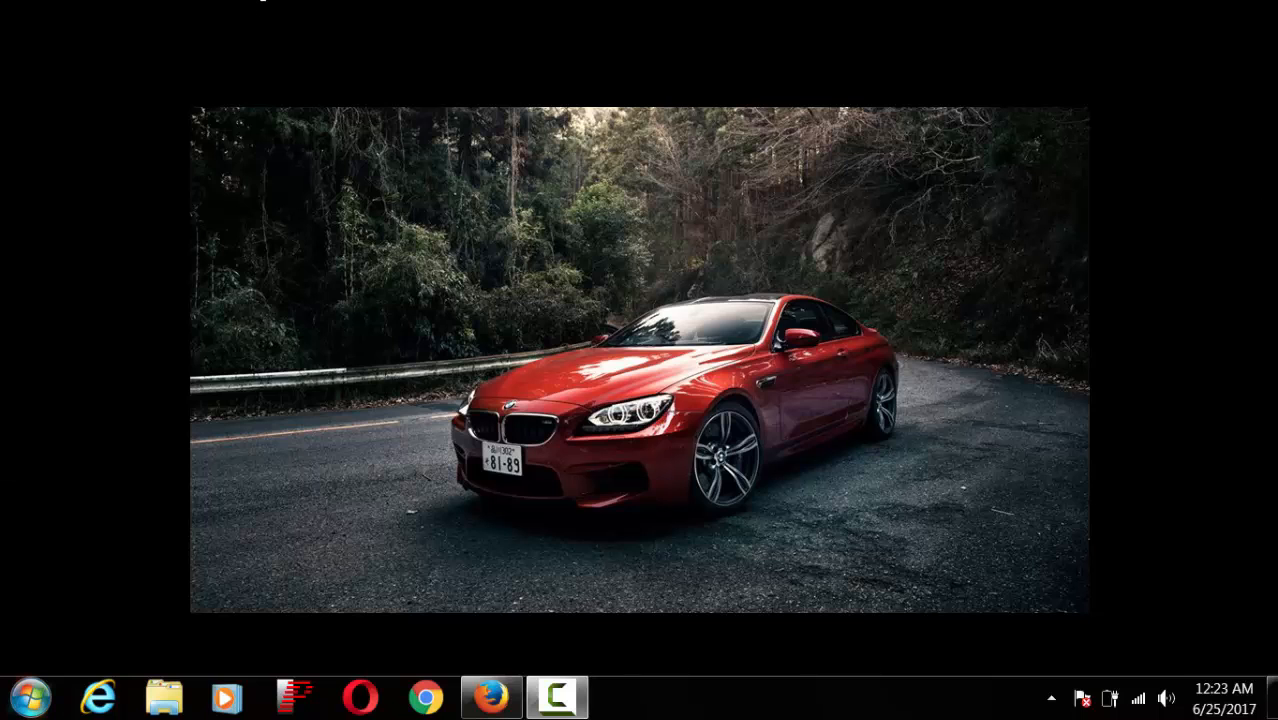
Step: Launch SketchUp 2016 from the Windows 7 Start menu's All Programs list
{"action": "left_click", "coordinate": [16, 703]}
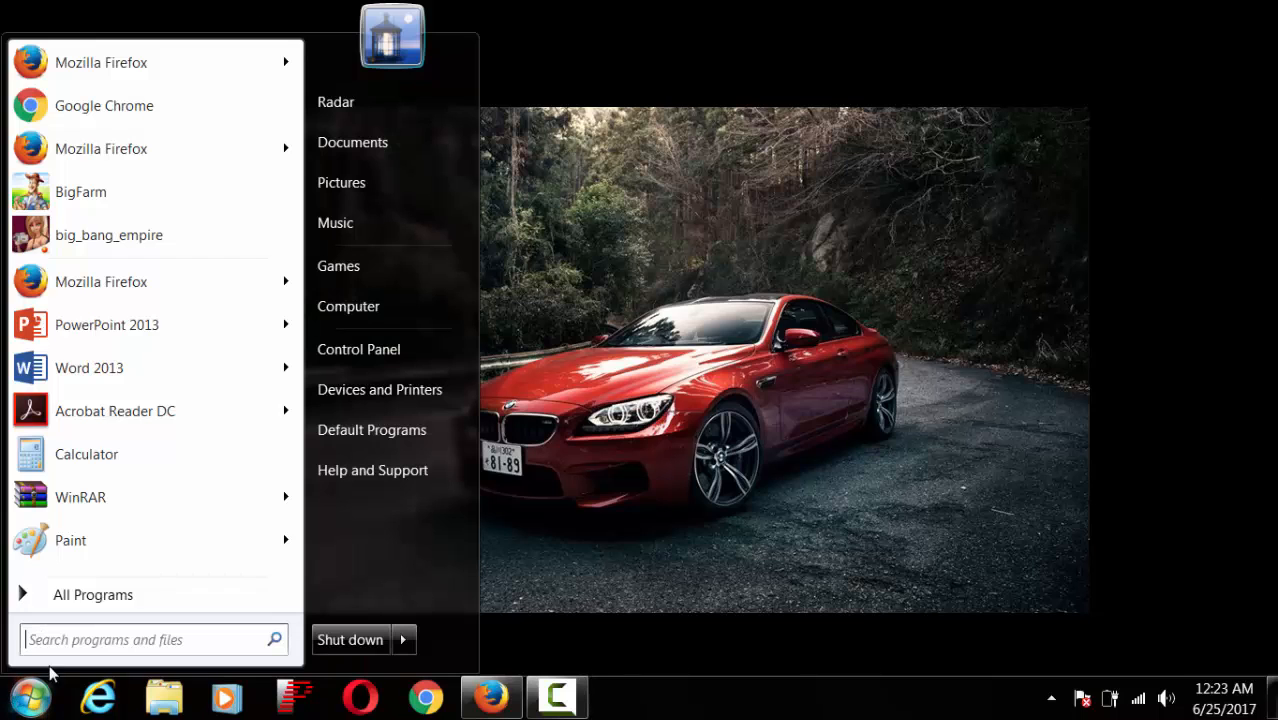
{"action": "left_click", "coordinate": [122, 598]}
{"action": "left_click", "coordinate": [145, 390]}
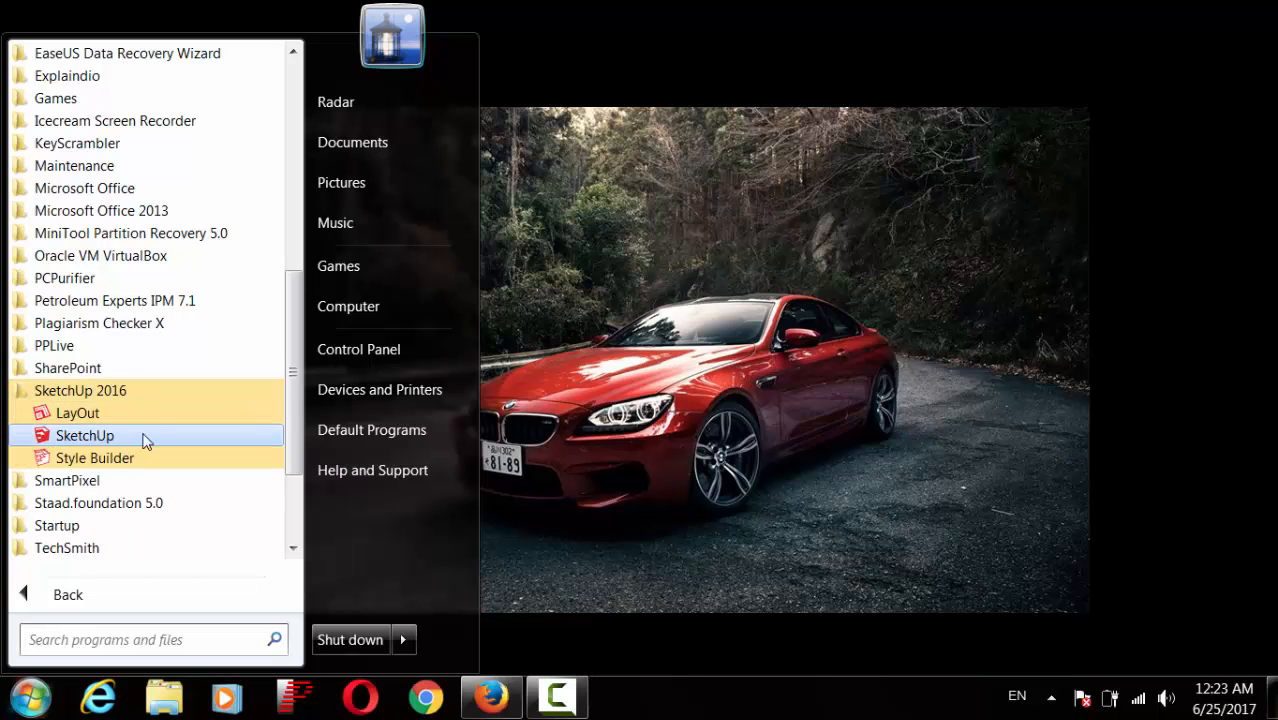
{"action": "left_click", "coordinate": [143, 436]}
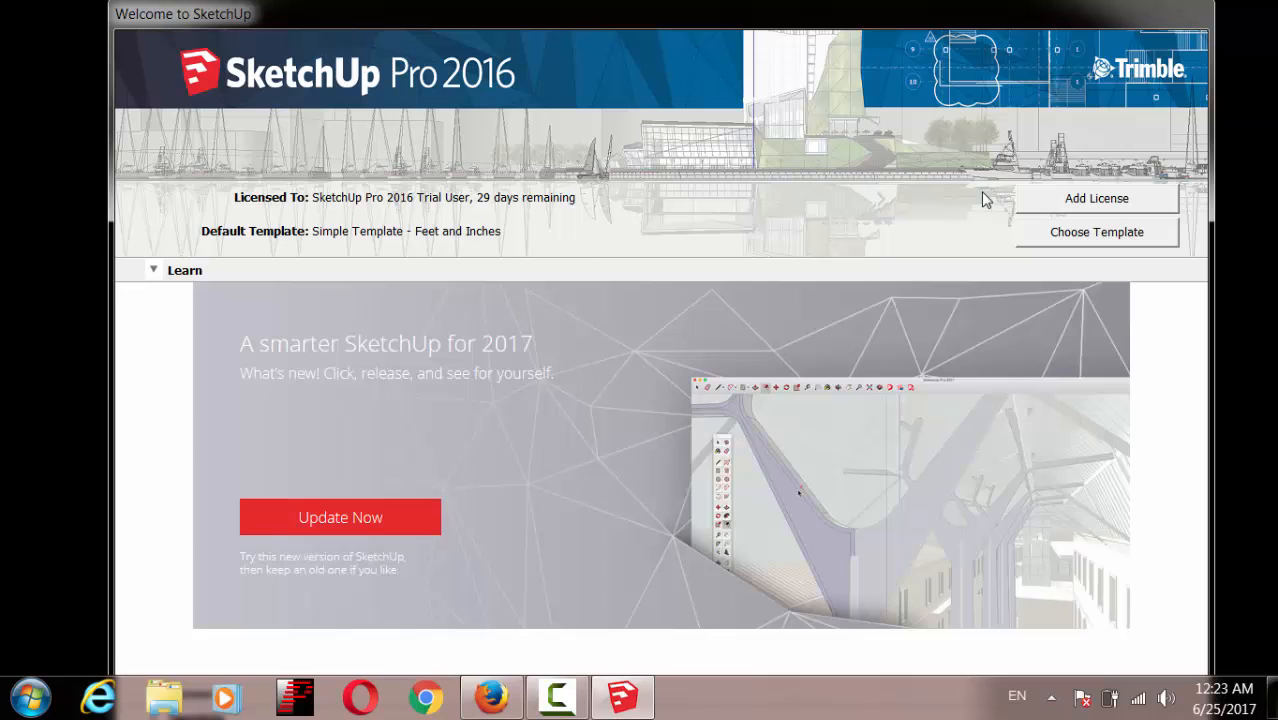
Step: Start a new model from the Simple Template and decline restoring the auto-saved file
{"action": "left_click", "coordinate": [1069, 244]}
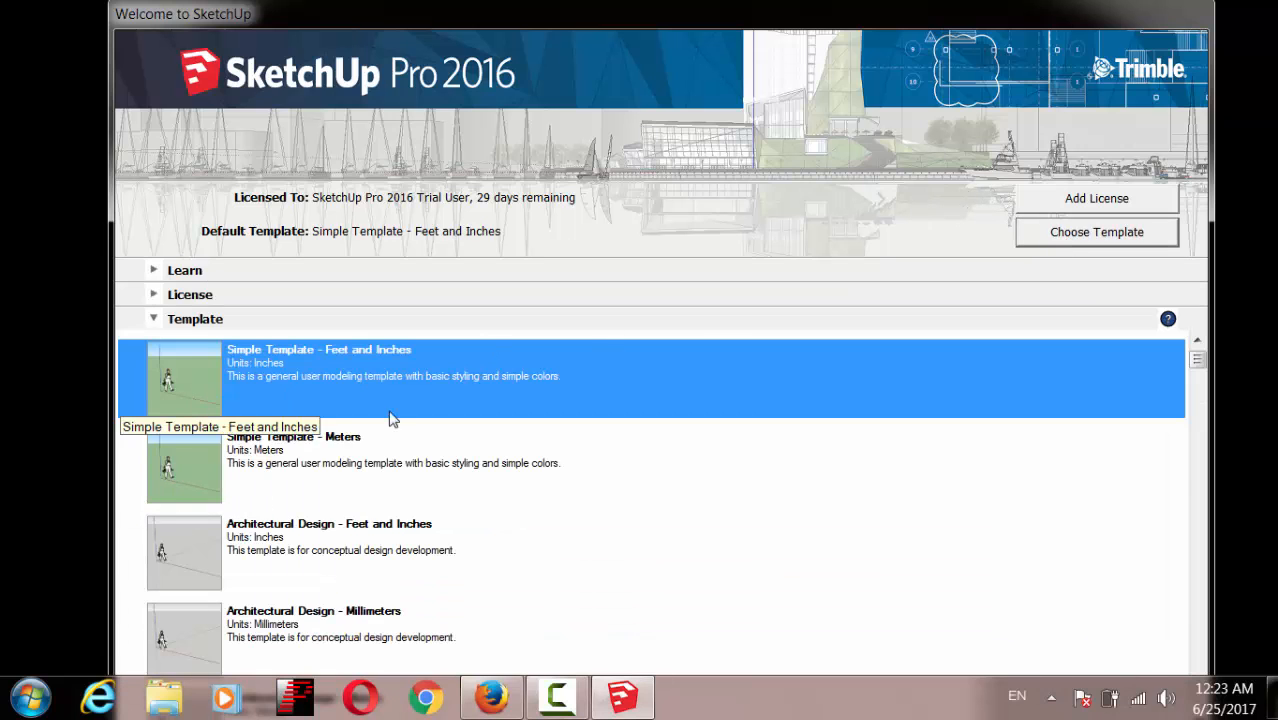
{"action": "double_click", "coordinate": [318, 380]}
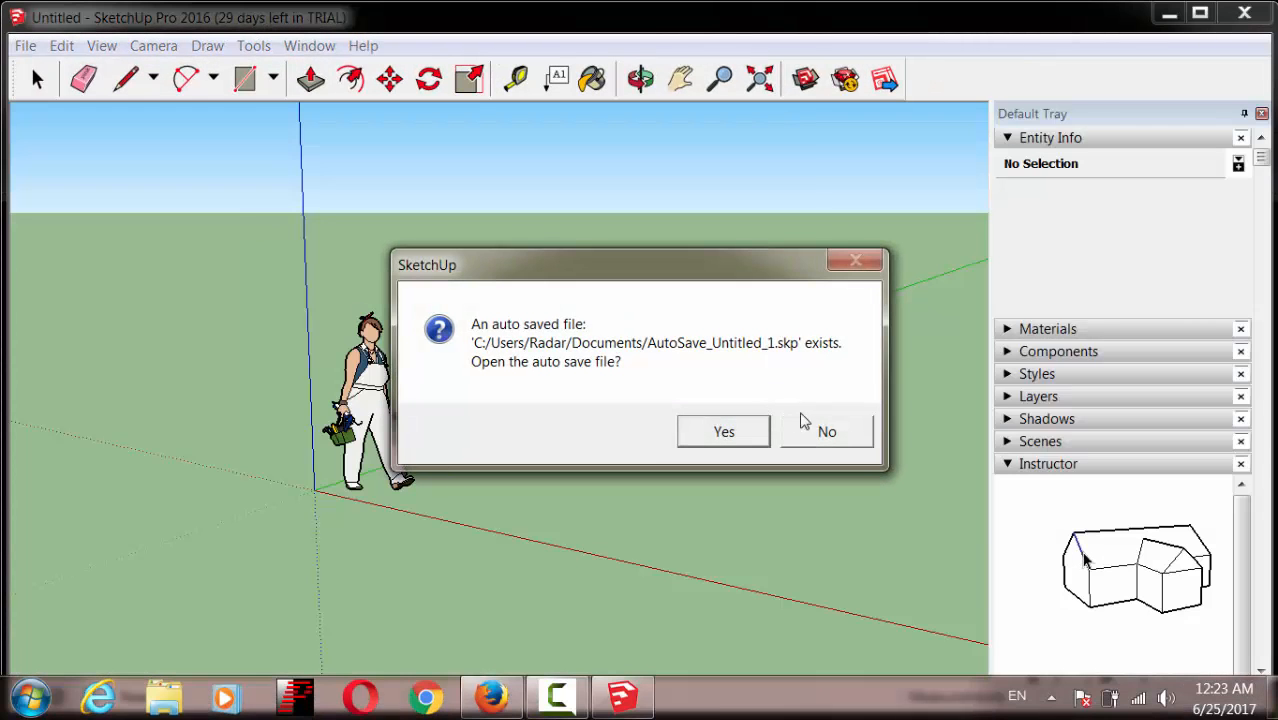
{"action": "left_click", "coordinate": [806, 424]}
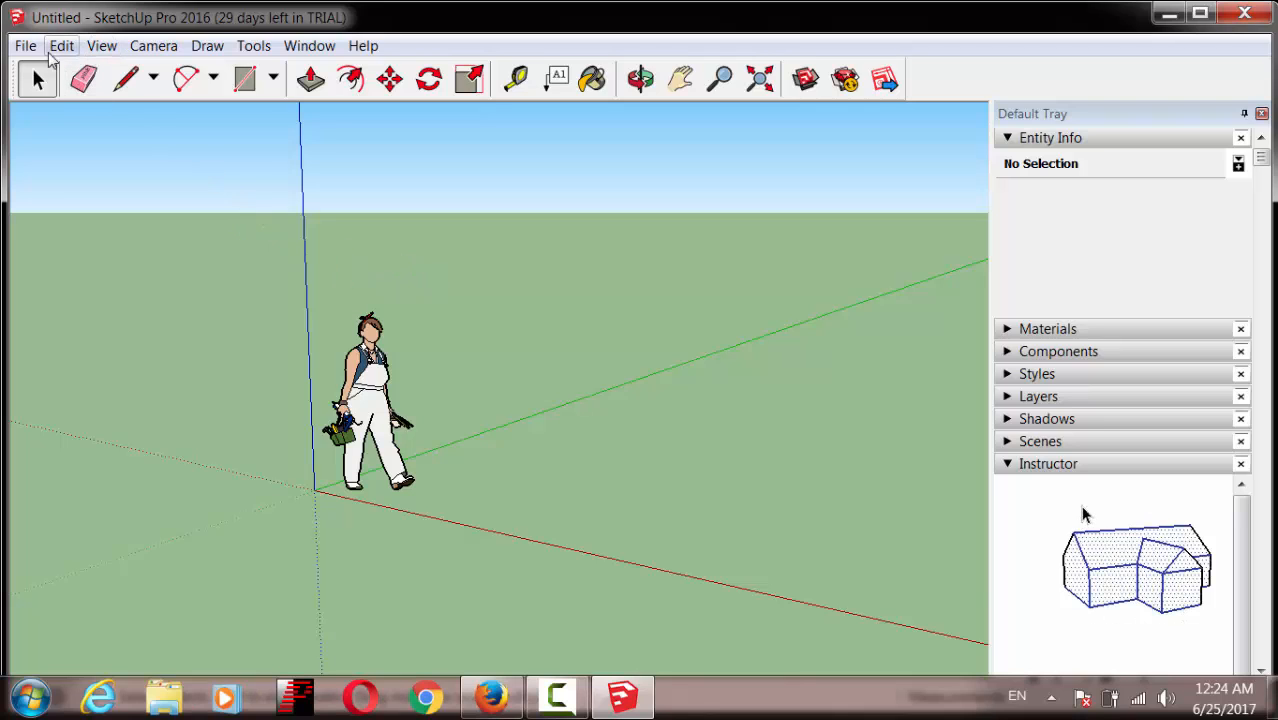
Step: Open the Toolbars dialog and try showing the Dynamic Components and Drawing toolbars
{"action": "left_click", "coordinate": [102, 48]}
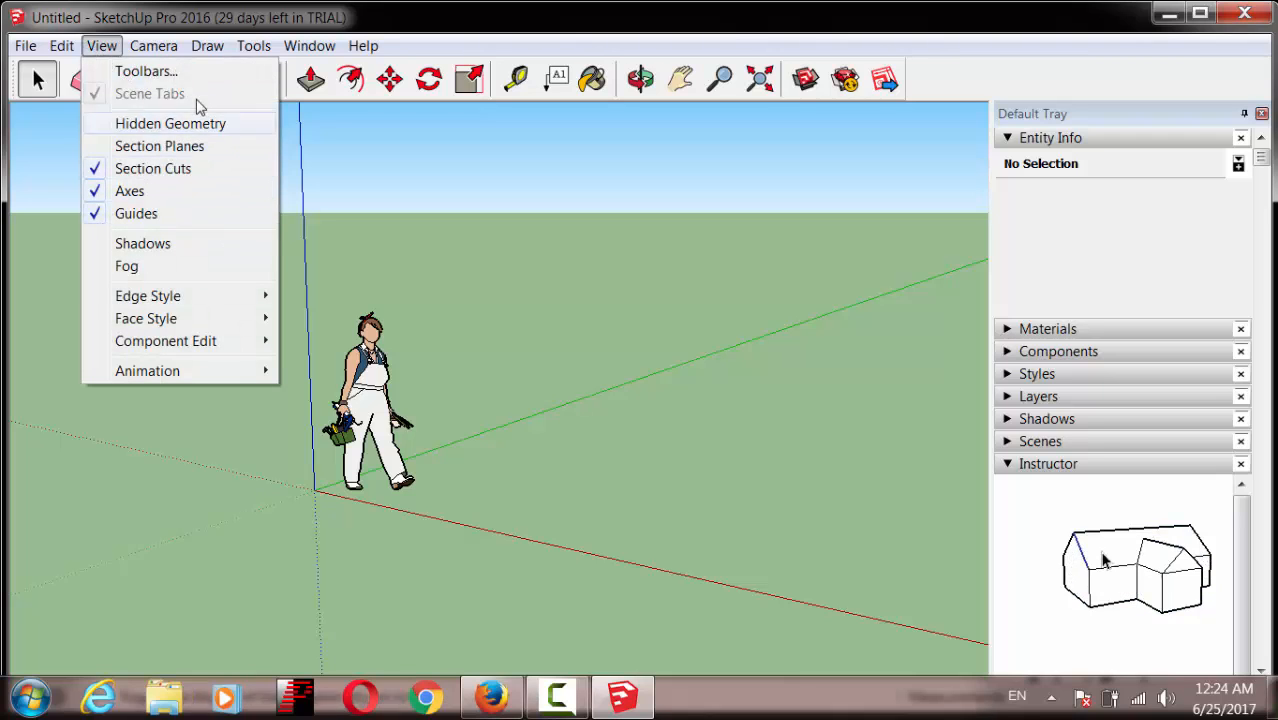
{"action": "left_click", "coordinate": [190, 71]}
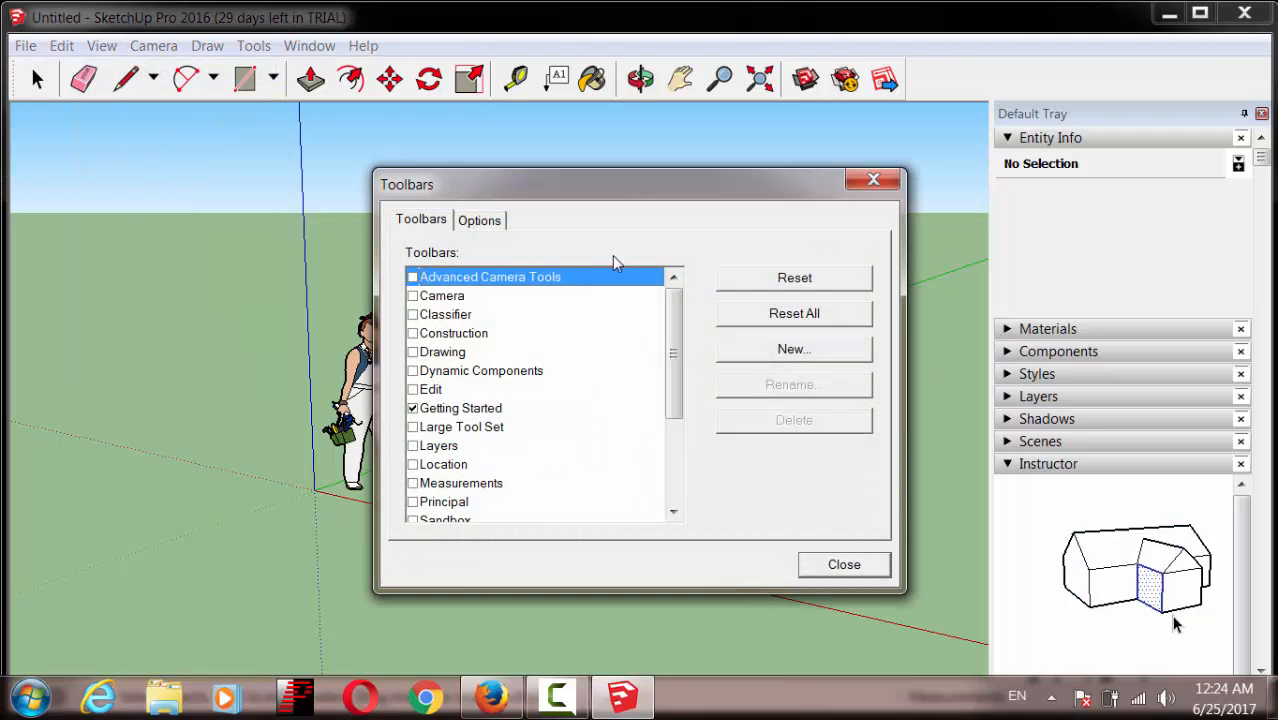
{"action": "left_click_drag", "start_coordinate": [630, 185], "coordinate": [630, 83]}
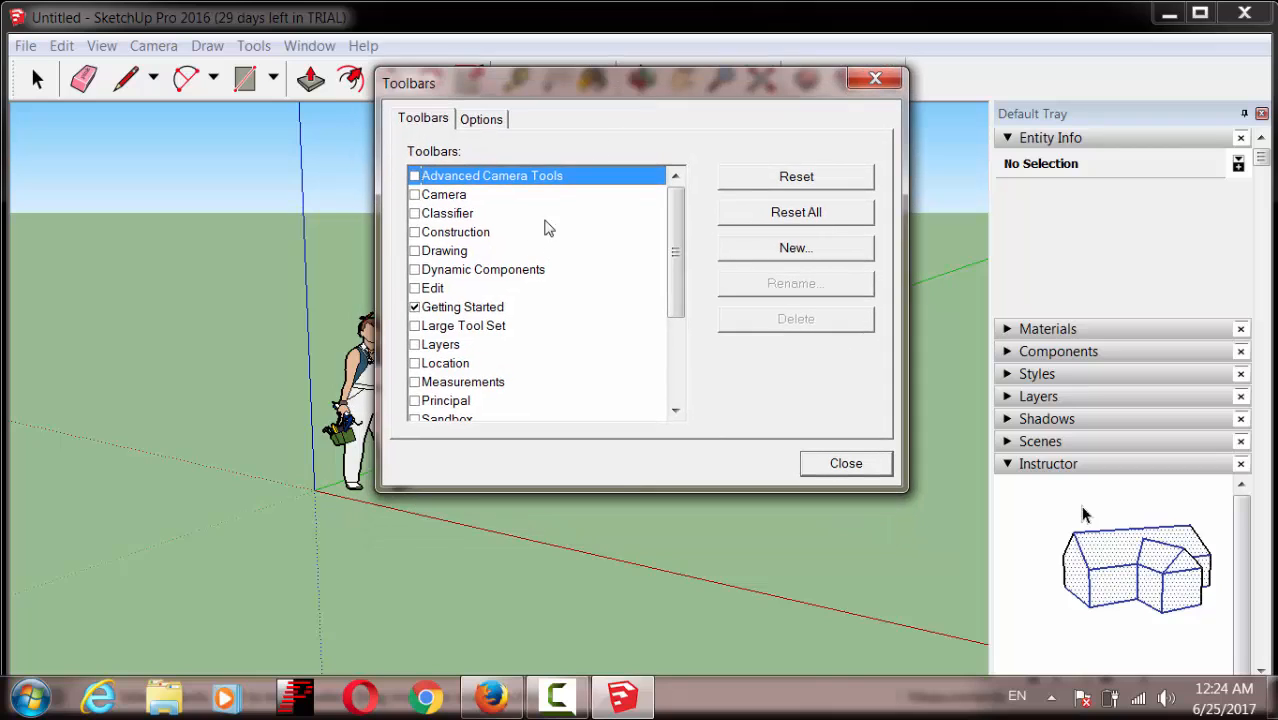
{"action": "left_click", "coordinate": [416, 272]}
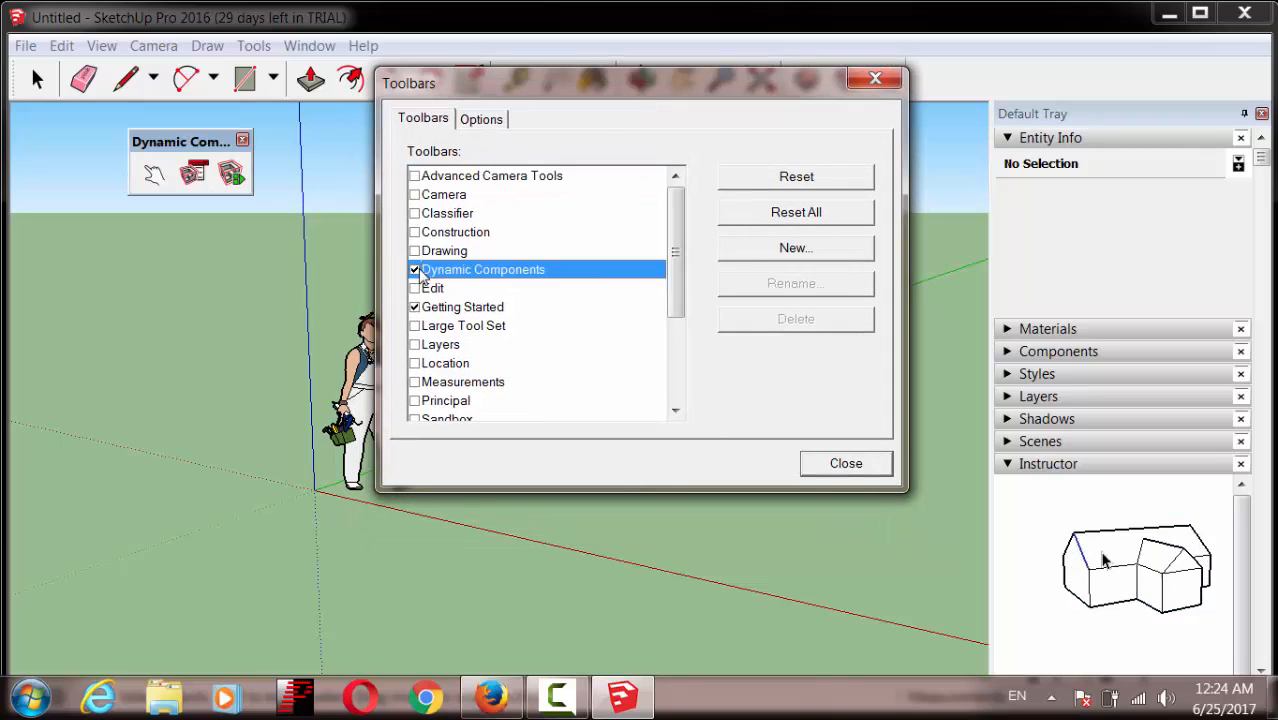
{"action": "left_click", "coordinate": [414, 269]}
{"action": "left_click", "coordinate": [414, 251]}
{"action": "left_click", "coordinate": [430, 232]}
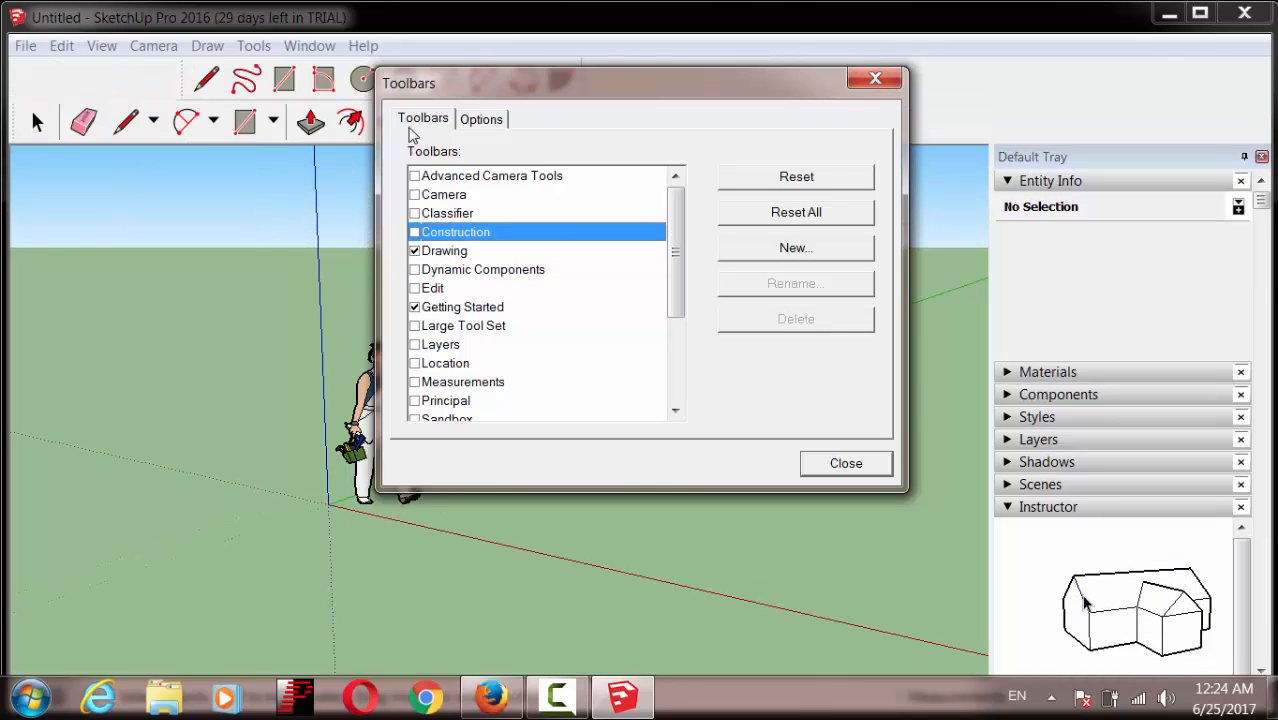
{"action": "left_click_drag", "start_coordinate": [452, 78], "coordinate": [445, 181]}
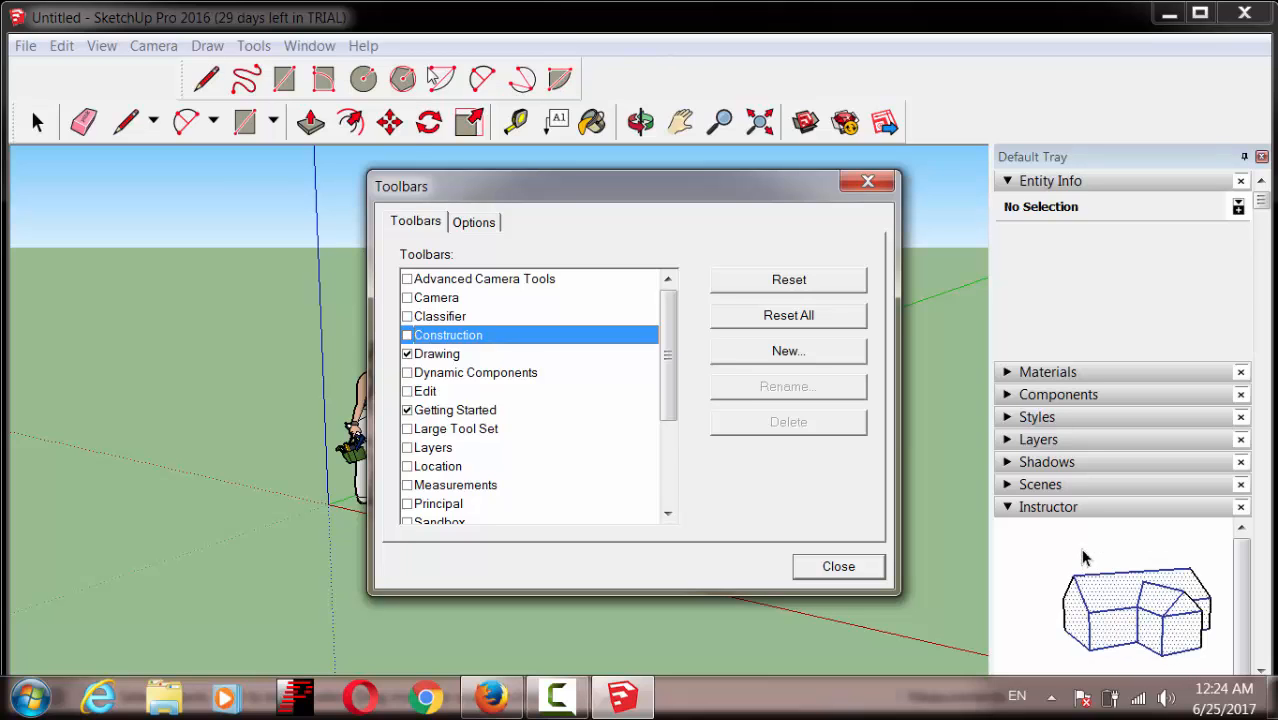
Step: Toggle the Camera and Edit toolbars off again, then enable Large Tool Set
{"action": "left_click", "coordinate": [407, 354]}
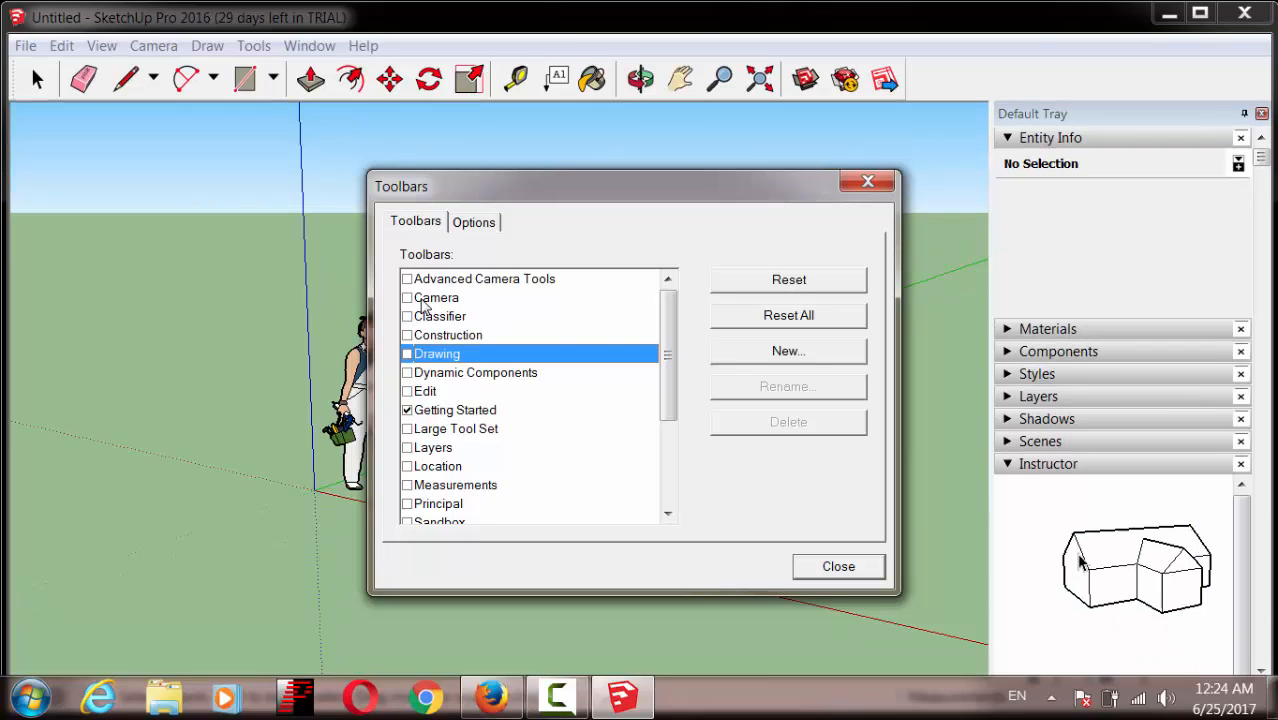
{"action": "left_click", "coordinate": [407, 298]}
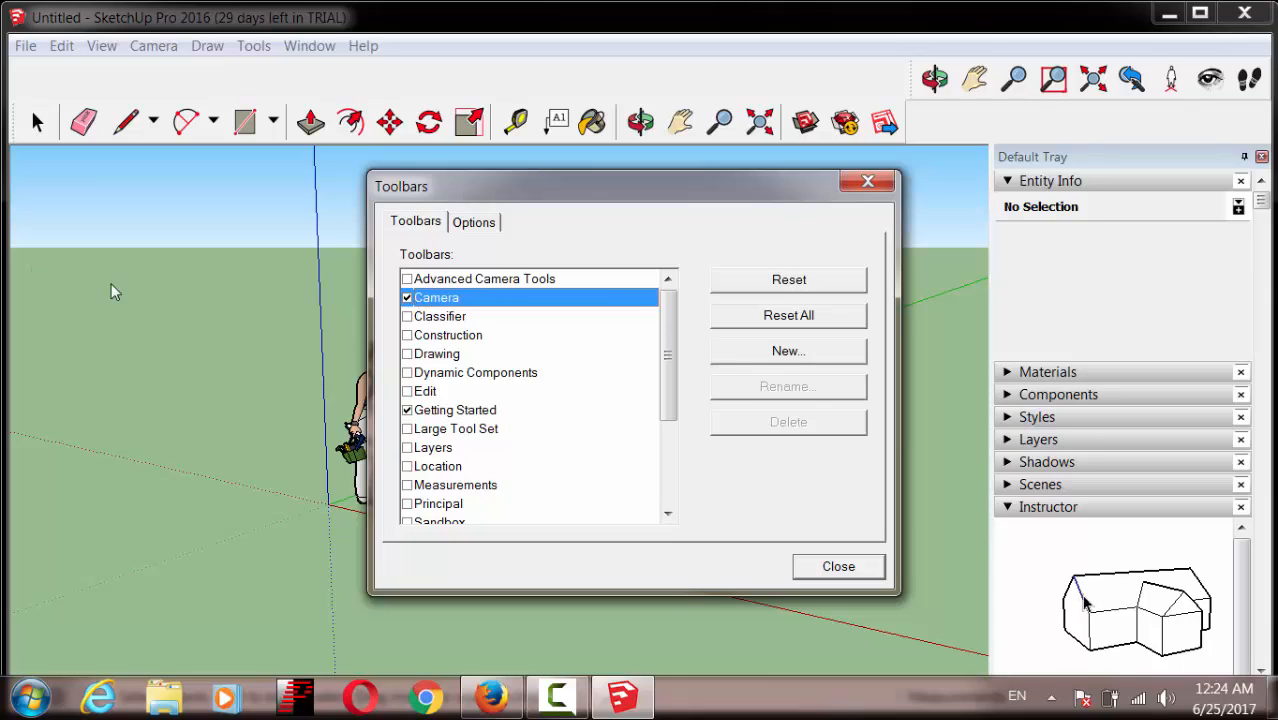
{"action": "left_click", "coordinate": [407, 298]}
{"action": "left_click", "coordinate": [407, 391]}
{"action": "left_click", "coordinate": [407, 391]}
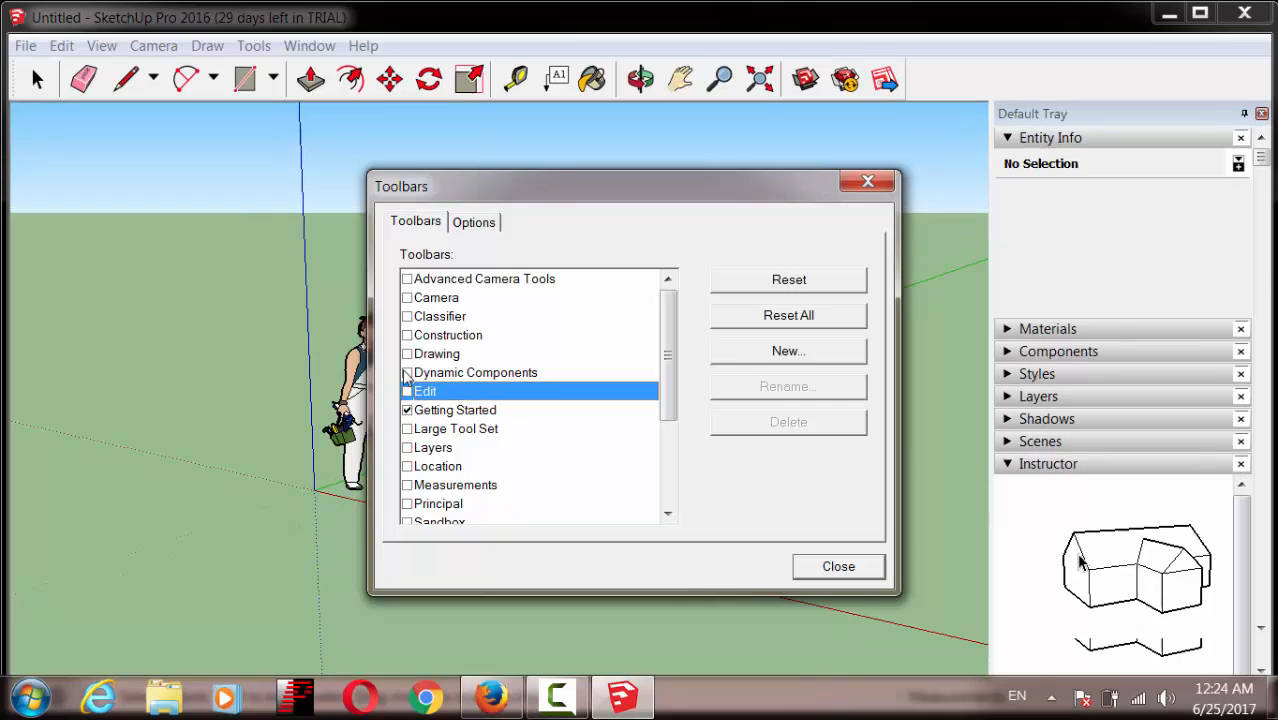
{"action": "left_click_drag", "start_coordinate": [670, 348], "coordinate": [670, 397]}
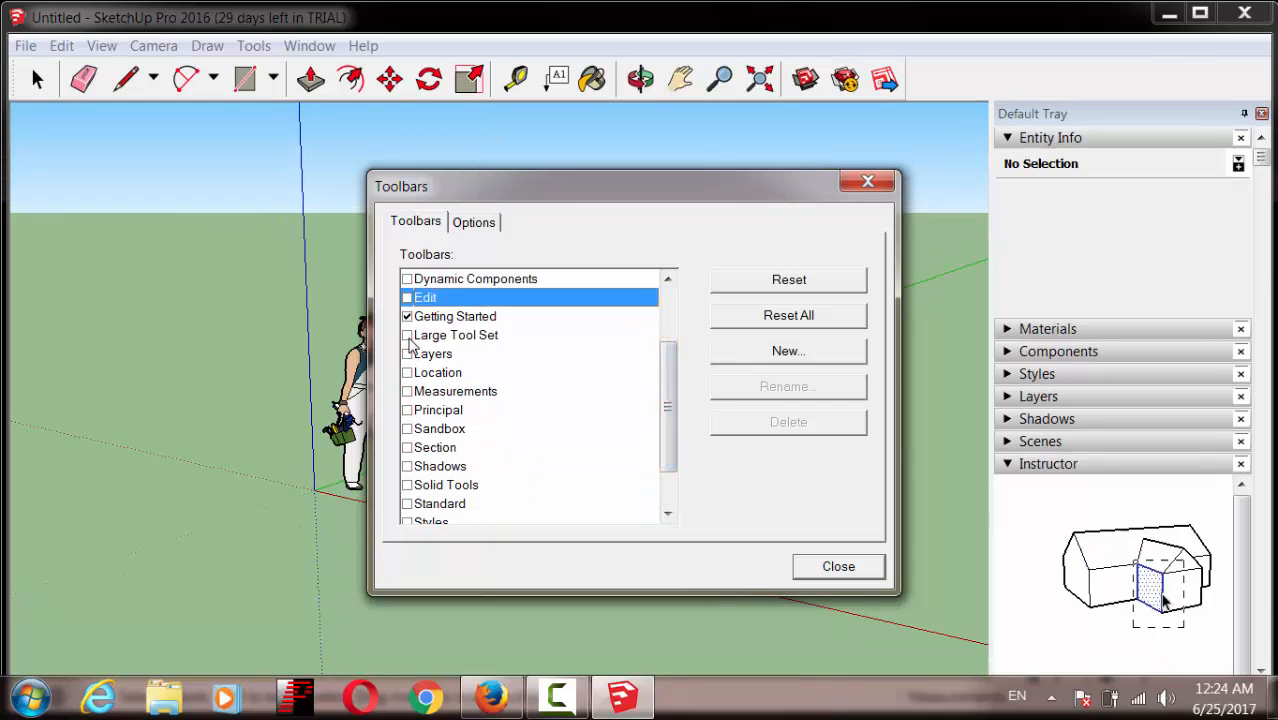
{"action": "left_click", "coordinate": [407, 335]}
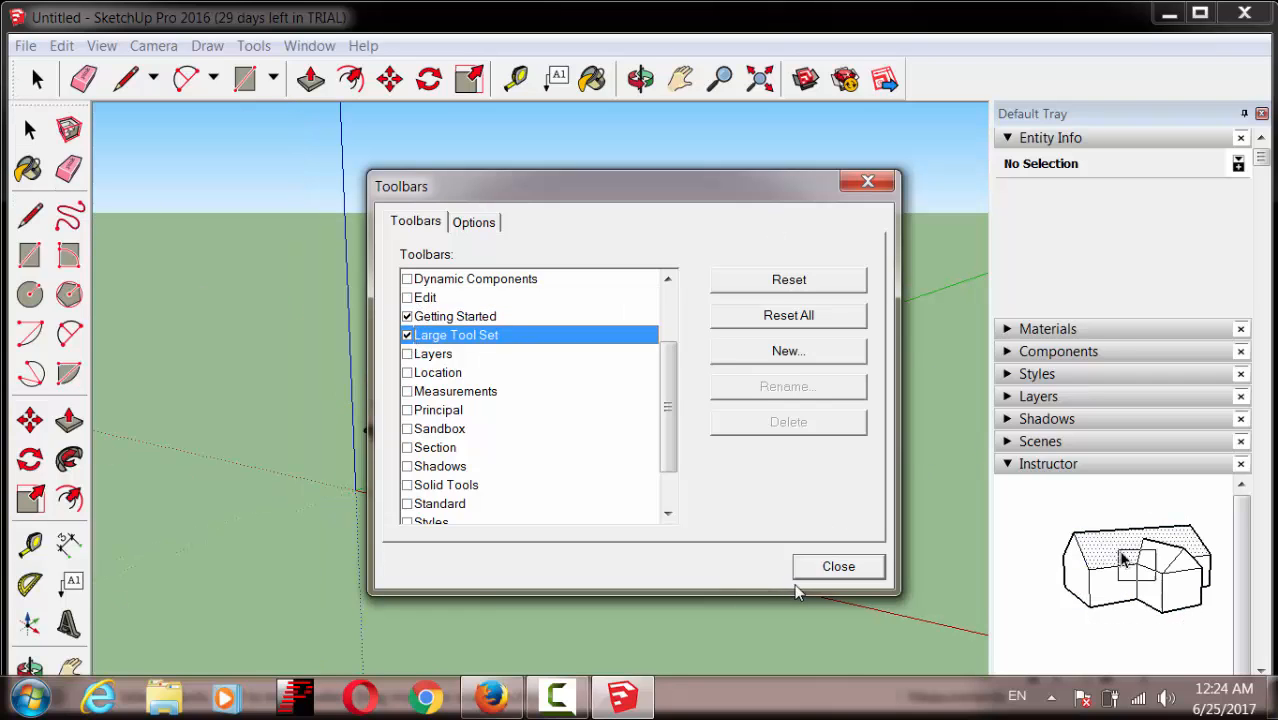
{"action": "left_click", "coordinate": [850, 578]}
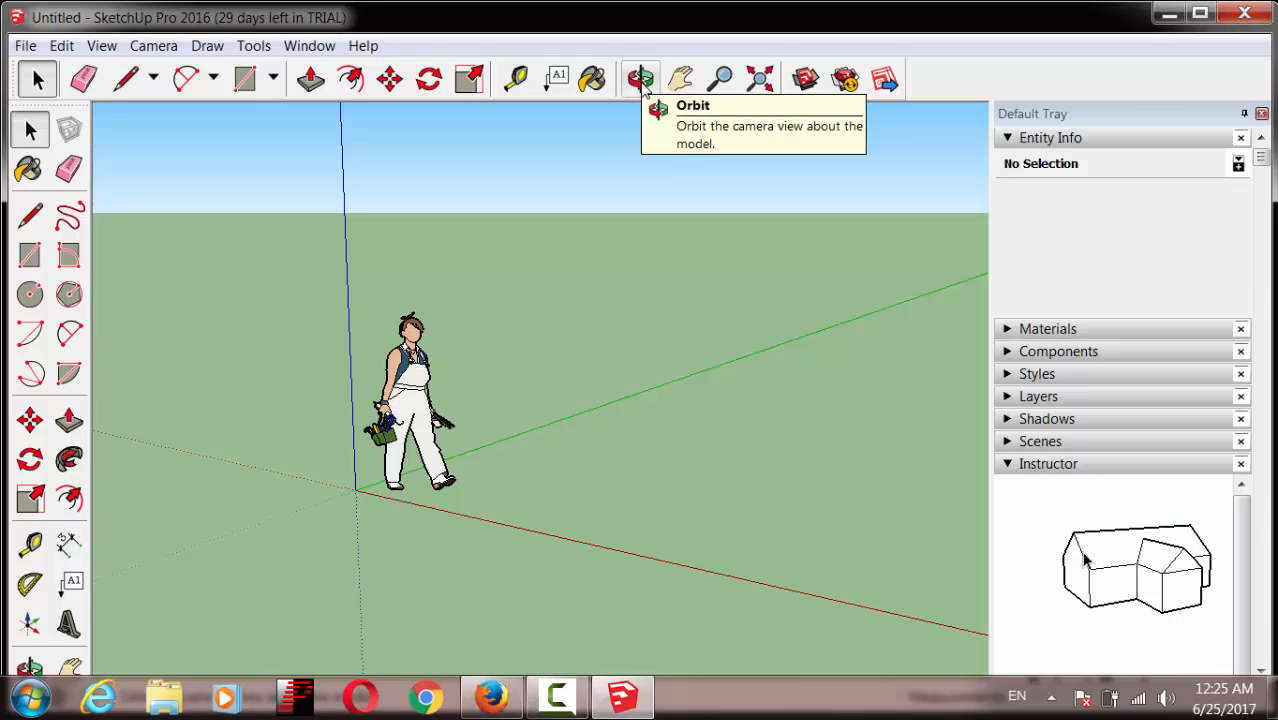
Step: Orbit the camera slightly so the horizon drops lower behind the figure
{"action": "left_click", "coordinate": [643, 85]}
{"action": "left_click_drag", "start_coordinate": [870, 495], "coordinate": [525, 555]}
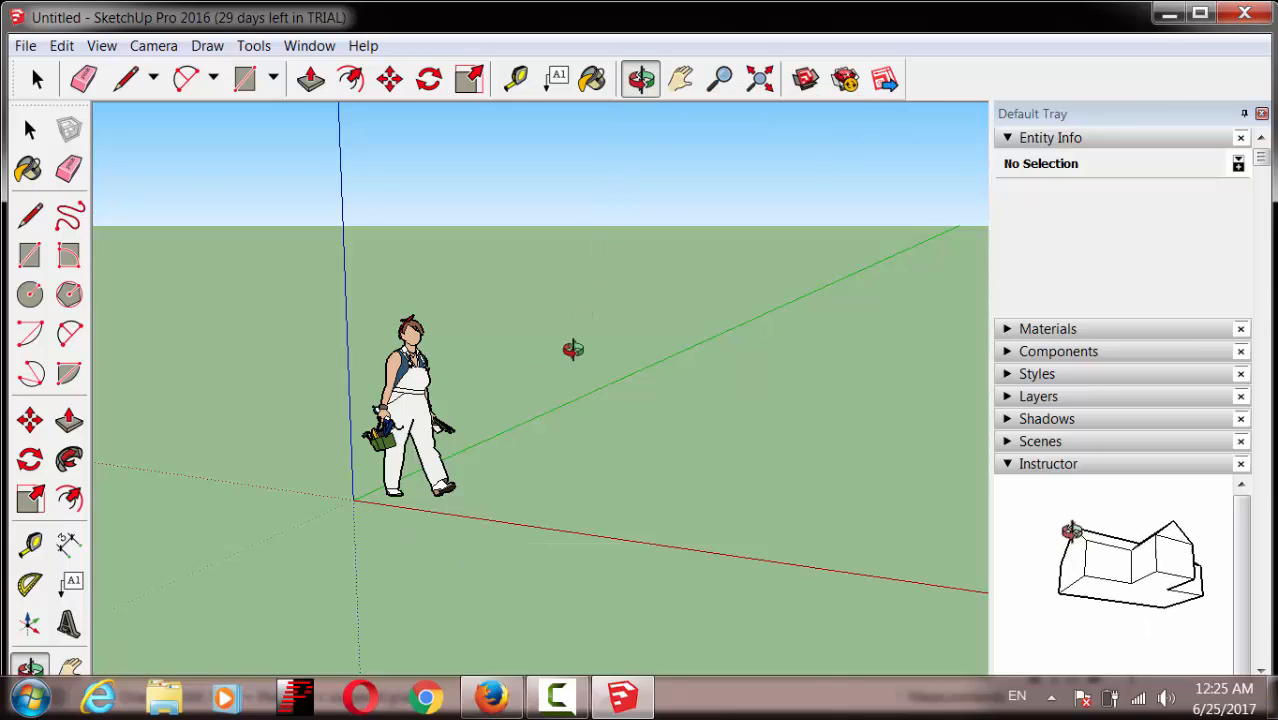
{"action": "left_click", "coordinate": [125, 79]}
{"action": "left_click", "coordinate": [283, 319]}
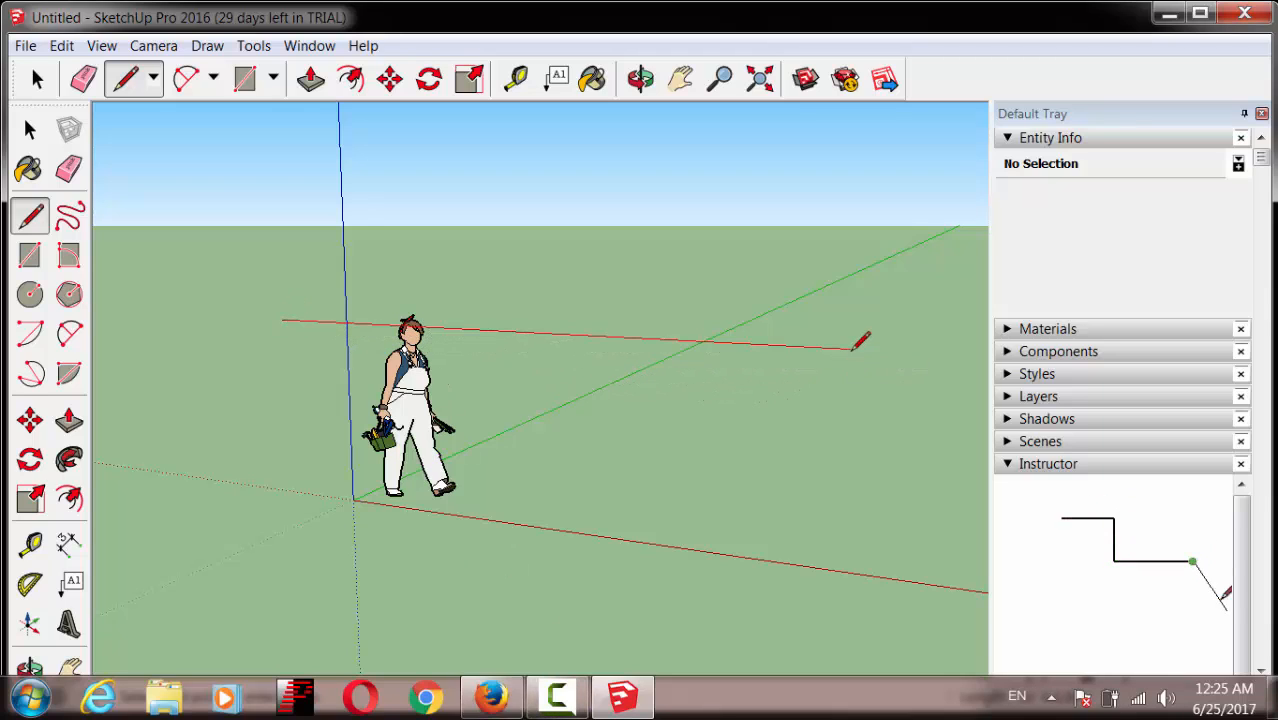
{"action": "left_click", "coordinate": [850, 349]}
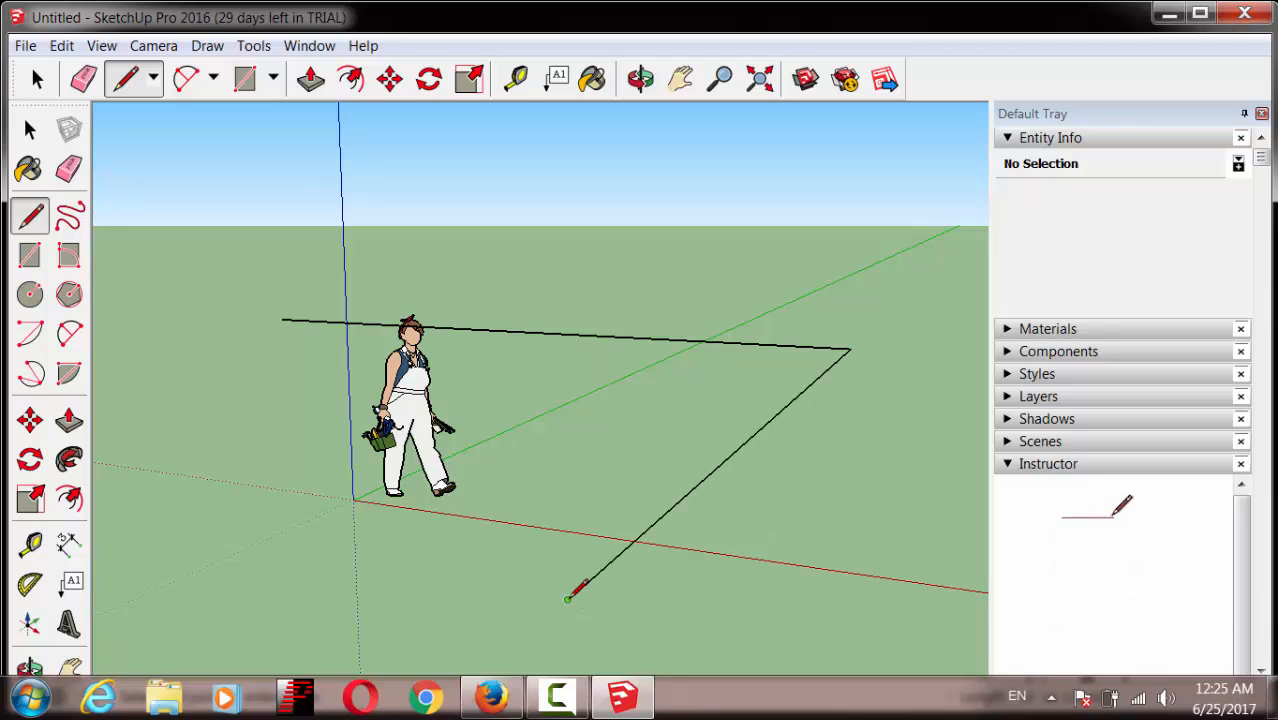
{"action": "left_click", "coordinate": [567, 599]}
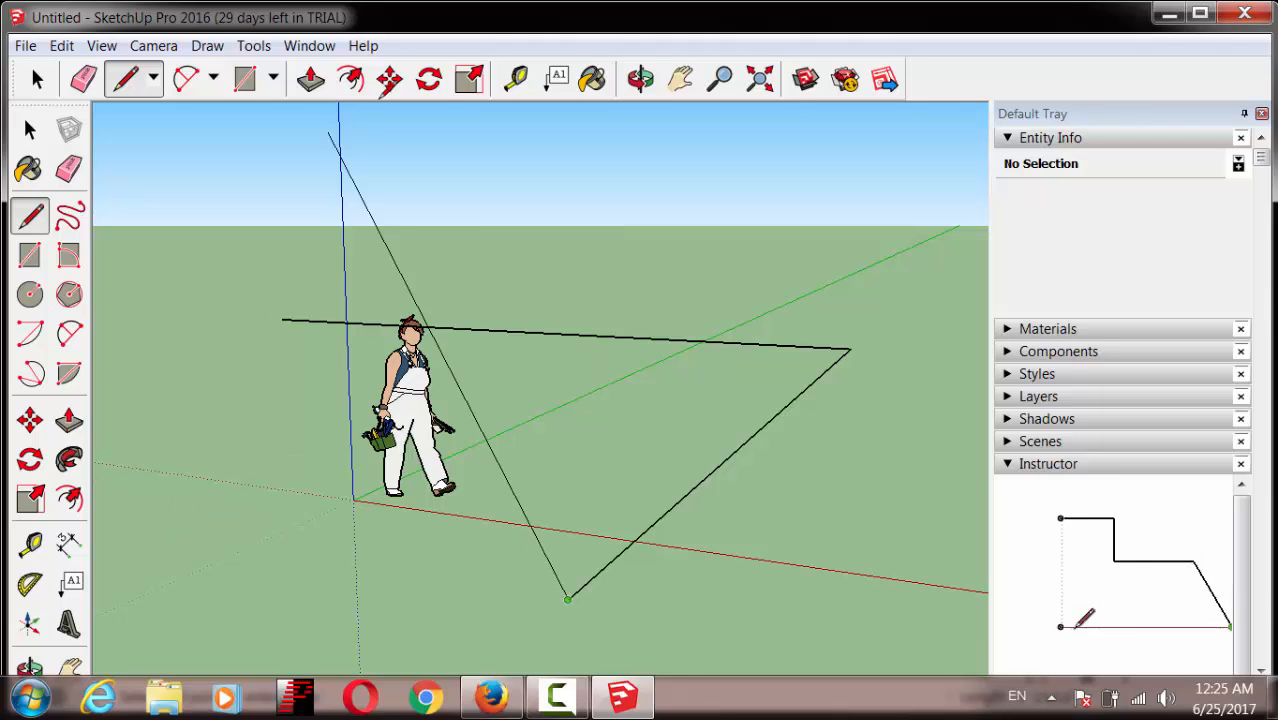
{"action": "left_click", "coordinate": [640, 79]}
{"action": "mouse_move", "coordinate": [343, 535]}
{"action": "left_mouse_down"}
{"action": "mouse_move", "coordinate": [597, 533]}
{"action": "mouse_move", "coordinate": [428, 513]}
{"action": "mouse_move", "coordinate": [430, 490]}
{"action": "left_mouse_up"}
{"action": "left_click", "coordinate": [719, 79]}
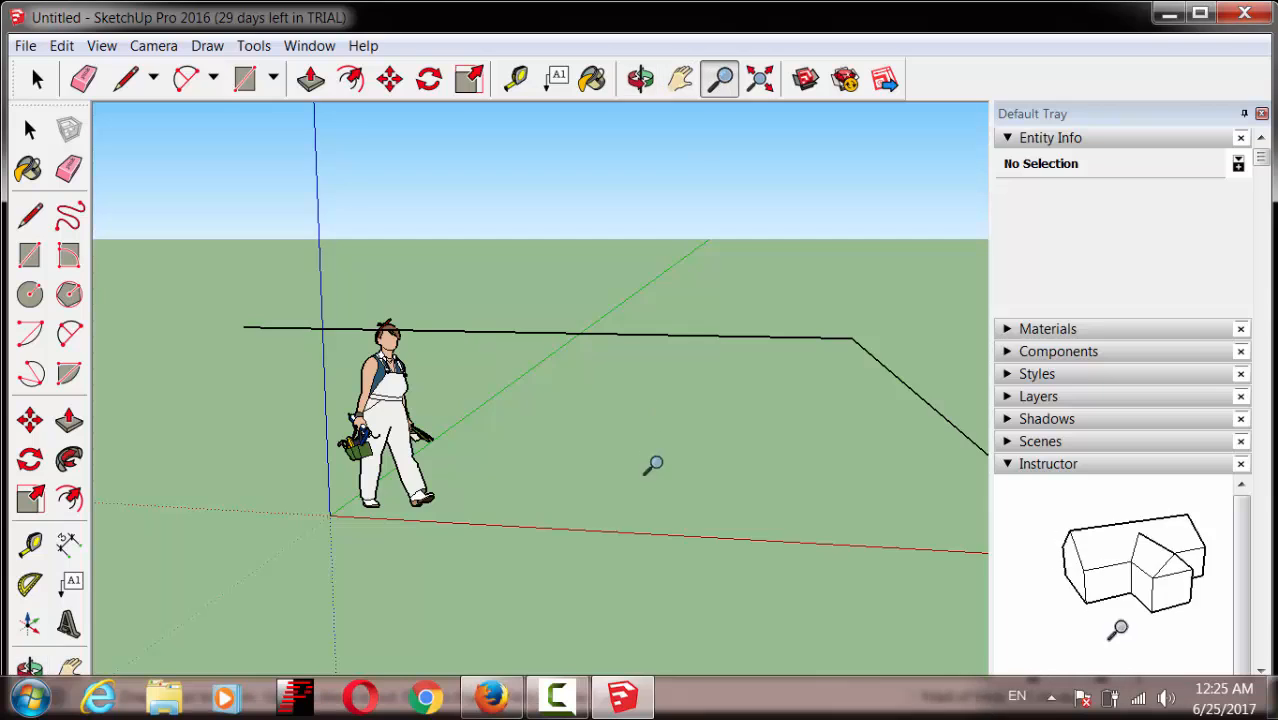
{"action": "left_click_drag", "start_coordinate": [650, 462], "coordinate": [682, 562]}
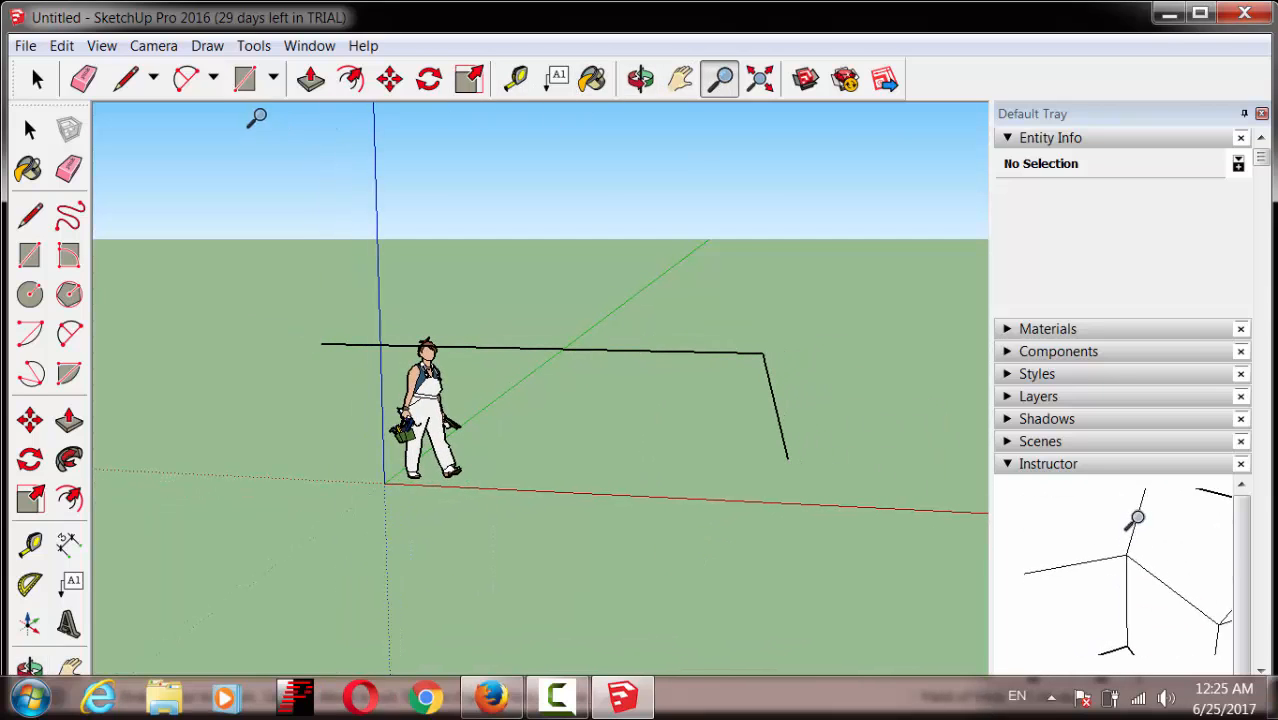
{"action": "left_click", "coordinate": [125, 79]}
{"action": "left_click", "coordinate": [788, 458]}
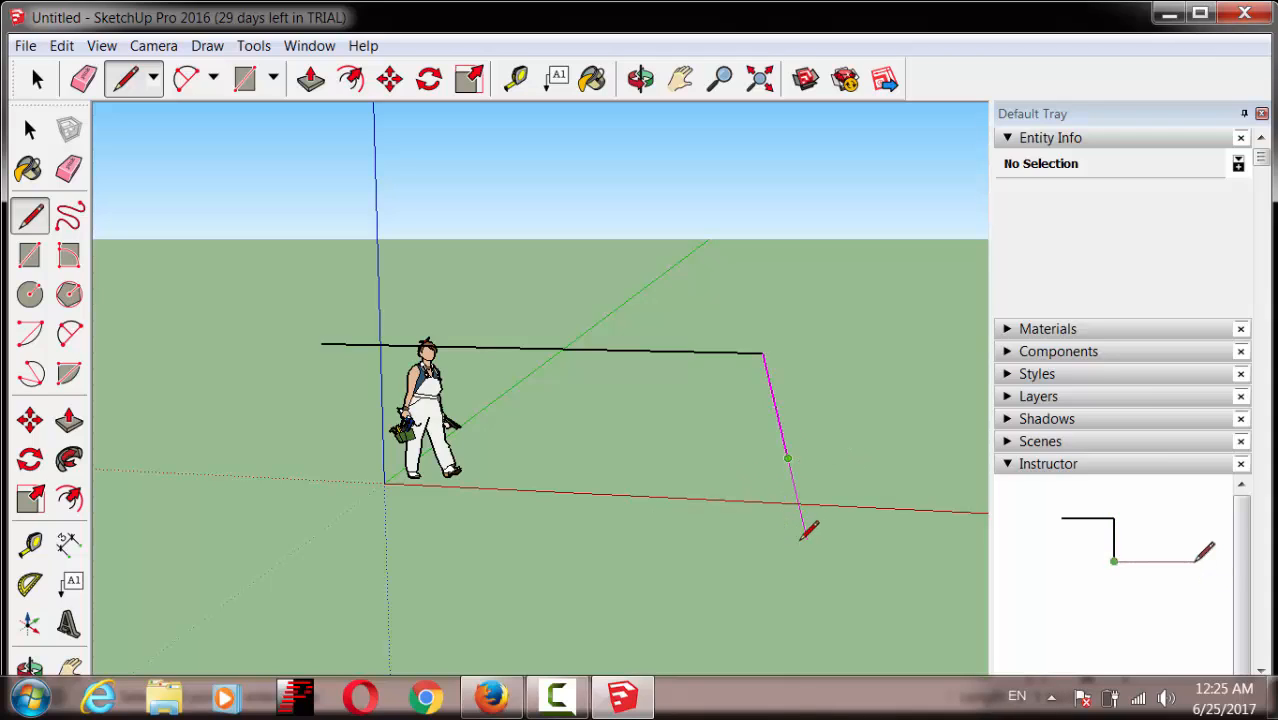
{"action": "left_click", "coordinate": [810, 548]}
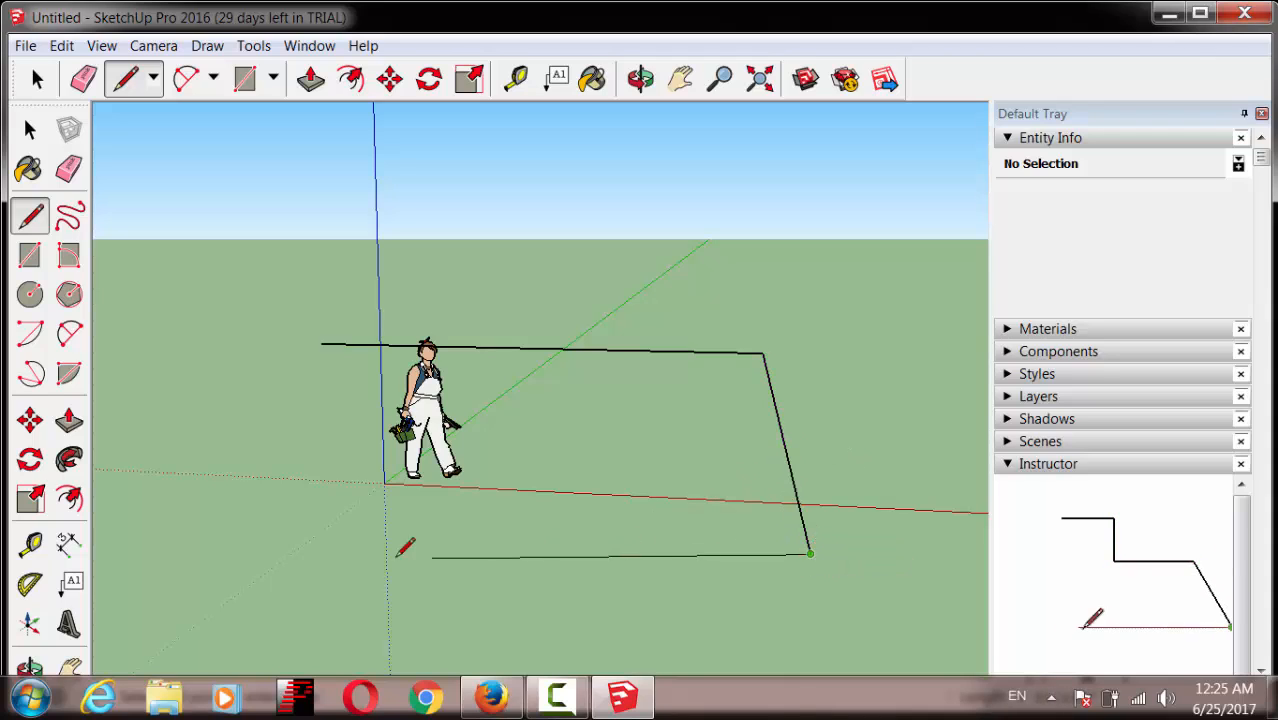
{"action": "left_click", "coordinate": [168, 516]}
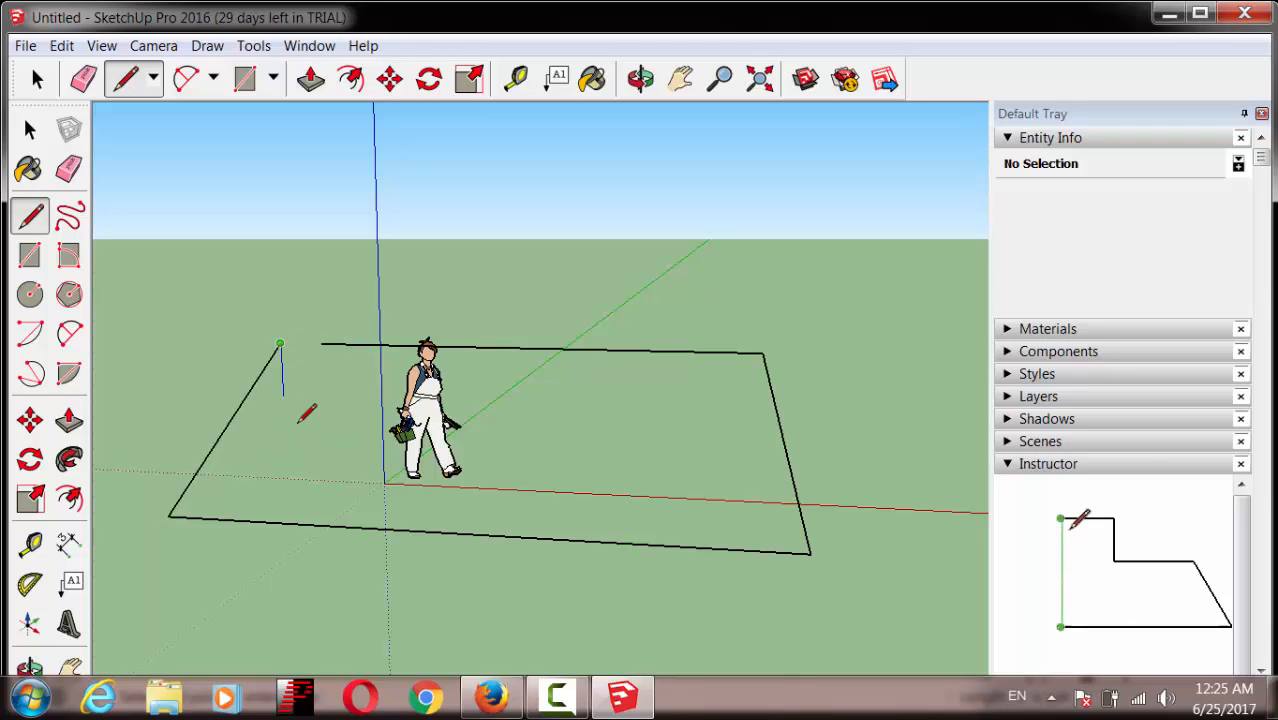
{"action": "left_click", "coordinate": [320, 343]}
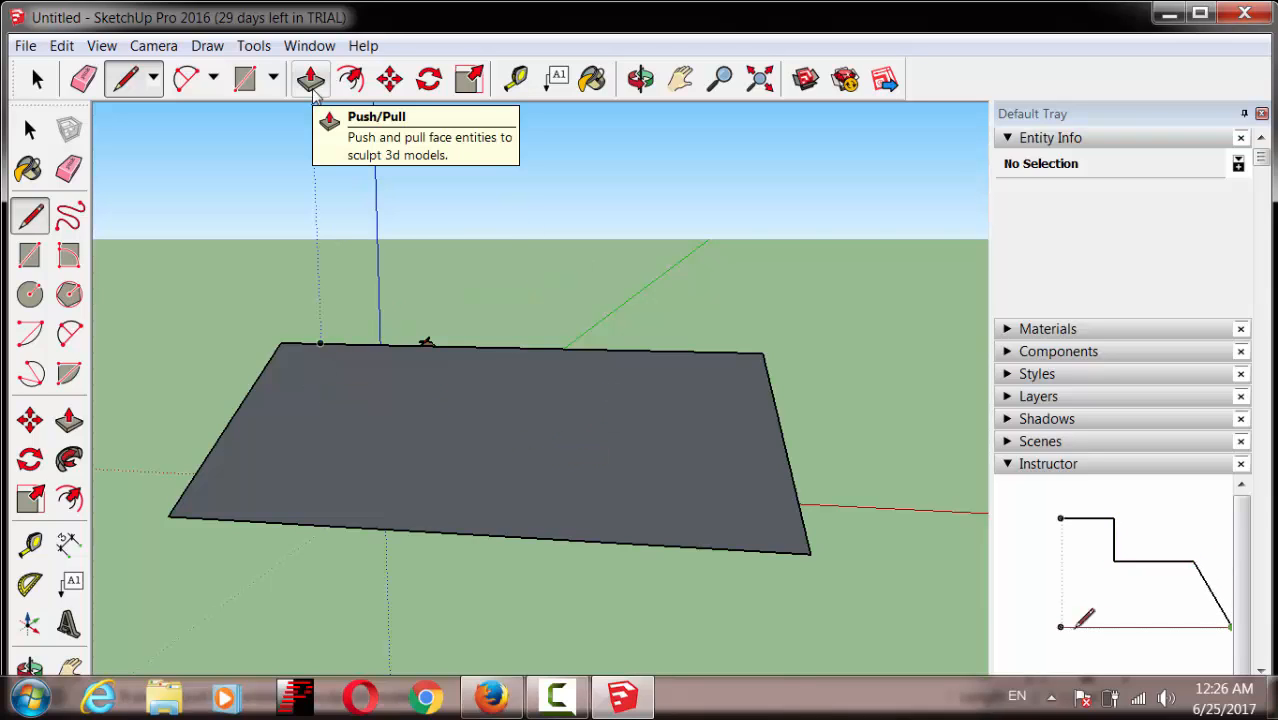
{"action": "left_click", "coordinate": [311, 79]}
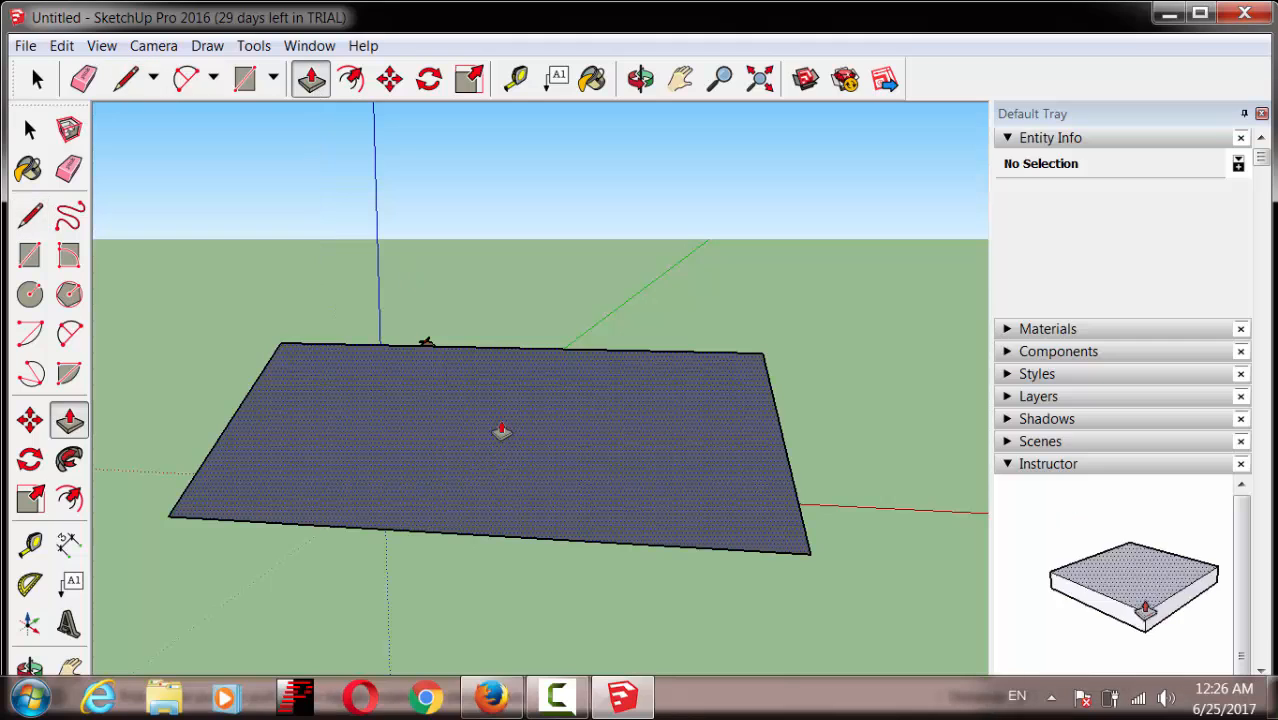
{"action": "left_click", "coordinate": [499, 434]}
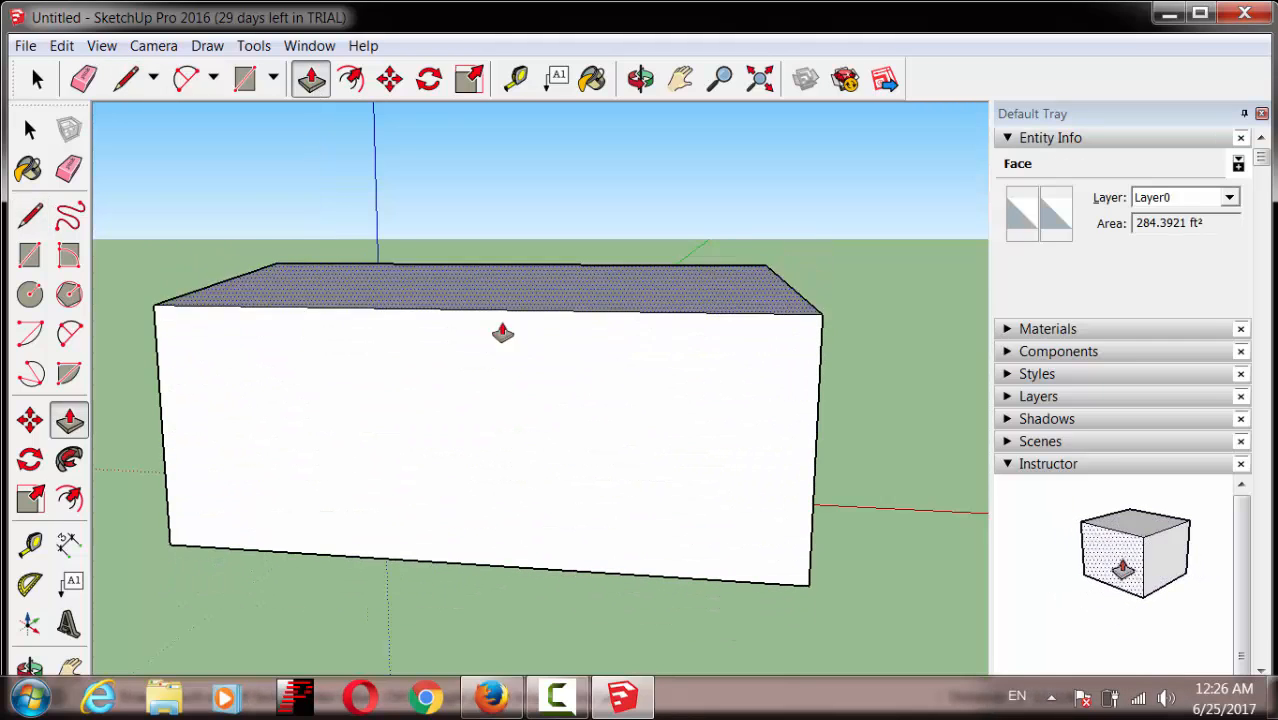
{"action": "left_click", "coordinate": [525, 524]}
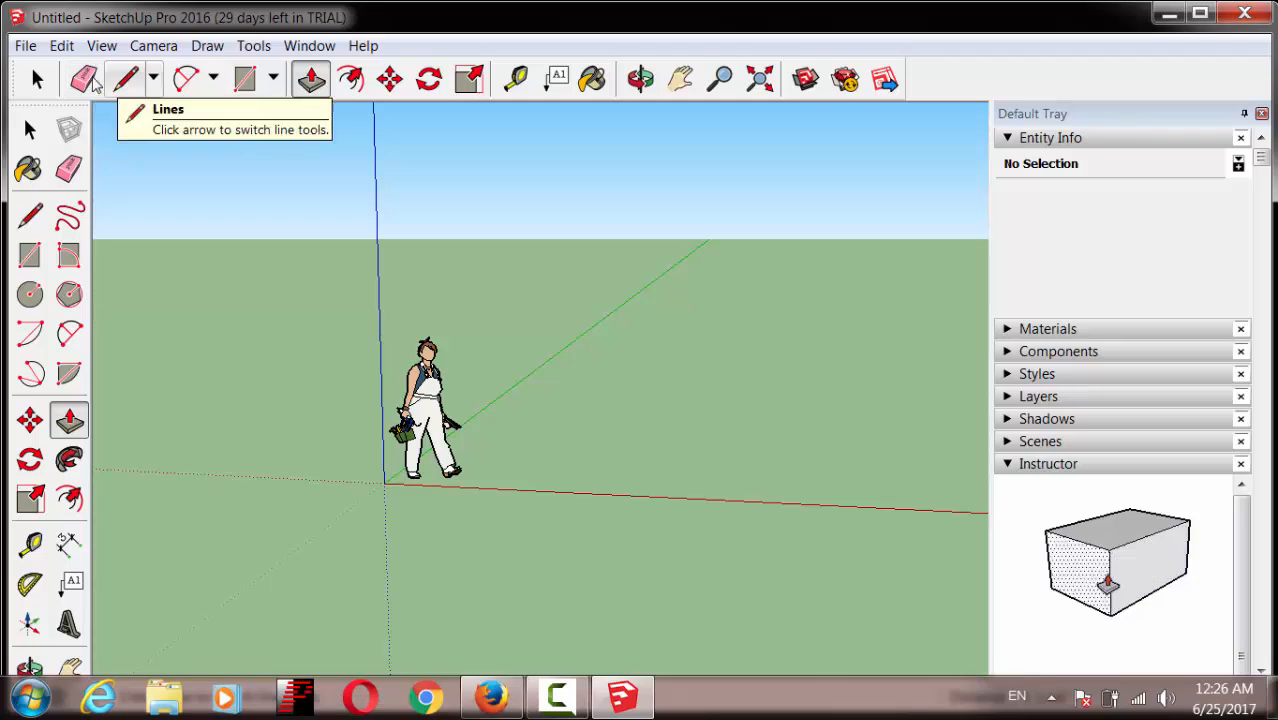
{"action": "left_click", "coordinate": [125, 79]}
{"action": "left_click", "coordinate": [152, 367]}
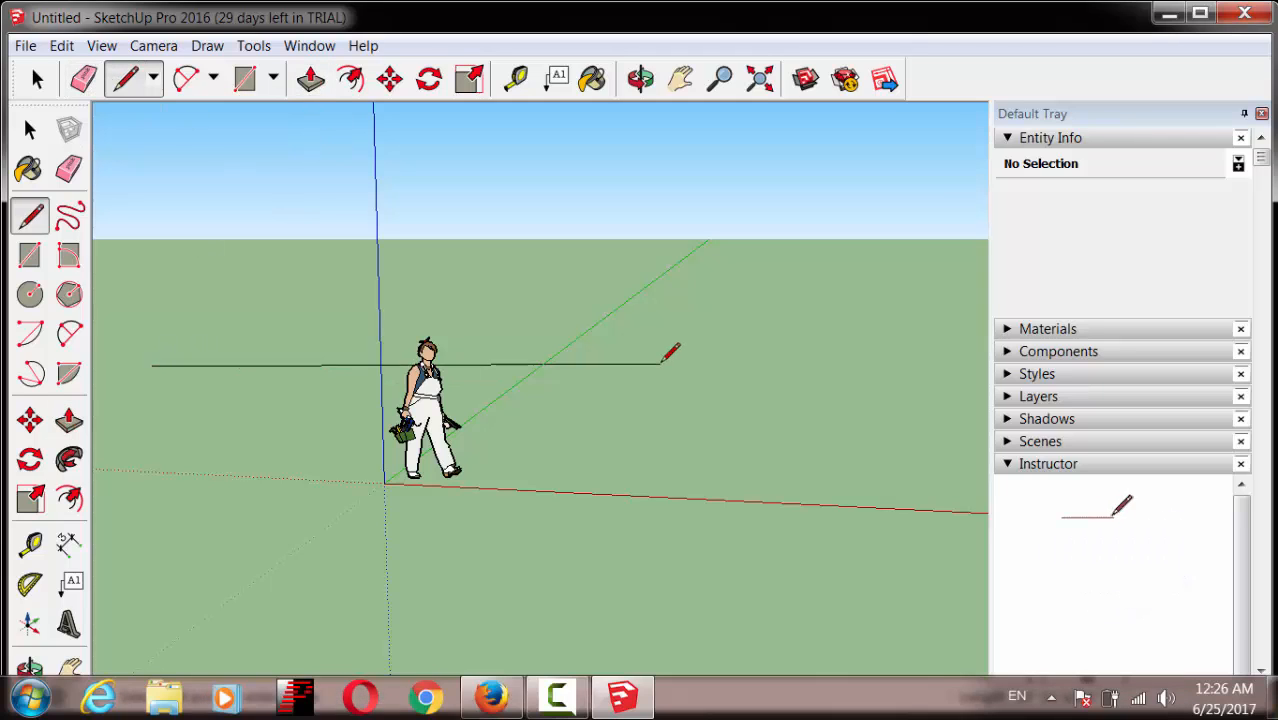
{"action": "left_click", "coordinate": [744, 296]}
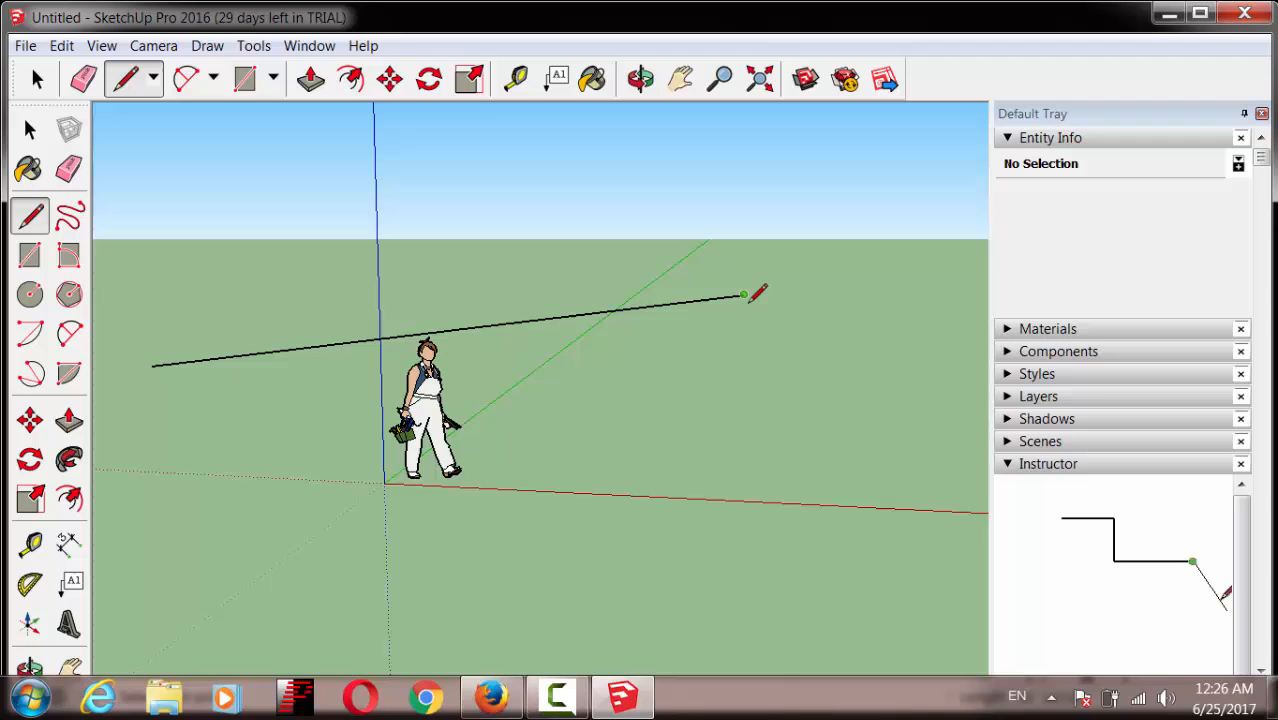
{"action": "left_click", "coordinate": [340, 244]}
{"action": "left_click", "coordinate": [151, 365]}
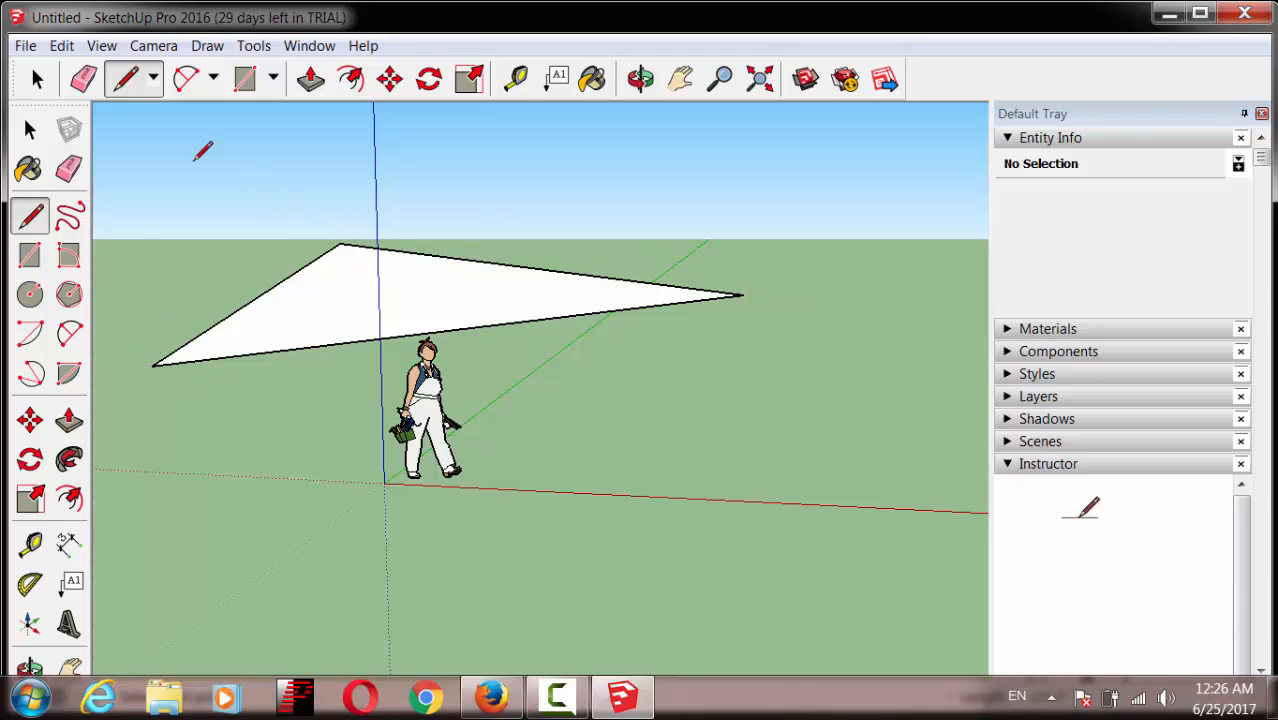
{"action": "left_click", "coordinate": [84, 82]}
{"action": "left_click", "coordinate": [232, 313]}
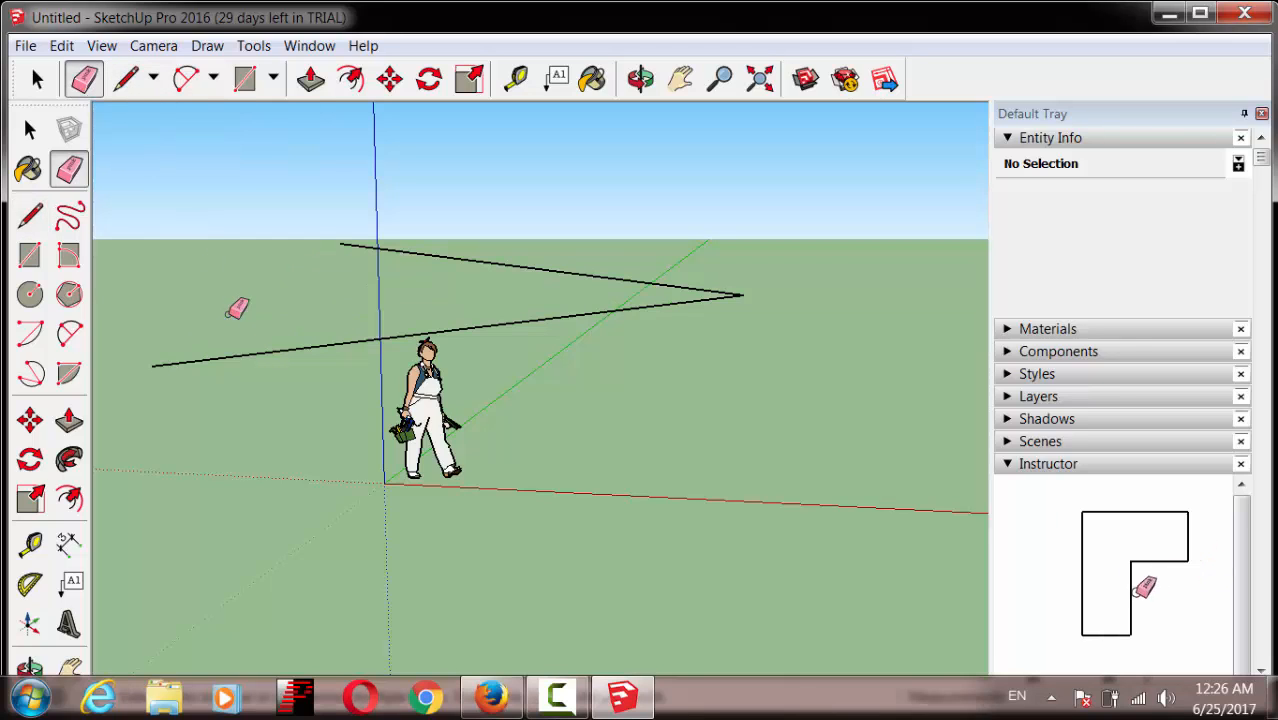
{"action": "left_click", "coordinate": [300, 342]}
{"action": "left_click", "coordinate": [540, 262]}
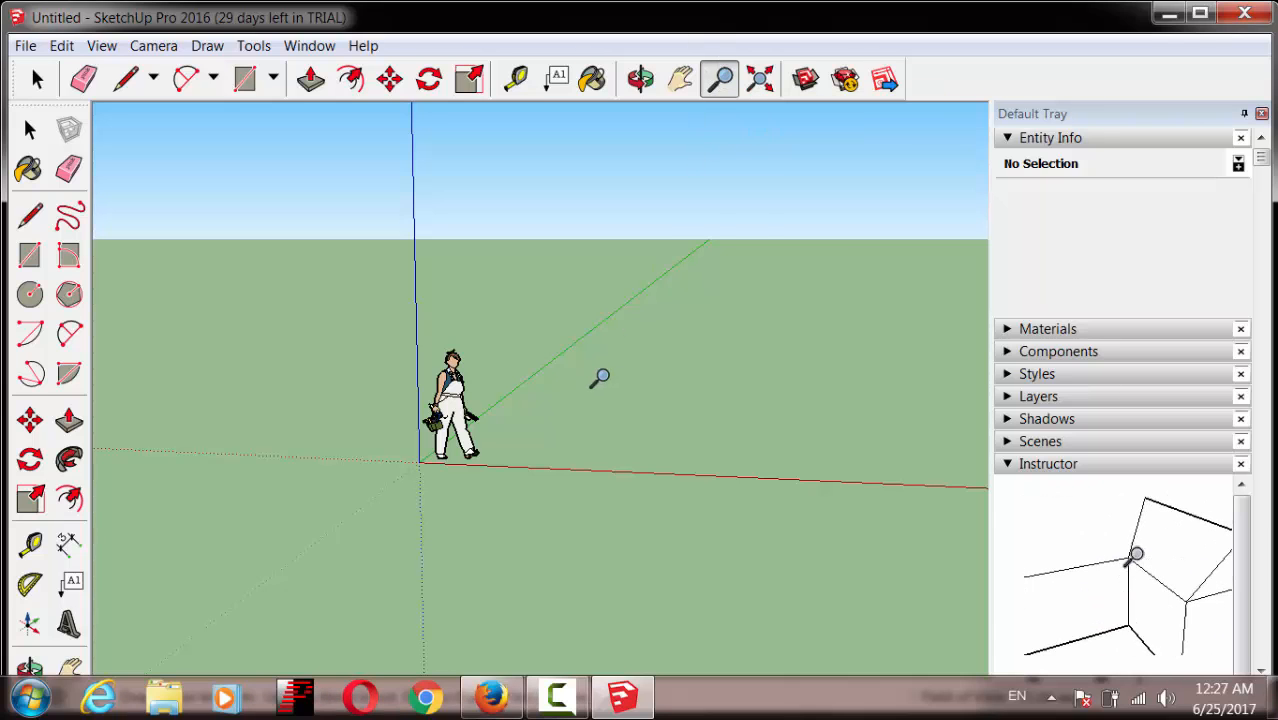
Step: Draw a closed four-corner line outline on the ground around the figure, forming a face
{"action": "left_click_drag", "start_coordinate": [567, 412], "coordinate": [648, 362]}
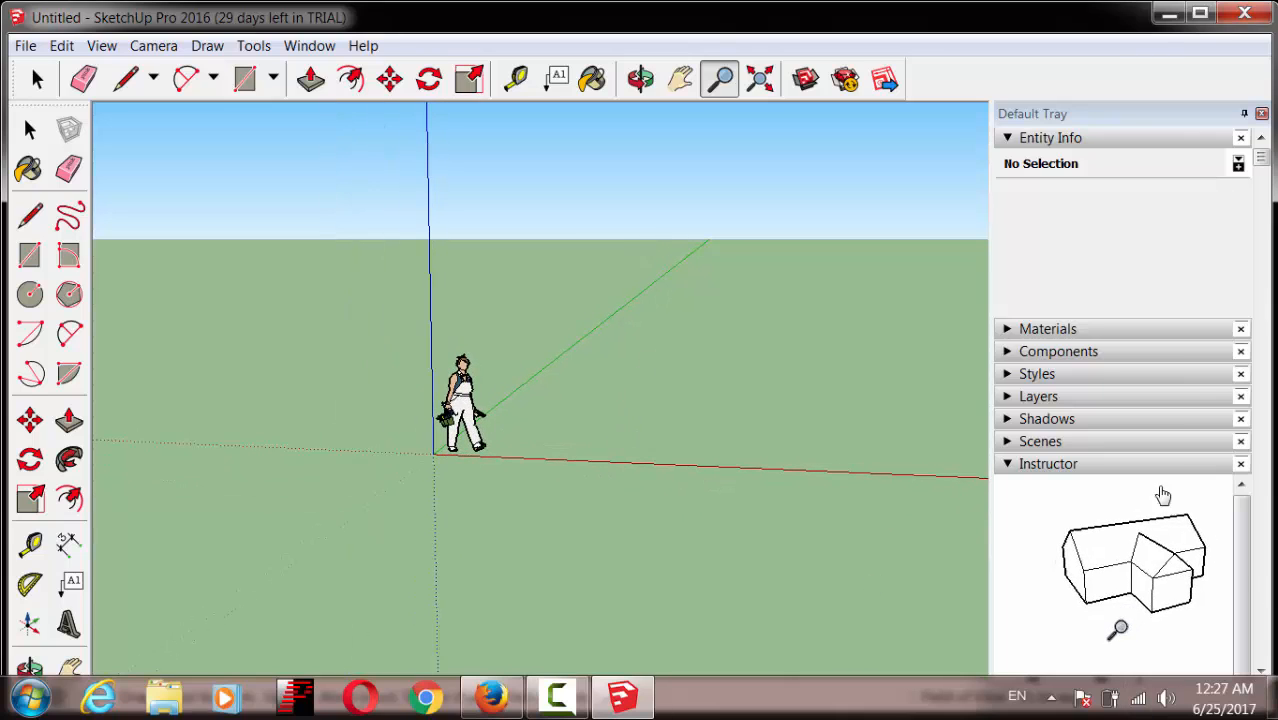
{"action": "key", "text": "space"}
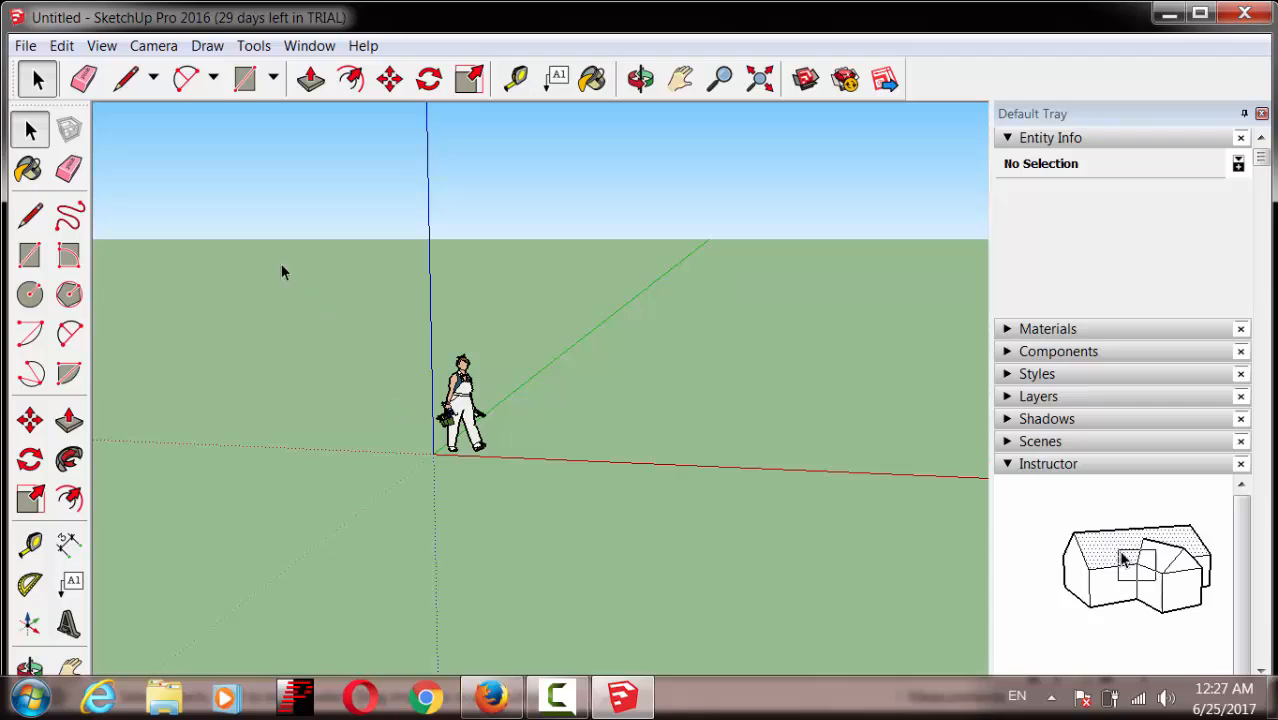
{"action": "left_click", "coordinate": [125, 79]}
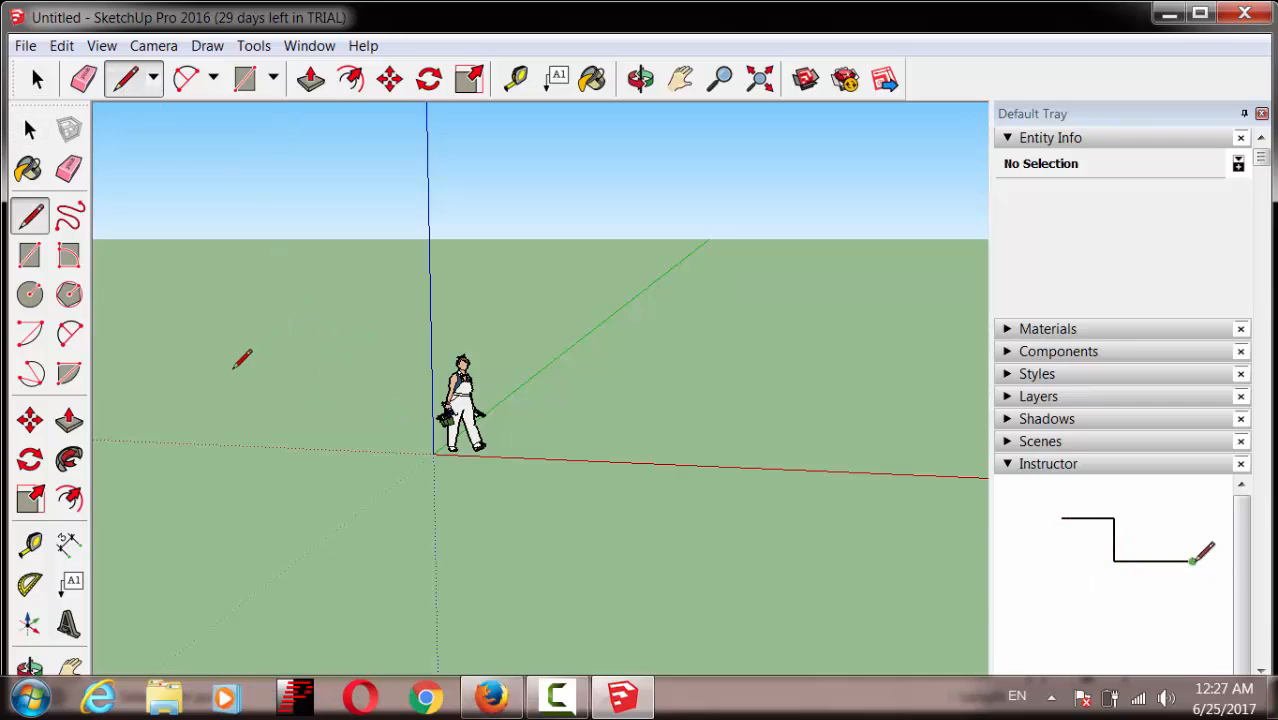
{"action": "left_click", "coordinate": [232, 370]}
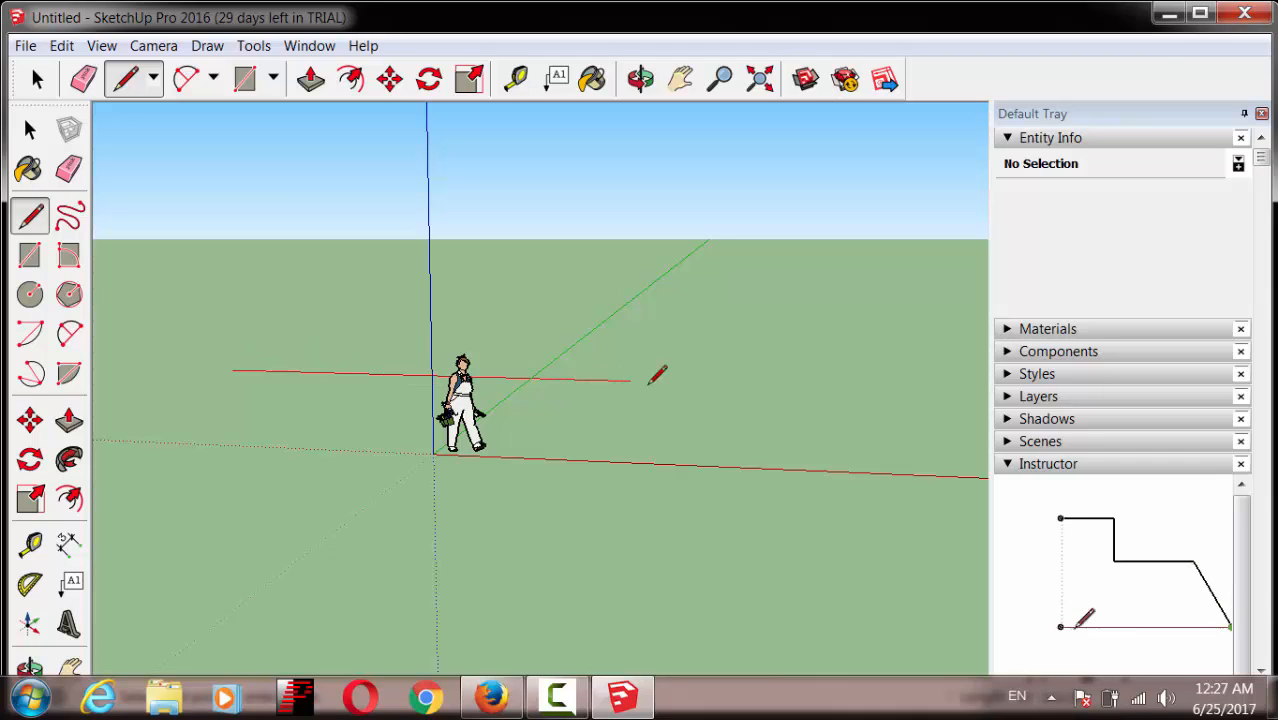
{"action": "left_click", "coordinate": [805, 384]}
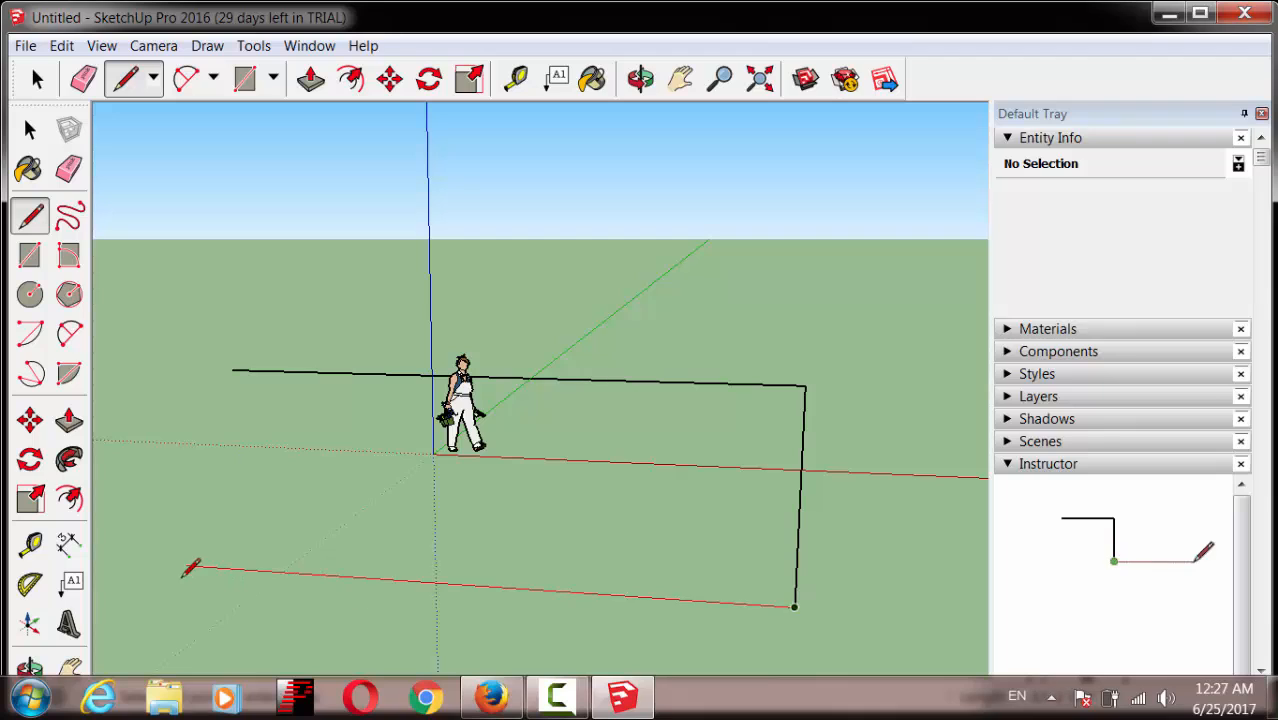
{"action": "left_click", "coordinate": [151, 564]}
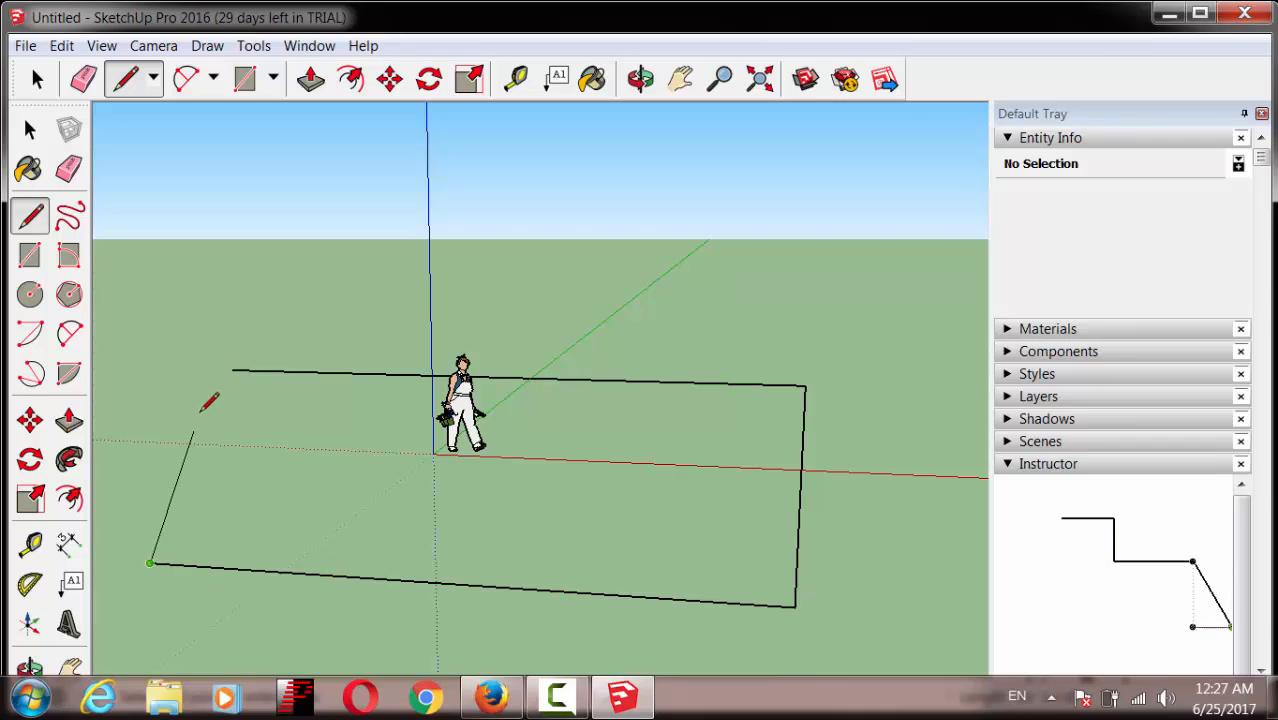
{"action": "left_click", "coordinate": [233, 369]}
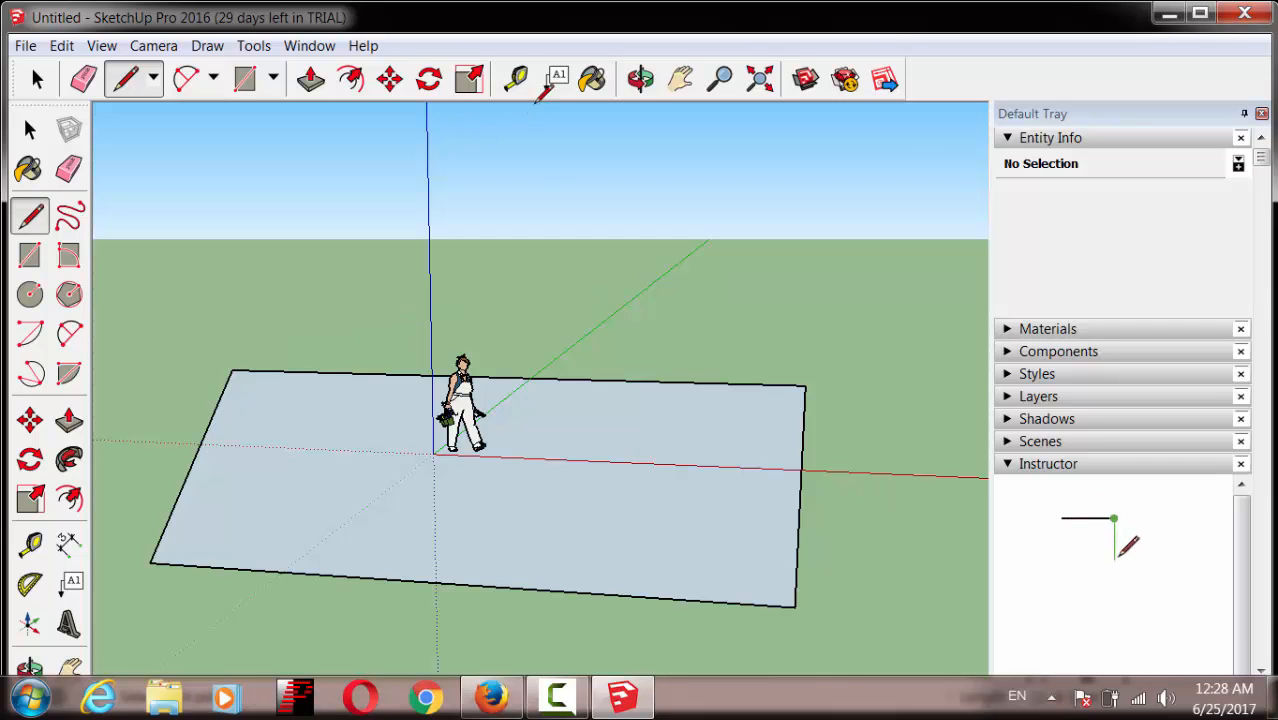
Step: Push/Pull the ground rectangle up into a solid box level with the figure
{"action": "left_click", "coordinate": [311, 80]}
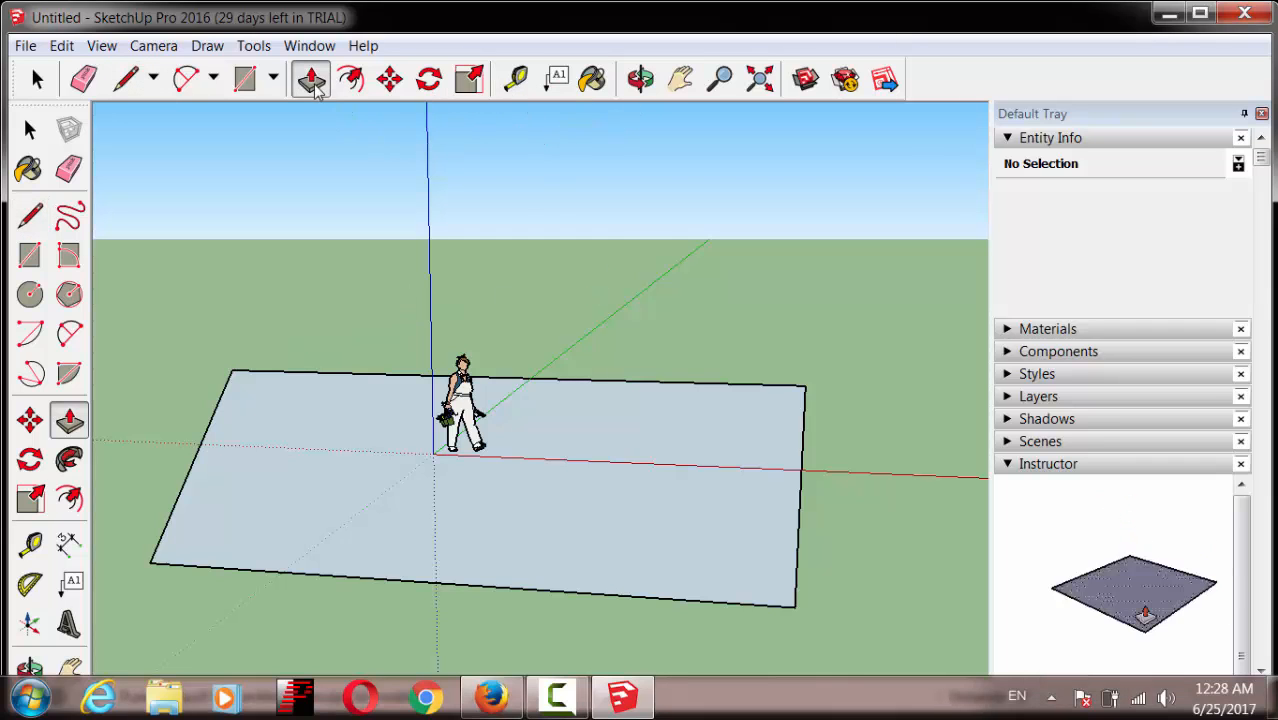
{"action": "left_click", "coordinate": [544, 522]}
{"action": "left_click", "coordinate": [544, 522]}
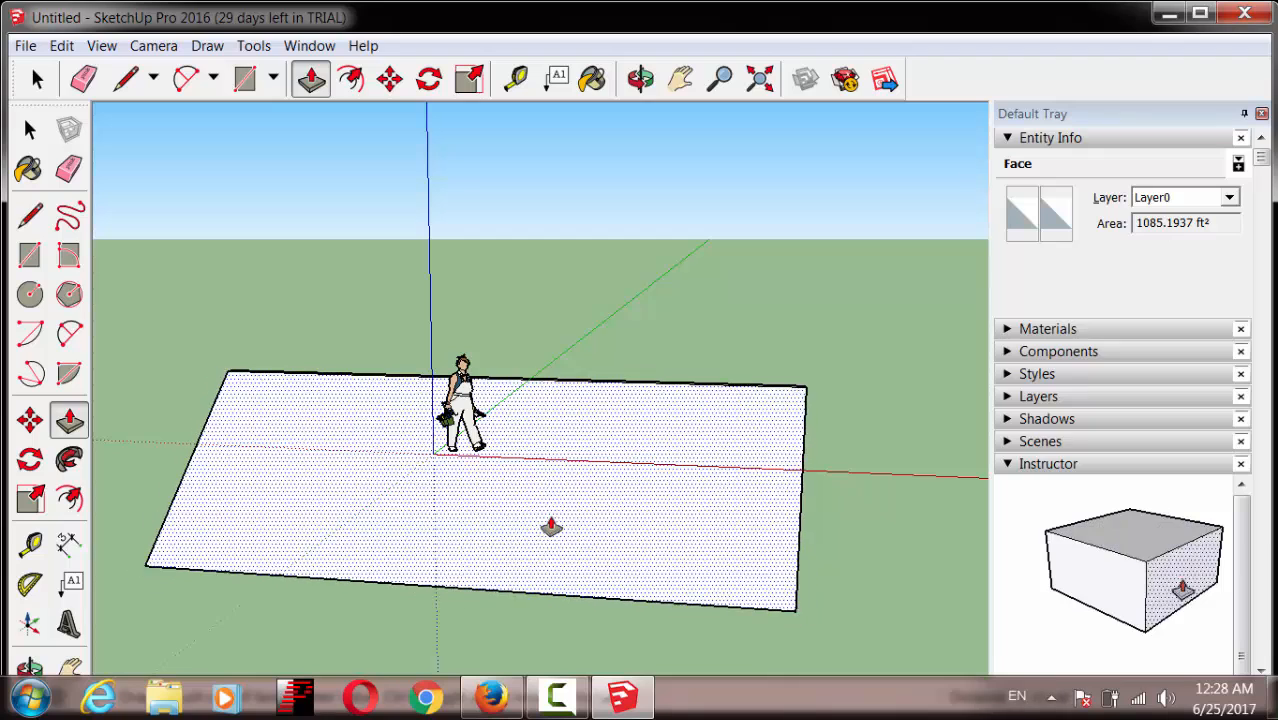
{"action": "left_click", "coordinate": [581, 590]}
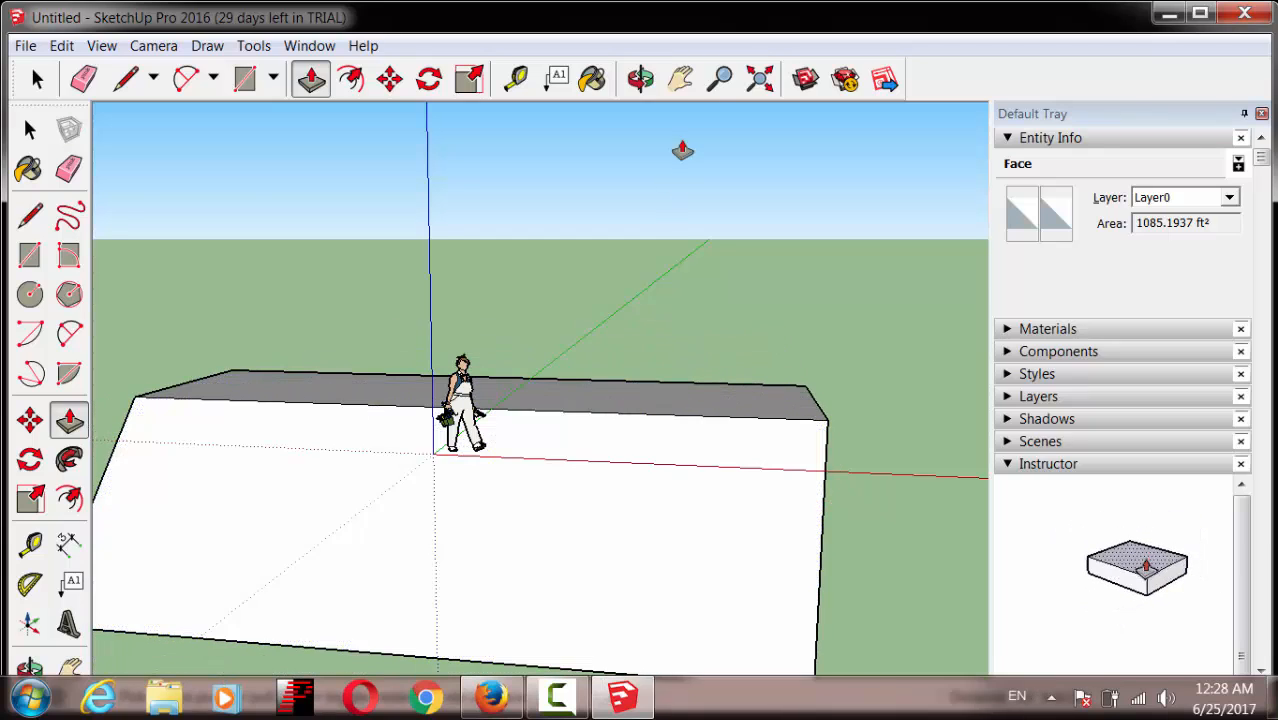
{"action": "left_click", "coordinate": [720, 79]}
{"action": "scroll", "coordinate": [650, 322], "scroll_direction": "down", "scroll_amount": 4}
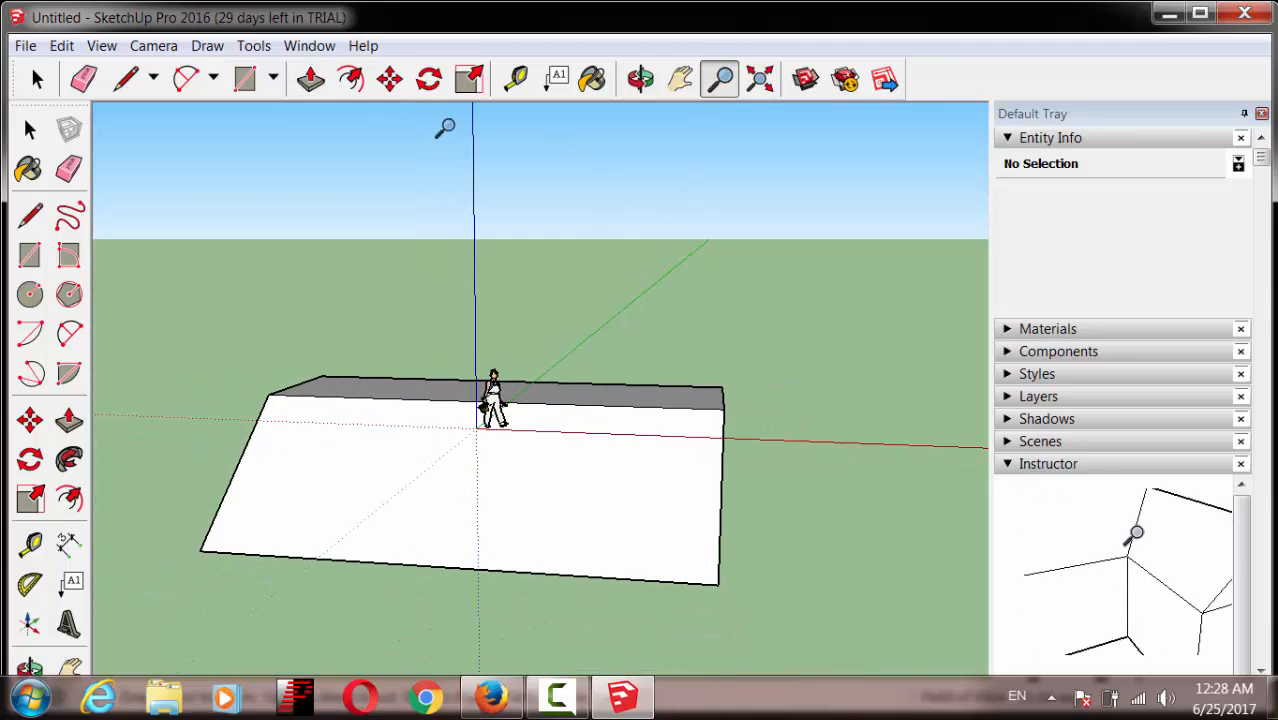
Step: Pull the box's front face further forward, then orbit and zoom to view the whole box
{"action": "left_click", "coordinate": [311, 79]}
{"action": "left_click", "coordinate": [585, 485]}
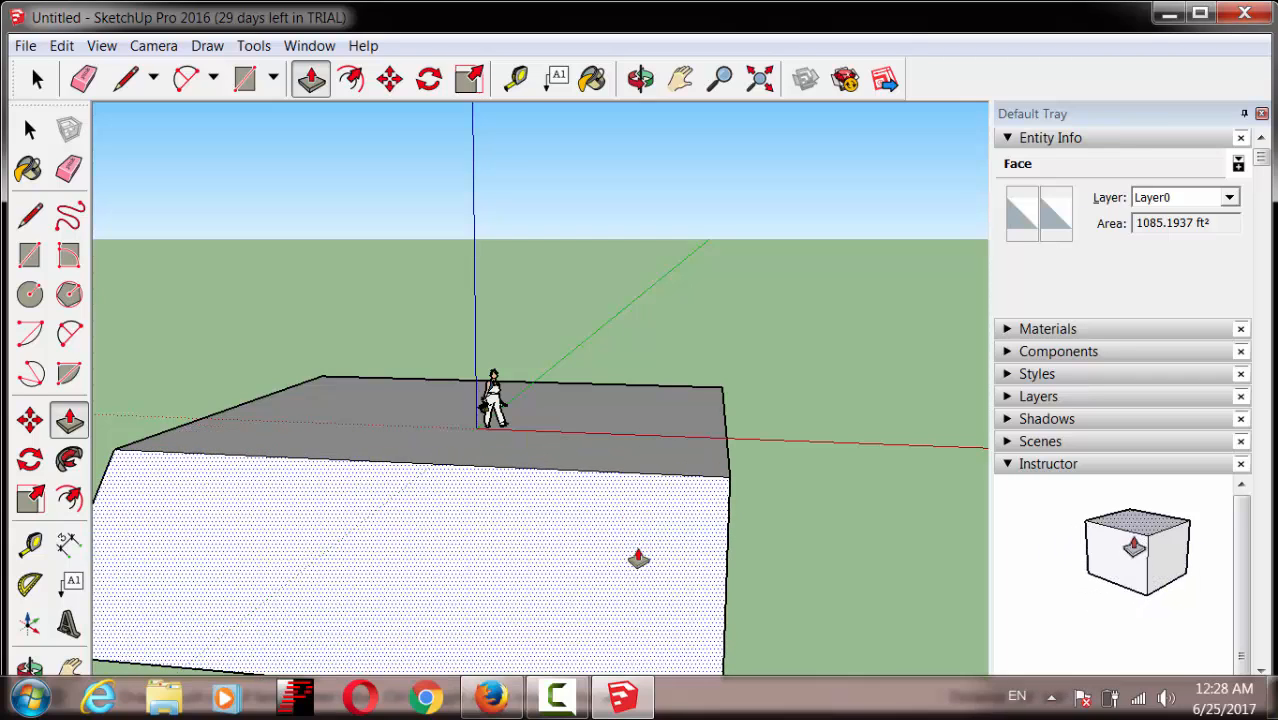
{"action": "left_click", "coordinate": [638, 558]}
{"action": "left_click", "coordinate": [640, 79]}
{"action": "left_click_drag", "start_coordinate": [779, 522], "coordinate": [854, 576]}
{"action": "left_click", "coordinate": [720, 79]}
{"action": "left_click_drag", "start_coordinate": [722, 237], "coordinate": [747, 462]}
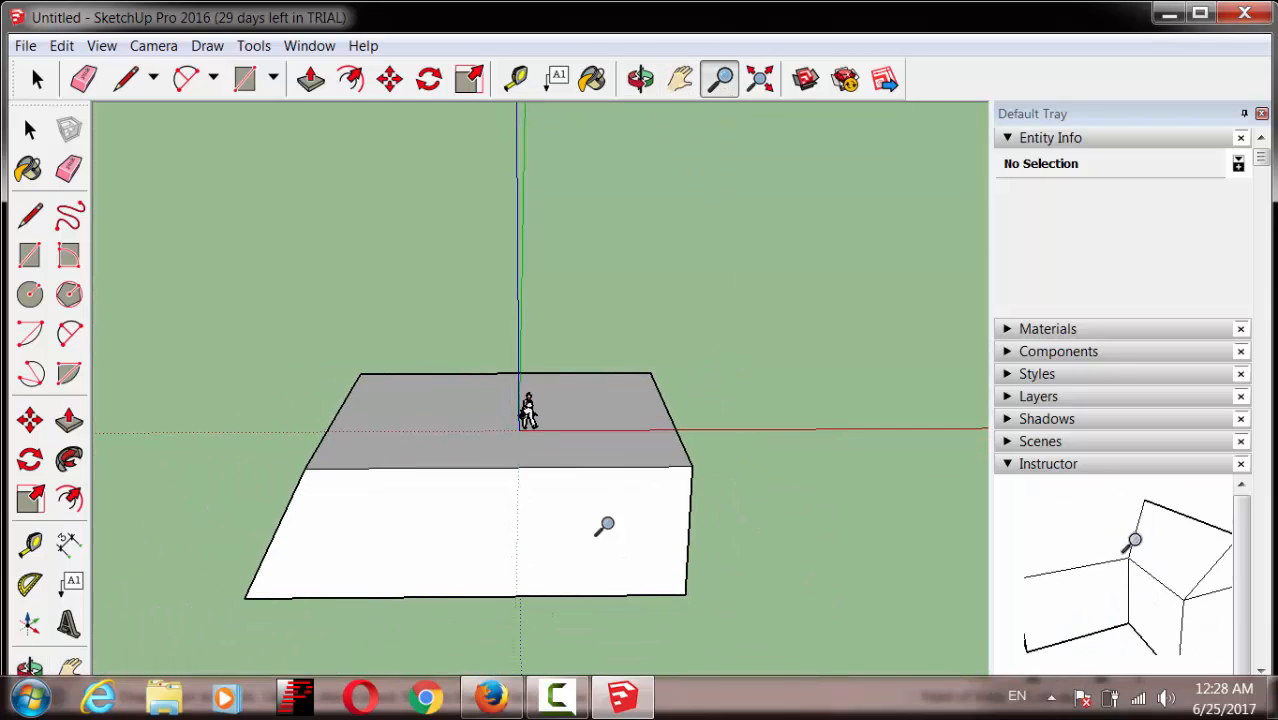
{"action": "left_click_drag", "start_coordinate": [720, 405], "coordinate": [727, 348]}
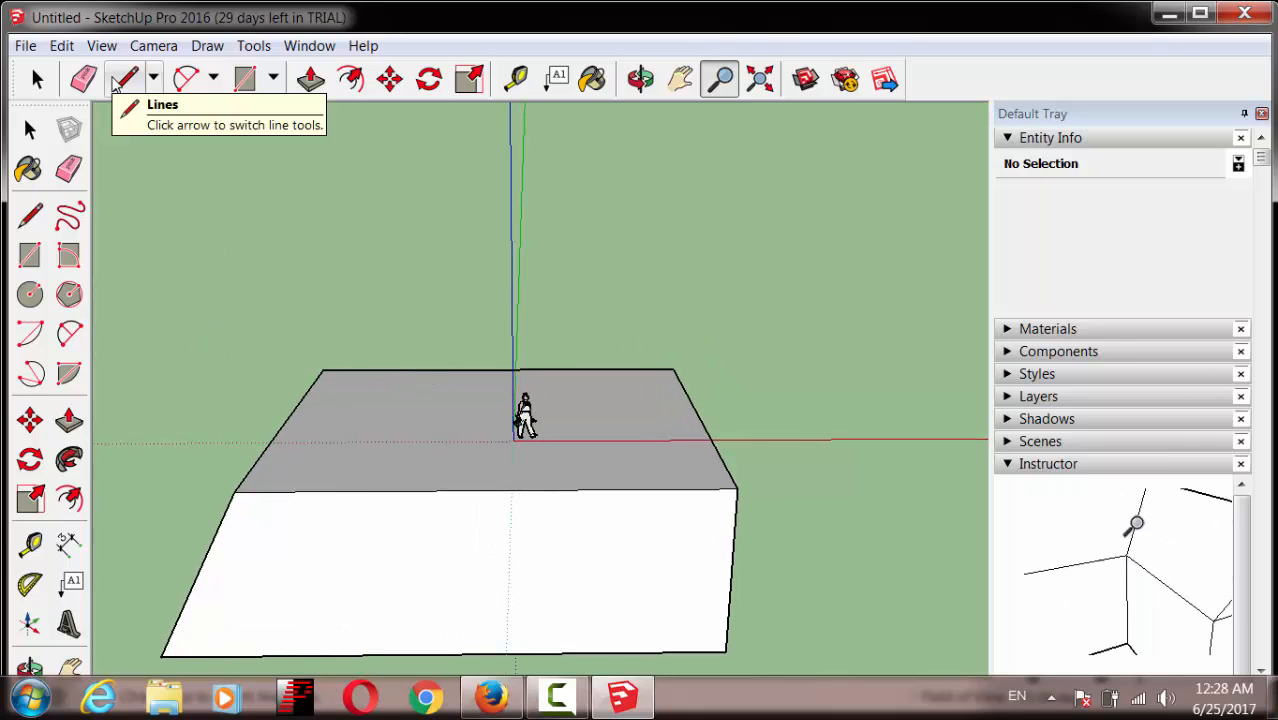
Step: Draw a vertical rectangle of edges on the box's side to form the first wall face
{"action": "left_click", "coordinate": [121, 80]}
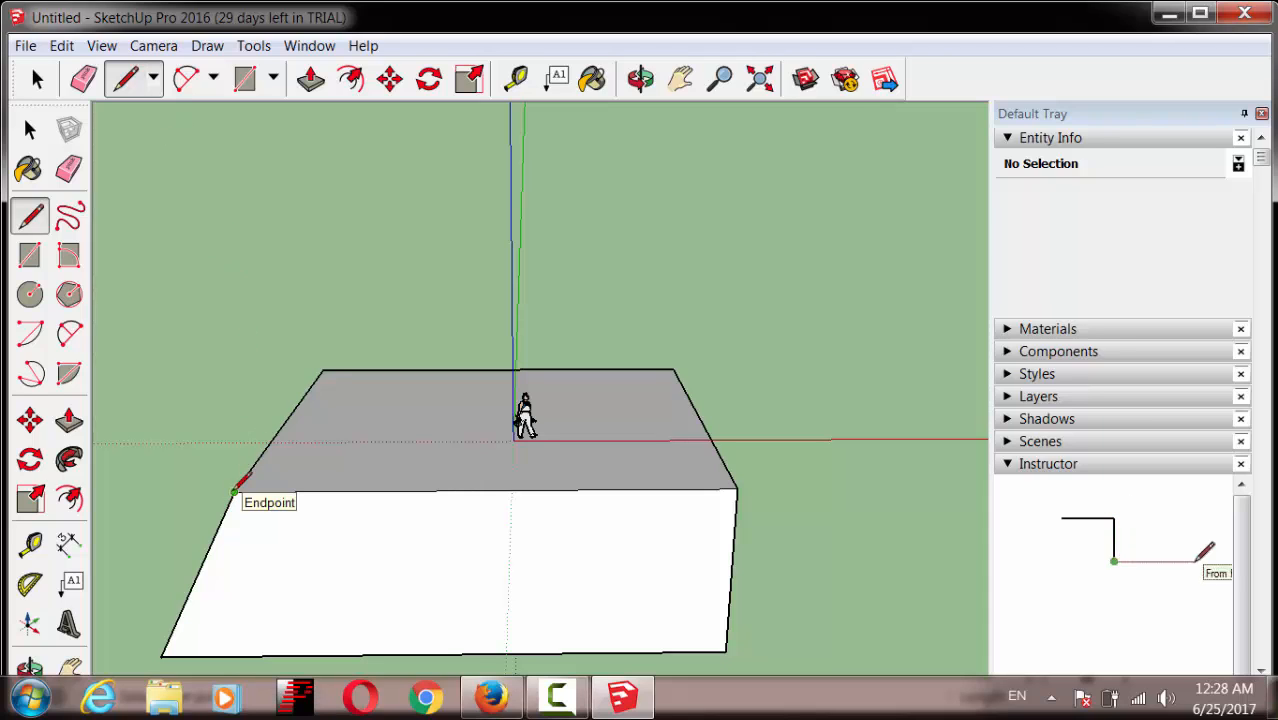
{"action": "left_click", "coordinate": [234, 490]}
{"action": "left_click", "coordinate": [228, 266]}
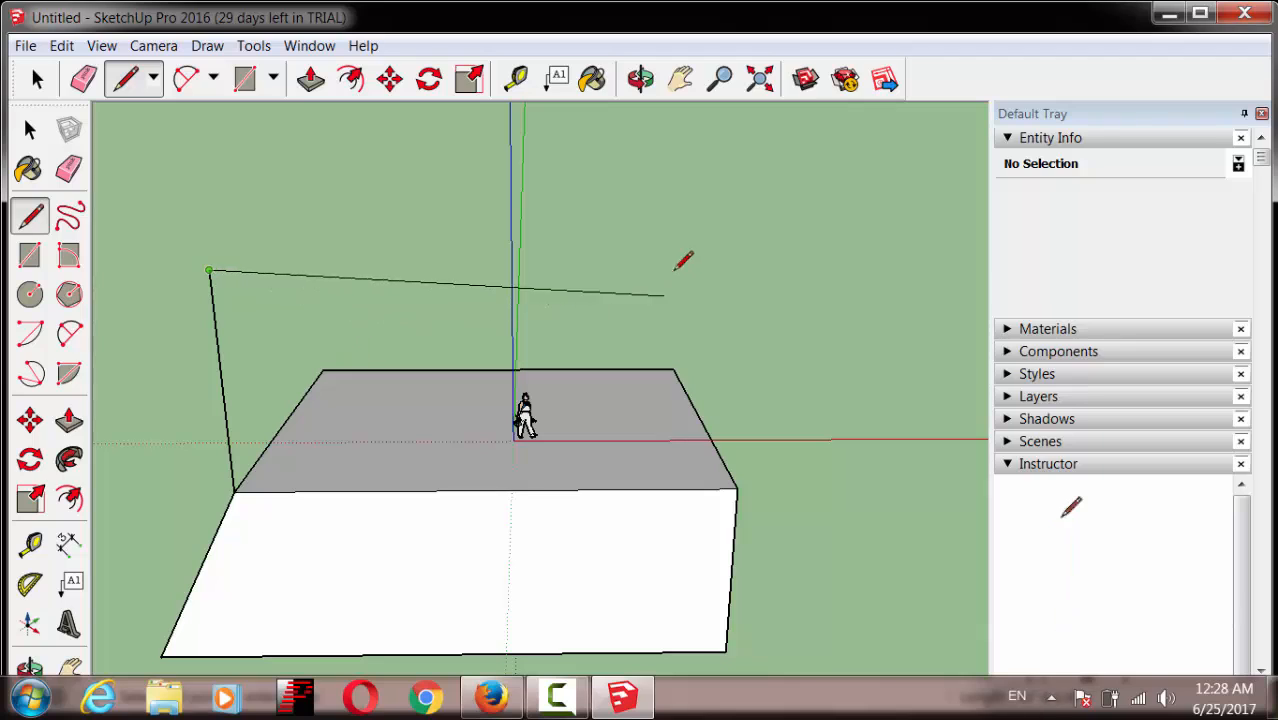
{"action": "left_click", "coordinate": [725, 268]}
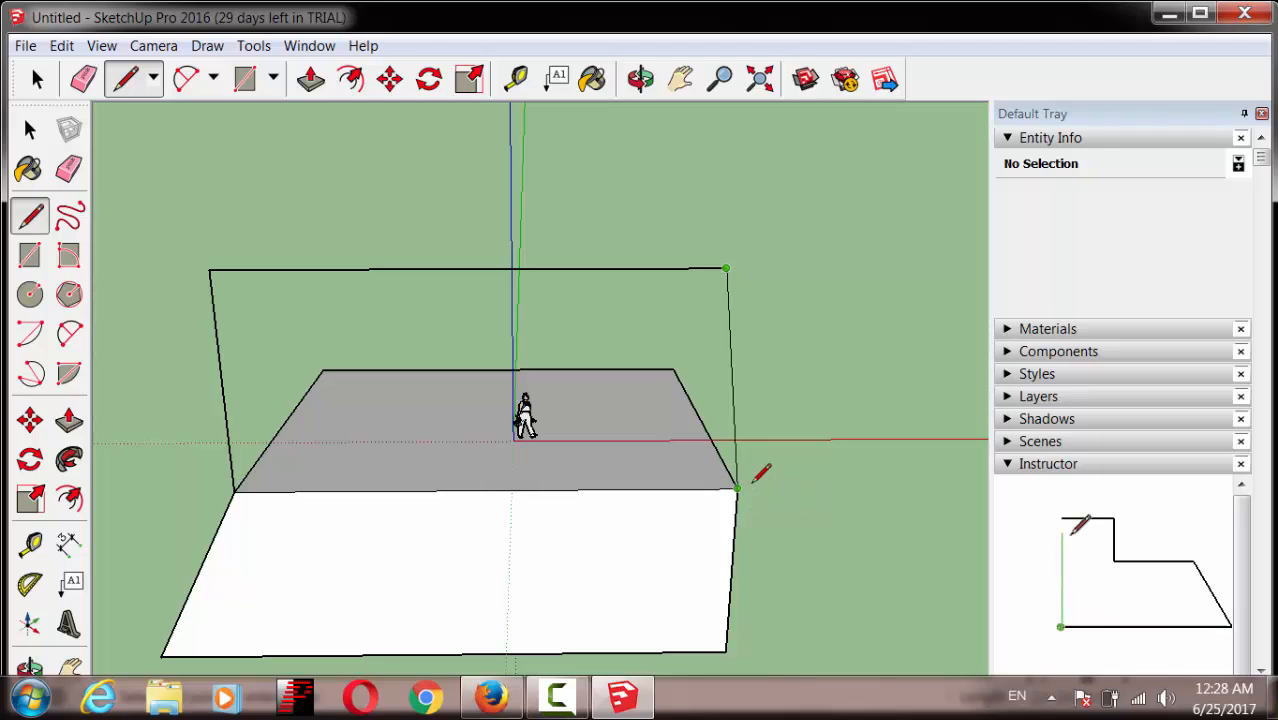
{"action": "left_click", "coordinate": [738, 489]}
{"action": "left_click", "coordinate": [738, 488]}
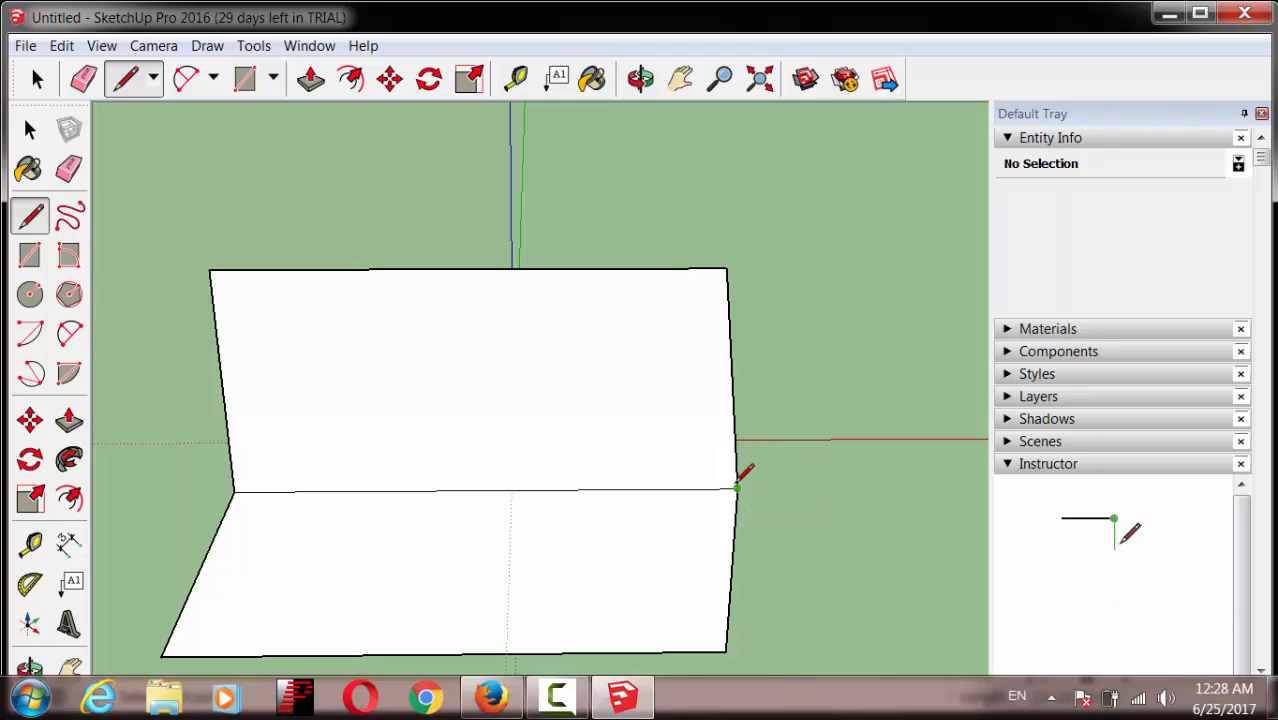
{"action": "left_click", "coordinate": [640, 79]}
{"action": "mouse_move", "coordinate": [819, 380]}
{"action": "left_mouse_down"}
{"action": "mouse_move", "coordinate": [574, 480]}
{"action": "mouse_move", "coordinate": [326, 460]}
{"action": "mouse_move", "coordinate": [257, 437]}
{"action": "left_mouse_up"}
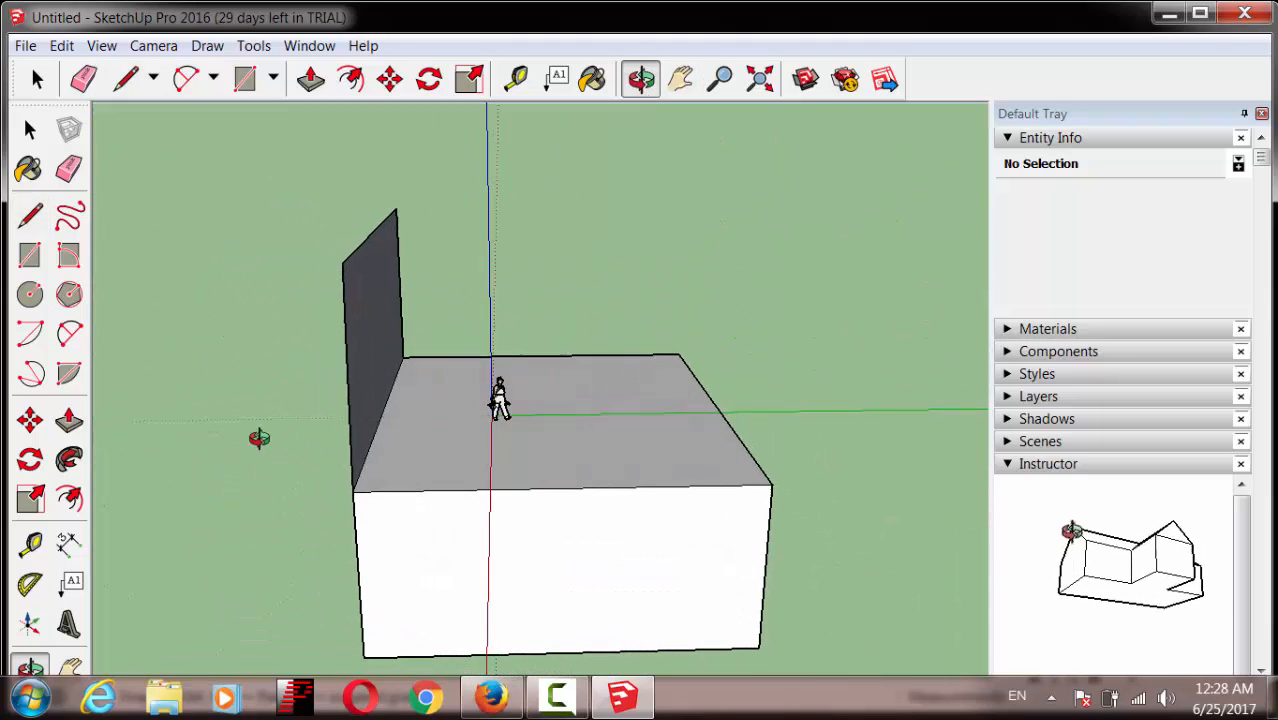
Step: Draw edges from the first wall's top corner to close a second wall
{"action": "key", "text": "l"}
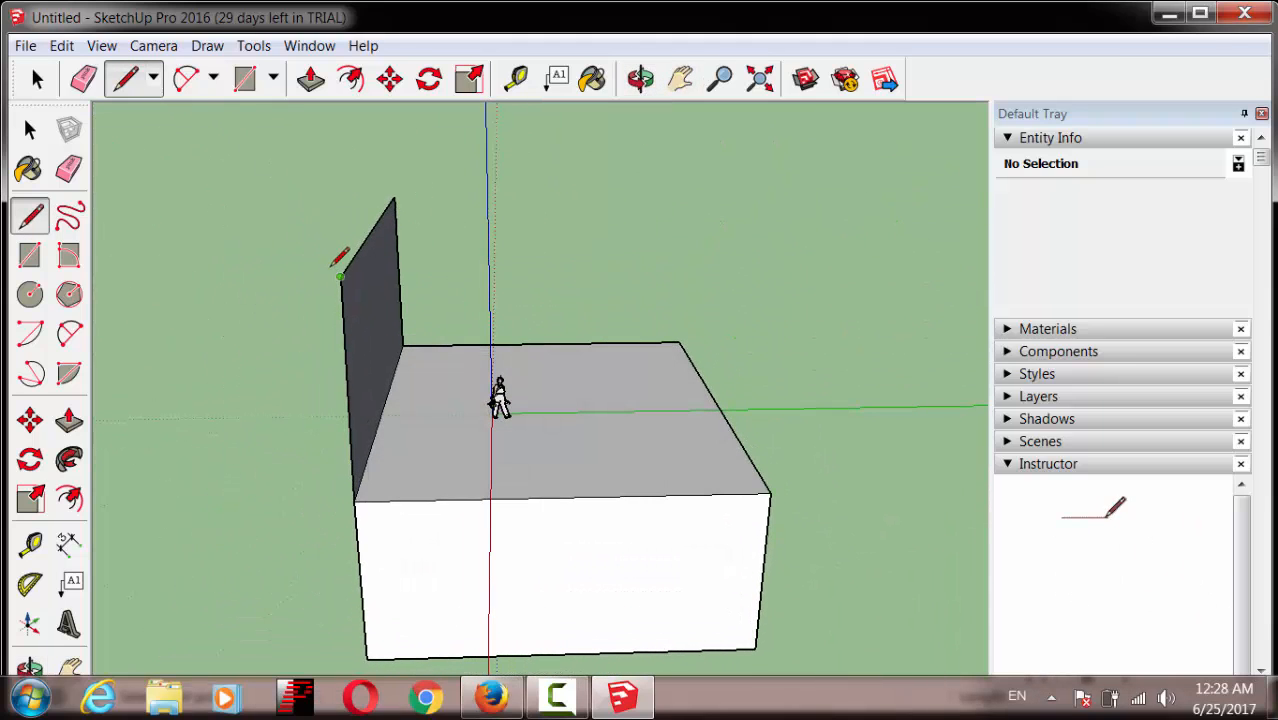
{"action": "left_click", "coordinate": [341, 276]}
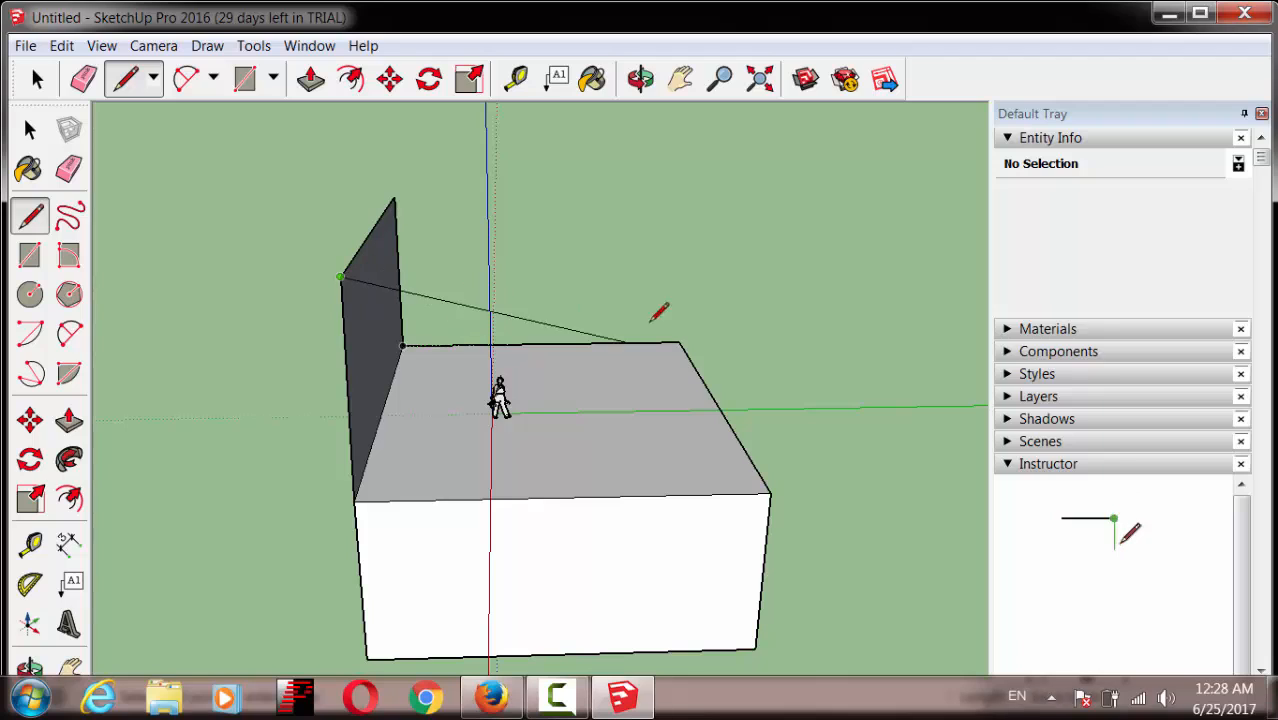
{"action": "left_click", "coordinate": [780, 272]}
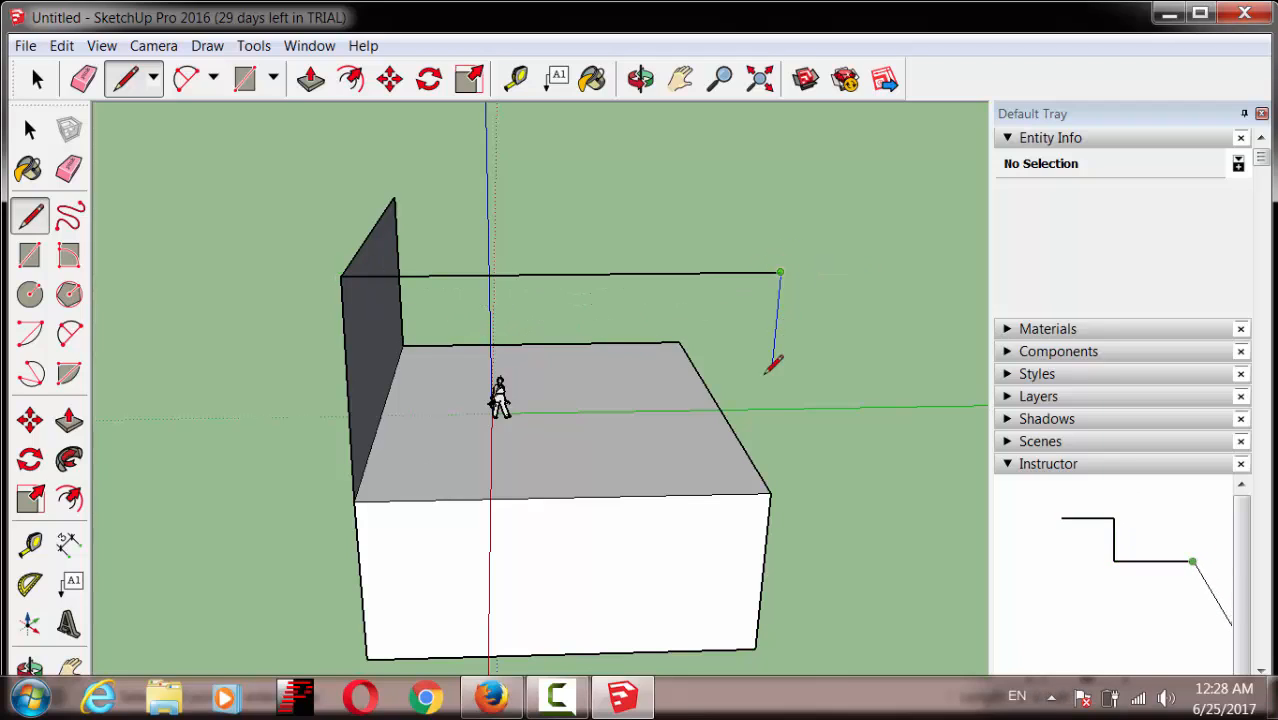
{"action": "left_click", "coordinate": [770, 492]}
{"action": "left_click", "coordinate": [640, 78]}
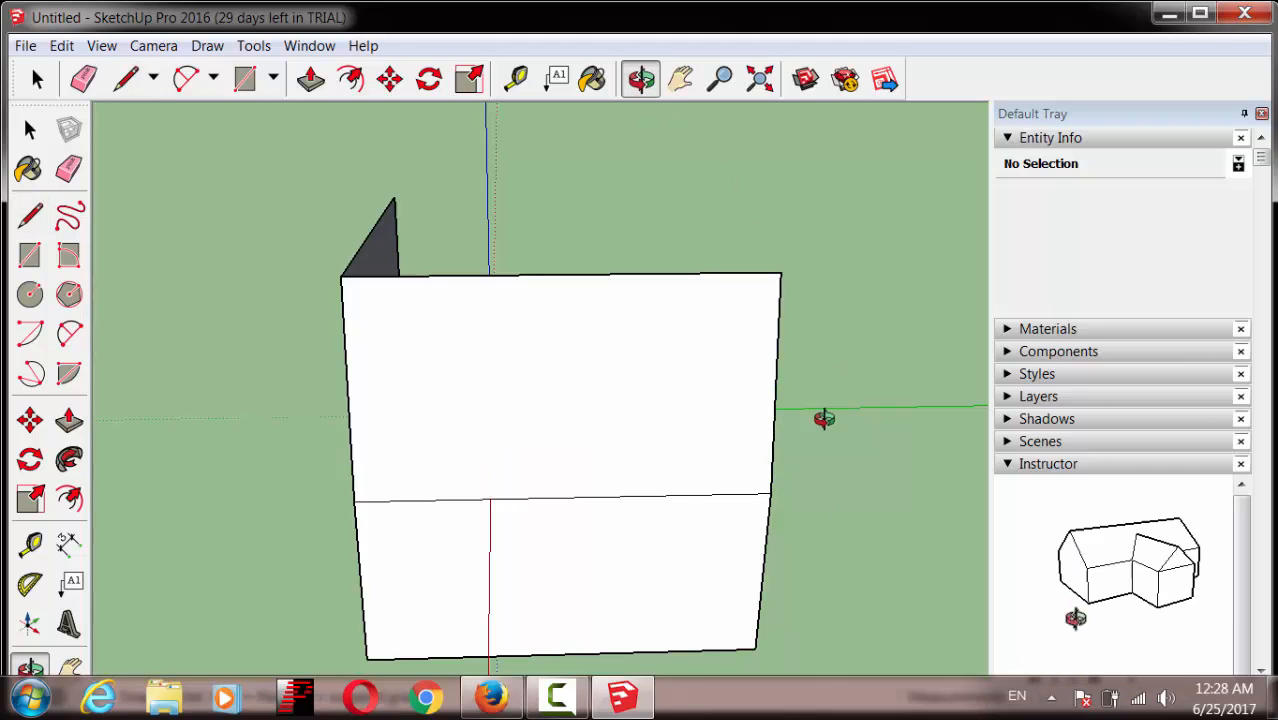
{"action": "left_click_drag", "start_coordinate": [824, 416], "coordinate": [330, 478]}
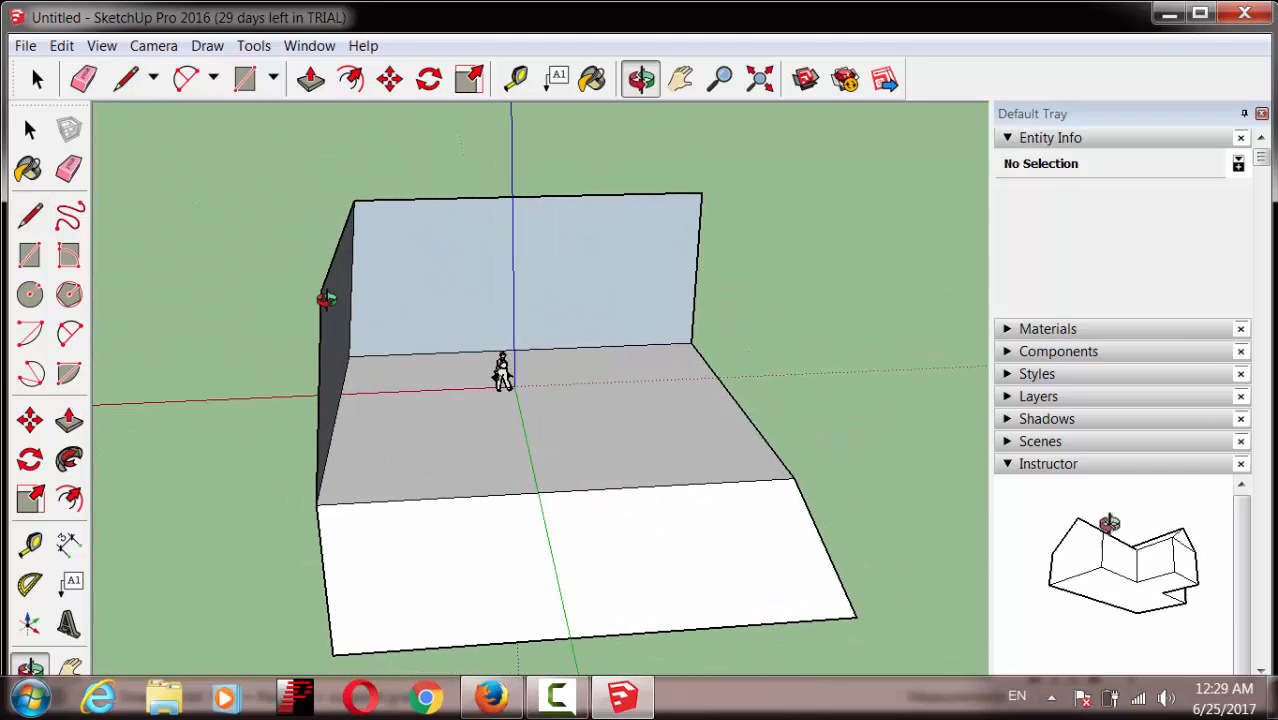
Step: Add an edge along the red axis to close the right wall, then look into the box
{"action": "left_click", "coordinate": [125, 78]}
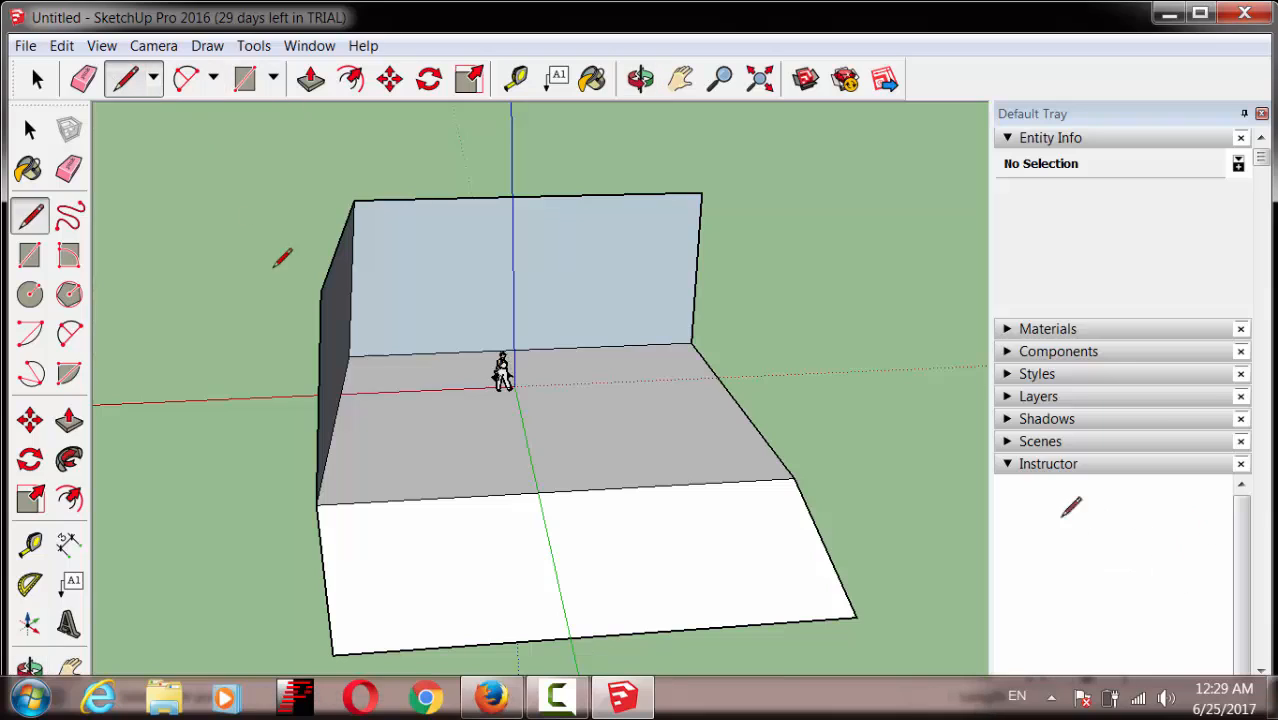
{"action": "left_click", "coordinate": [321, 290]}
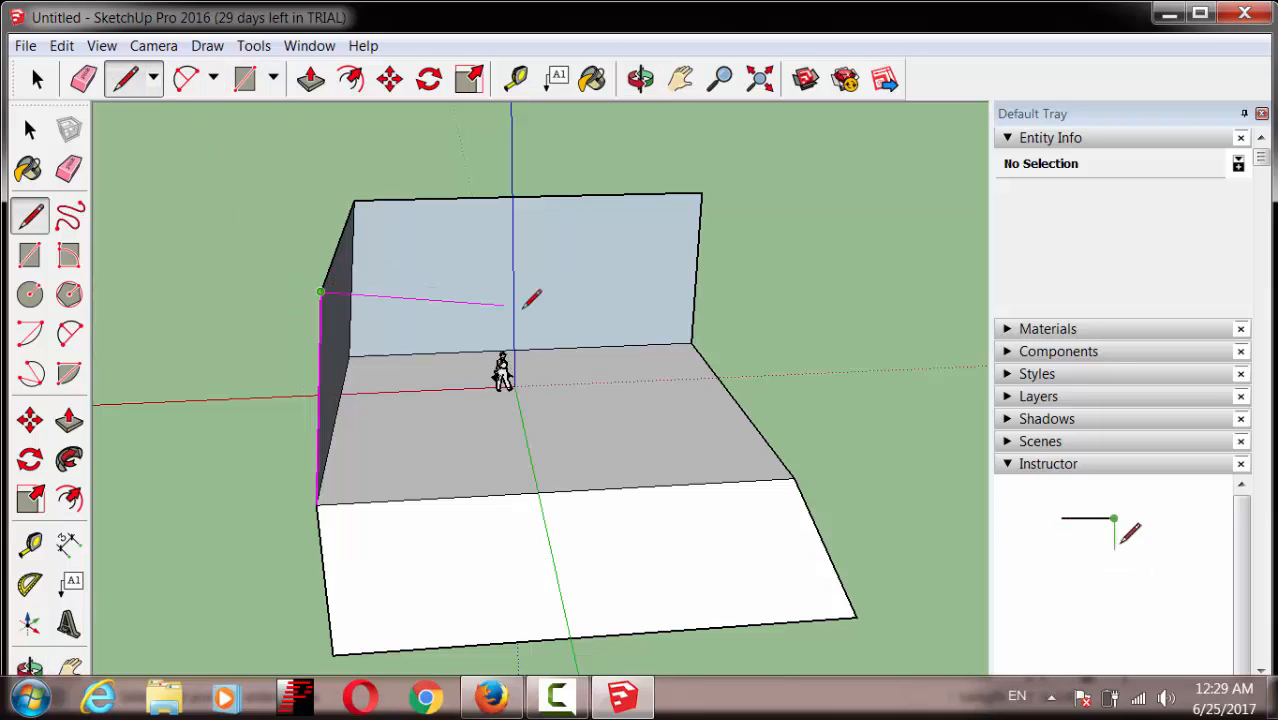
{"action": "left_click", "coordinate": [773, 276]}
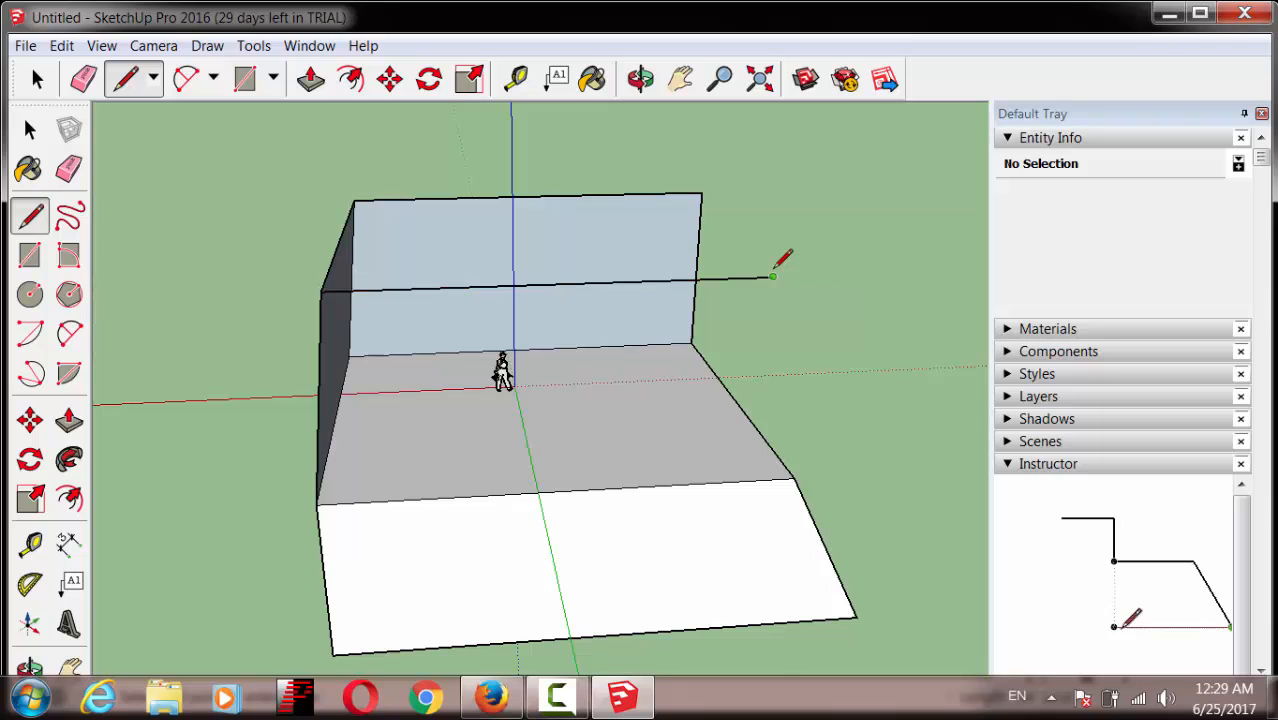
{"action": "left_click", "coordinate": [795, 478]}
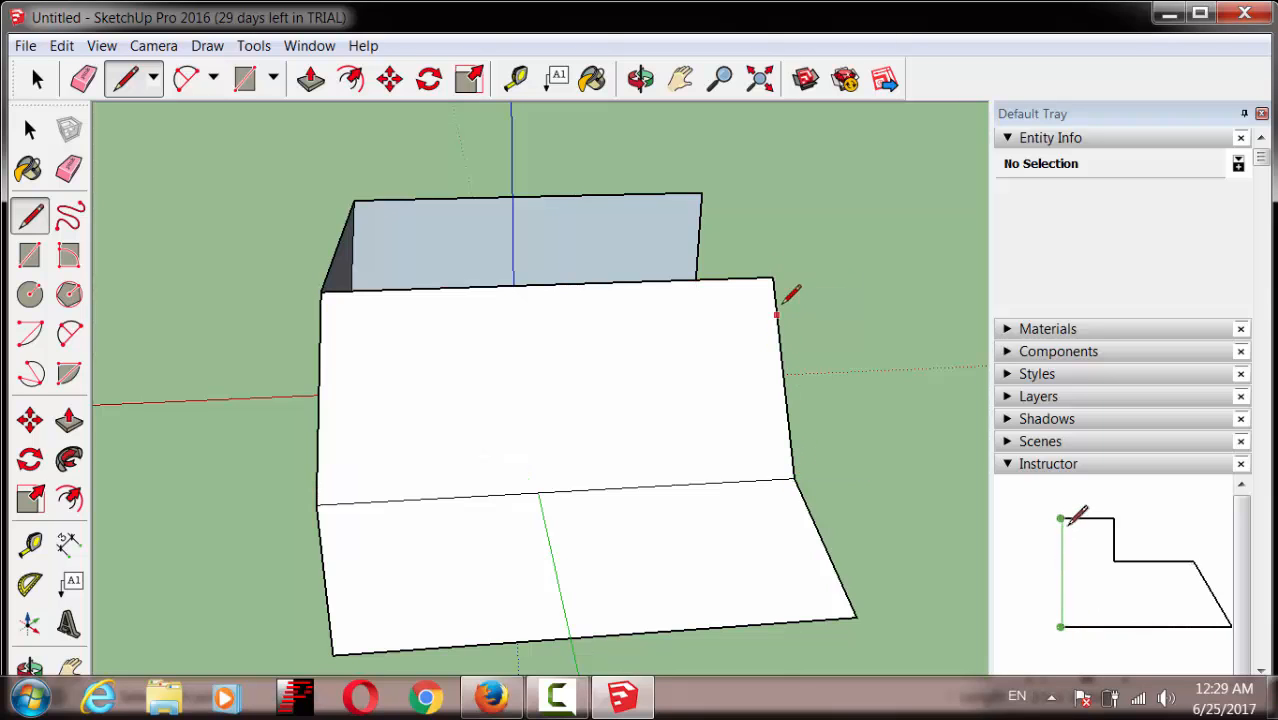
{"action": "left_click", "coordinate": [640, 80]}
{"action": "left_click_drag", "start_coordinate": [713, 240], "coordinate": [285, 437]}
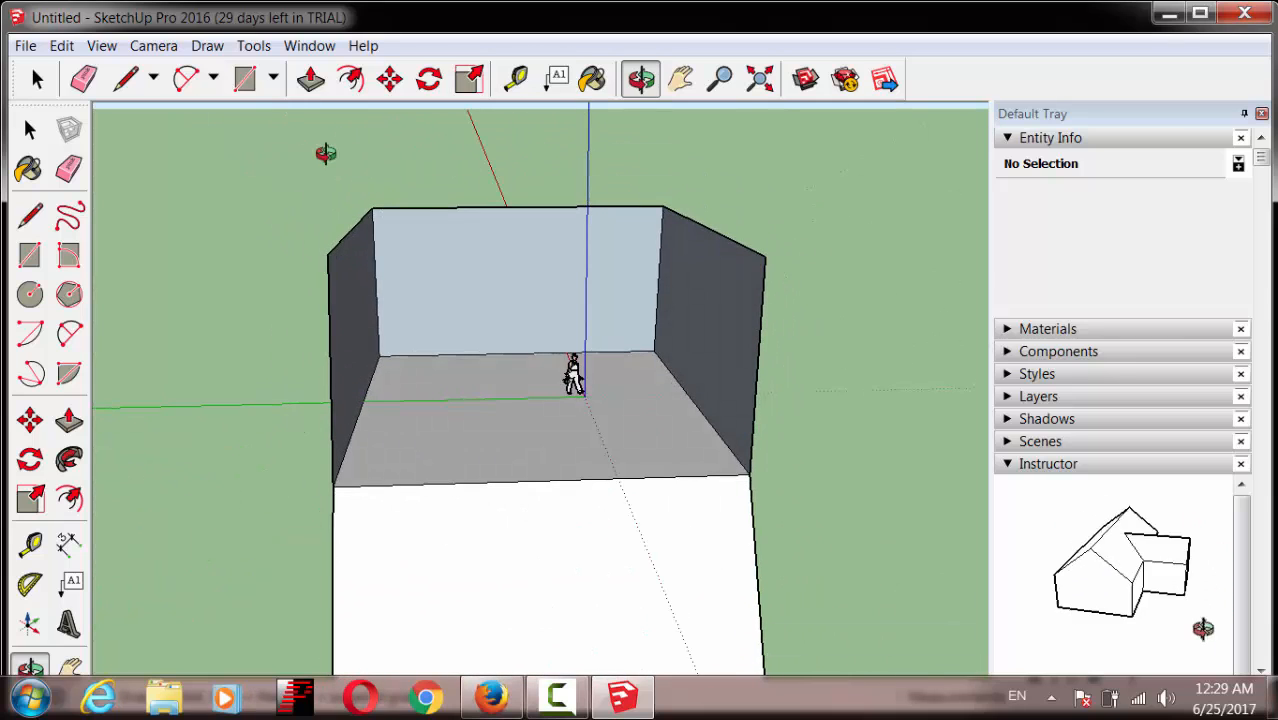
Step: Draw an edge across the top for a roof face and a front diagonal sealing the box
{"action": "left_click", "coordinate": [126, 79]}
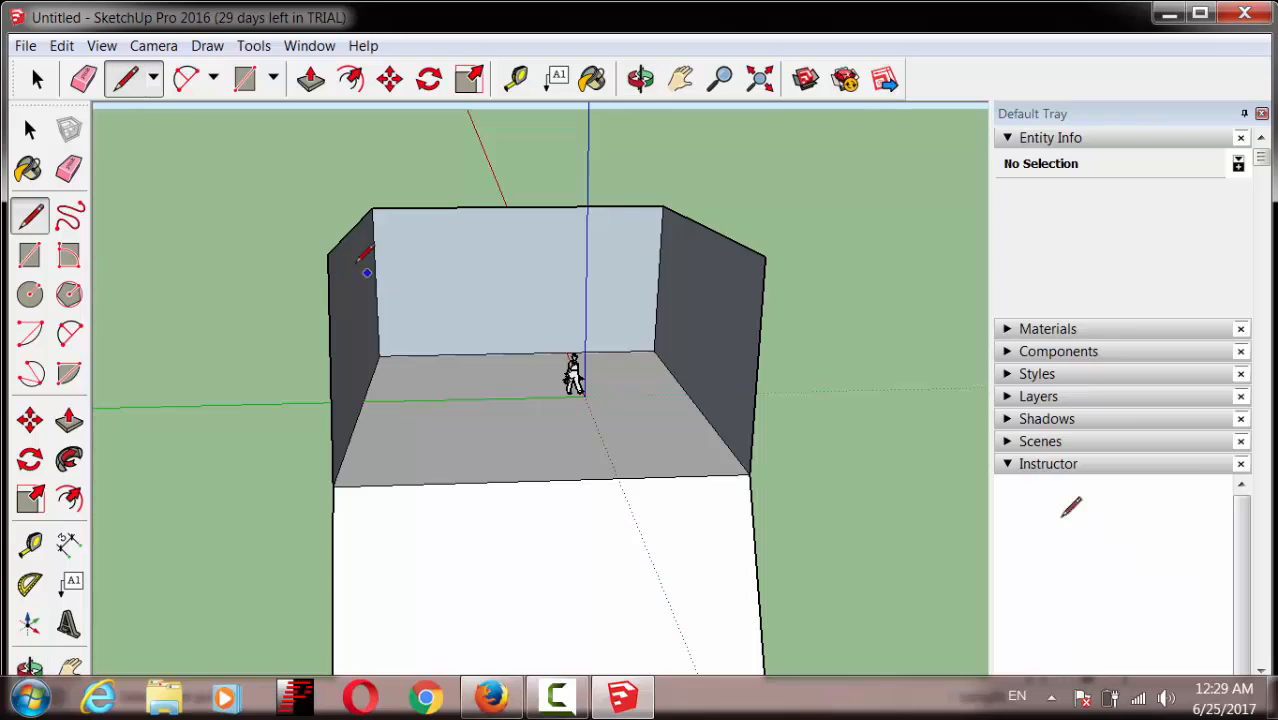
{"action": "left_click", "coordinate": [765, 255]}
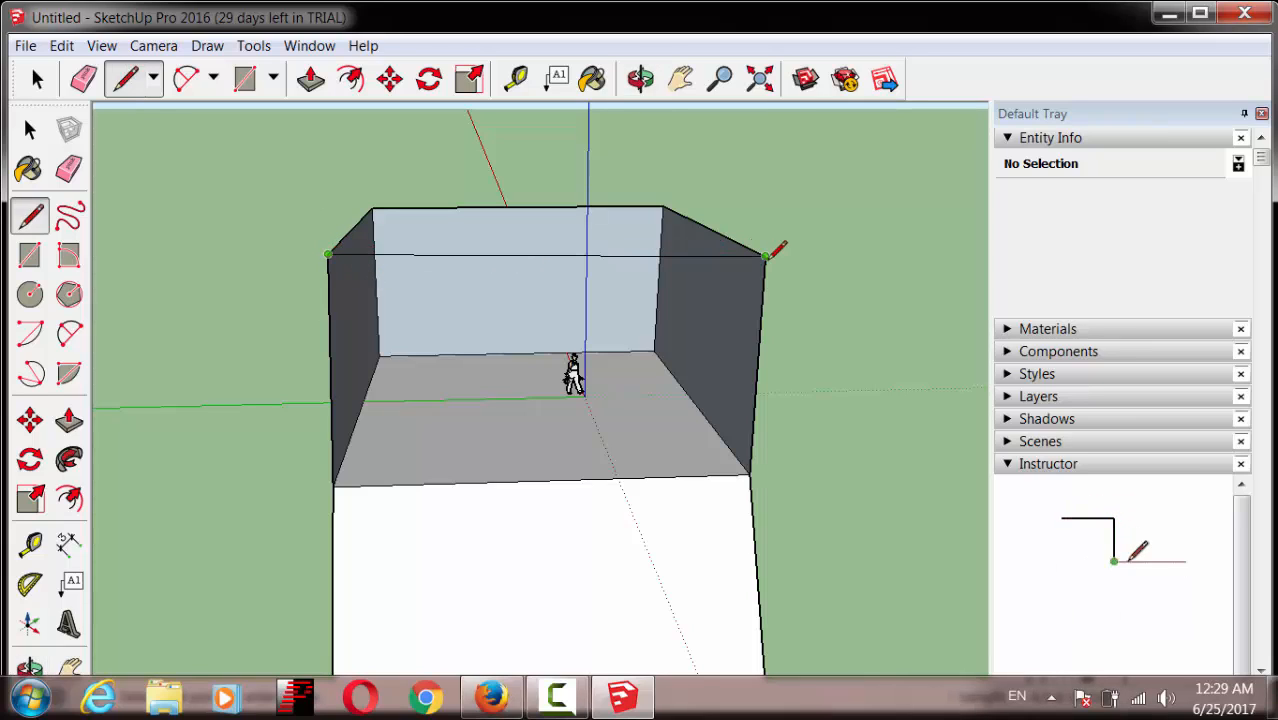
{"action": "left_click", "coordinate": [766, 255]}
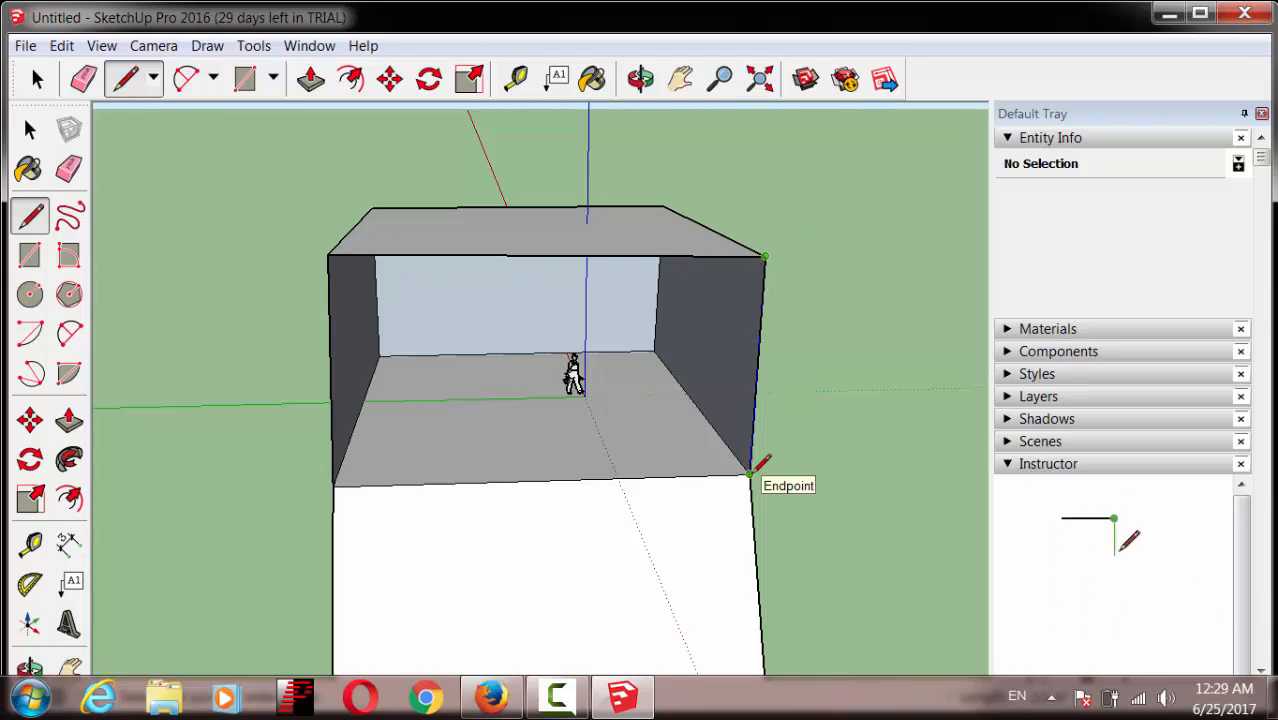
{"action": "left_click", "coordinate": [333, 486]}
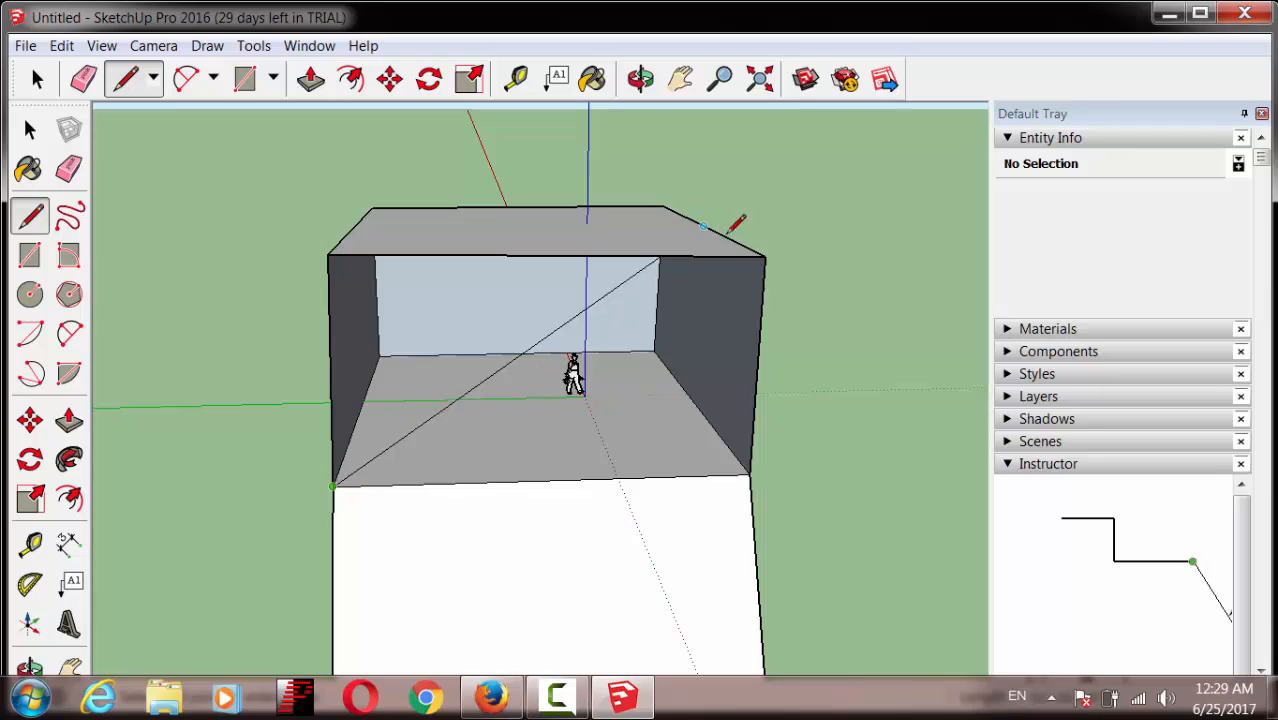
{"action": "left_click", "coordinate": [764, 259]}
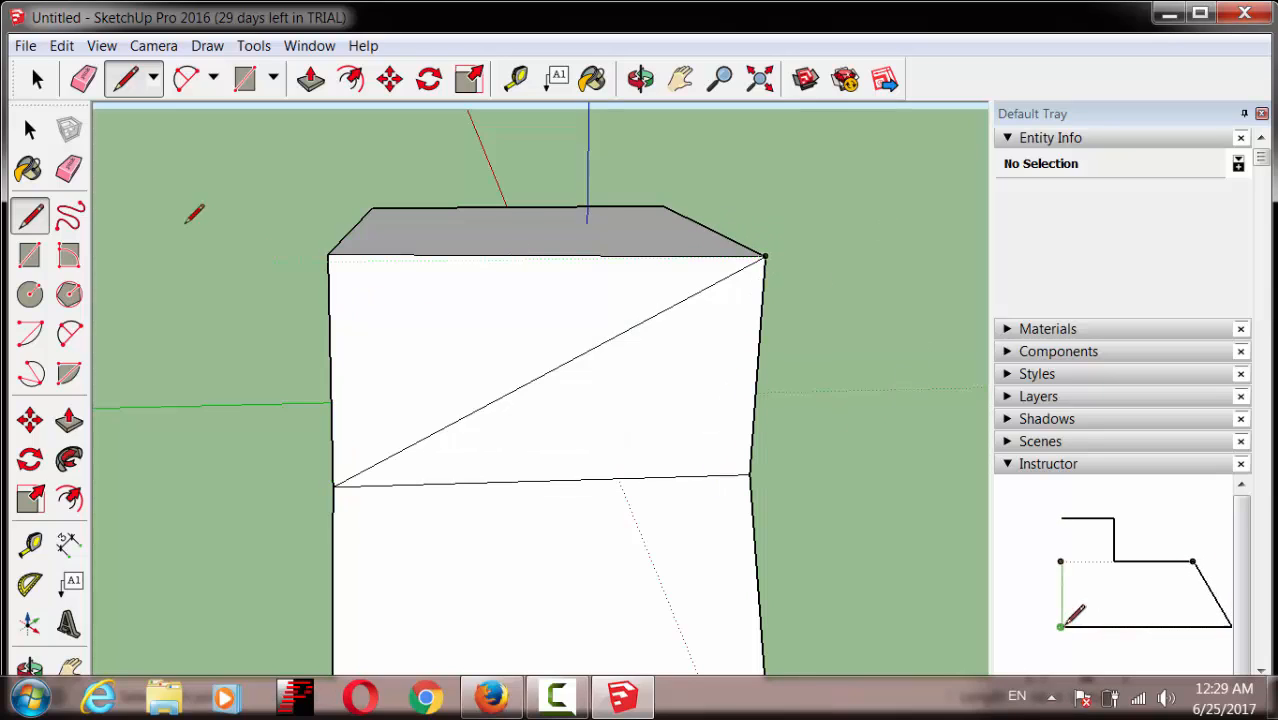
{"action": "left_click", "coordinate": [69, 169]}
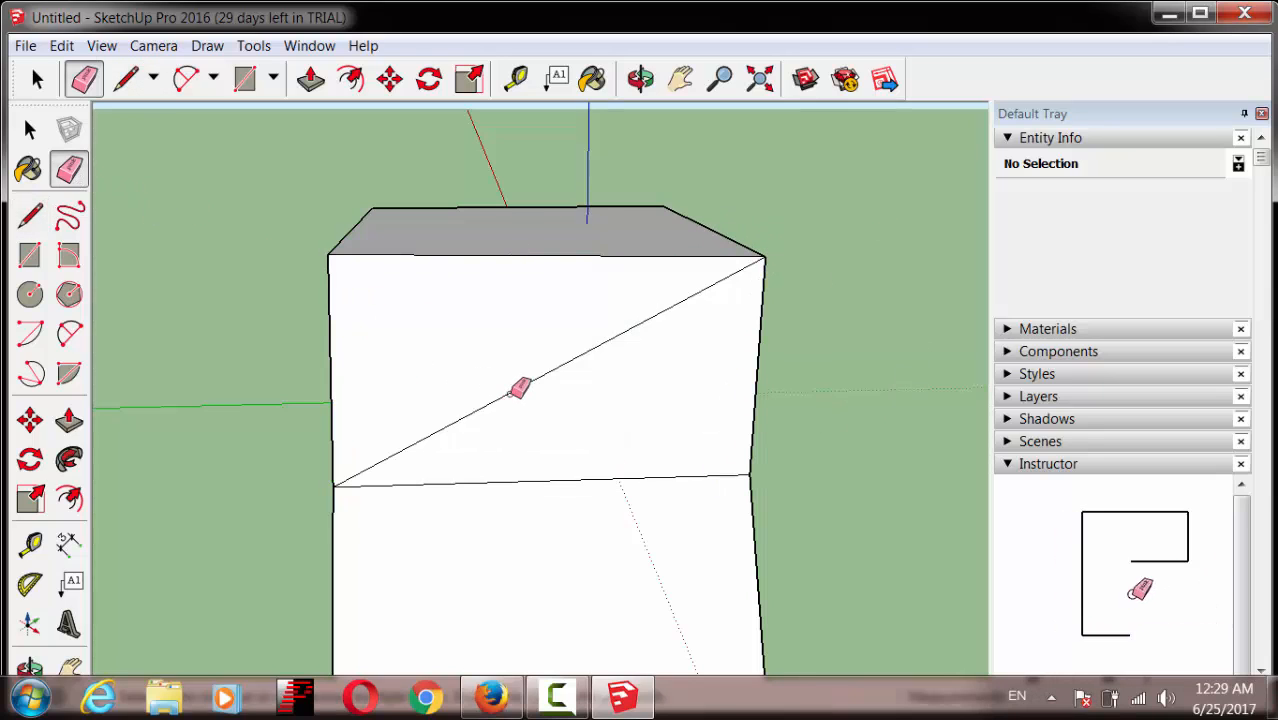
Step: Erase the front diagonal, undoing an accidental right-wall deletion, so the box opens at the front
{"action": "left_click", "coordinate": [513, 392]}
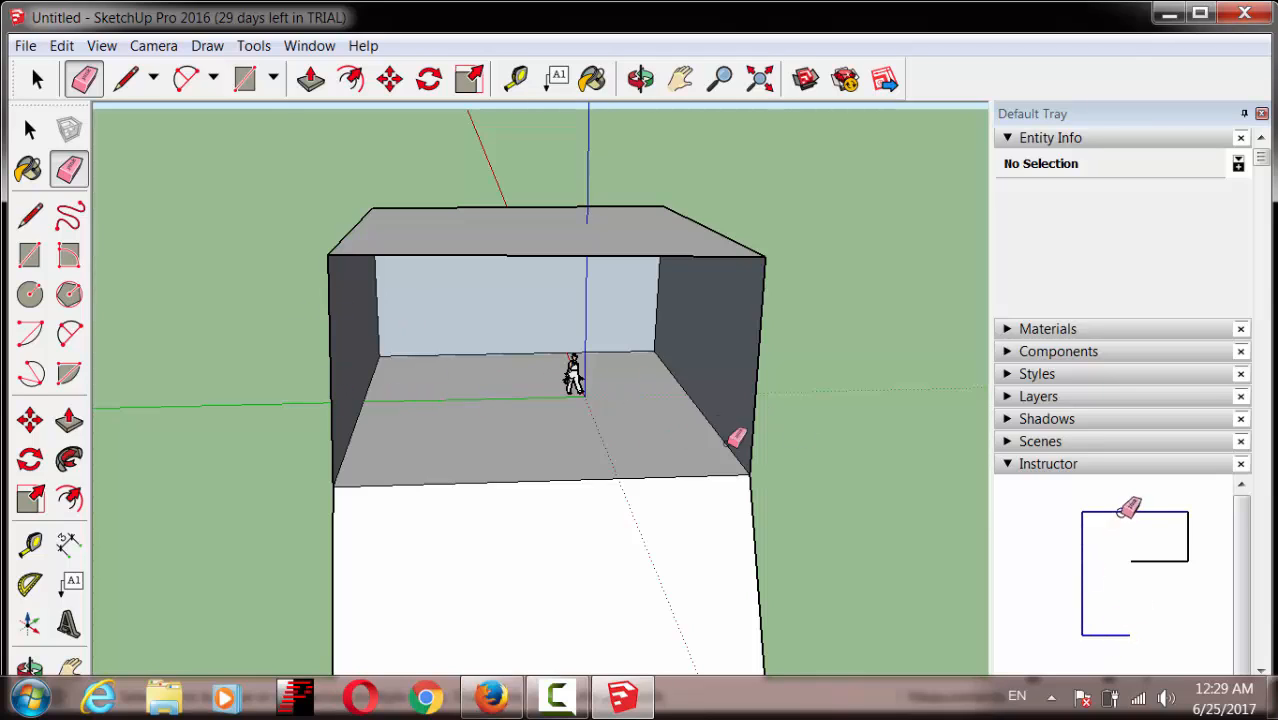
{"action": "left_click", "coordinate": [756, 427]}
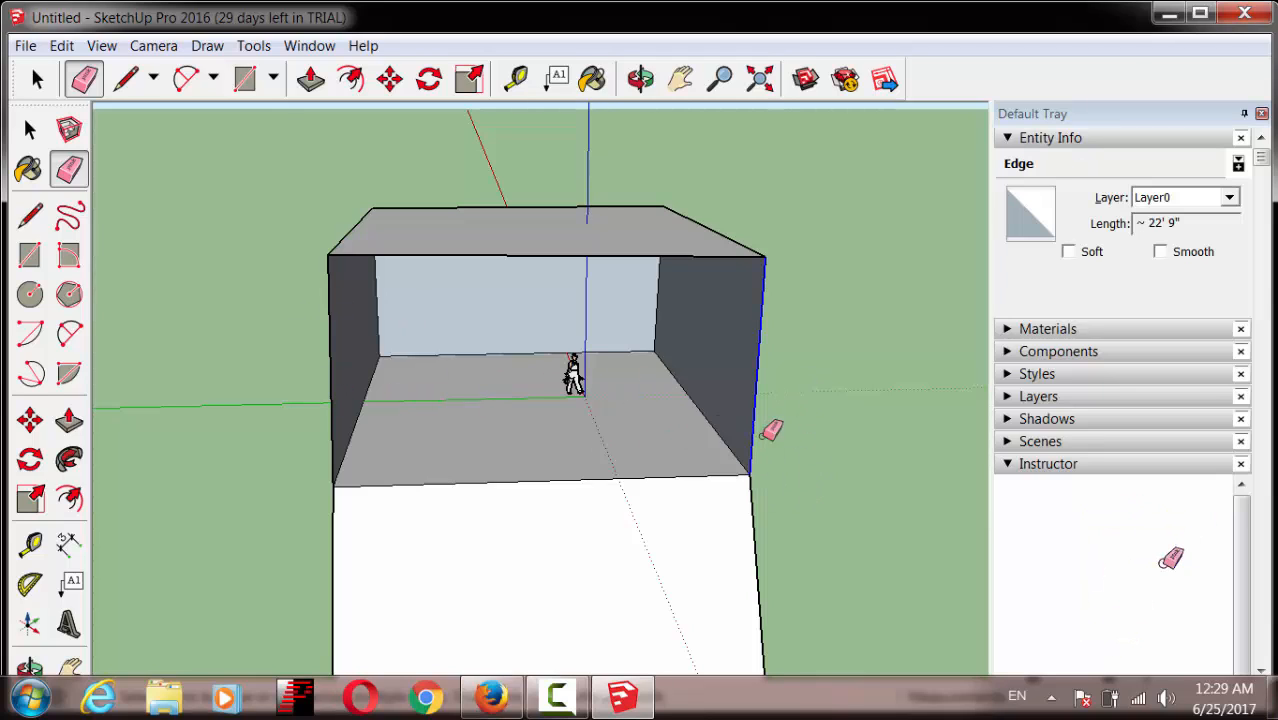
{"action": "mouse_move", "coordinate": [771, 430]}
{"action": "left_mouse_down"}
{"action": "mouse_move", "coordinate": [833, 506]}
{"action": "mouse_move", "coordinate": [887, 509]}
{"action": "left_mouse_up"}
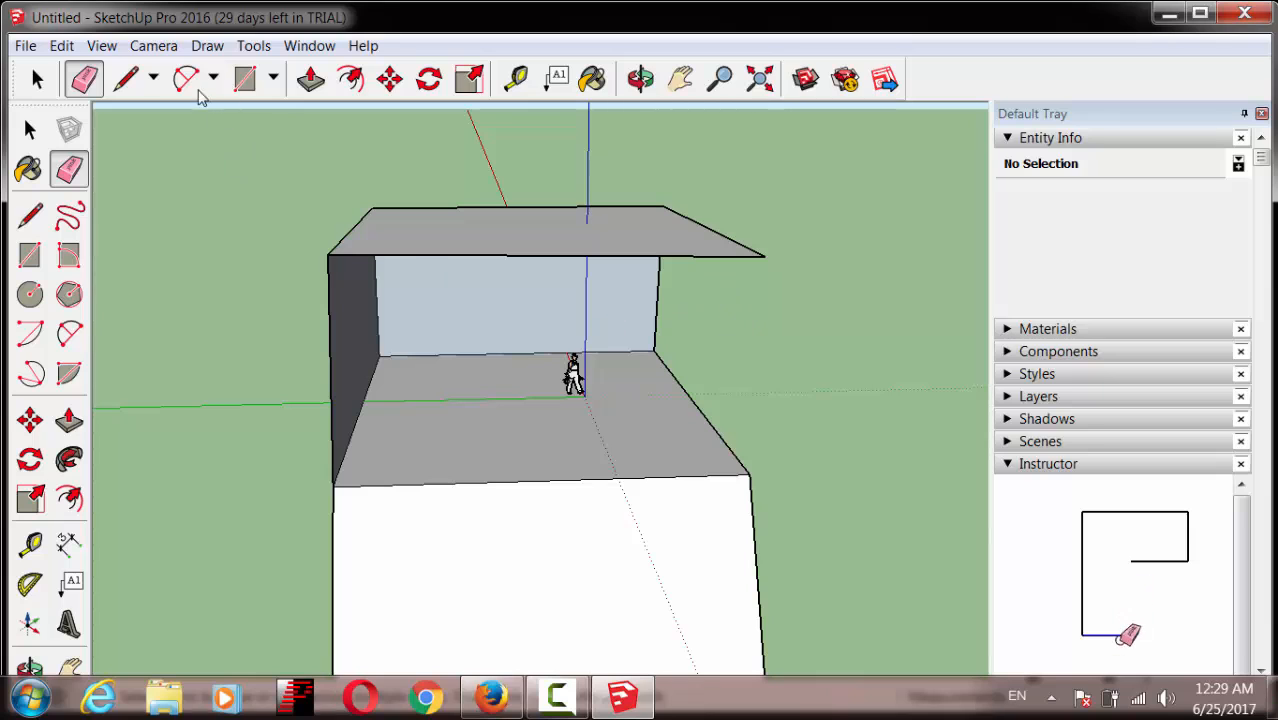
{"action": "left_click", "coordinate": [61, 45]}
{"action": "left_click", "coordinate": [100, 74]}
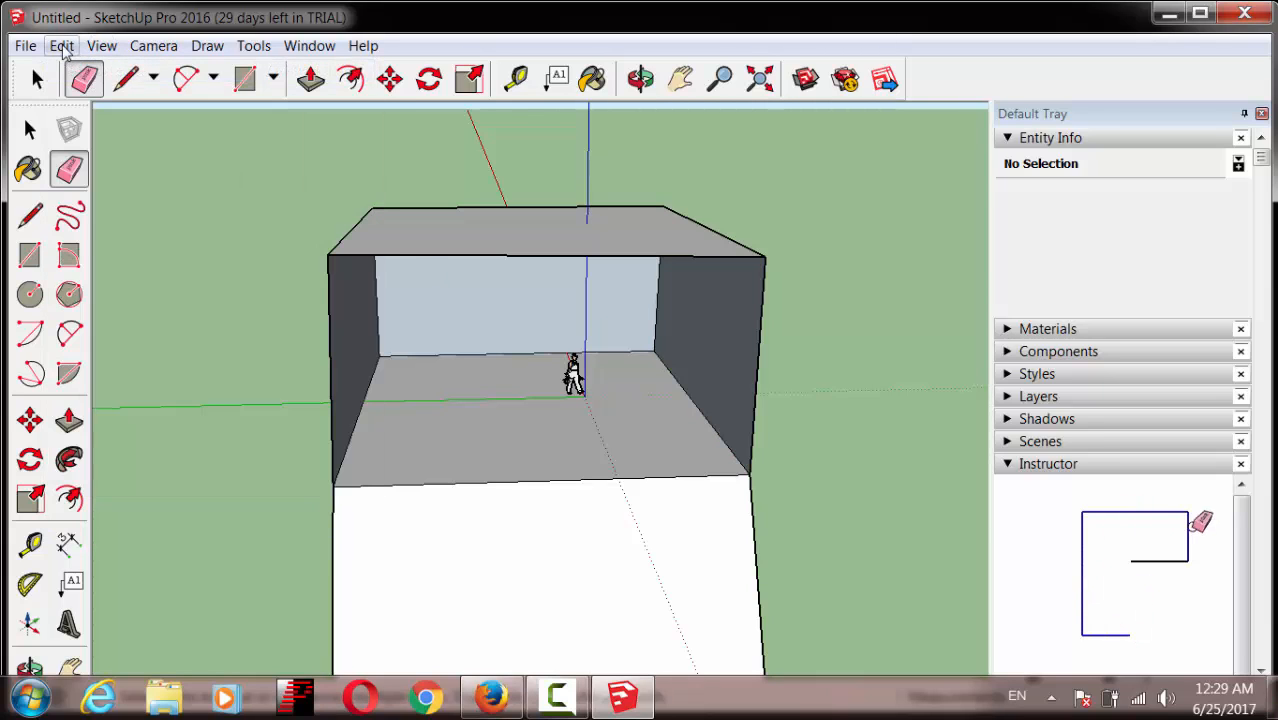
{"action": "left_click", "coordinate": [62, 47]}
{"action": "left_click", "coordinate": [100, 71]}
{"action": "left_click", "coordinate": [84, 78]}
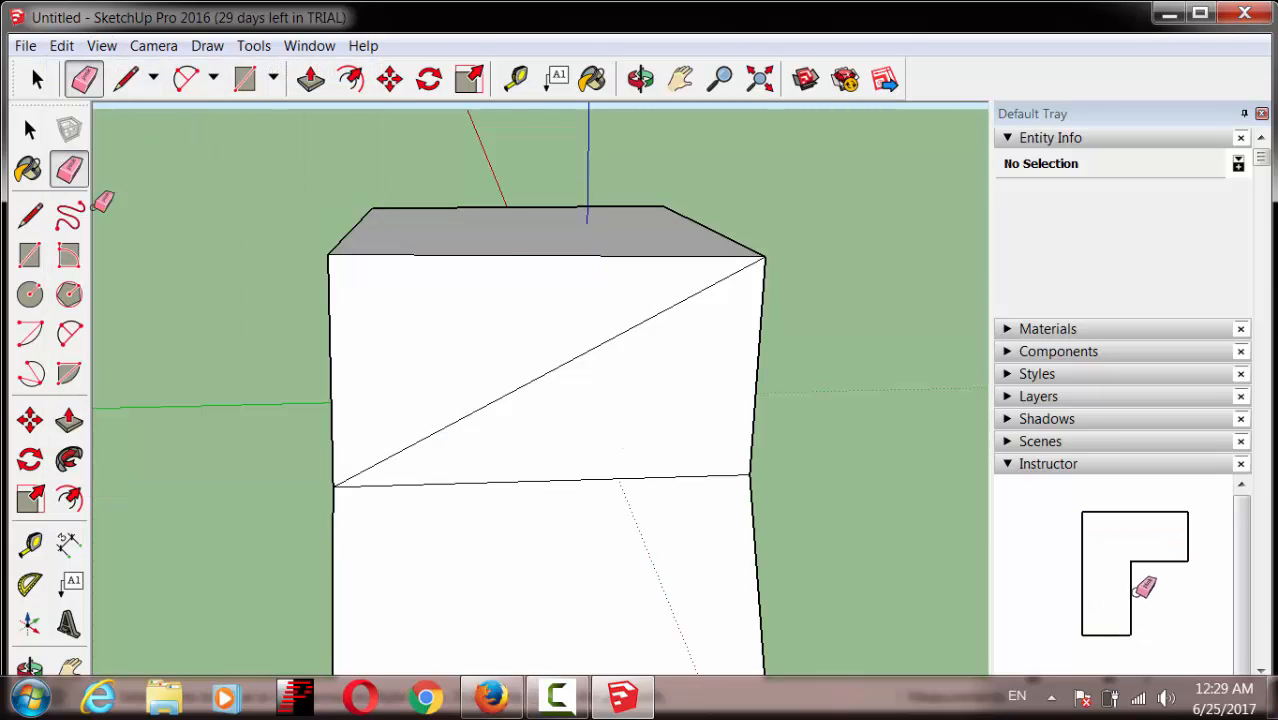
{"action": "left_click", "coordinate": [653, 325]}
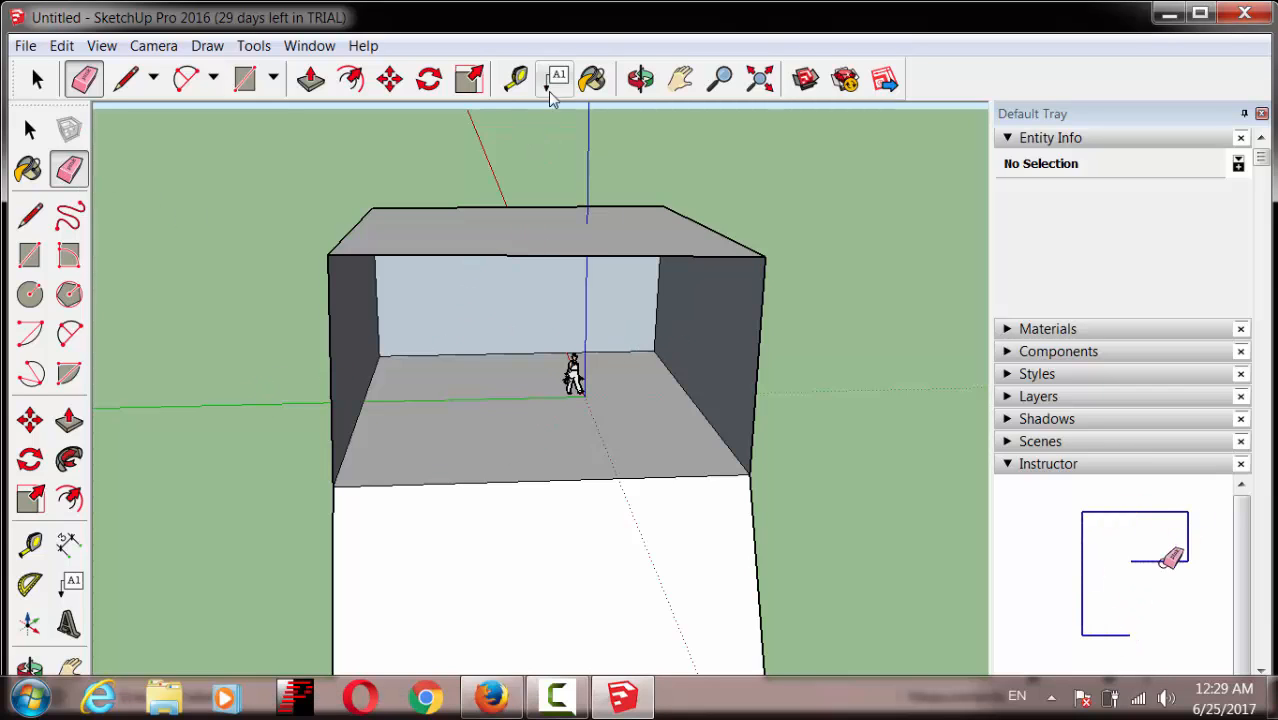
{"action": "left_click", "coordinate": [641, 78]}
{"action": "mouse_move", "coordinate": [800, 580]}
{"action": "left_mouse_down"}
{"action": "mouse_move", "coordinate": [700, 508]}
{"action": "mouse_move", "coordinate": [593, 543]}
{"action": "mouse_move", "coordinate": [727, 571]}
{"action": "mouse_move", "coordinate": [899, 543]}
{"action": "mouse_move", "coordinate": [851, 595]}
{"action": "mouse_move", "coordinate": [639, 588]}
{"action": "mouse_move", "coordinate": [810, 539]}
{"action": "mouse_move", "coordinate": [758, 534]}
{"action": "mouse_move", "coordinate": [844, 579]}
{"action": "mouse_move", "coordinate": [599, 594]}
{"action": "mouse_move", "coordinate": [822, 539]}
{"action": "mouse_move", "coordinate": [778, 589]}
{"action": "mouse_move", "coordinate": [742, 596]}
{"action": "mouse_move", "coordinate": [653, 559]}
{"action": "mouse_move", "coordinate": [602, 568]}
{"action": "mouse_move", "coordinate": [648, 554]}
{"action": "mouse_move", "coordinate": [536, 599]}
{"action": "mouse_move", "coordinate": [488, 548]}
{"action": "mouse_move", "coordinate": [531, 352]}
{"action": "left_mouse_up"}
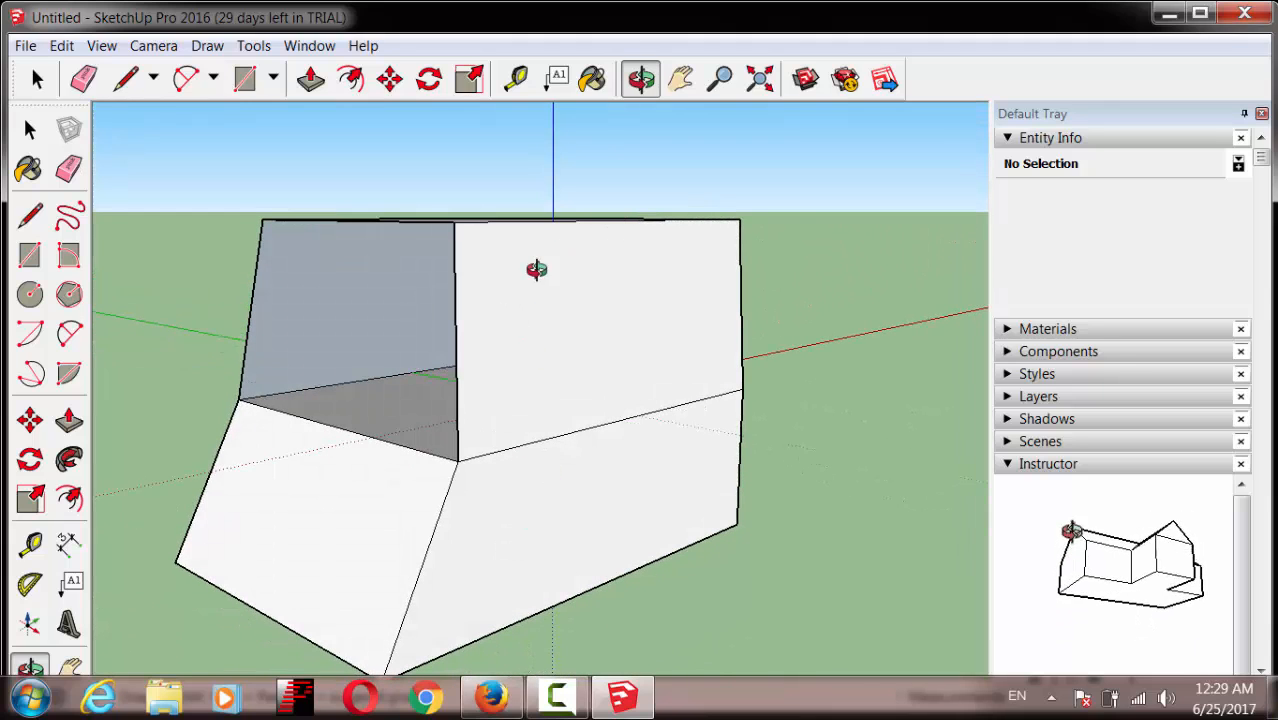
{"action": "left_click_drag", "start_coordinate": [600, 647], "coordinate": [802, 618]}
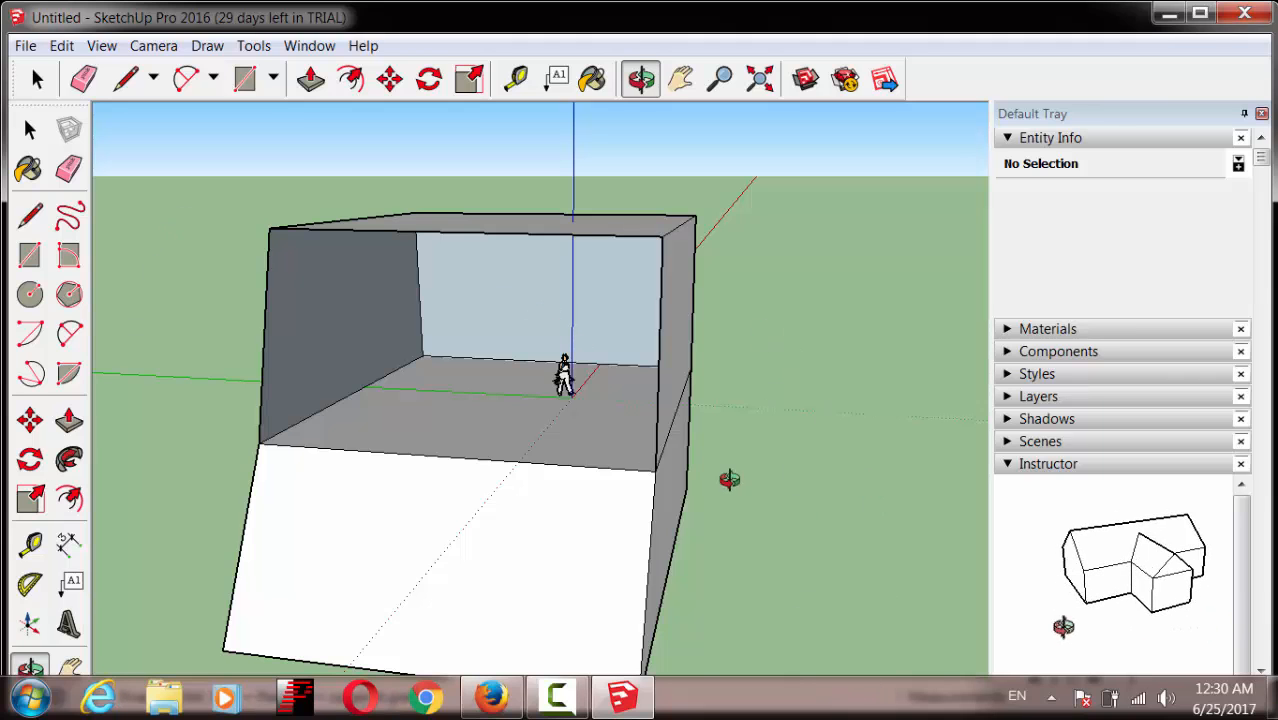
{"action": "left_click_drag", "start_coordinate": [729, 480], "coordinate": [816, 538]}
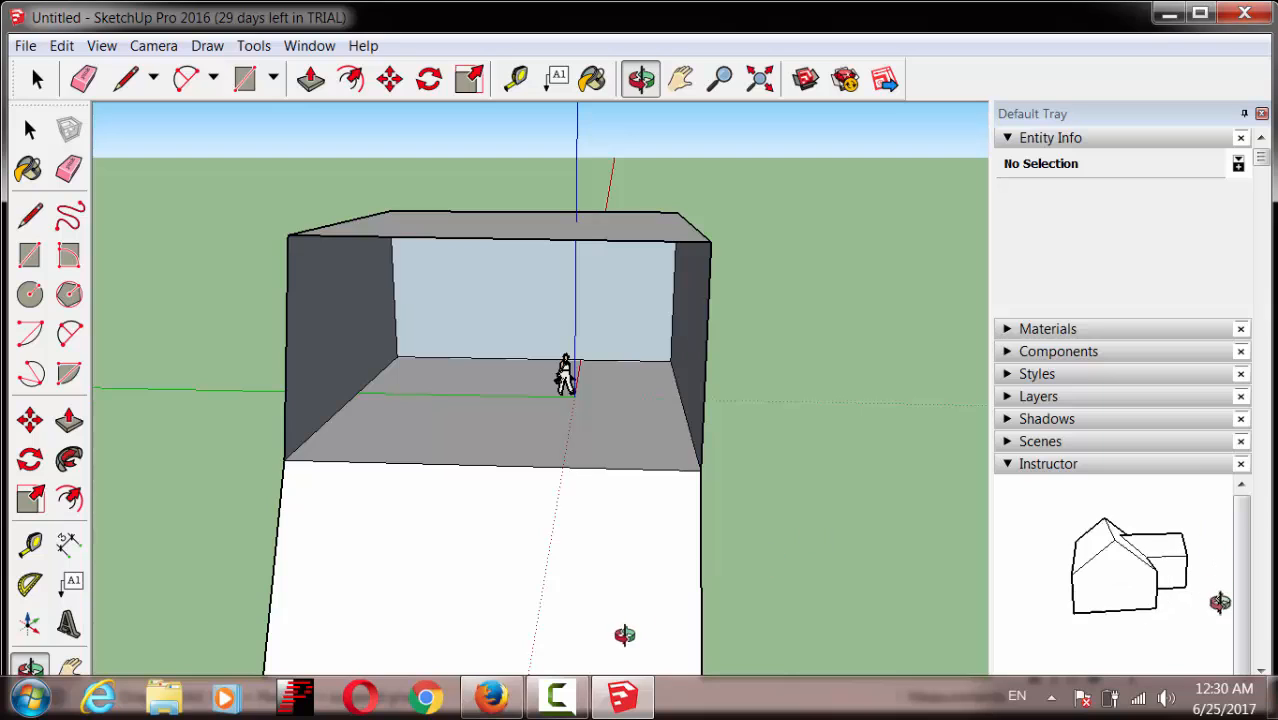
Step: Pause the Camtasia screen recording from its taskbar jump list
{"action": "right_click", "coordinate": [573, 705]}
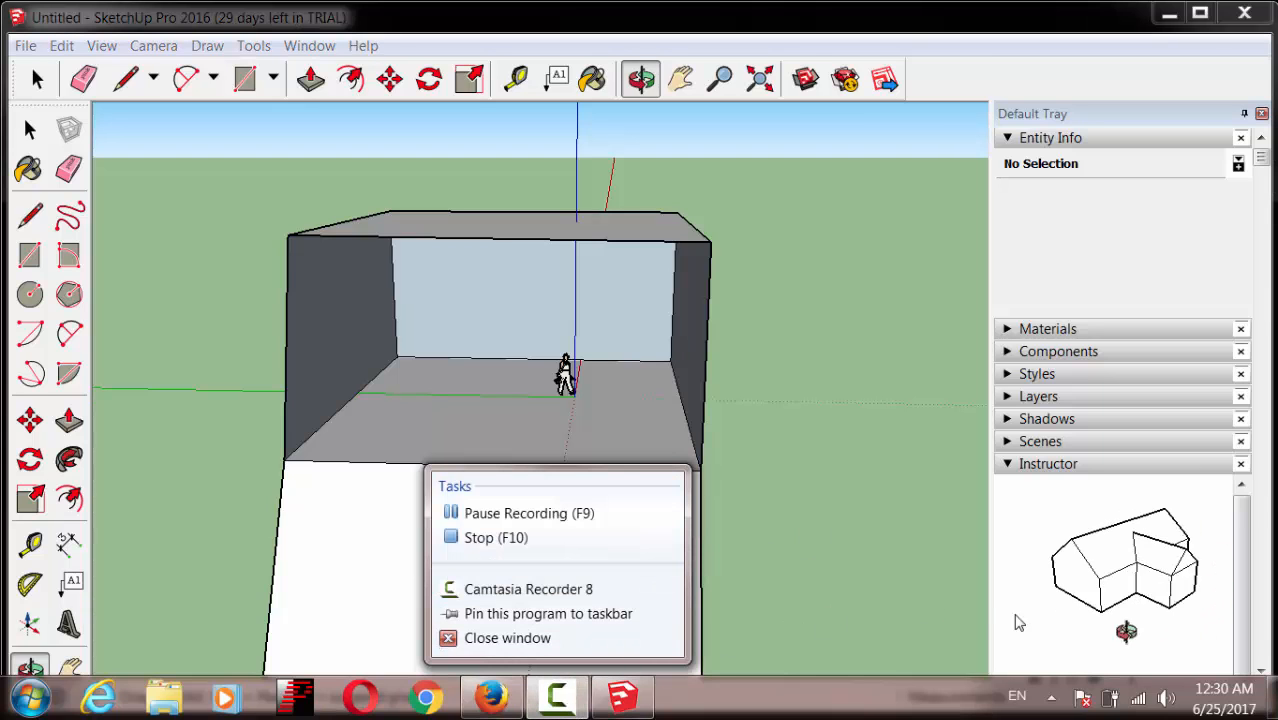
{"action": "left_click", "coordinate": [556, 698]}
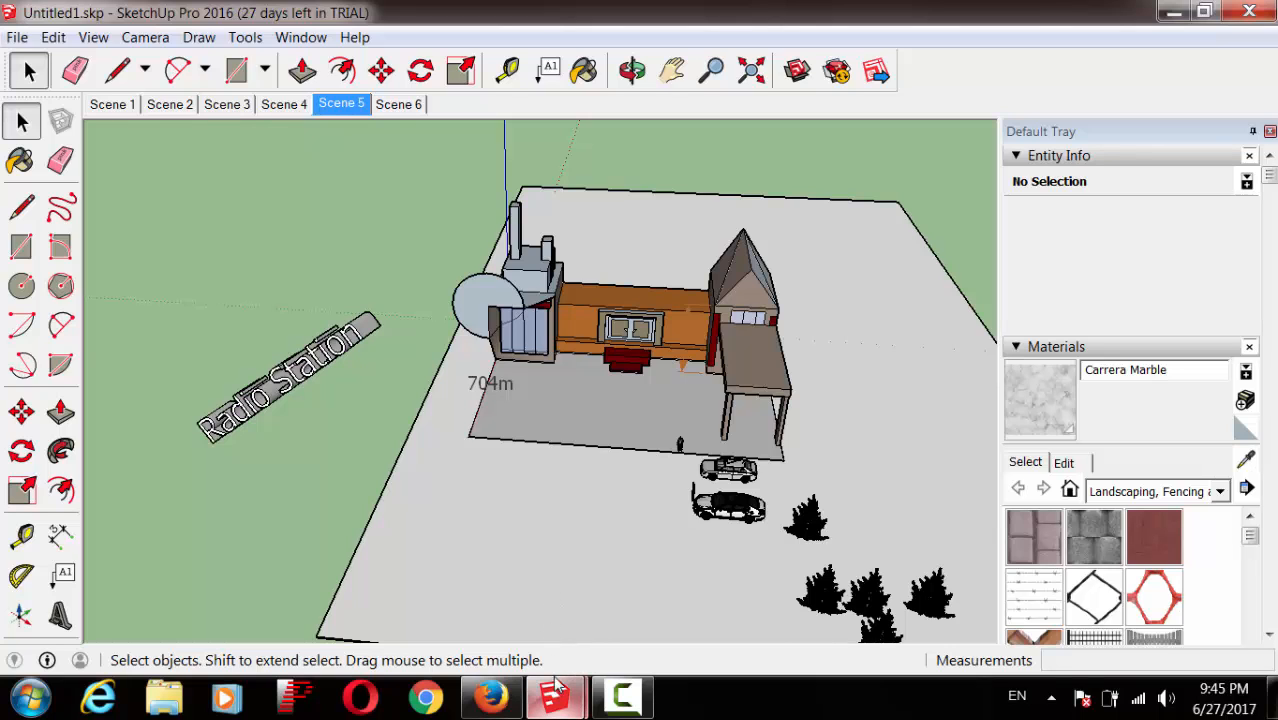
Step: Select the standing figure in the empty Untitled model and leave that window in front of the site model
{"action": "mouse_move", "coordinate": [555, 697]}
{"action": "left_click", "coordinate": [727, 575]}
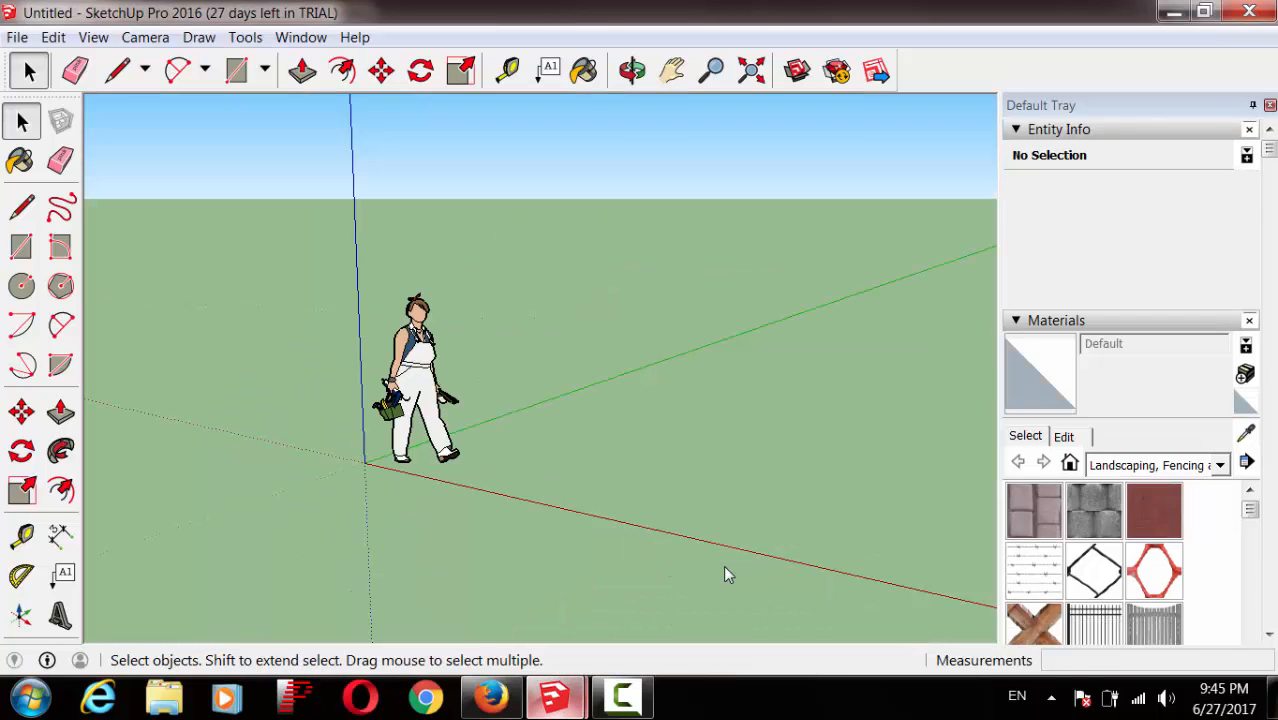
{"action": "left_click", "coordinate": [438, 427]}
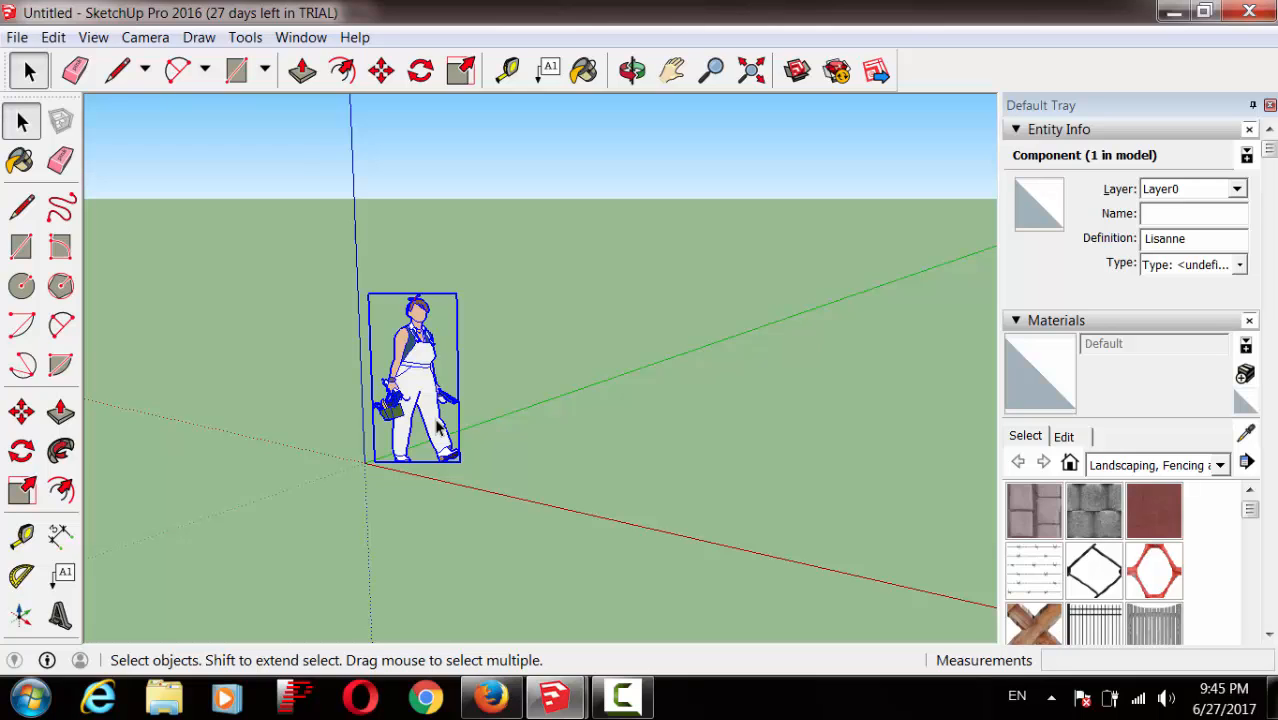
{"action": "mouse_move", "coordinate": [555, 697]}
{"action": "left_click", "coordinate": [528, 595]}
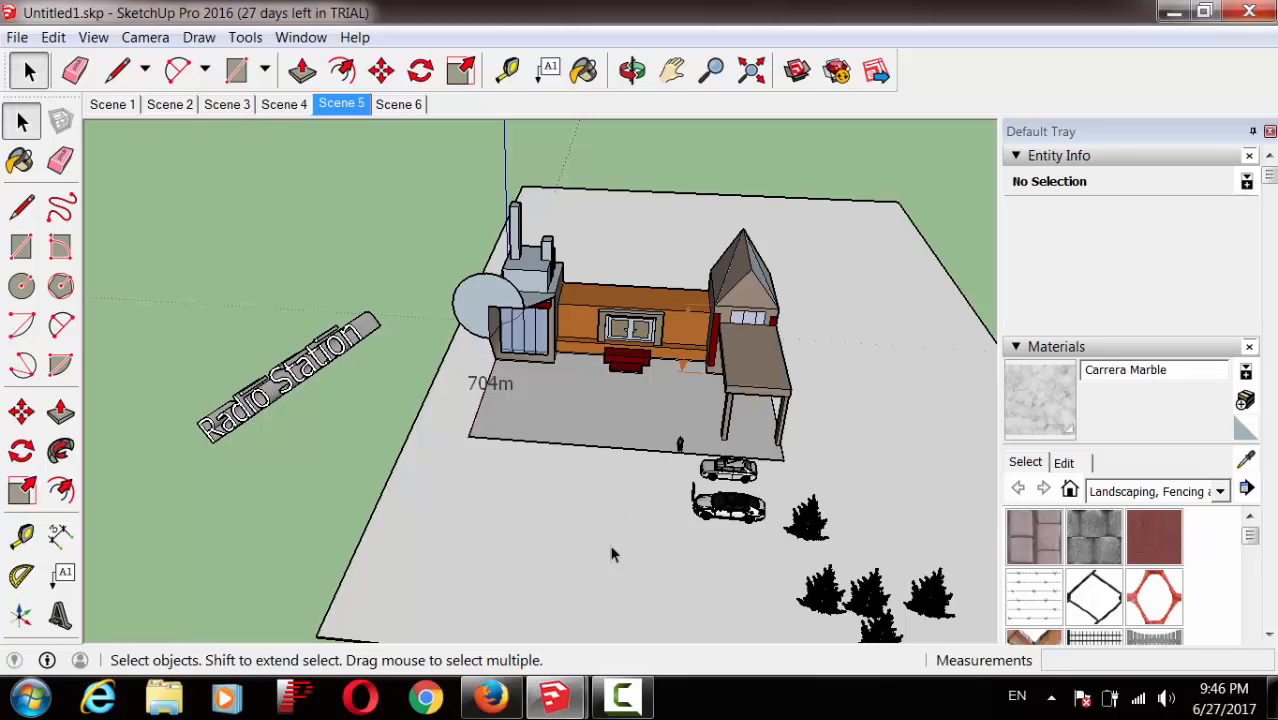
{"action": "mouse_move", "coordinate": [555, 697]}
{"action": "left_click", "coordinate": [642, 608]}
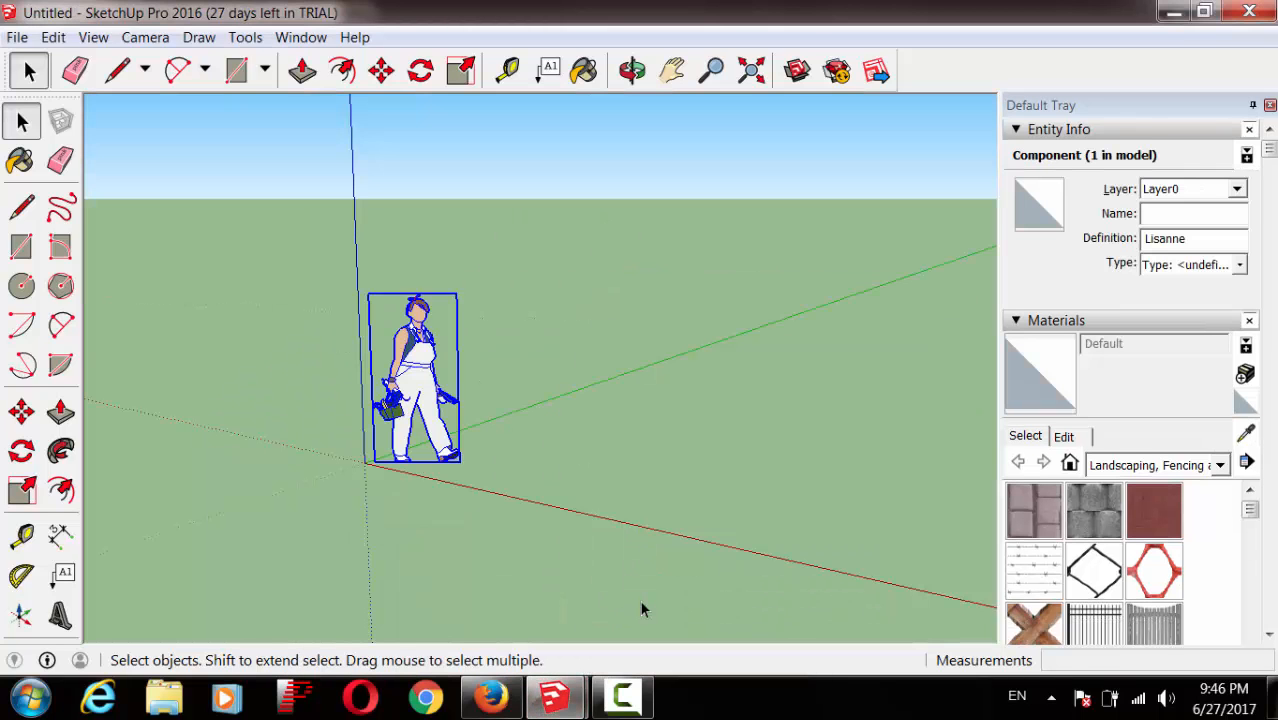
Step: Delete the default figure, then orbit and zoom out to frame the empty origin
{"action": "key", "text": "Delete"}
{"action": "left_click", "coordinate": [632, 70]}
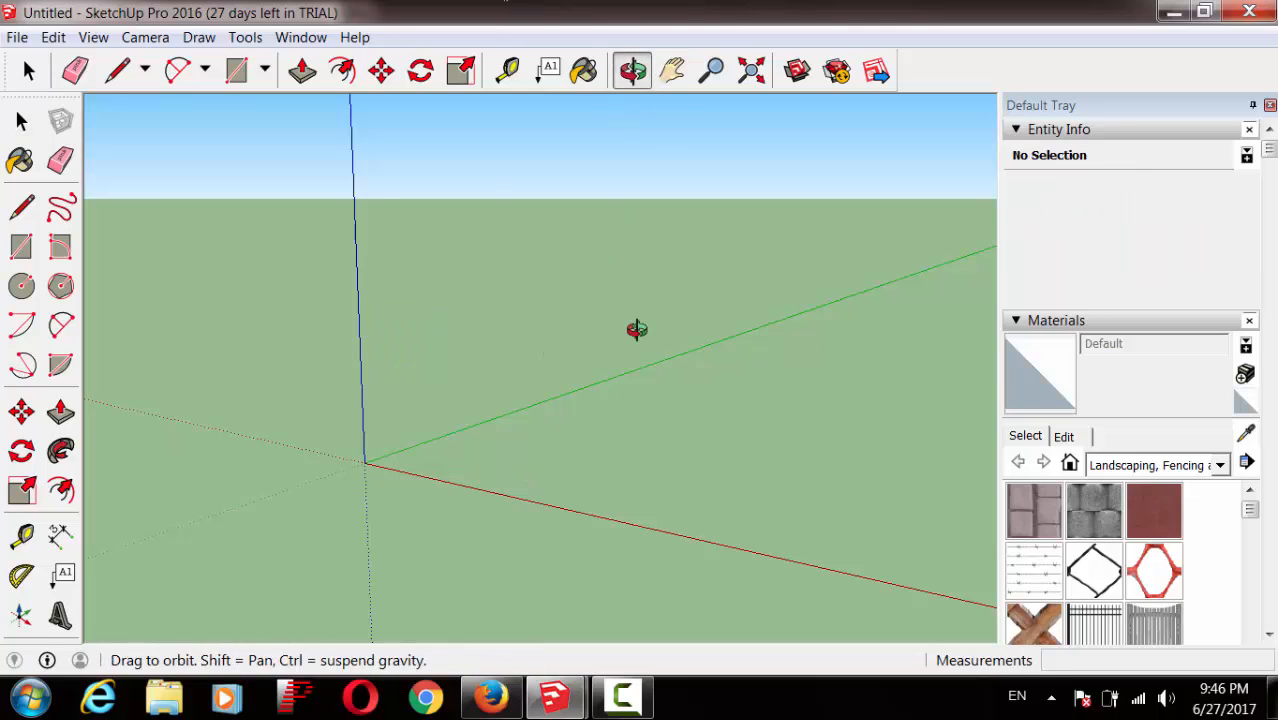
{"action": "left_click_drag", "start_coordinate": [656, 405], "coordinate": [642, 437]}
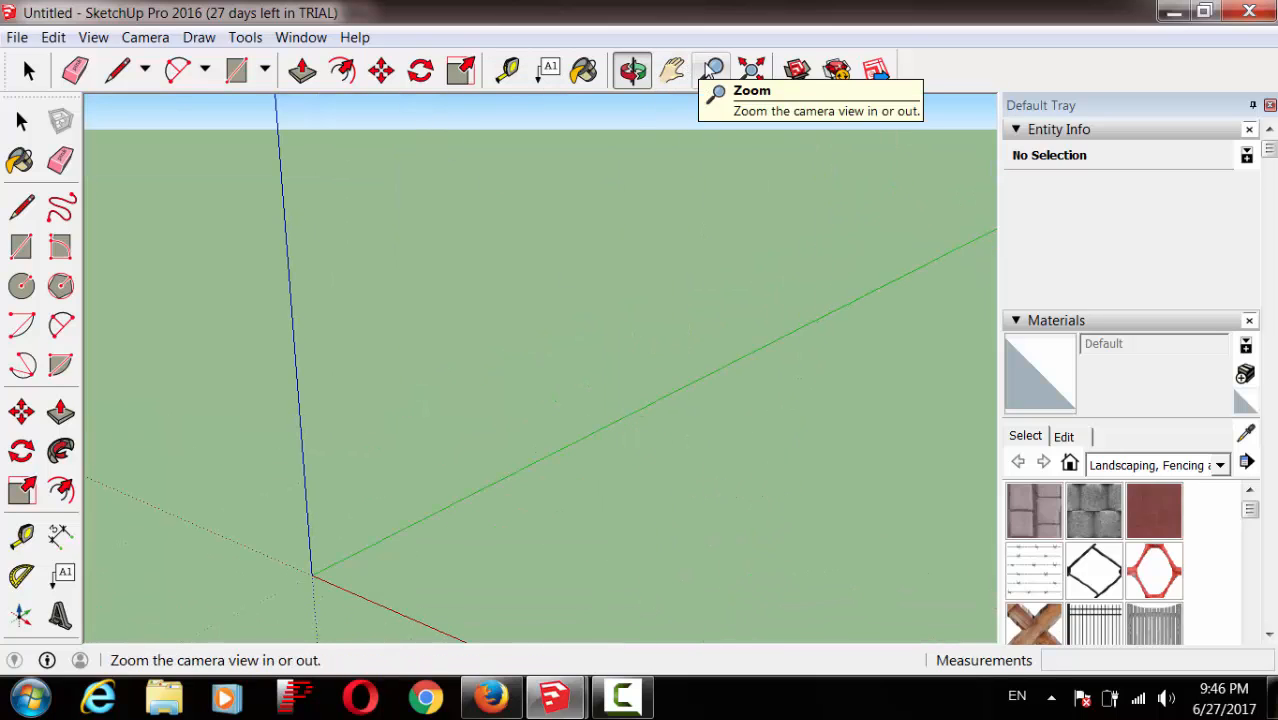
{"action": "left_click", "coordinate": [711, 70]}
{"action": "left_click_drag", "start_coordinate": [713, 314], "coordinate": [760, 517]}
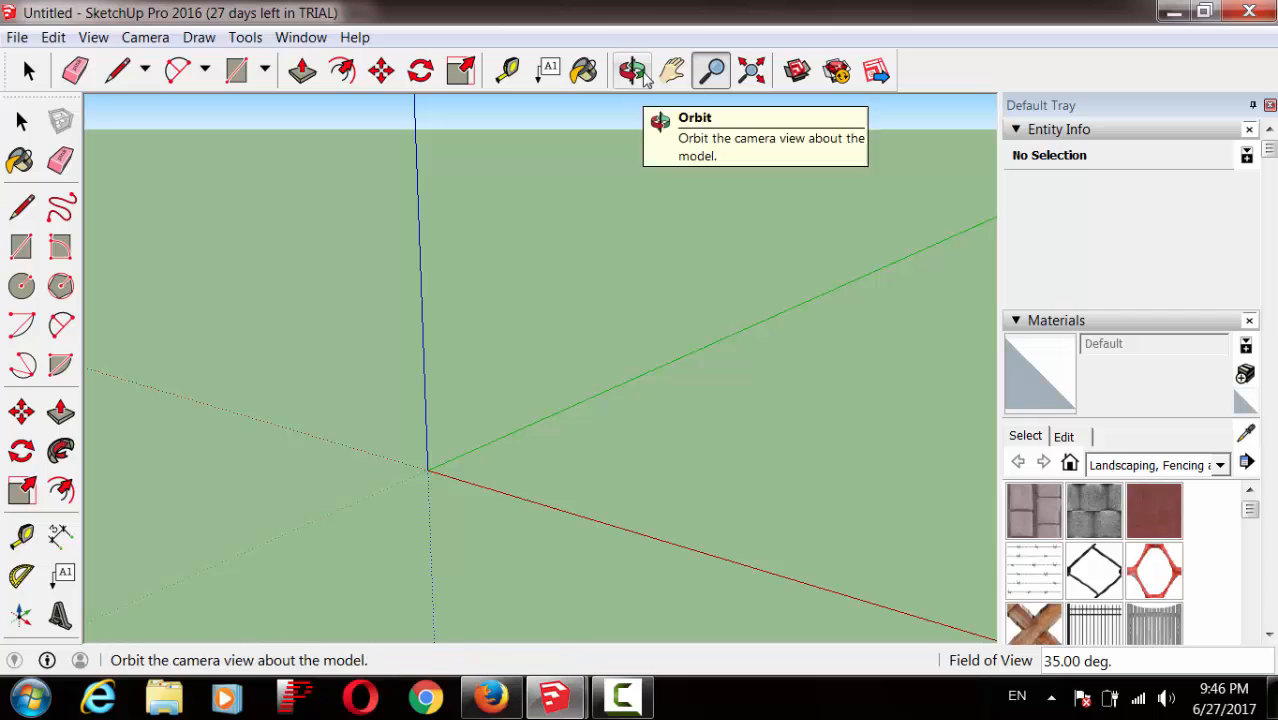
{"action": "left_click", "coordinate": [632, 70]}
{"action": "left_click_drag", "start_coordinate": [693, 414], "coordinate": [895, 480]}
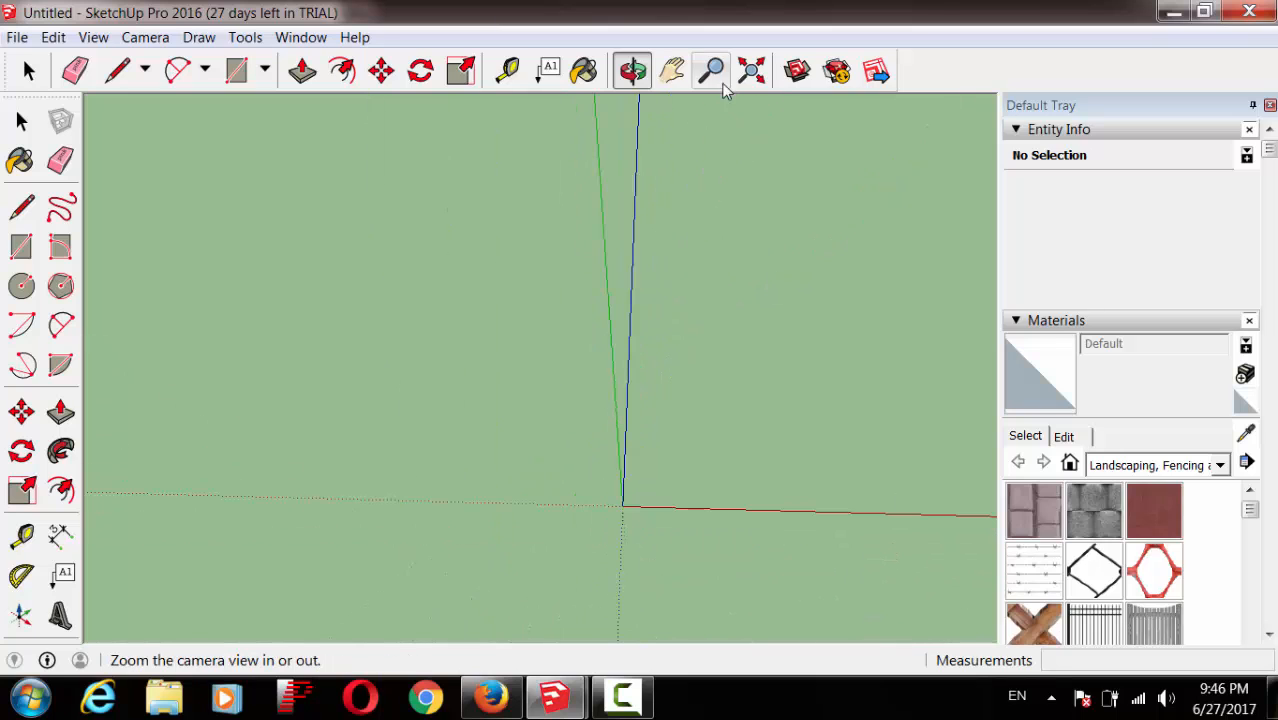
{"action": "left_click", "coordinate": [711, 70]}
{"action": "left_click_drag", "start_coordinate": [785, 320], "coordinate": [777, 556]}
{"action": "left_click_drag", "start_coordinate": [787, 240], "coordinate": [705, 282]}
{"action": "left_click", "coordinate": [633, 71]}
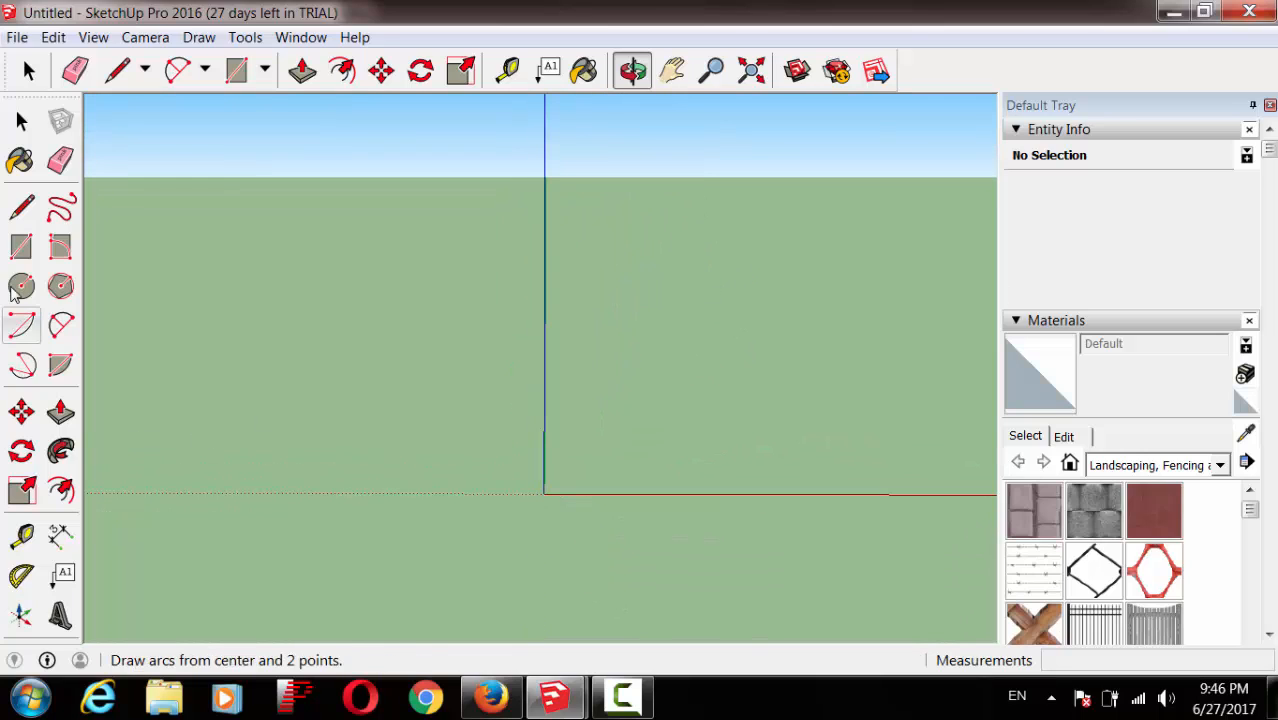
{"action": "left_click", "coordinate": [22, 246]}
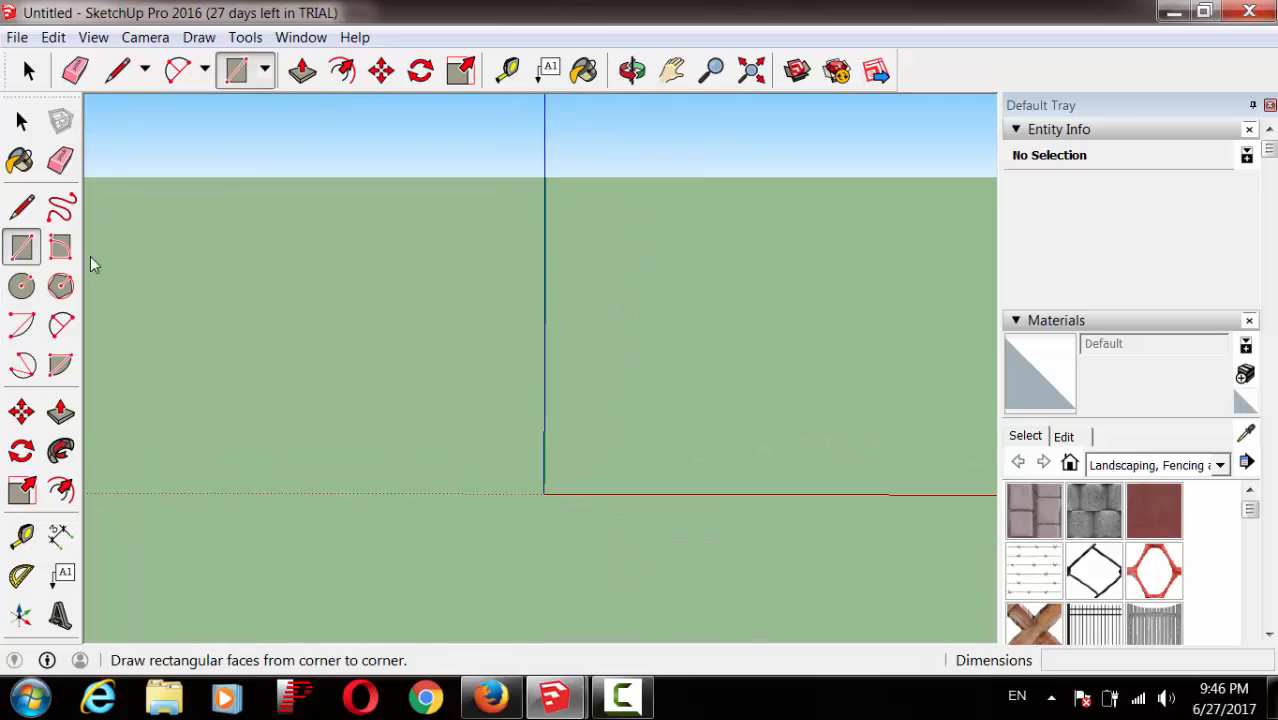
Step: Draw two trial rectangles near the origin and undo both
{"action": "left_click", "coordinate": [557, 210]}
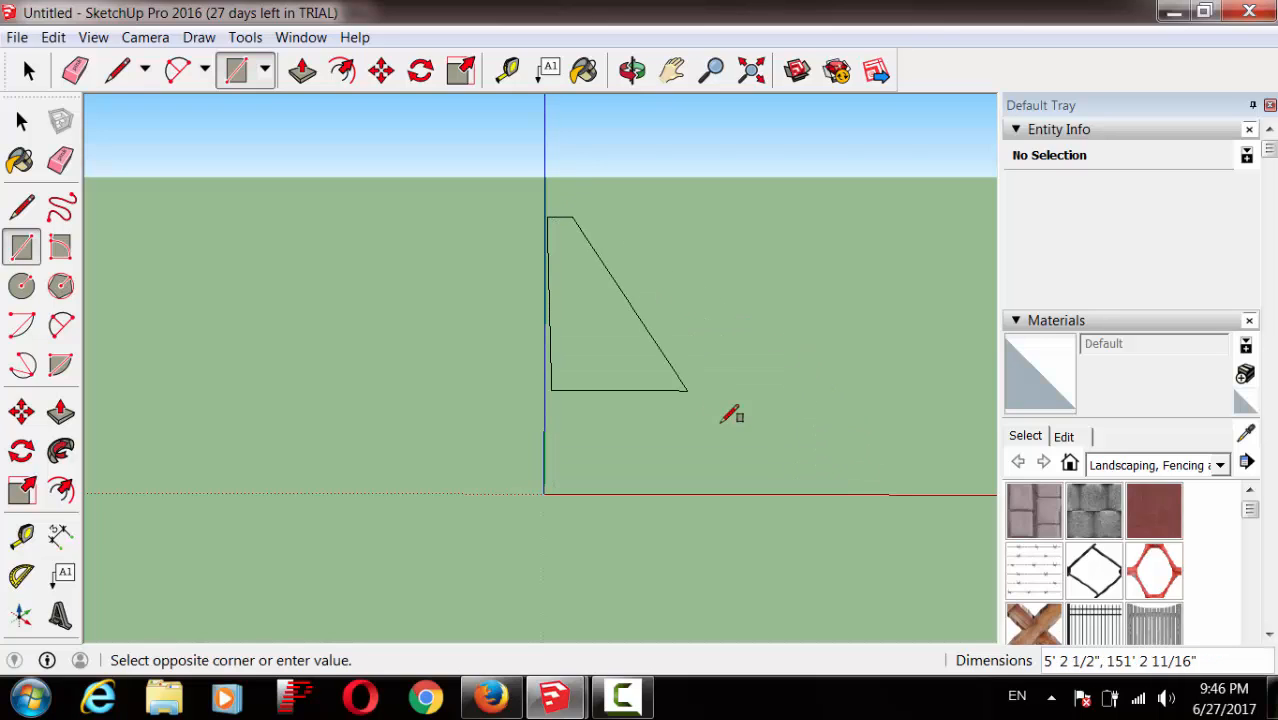
{"action": "left_click", "coordinate": [836, 479]}
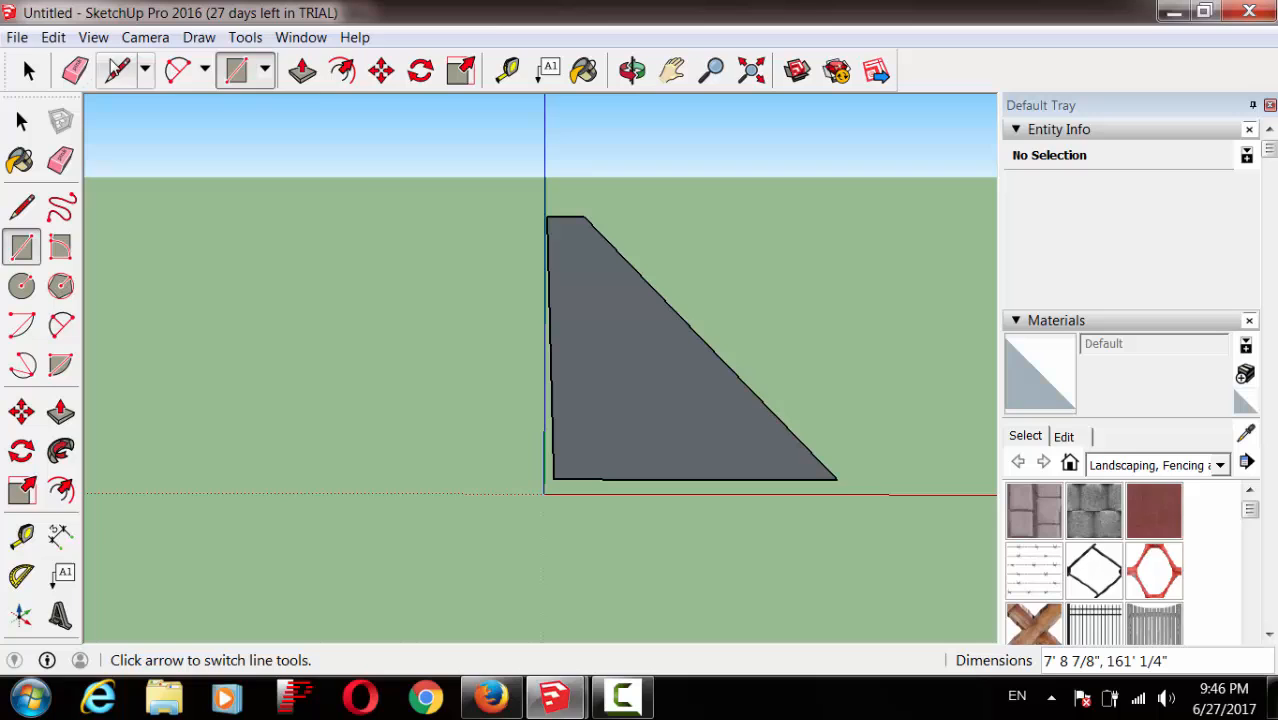
{"action": "left_click", "coordinate": [53, 37]}
{"action": "left_click", "coordinate": [90, 60]}
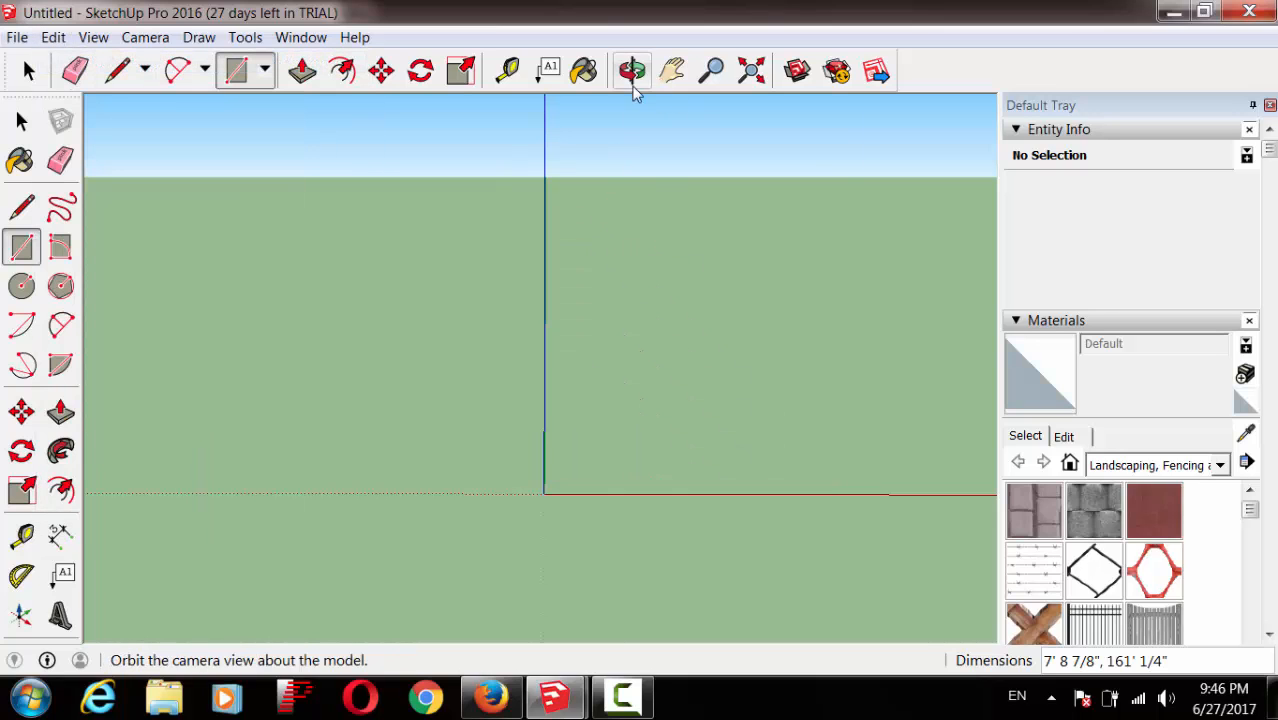
{"action": "left_click", "coordinate": [632, 70]}
{"action": "left_click_drag", "start_coordinate": [679, 322], "coordinate": [659, 328]}
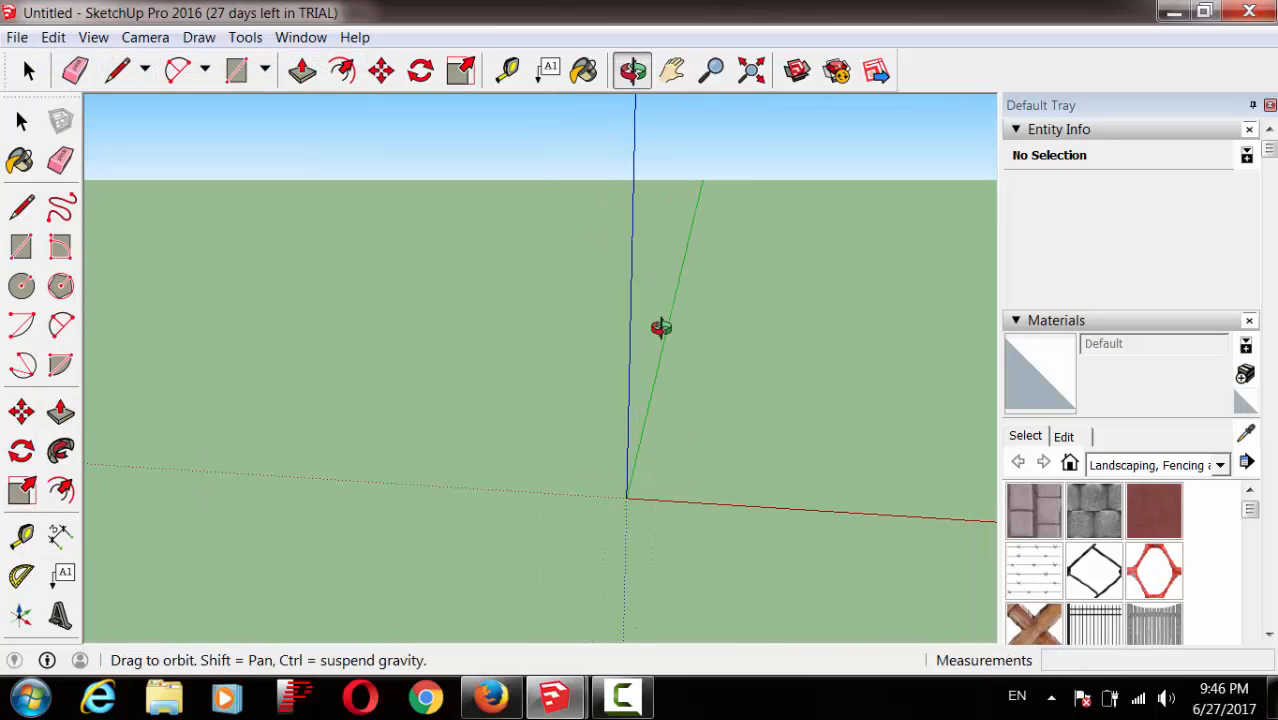
{"action": "left_click", "coordinate": [21, 246]}
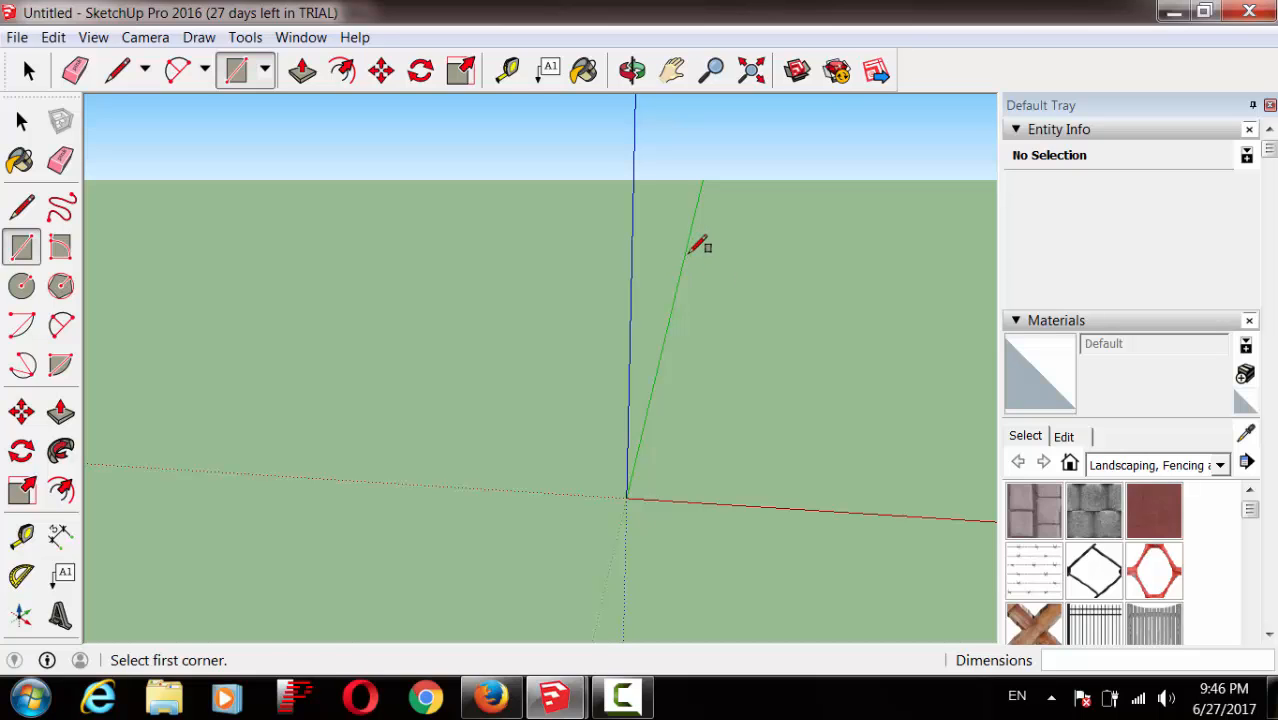
{"action": "left_click", "coordinate": [688, 250]}
{"action": "left_click", "coordinate": [714, 289]}
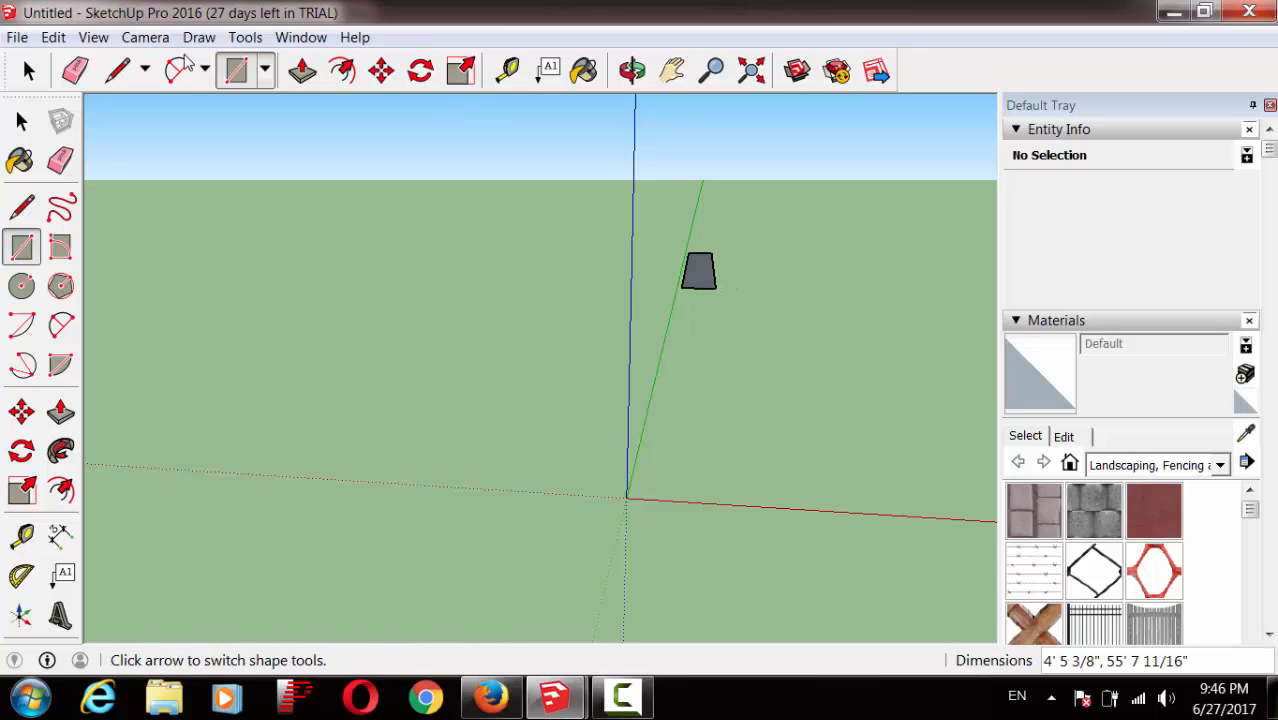
{"action": "left_click", "coordinate": [53, 37]}
{"action": "left_click", "coordinate": [75, 65]}
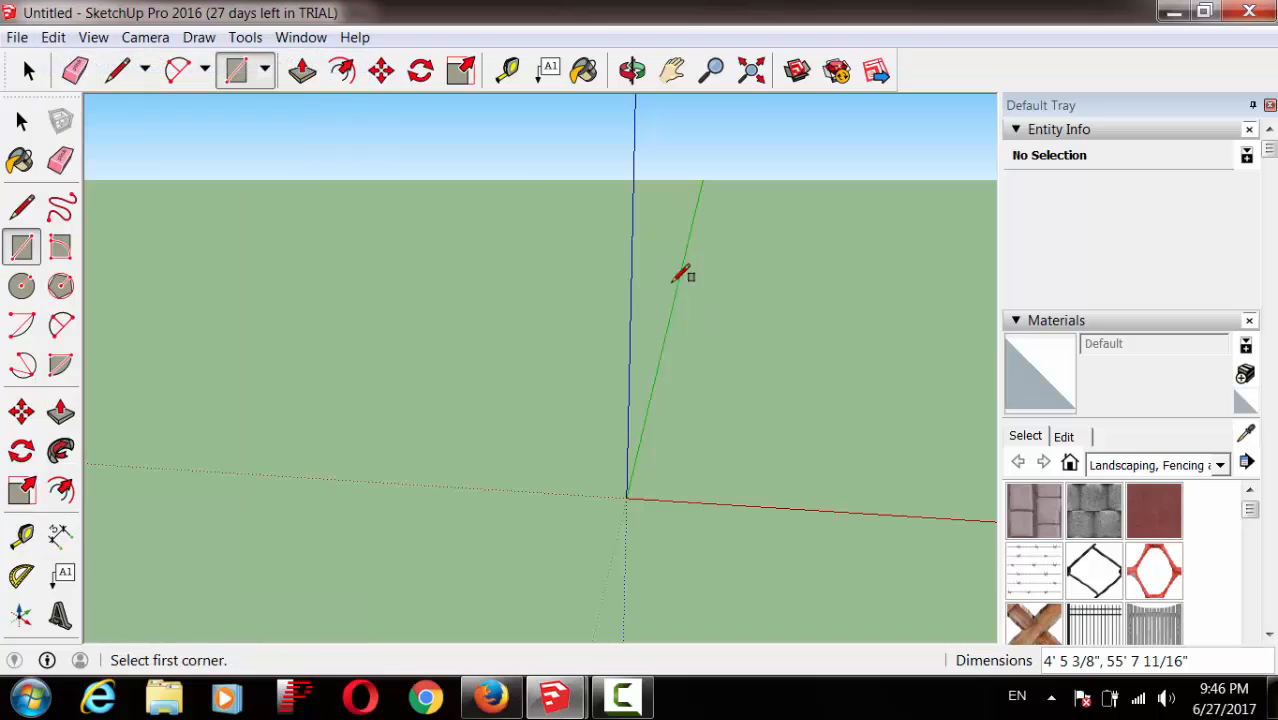
Step: Draw the ground rectangle from the axis origin, about 63' 2 15/16" by 346' 7 7/8"
{"action": "left_click", "coordinate": [680, 283]}
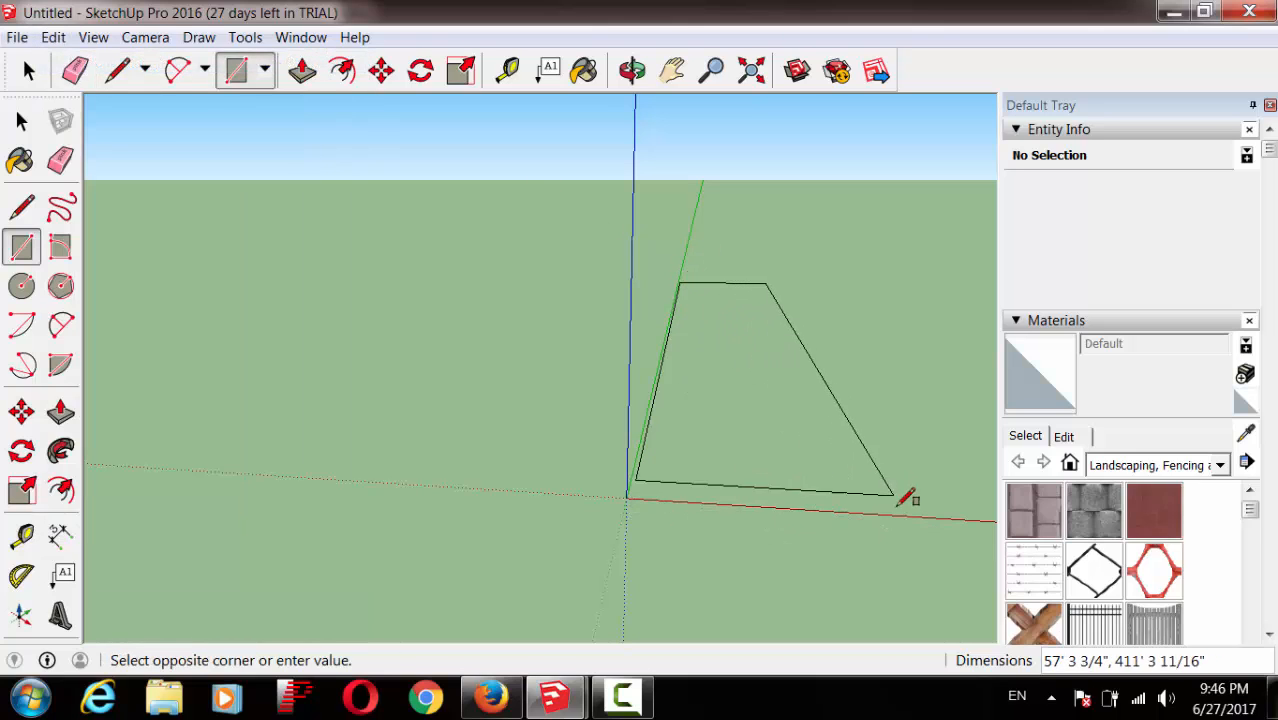
{"action": "left_click", "coordinate": [886, 509]}
{"action": "left_click", "coordinate": [53, 37]}
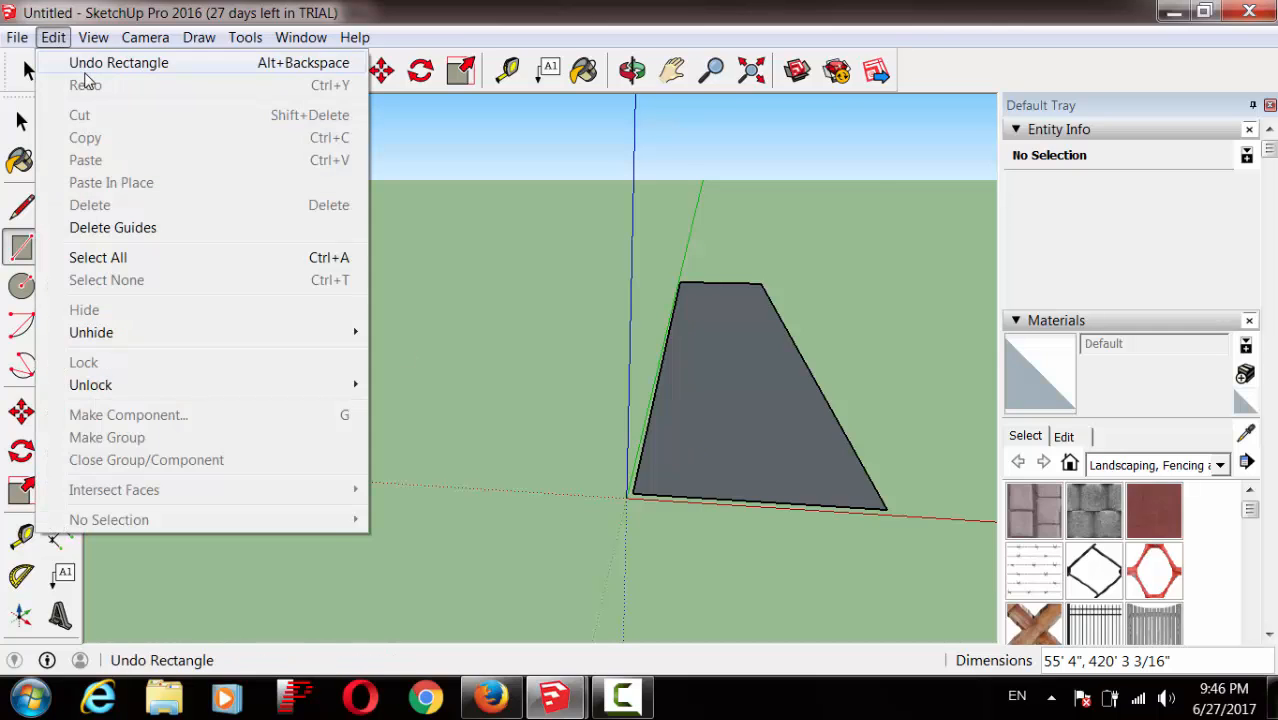
{"action": "left_click", "coordinate": [80, 62]}
{"action": "left_click", "coordinate": [626, 496]}
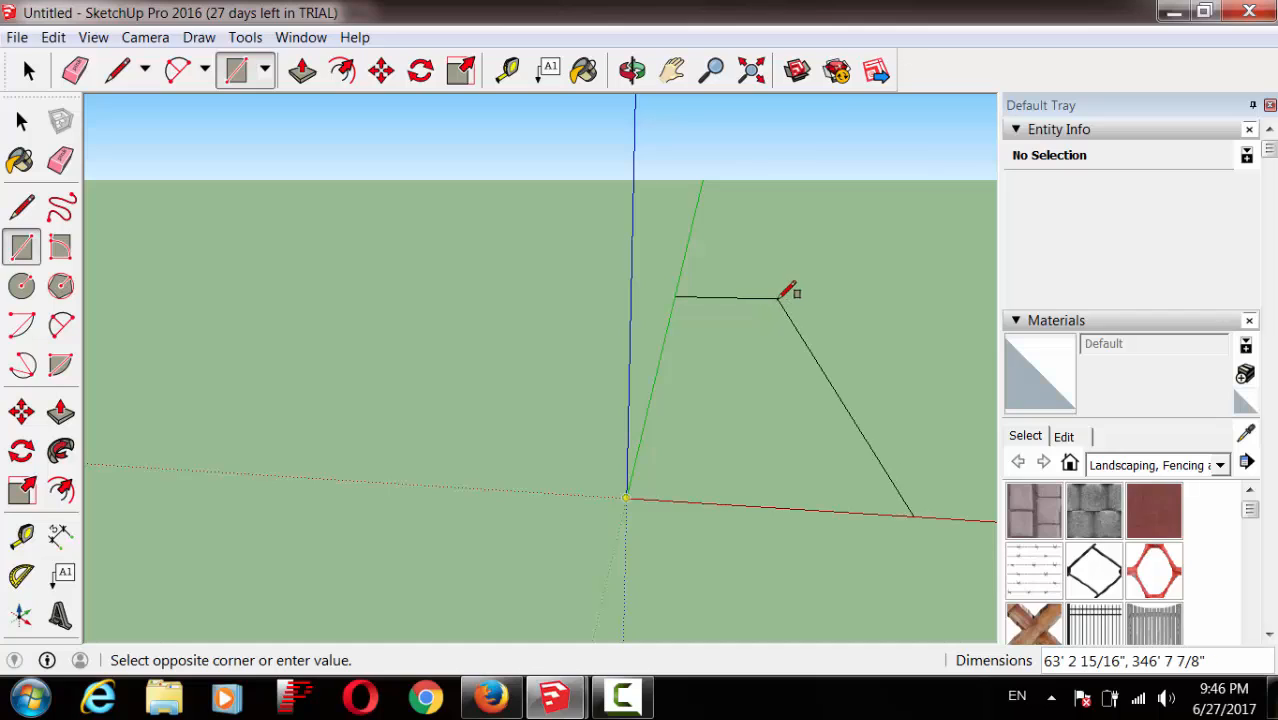
{"action": "left_click", "coordinate": [780, 298]}
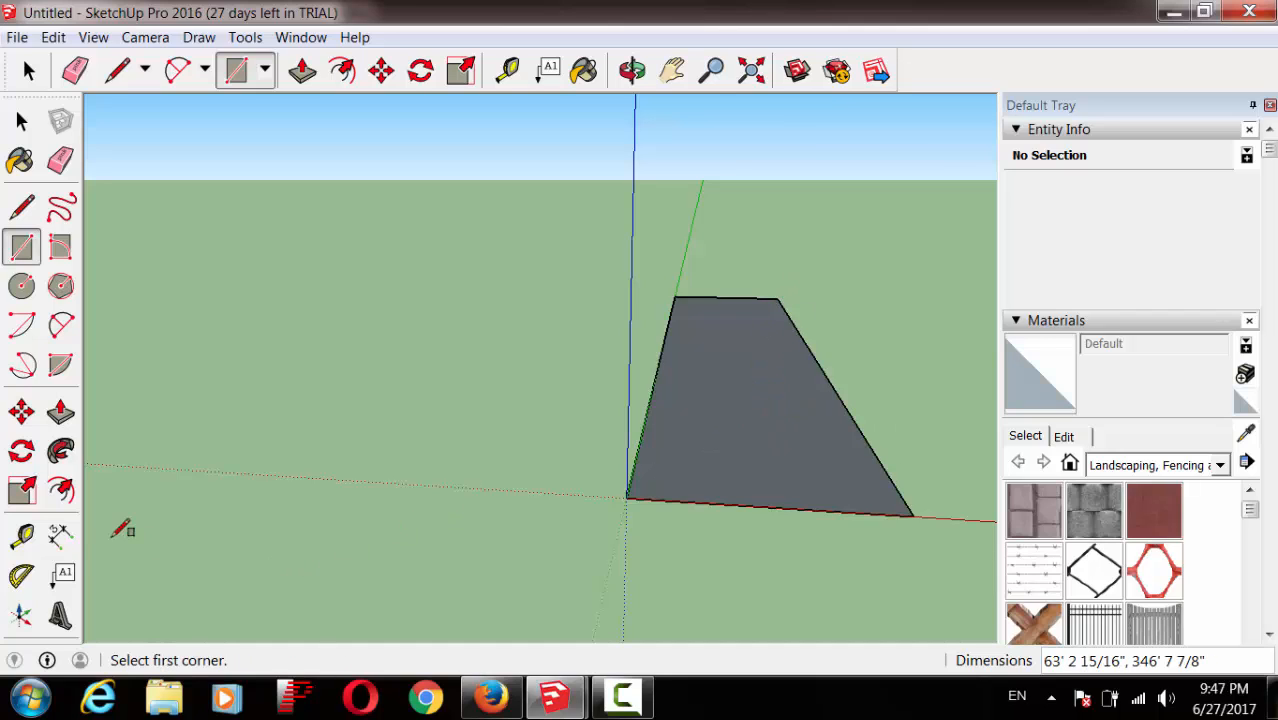
Step: Dimension the face's green-axis edge (346' 11/16") and red-axis edge (59' 11 11/16")
{"action": "left_click", "coordinate": [61, 537]}
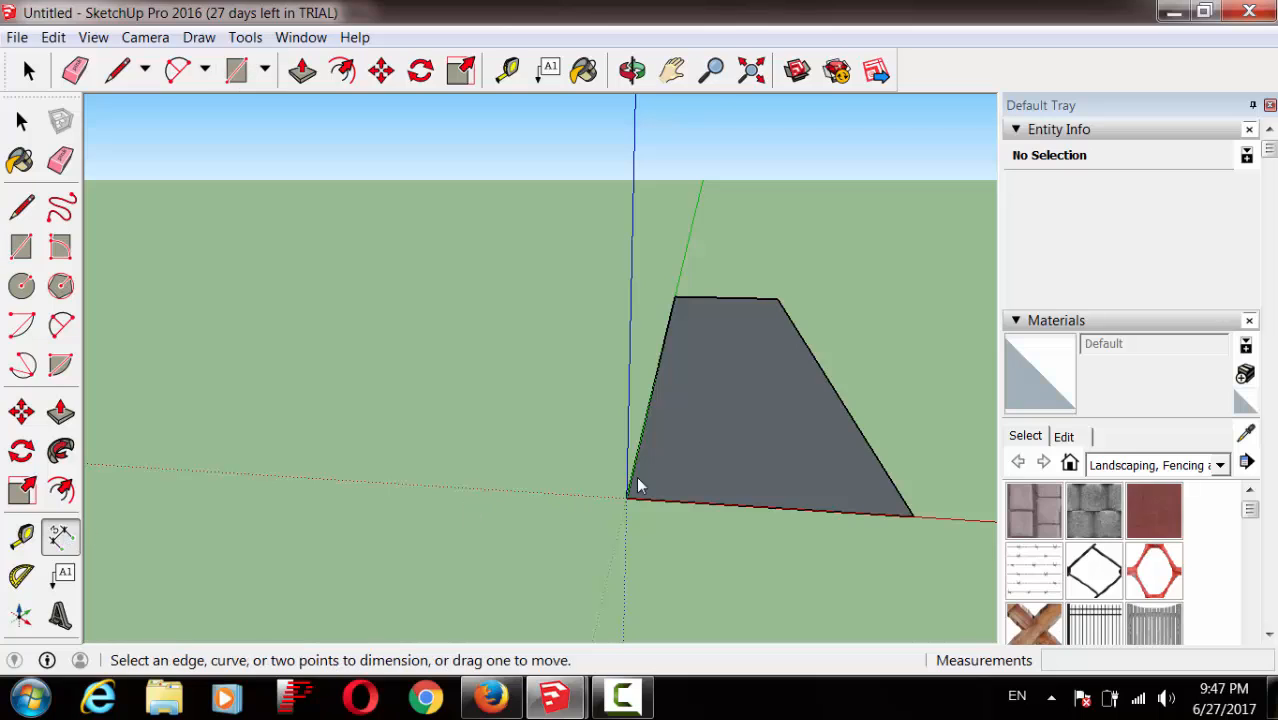
{"action": "left_click", "coordinate": [625, 498]}
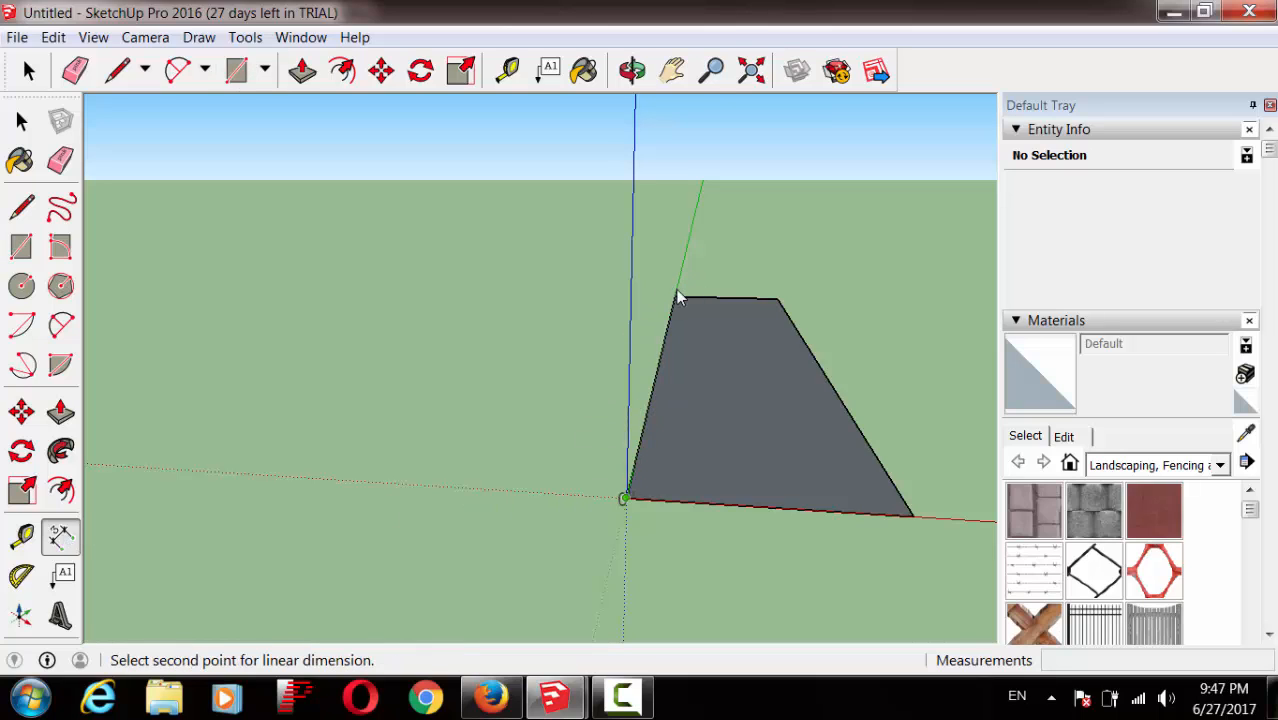
{"action": "left_click", "coordinate": [675, 298]}
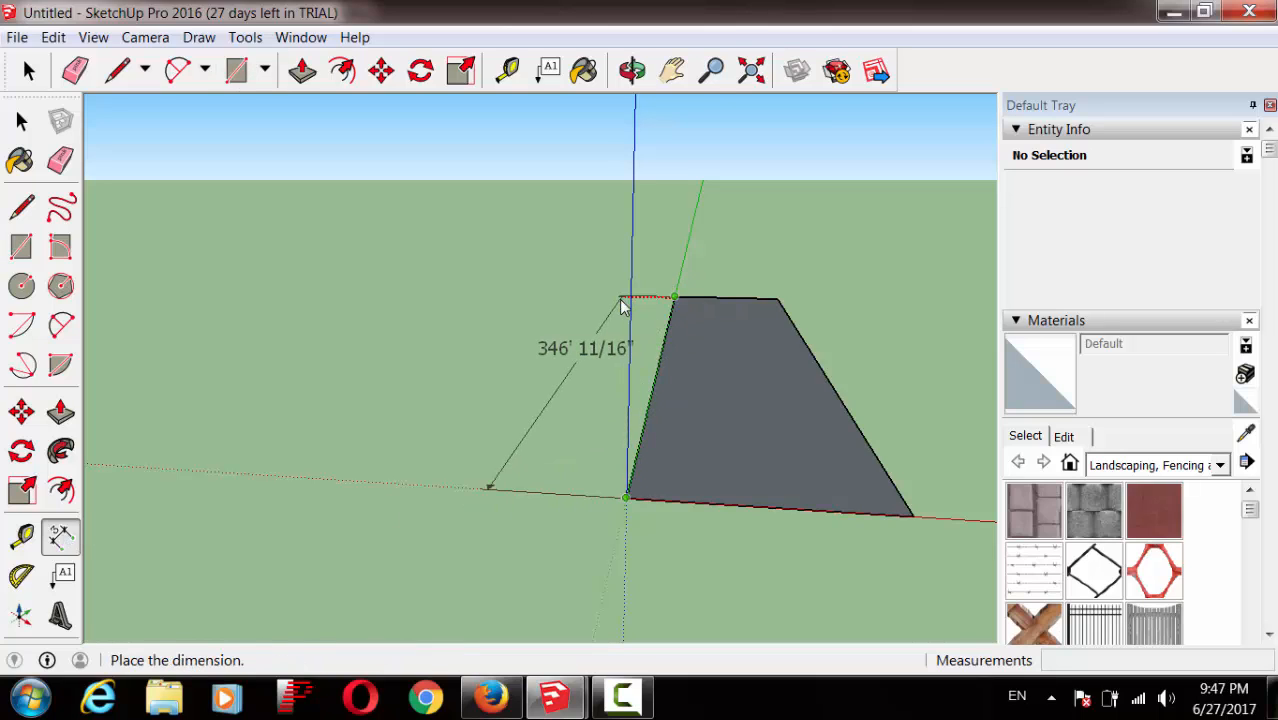
{"action": "left_click", "coordinate": [601, 304]}
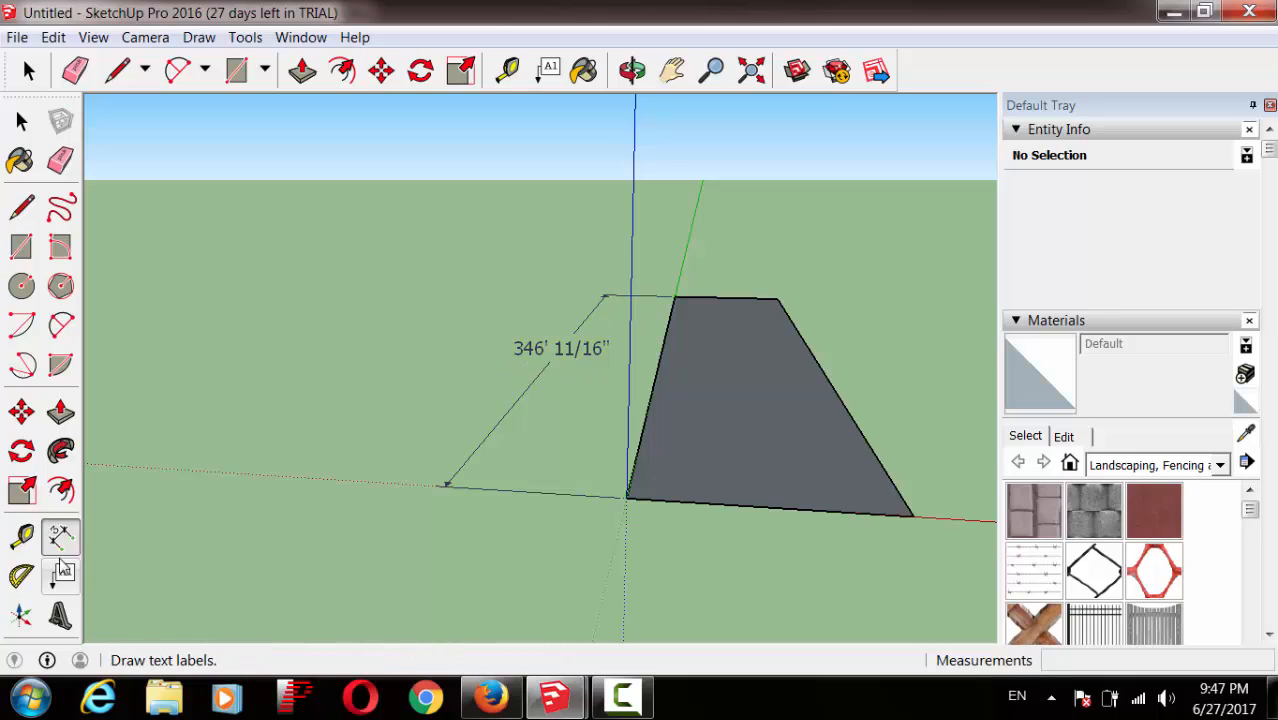
{"action": "left_click", "coordinate": [627, 497]}
{"action": "left_click", "coordinate": [914, 517]}
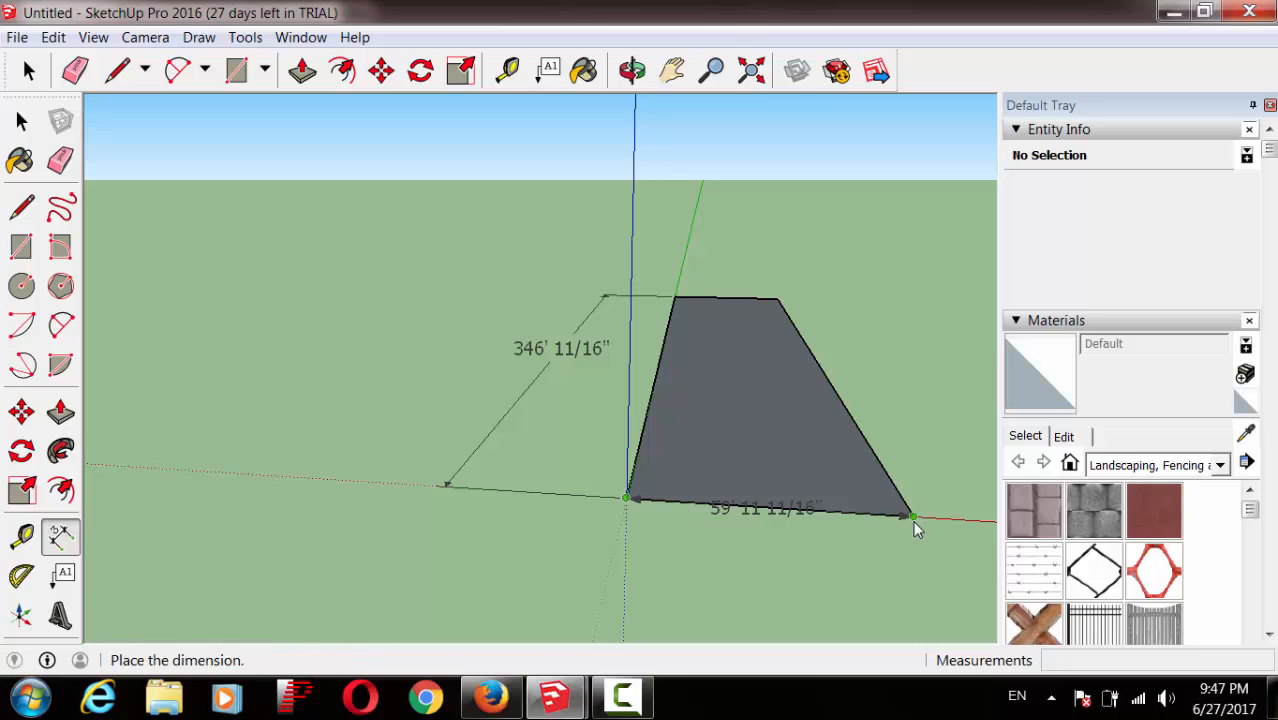
{"action": "left_click", "coordinate": [902, 558]}
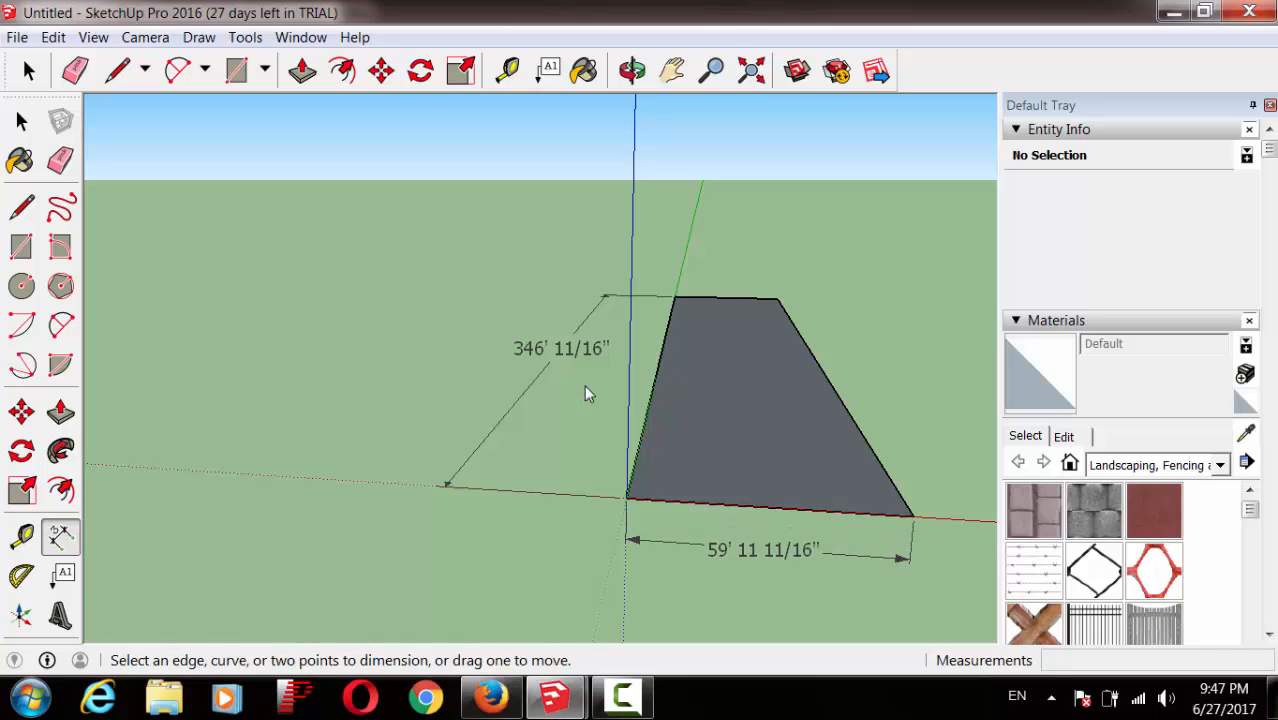
{"action": "left_click", "coordinate": [568, 358]}
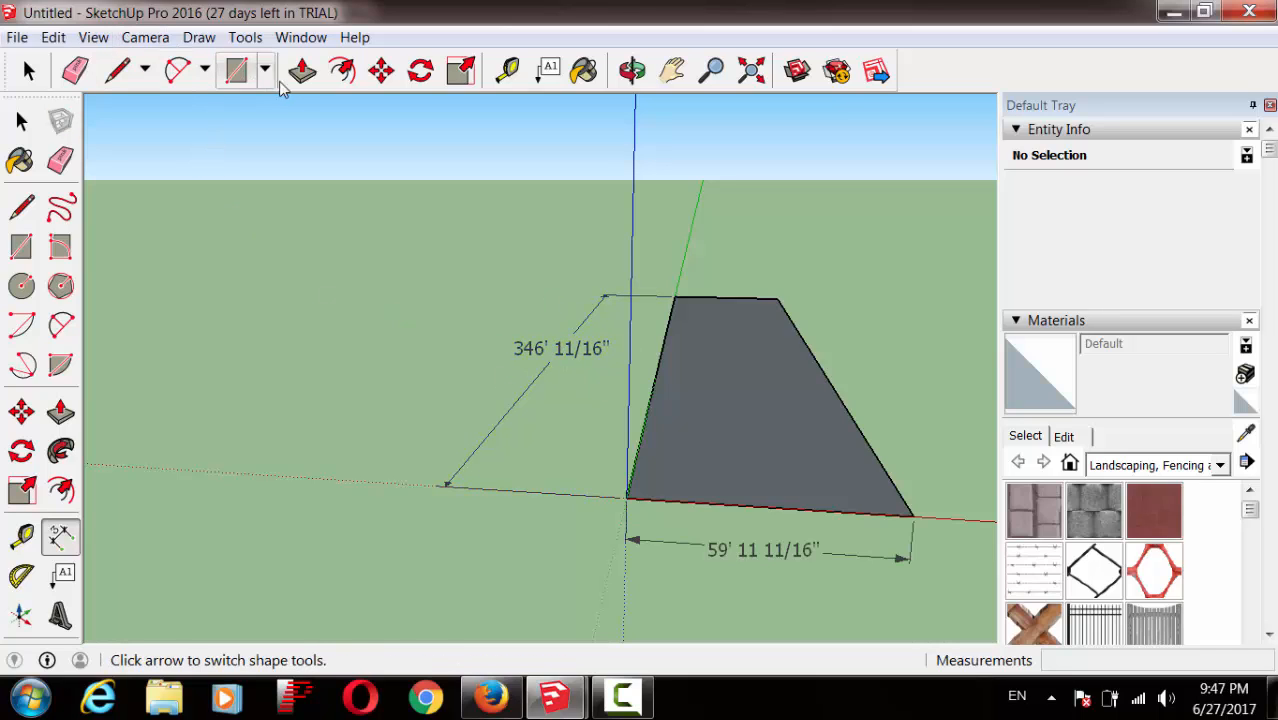
Step: Set model units to Decimal metres with 0m precision, so dimensions read 105m and 18m
{"action": "left_click", "coordinate": [305, 39]}
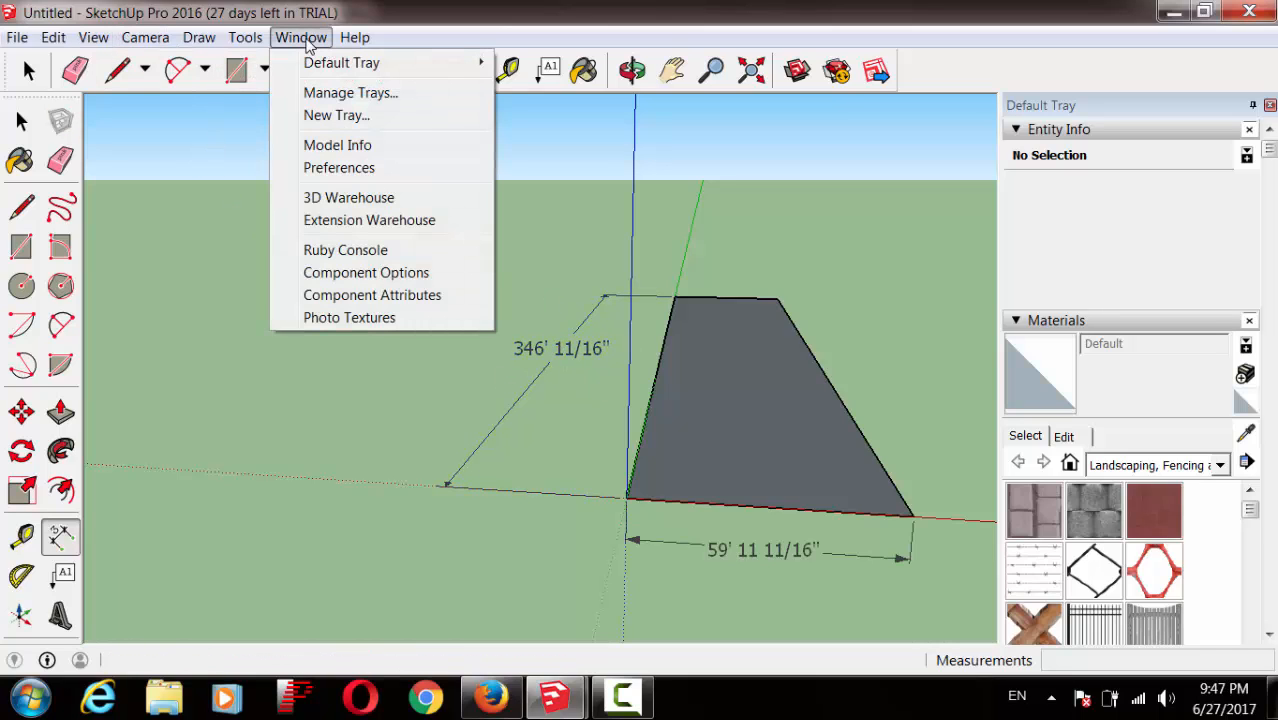
{"action": "left_click", "coordinate": [355, 147]}
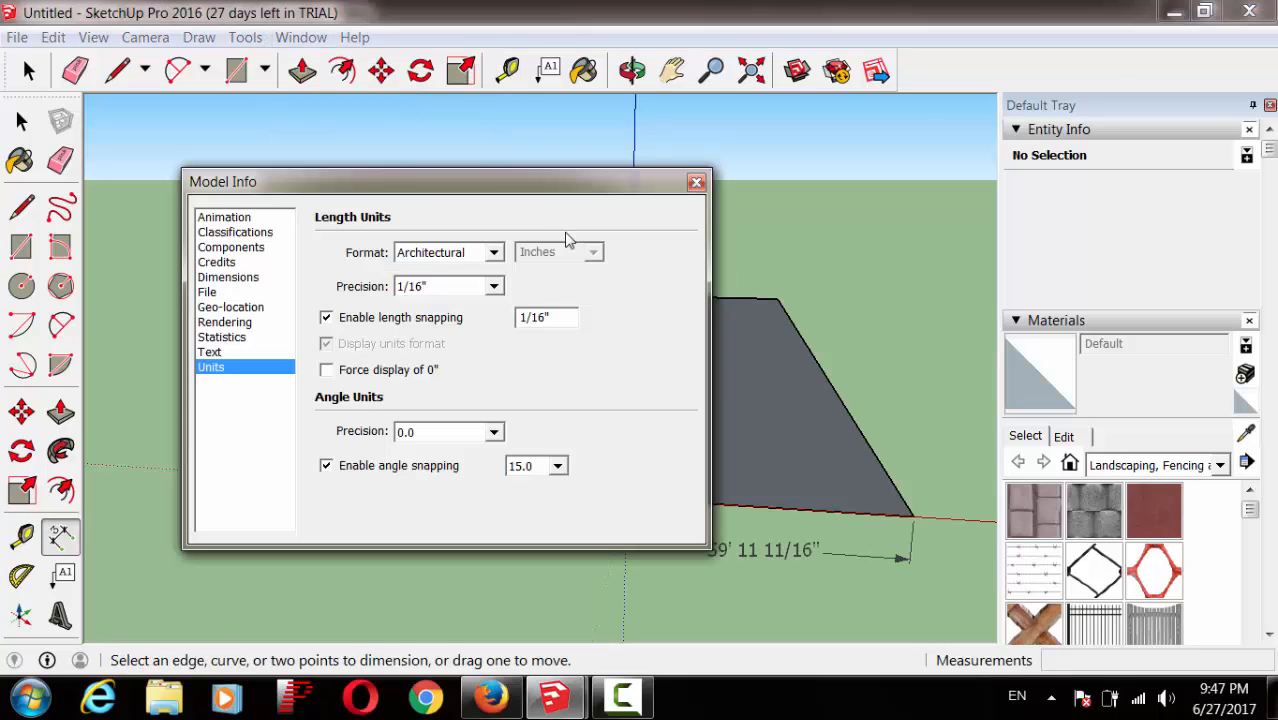
{"action": "left_click", "coordinate": [493, 252]}
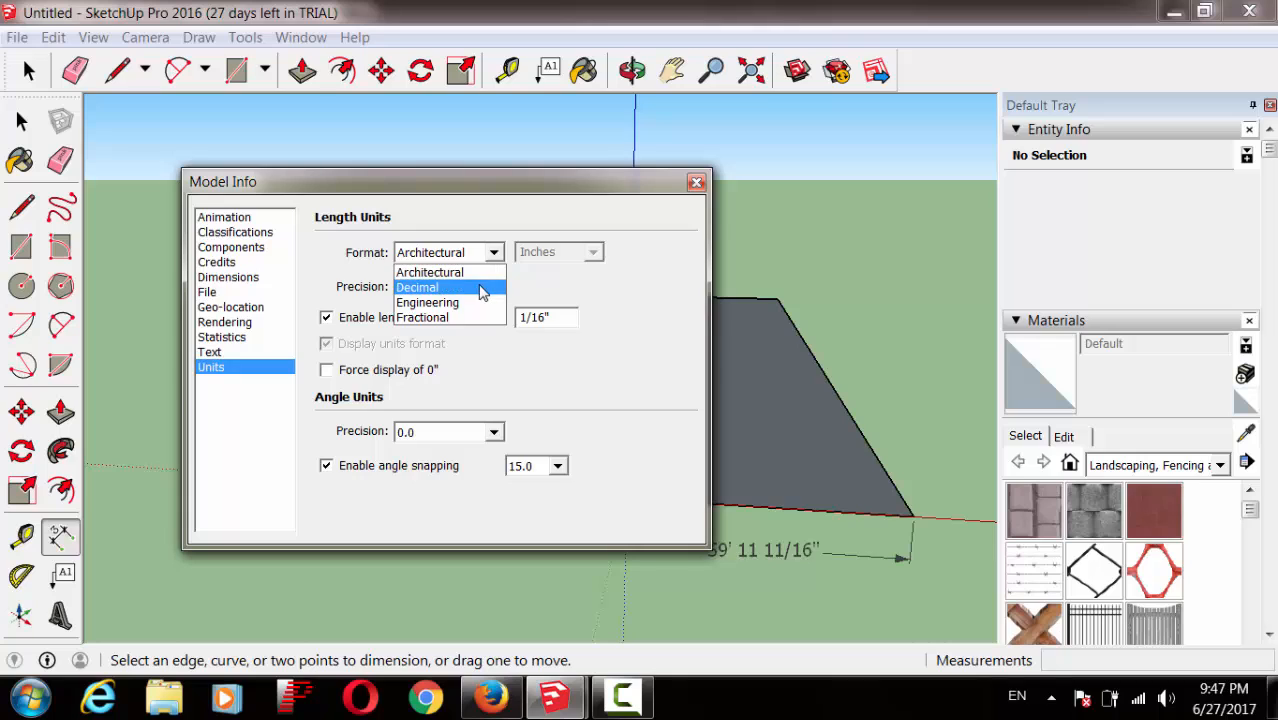
{"action": "left_click", "coordinate": [482, 288]}
{"action": "left_click", "coordinate": [601, 256]}
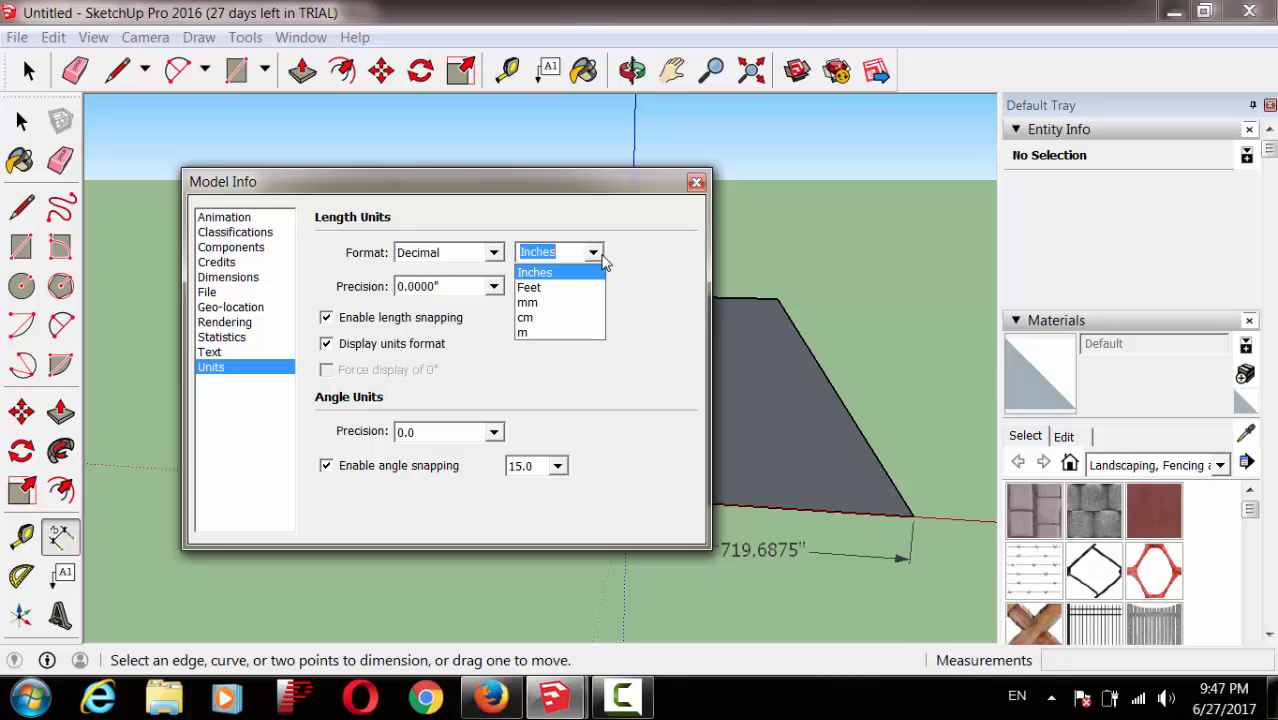
{"action": "left_click", "coordinate": [571, 330]}
{"action": "left_click", "coordinate": [583, 256]}
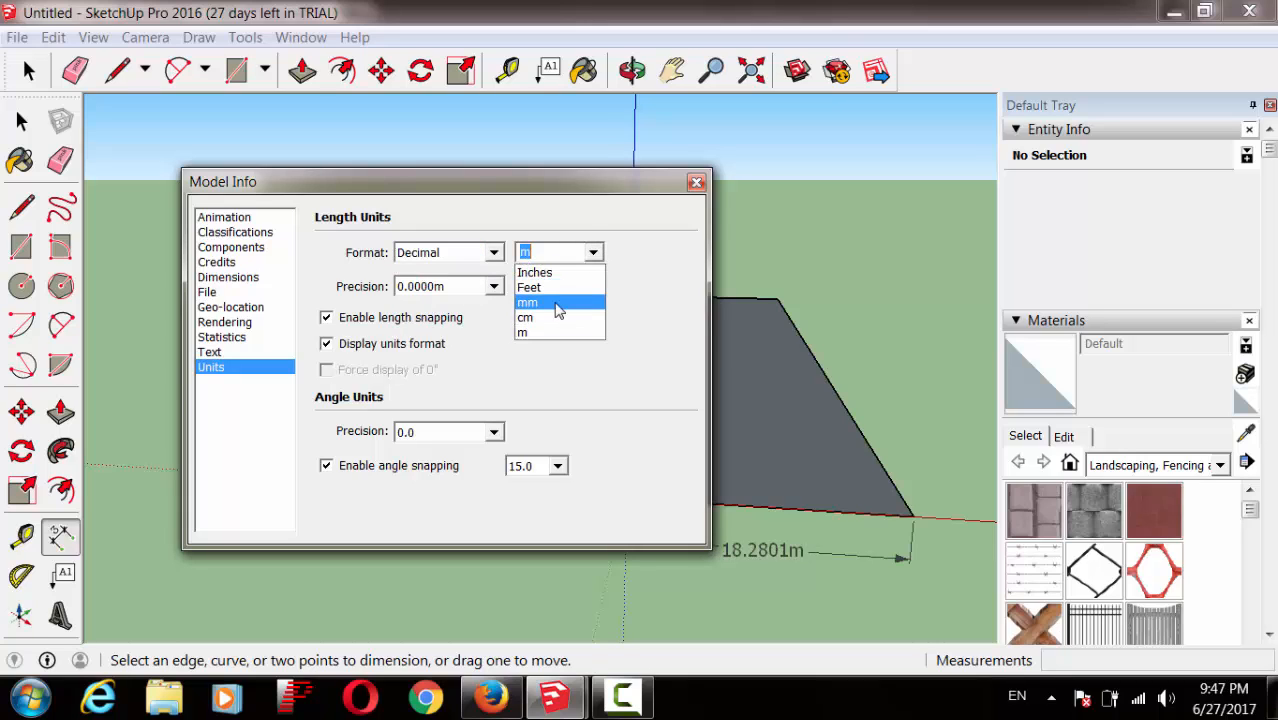
{"action": "left_click", "coordinate": [560, 332]}
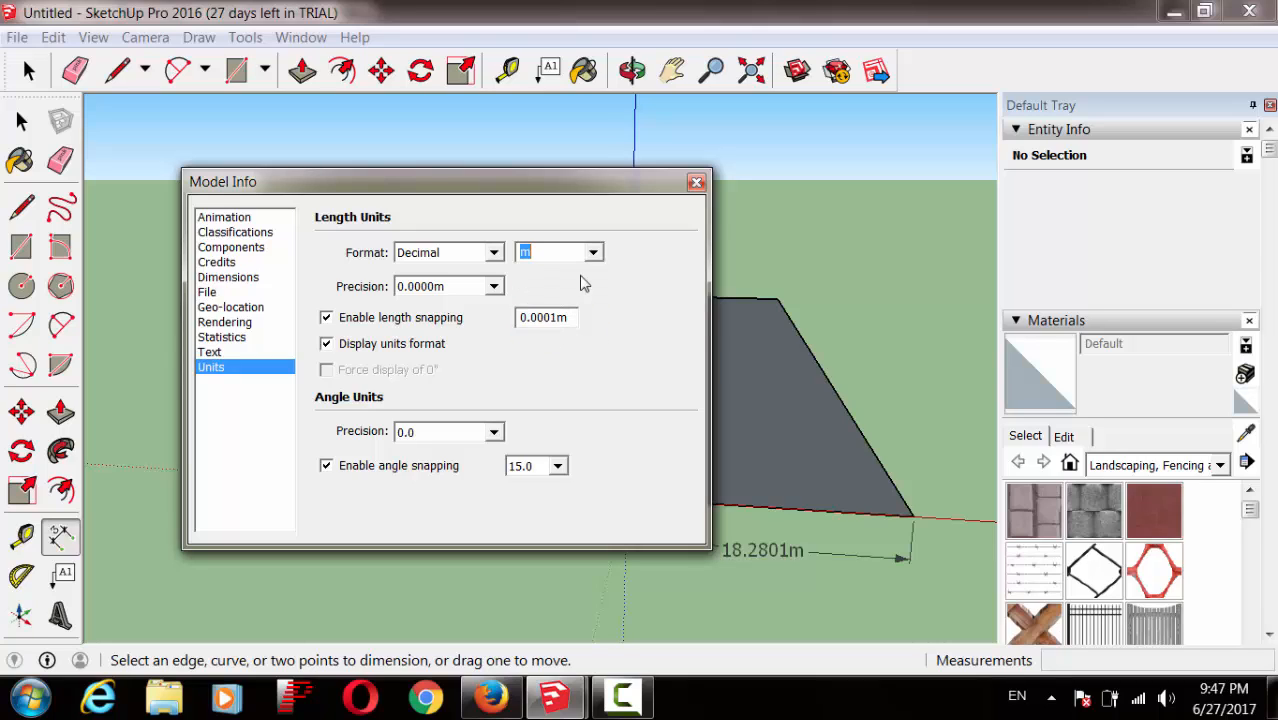
{"action": "left_click", "coordinate": [590, 256]}
{"action": "left_click", "coordinate": [549, 318]}
{"action": "left_click", "coordinate": [575, 252]}
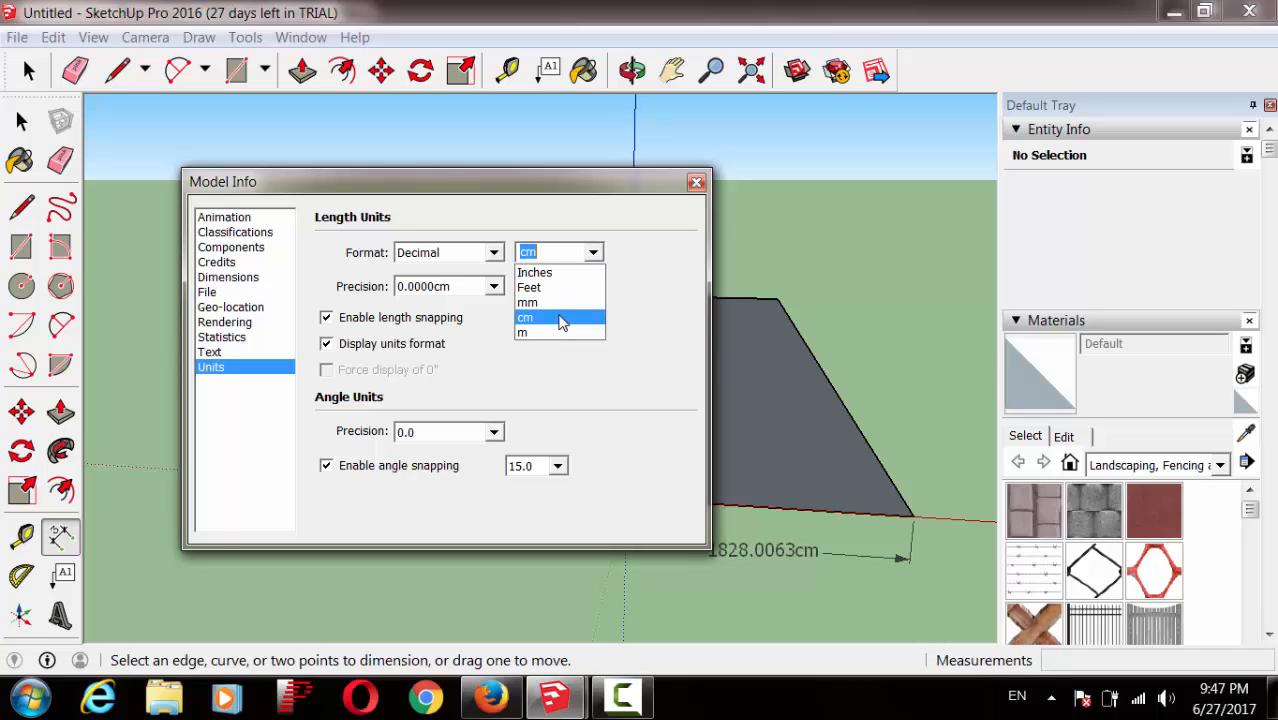
{"action": "left_click", "coordinate": [560, 332]}
{"action": "left_click", "coordinate": [493, 287]}
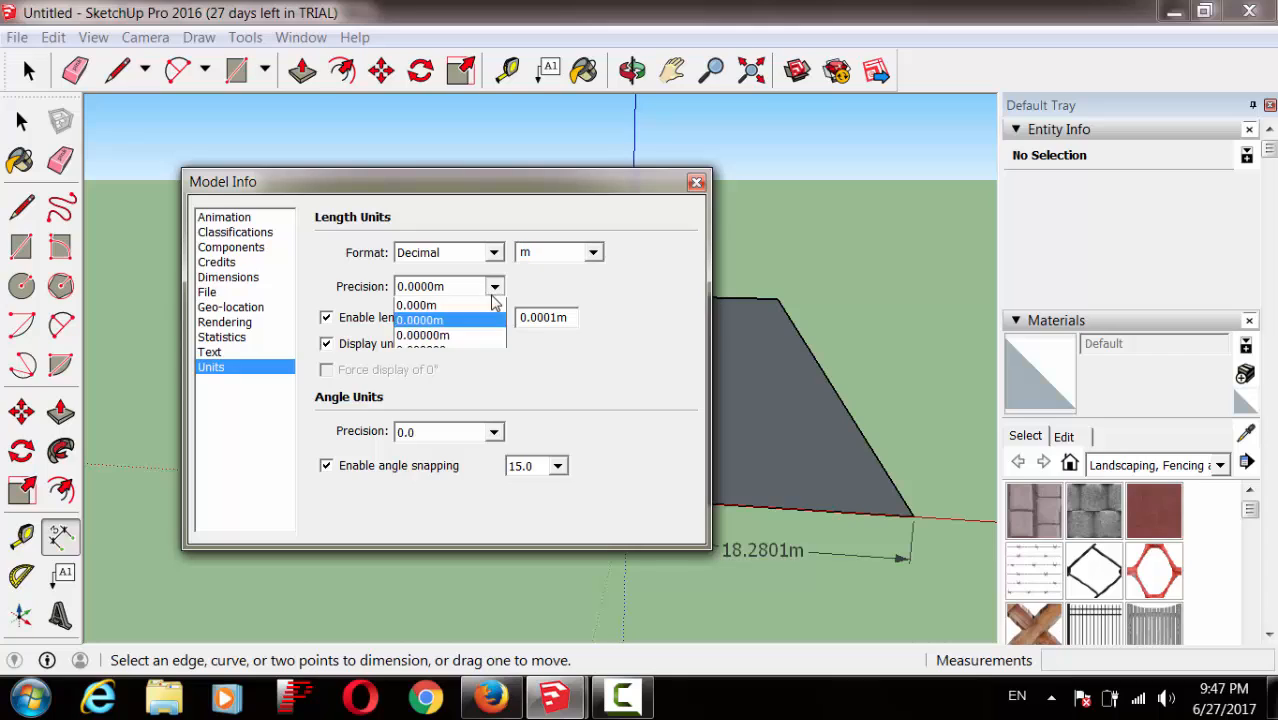
{"action": "left_click", "coordinate": [413, 306]}
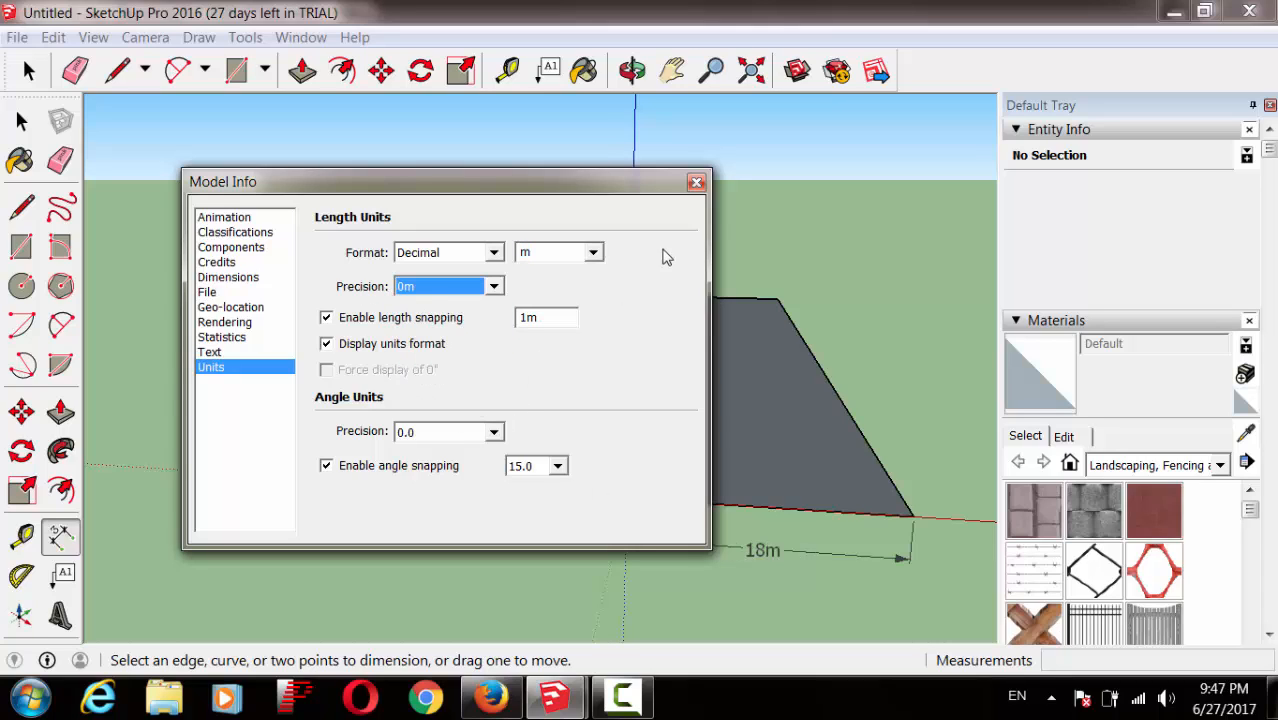
{"action": "left_click", "coordinate": [696, 182]}
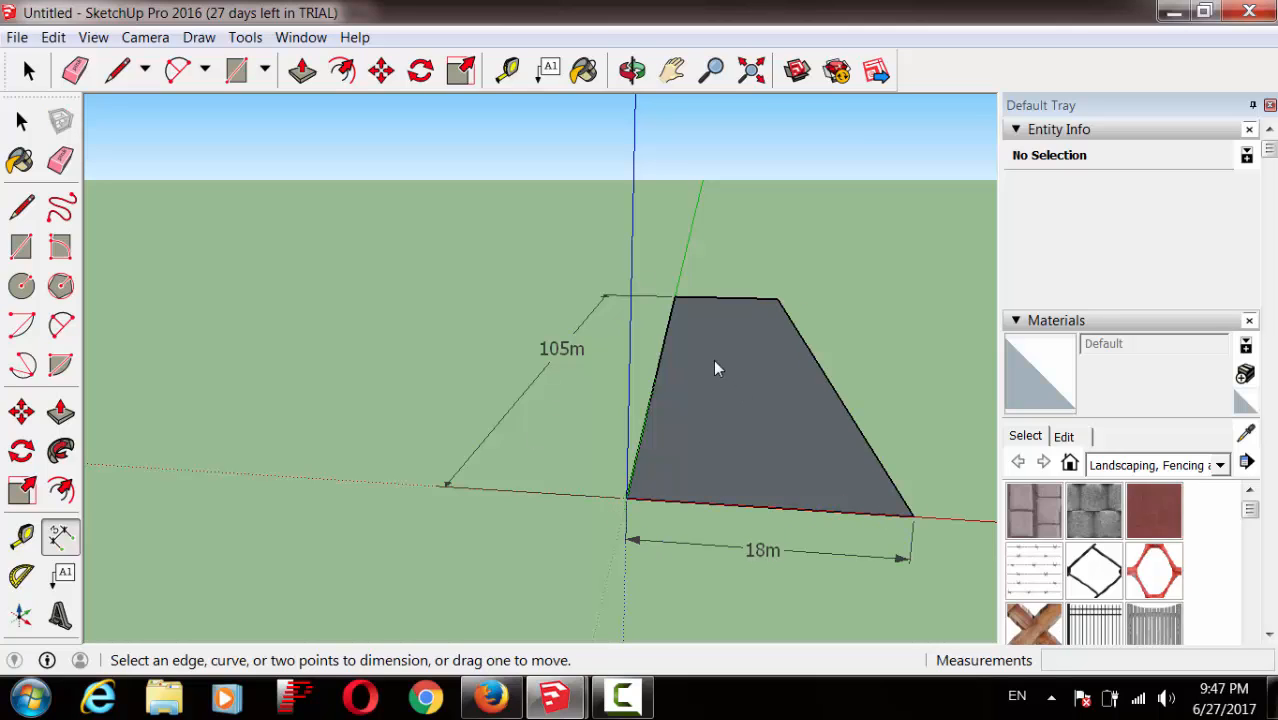
Step: Orbit the view to look along the ground face's 105m side
{"action": "left_click", "coordinate": [632, 70]}
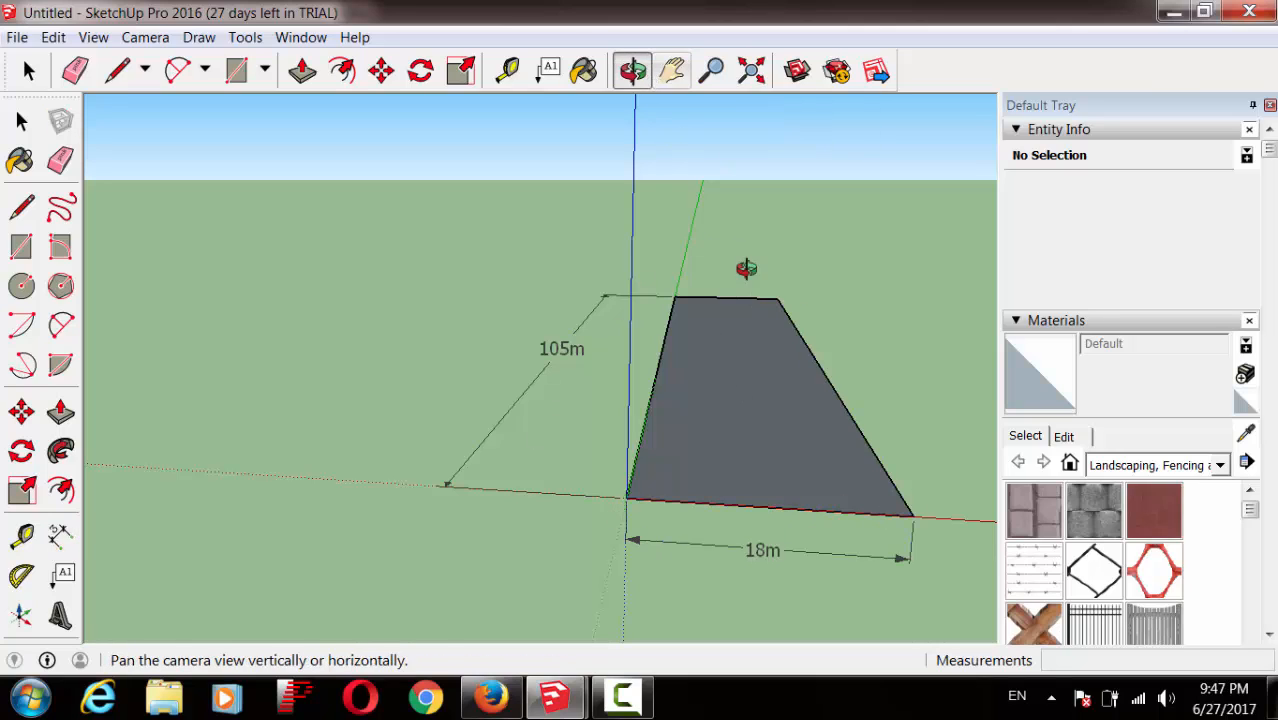
{"action": "left_click_drag", "start_coordinate": [893, 465], "coordinate": [502, 534]}
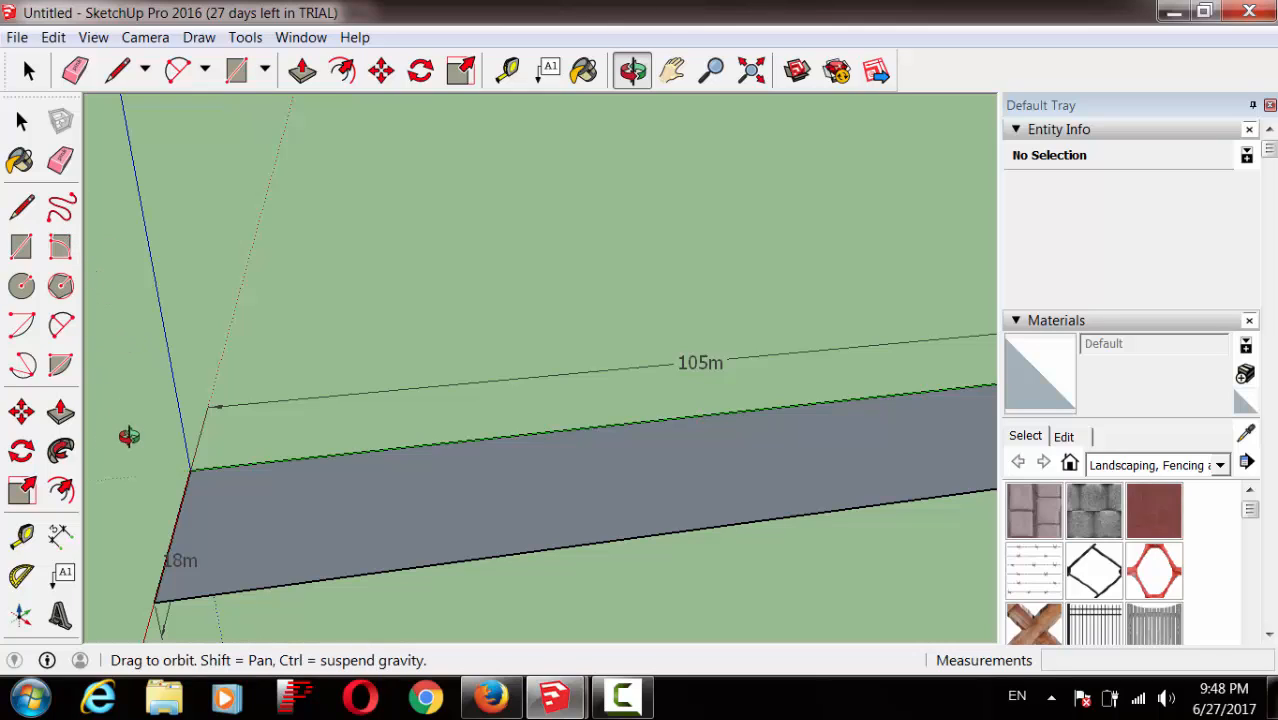
{"action": "left_click", "coordinate": [23, 538]}
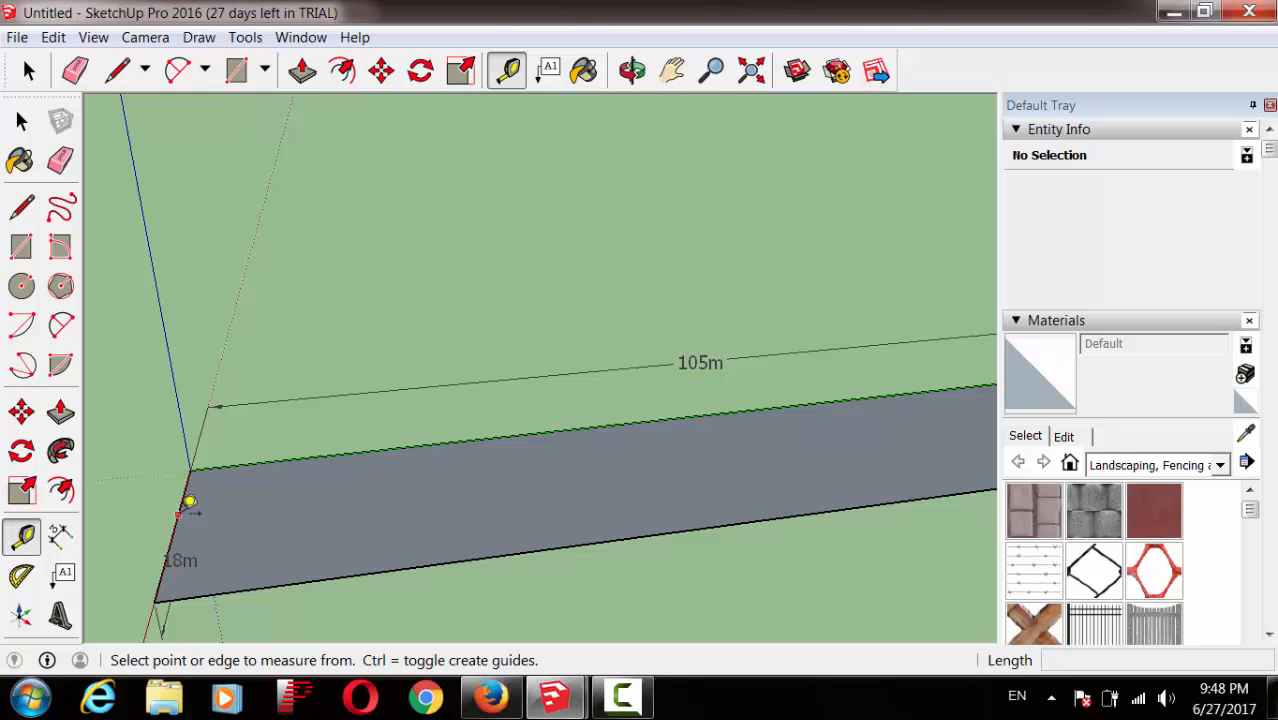
Step: Pull guide lines inward from the strip's left and back edges at about 4m, 6m, 5m and 7m
{"action": "left_click", "coordinate": [188, 502]}
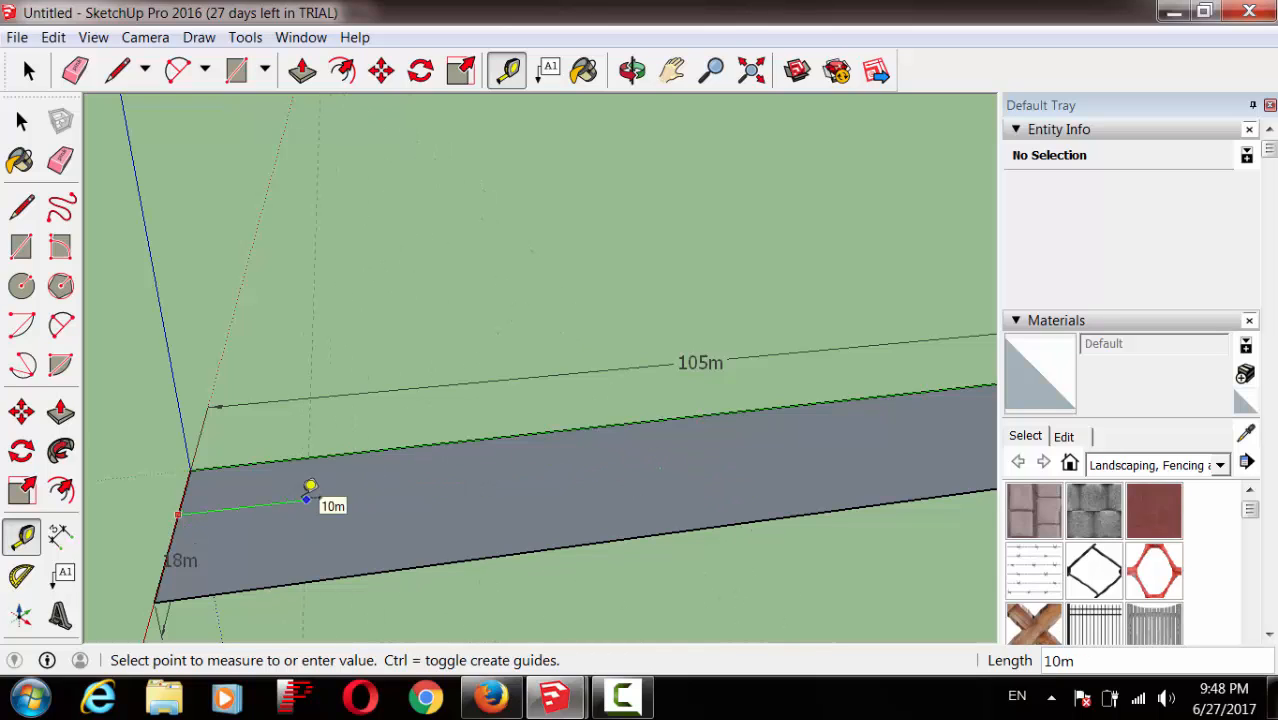
{"action": "left_click", "coordinate": [236, 502]}
{"action": "left_click", "coordinate": [259, 460]}
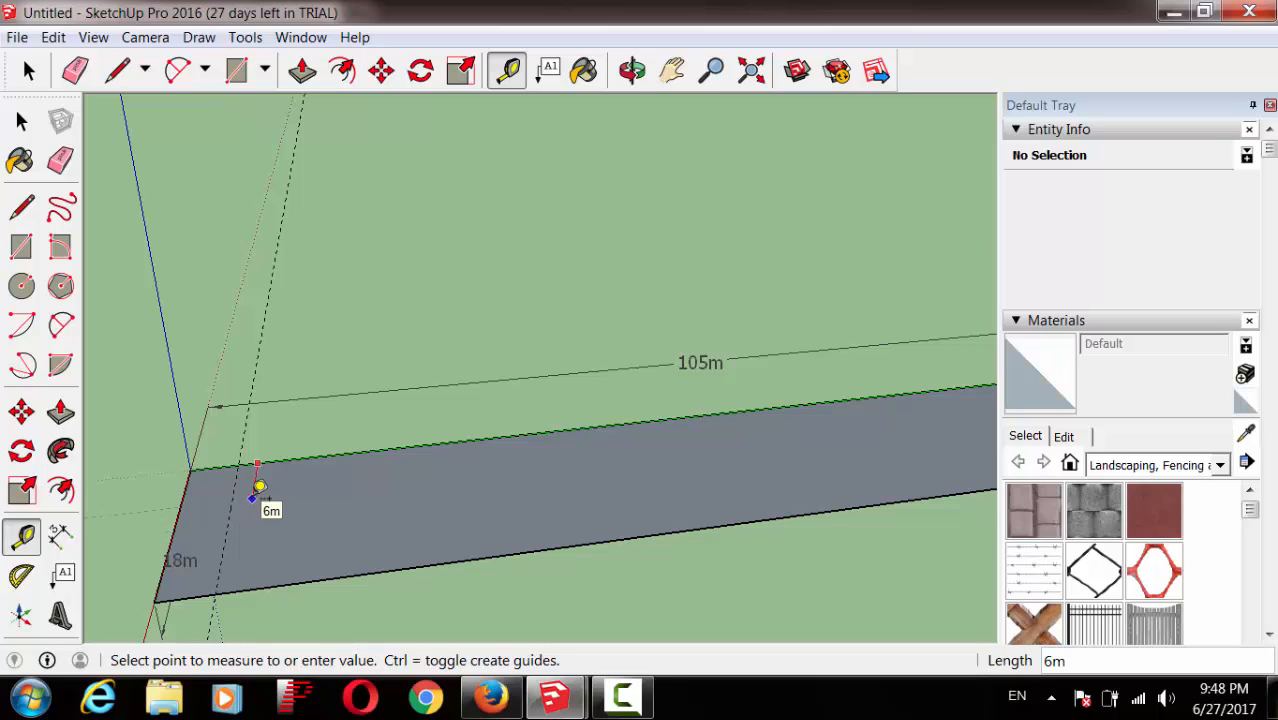
{"action": "left_click", "coordinate": [259, 487]}
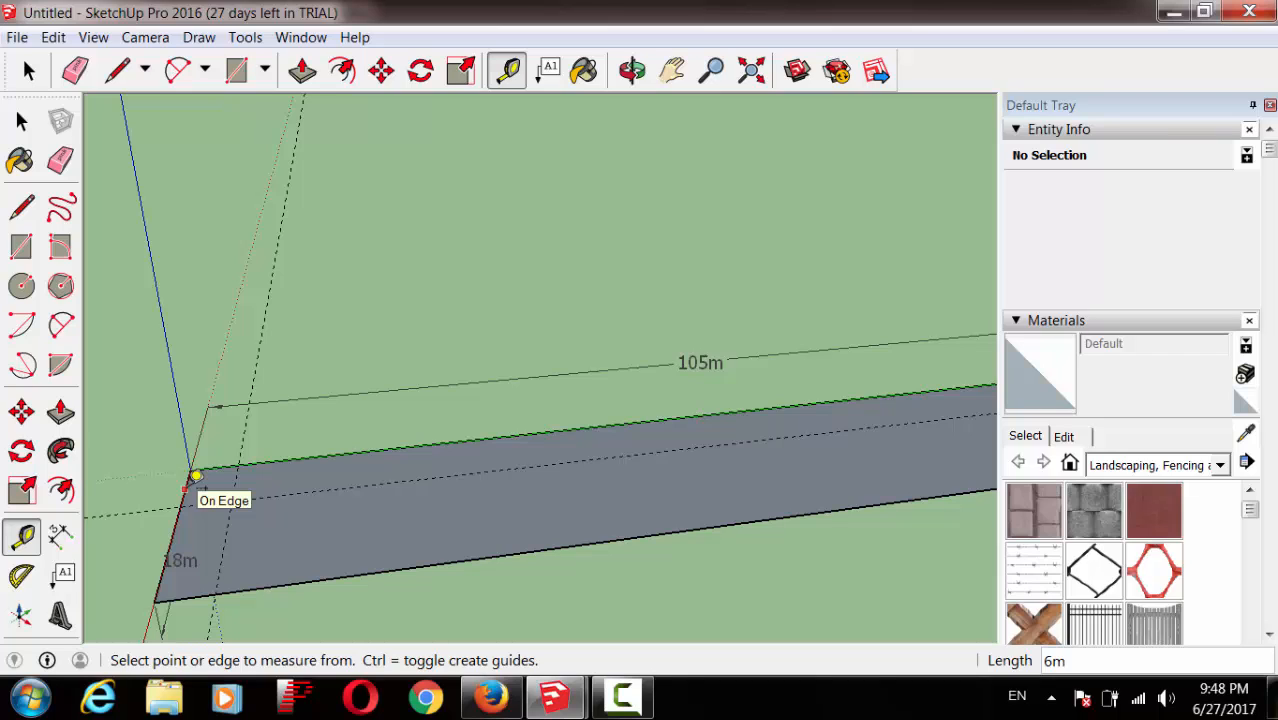
{"action": "left_click", "coordinate": [195, 477]}
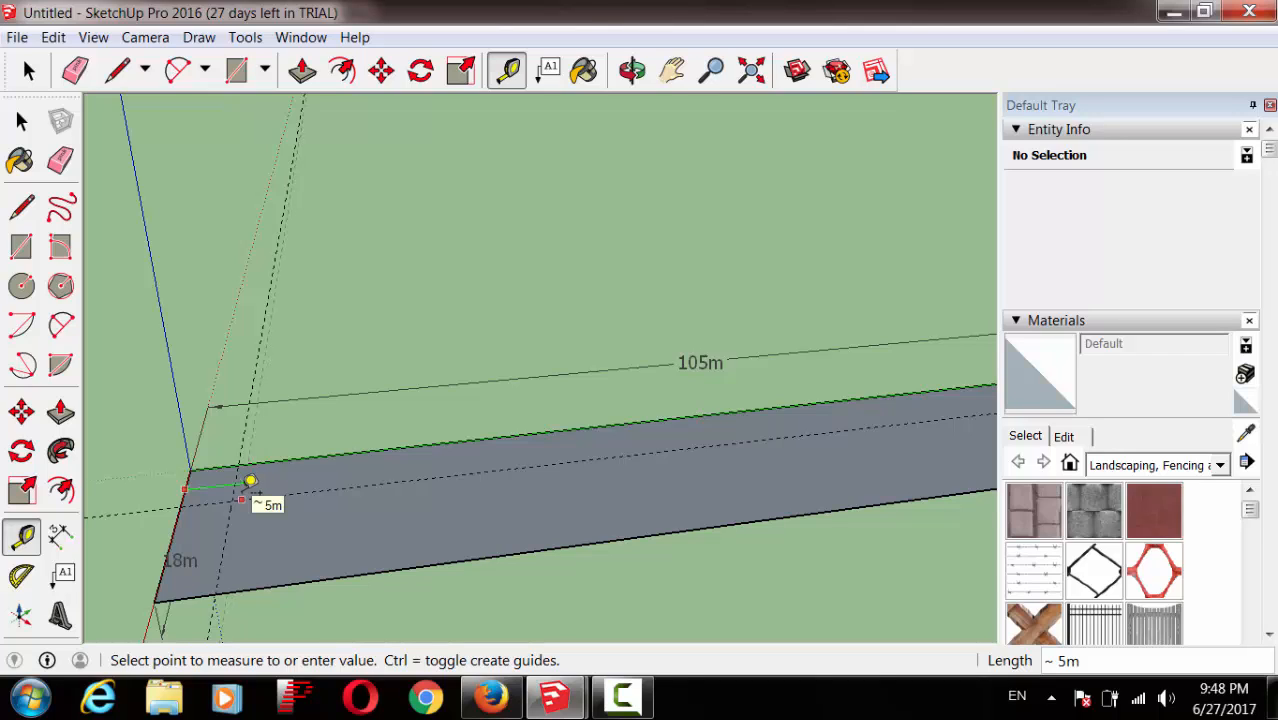
{"action": "left_click", "coordinate": [250, 481]}
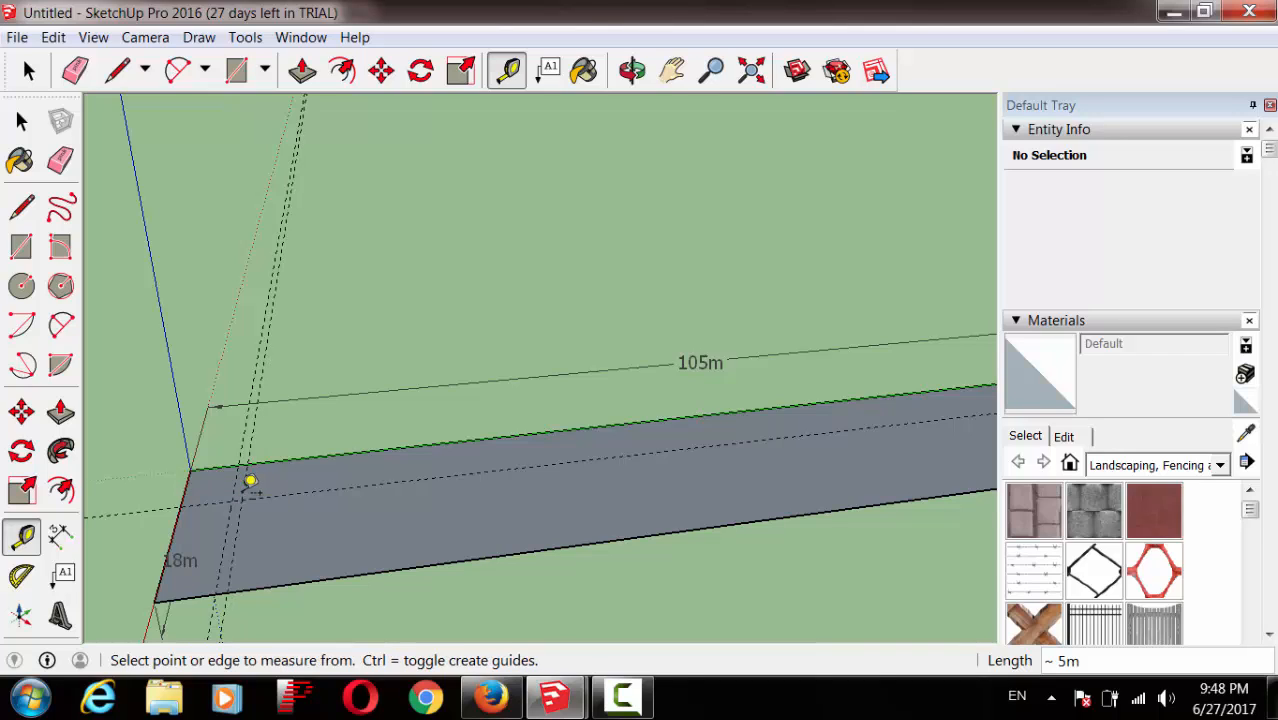
{"action": "left_click", "coordinate": [229, 466]}
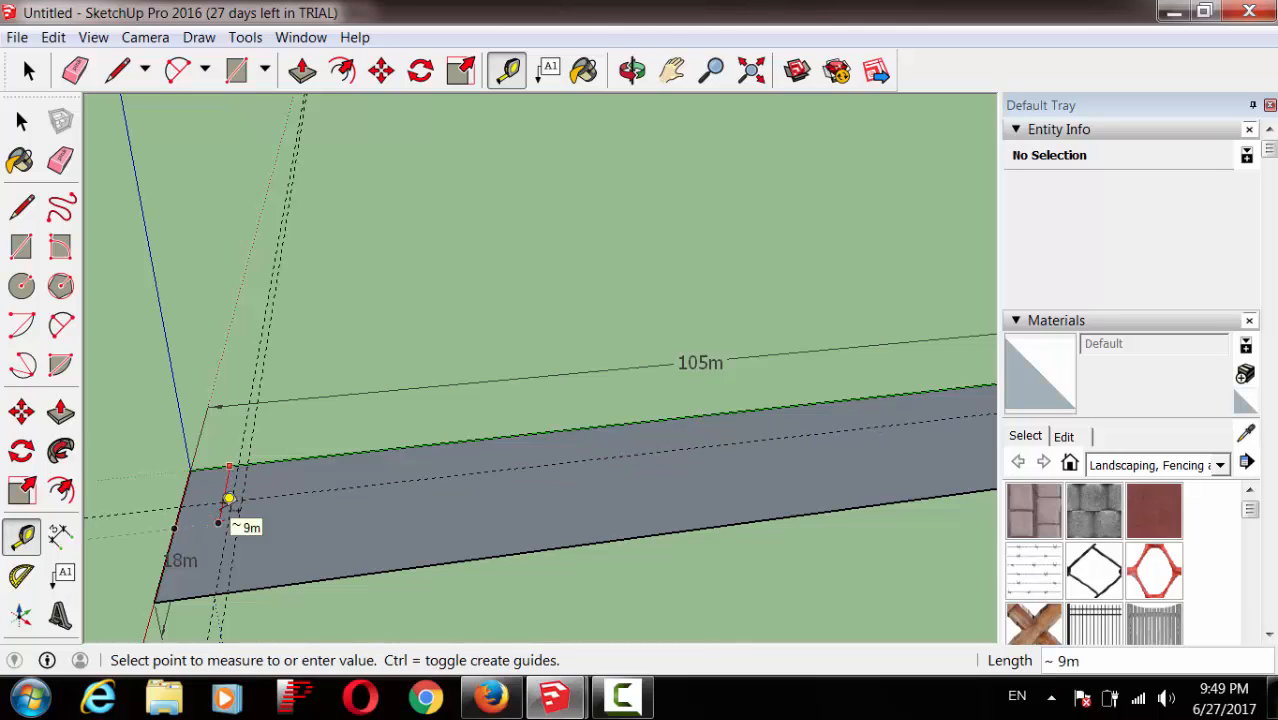
{"action": "left_click", "coordinate": [222, 506]}
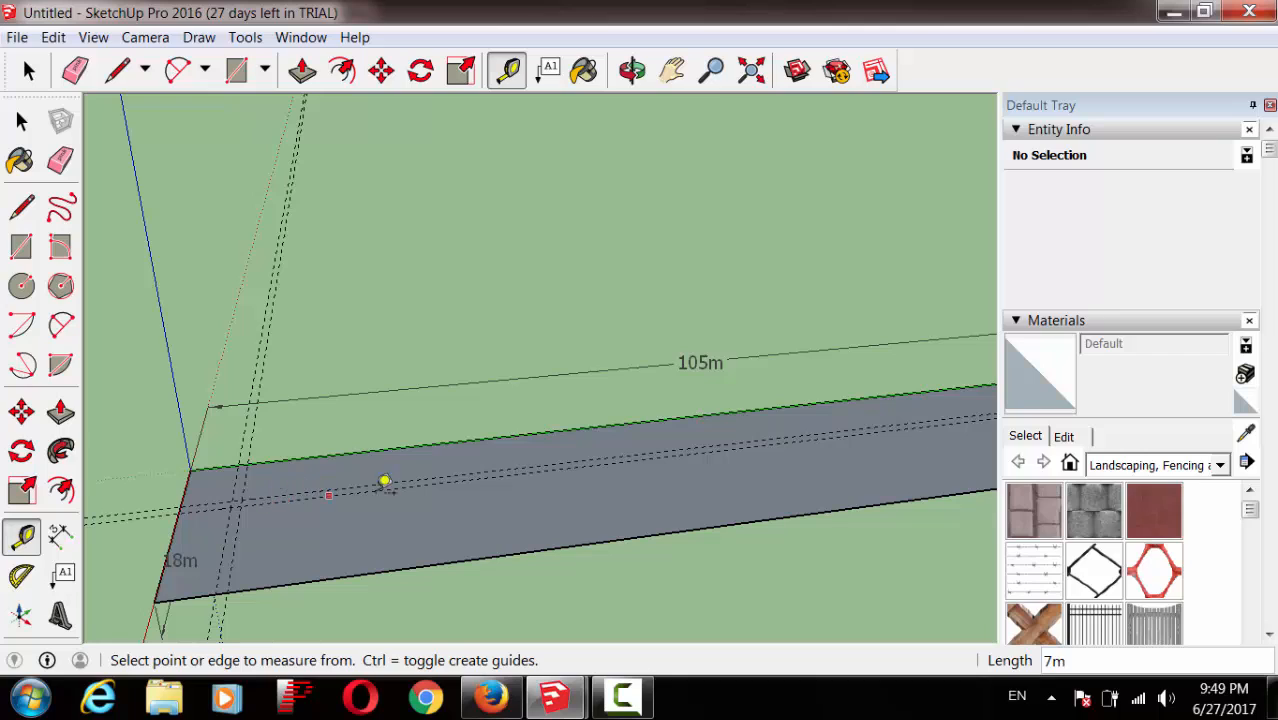
{"action": "left_click", "coordinate": [662, 418]}
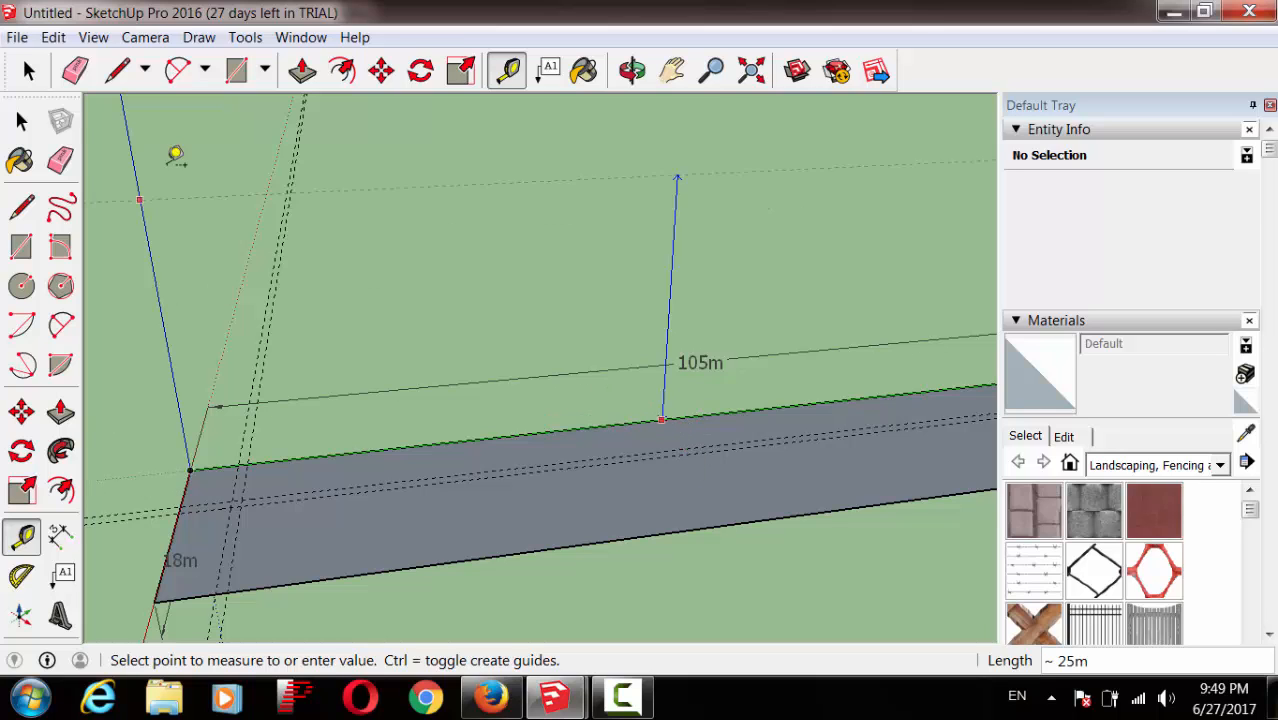
Step: Undo the unwanted extra guide lines
{"action": "left_click", "coordinate": [90, 38]}
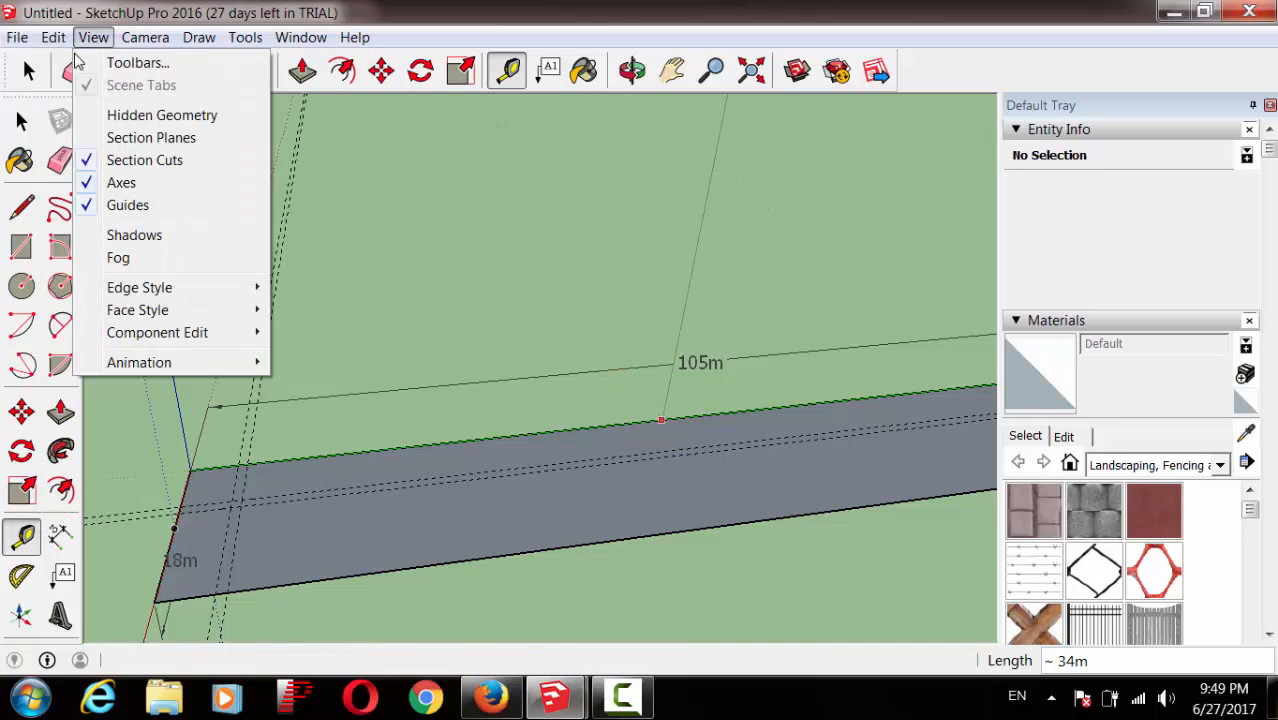
{"action": "mouse_move", "coordinate": [53, 37]}
{"action": "left_click", "coordinate": [63, 60]}
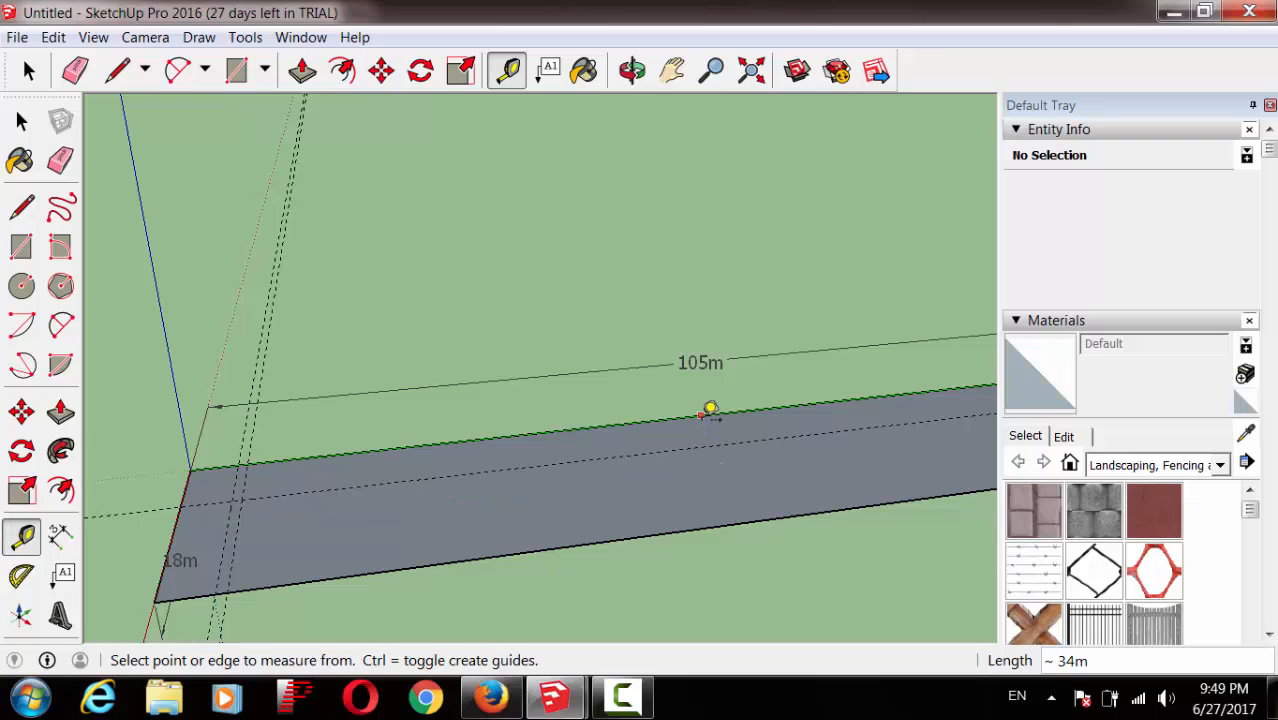
{"action": "left_click", "coordinate": [709, 409]}
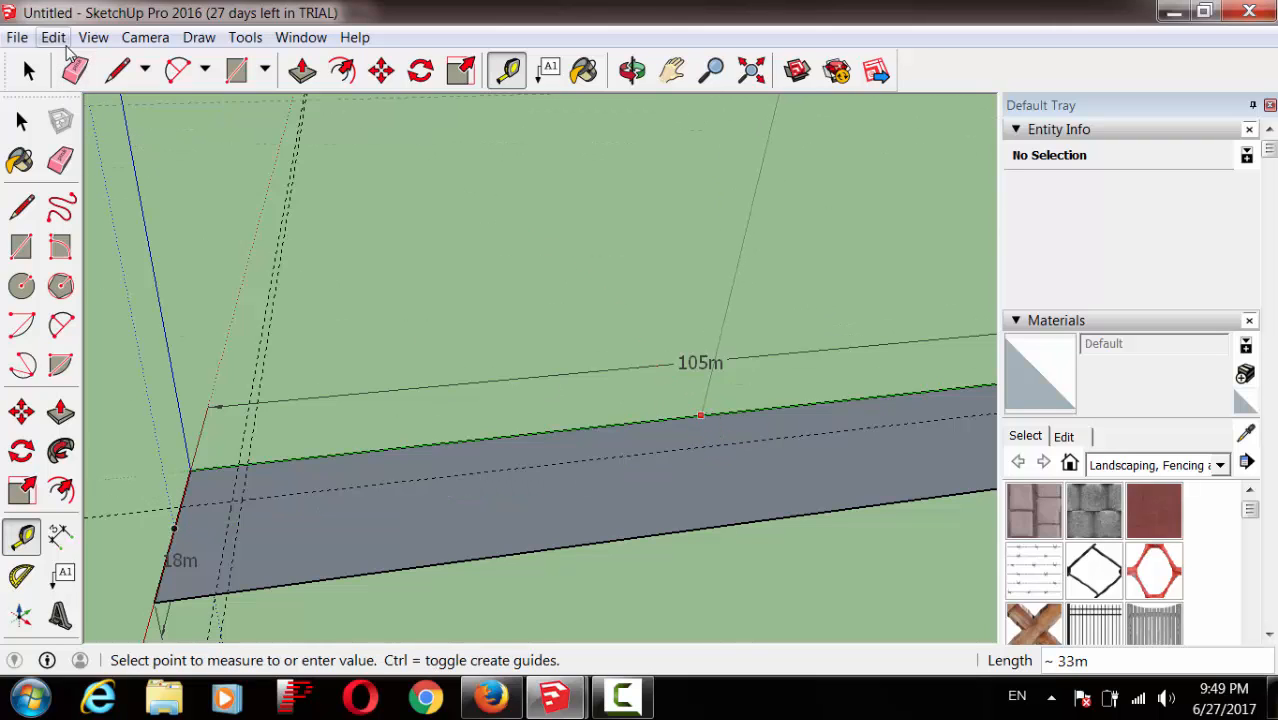
{"action": "left_click", "coordinate": [56, 38]}
{"action": "left_click", "coordinate": [80, 60]}
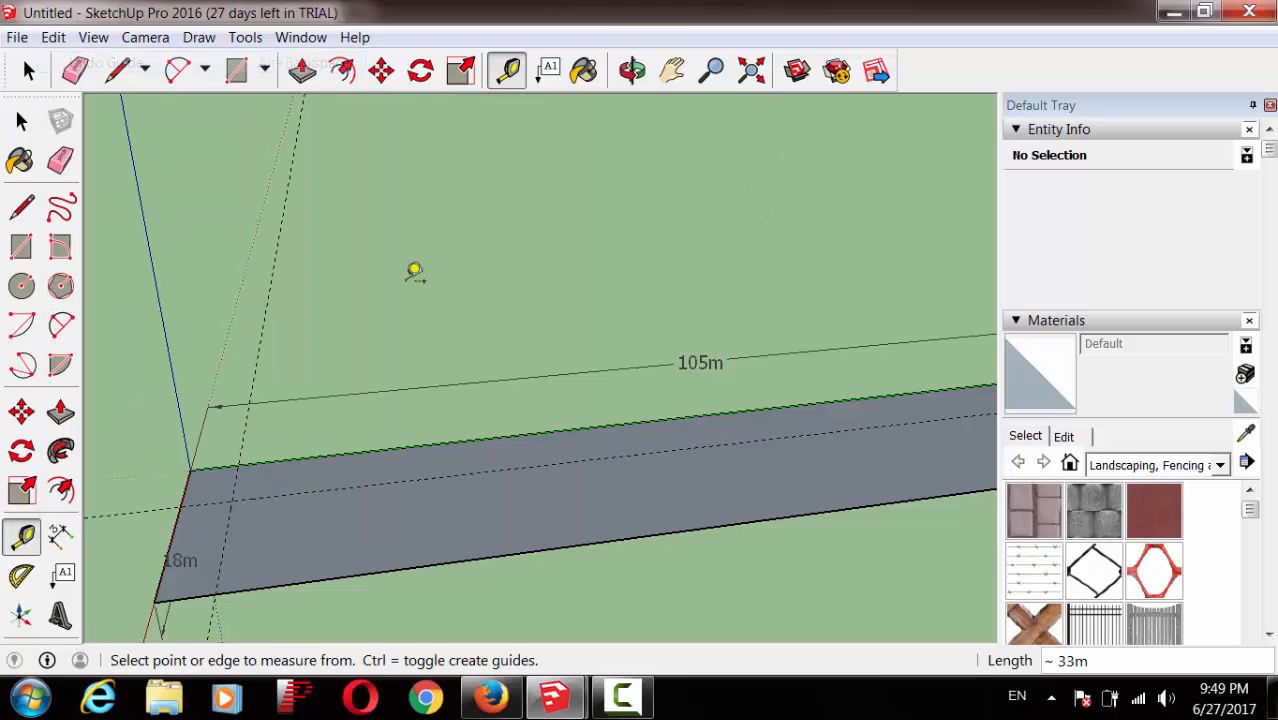
Step: Add guides crossing the strip from its front-left corner, roughly 21m and 30m along
{"action": "left_click", "coordinate": [197, 477]}
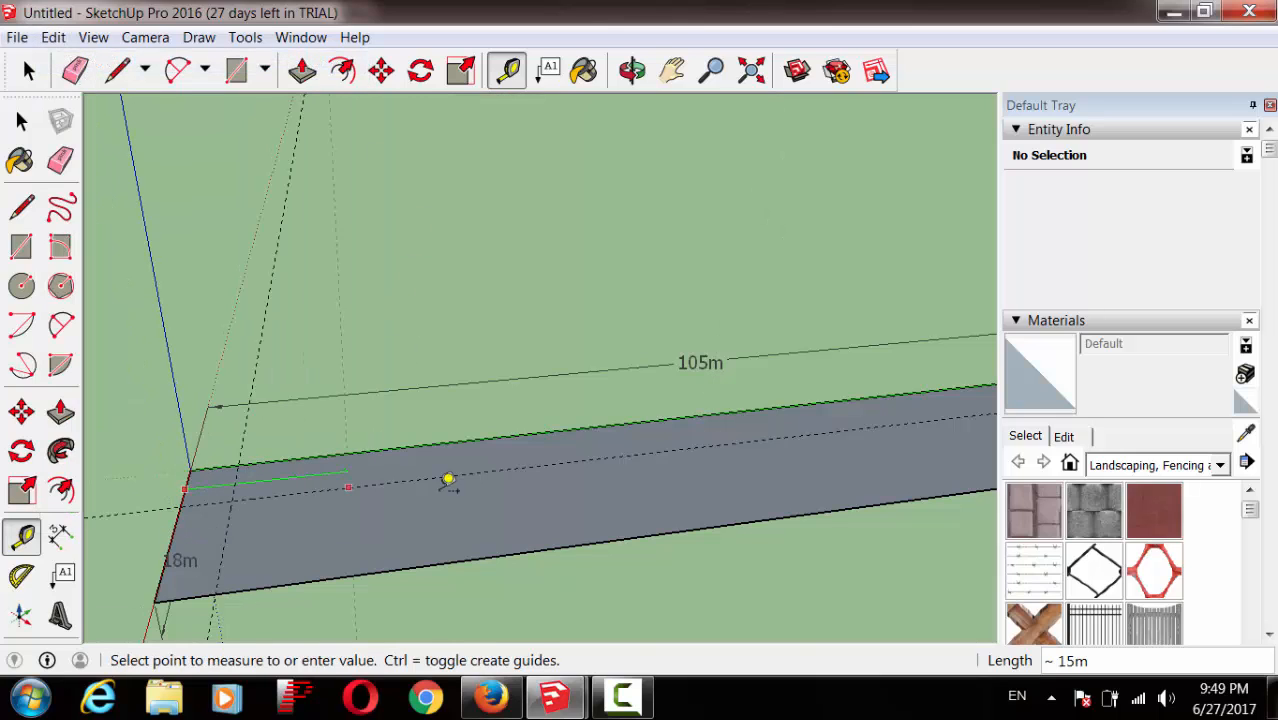
{"action": "left_click", "coordinate": [712, 441]}
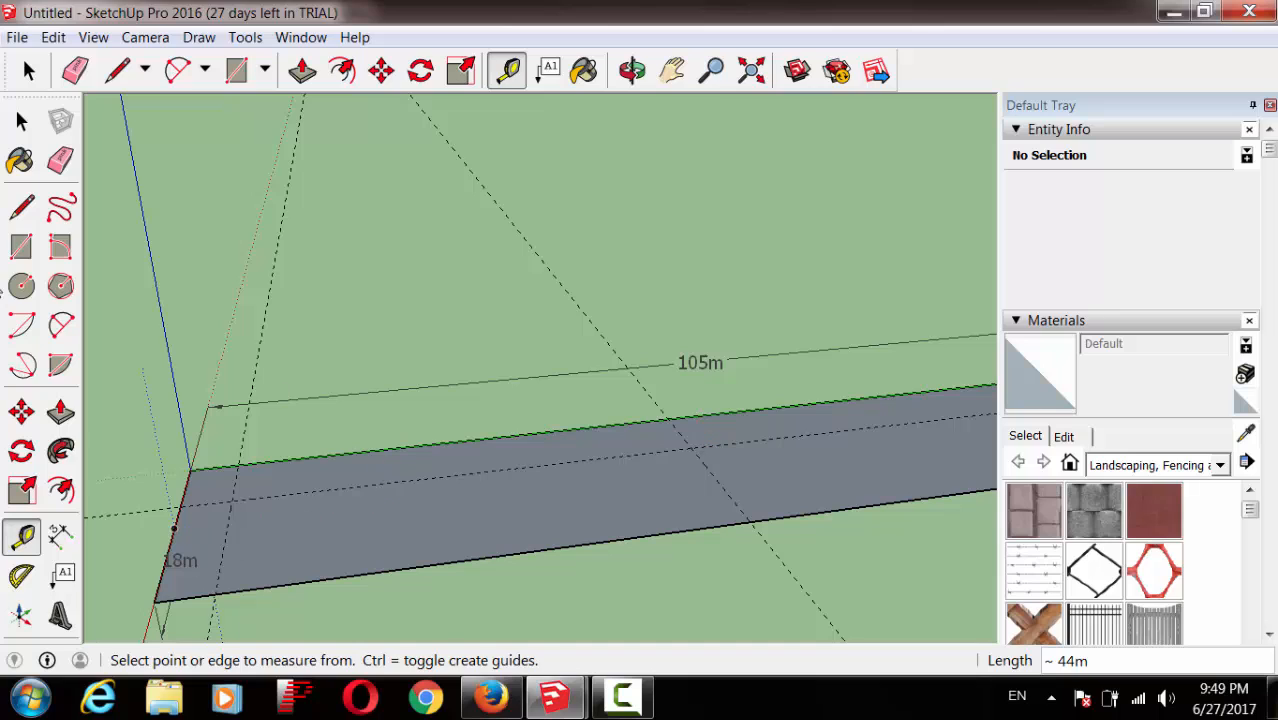
{"action": "left_click", "coordinate": [191, 476]}
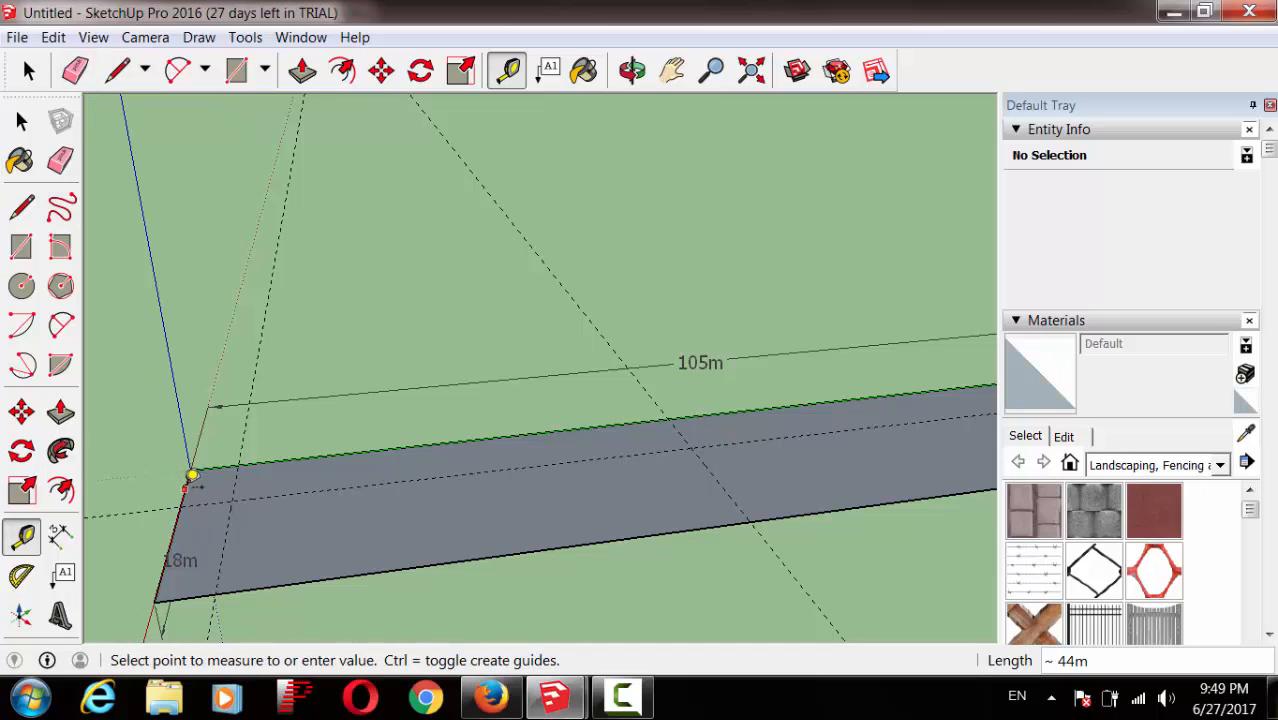
{"action": "left_click", "coordinate": [676, 436]}
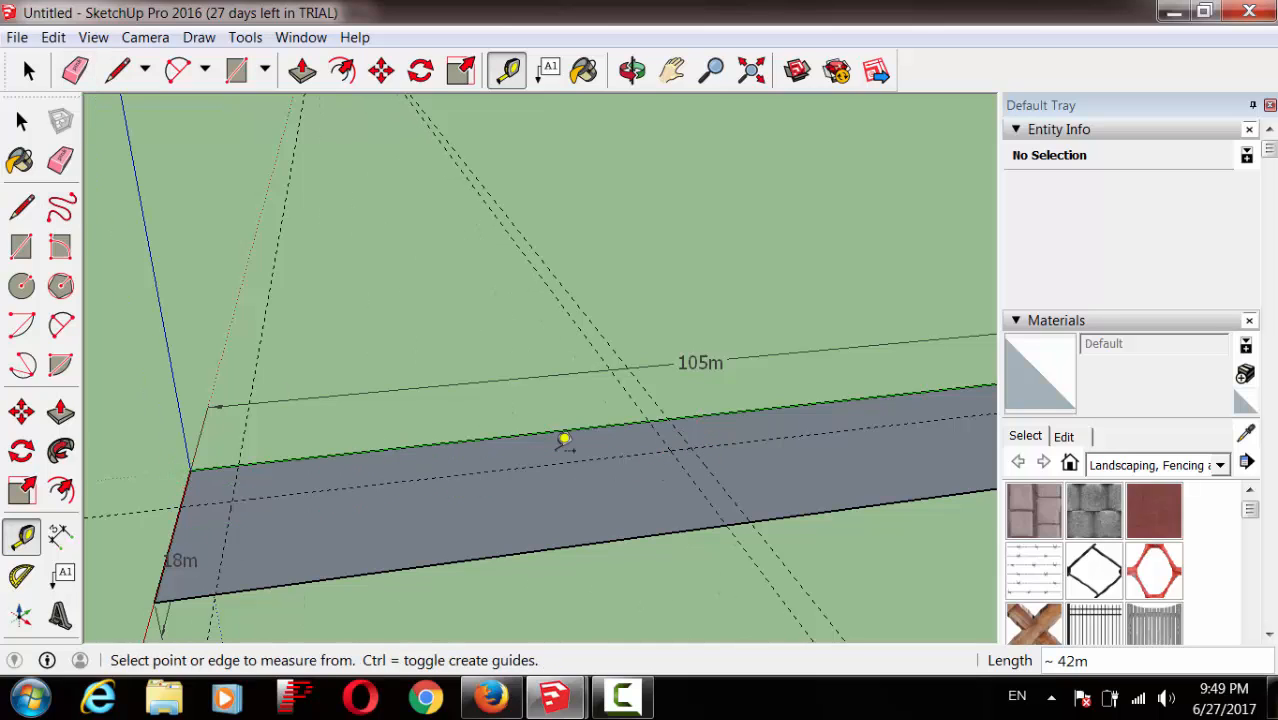
{"action": "left_click", "coordinate": [190, 470]}
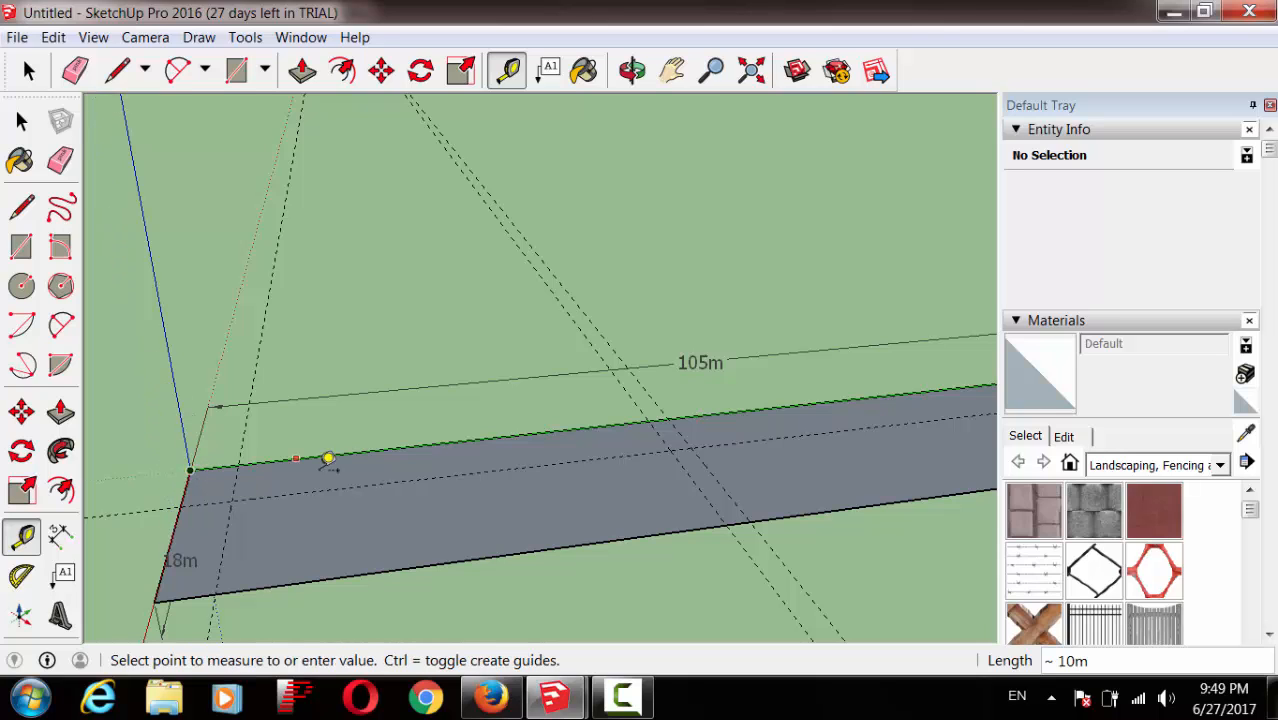
{"action": "left_click", "coordinate": [425, 485]}
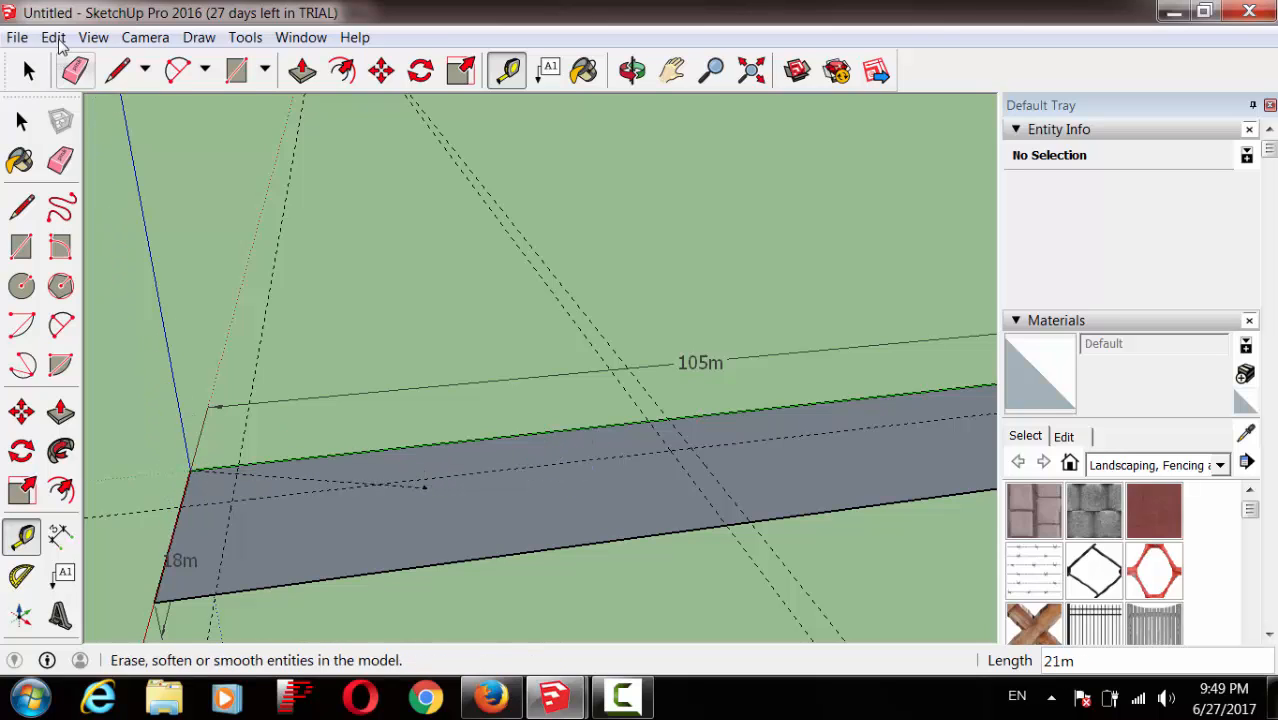
{"action": "left_click", "coordinate": [54, 38]}
{"action": "left_click", "coordinate": [70, 63]}
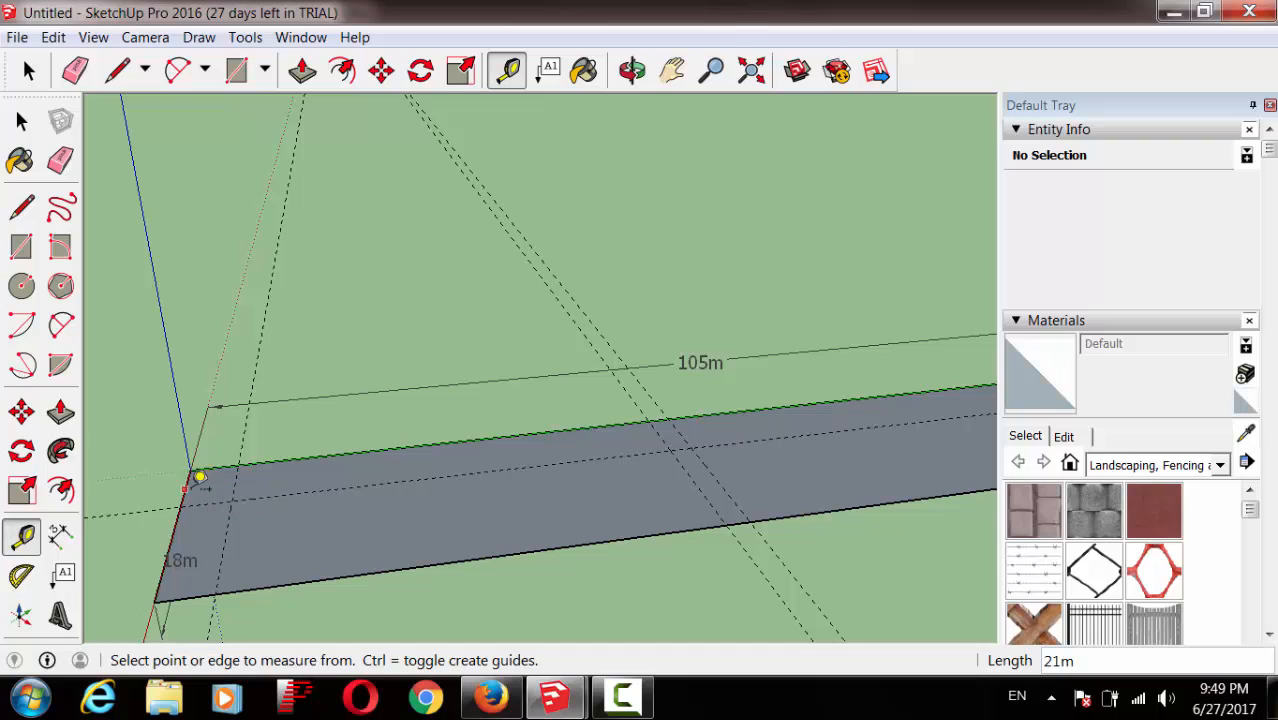
{"action": "left_click", "coordinate": [198, 476]}
{"action": "left_click", "coordinate": [567, 455]}
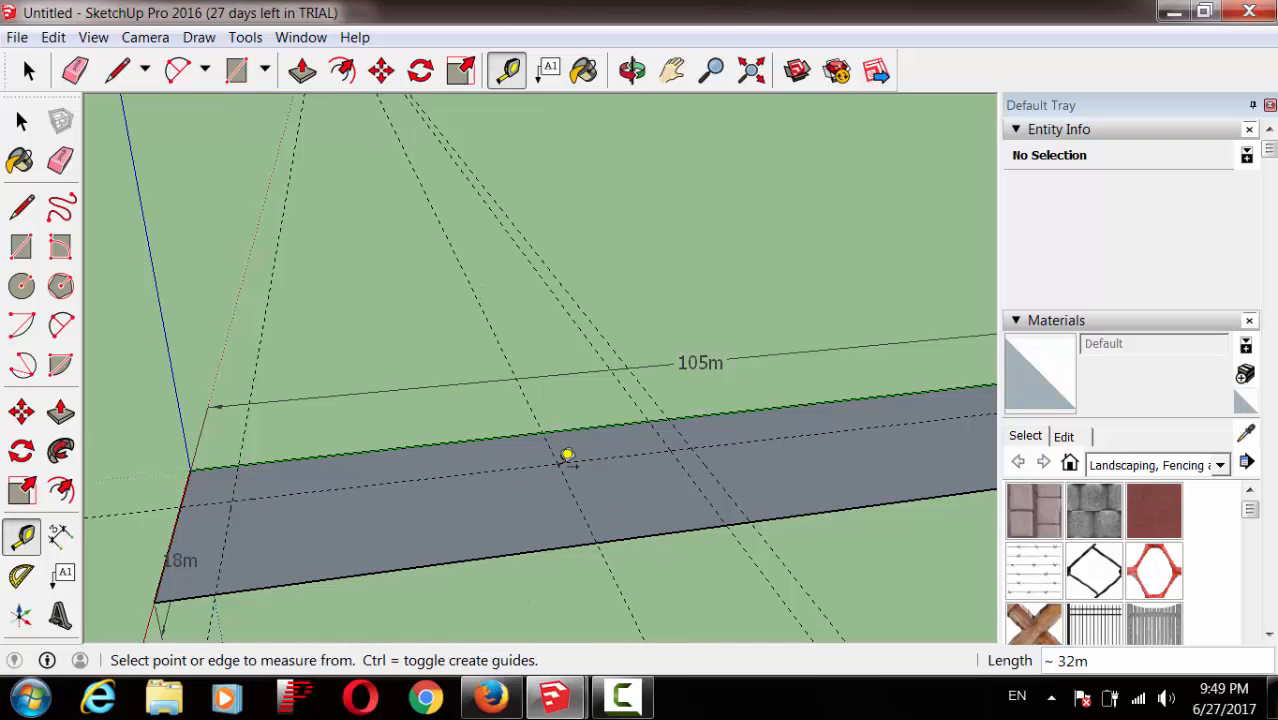
{"action": "left_click", "coordinate": [184, 494]}
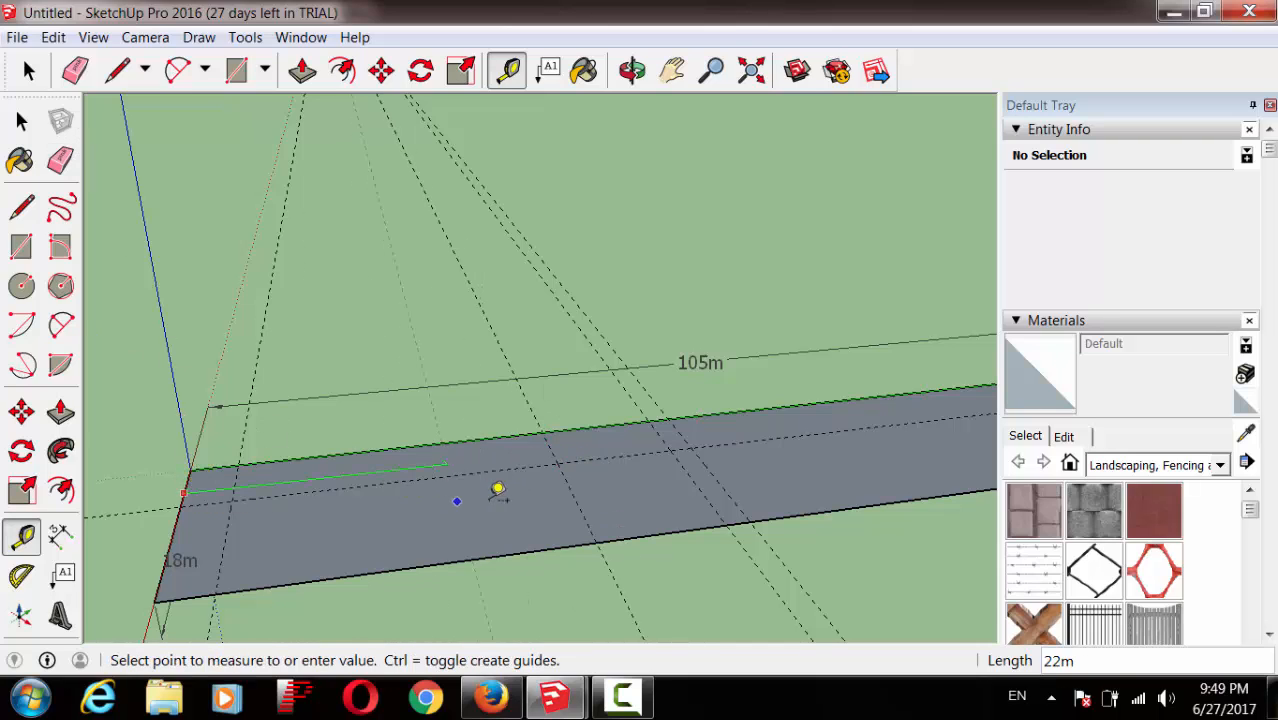
{"action": "left_click", "coordinate": [555, 466]}
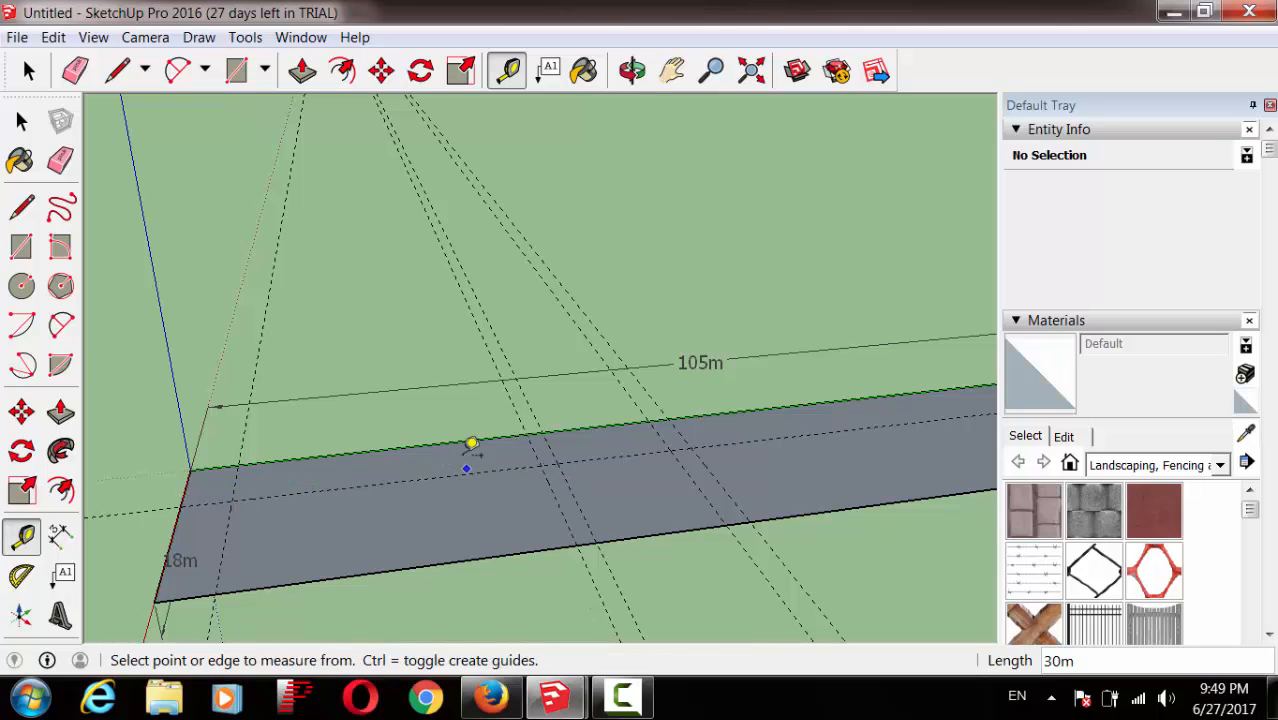
Step: Draw two 2m by 6m rectangles on the strip's back edge at the guide crossings
{"action": "left_click", "coordinate": [22, 250]}
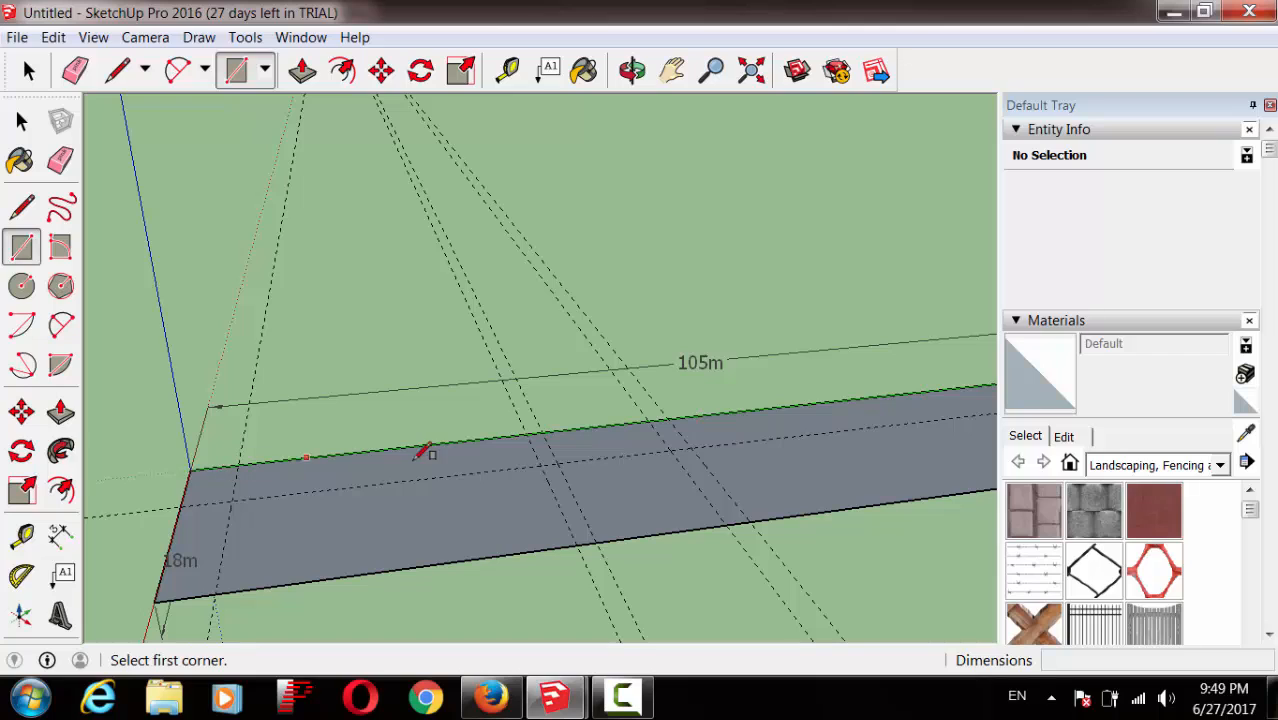
{"action": "left_click", "coordinate": [543, 434]}
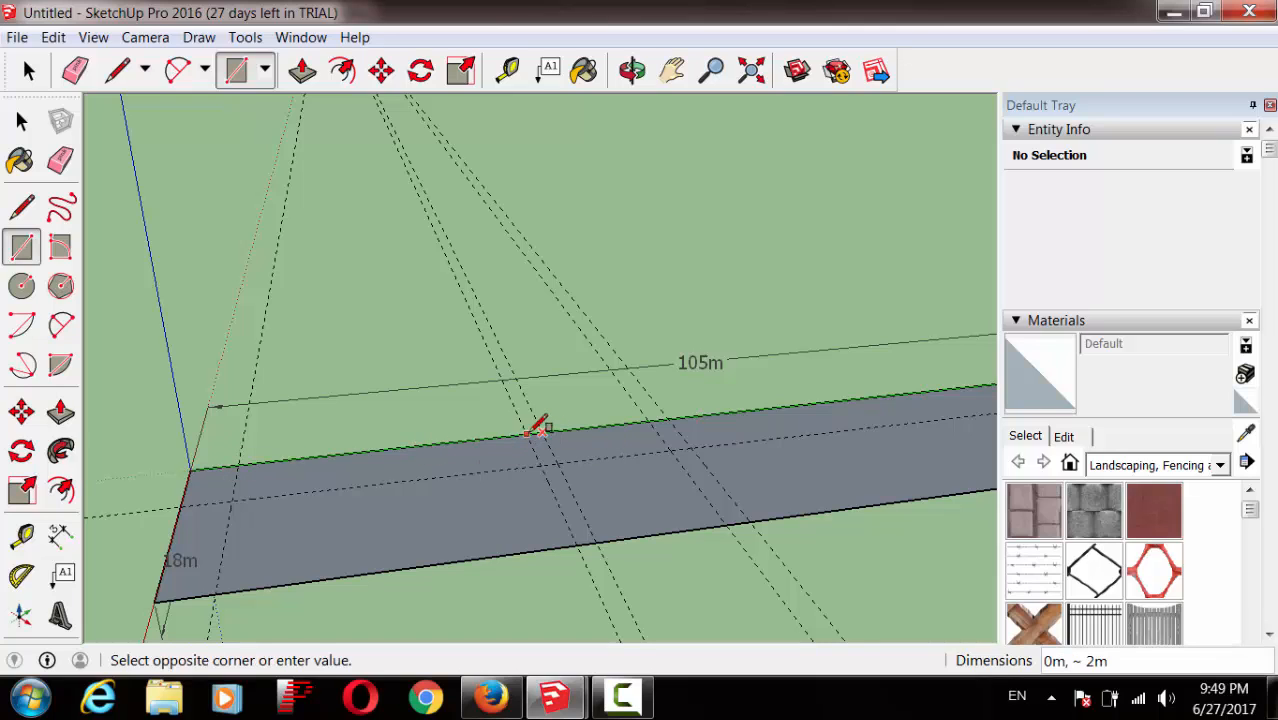
{"action": "left_click", "coordinate": [548, 457]}
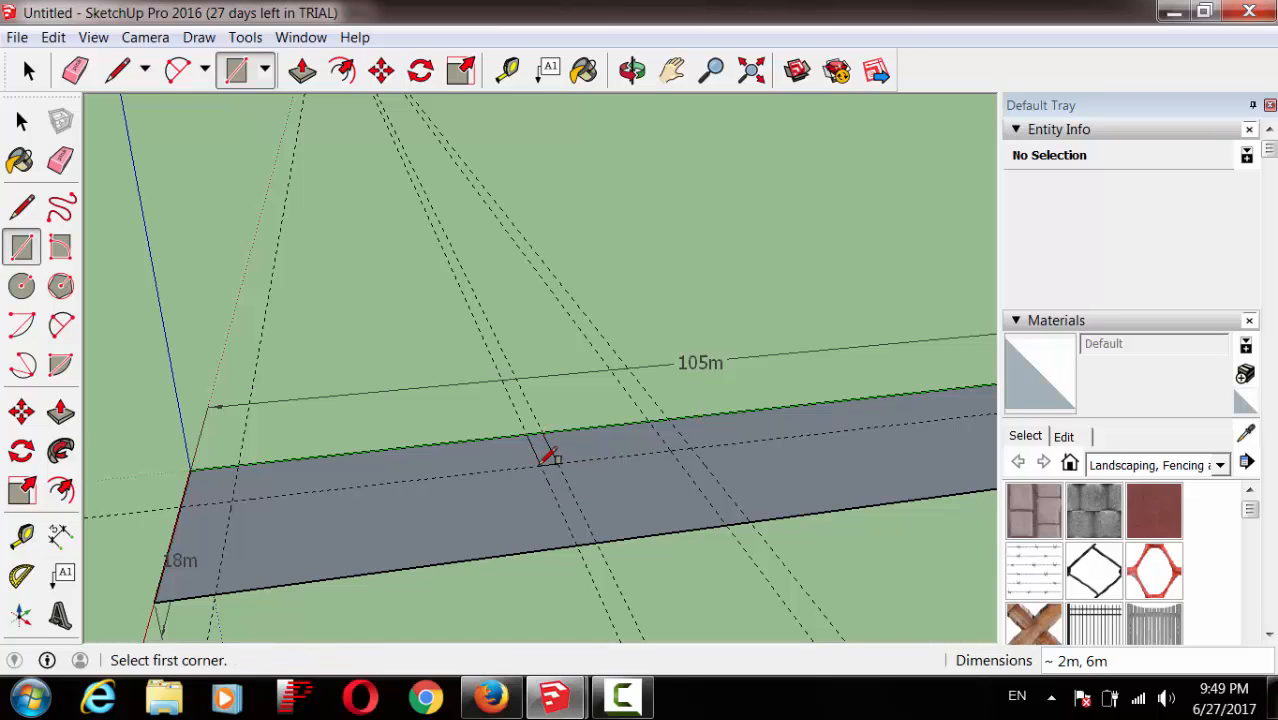
{"action": "left_click", "coordinate": [668, 415]}
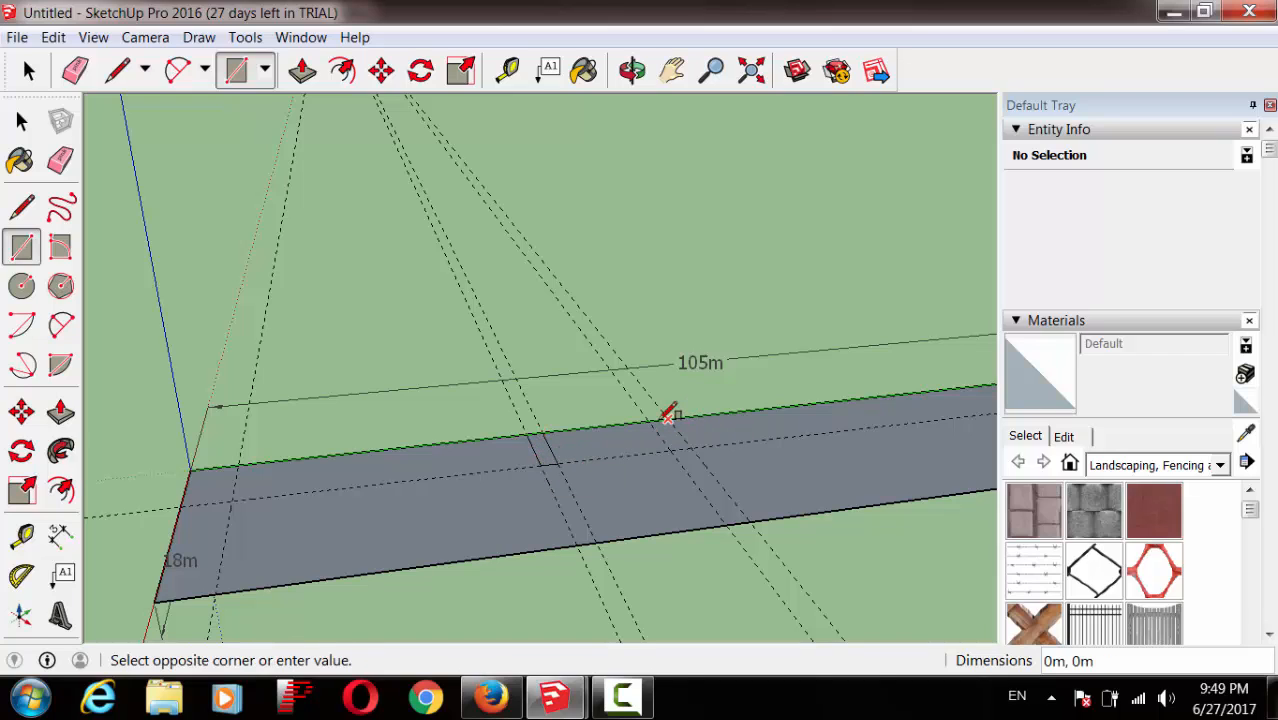
{"action": "left_click", "coordinate": [680, 447]}
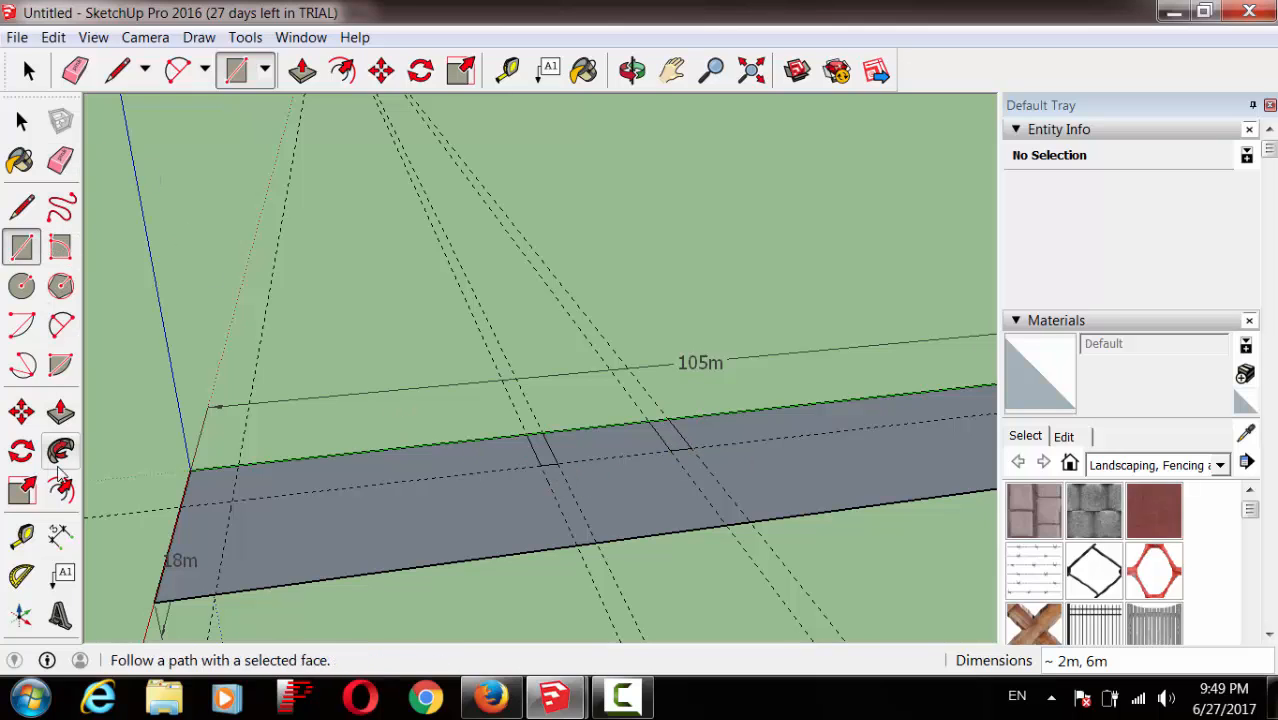
Step: Push/Pull the two rectangles upward about 7m and 8m into posts
{"action": "left_click", "coordinate": [61, 414]}
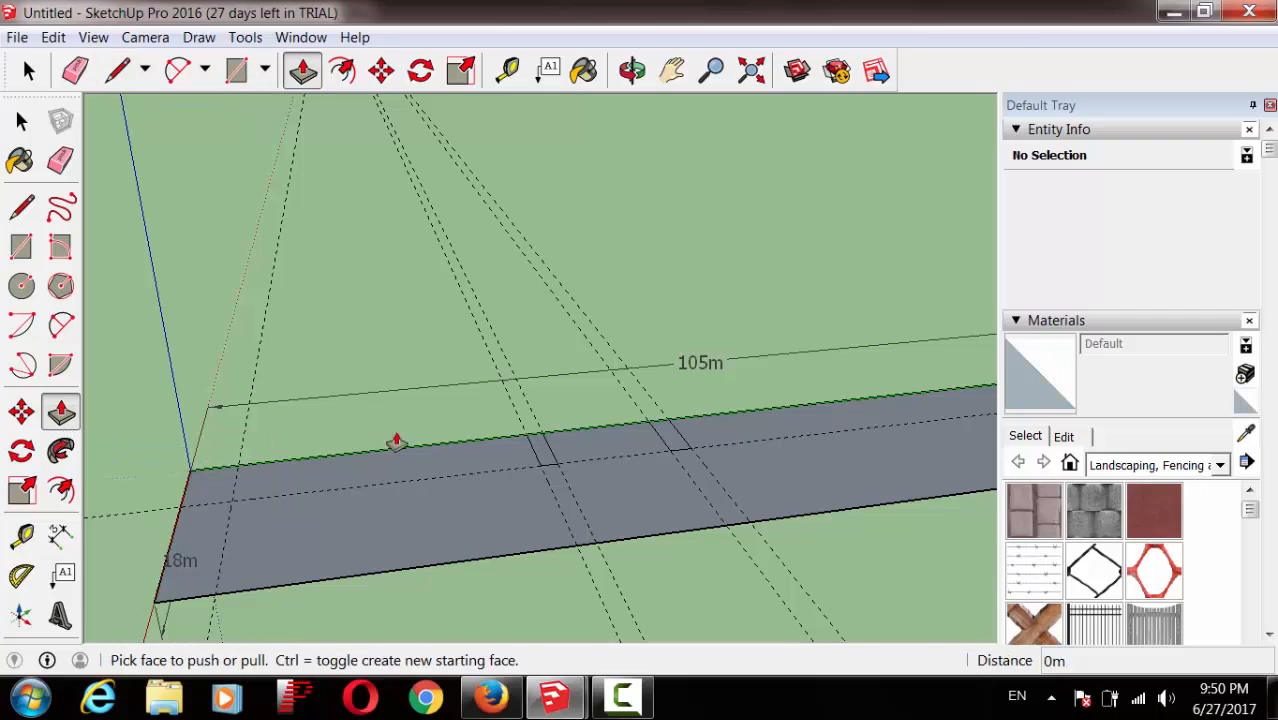
{"action": "left_click", "coordinate": [540, 447]}
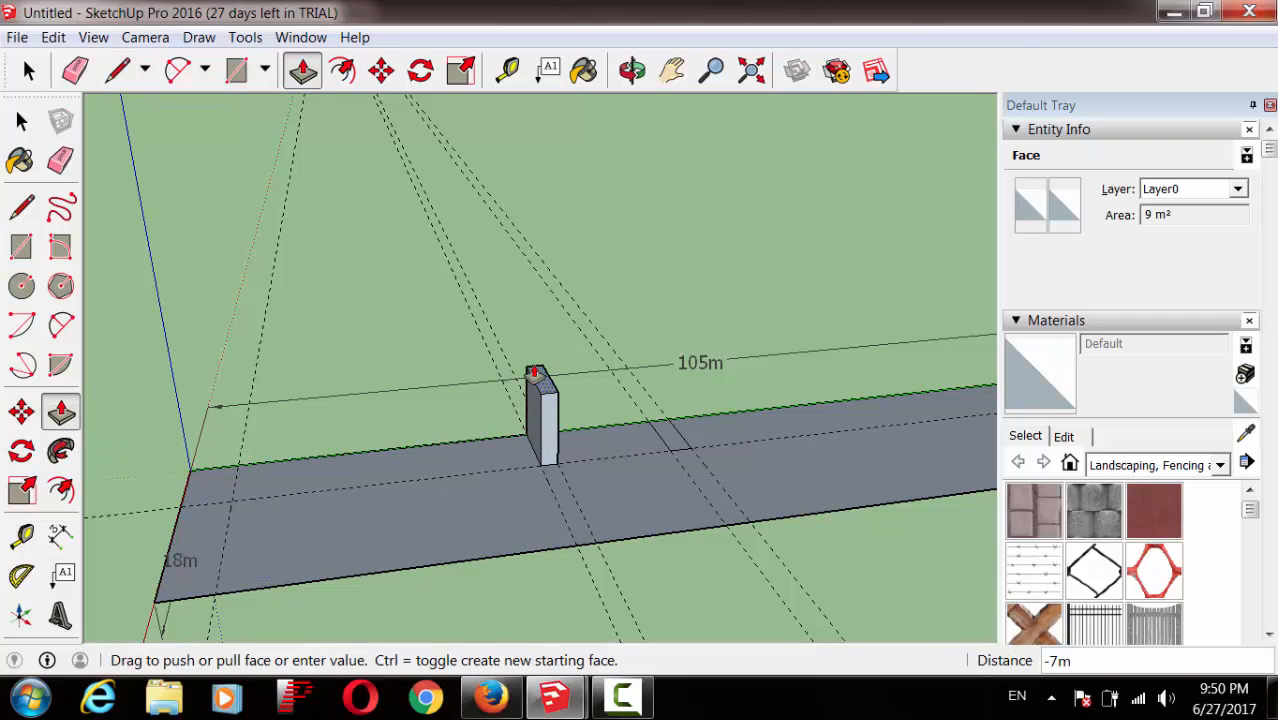
{"action": "left_click", "coordinate": [534, 370]}
{"action": "left_click", "coordinate": [676, 437]}
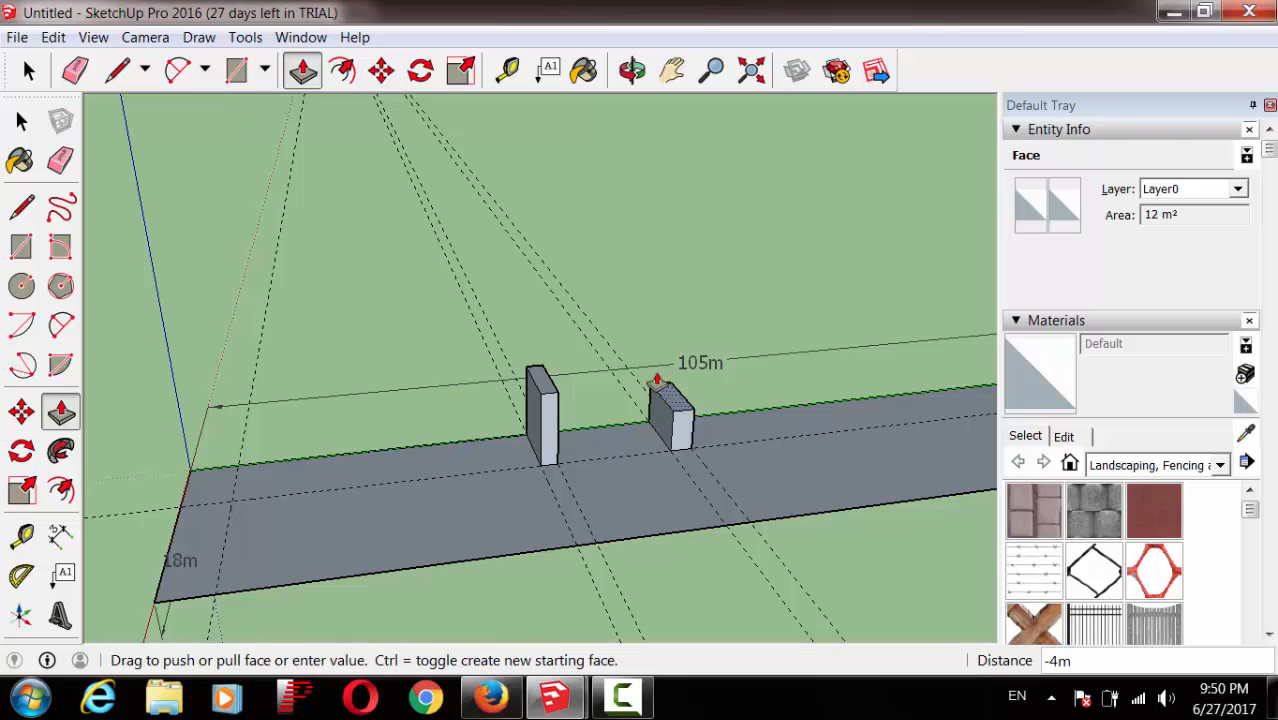
{"action": "left_click", "coordinate": [659, 354]}
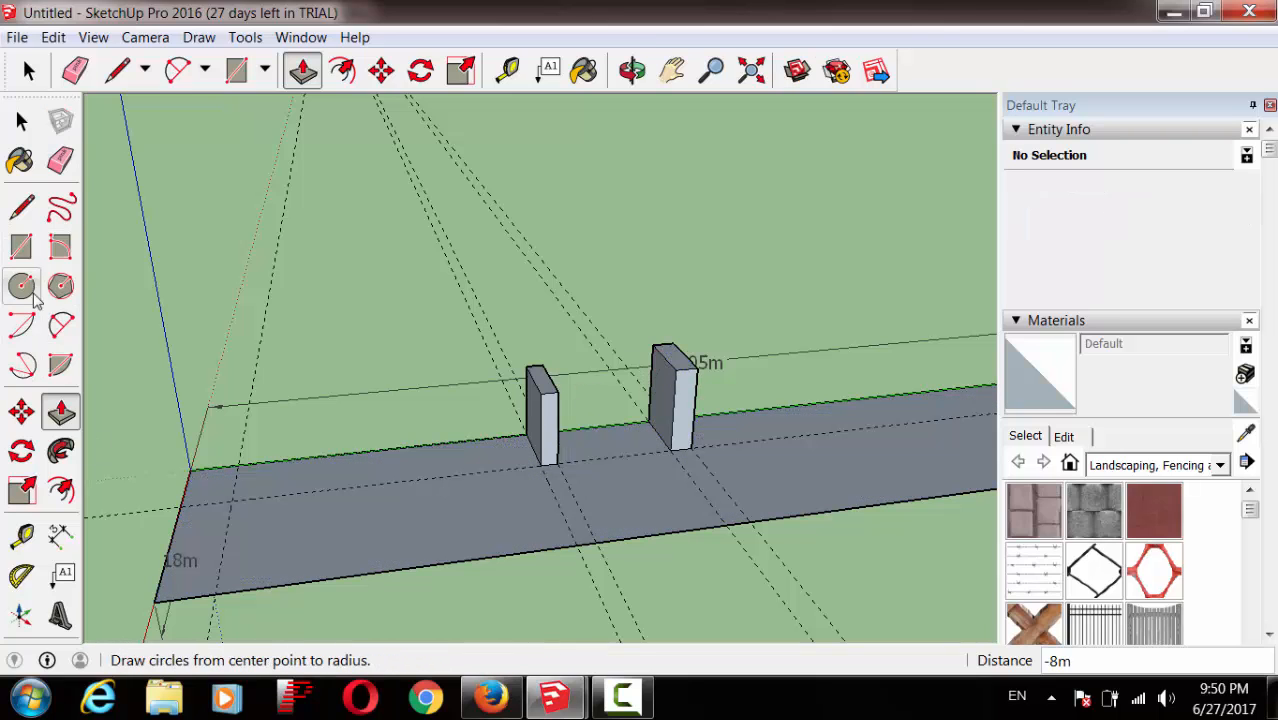
{"action": "left_click", "coordinate": [22, 247]}
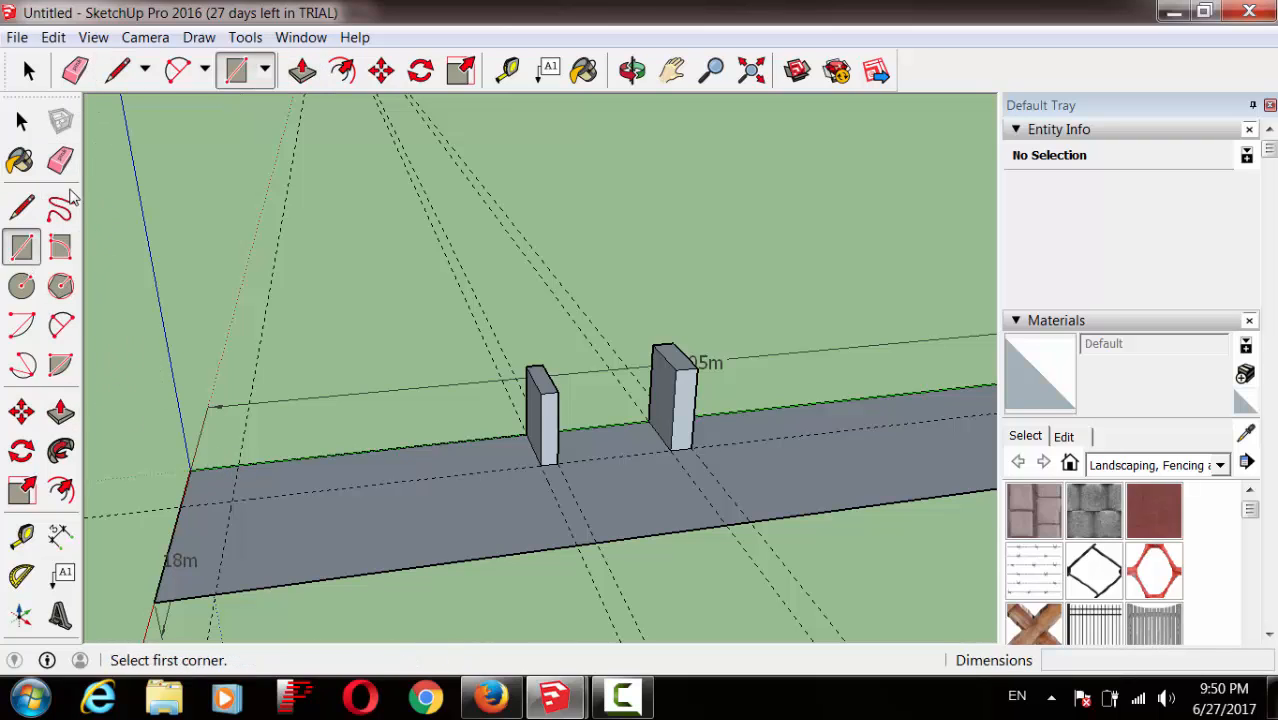
Step: Place two Tape Measure guide lines across the slab's left end
{"action": "left_click", "coordinate": [22, 537]}
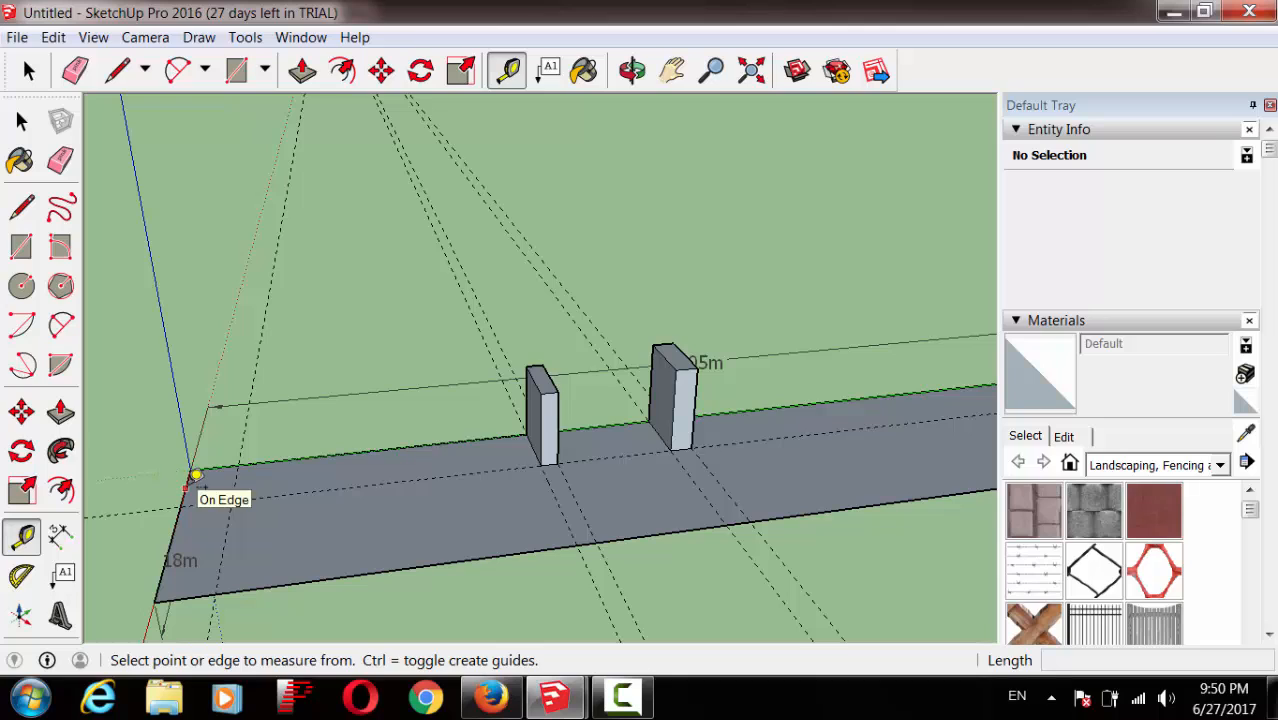
{"action": "left_click", "coordinate": [192, 471]}
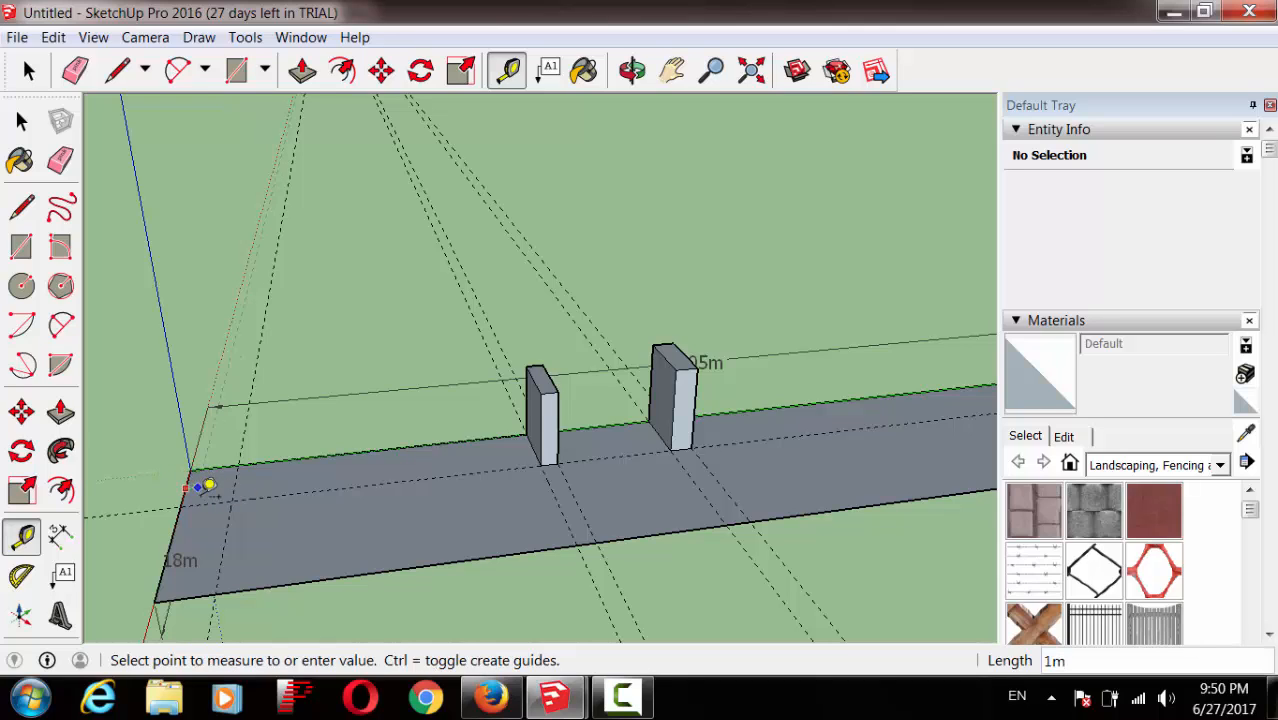
{"action": "left_click", "coordinate": [227, 489]}
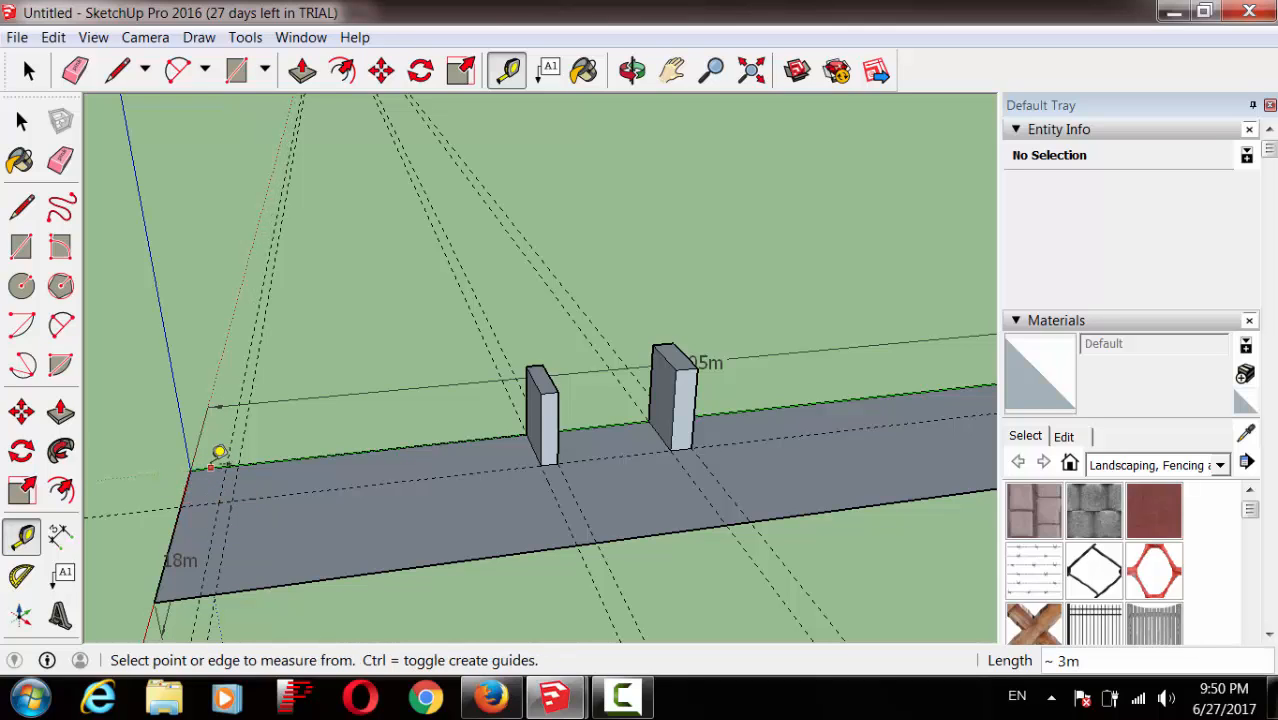
{"action": "left_click", "coordinate": [216, 458]}
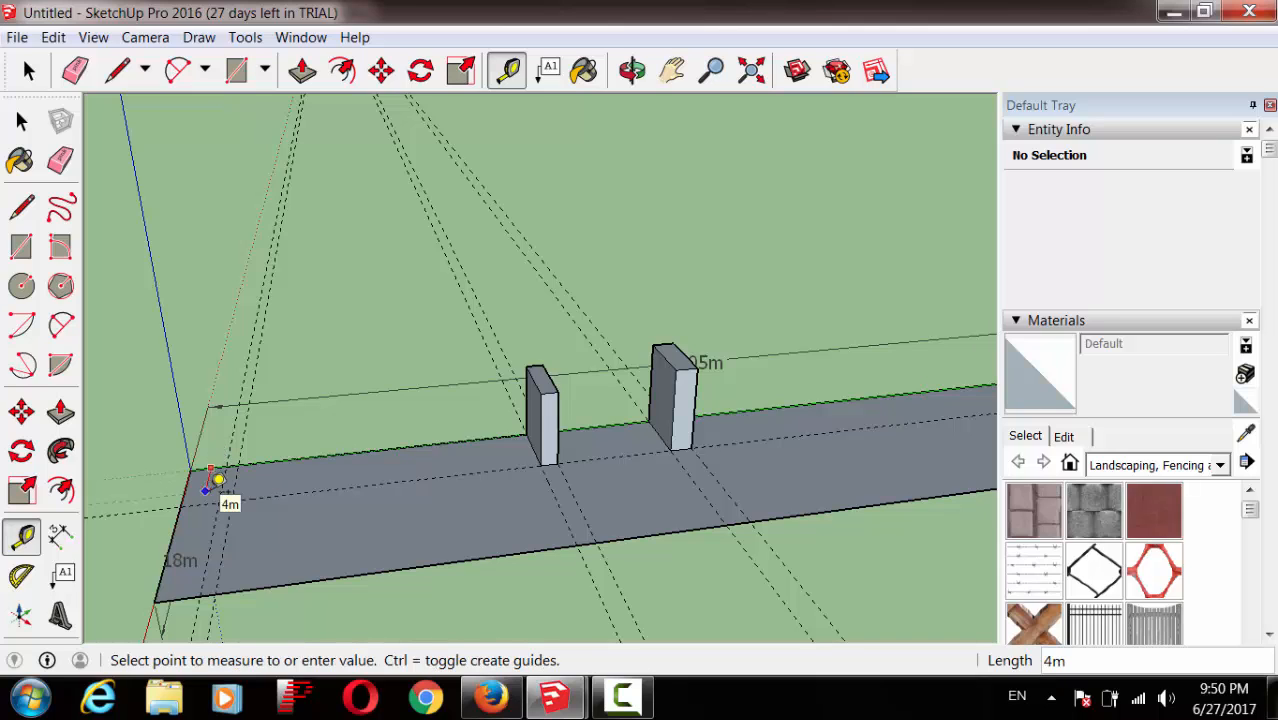
{"action": "left_click", "coordinate": [218, 480]}
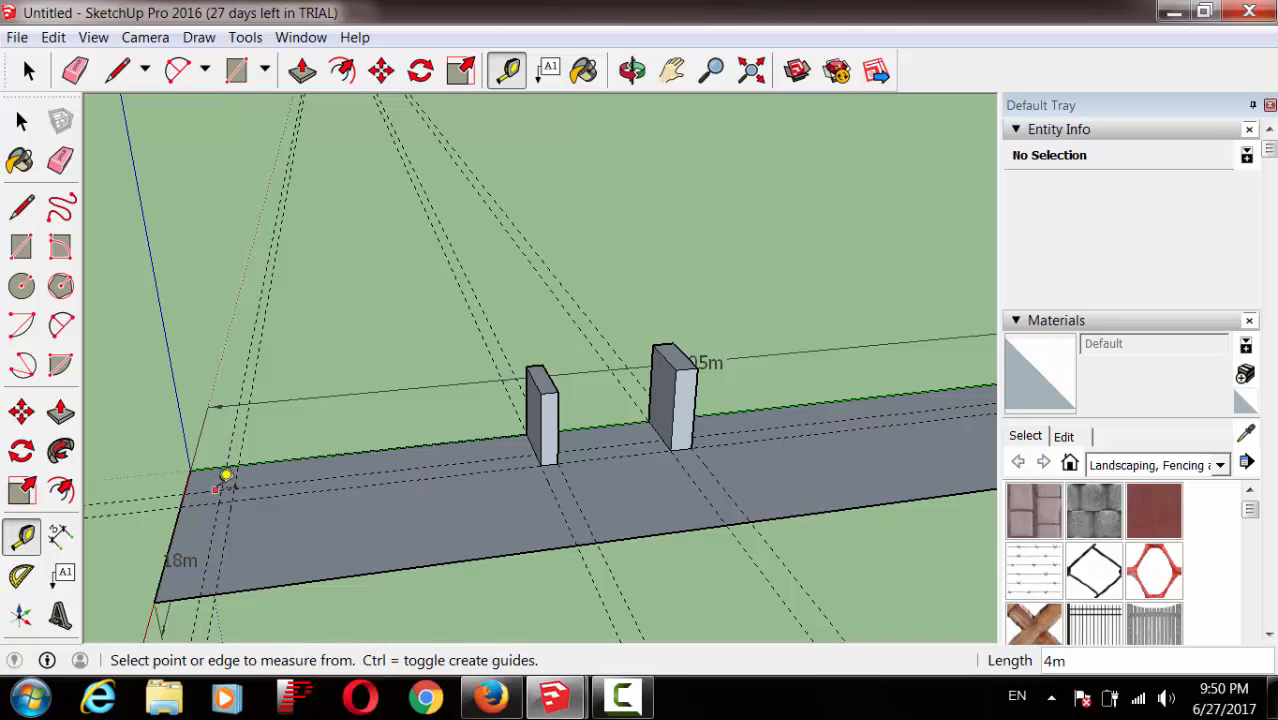
Step: Draw two thin rectangles at the slab end along the guides
{"action": "left_click", "coordinate": [22, 250]}
{"action": "left_click", "coordinate": [231, 463]}
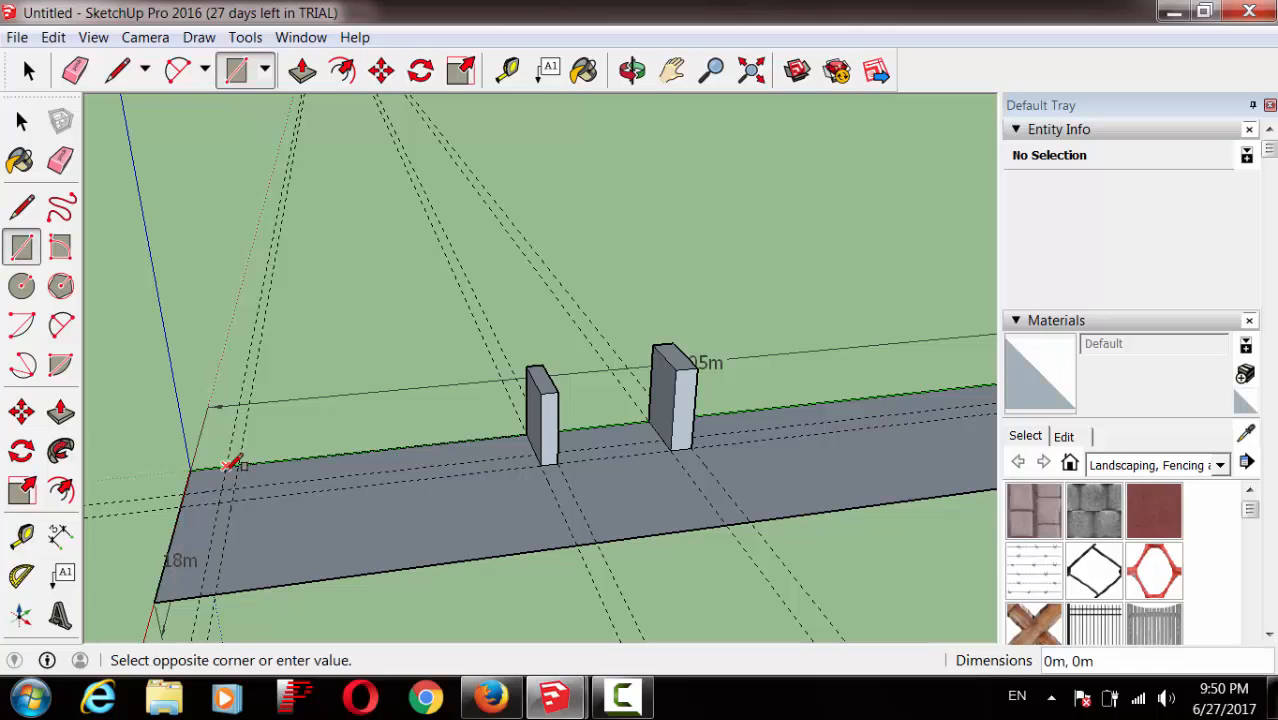
{"action": "left_click", "coordinate": [233, 487]}
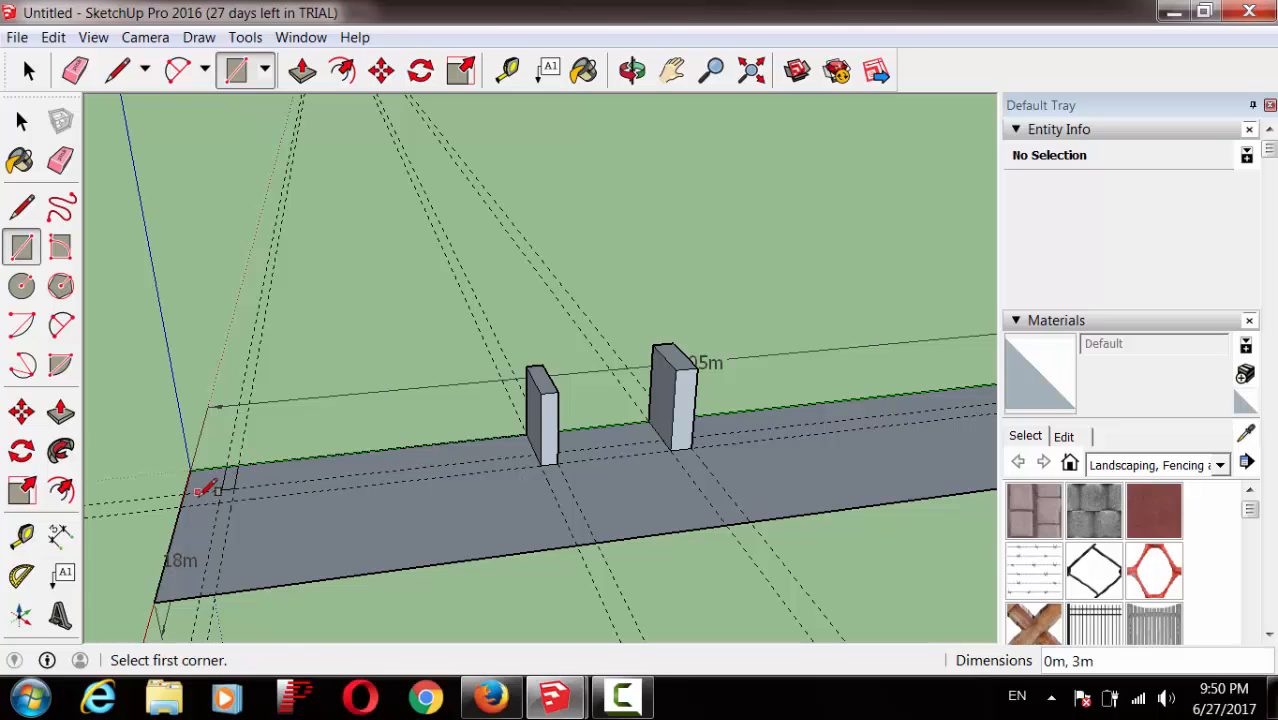
{"action": "left_click", "coordinate": [194, 479]}
{"action": "left_click", "coordinate": [228, 485]}
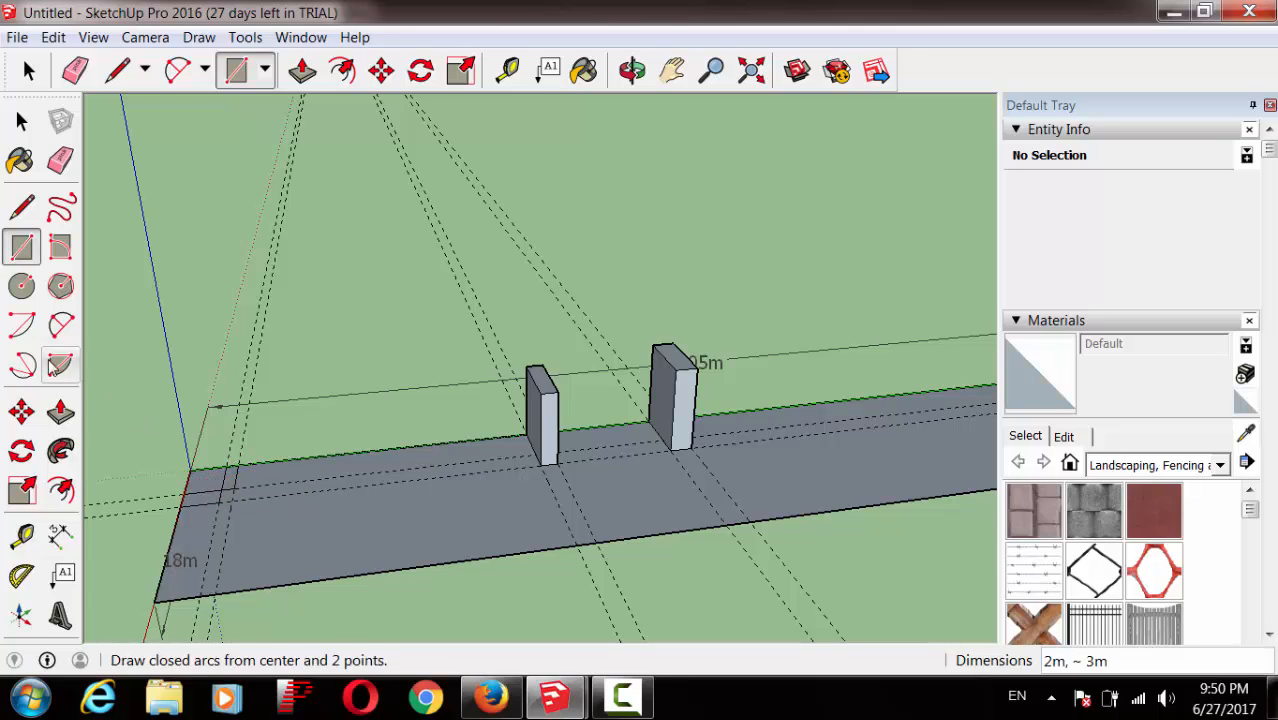
Step: Push/Pull both rectangles up into tall blocks, then bring up the Untitled1.skp house model
{"action": "left_click", "coordinate": [60, 410]}
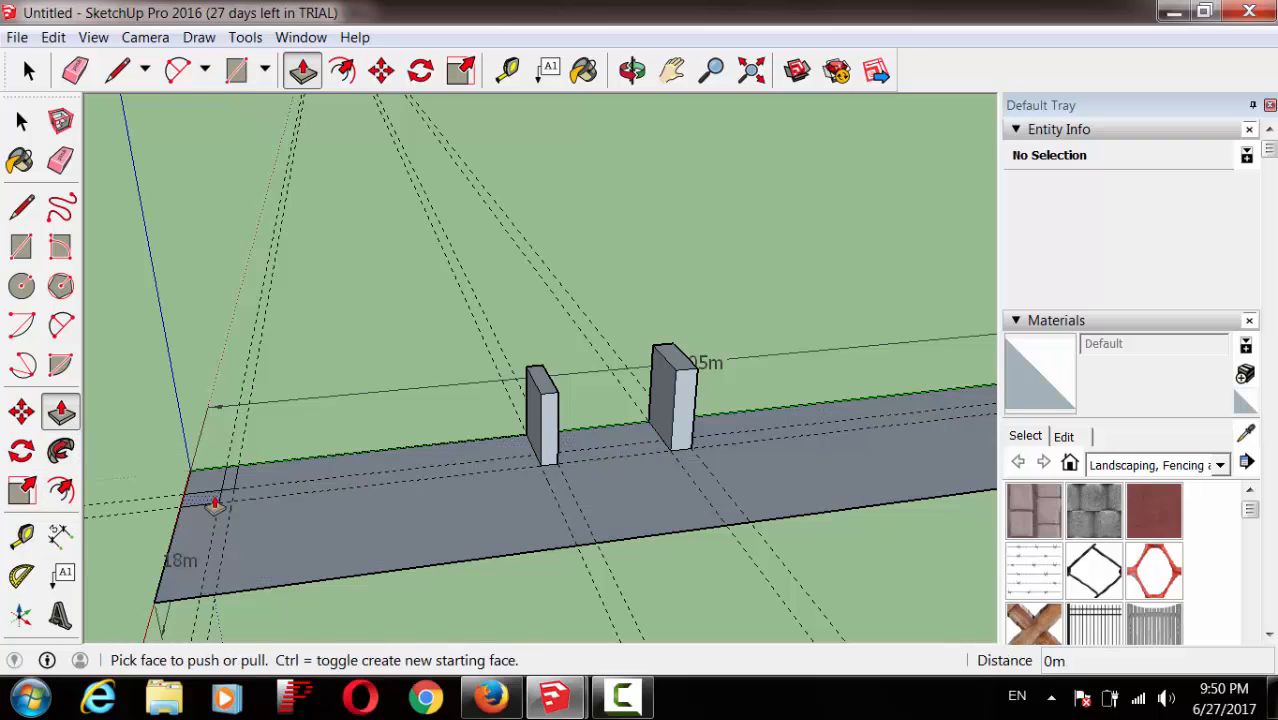
{"action": "left_click_drag", "start_coordinate": [207, 495], "coordinate": [188, 428]}
{"action": "left_click_drag", "start_coordinate": [228, 480], "coordinate": [210, 418]}
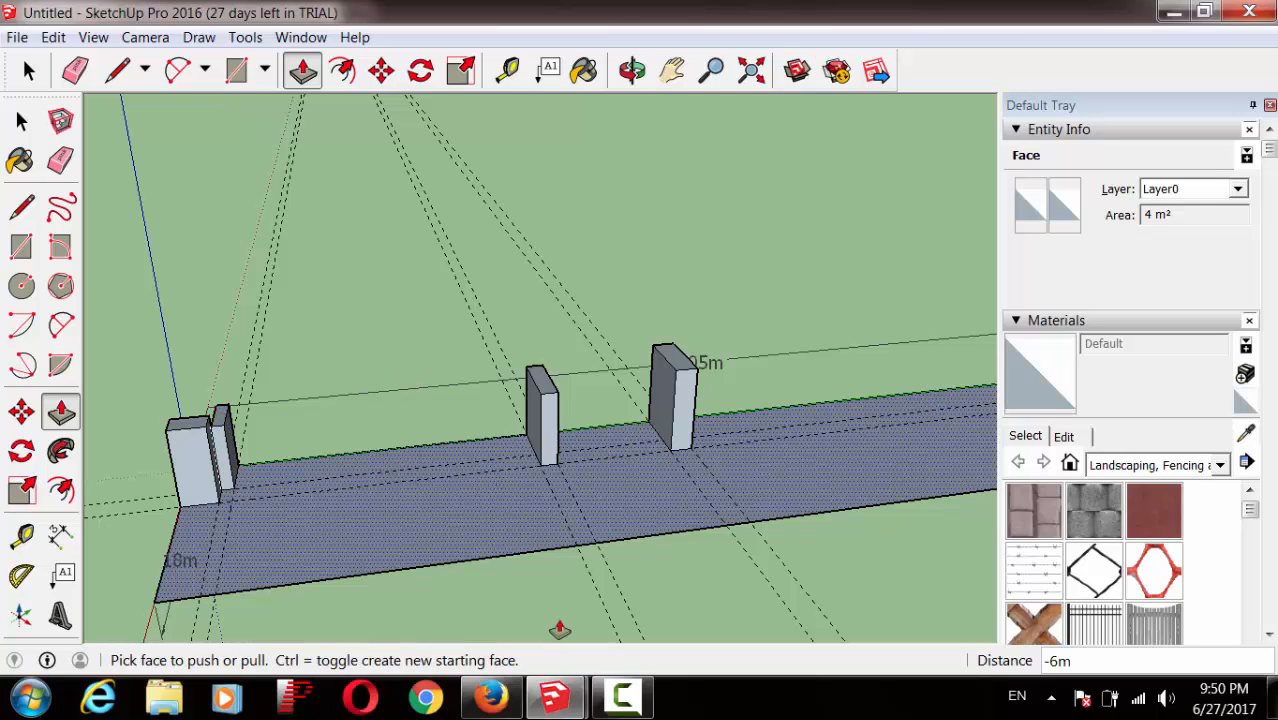
{"action": "mouse_move", "coordinate": [560, 697]}
{"action": "left_click", "coordinate": [483, 590]}
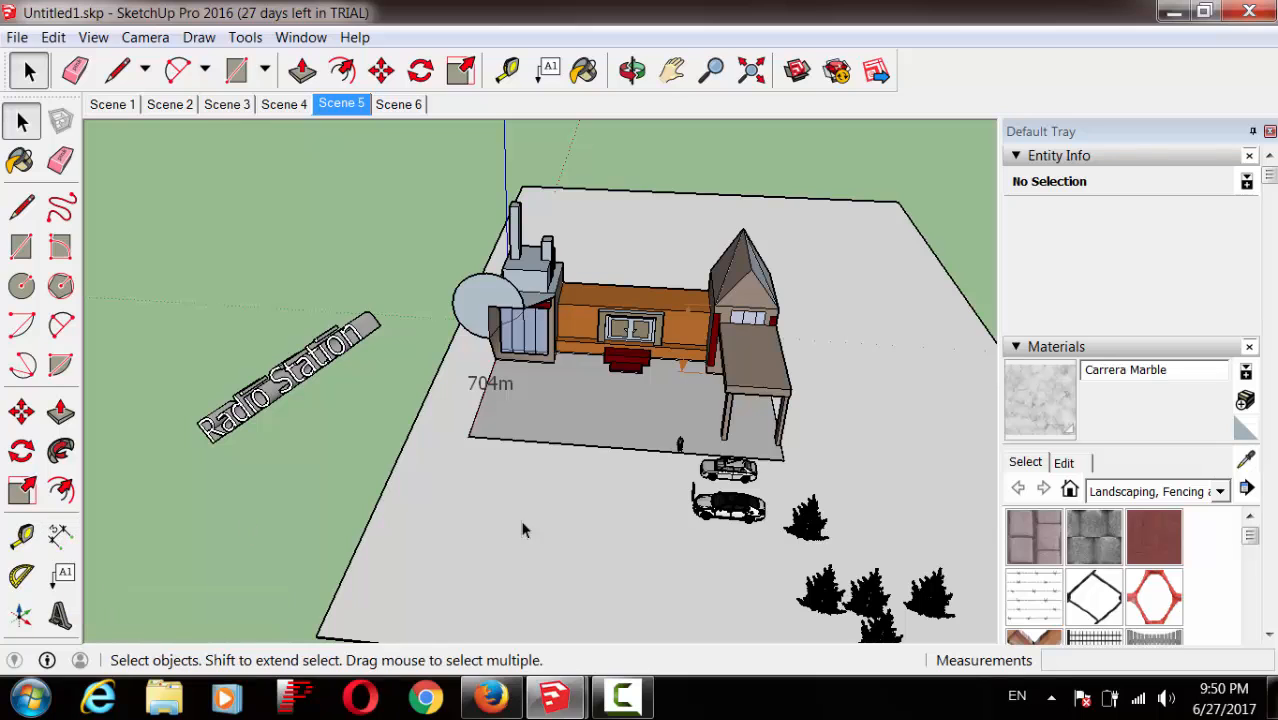
Step: Return to the untitled fence model with its slab, posts and end blocks
{"action": "mouse_move", "coordinate": [566, 704]}
{"action": "left_click", "coordinate": [645, 600]}
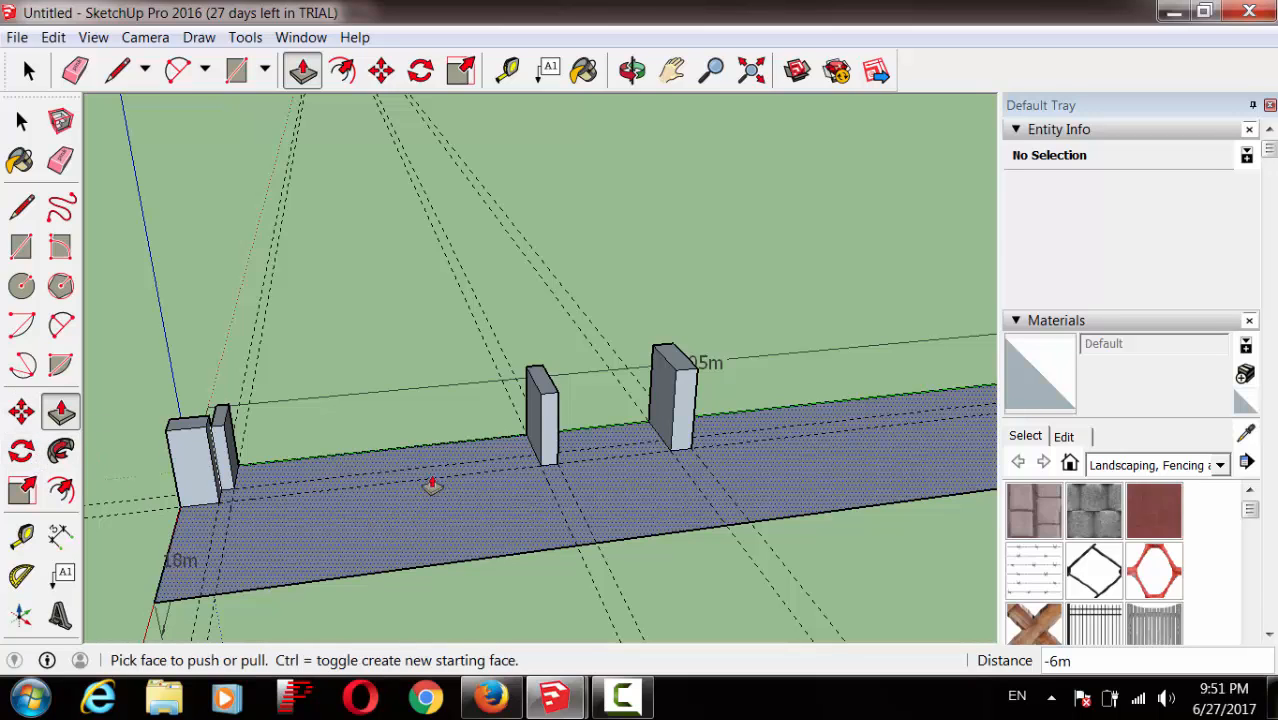
Step: Draw a 38m x 9m rectangle on the ground beyond the posts and select it
{"action": "left_click", "coordinate": [21, 246]}
{"action": "left_click", "coordinate": [384, 233]}
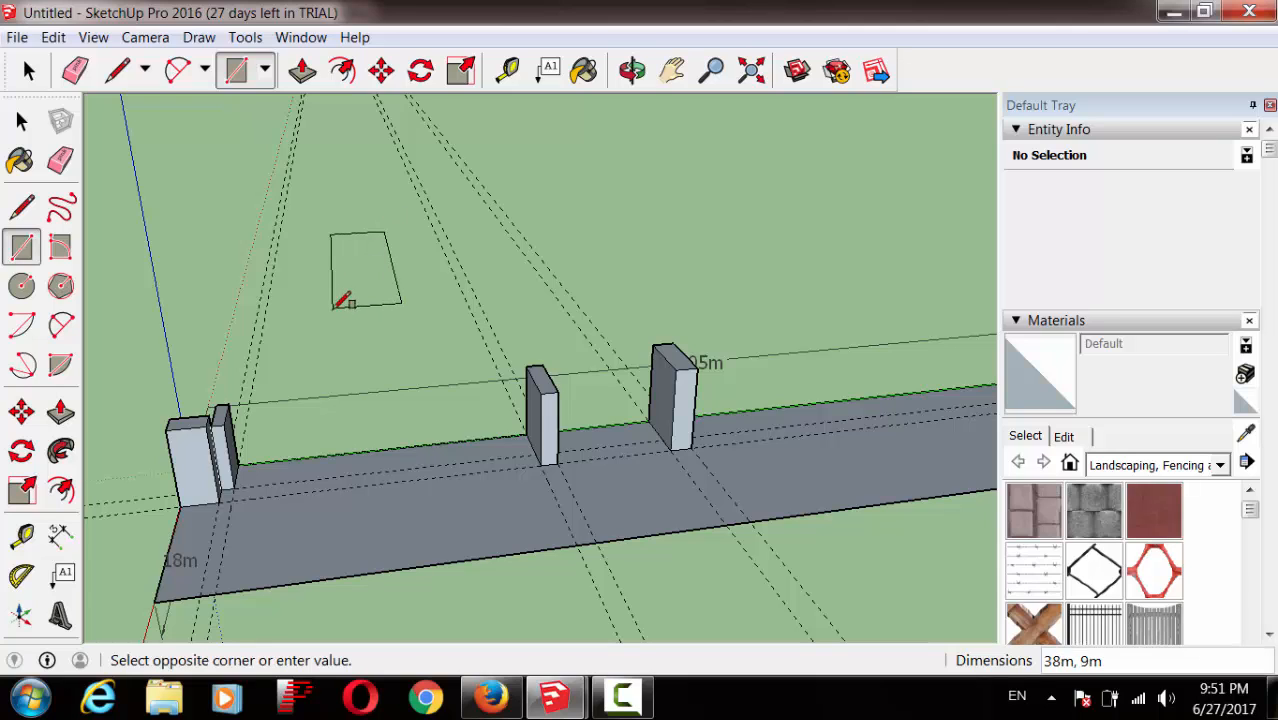
{"action": "left_click", "coordinate": [332, 308]}
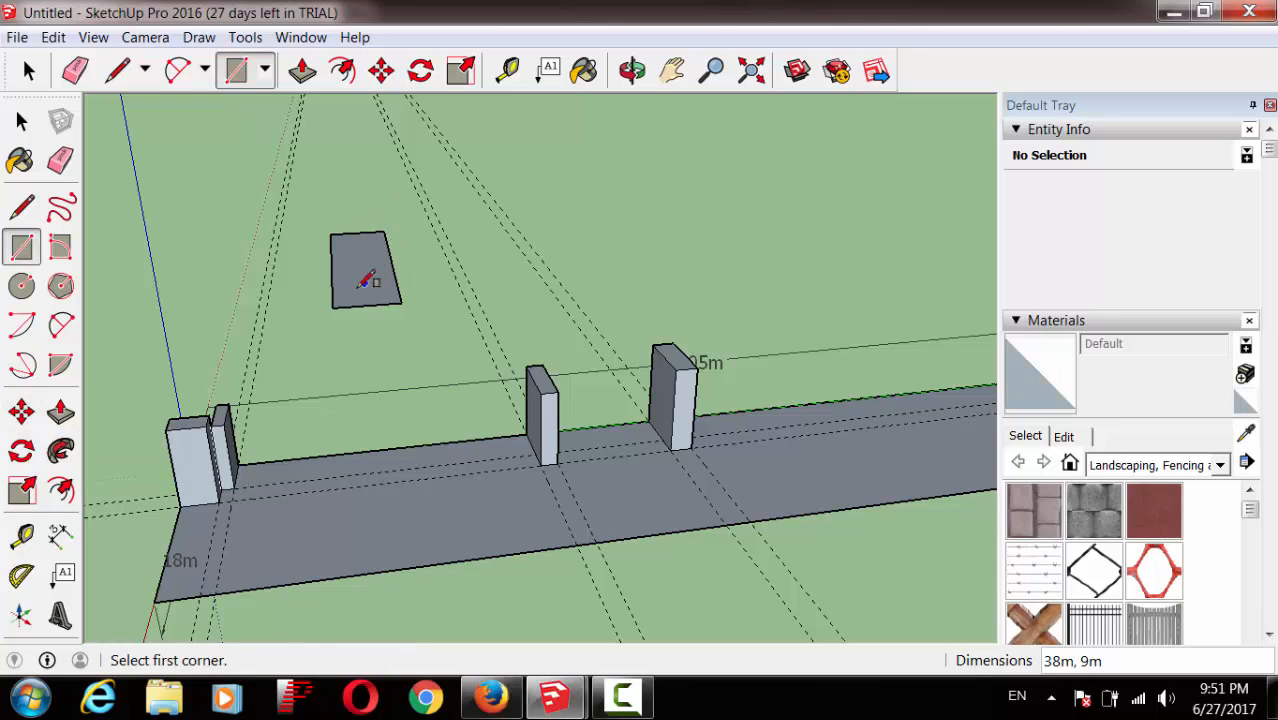
{"action": "left_click", "coordinate": [23, 412]}
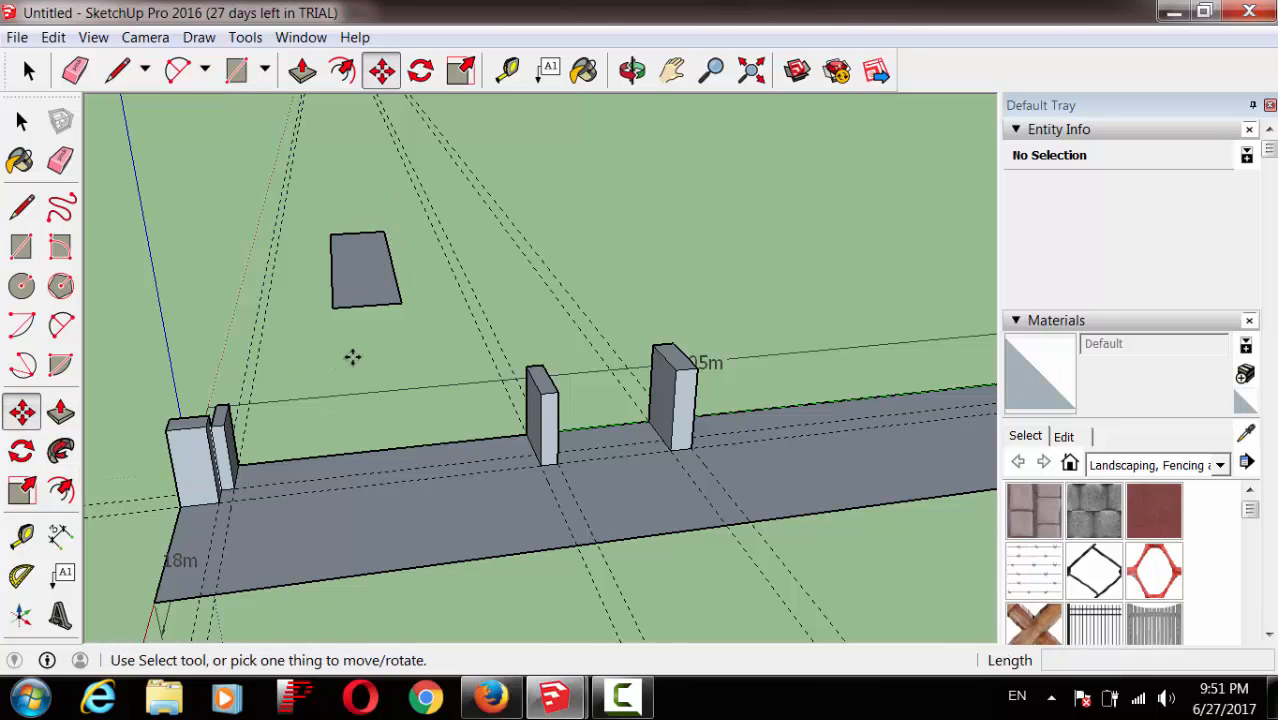
{"action": "left_click", "coordinate": [22, 121]}
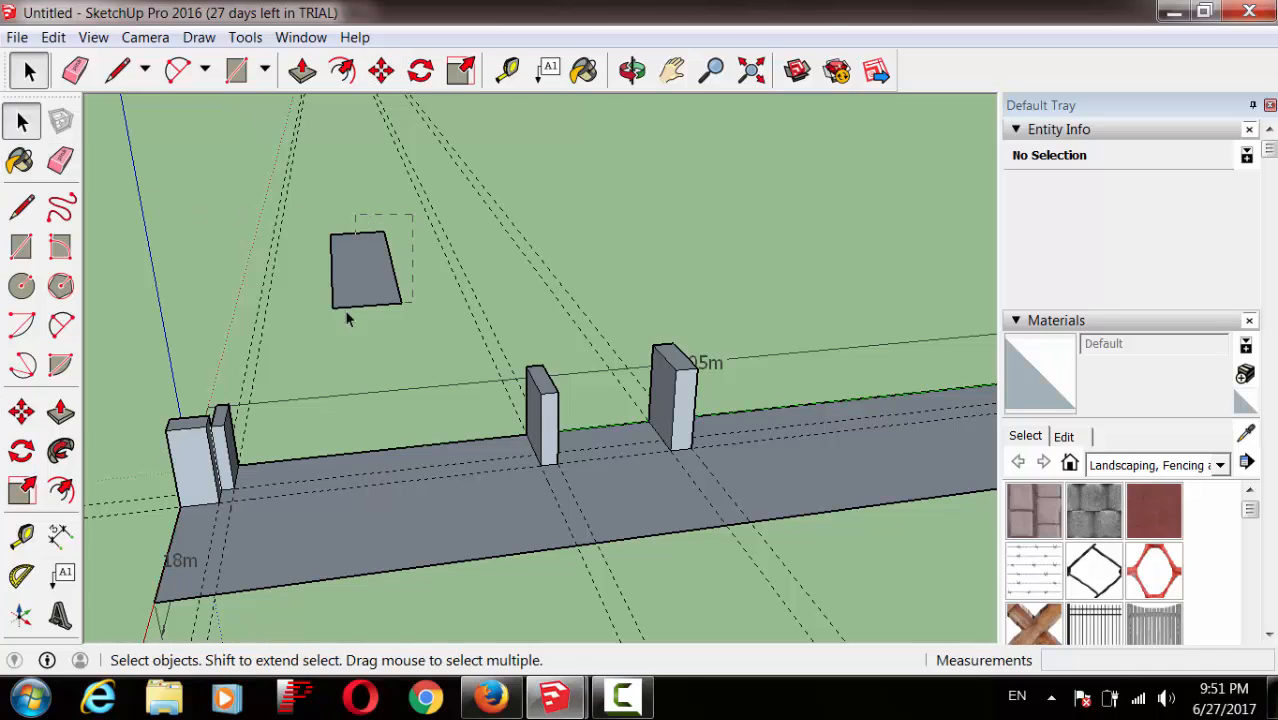
{"action": "left_click_drag", "start_coordinate": [306, 353], "coordinate": [305, 352]}
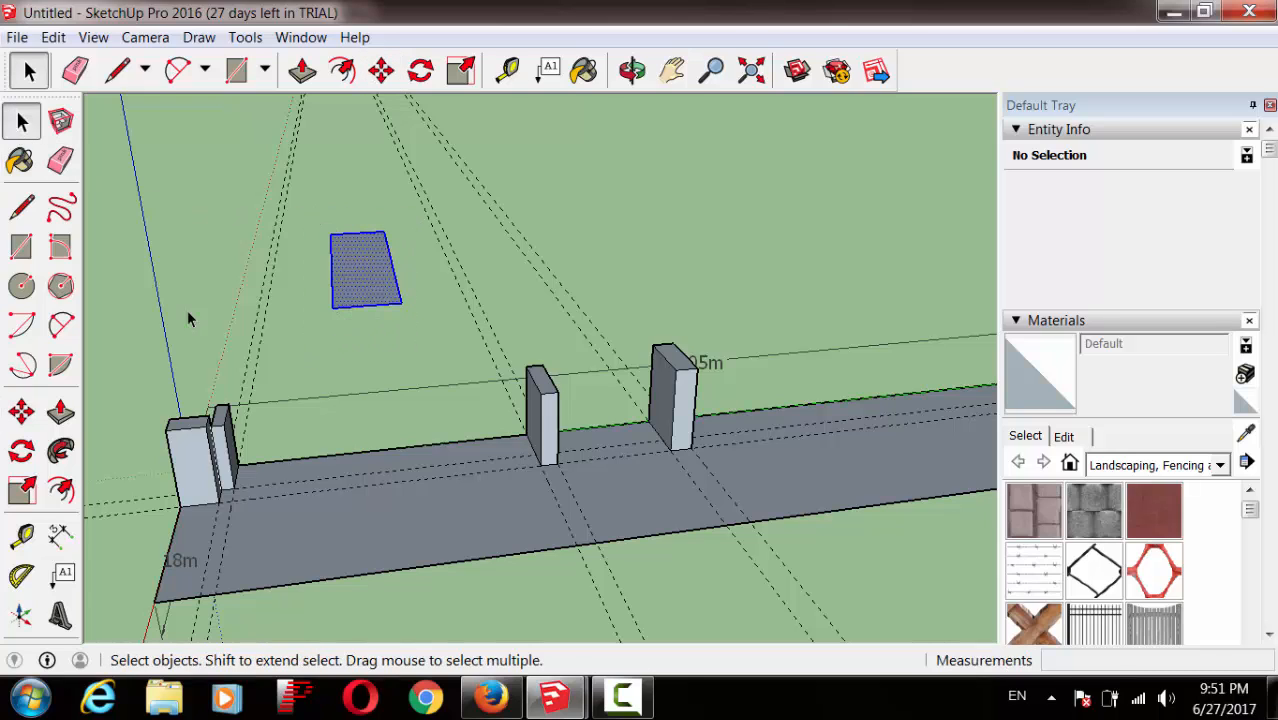
Step: Copy the rectangle three times to the right along the green axis using Move with Ctrl
{"action": "left_click", "coordinate": [24, 413]}
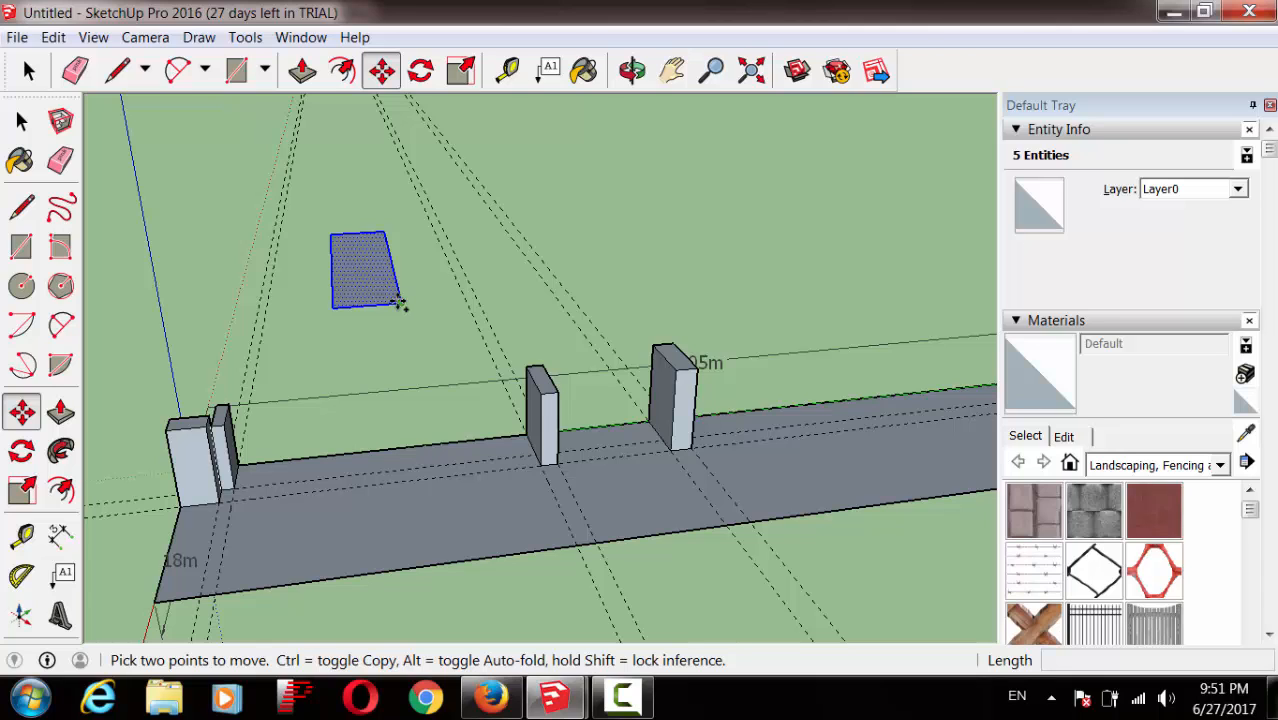
{"action": "key", "text": "ctrl"}
{"action": "left_click", "coordinate": [400, 303]}
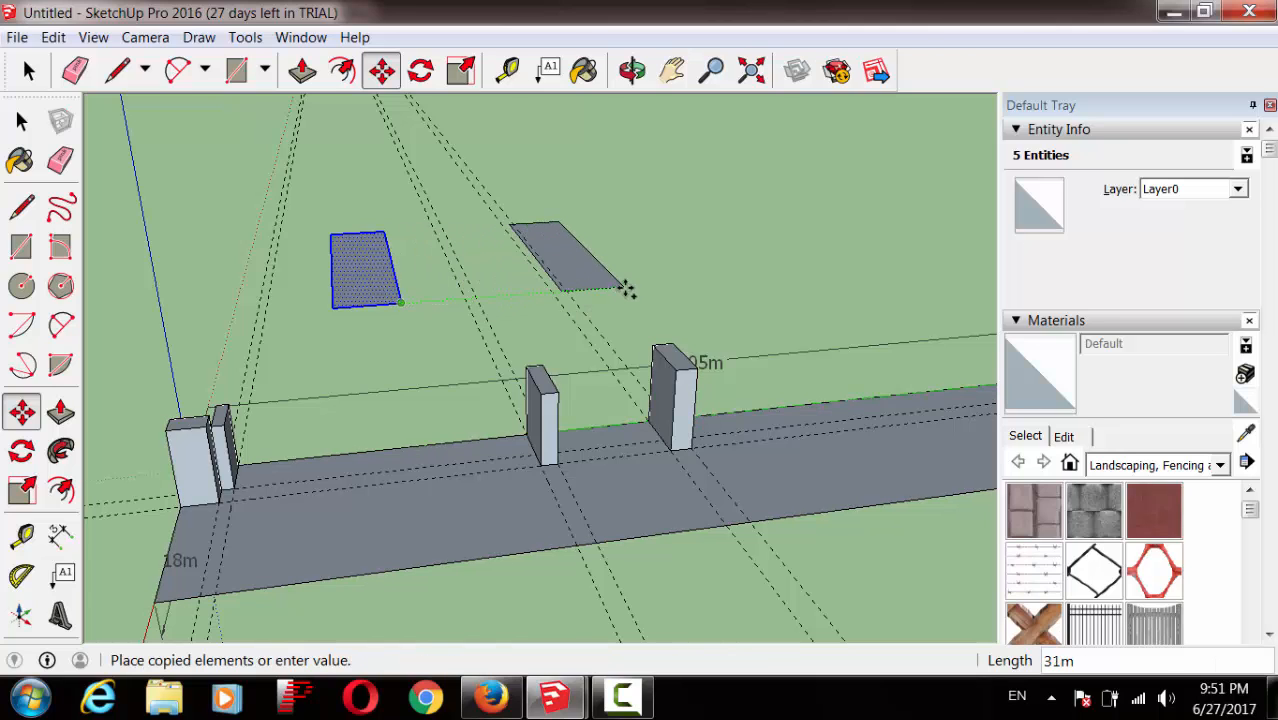
{"action": "left_click", "coordinate": [651, 286]}
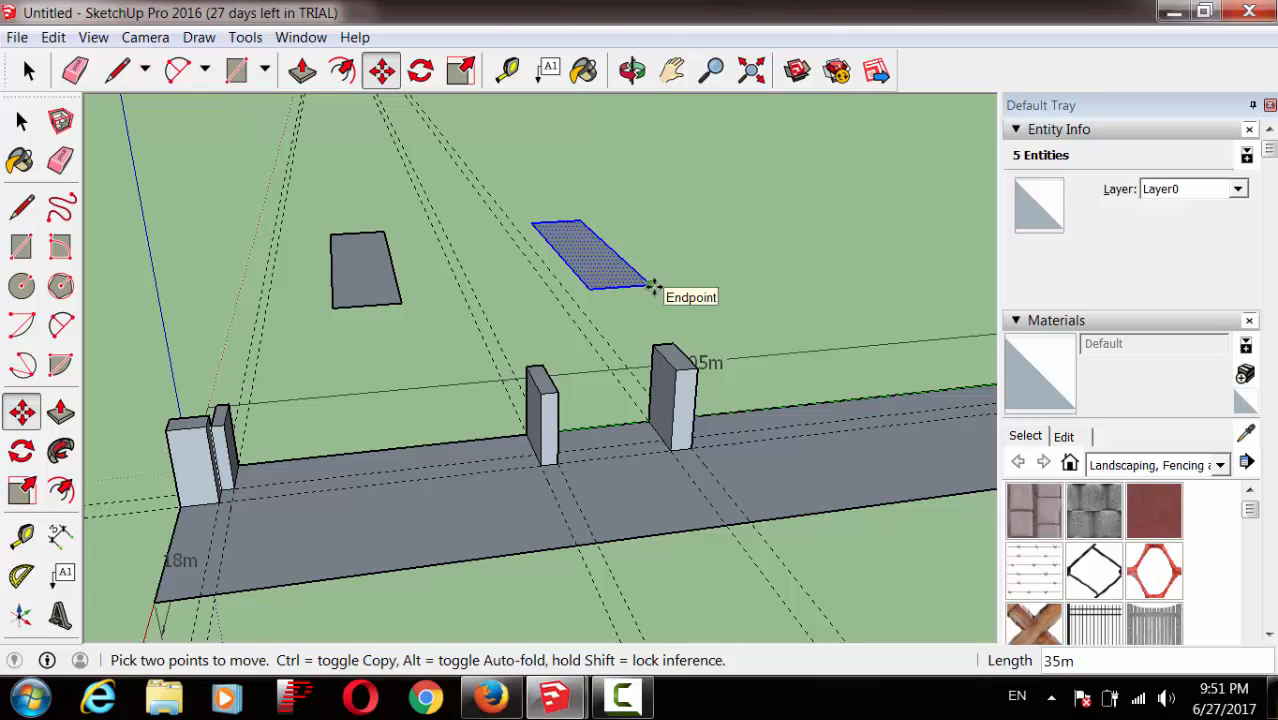
{"action": "key", "text": "ctrl"}
{"action": "left_click", "coordinate": [654, 286]}
{"action": "left_click", "coordinate": [654, 286]}
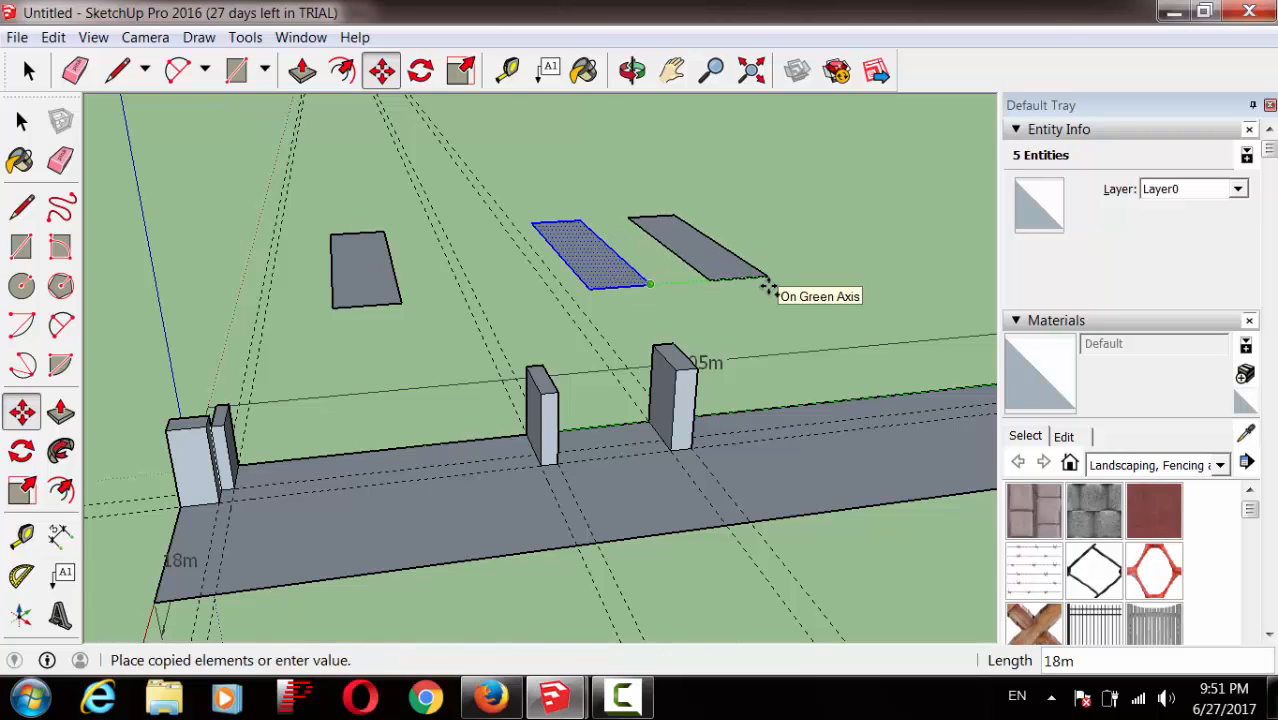
{"action": "left_click", "coordinate": [766, 277]}
{"action": "left_click", "coordinate": [766, 277]}
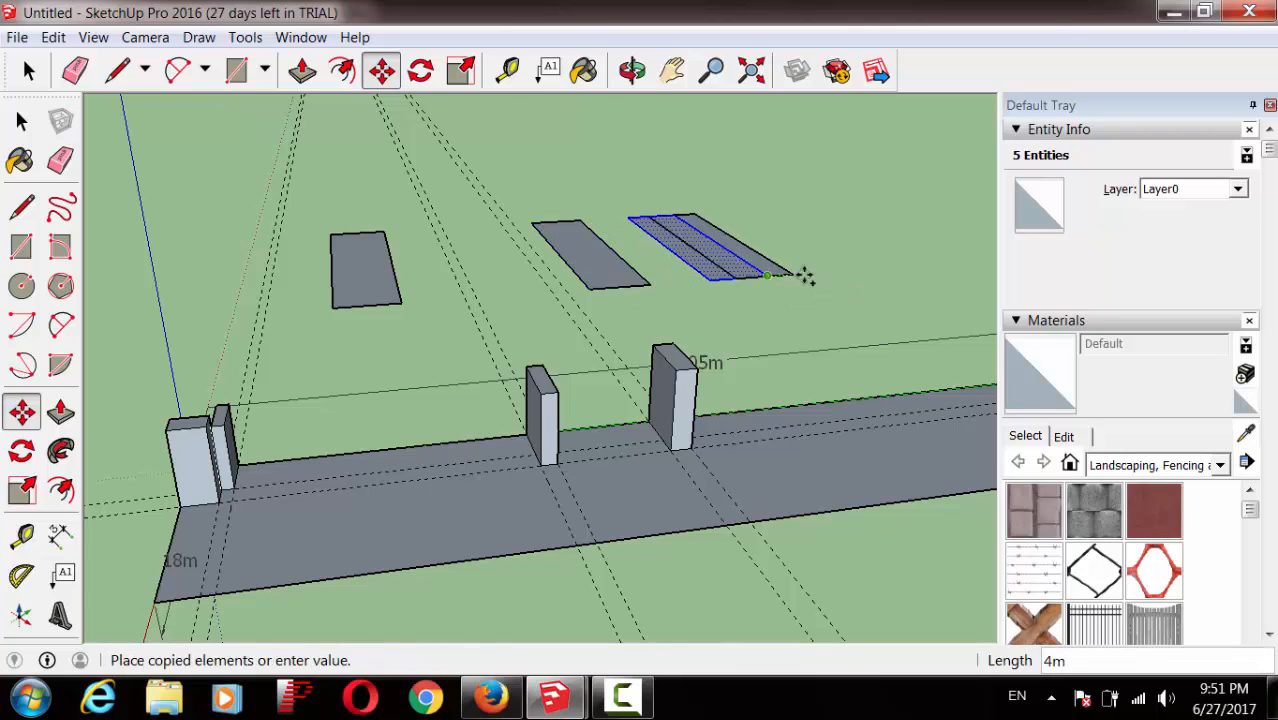
{"action": "left_click", "coordinate": [827, 285]}
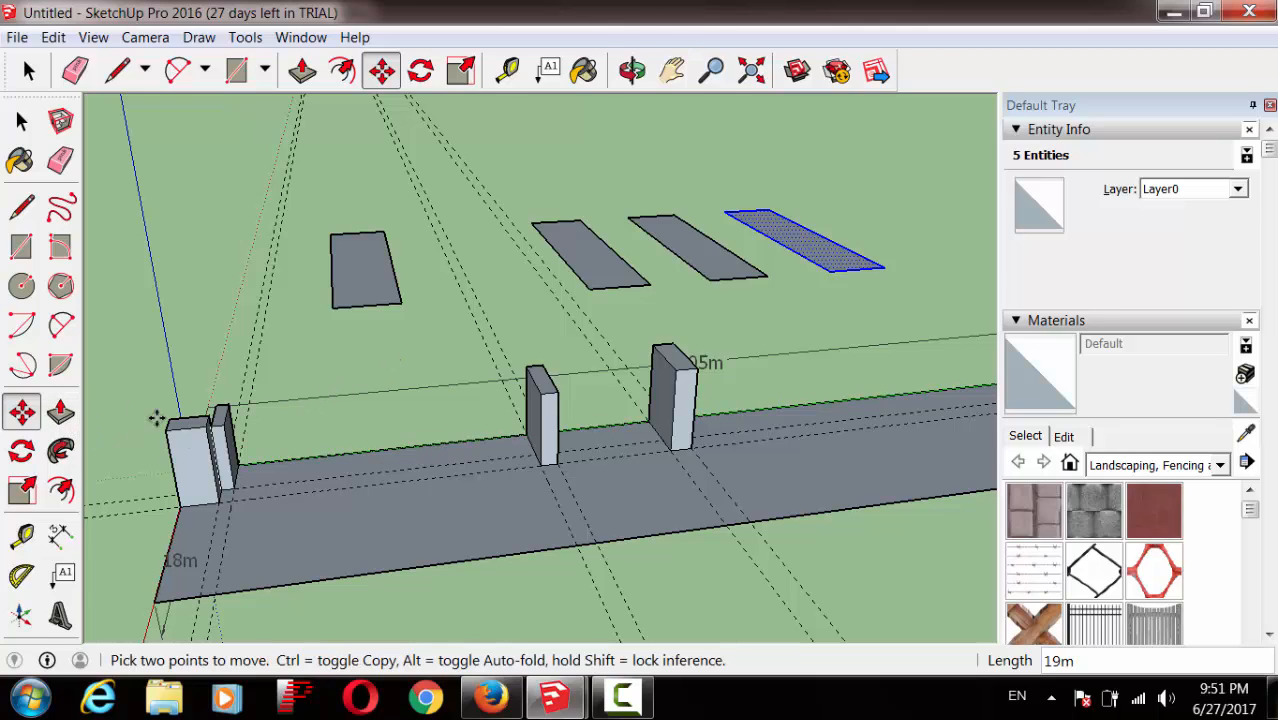
Step: Select the leftmost rectangle and rotate it about its corner
{"action": "left_click", "coordinate": [20, 453]}
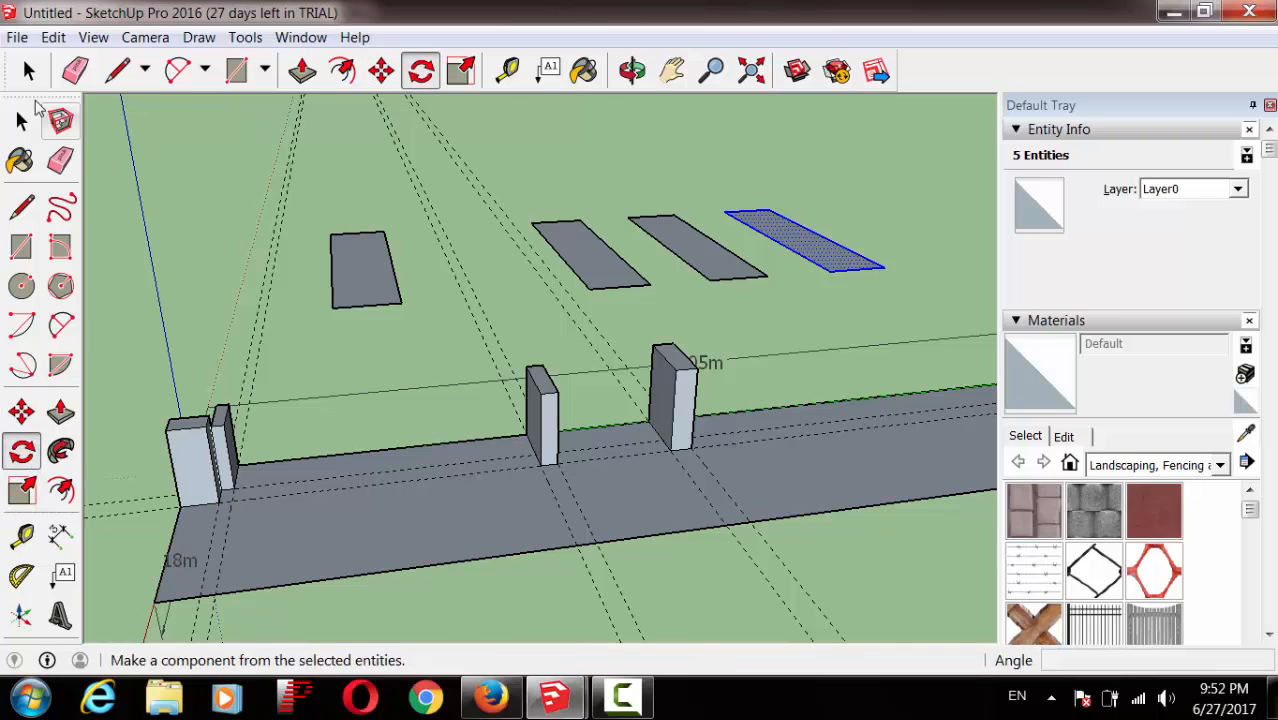
{"action": "left_click", "coordinate": [22, 120]}
{"action": "left_click_drag", "start_coordinate": [310, 372], "coordinate": [310, 370]}
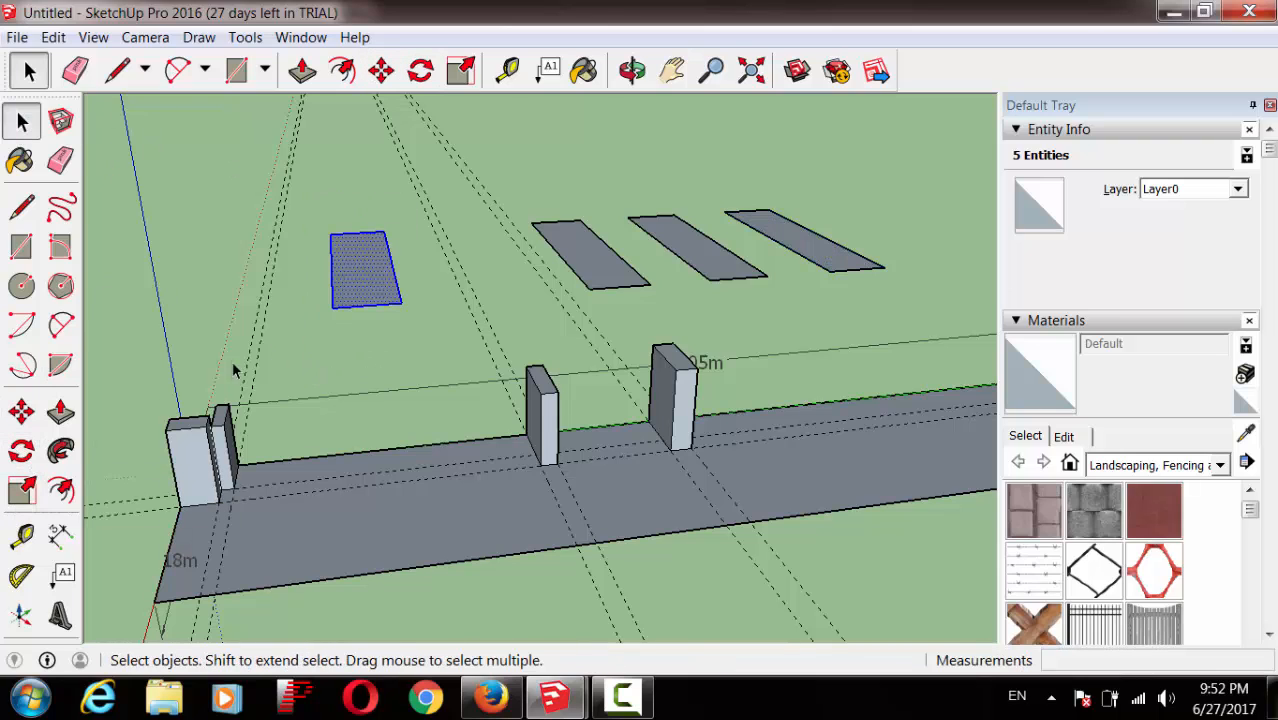
{"action": "left_click", "coordinate": [20, 453]}
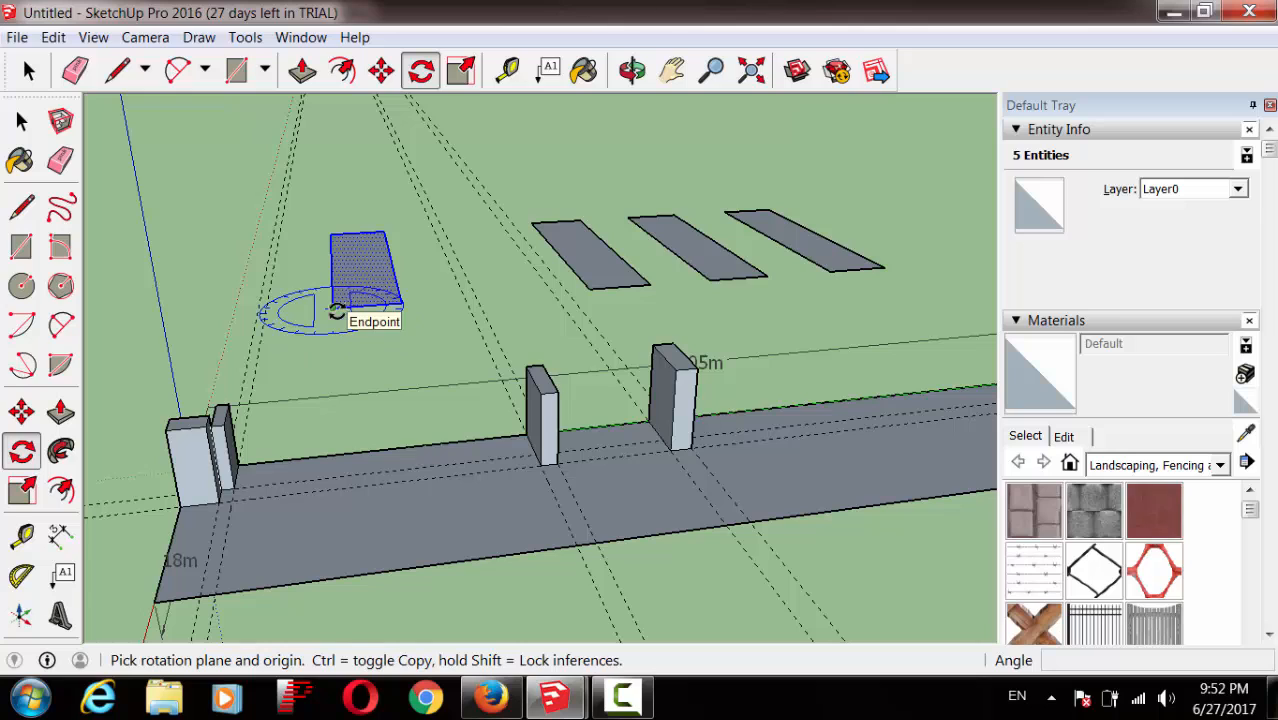
{"action": "left_click", "coordinate": [333, 308]}
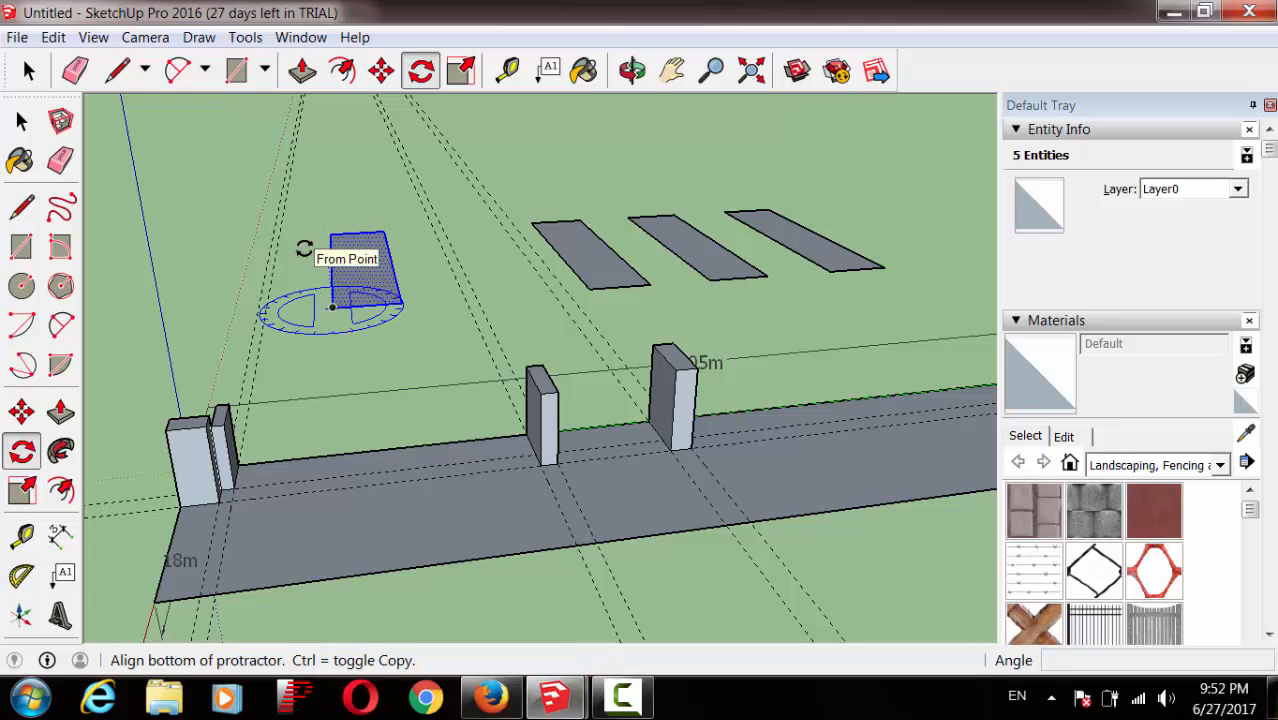
{"action": "left_click", "coordinate": [303, 253]}
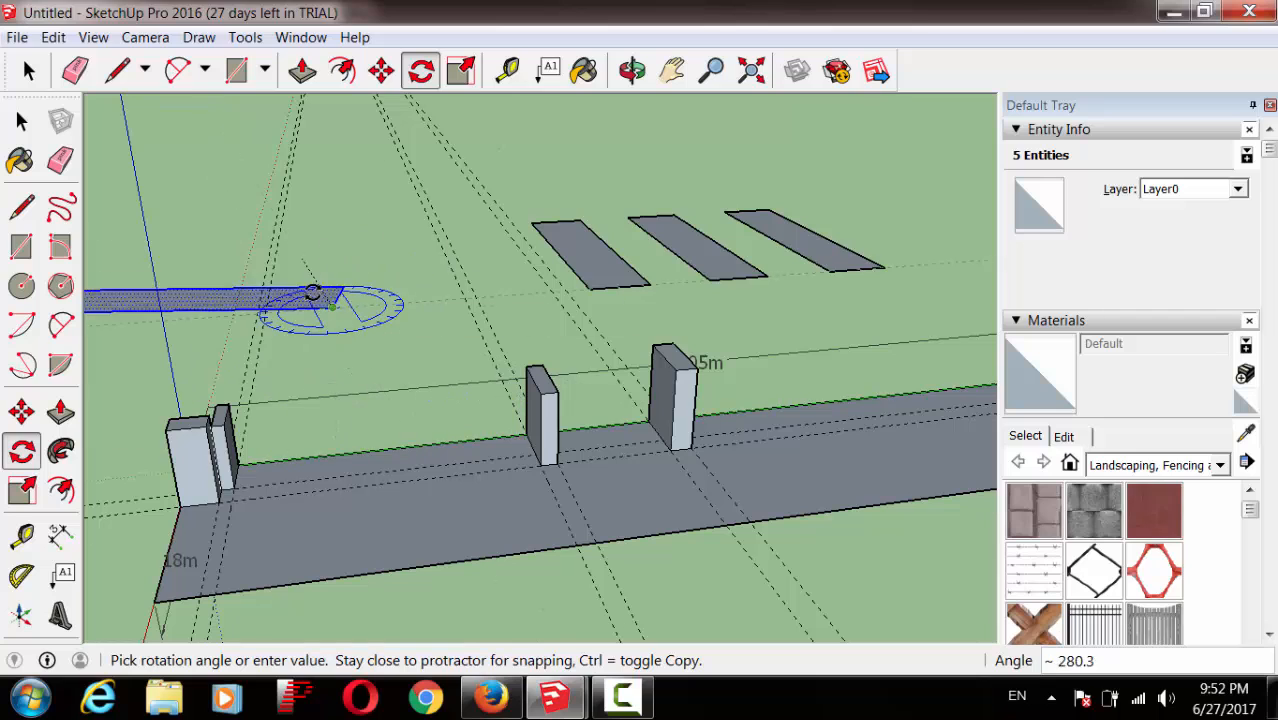
{"action": "left_click", "coordinate": [342, 290]}
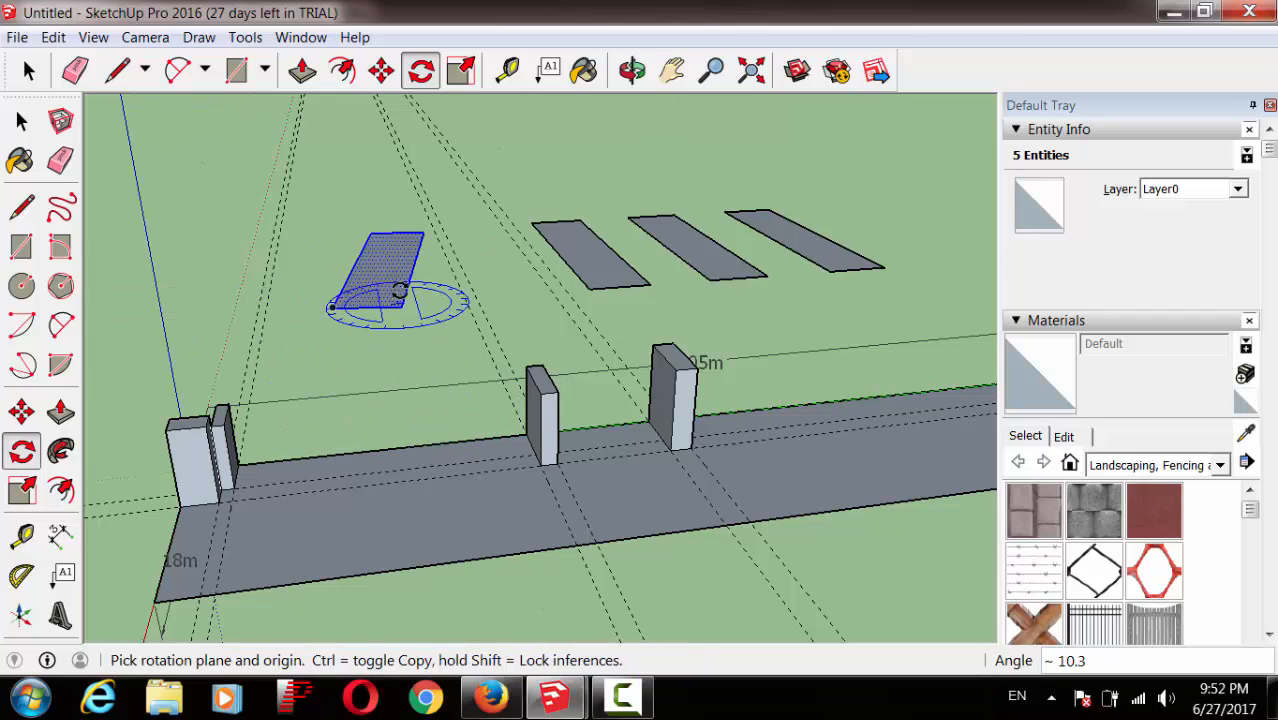
Step: Rotate the rectangle again to its final angle, then bring up the Untitled1.skp model
{"action": "left_click_drag", "start_coordinate": [387, 260], "coordinate": [330, 262]}
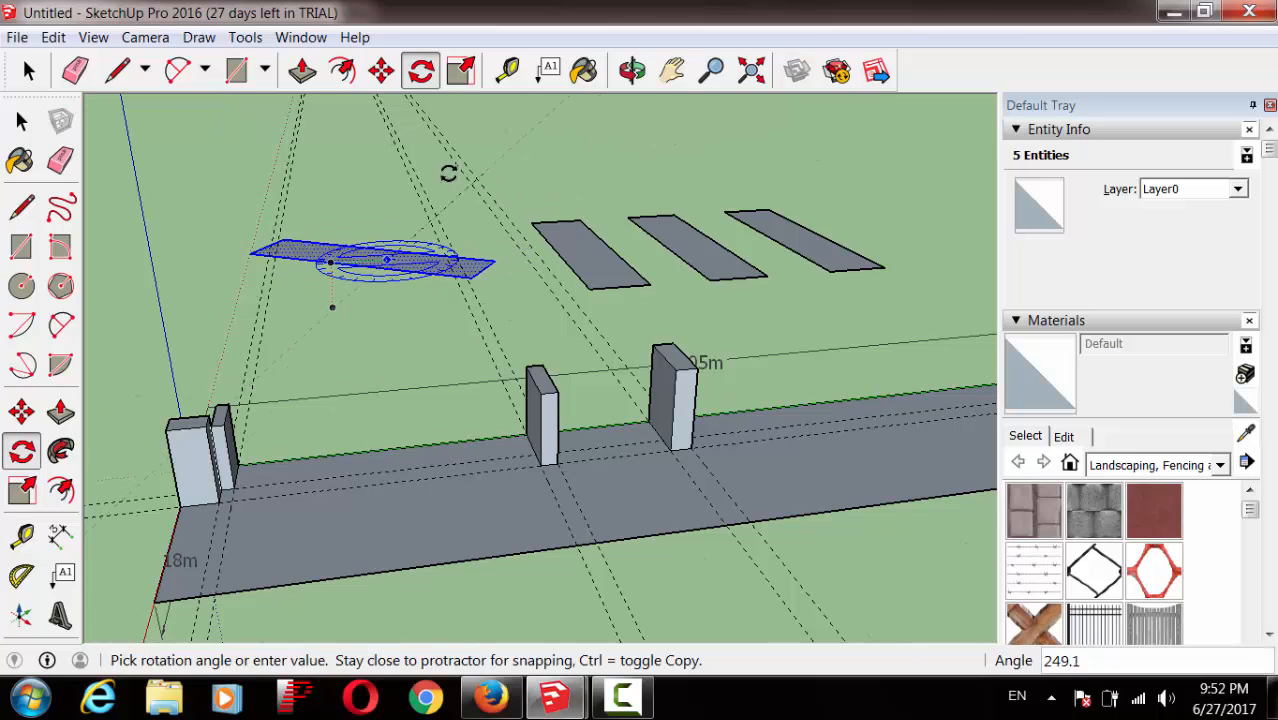
{"action": "left_click", "coordinate": [400, 240]}
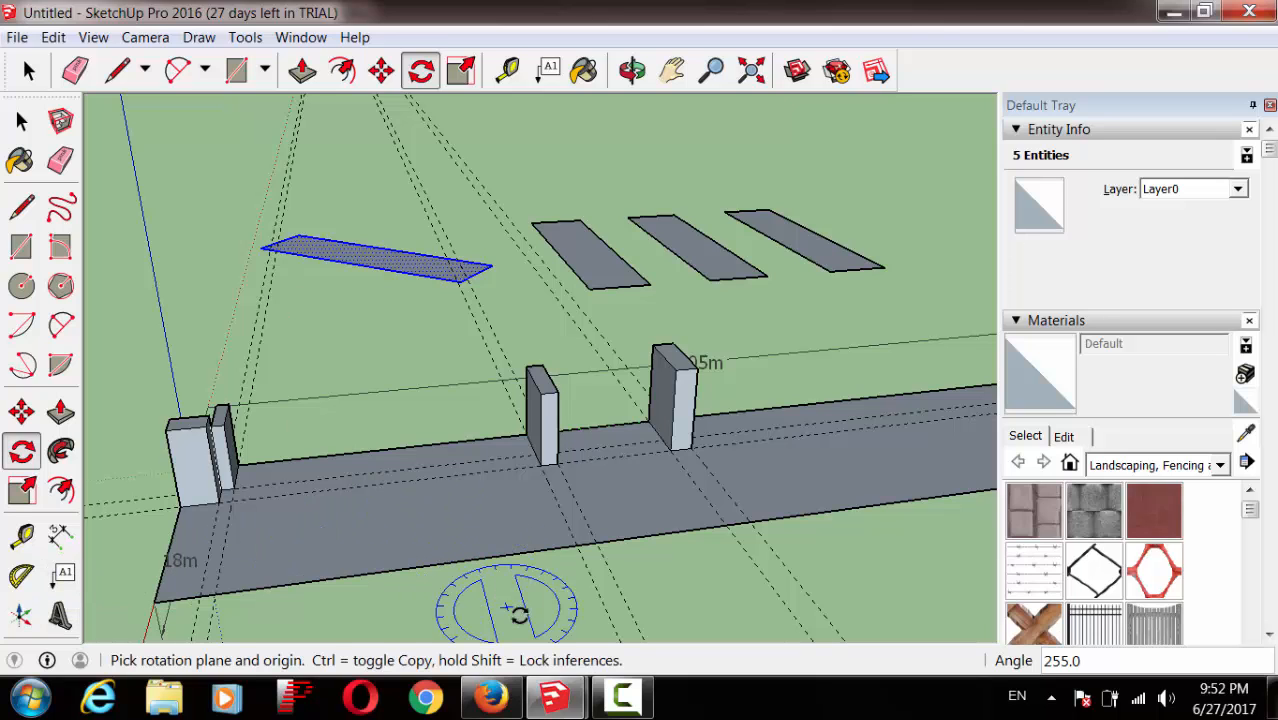
{"action": "mouse_move", "coordinate": [553, 697]}
{"action": "left_click", "coordinate": [305, 613]}
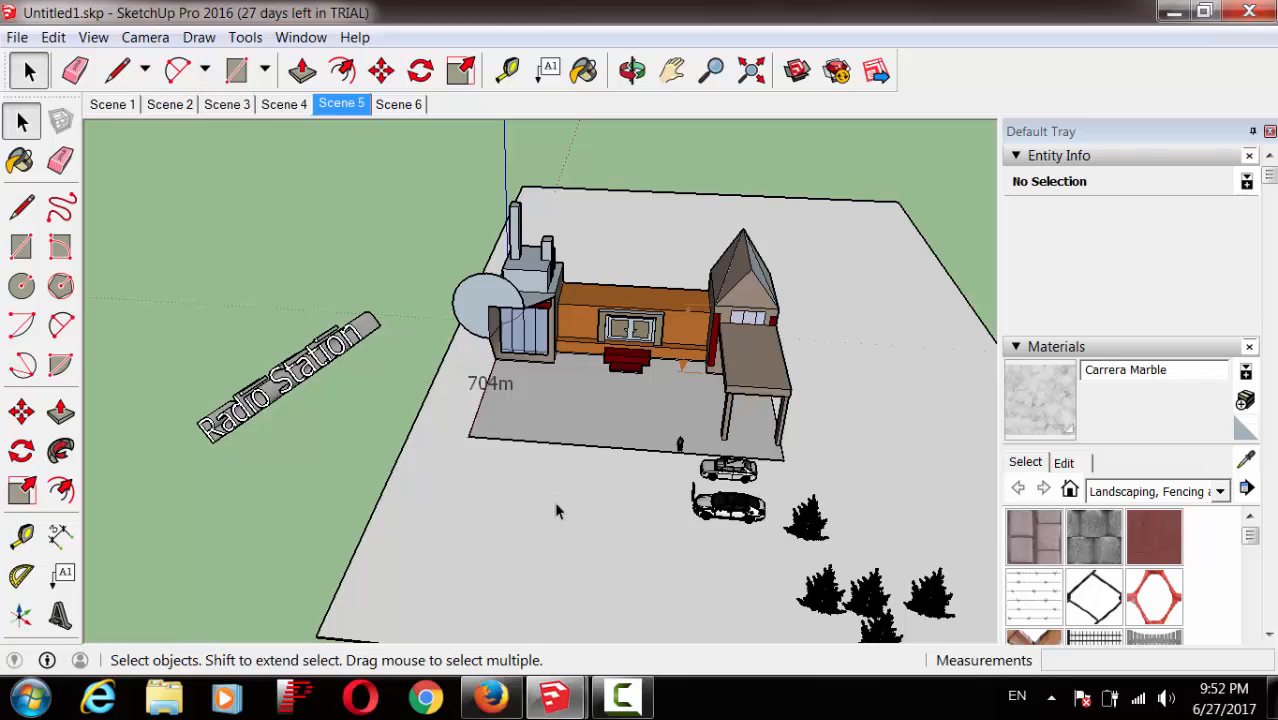
Step: Glance at Untitled1.skp, then return to the Untitled posts-and-slabs model
{"action": "left_click", "coordinate": [556, 697]}
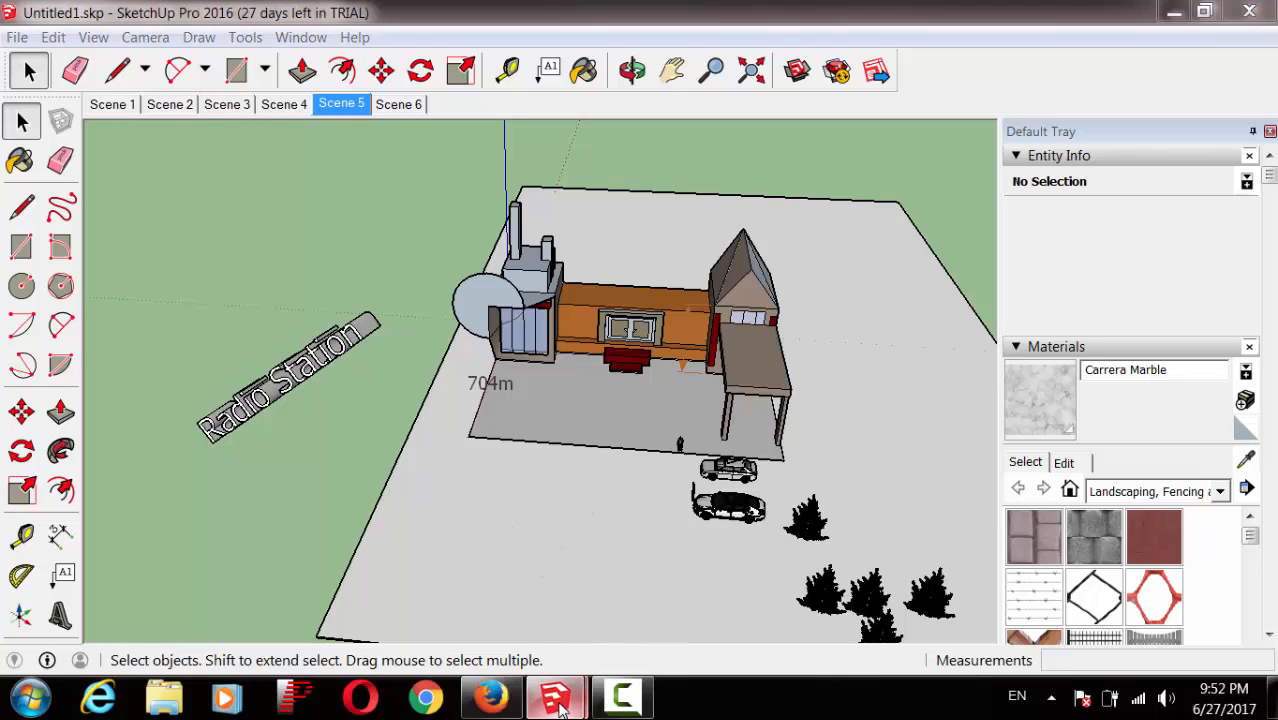
{"action": "left_click", "coordinate": [335, 612]}
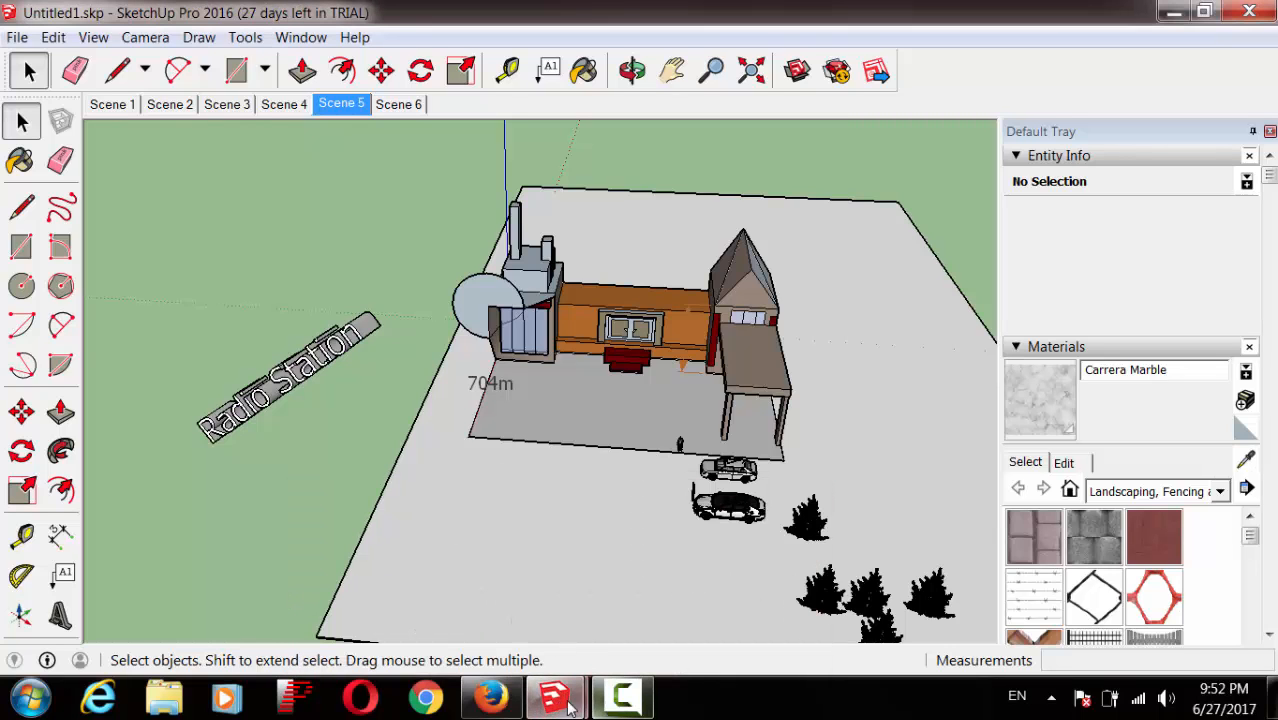
{"action": "mouse_move", "coordinate": [556, 697]}
{"action": "left_click", "coordinate": [595, 600]}
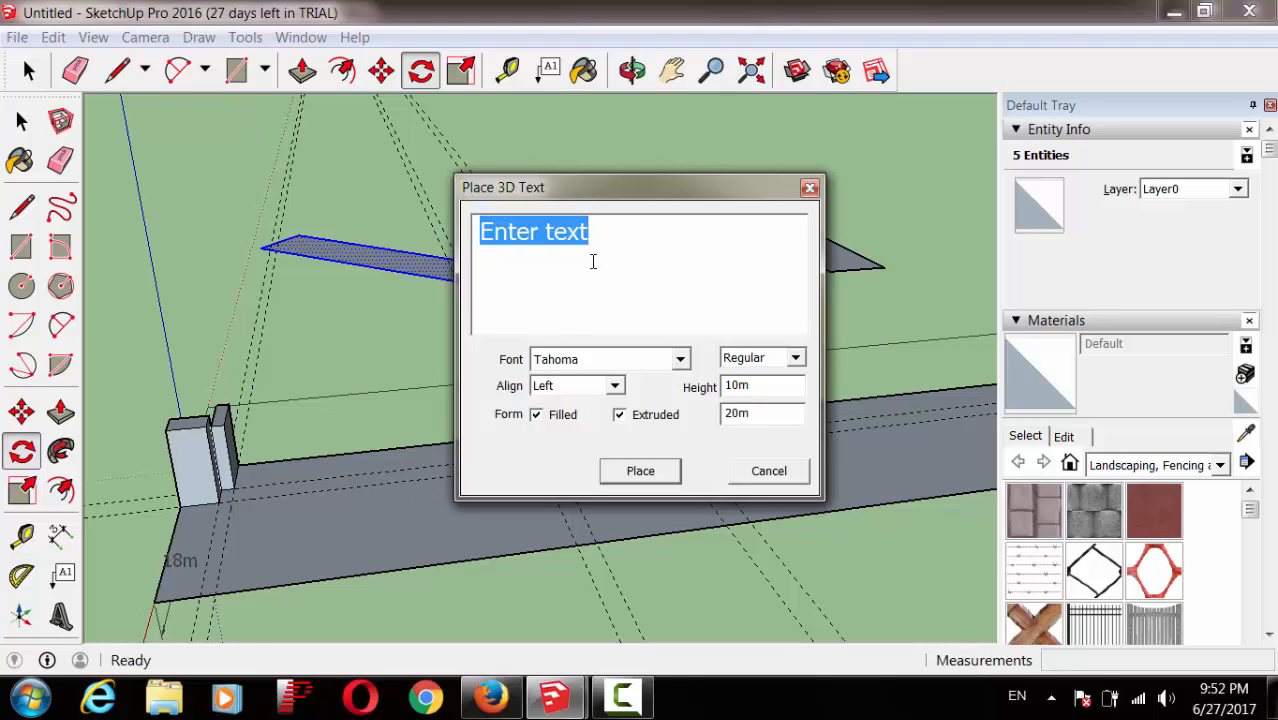
Step: Make 'For example Project' 3D text: Times New Roman Italic, left-aligned, unfilled, ready to place
{"action": "type", "text": "For"}
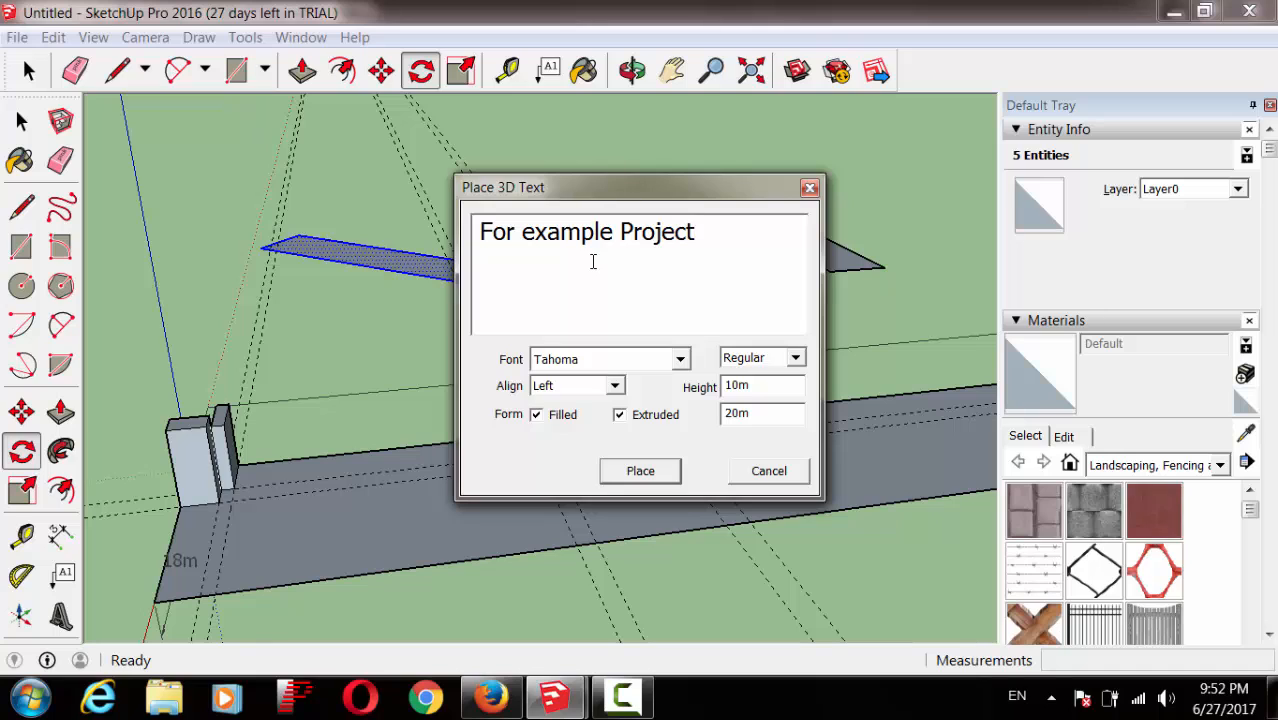
{"action": "left_click", "coordinate": [680, 361]}
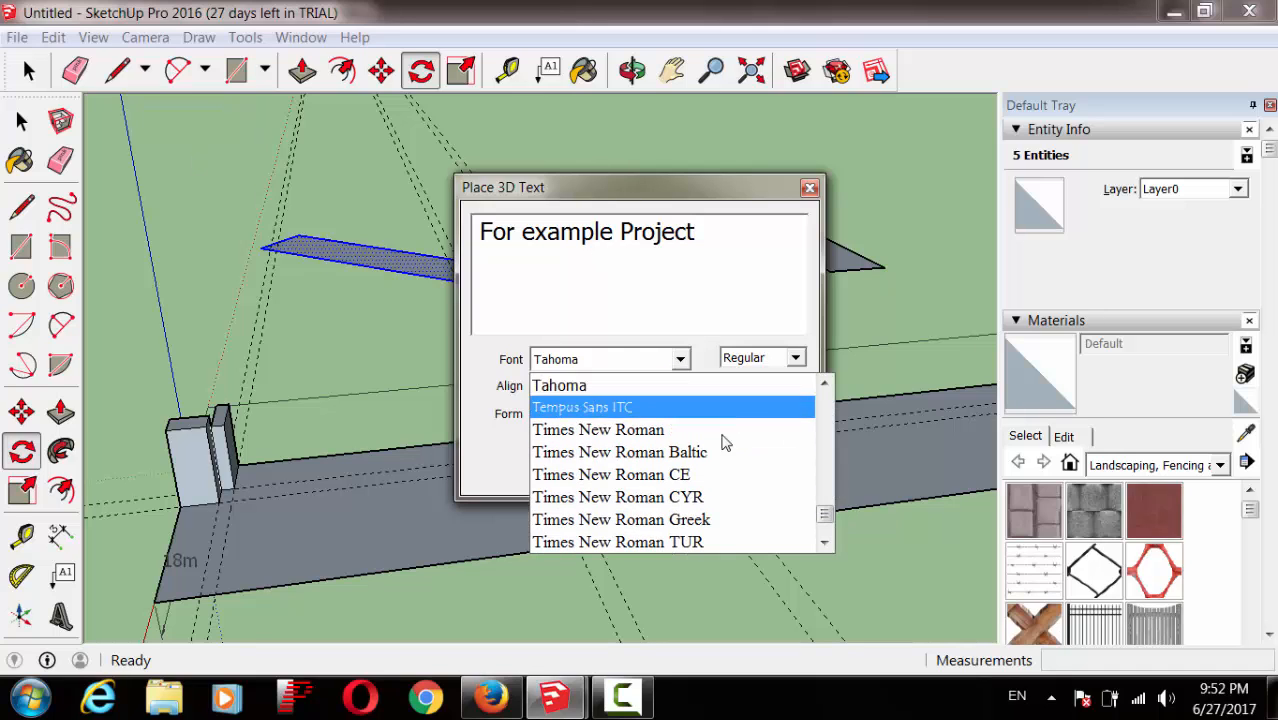
{"action": "left_click", "coordinate": [688, 436]}
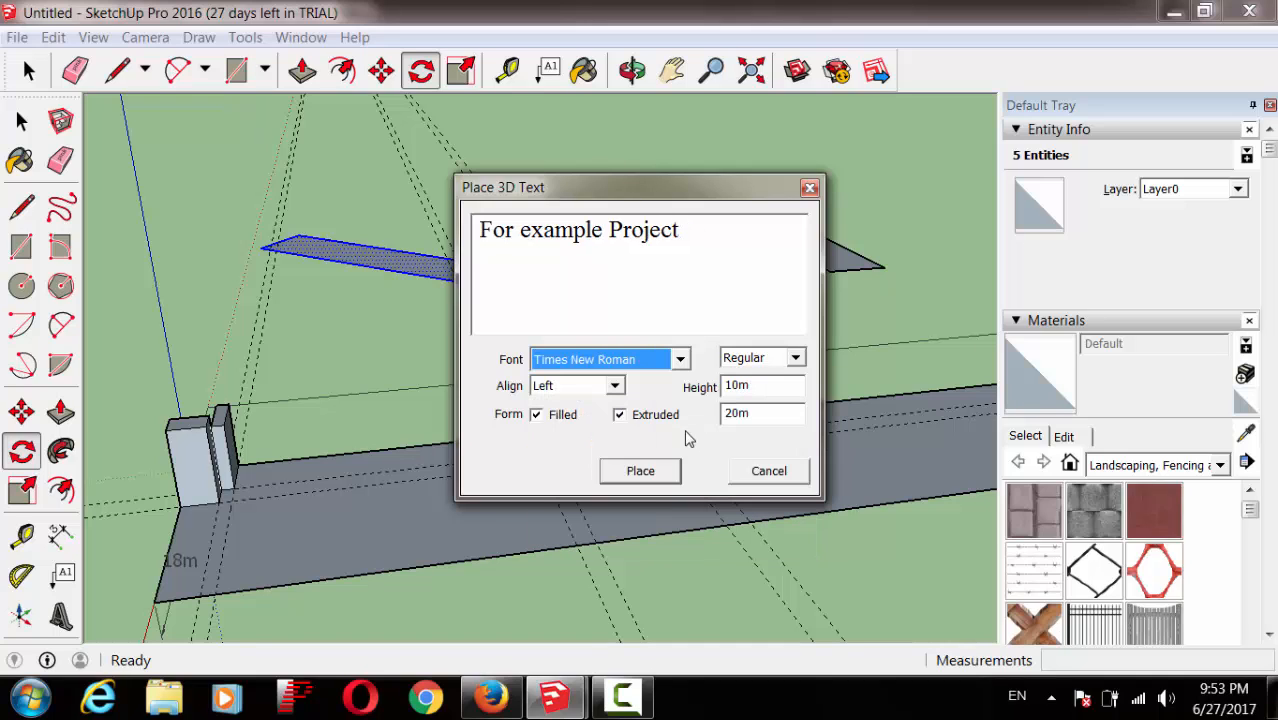
{"action": "left_click", "coordinate": [615, 387]}
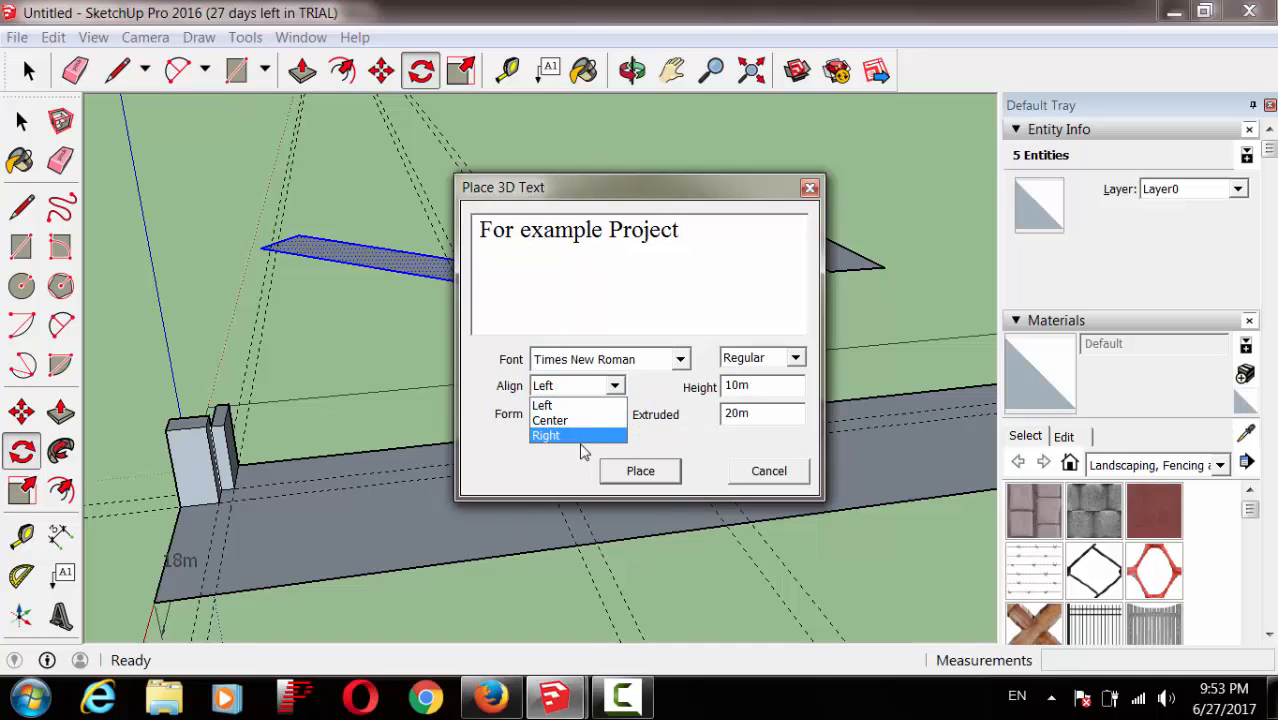
{"action": "left_click", "coordinate": [640, 392]}
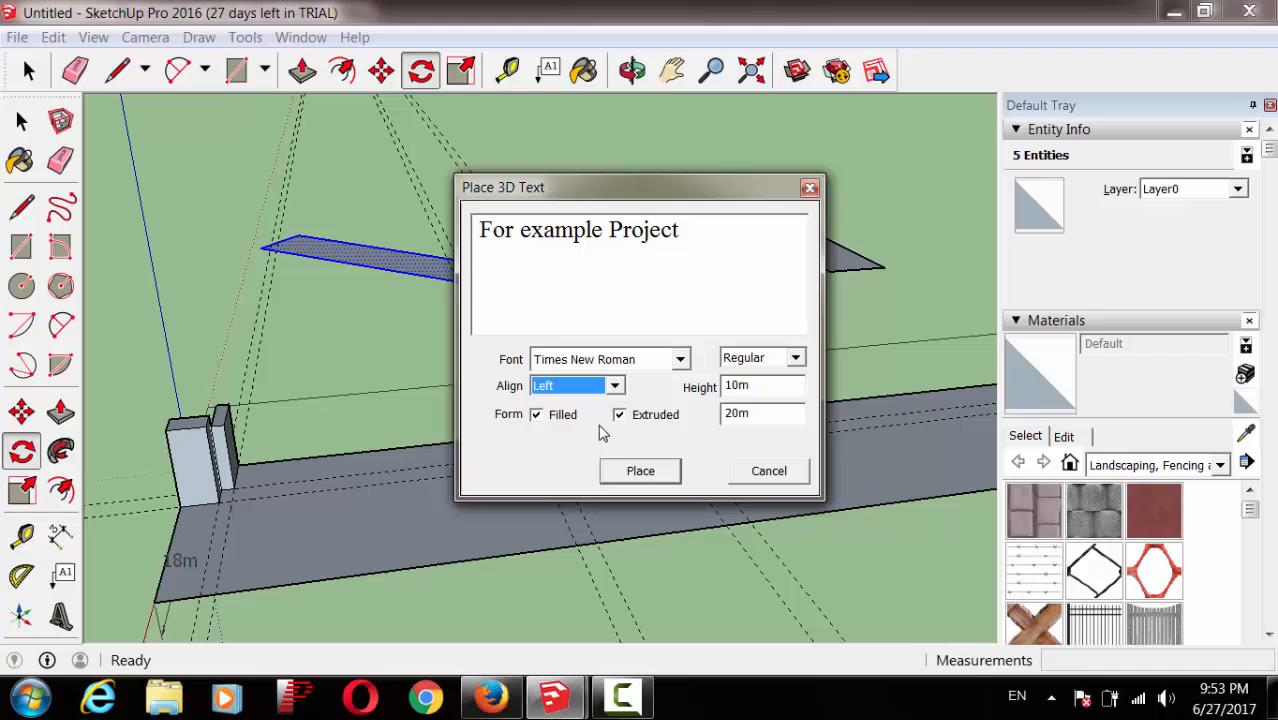
{"action": "left_click", "coordinate": [537, 415]}
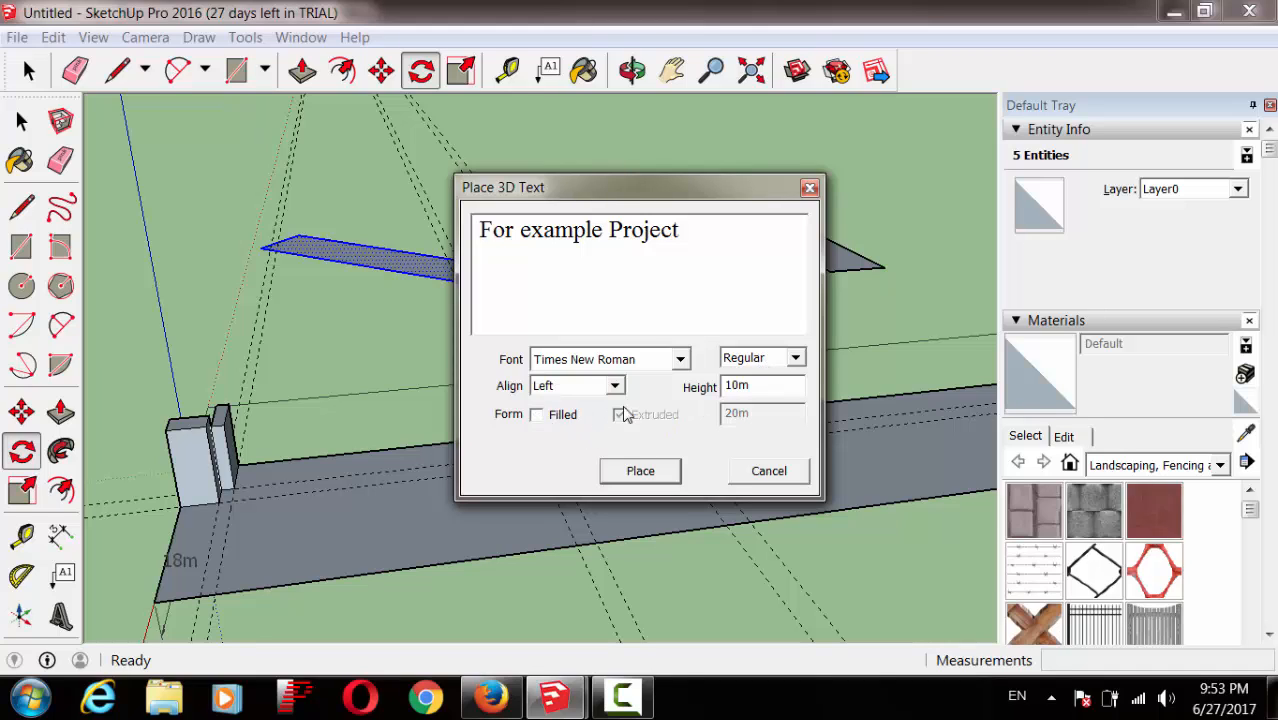
{"action": "left_click", "coordinate": [792, 362]}
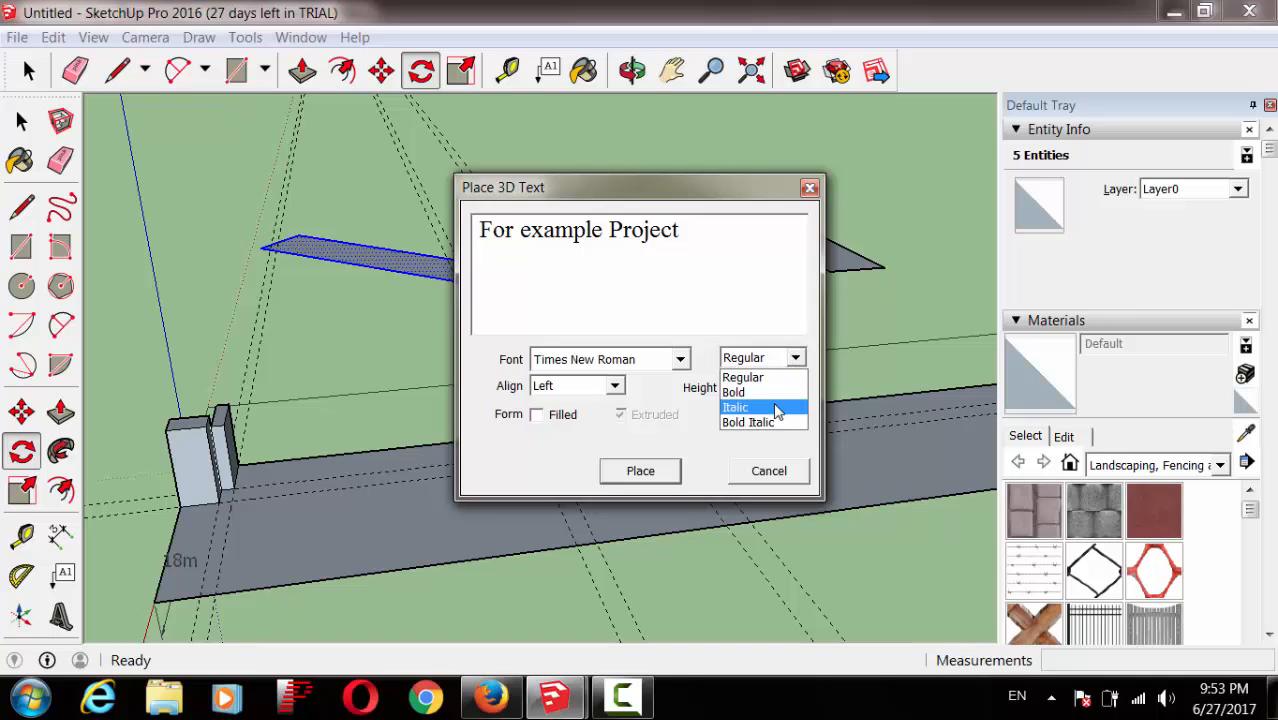
{"action": "left_click", "coordinate": [777, 409]}
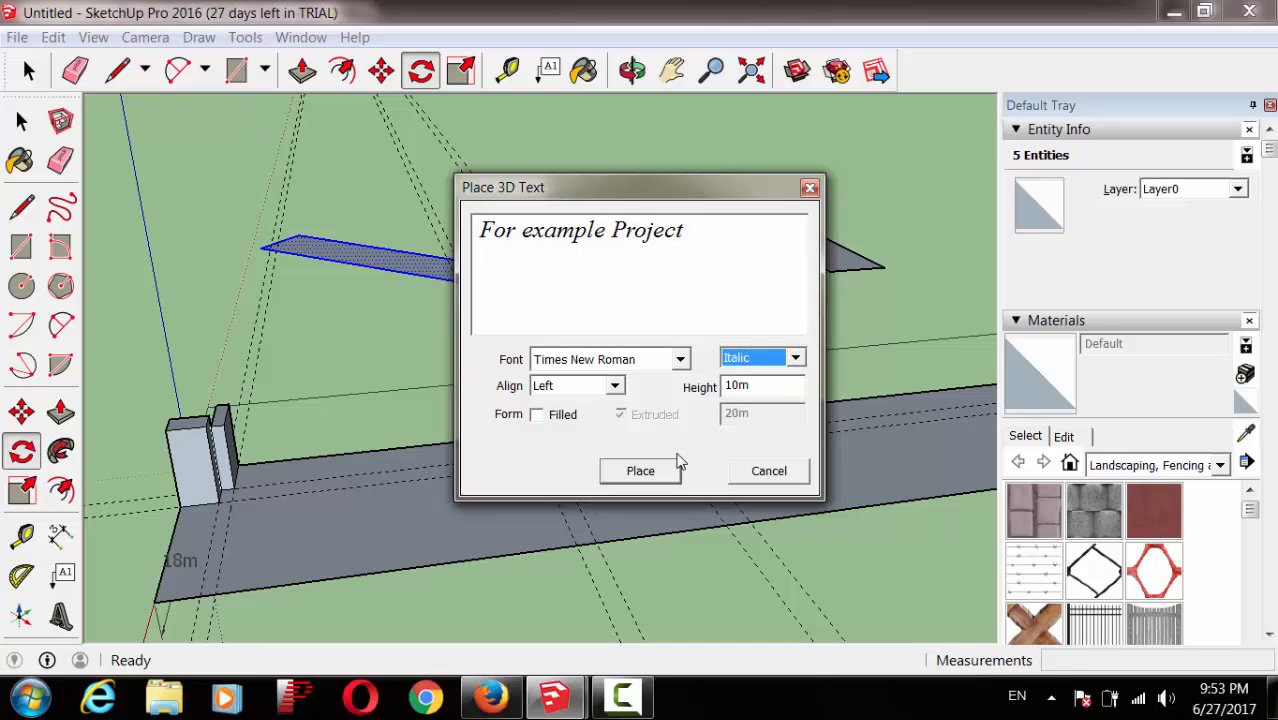
{"action": "left_click", "coordinate": [640, 471]}
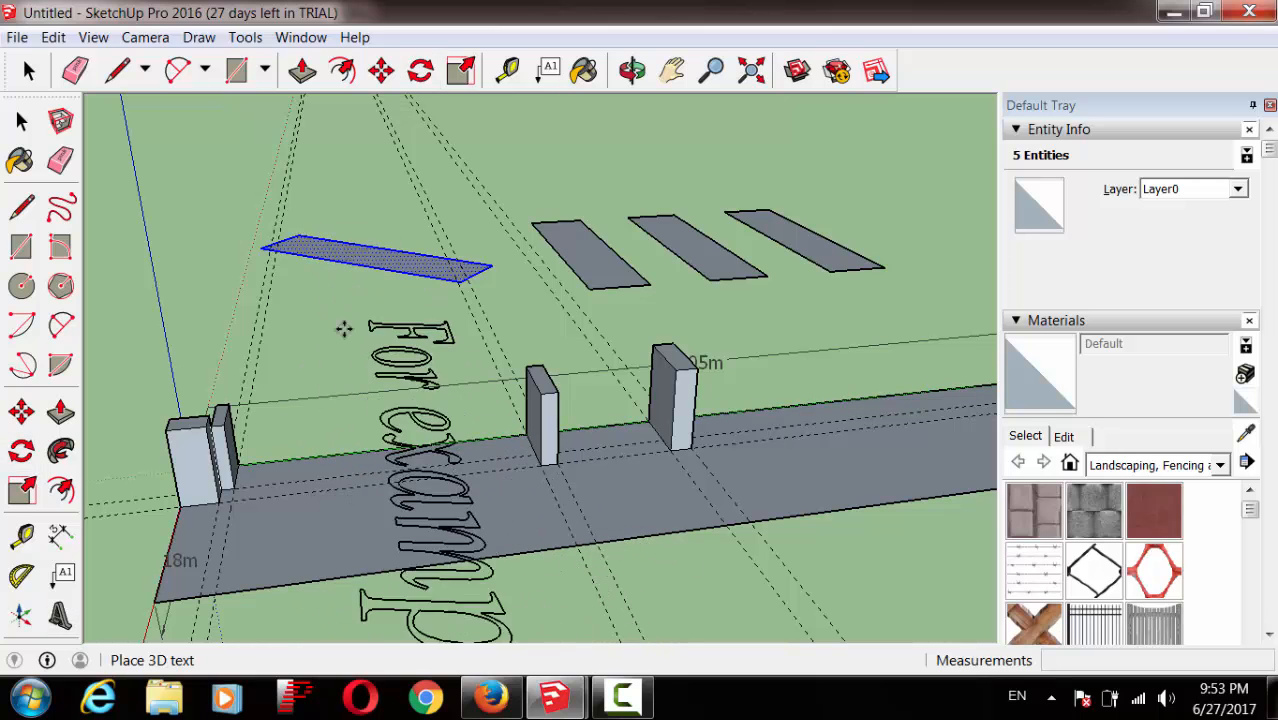
Step: Drop the text onto the road, then try a uniform resize and cancel it
{"action": "left_click", "coordinate": [354, 456]}
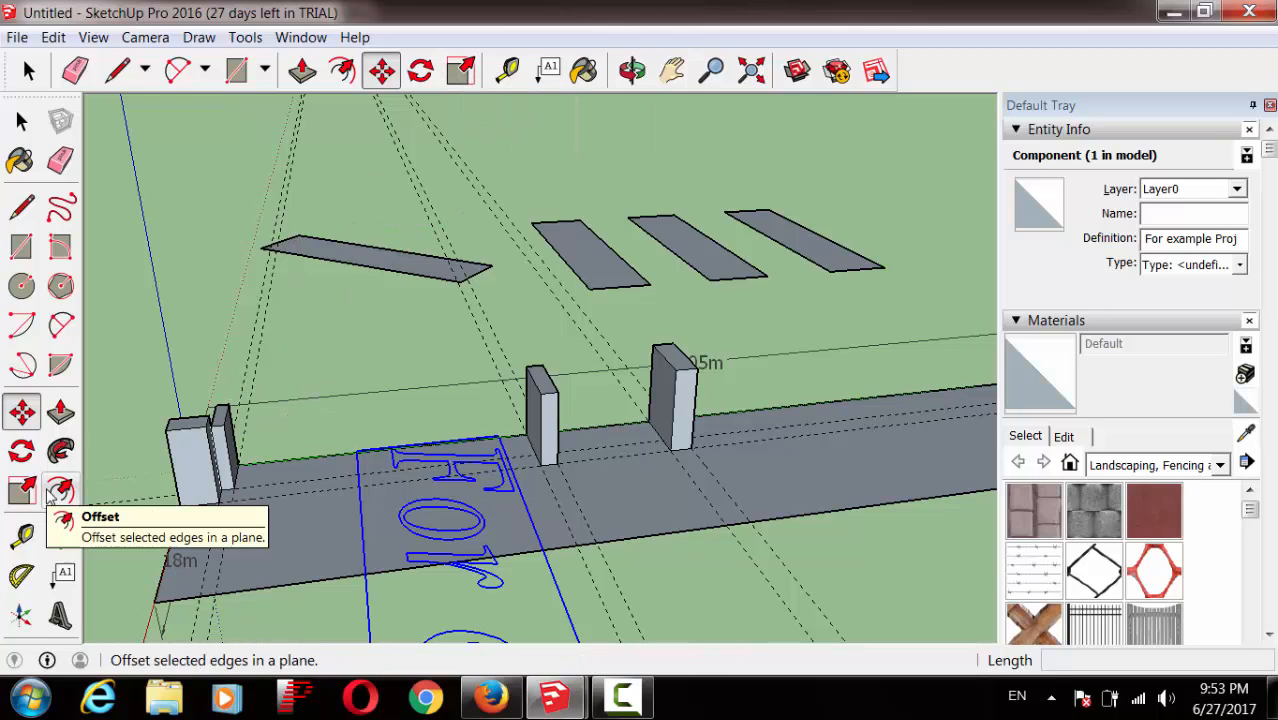
{"action": "left_click", "coordinate": [459, 78]}
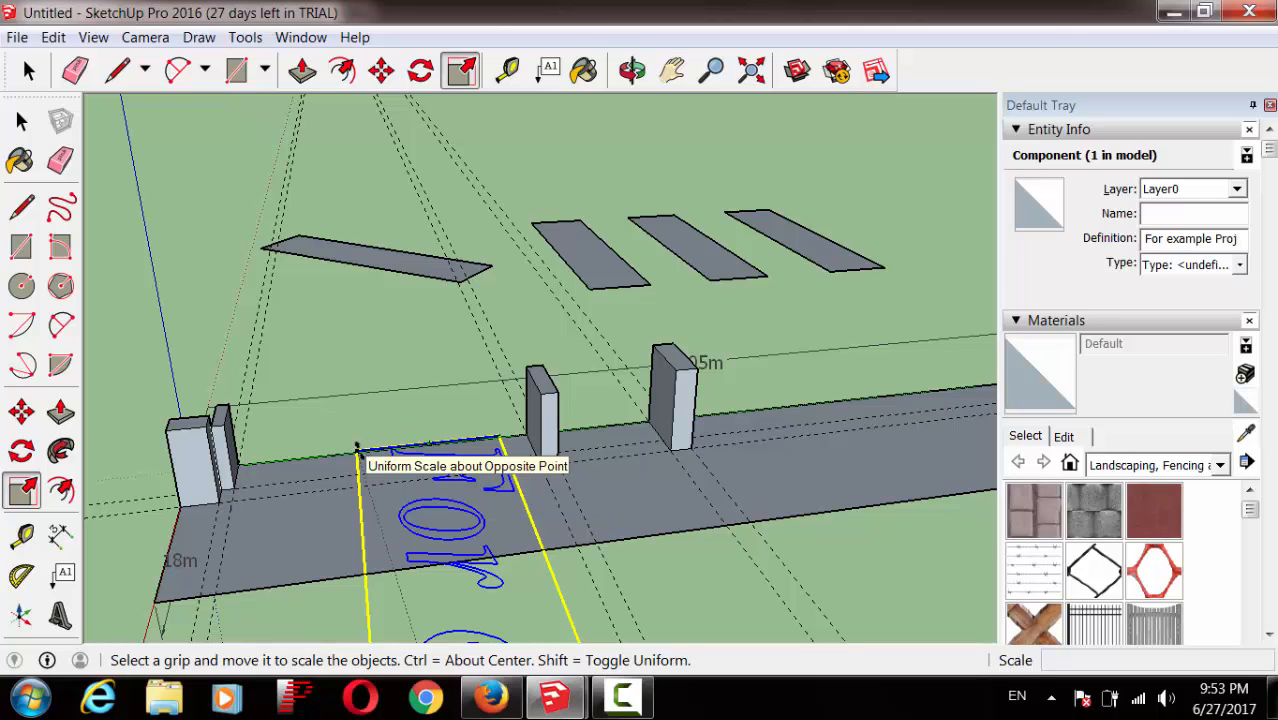
{"action": "left_click_drag", "start_coordinate": [362, 450], "coordinate": [422, 502]}
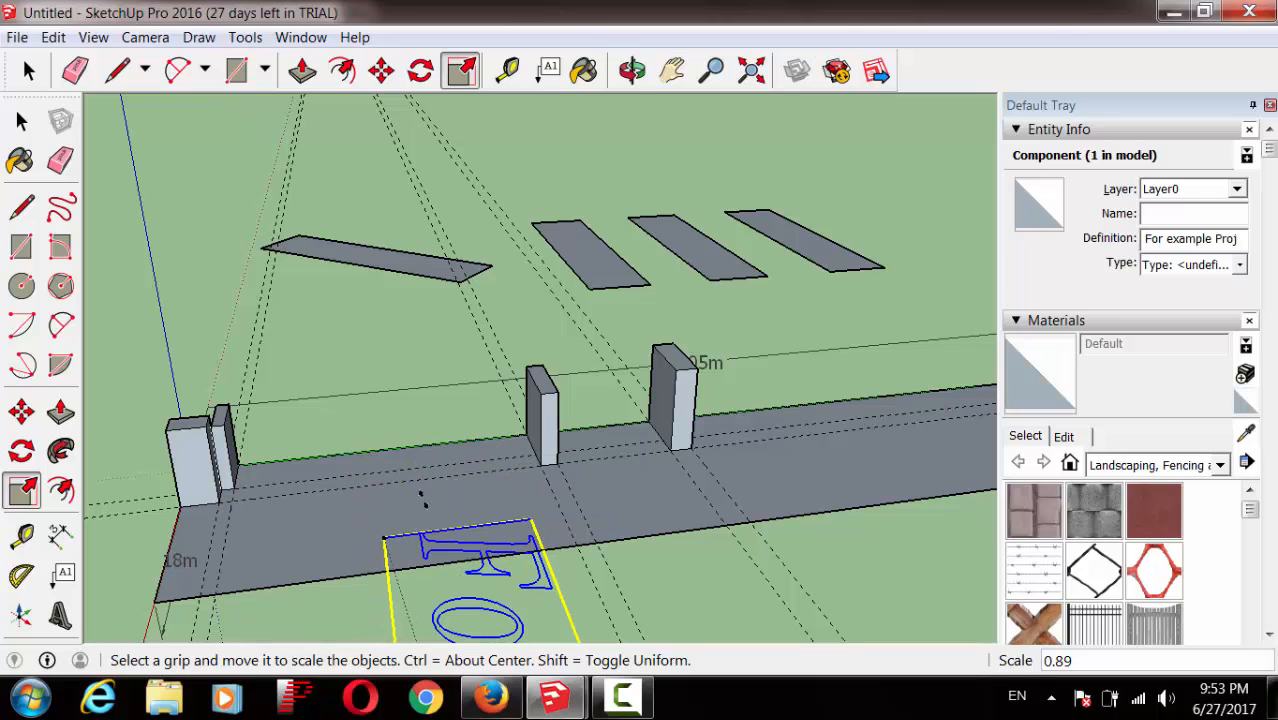
{"action": "key", "text": "Escape"}
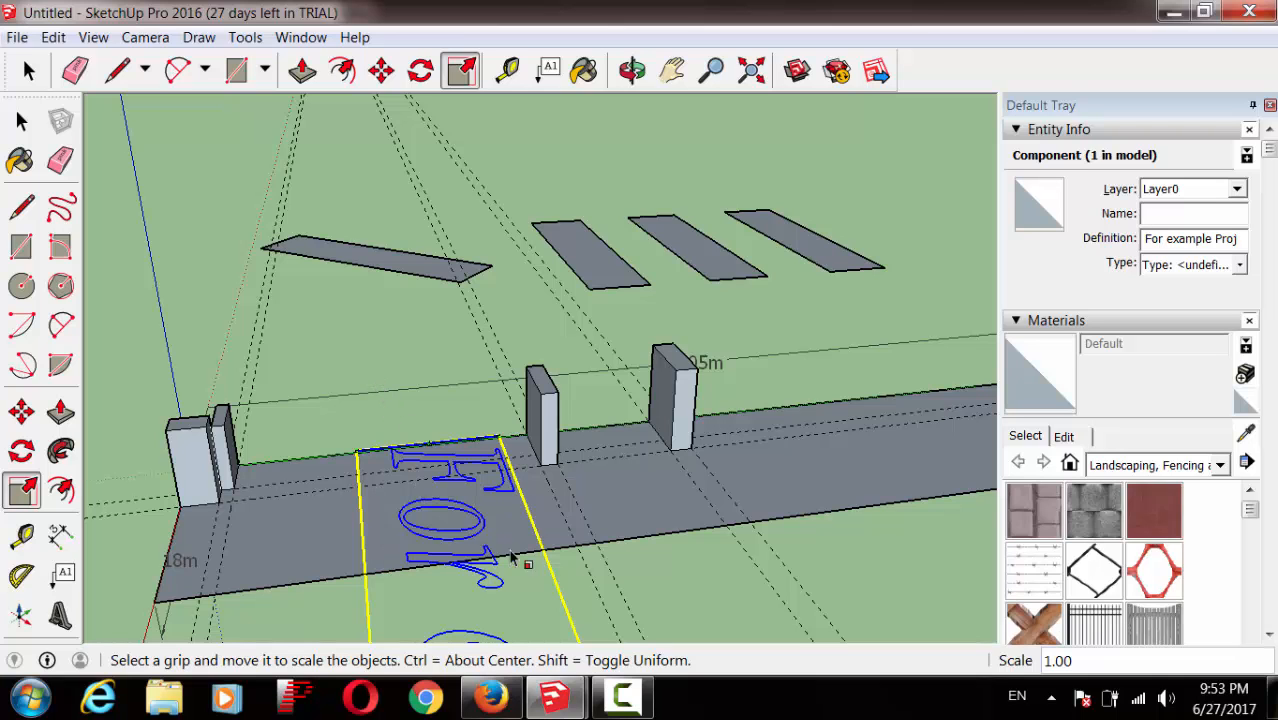
Step: Zoom out to the whole model and squash the text along the red axis
{"action": "left_click", "coordinate": [711, 70]}
{"action": "left_click_drag", "start_coordinate": [807, 348], "coordinate": [836, 705]}
{"action": "left_click", "coordinate": [461, 70]}
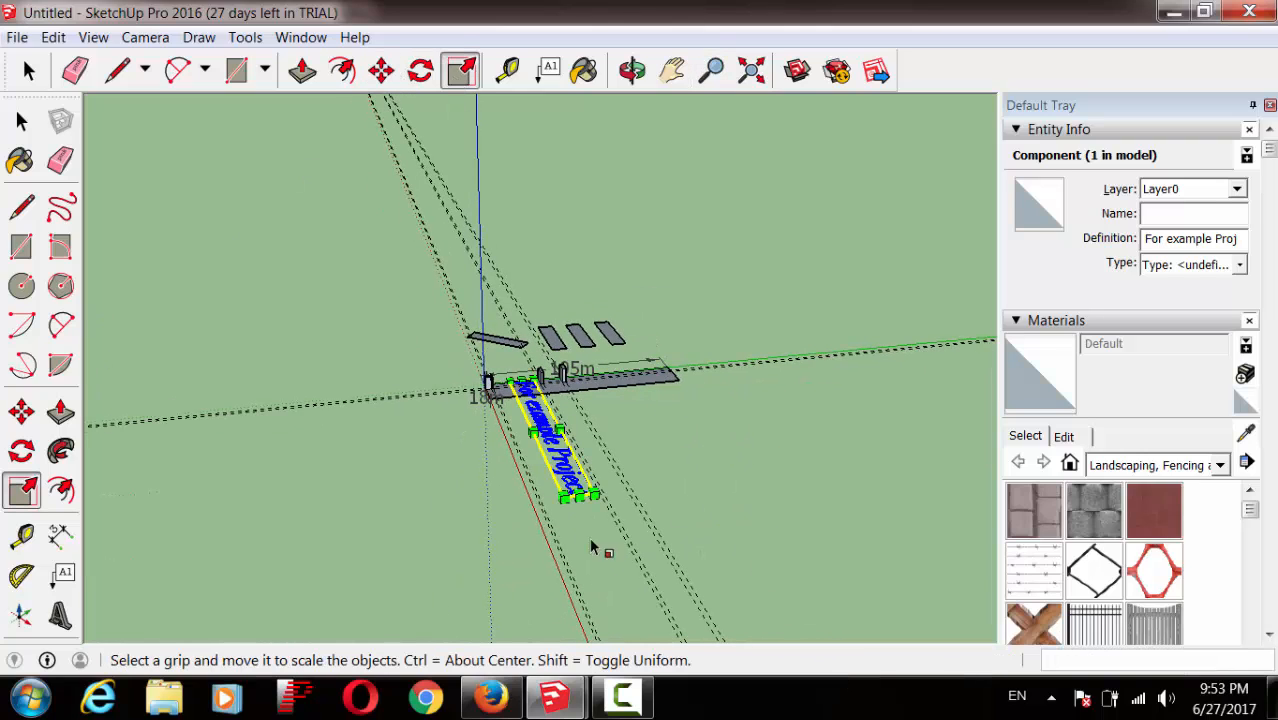
{"action": "left_click_drag", "start_coordinate": [592, 494], "coordinate": [543, 404]}
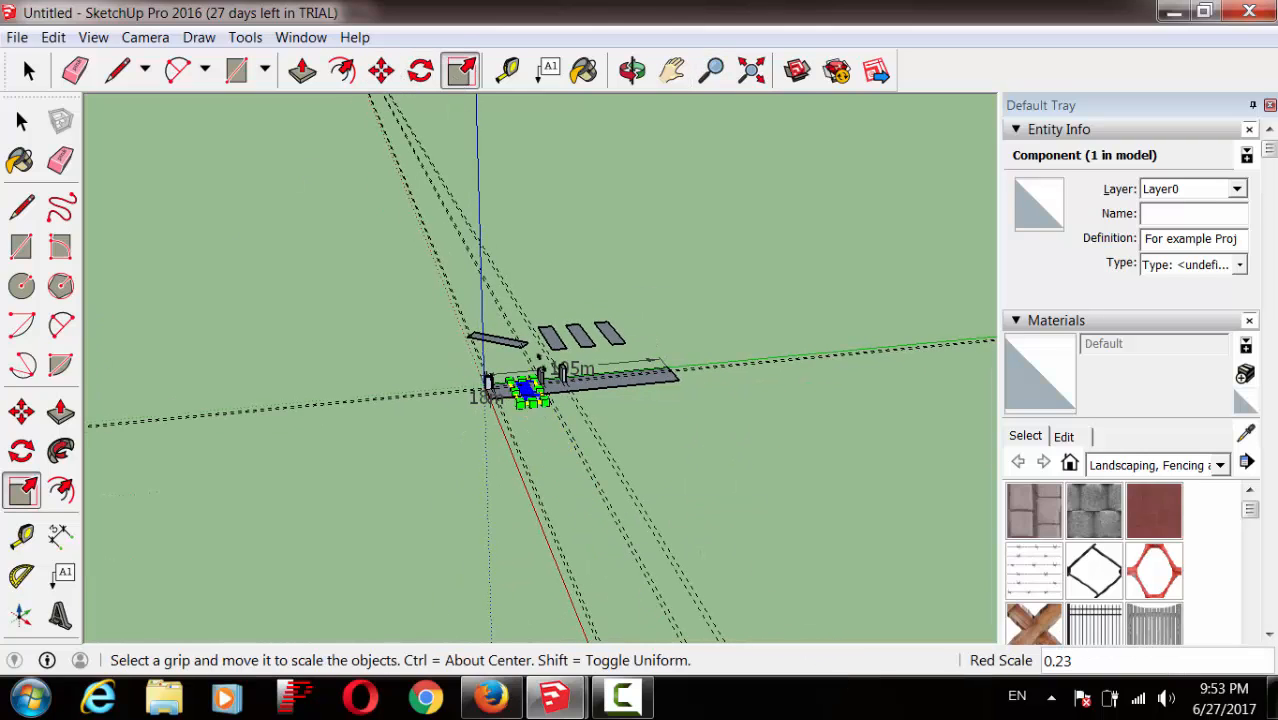
Step: Zoom in, then stretch the text along the green axis and enlarge it from a corner
{"action": "left_click", "coordinate": [712, 70]}
{"action": "scroll", "coordinate": [537, 365], "scroll_direction": "up", "scroll_amount": 4}
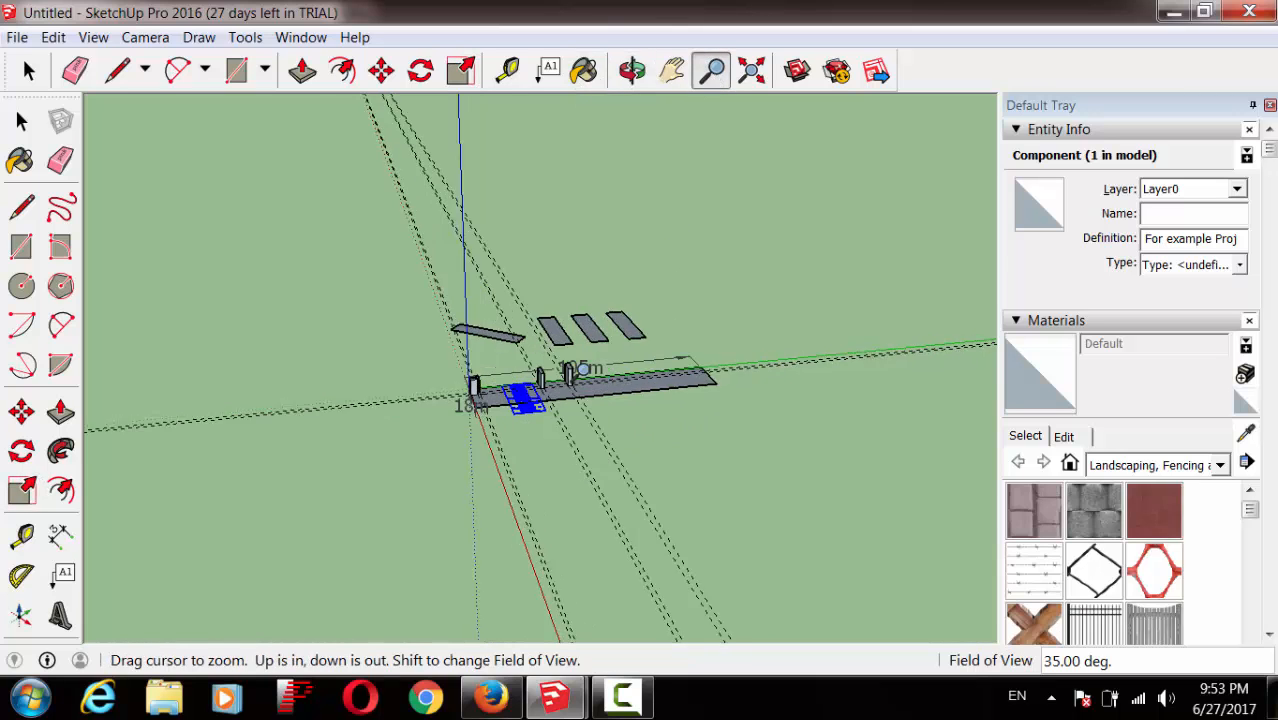
{"action": "scroll", "coordinate": [522, 571], "scroll_direction": "up", "scroll_amount": 5}
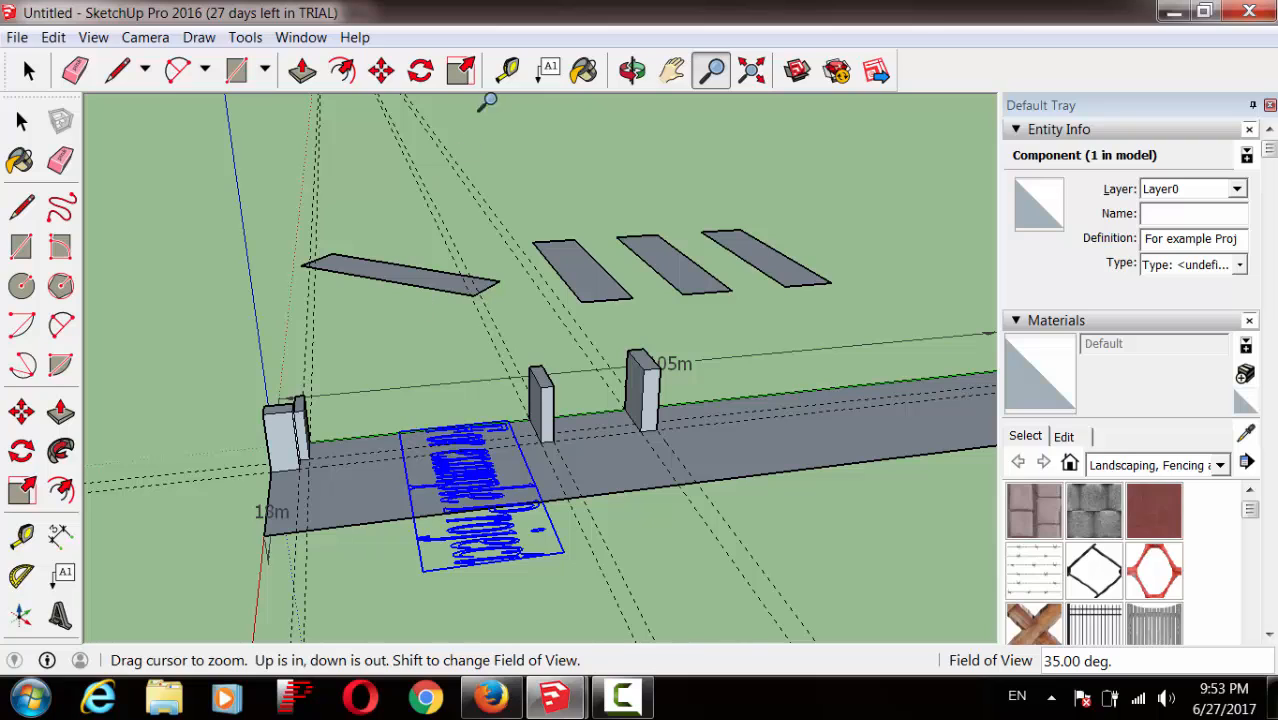
{"action": "left_click", "coordinate": [461, 70]}
{"action": "left_click_drag", "start_coordinate": [410, 491], "coordinate": [358, 500]}
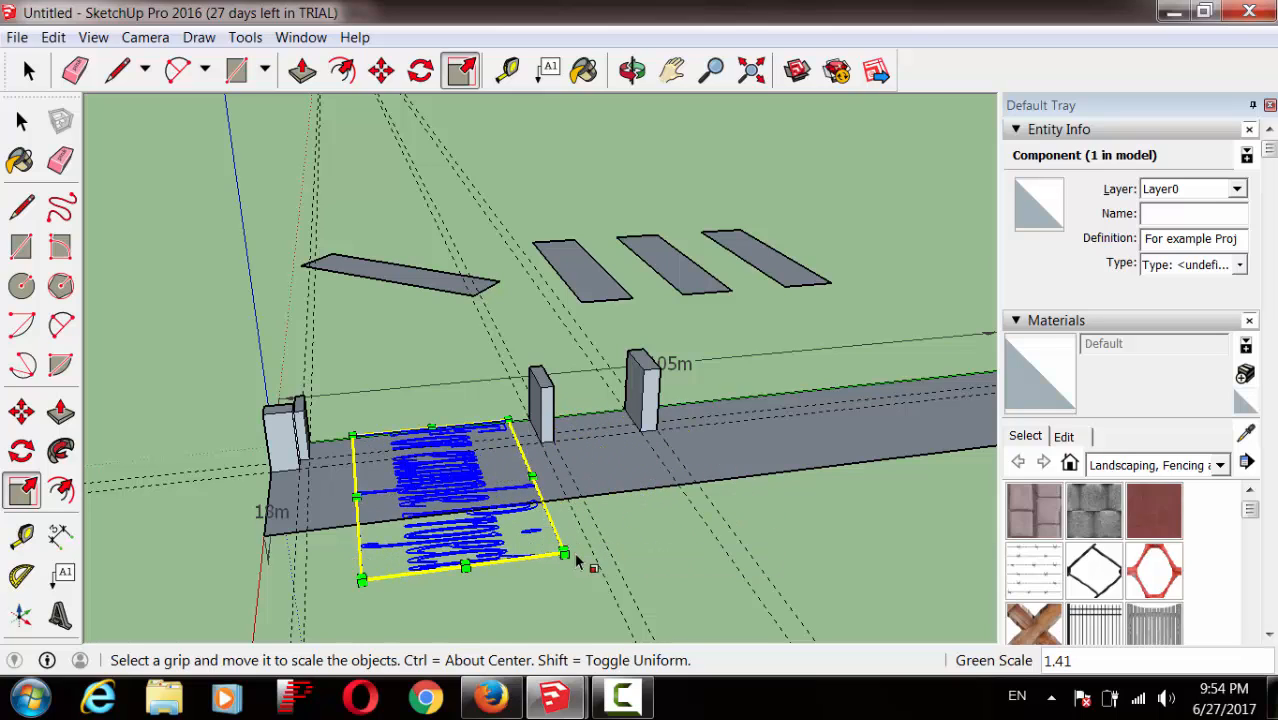
{"action": "left_click_drag", "start_coordinate": [565, 553], "coordinate": [597, 571]}
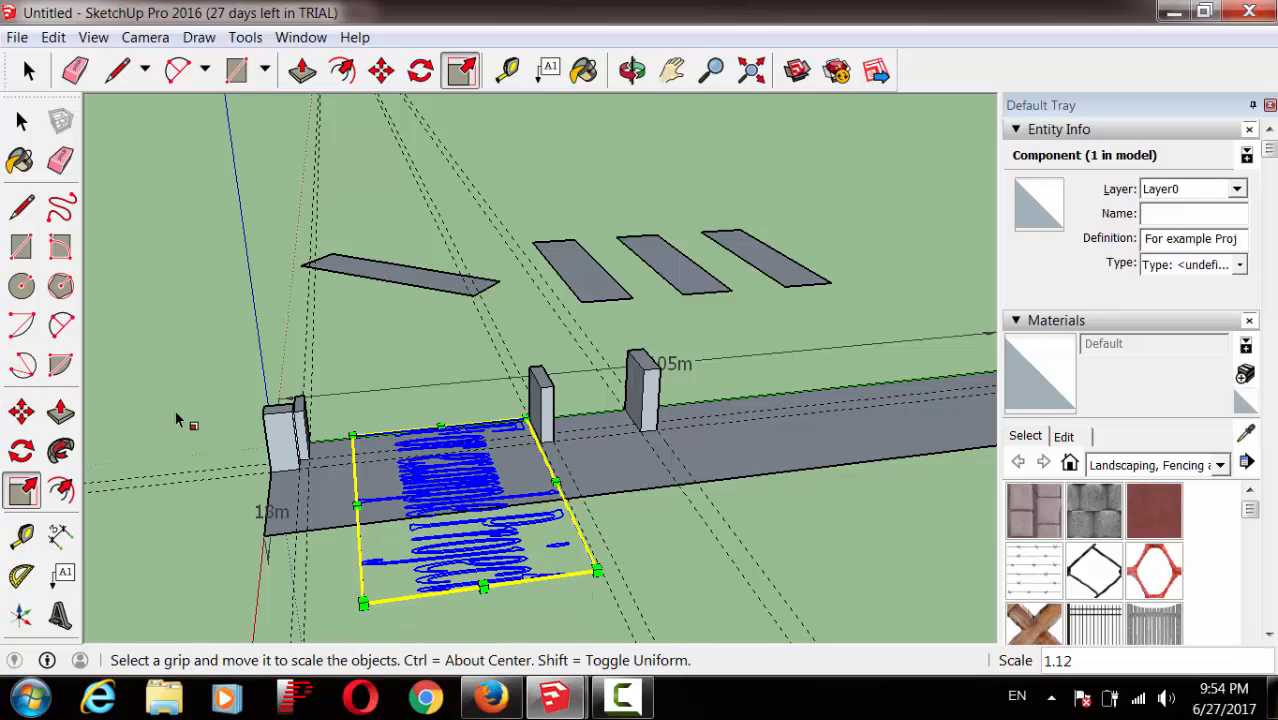
{"action": "key", "text": "space"}
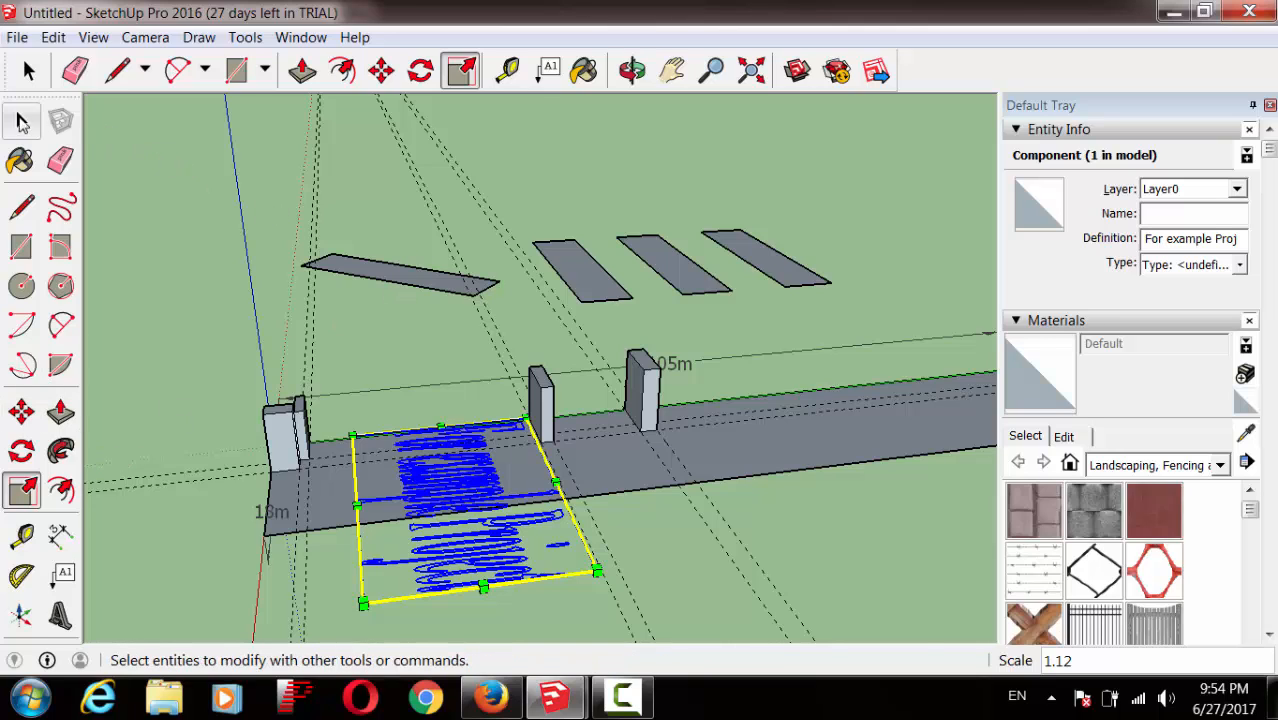
Step: Select the rightmost slab and start moving it, then cancel and clear the selection
{"action": "left_click", "coordinate": [764, 322]}
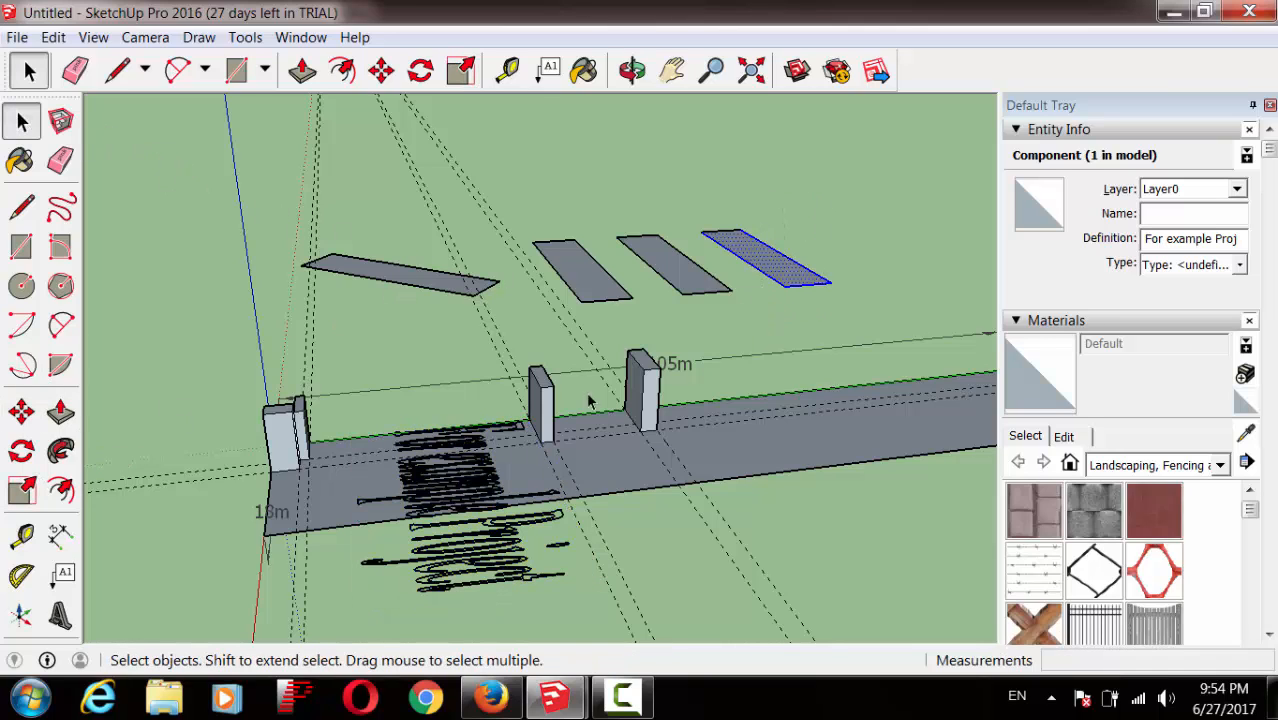
{"action": "left_click", "coordinate": [24, 417]}
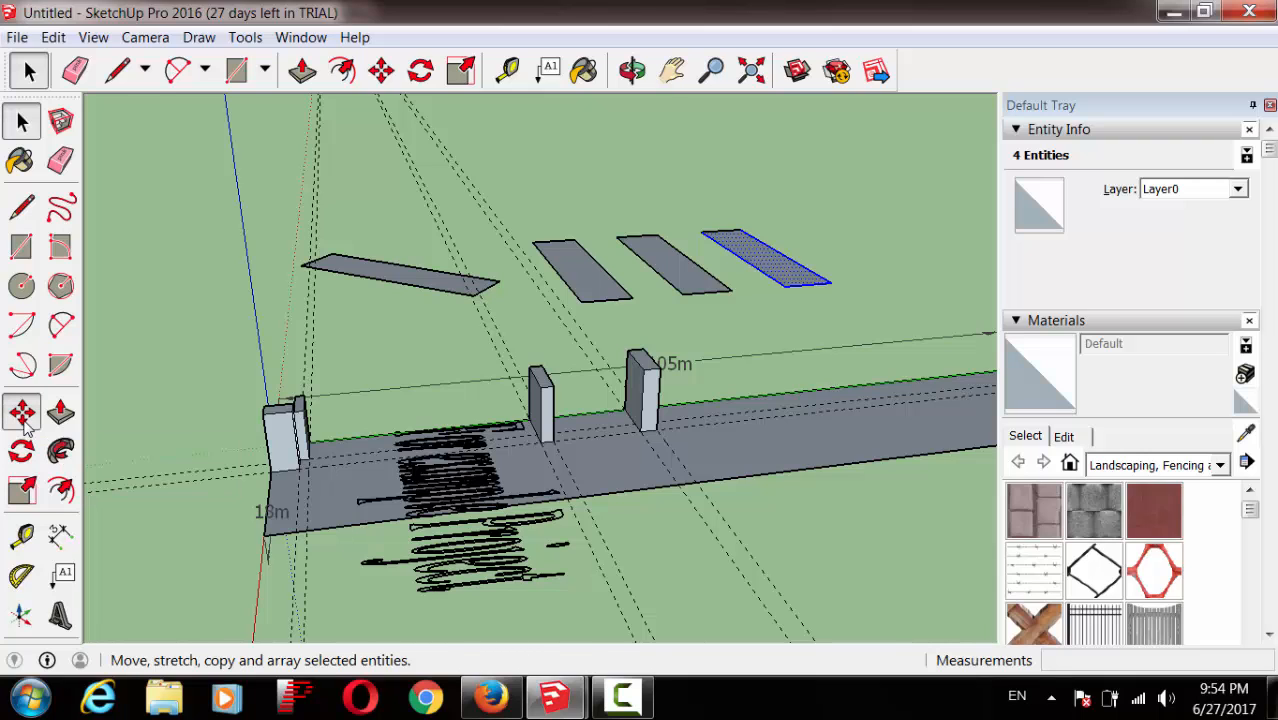
{"action": "left_click", "coordinate": [793, 278]}
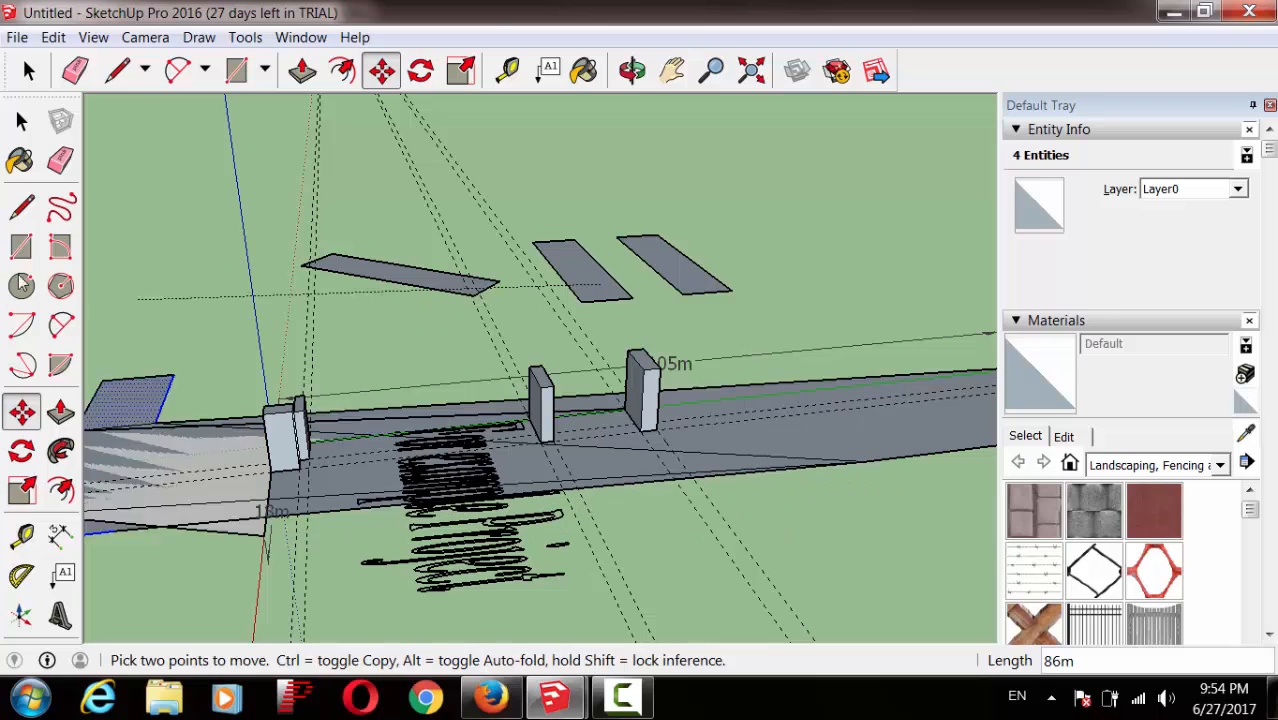
{"action": "key", "text": "space"}
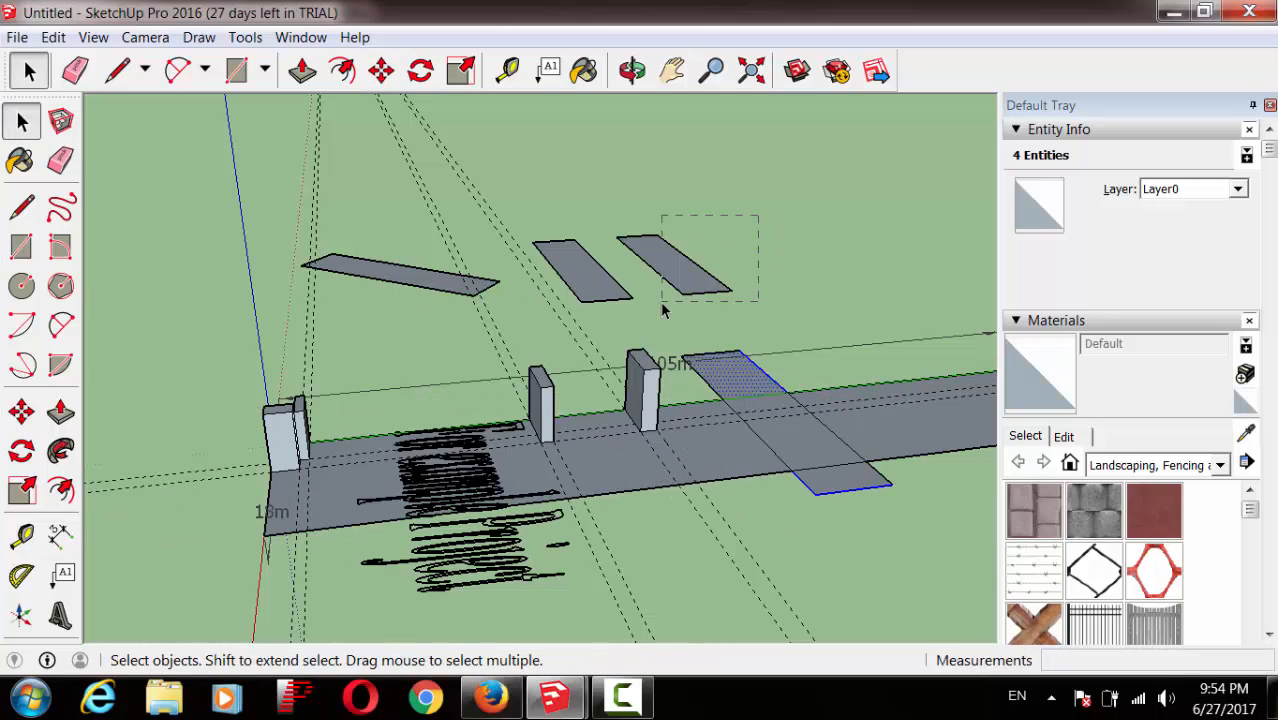
{"action": "left_click_drag", "start_coordinate": [679, 264], "coordinate": [733, 337]}
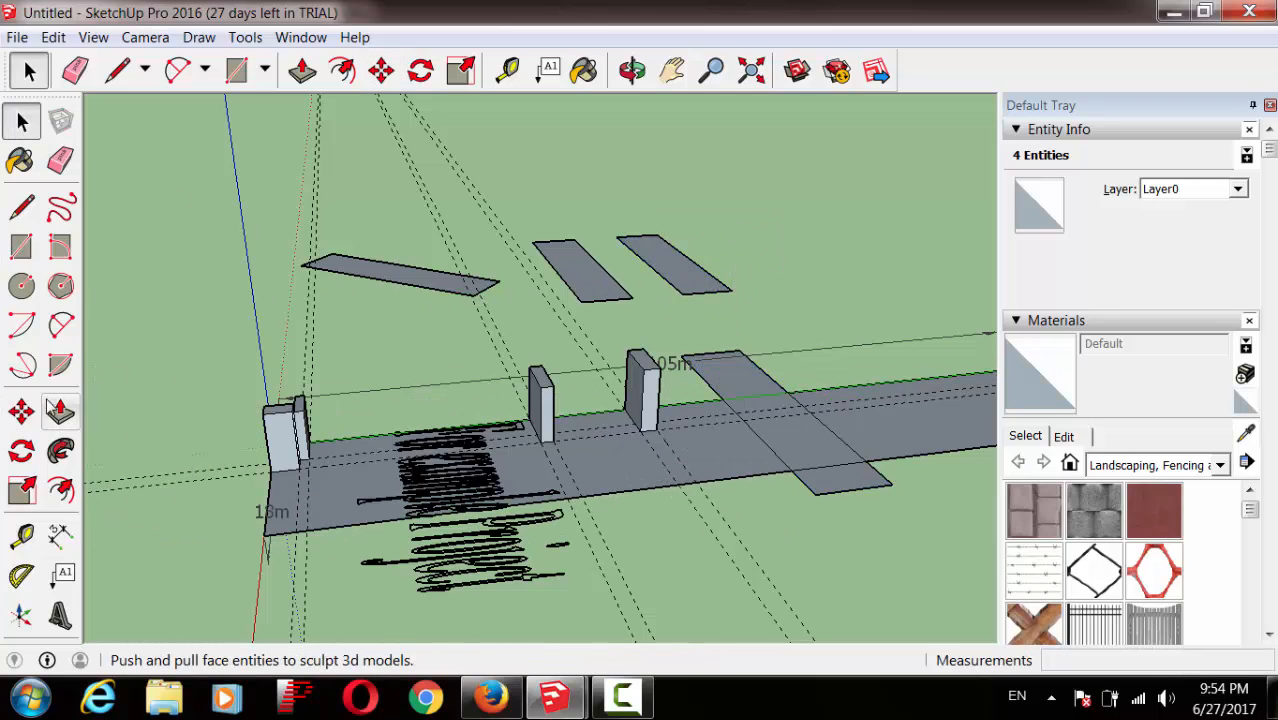
Step: Move three slabs to new spots: between the posts, across the road, and beside the road
{"action": "left_click", "coordinate": [22, 411]}
{"action": "left_click", "coordinate": [584, 283]}
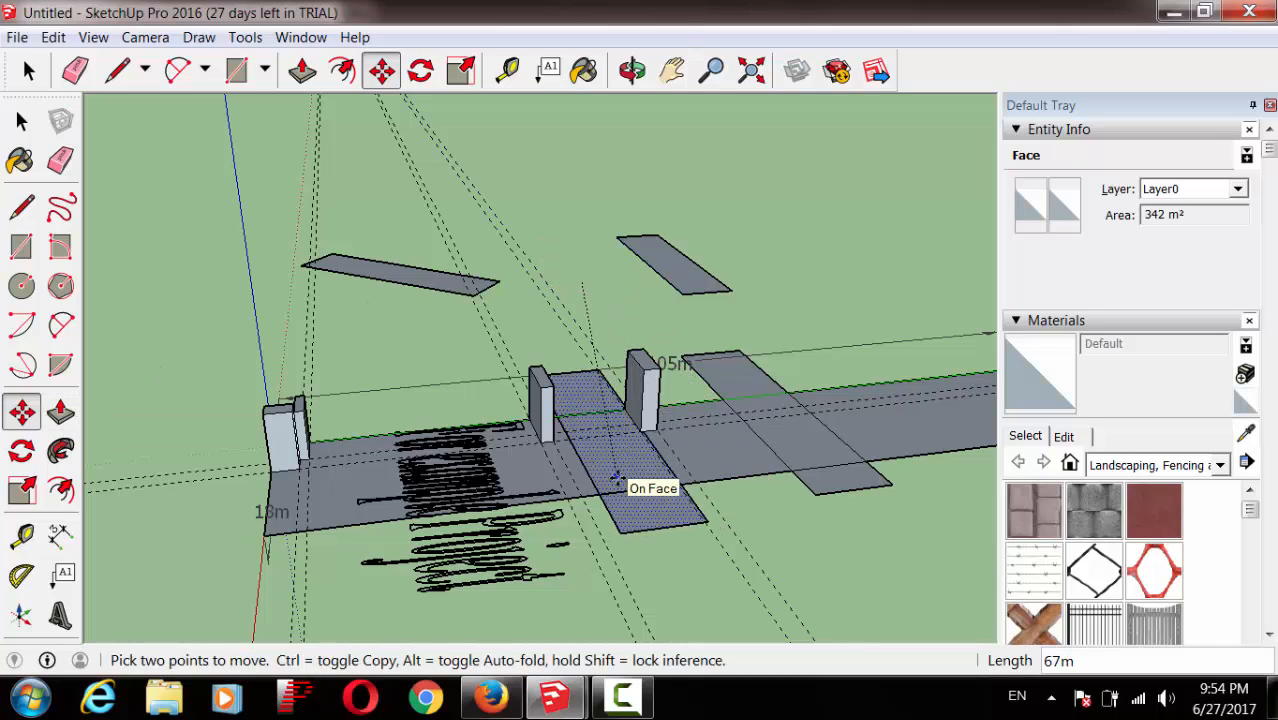
{"action": "left_click", "coordinate": [609, 485]}
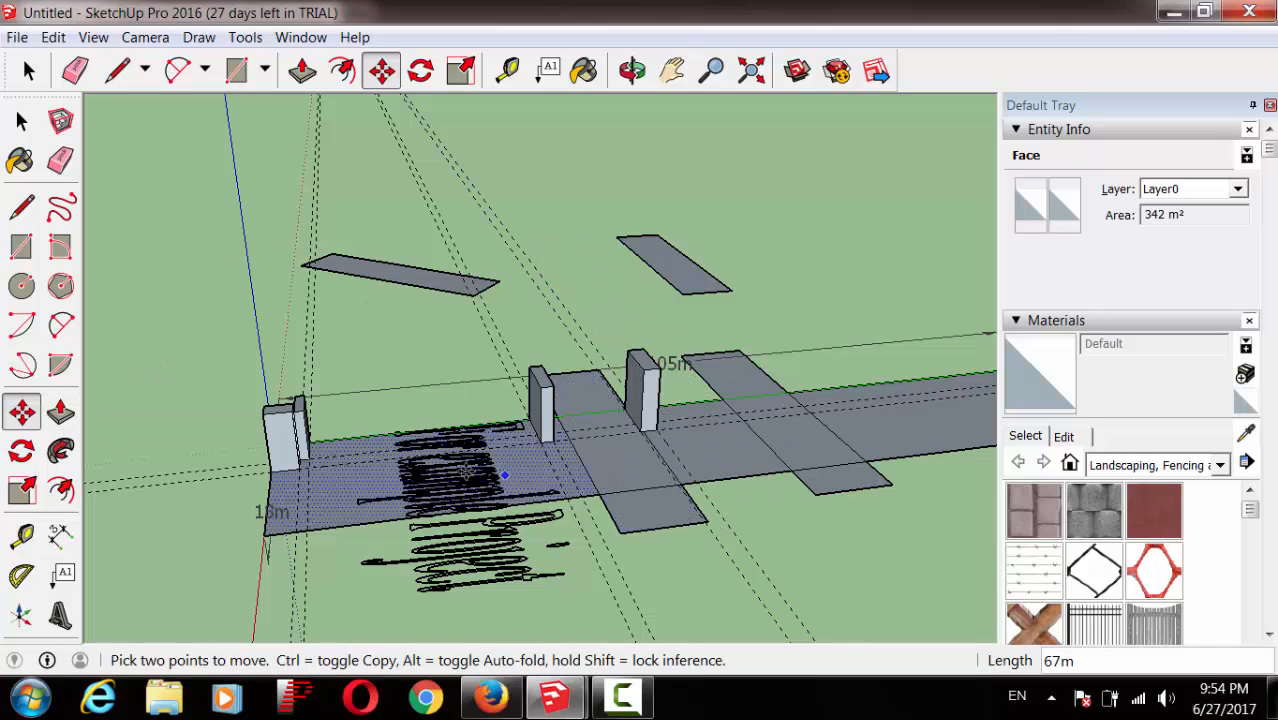
{"action": "left_click", "coordinate": [399, 277]}
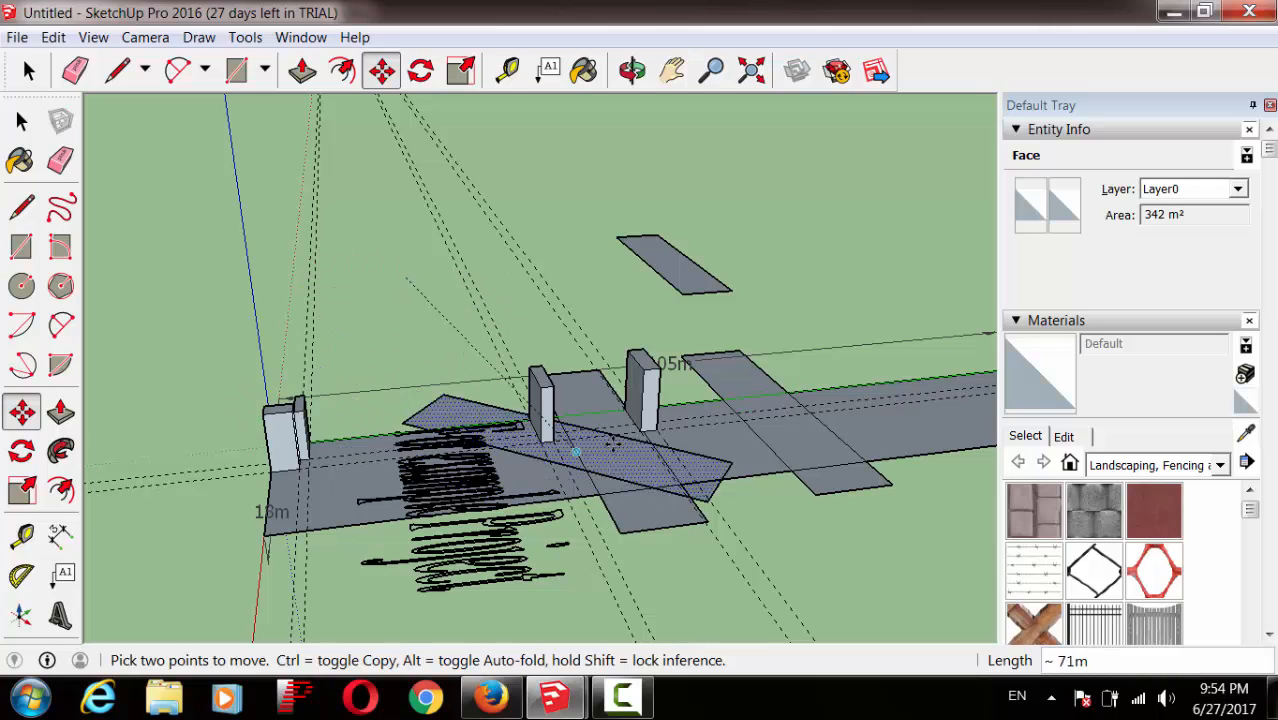
{"action": "left_click", "coordinate": [795, 402]}
{"action": "left_click", "coordinate": [678, 292]}
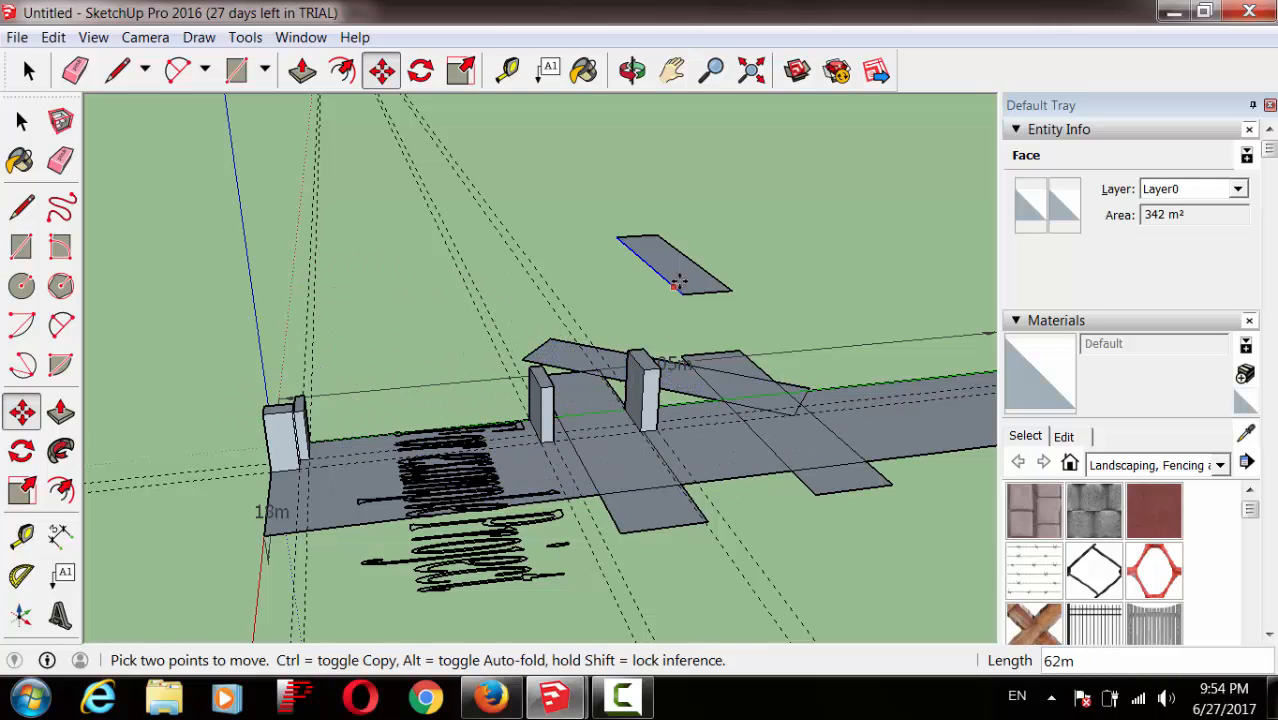
{"action": "left_click", "coordinate": [352, 395]}
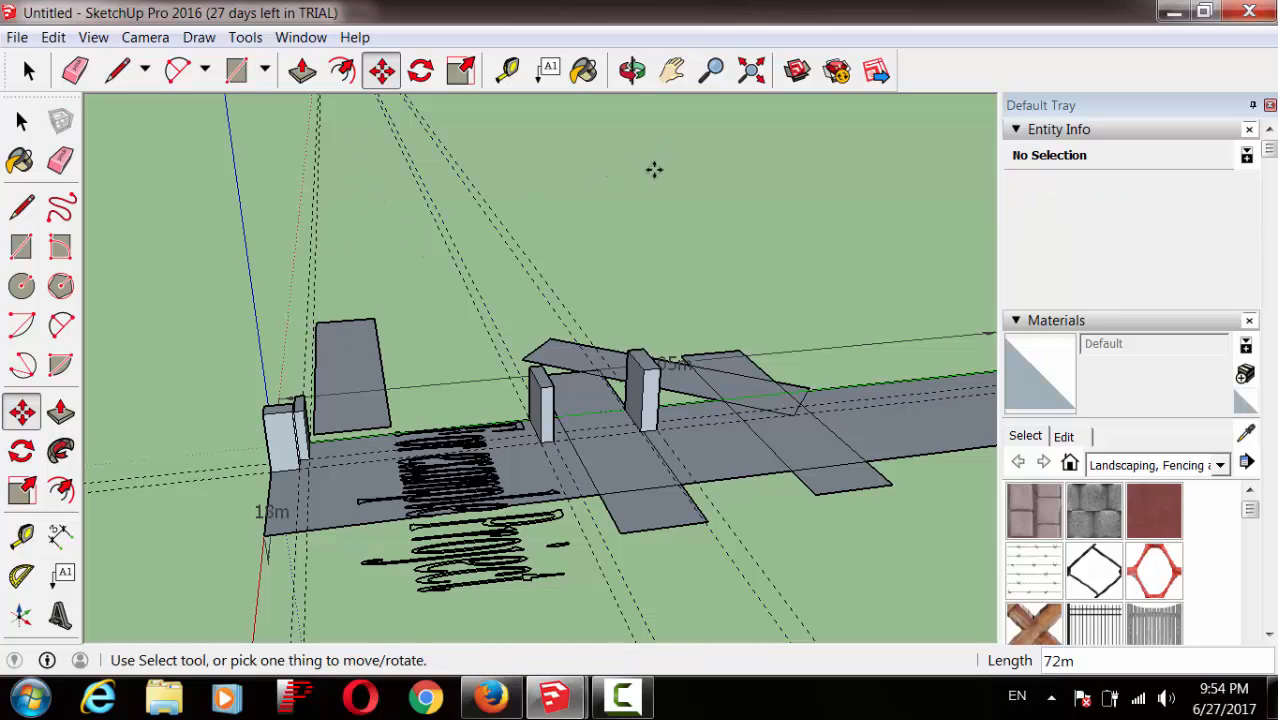
{"action": "mouse_move", "coordinate": [555, 697]}
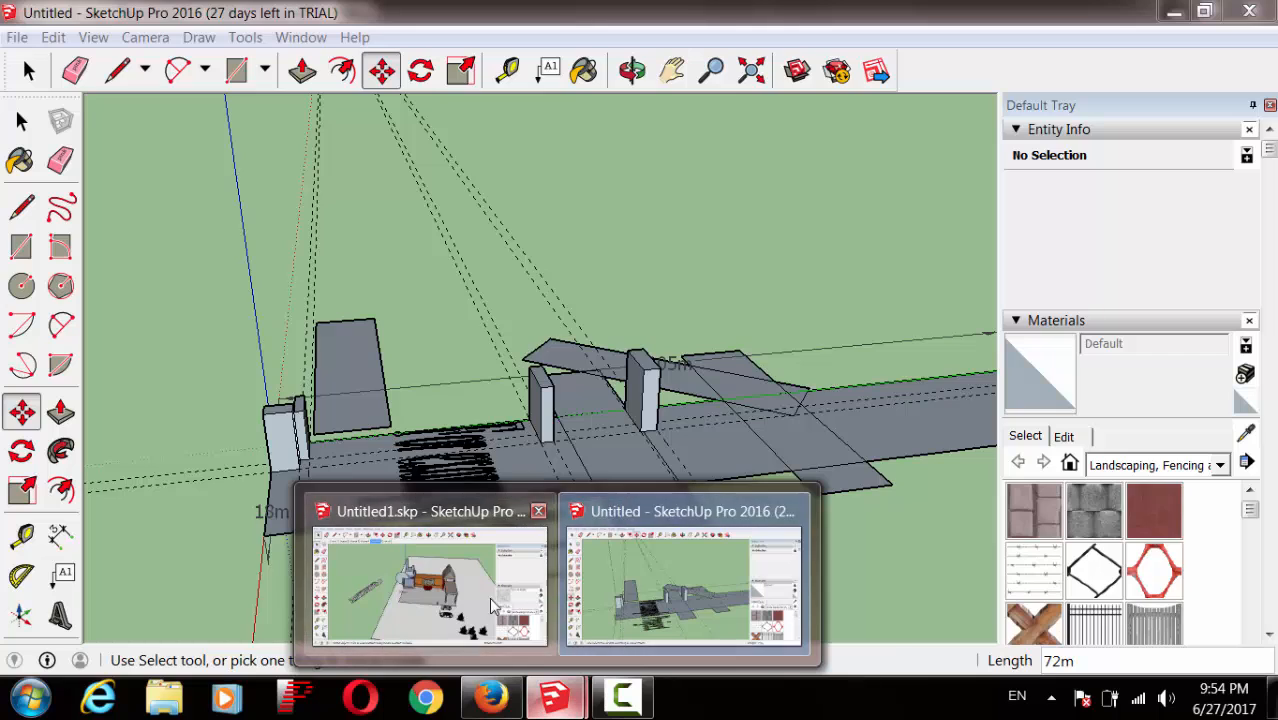
{"action": "left_click", "coordinate": [492, 605]}
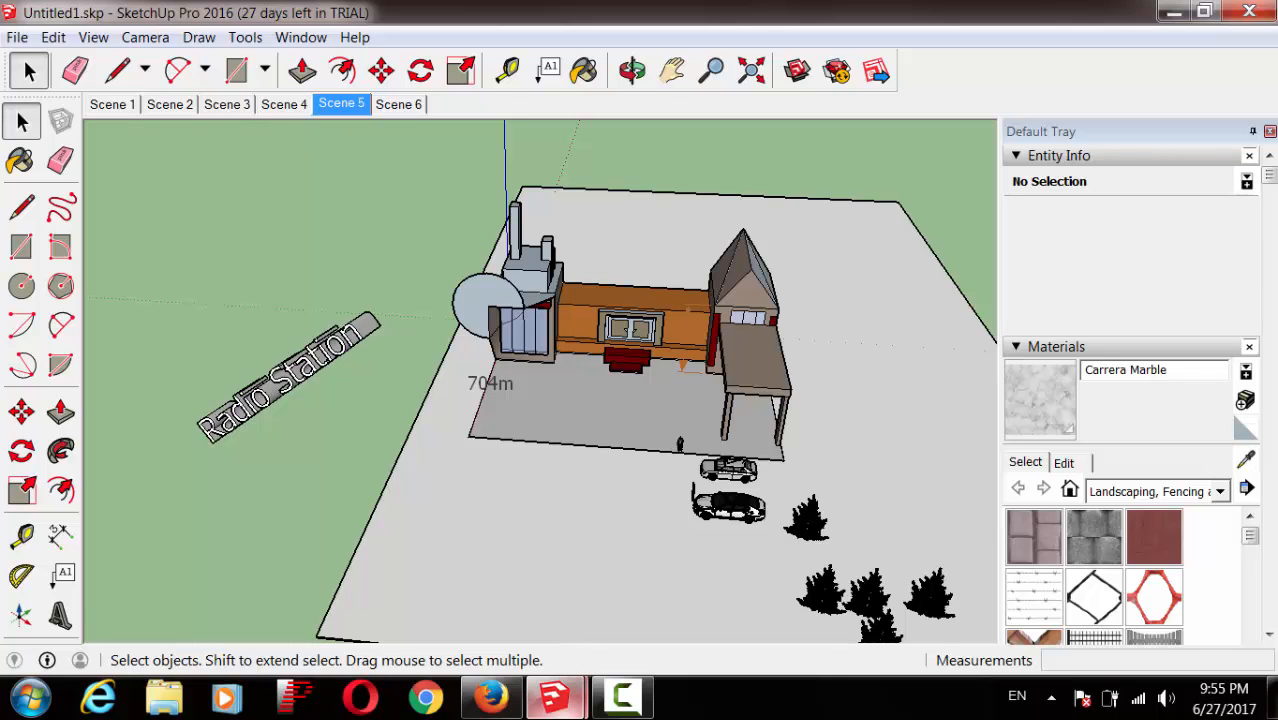
{"action": "mouse_move", "coordinate": [568, 700]}
{"action": "left_click", "coordinate": [655, 604]}
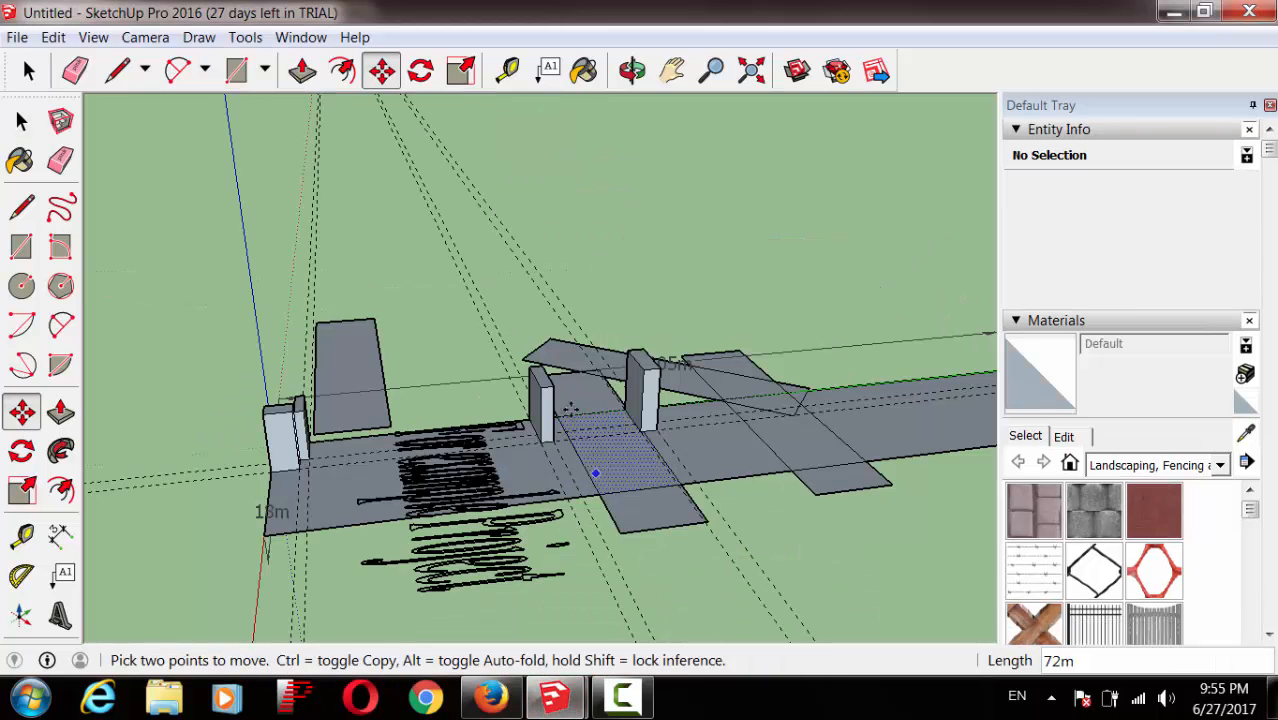
{"action": "left_click", "coordinate": [500, 430]}
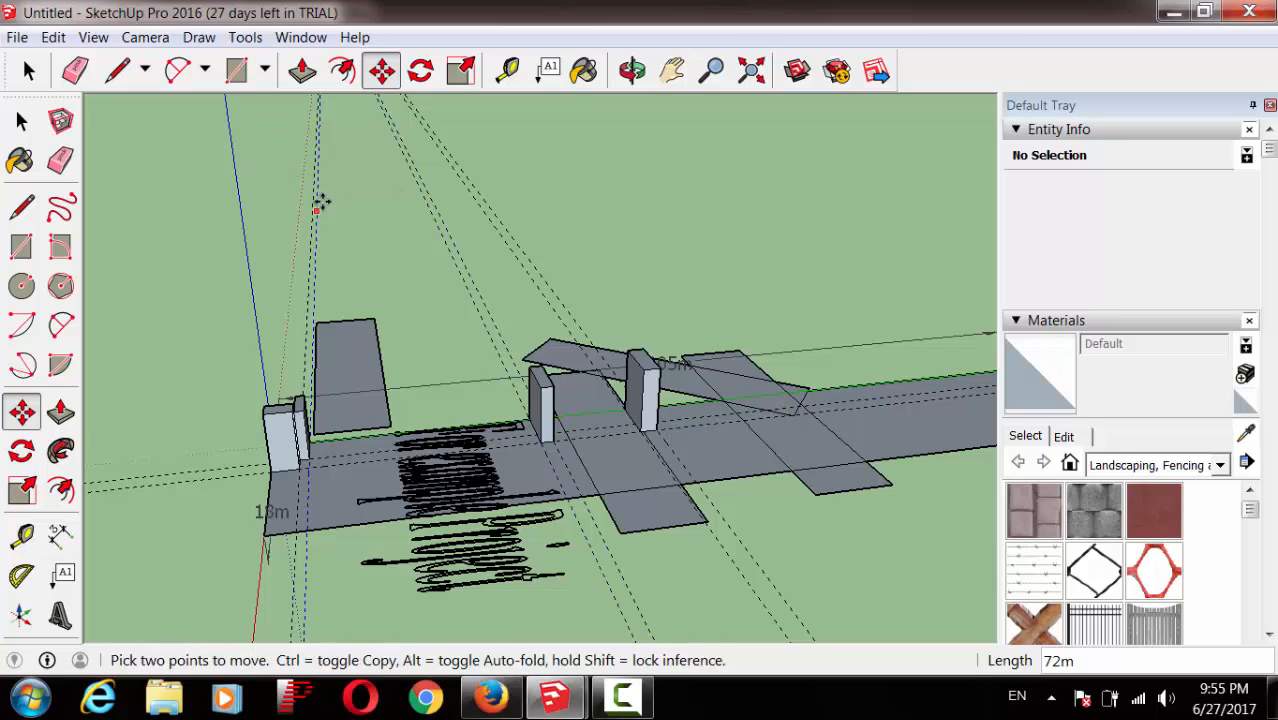
Step: Save the starting view as Scene 1 via View > Animation > Add Scene
{"action": "left_click", "coordinate": [93, 38]}
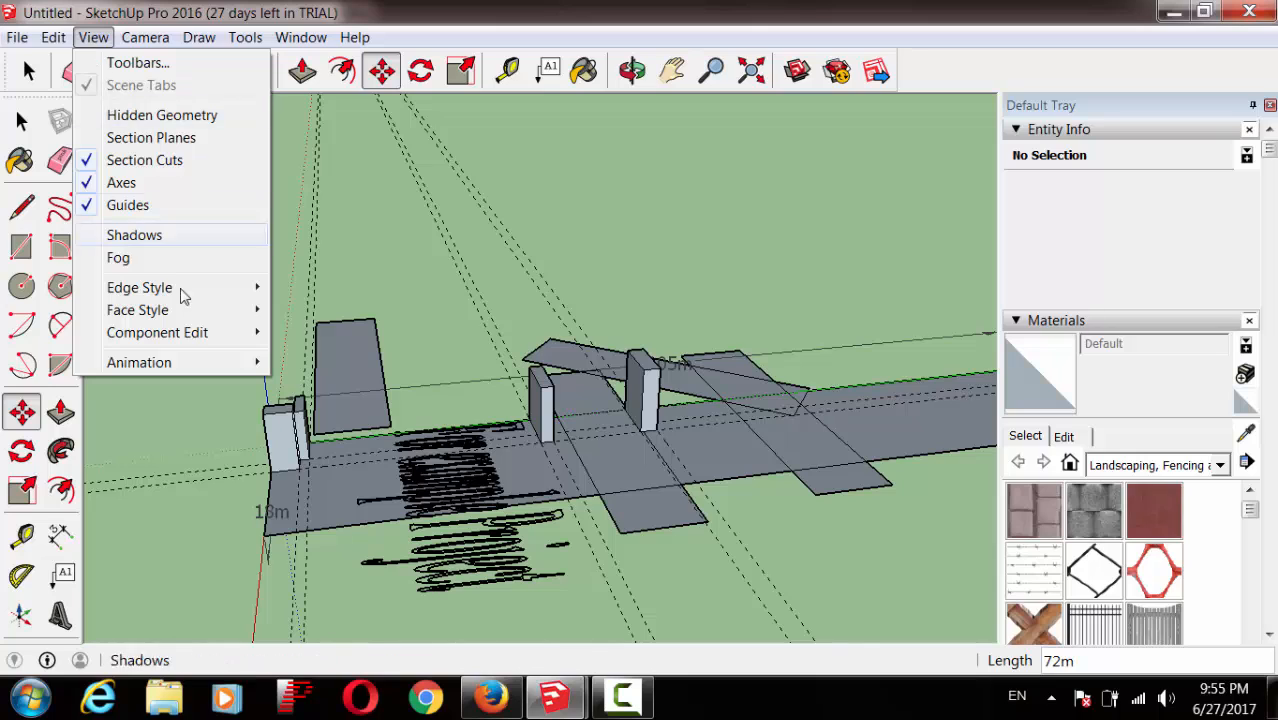
{"action": "mouse_move", "coordinate": [207, 368]}
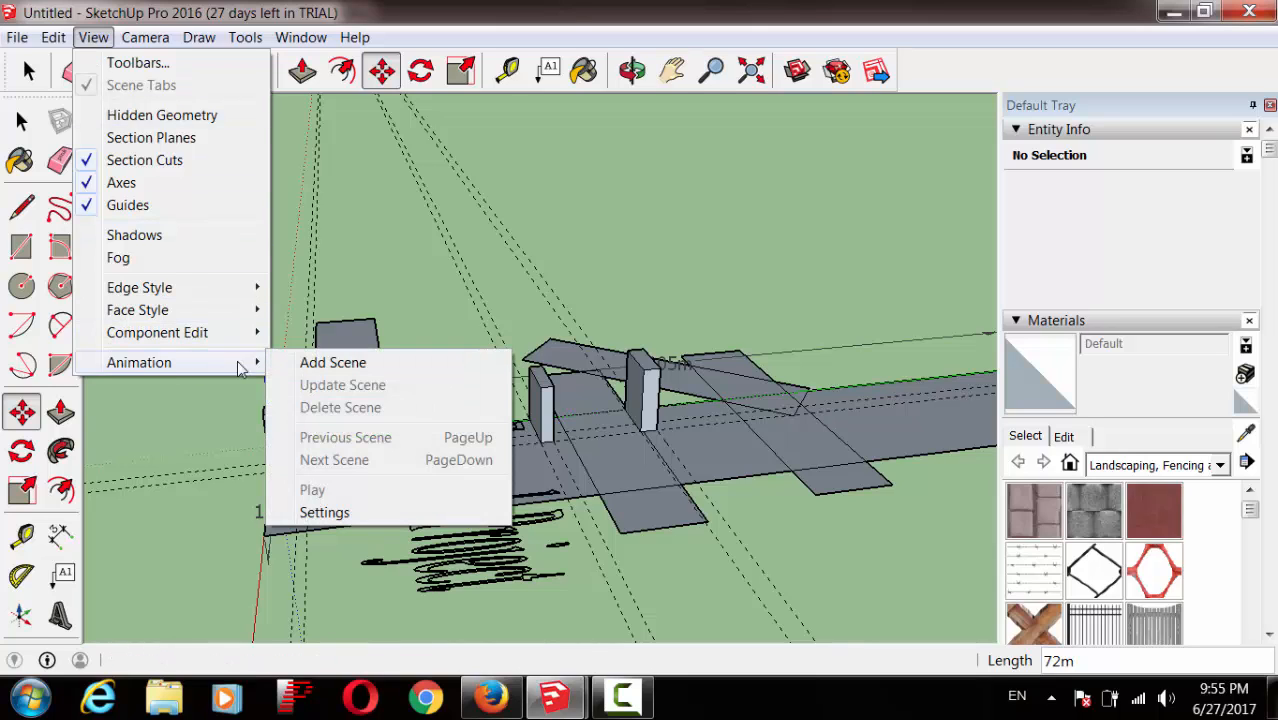
{"action": "left_click", "coordinate": [344, 365]}
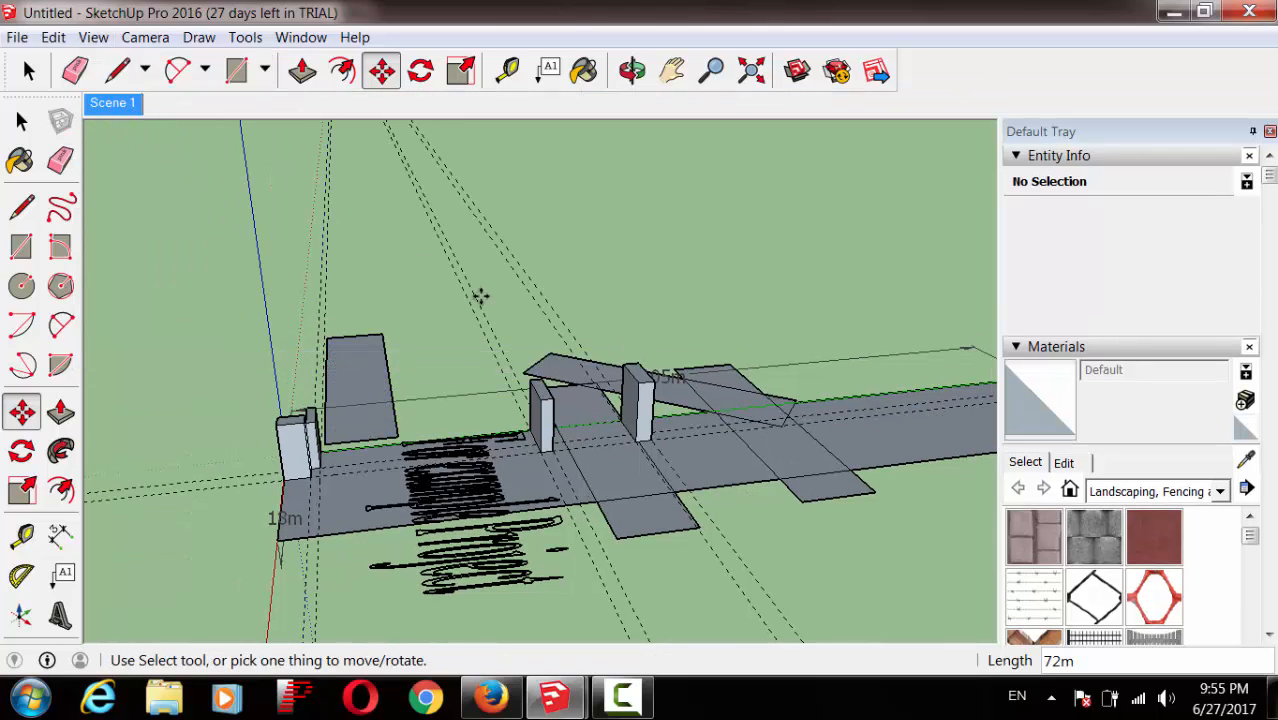
Step: Orbit to another side of the model and save it as Scene 2
{"action": "left_click", "coordinate": [633, 77]}
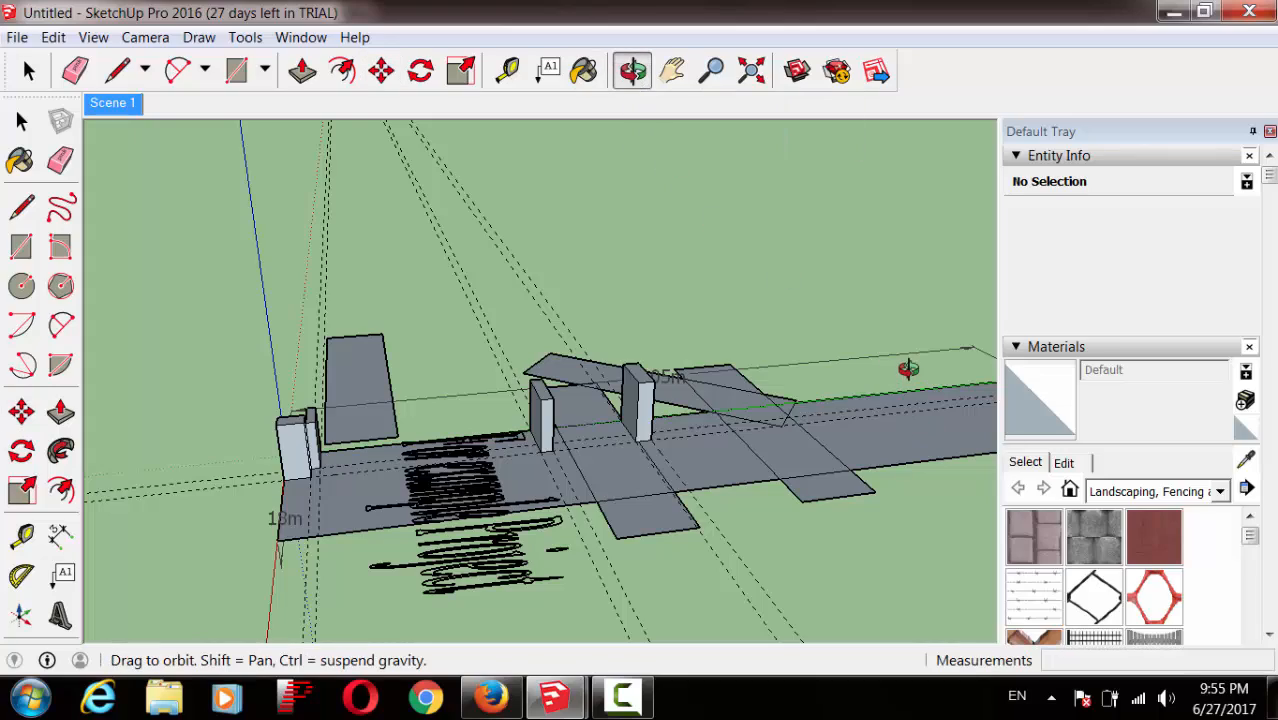
{"action": "left_click_drag", "start_coordinate": [907, 369], "coordinate": [395, 476]}
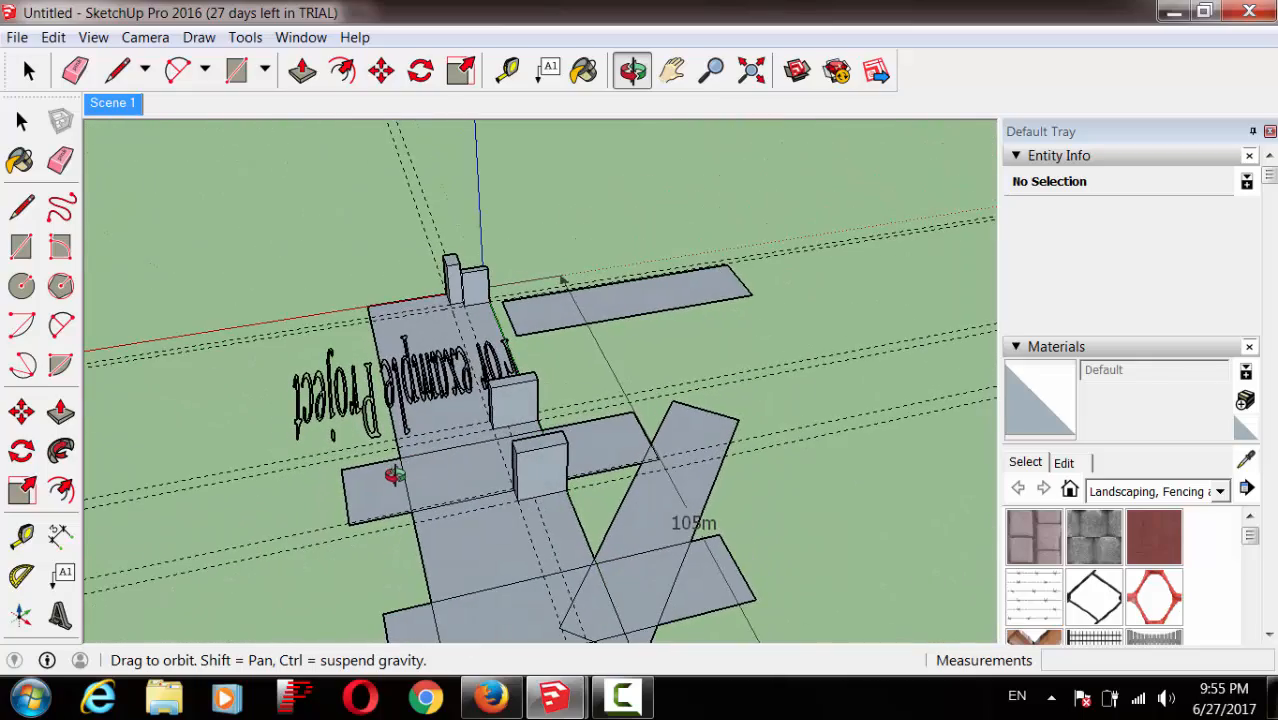
{"action": "left_click", "coordinate": [93, 37]}
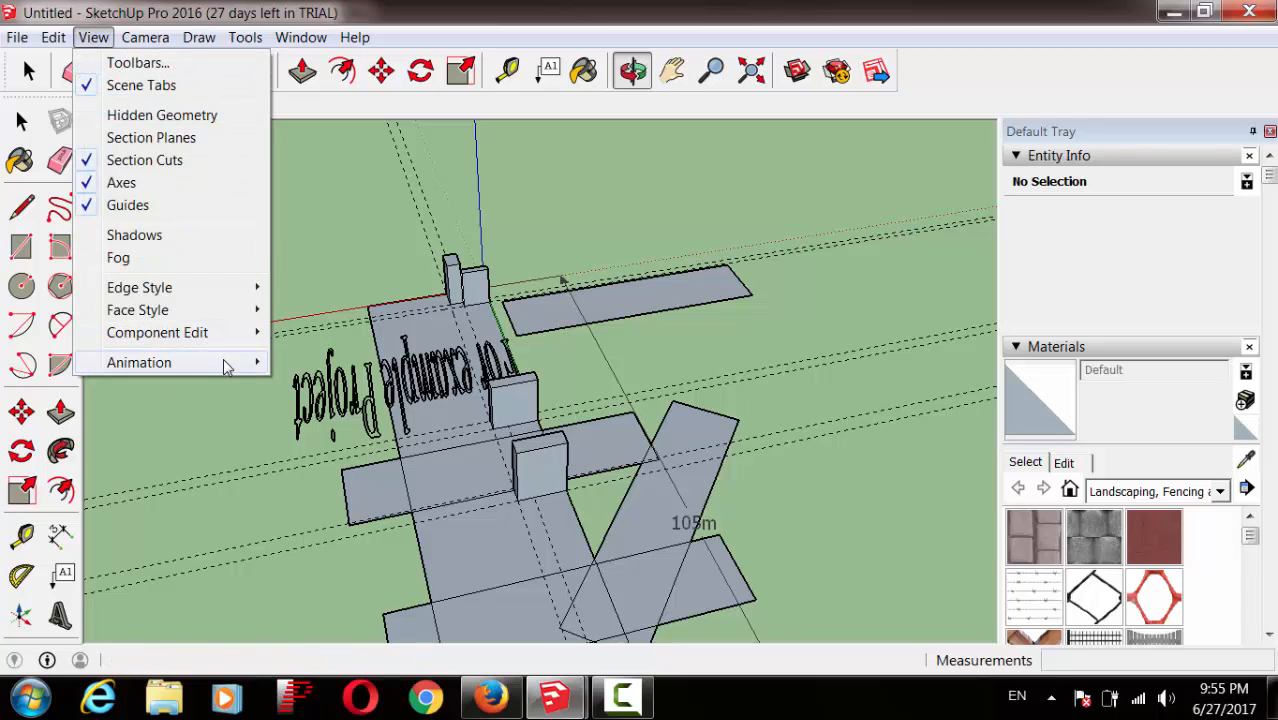
{"action": "mouse_move", "coordinate": [228, 363]}
{"action": "left_click", "coordinate": [307, 363]}
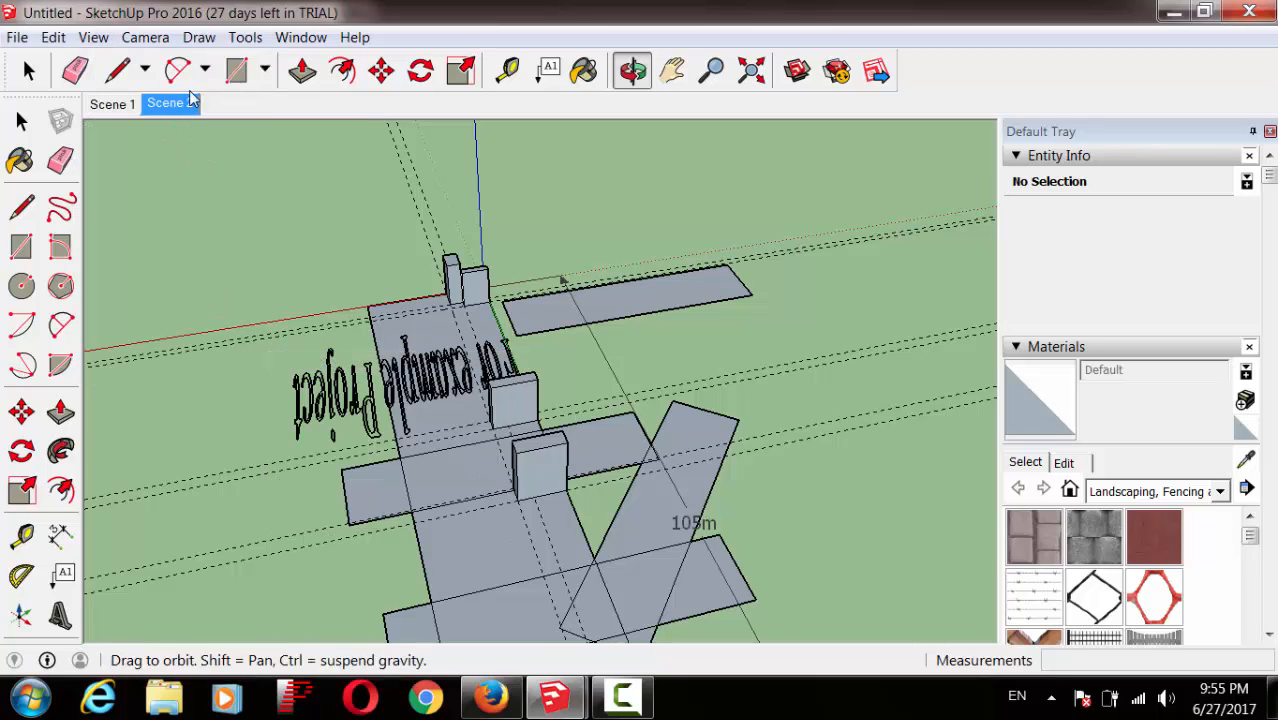
Step: Orbit to a different angle and save it as Scene 3
{"action": "left_click_drag", "start_coordinate": [692, 369], "coordinate": [187, 372]}
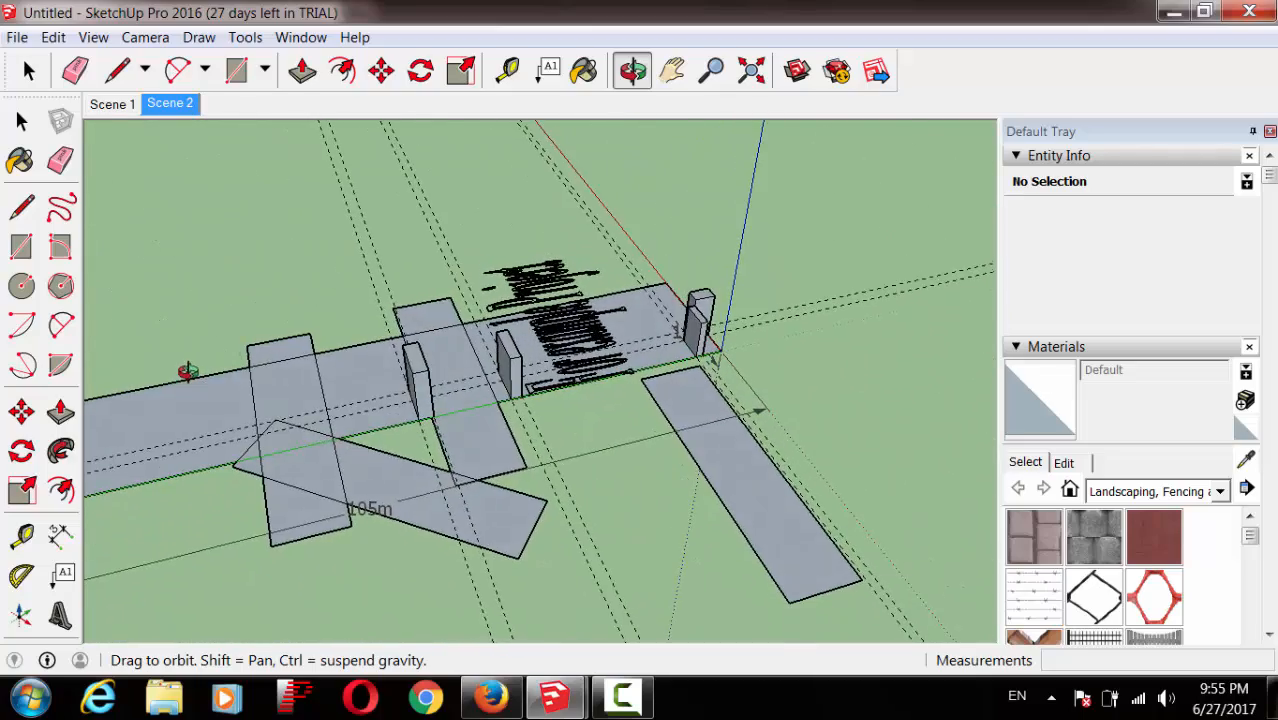
{"action": "left_click", "coordinate": [93, 37]}
{"action": "mouse_move", "coordinate": [221, 367]}
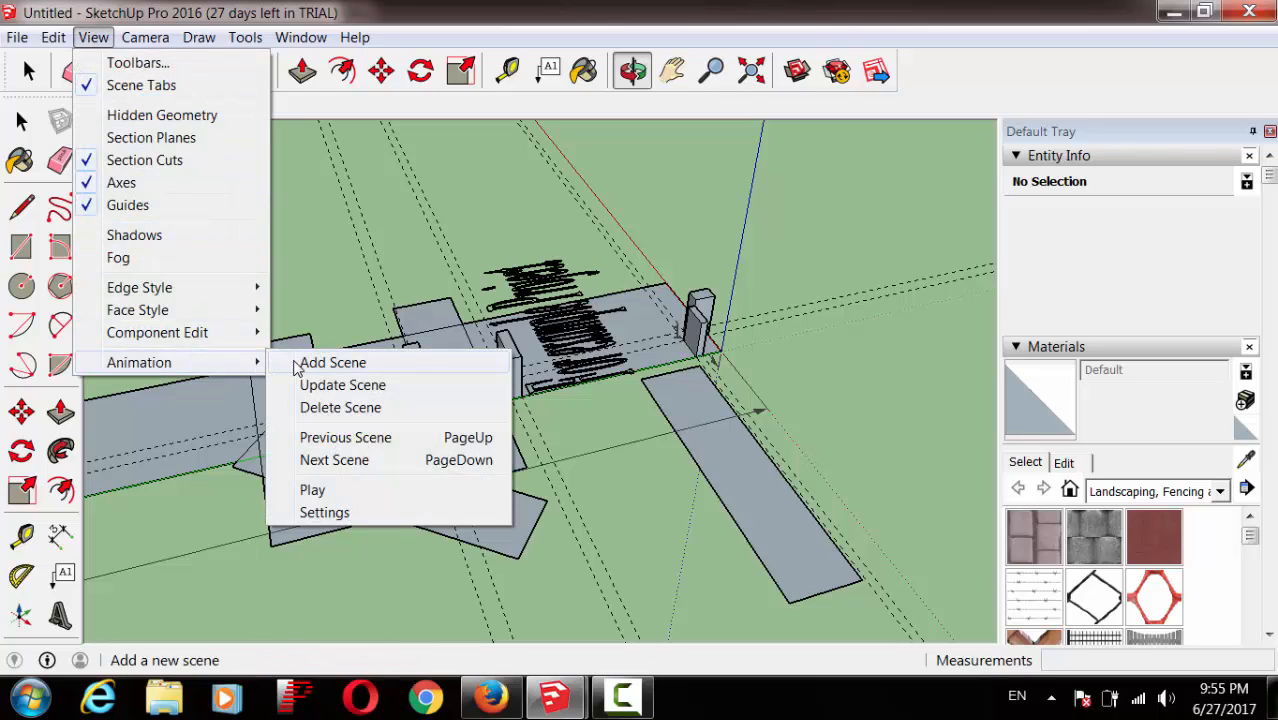
{"action": "left_click", "coordinate": [300, 362]}
Step: Orbit slightly to a new angle and save it as Scene 4
{"action": "left_click_drag", "start_coordinate": [616, 496], "coordinate": [152, 433]}
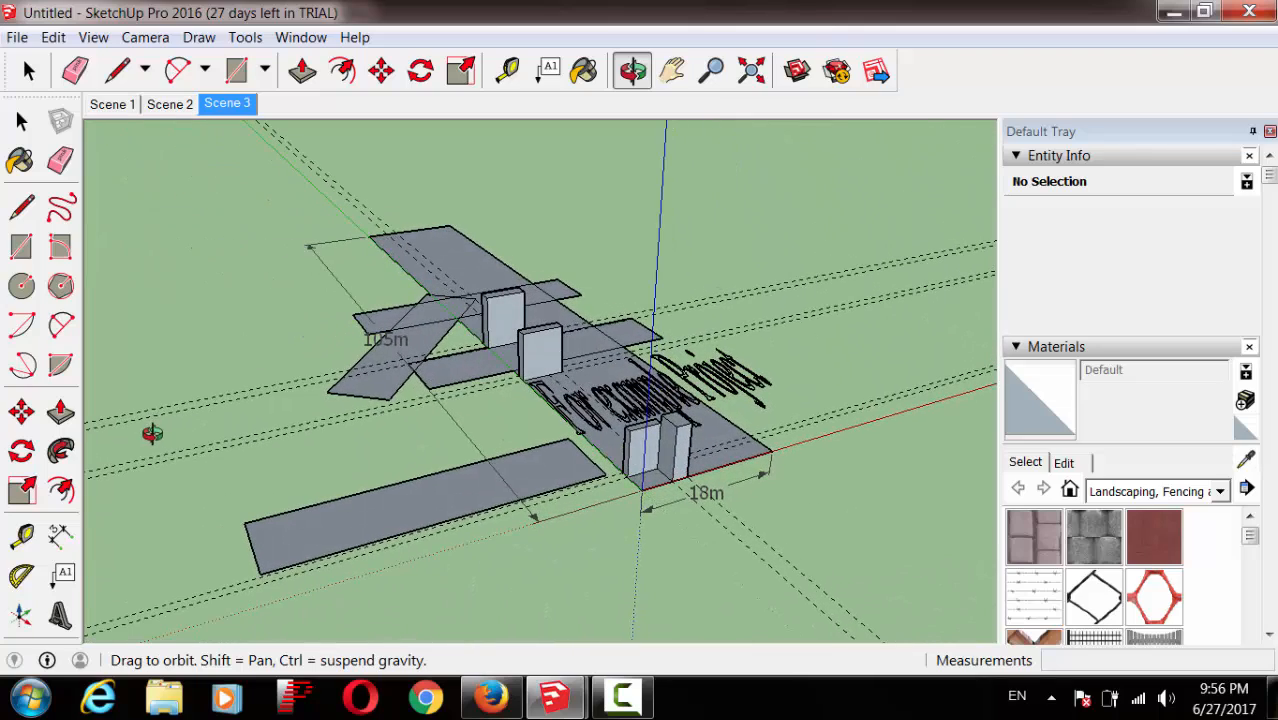
{"action": "left_click", "coordinate": [94, 38]}
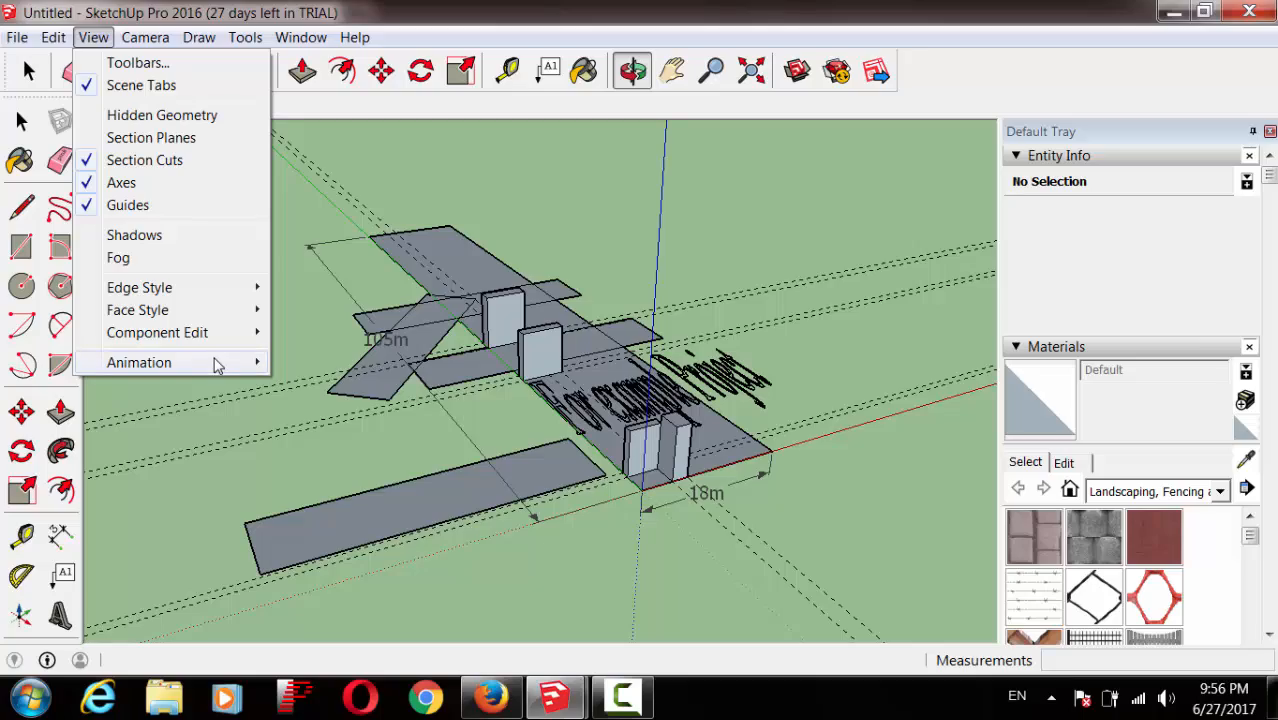
{"action": "mouse_move", "coordinate": [215, 365]}
{"action": "left_click", "coordinate": [297, 363]}
Step: Orbit to another viewpoint, save Scene 5, and zoom in on the posts and text
{"action": "left_click_drag", "start_coordinate": [362, 403], "coordinate": [101, 537]}
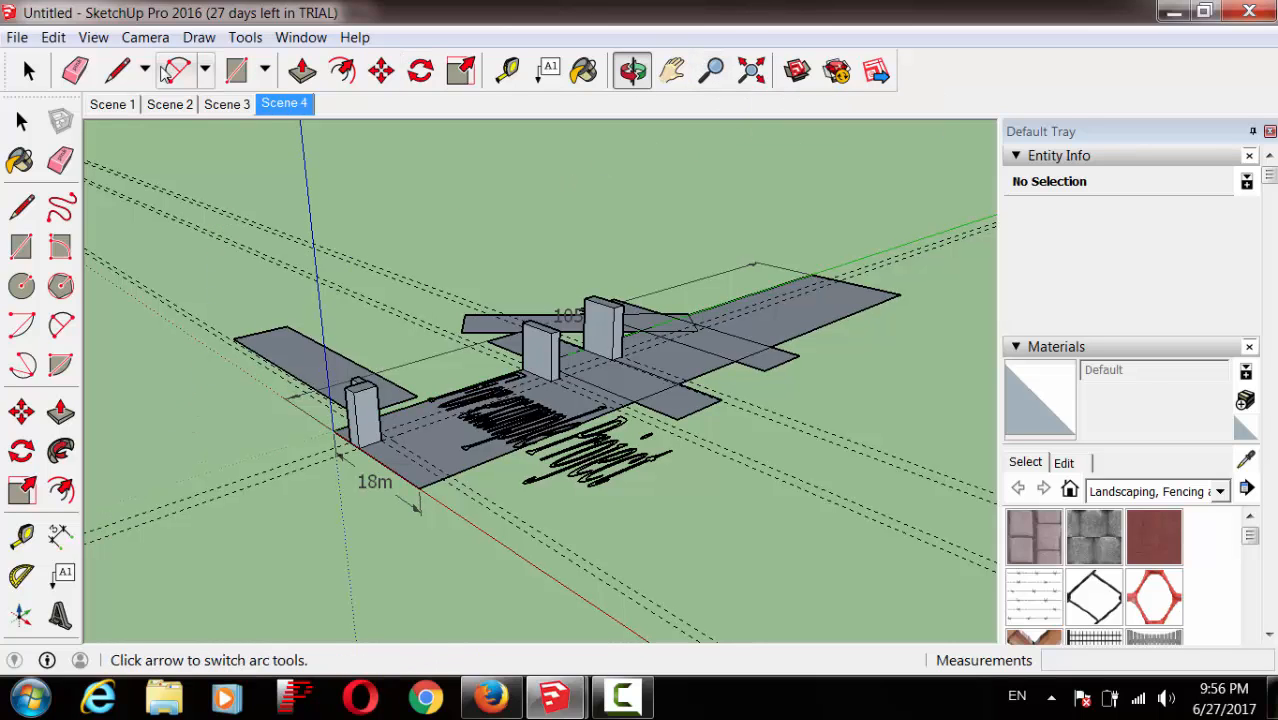
{"action": "left_click", "coordinate": [93, 37]}
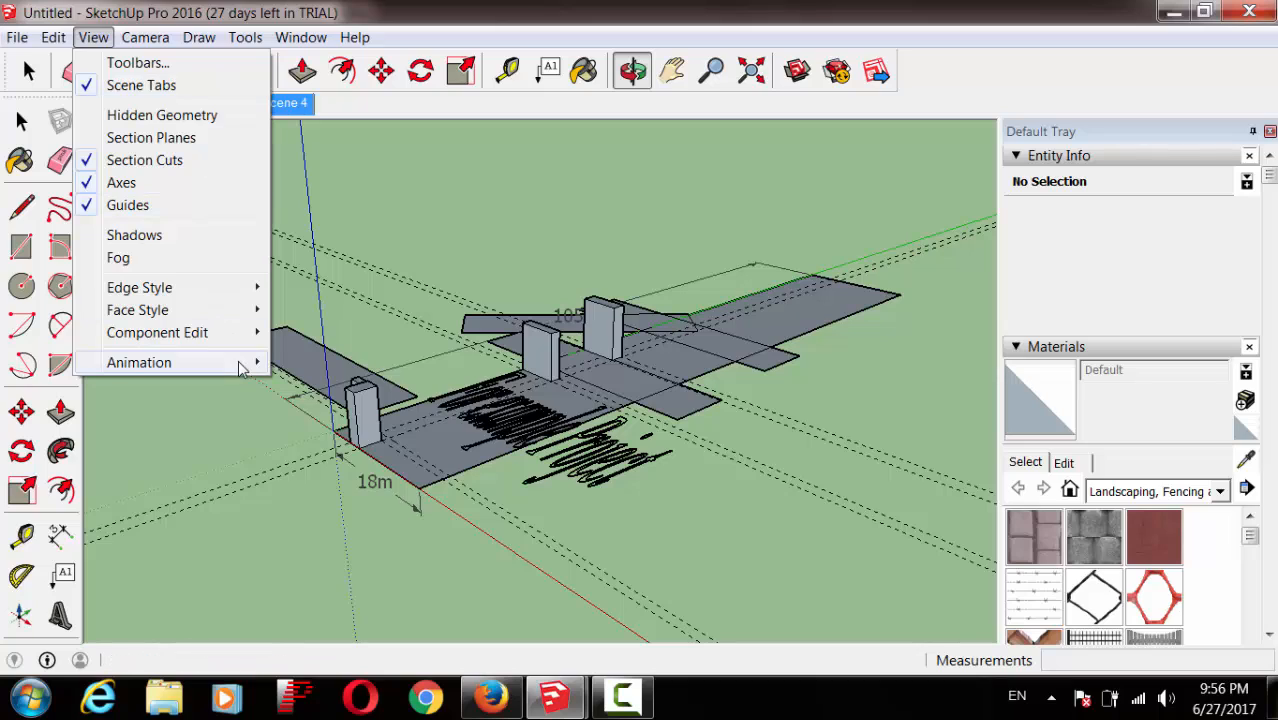
{"action": "mouse_move", "coordinate": [257, 362]}
{"action": "left_click", "coordinate": [330, 362]}
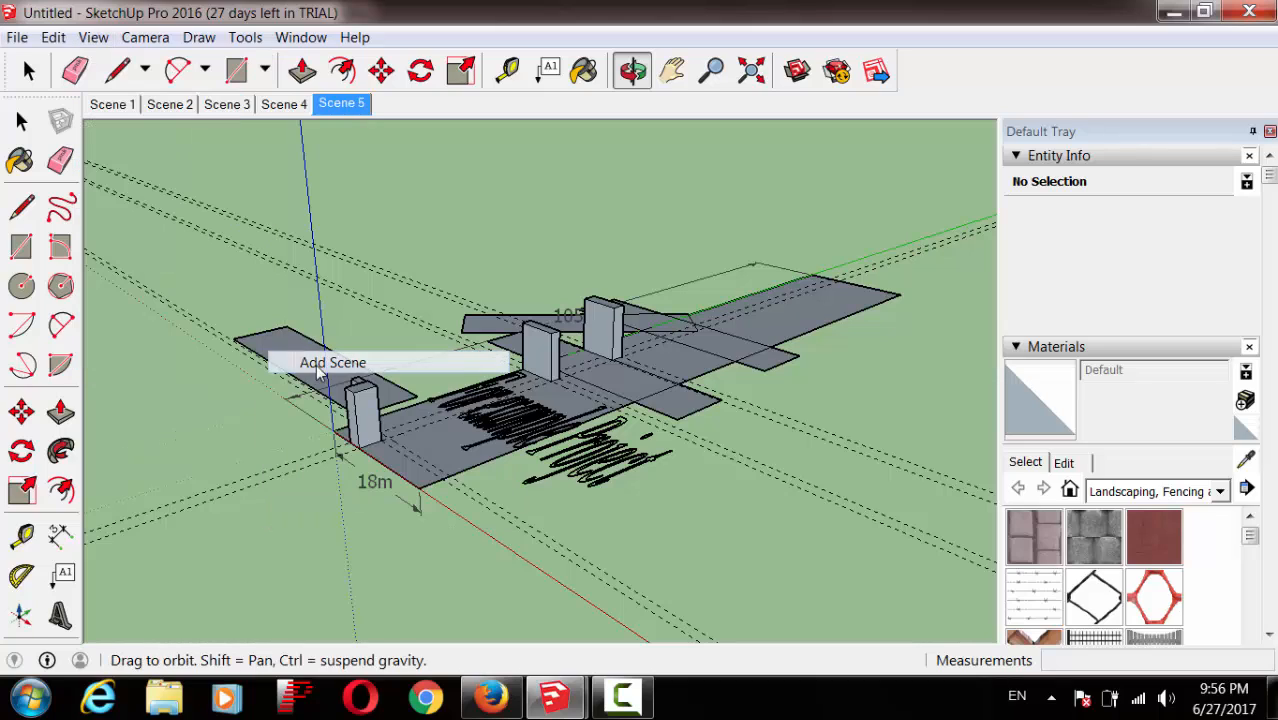
{"action": "left_click", "coordinate": [711, 70]}
{"action": "left_click_drag", "start_coordinate": [673, 531], "coordinate": [591, 418]}
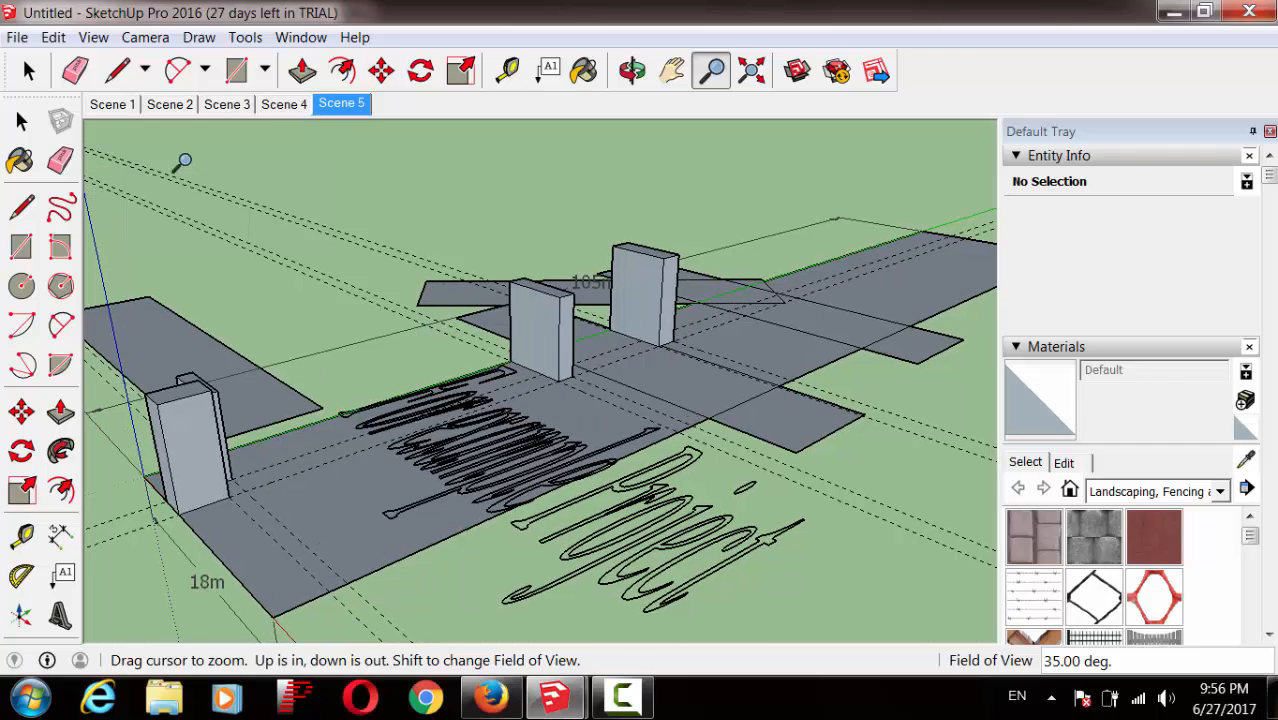
Step: Run View > Animation > Play to cycle through Scenes 1–5
{"action": "left_click", "coordinate": [93, 39]}
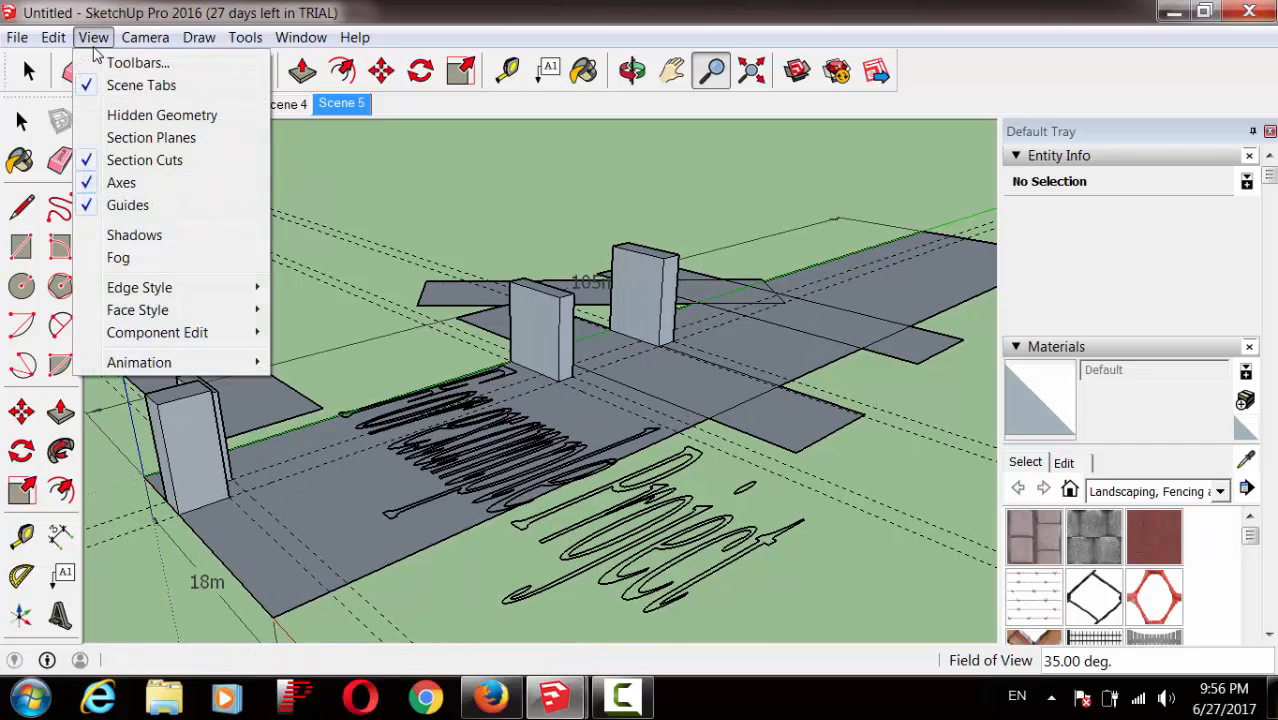
{"action": "mouse_move", "coordinate": [248, 365]}
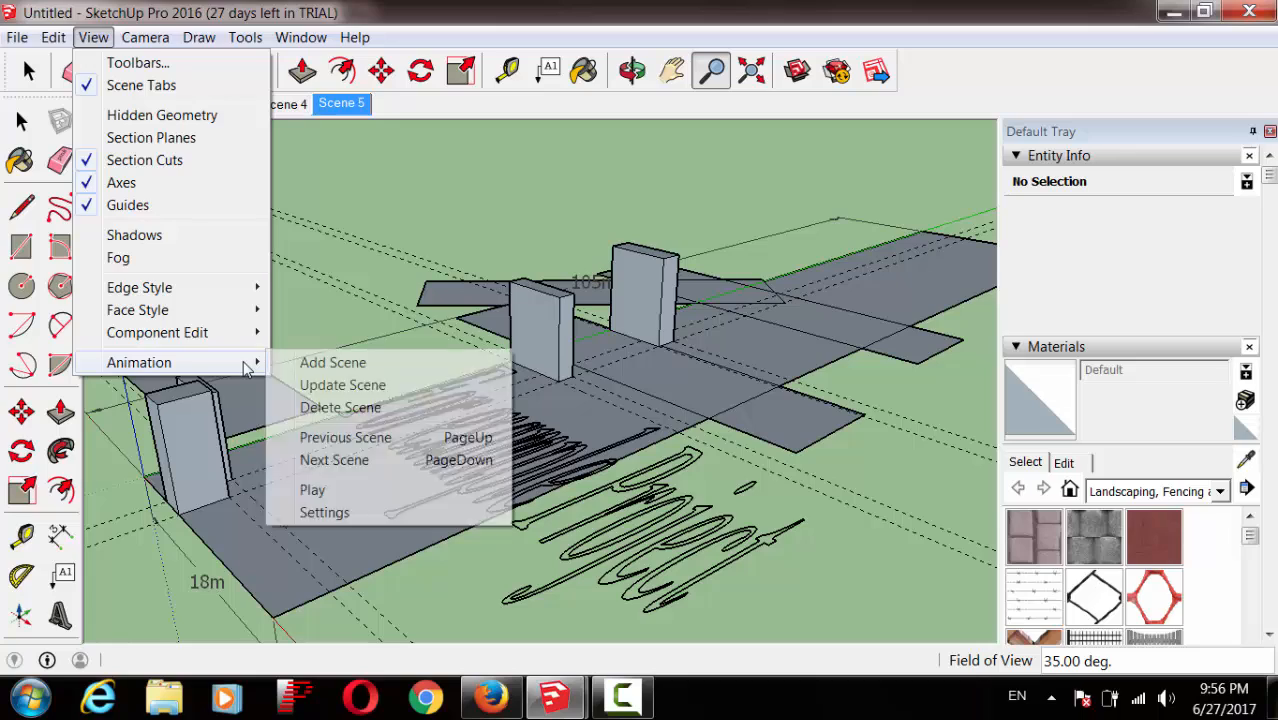
{"action": "left_click", "coordinate": [350, 493]}
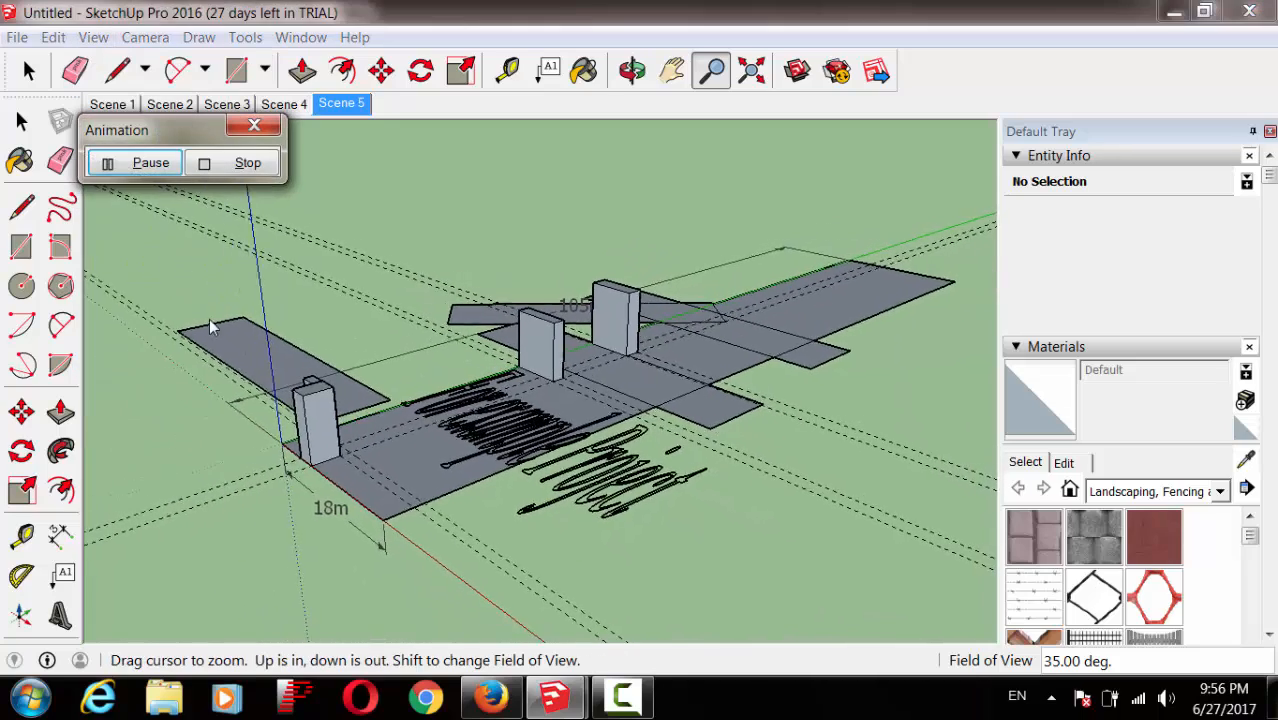
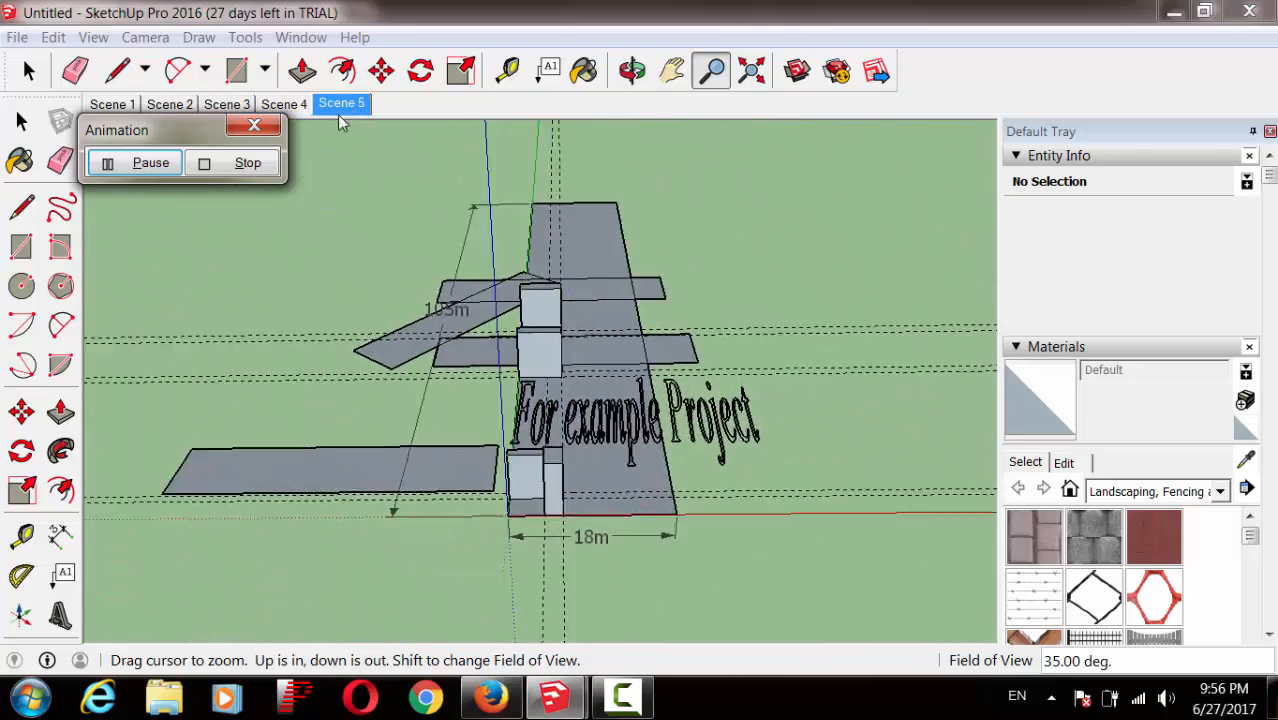
Step: Stop the scene animation, leaving the model at Scene 5's viewpoint
{"action": "left_click", "coordinate": [247, 163]}
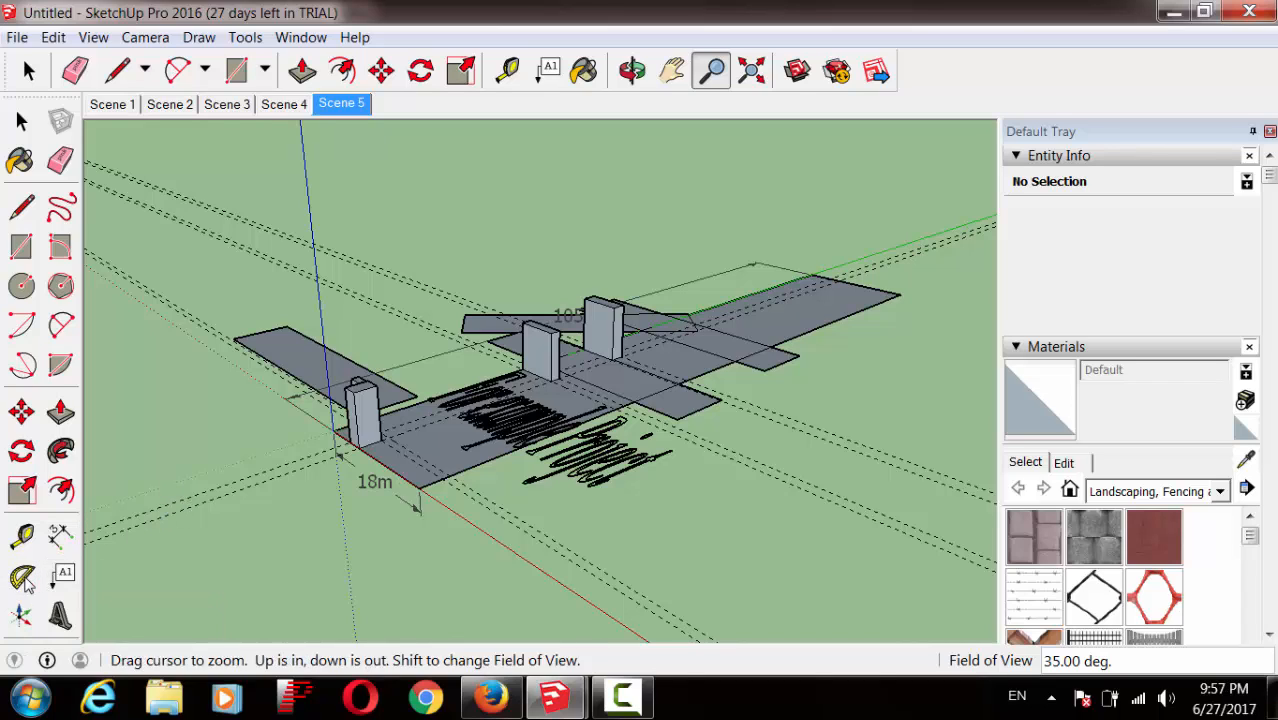
{"action": "left_click", "coordinate": [22, 577]}
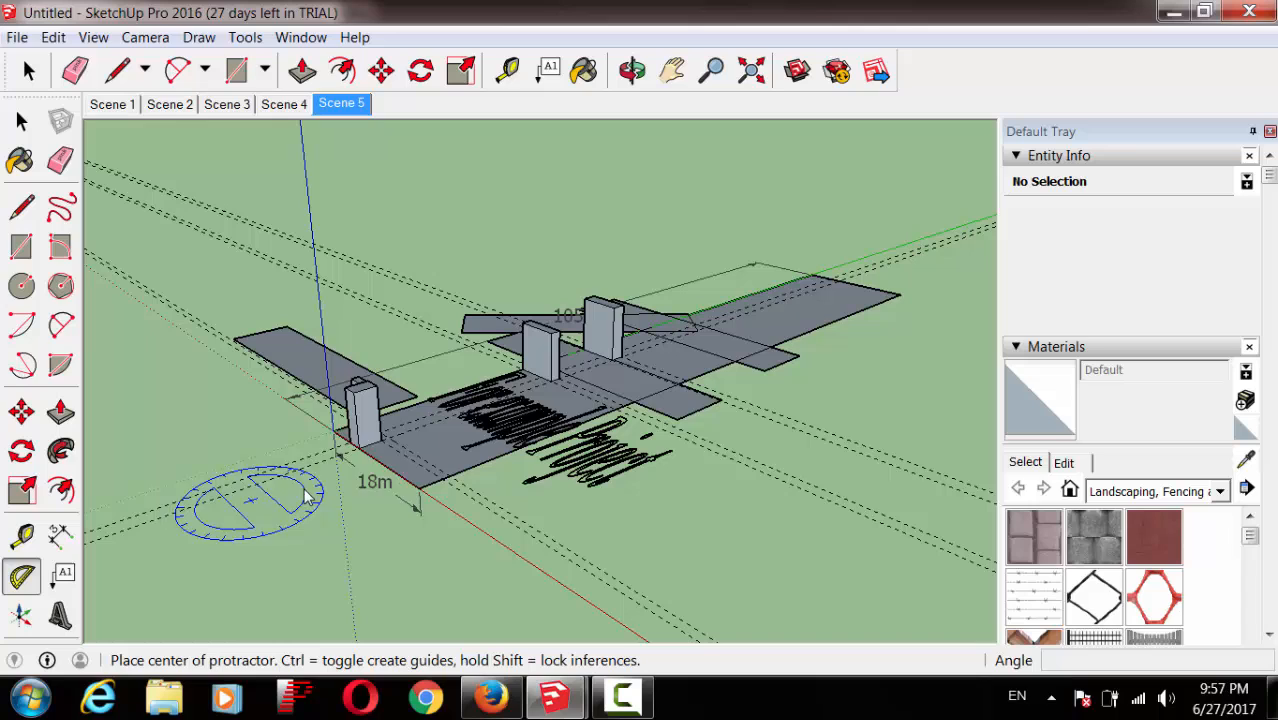
Step: Add two angled construction guides from the front column's top endpoint, then zoom in on the model
{"action": "left_click", "coordinate": [358, 398]}
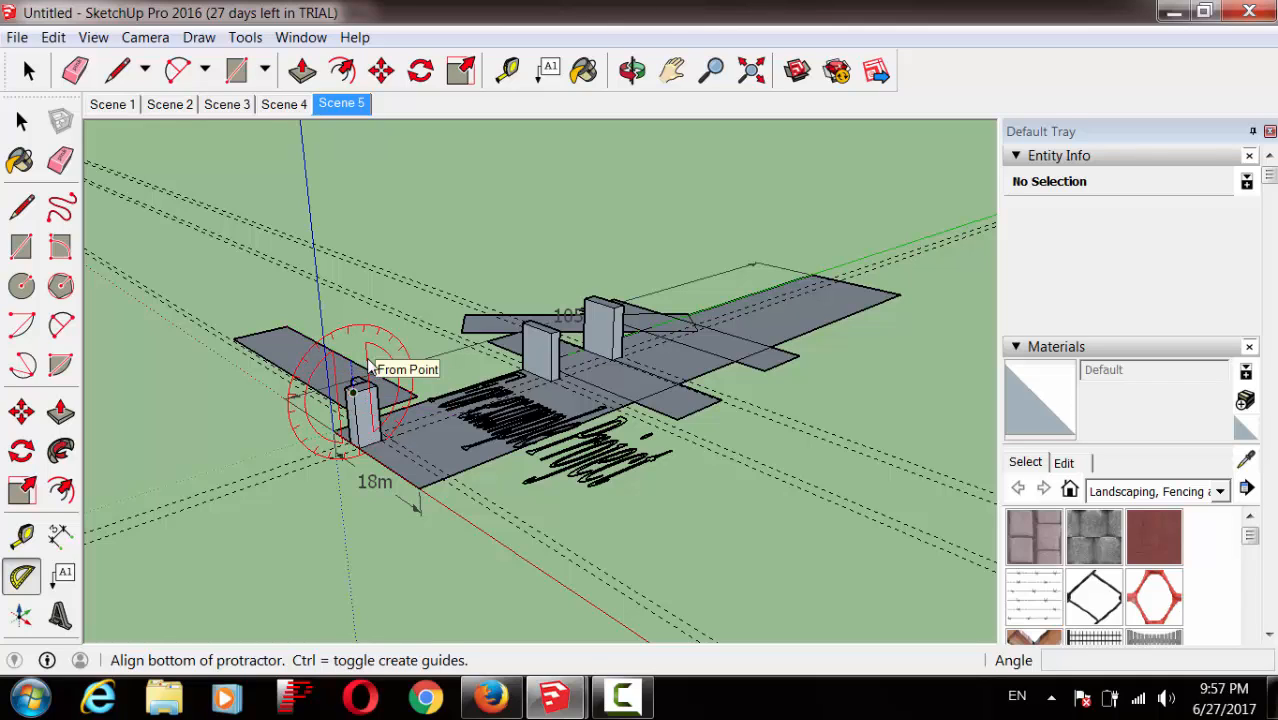
{"action": "left_click", "coordinate": [369, 366]}
{"action": "left_click", "coordinate": [376, 393]}
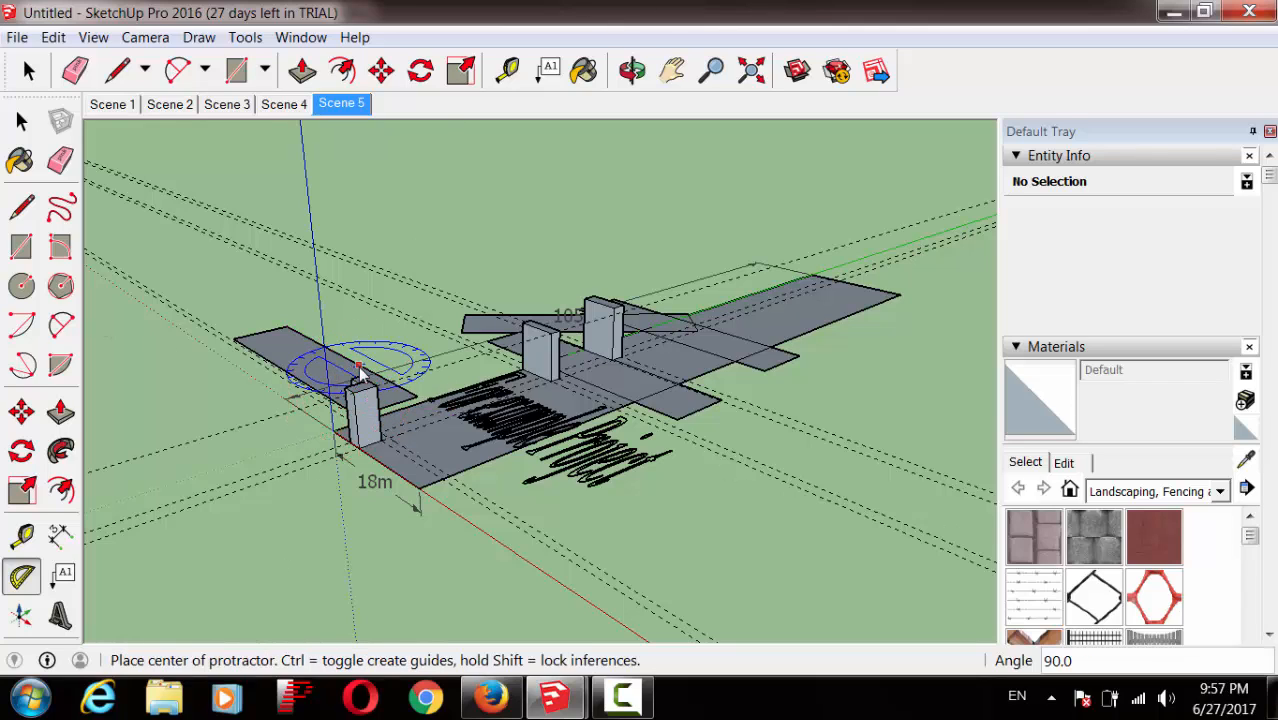
{"action": "left_click", "coordinate": [358, 365]}
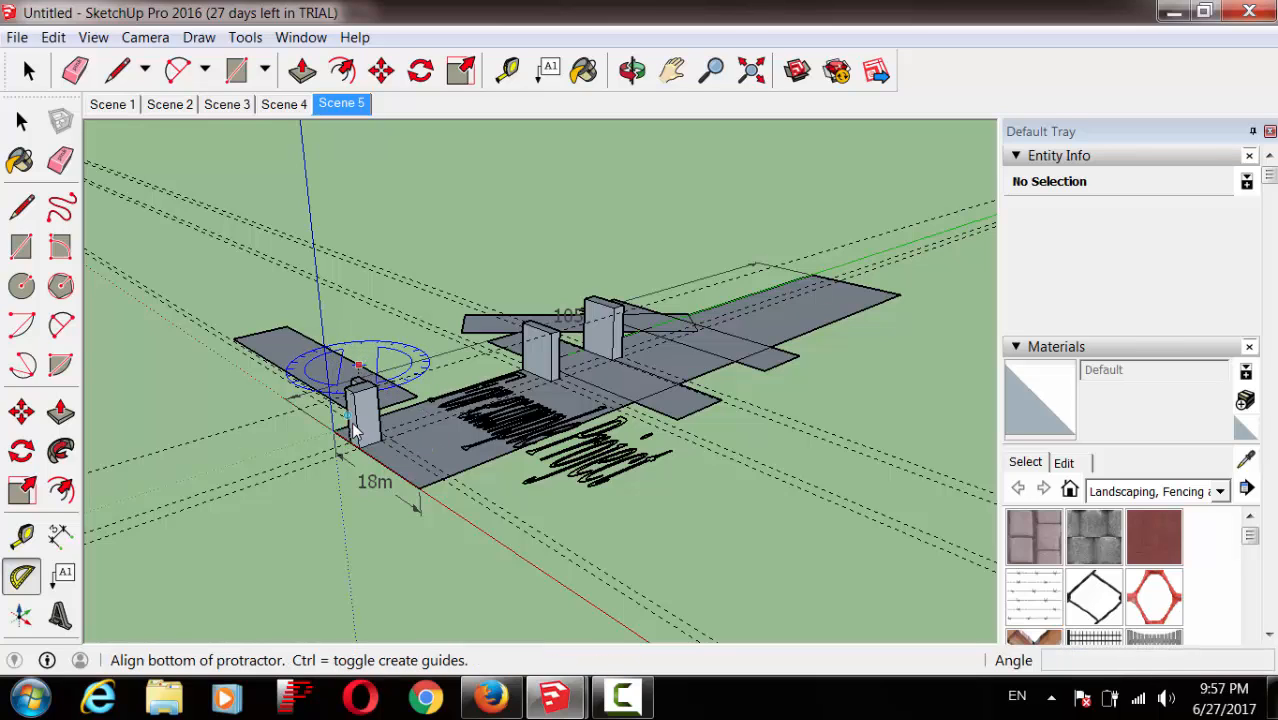
{"action": "left_click", "coordinate": [266, 420]}
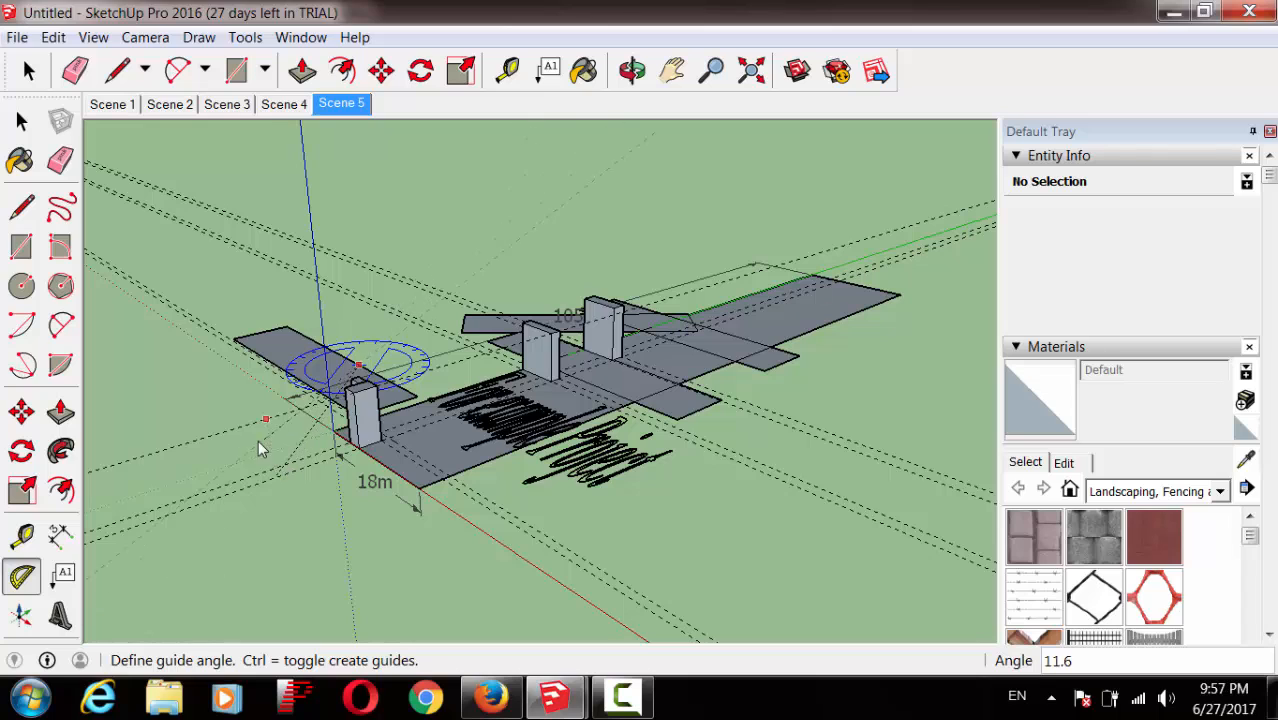
{"action": "left_click", "coordinate": [211, 415]}
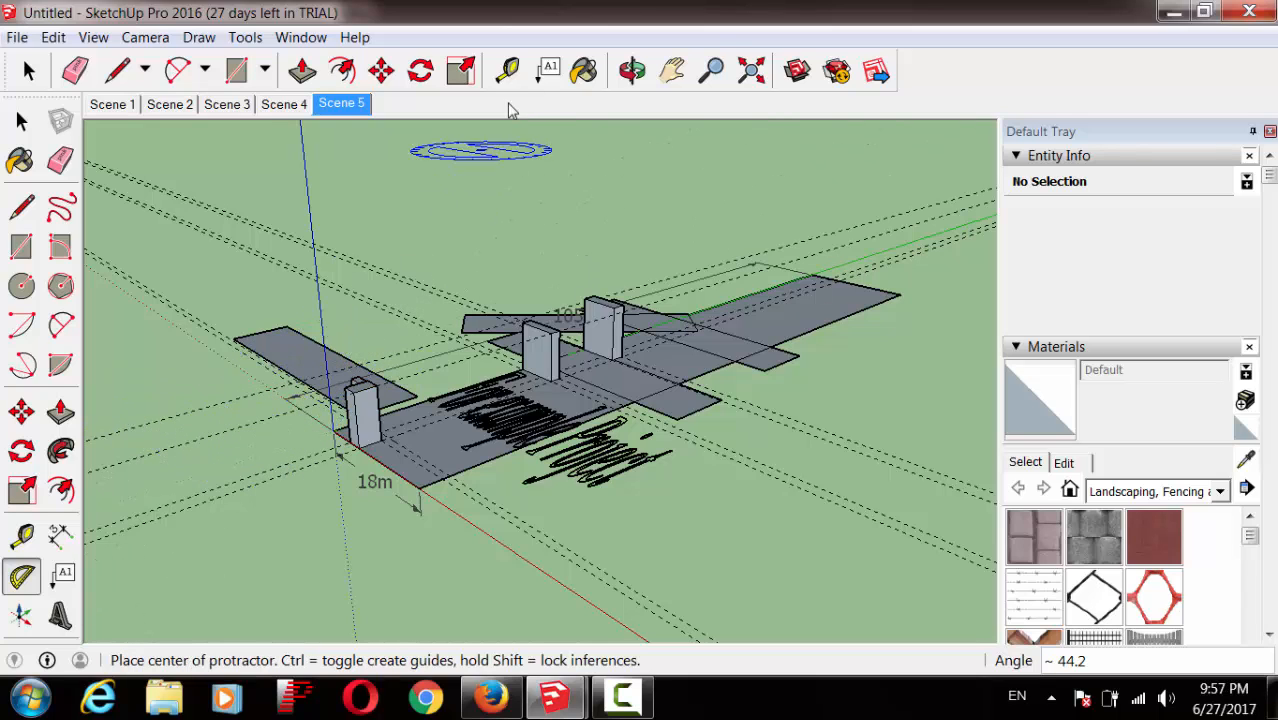
{"action": "left_click", "coordinate": [705, 85]}
{"action": "left_click_drag", "start_coordinate": [405, 449], "coordinate": [405, 320]}
{"action": "left_click_drag", "start_coordinate": [443, 374], "coordinate": [478, 330]}
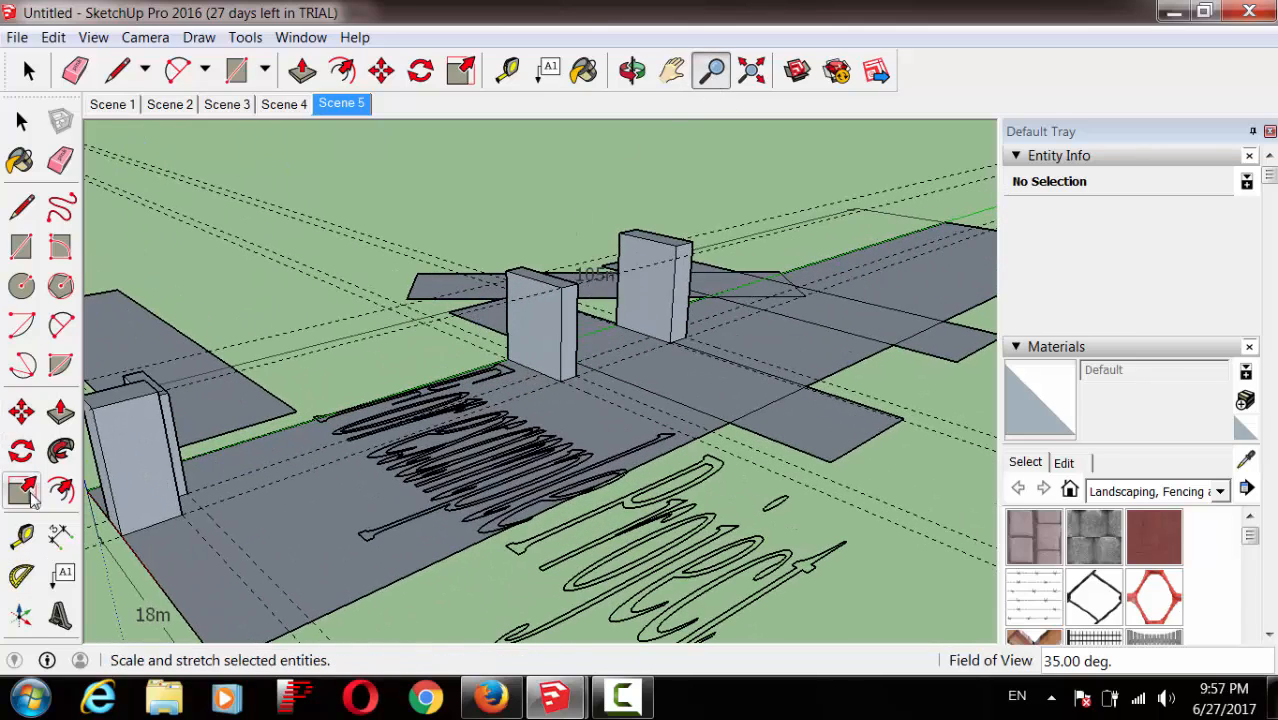
Step: Add a 45° construction guide from the middle column's top corner
{"action": "left_click", "coordinate": [22, 576]}
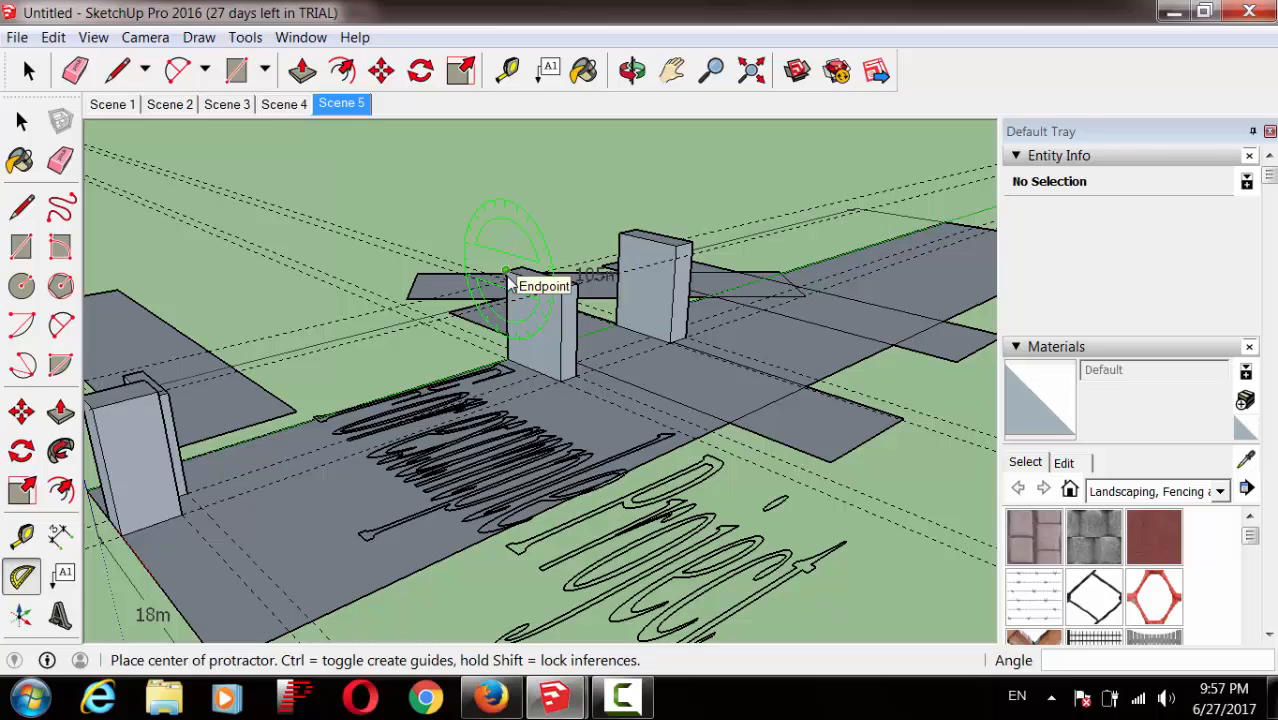
{"action": "left_click", "coordinate": [507, 270]}
{"action": "left_click", "coordinate": [562, 290]}
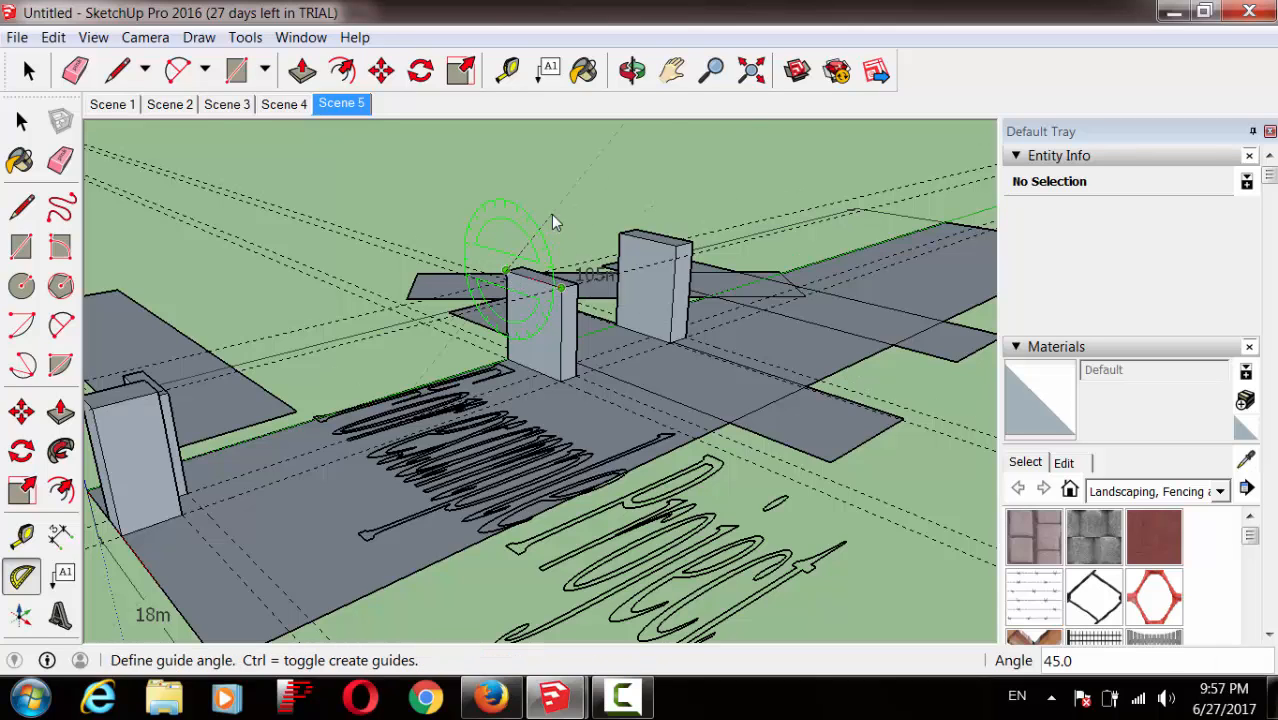
{"action": "left_click", "coordinate": [555, 210]}
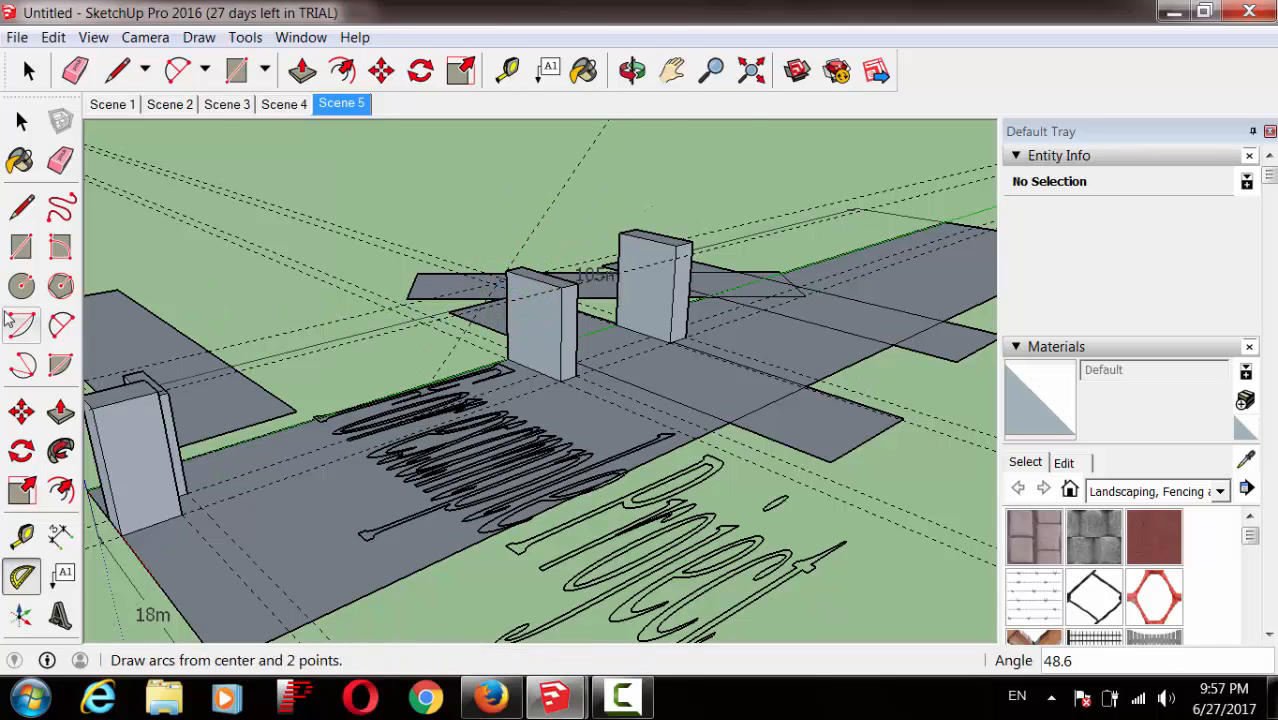
Step: Draw a line from the middle column's top corner up along the 45° guide
{"action": "left_click", "coordinate": [22, 206]}
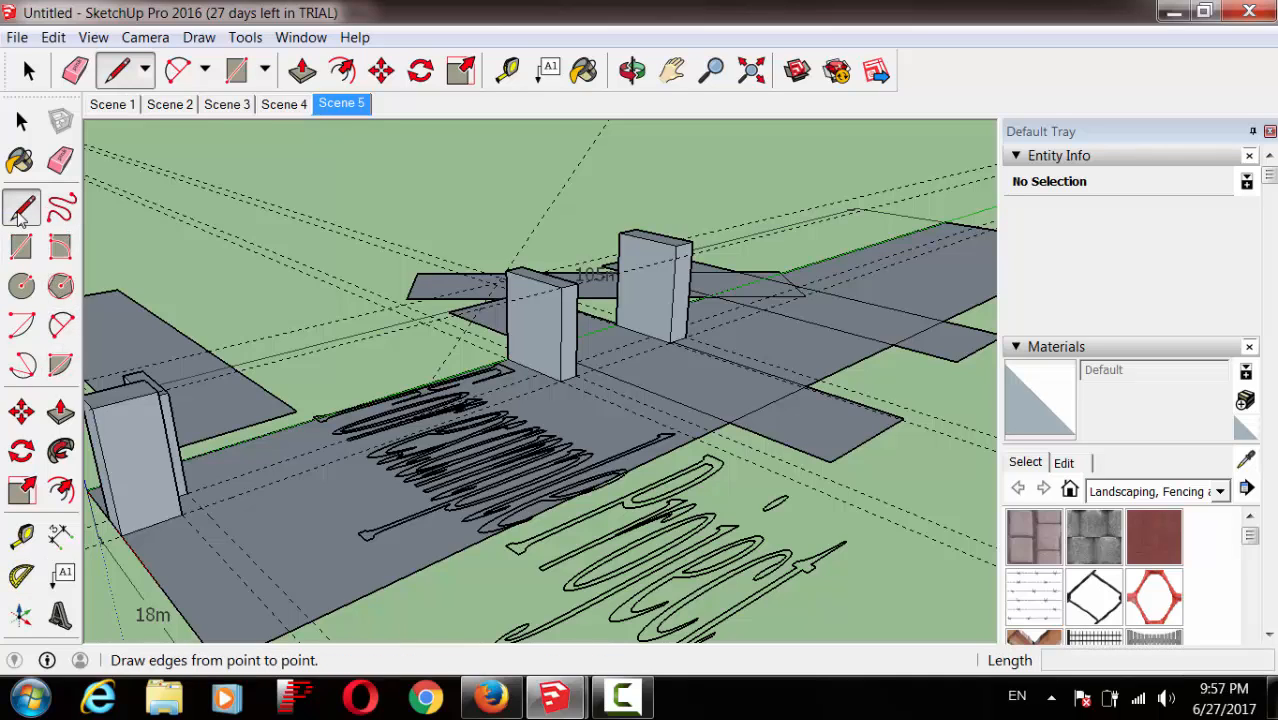
{"action": "left_click", "coordinate": [506, 269]}
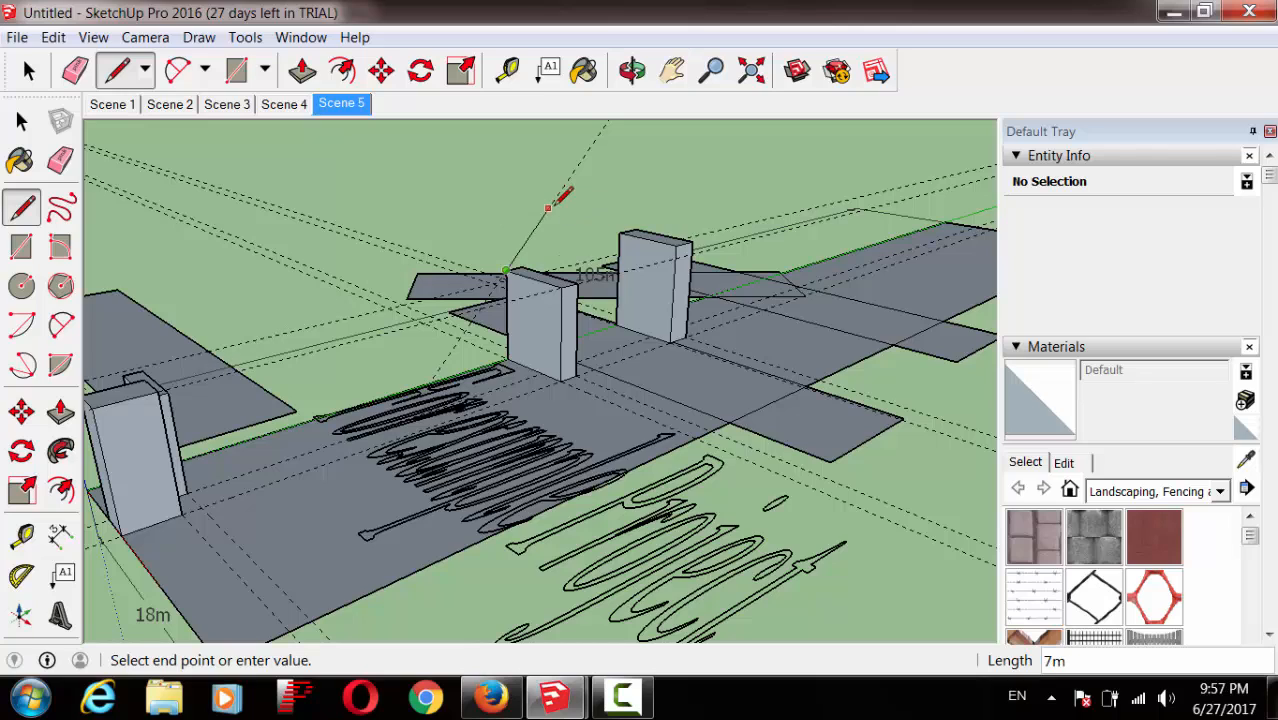
{"action": "left_click", "coordinate": [548, 208]}
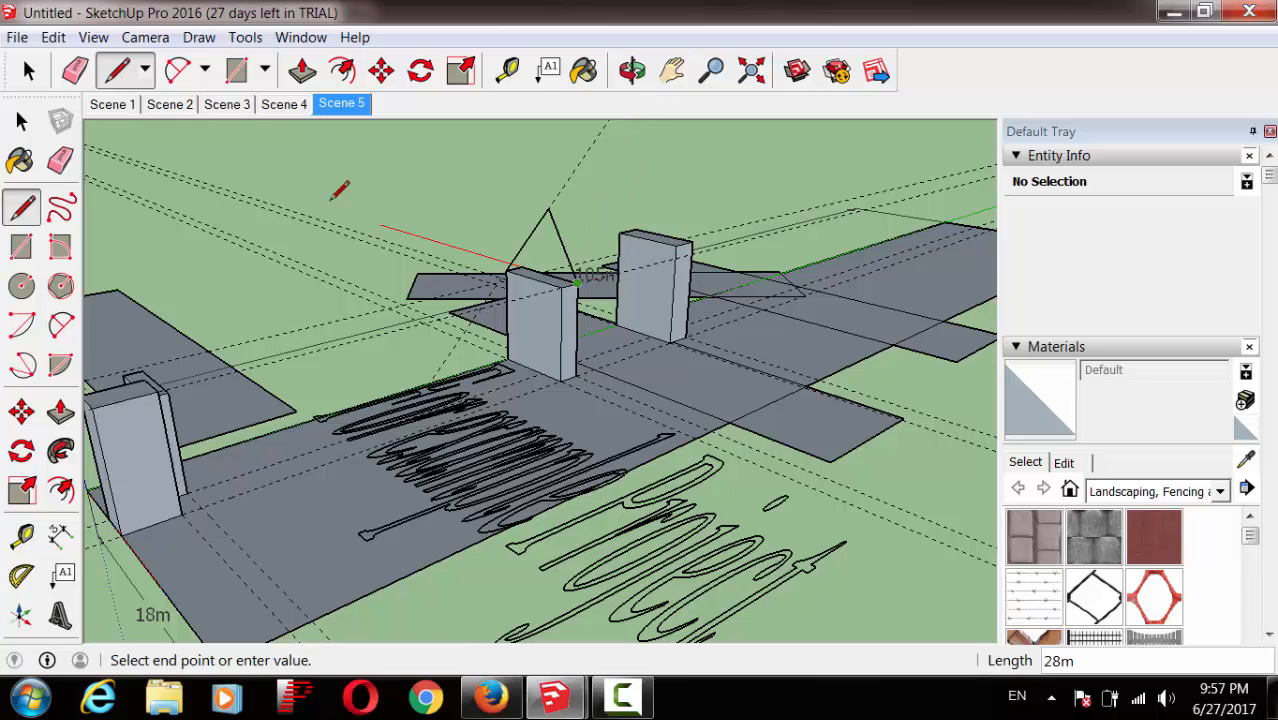
{"action": "left_click", "coordinate": [22, 120]}
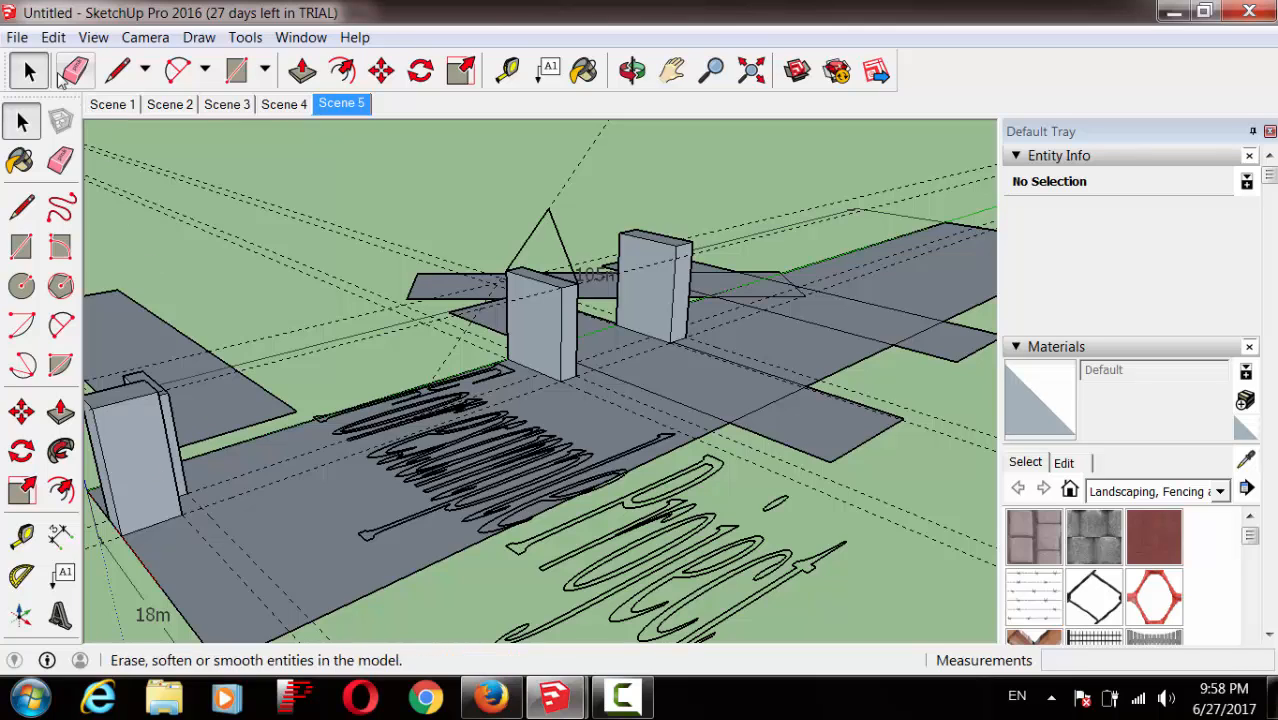
Step: Save the model to the Desktop as Untitleghghghfd.skp in SketchUp Models (*.skp) format
{"action": "left_click", "coordinate": [15, 38]}
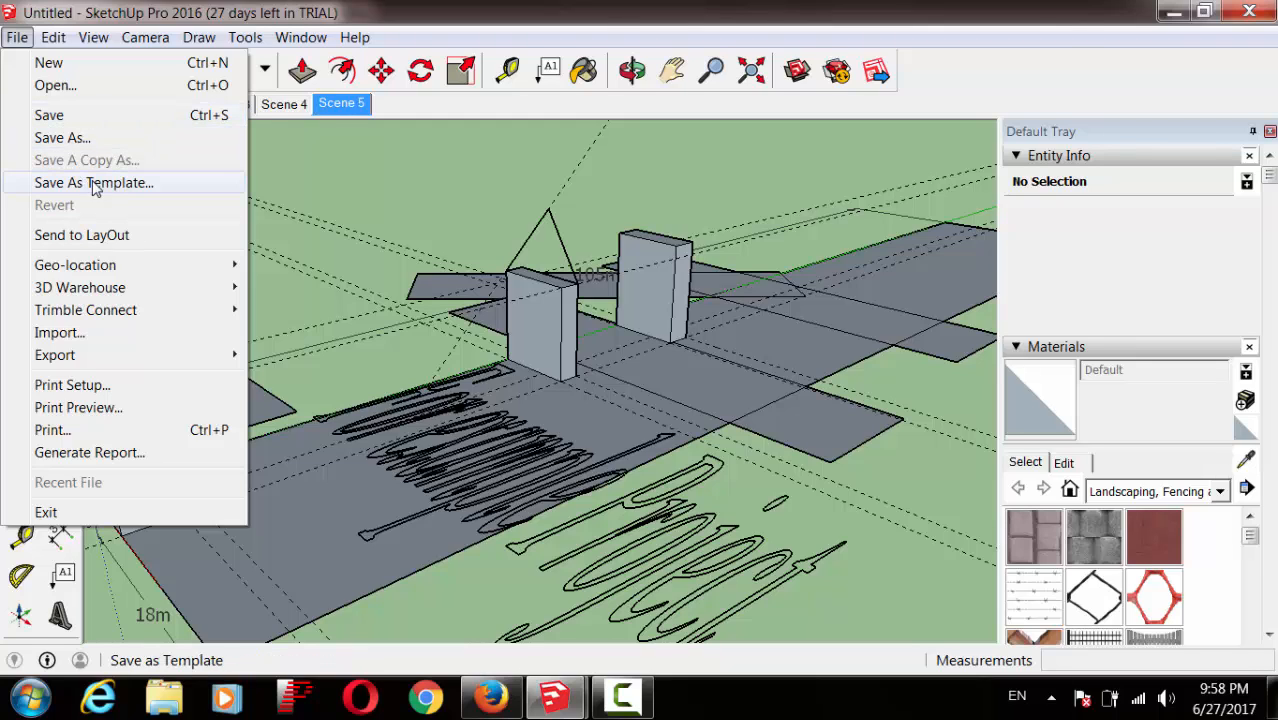
{"action": "left_click", "coordinate": [143, 116]}
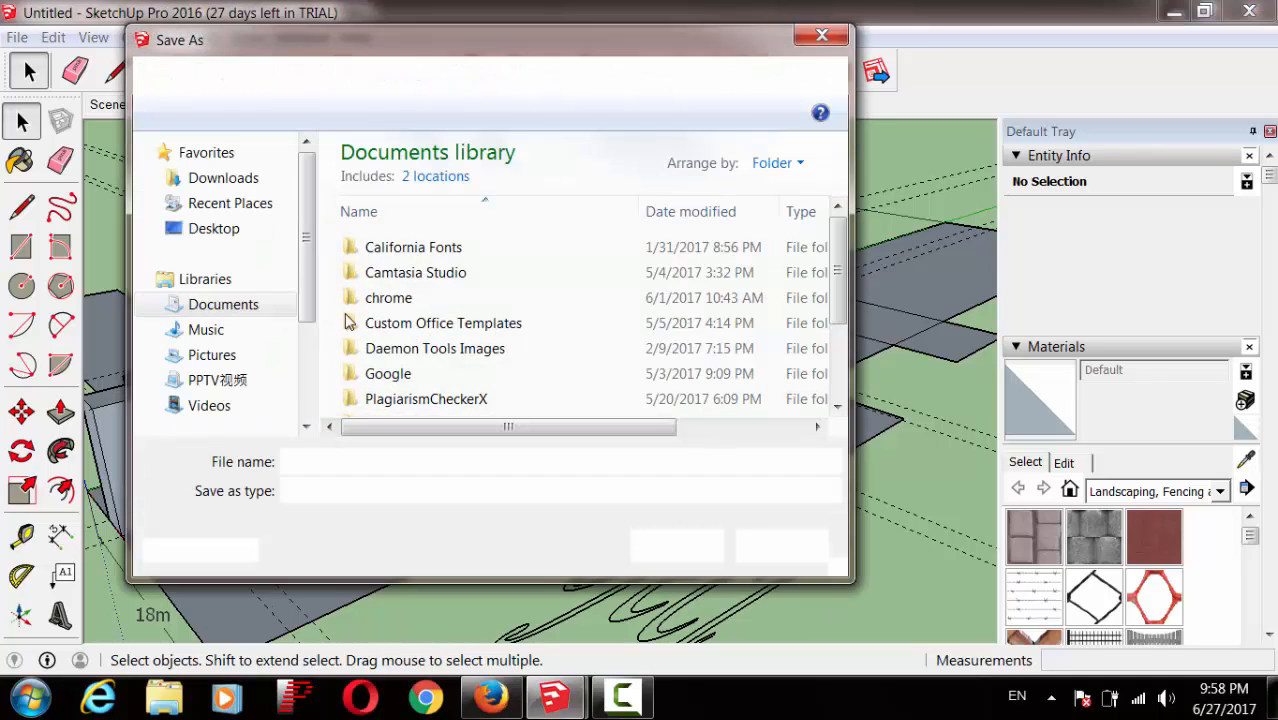
{"action": "left_click", "coordinate": [238, 232]}
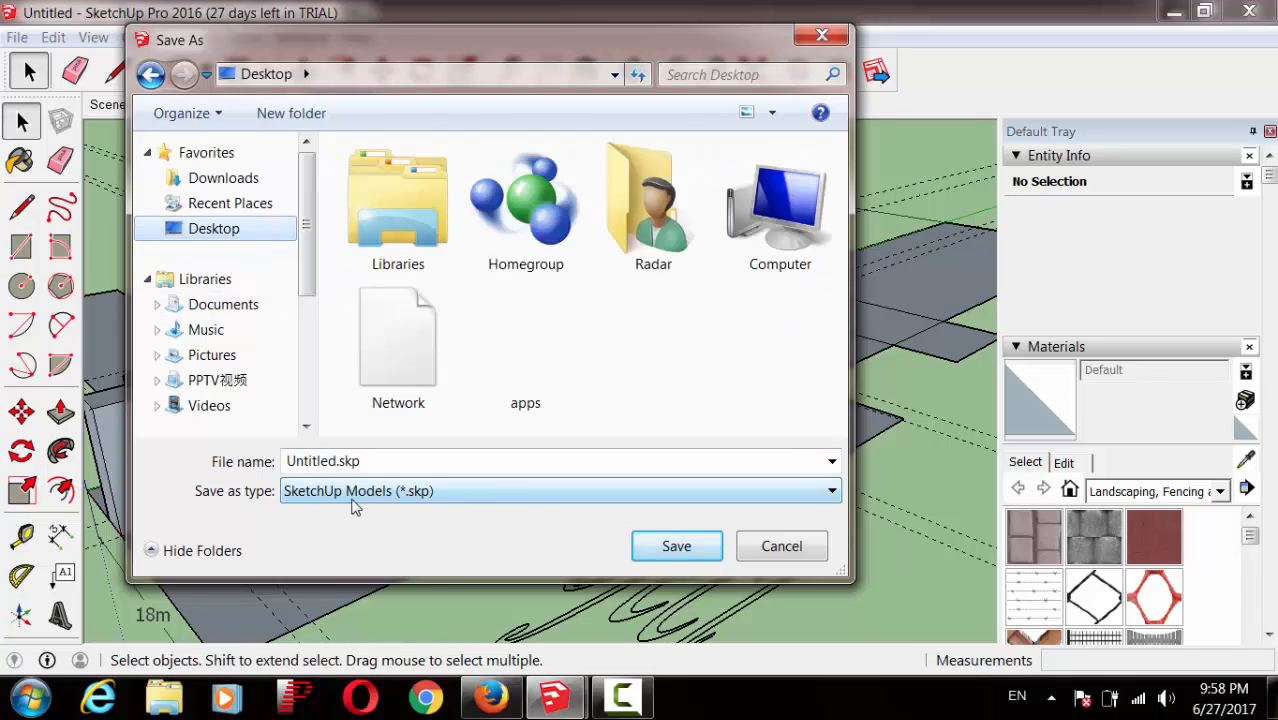
{"action": "left_click", "coordinate": [448, 491]}
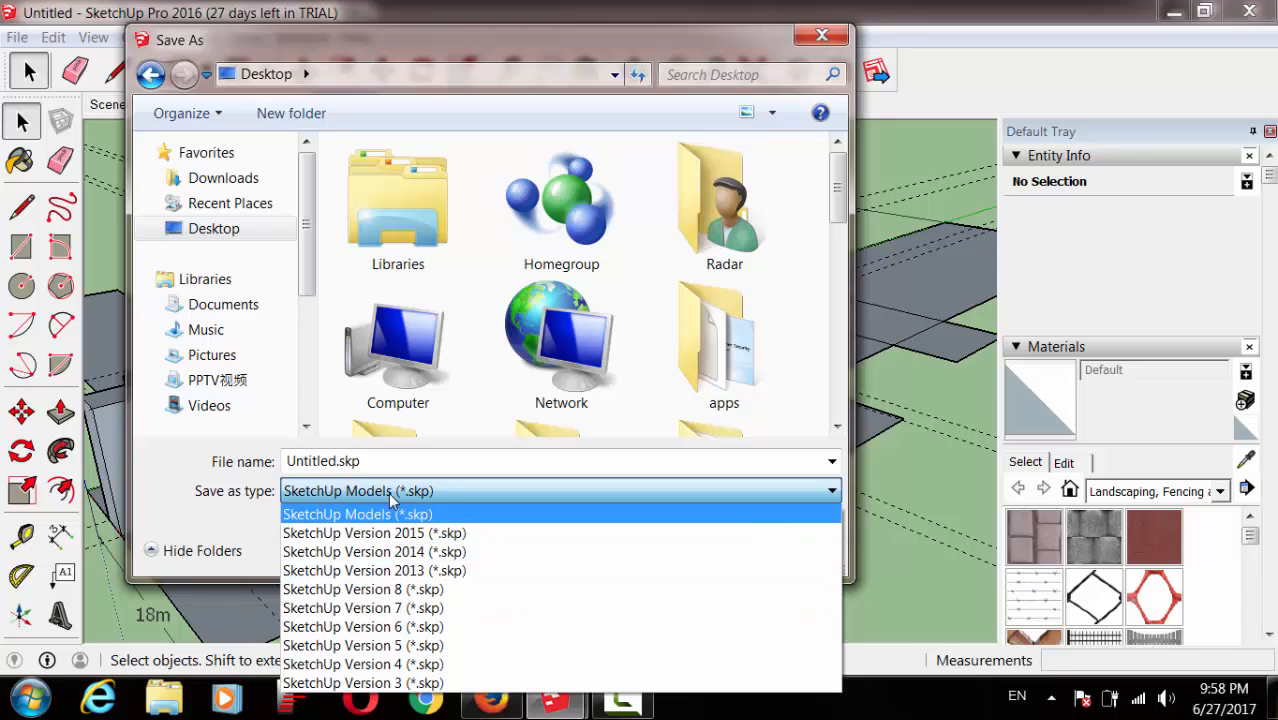
{"action": "left_click", "coordinate": [333, 467]}
{"action": "left_click", "coordinate": [332, 463]}
{"action": "left_click", "coordinate": [331, 462]}
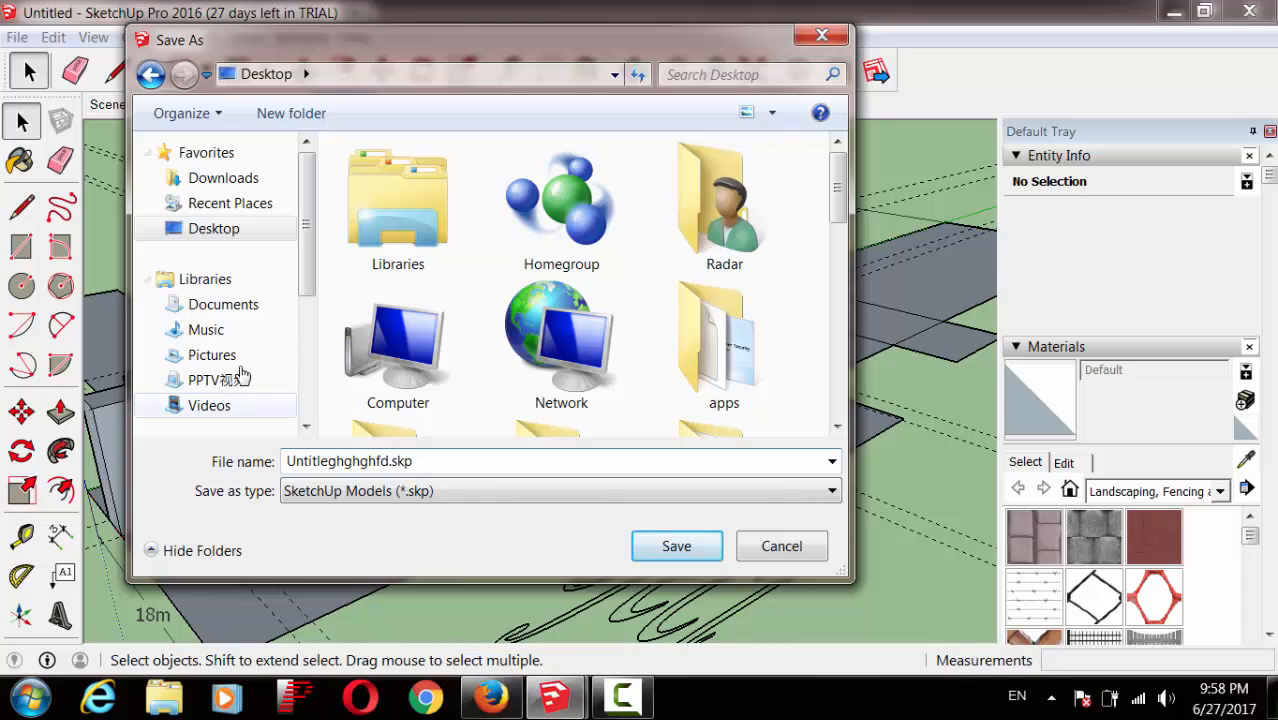
{"action": "left_click", "coordinate": [670, 546]}
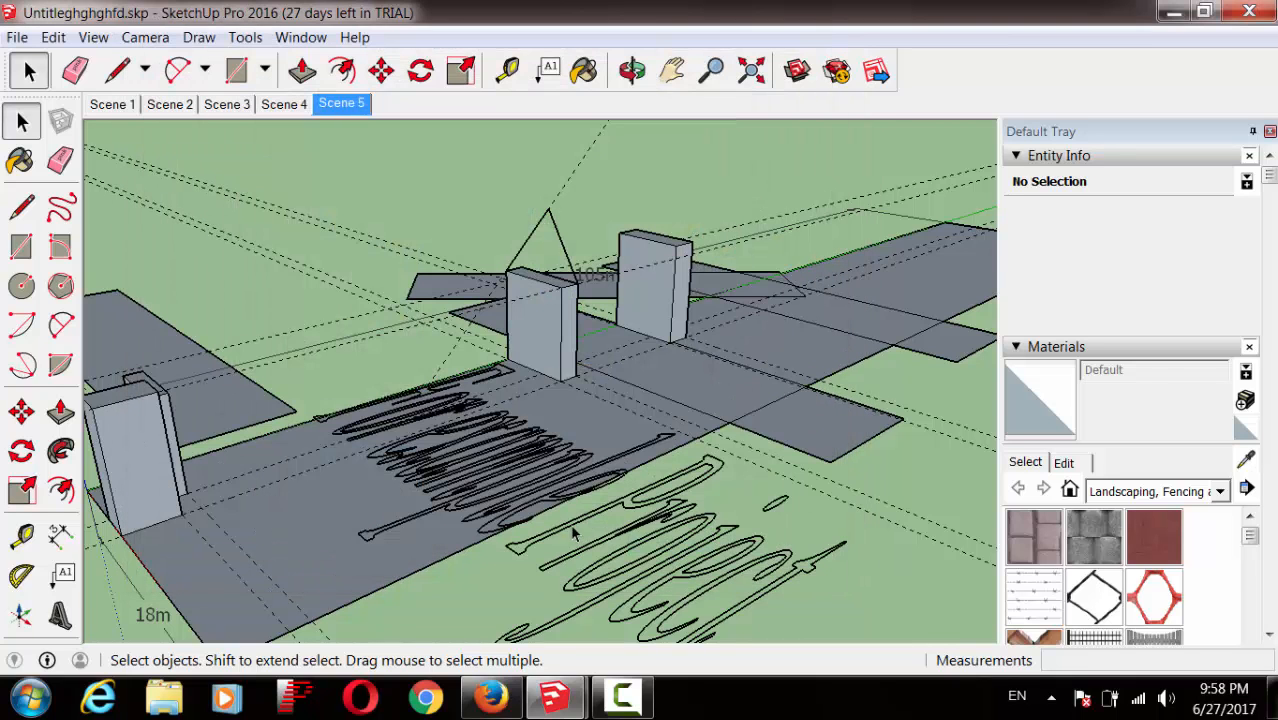
{"action": "mouse_move", "coordinate": [574, 684]}
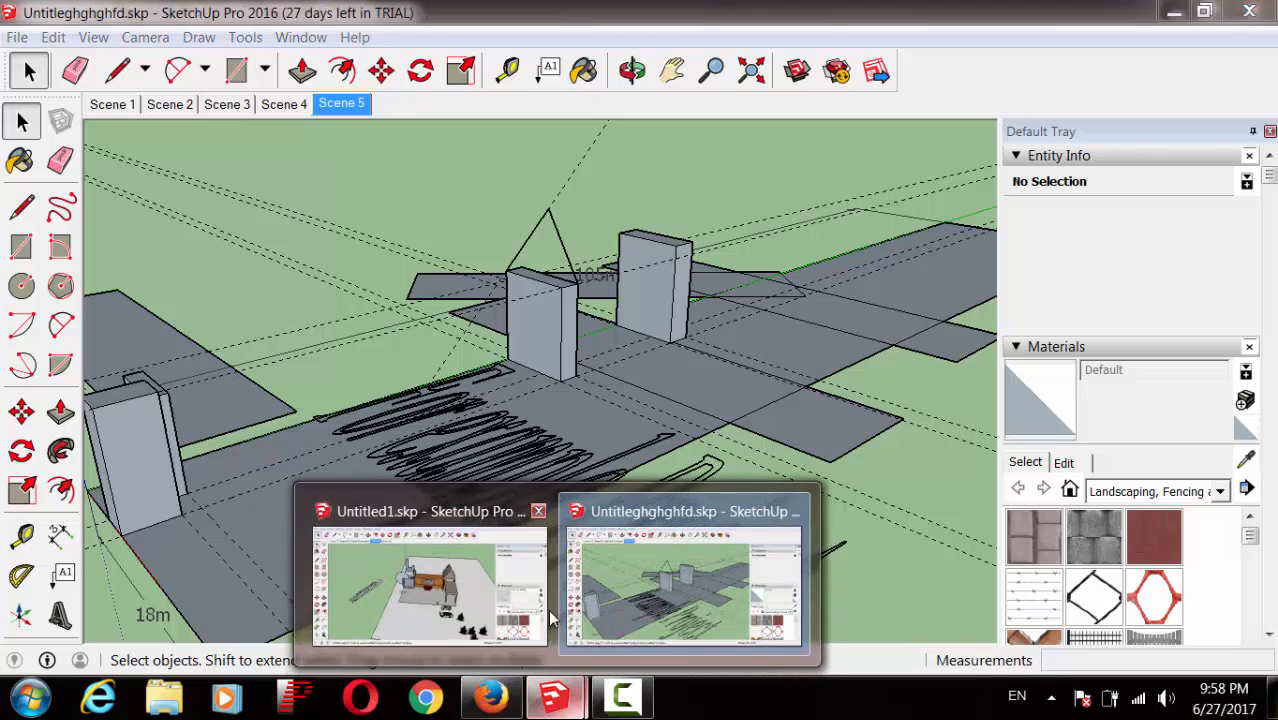
{"action": "left_click", "coordinate": [415, 593]}
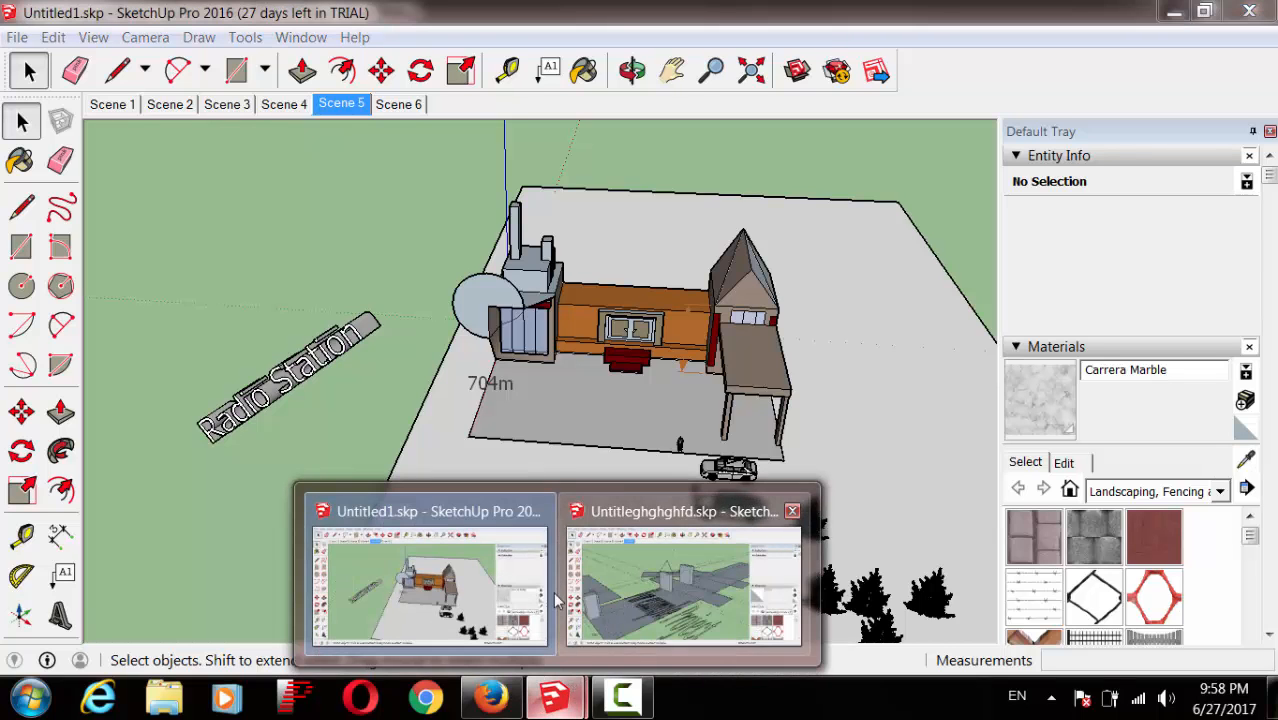
{"action": "mouse_move", "coordinate": [555, 697]}
{"action": "left_click", "coordinate": [690, 600]}
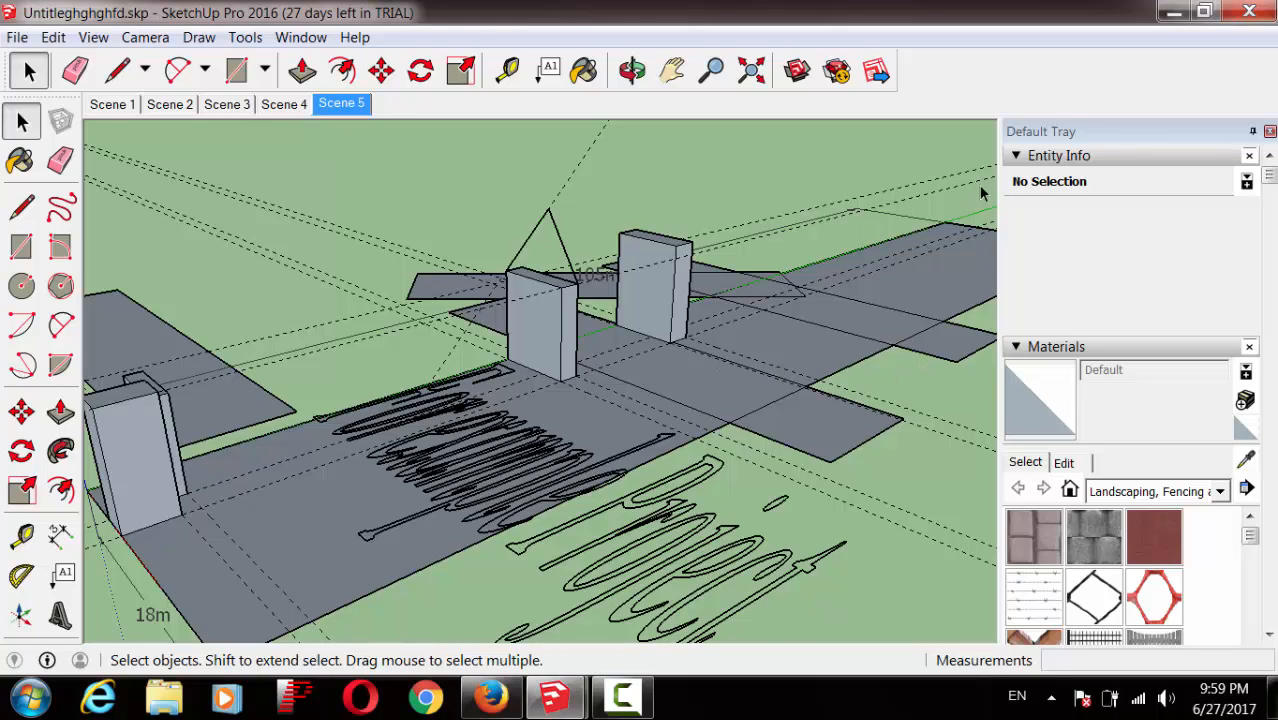
Step: Collapse Entity Info and switch the Materials panel to the Metal collection
{"action": "left_click", "coordinate": [1016, 158]}
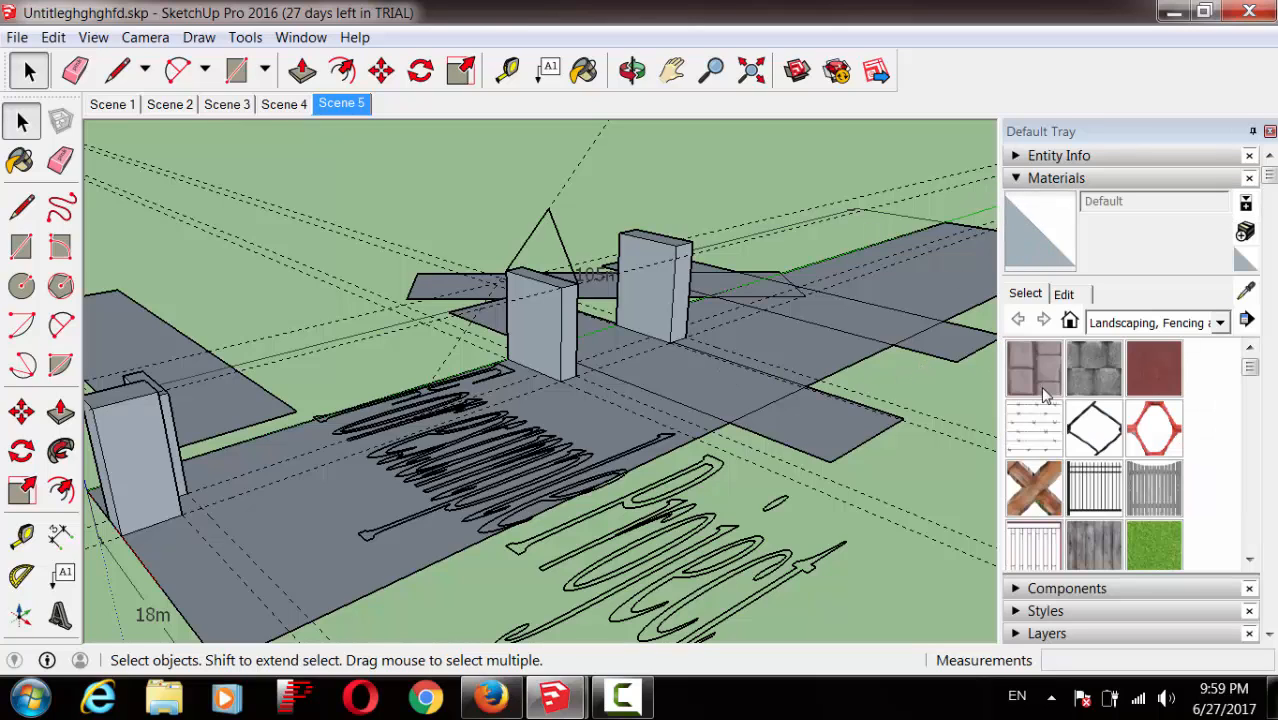
{"action": "left_click", "coordinate": [1017, 178]}
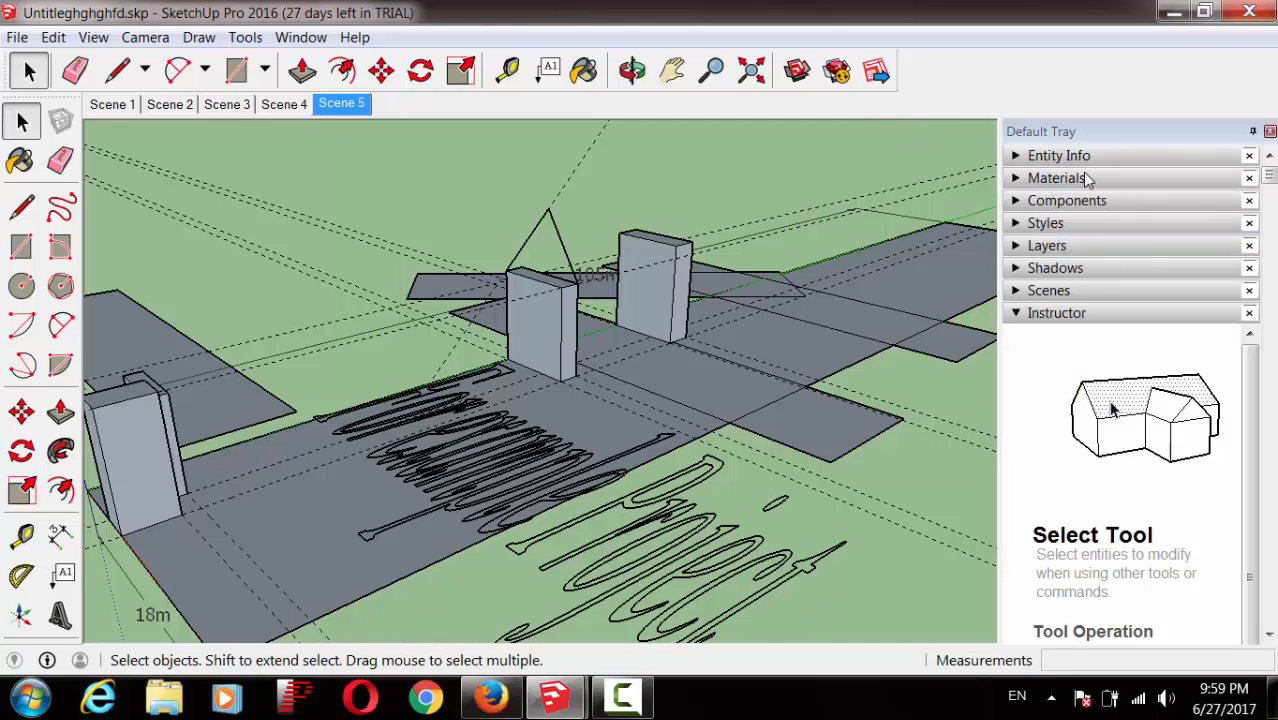
{"action": "left_click", "coordinate": [1016, 179]}
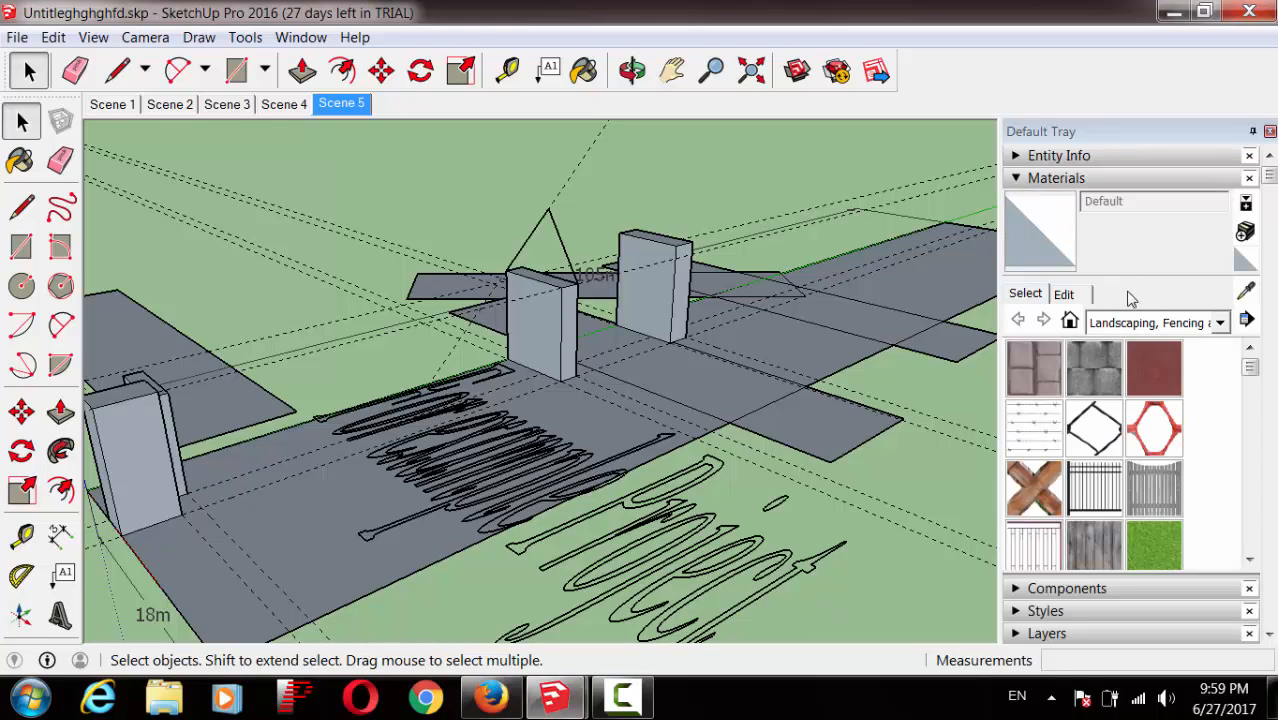
{"action": "left_click", "coordinate": [1219, 324]}
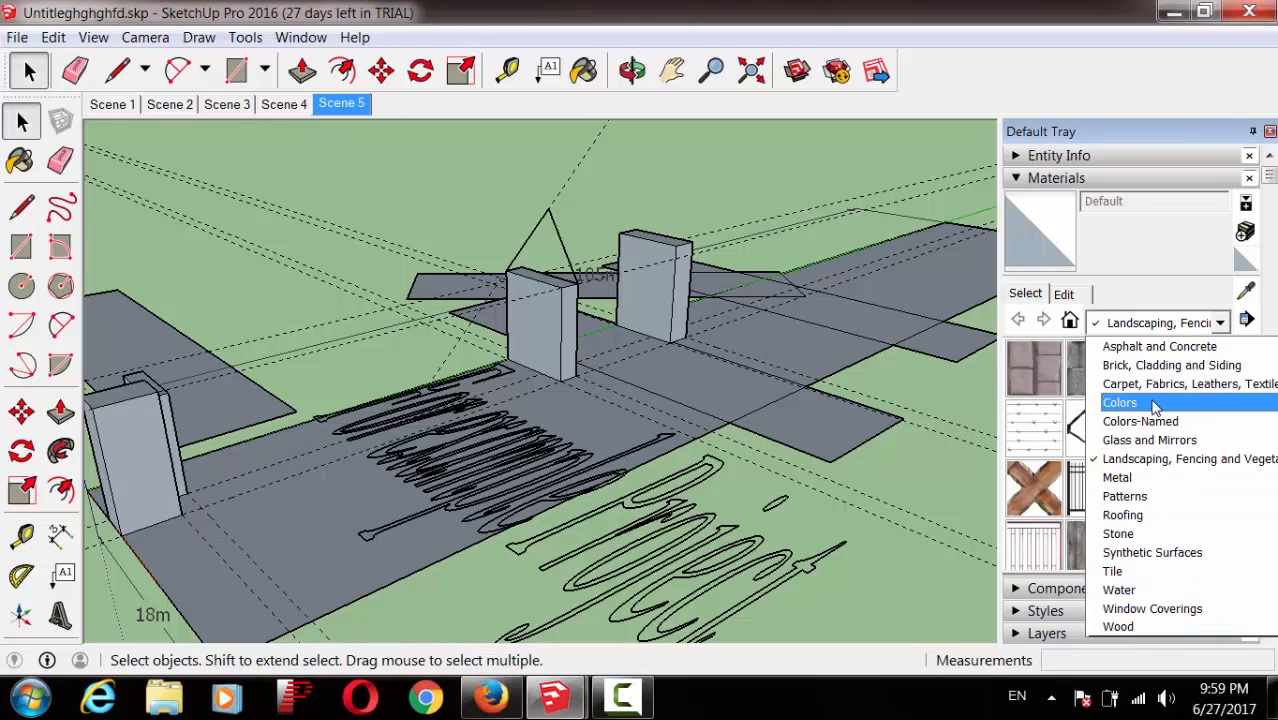
{"action": "left_click", "coordinate": [1157, 481]}
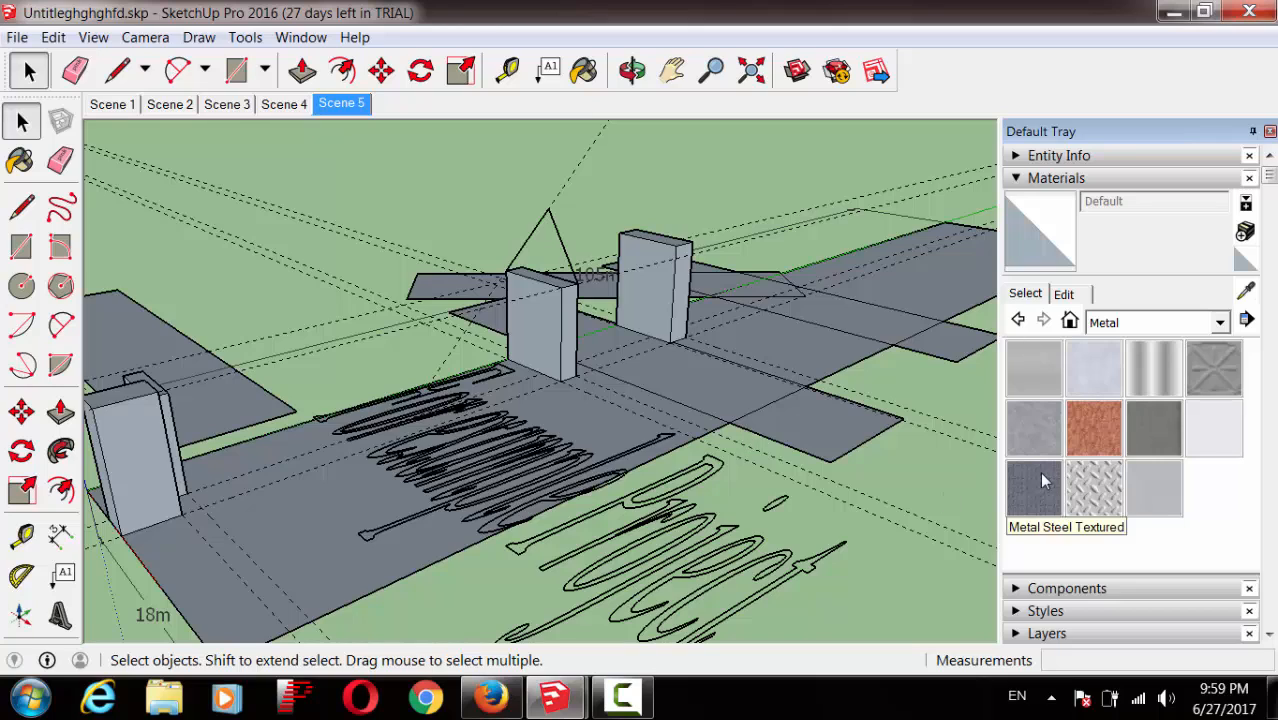
Step: Paint the floor patch between the two blocks with Metal Steel Textured White
{"action": "left_click", "coordinate": [1097, 510]}
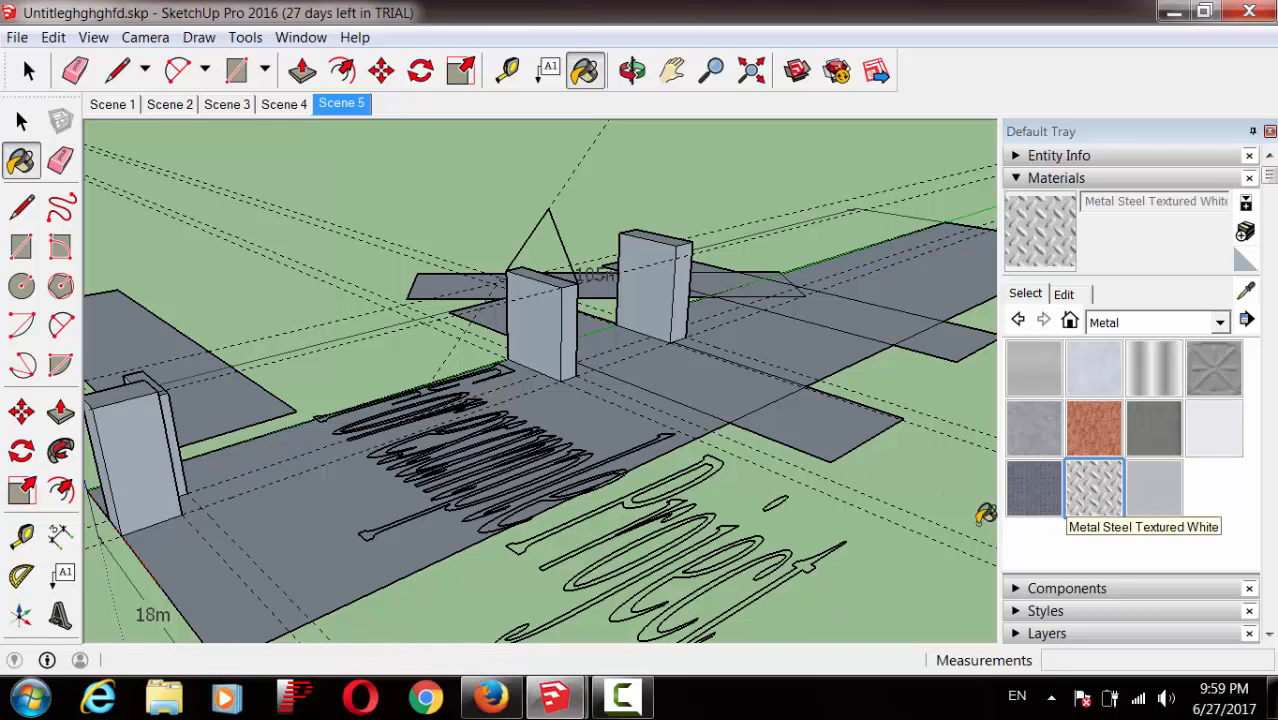
{"action": "left_click", "coordinate": [735, 393]}
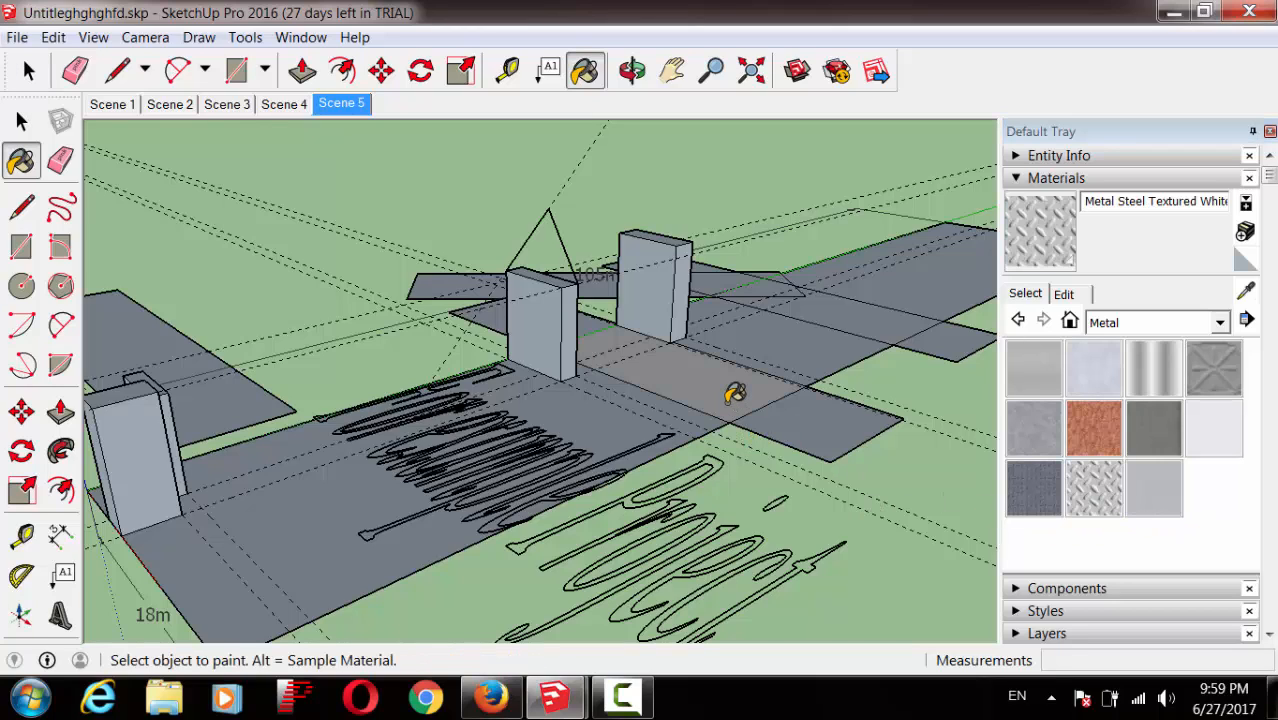
{"action": "left_click", "coordinate": [710, 72]}
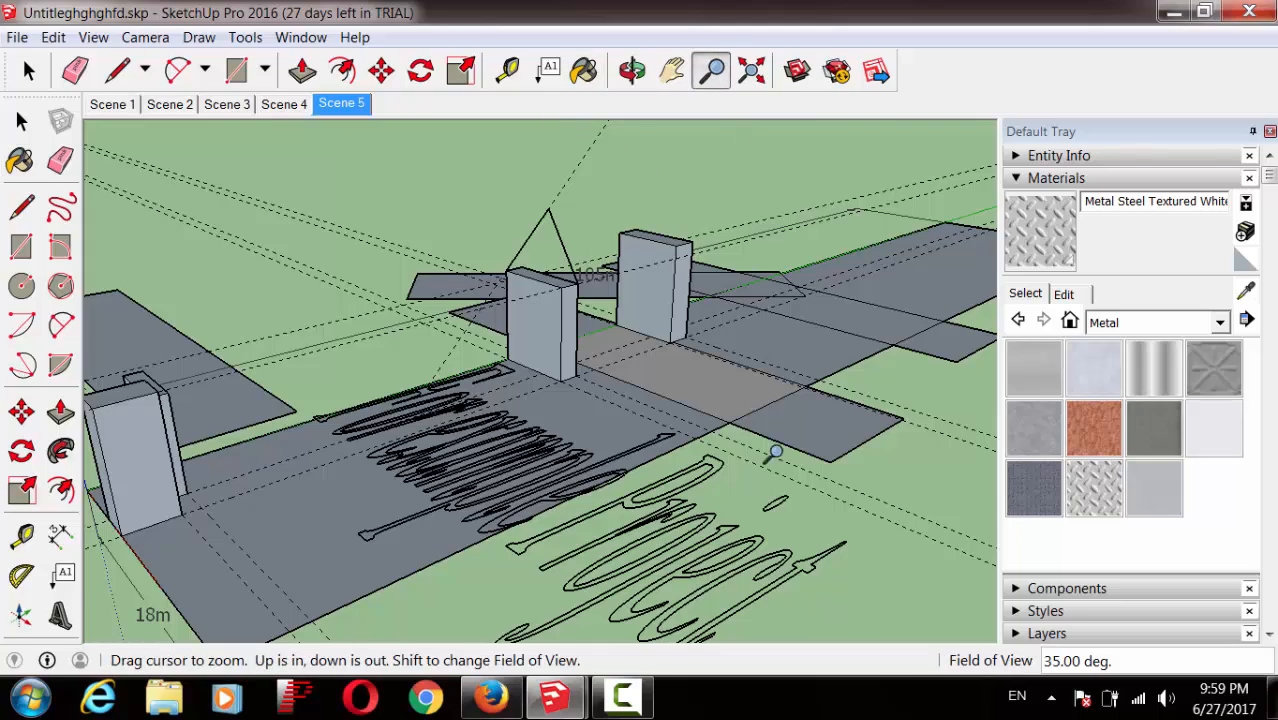
{"action": "left_click_drag", "start_coordinate": [770, 451], "coordinate": [799, 166]}
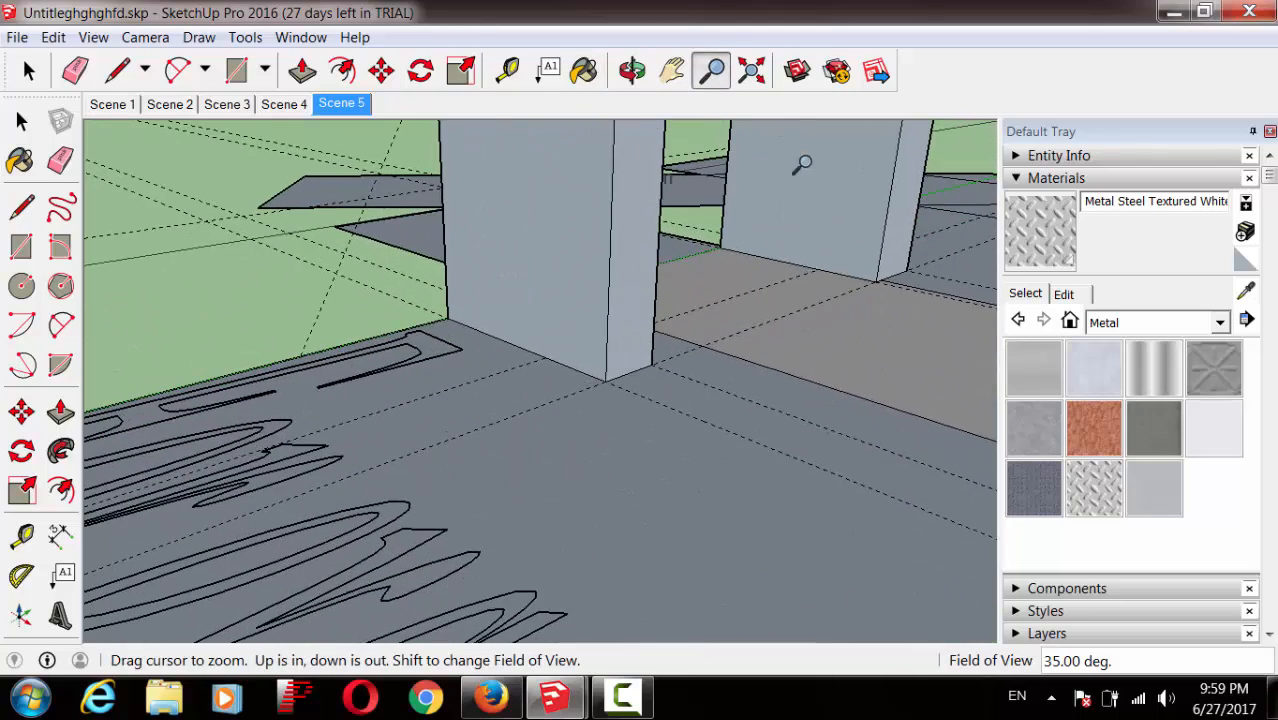
{"action": "left_click", "coordinate": [632, 70]}
{"action": "left_click_drag", "start_coordinate": [838, 450], "coordinate": [611, 466]}
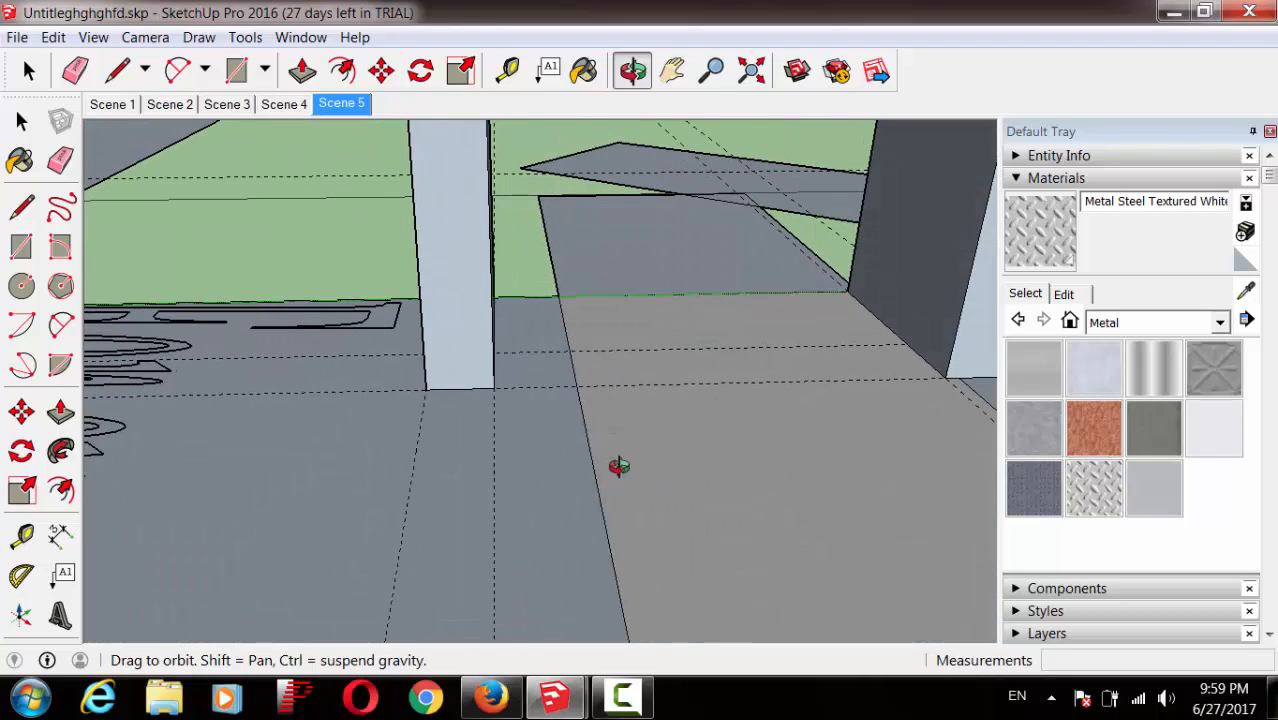
Step: Inspect the steel floor texture from floor level, then zoom back out to the whole columns
{"action": "left_click", "coordinate": [712, 71]}
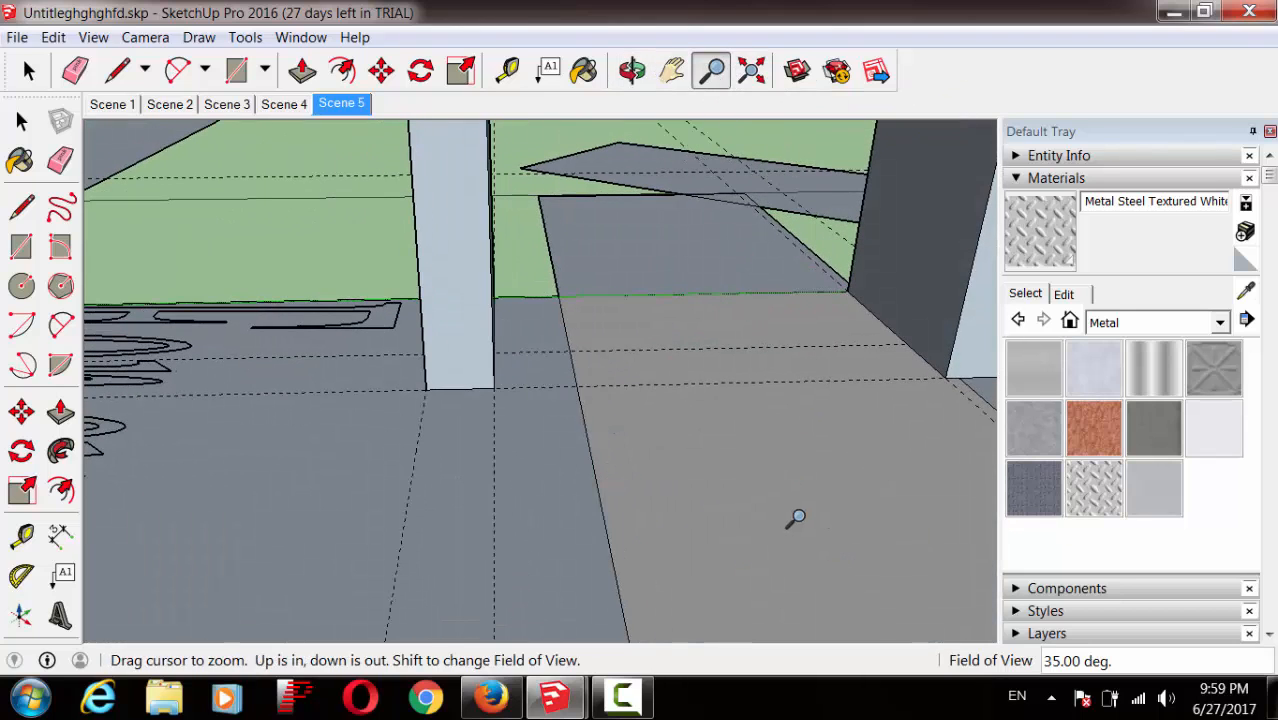
{"action": "left_click_drag", "start_coordinate": [796, 523], "coordinate": [834, 260]}
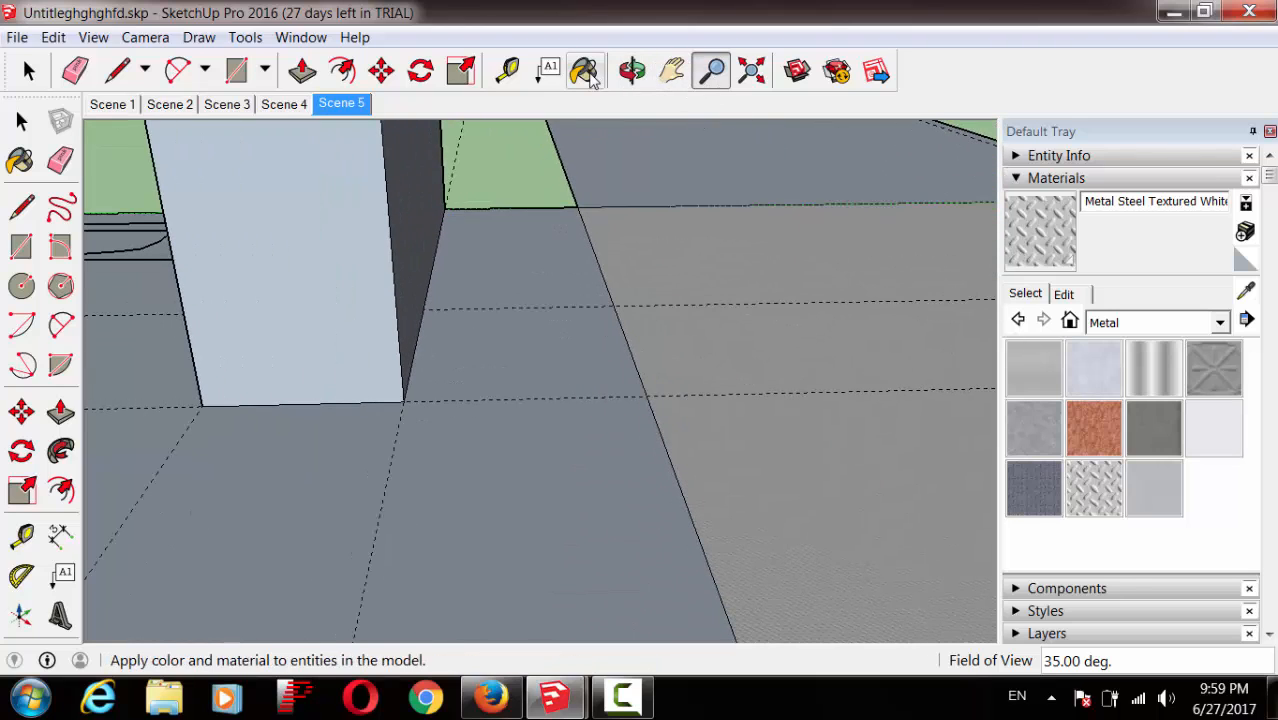
{"action": "left_click", "coordinate": [628, 74]}
{"action": "left_click_drag", "start_coordinate": [762, 435], "coordinate": [508, 308]}
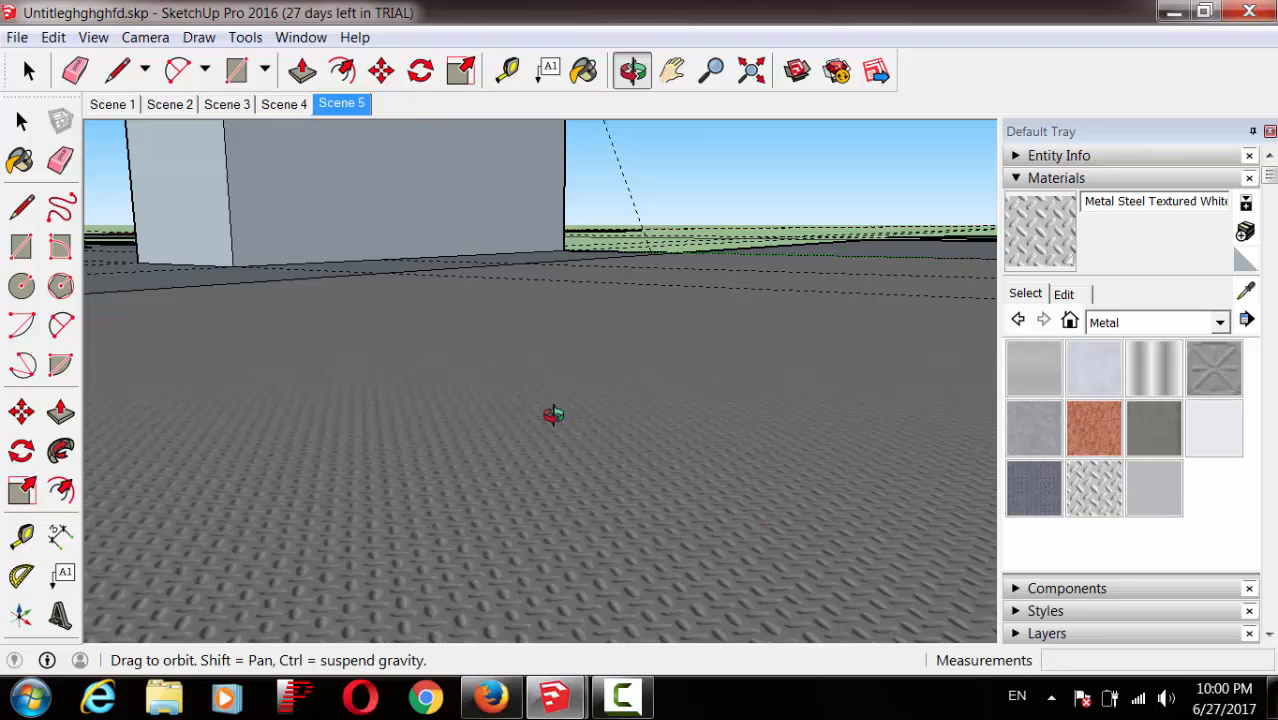
{"action": "key", "text": "z"}
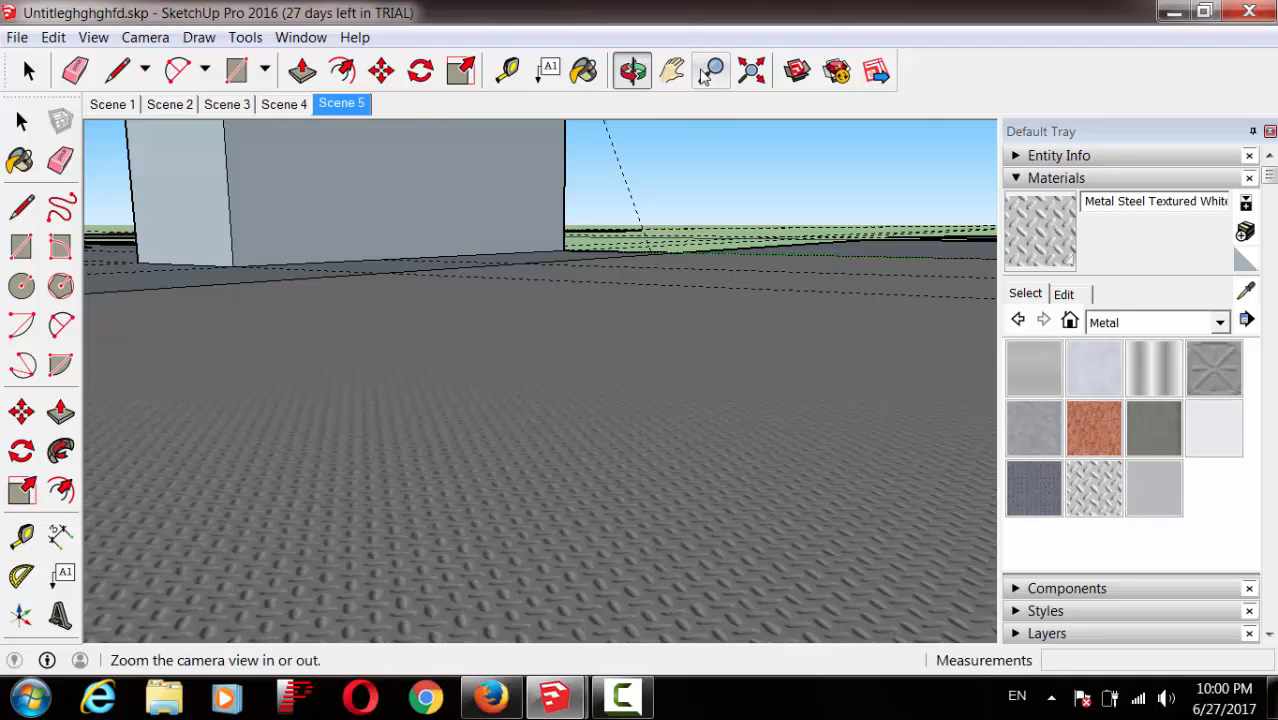
{"action": "left_click_drag", "start_coordinate": [697, 215], "coordinate": [660, 460]}
{"action": "left_click_drag", "start_coordinate": [619, 300], "coordinate": [600, 460]}
{"action": "left_click_drag", "start_coordinate": [590, 316], "coordinate": [677, 412]}
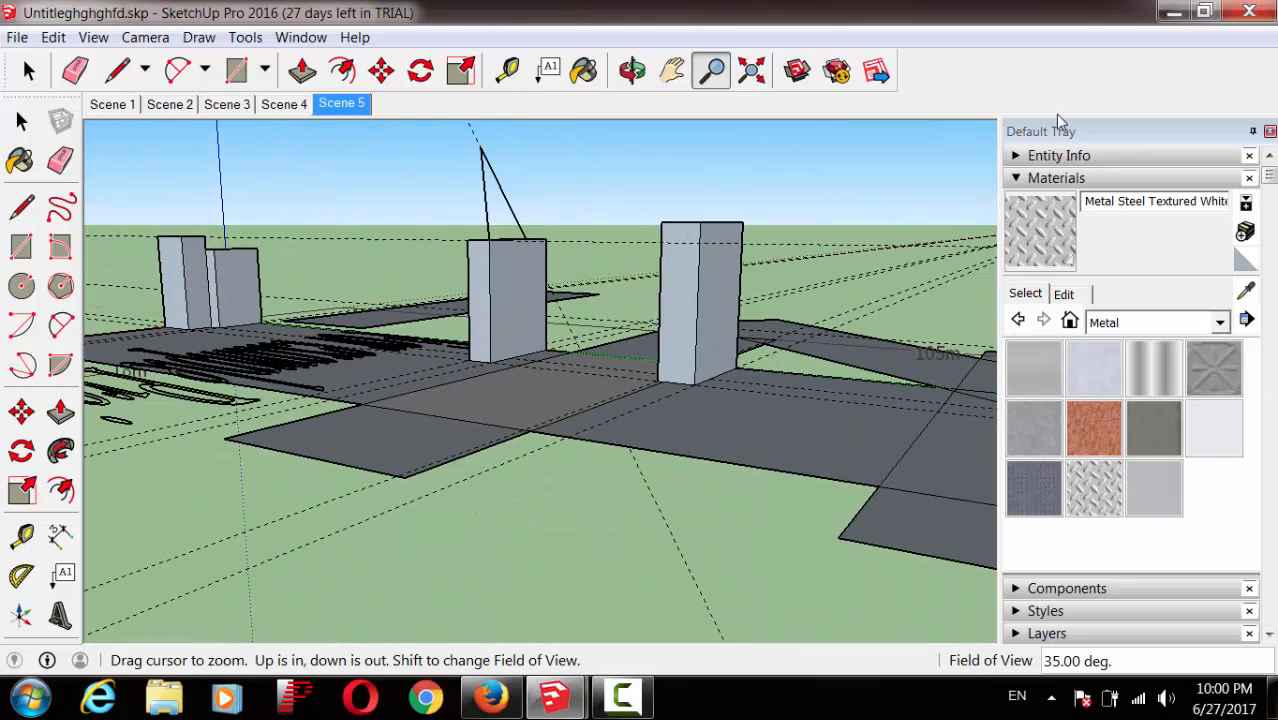
{"action": "left_click", "coordinate": [1220, 323]}
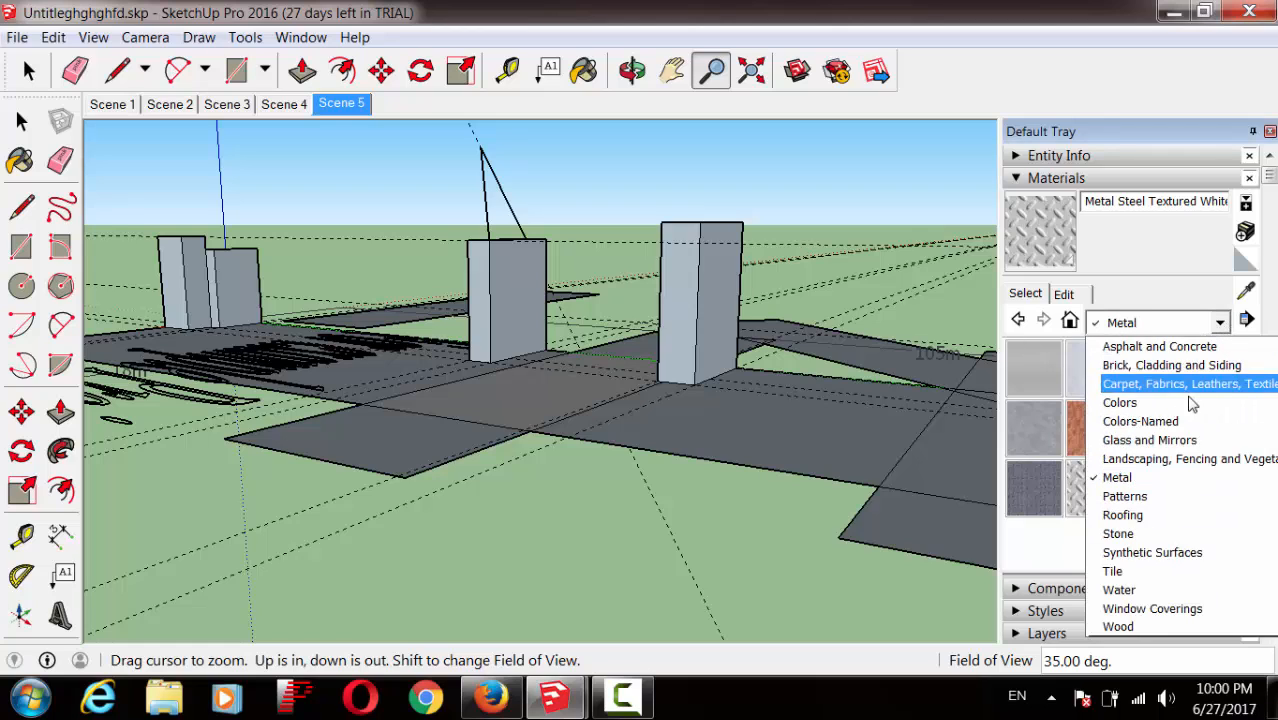
Step: Switch the materials library from Stone to the Glass and Mirrors collection
{"action": "left_click", "coordinate": [1163, 536]}
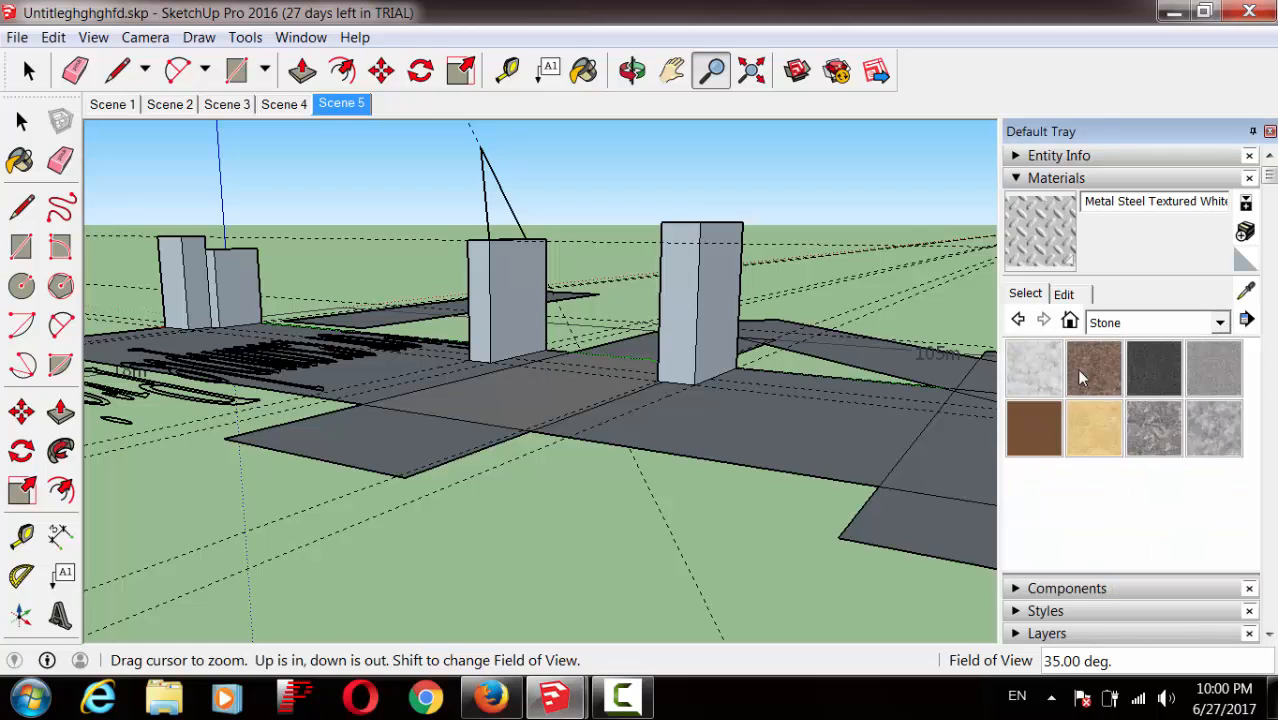
{"action": "left_click", "coordinate": [1220, 323]}
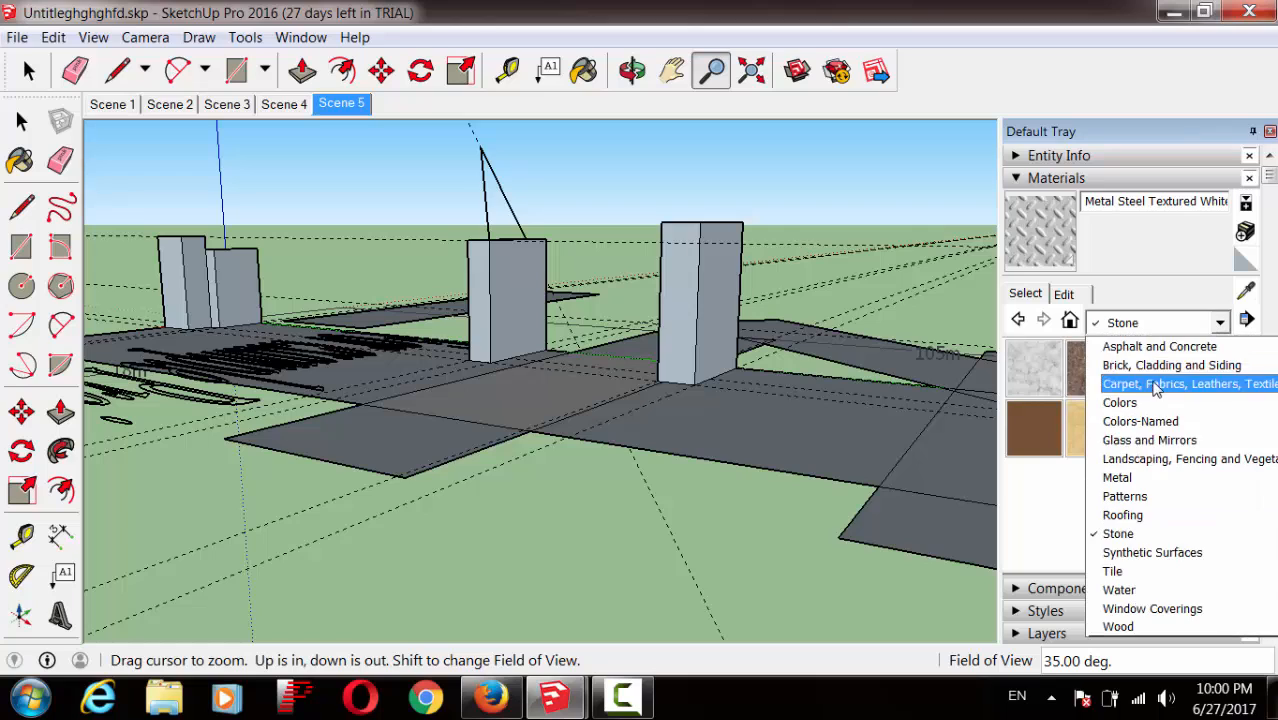
{"action": "left_click", "coordinate": [1160, 442]}
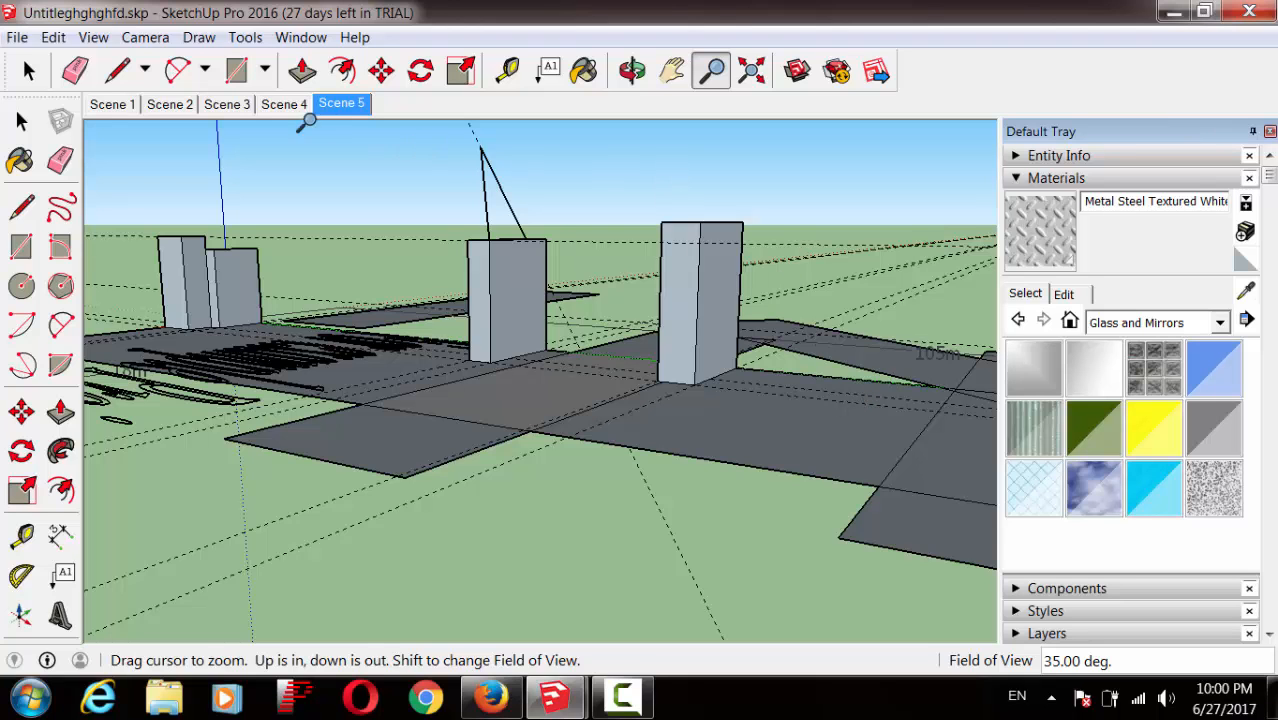
Step: Draw a small rectangle on the nearest block's front face
{"action": "left_click", "coordinate": [632, 70]}
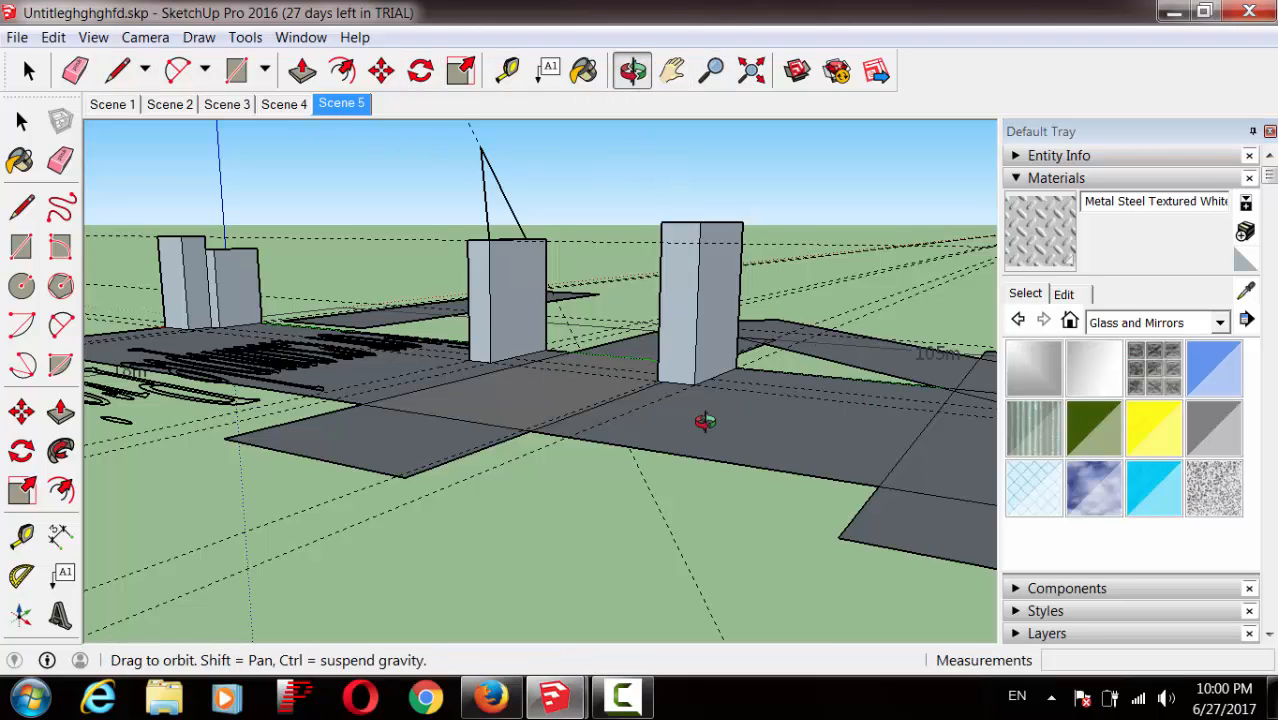
{"action": "left_click_drag", "start_coordinate": [705, 421], "coordinate": [495, 454]}
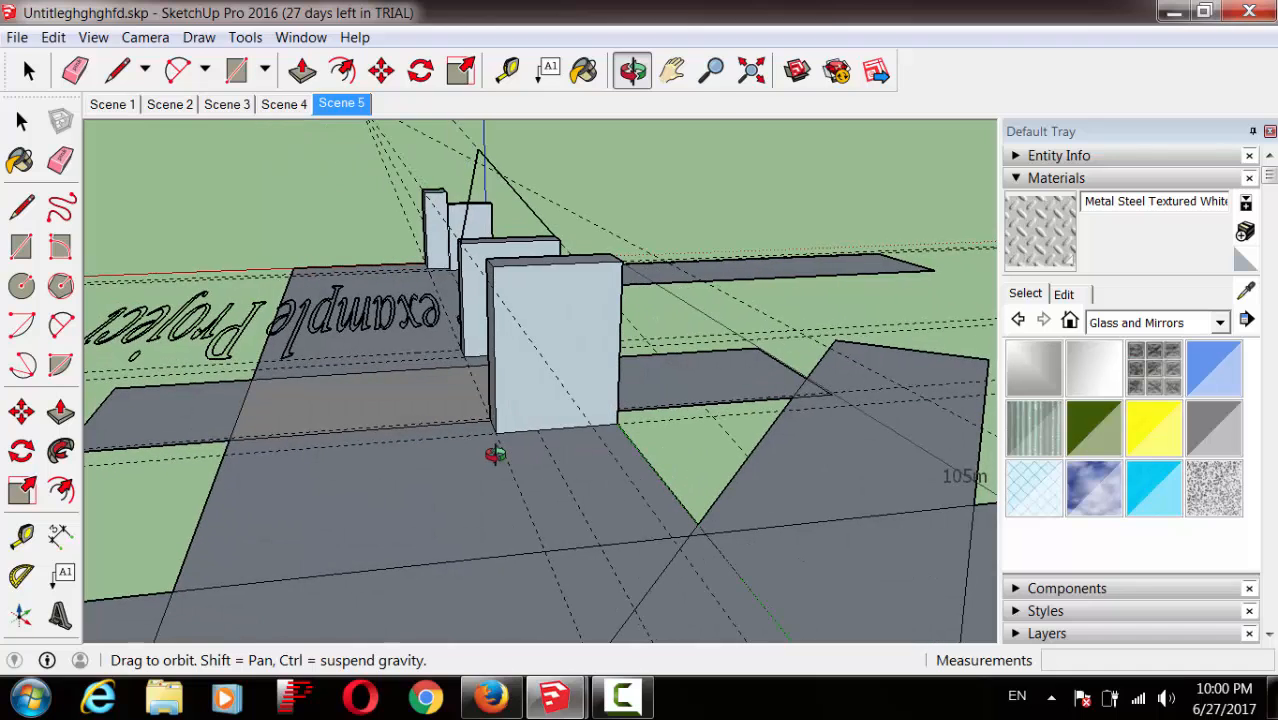
{"action": "left_click", "coordinate": [20, 248]}
{"action": "left_click", "coordinate": [602, 296]}
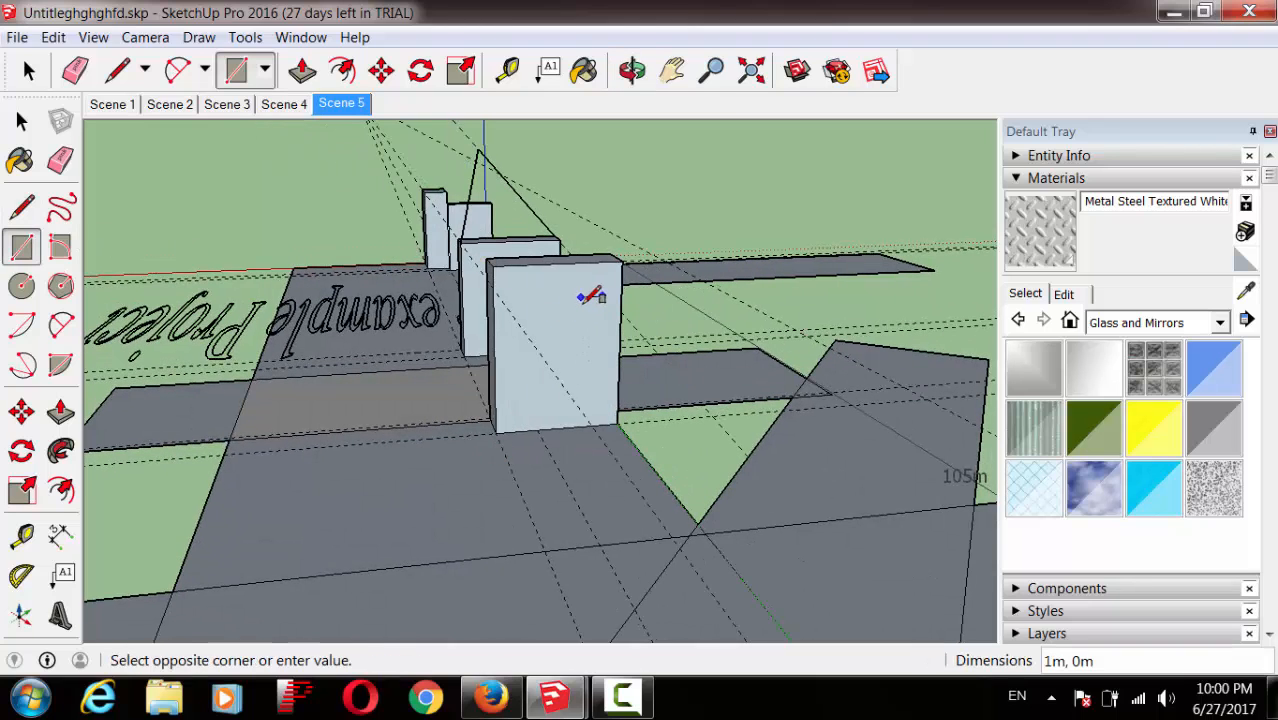
{"action": "left_click", "coordinate": [530, 361]}
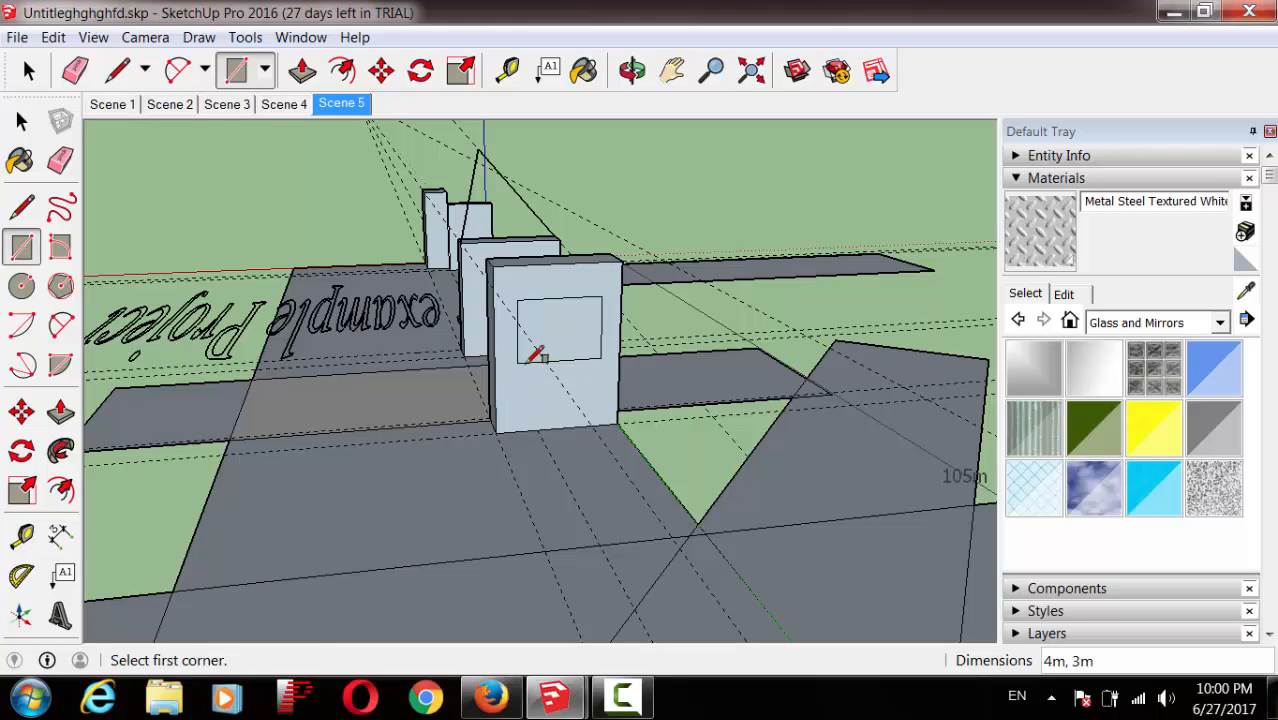
Step: Try Mirror 01, Resin Crush Gray and Glass Safety on the rectangle, settling on Translucent Glass Sky Reflection
{"action": "left_click", "coordinate": [1034, 370]}
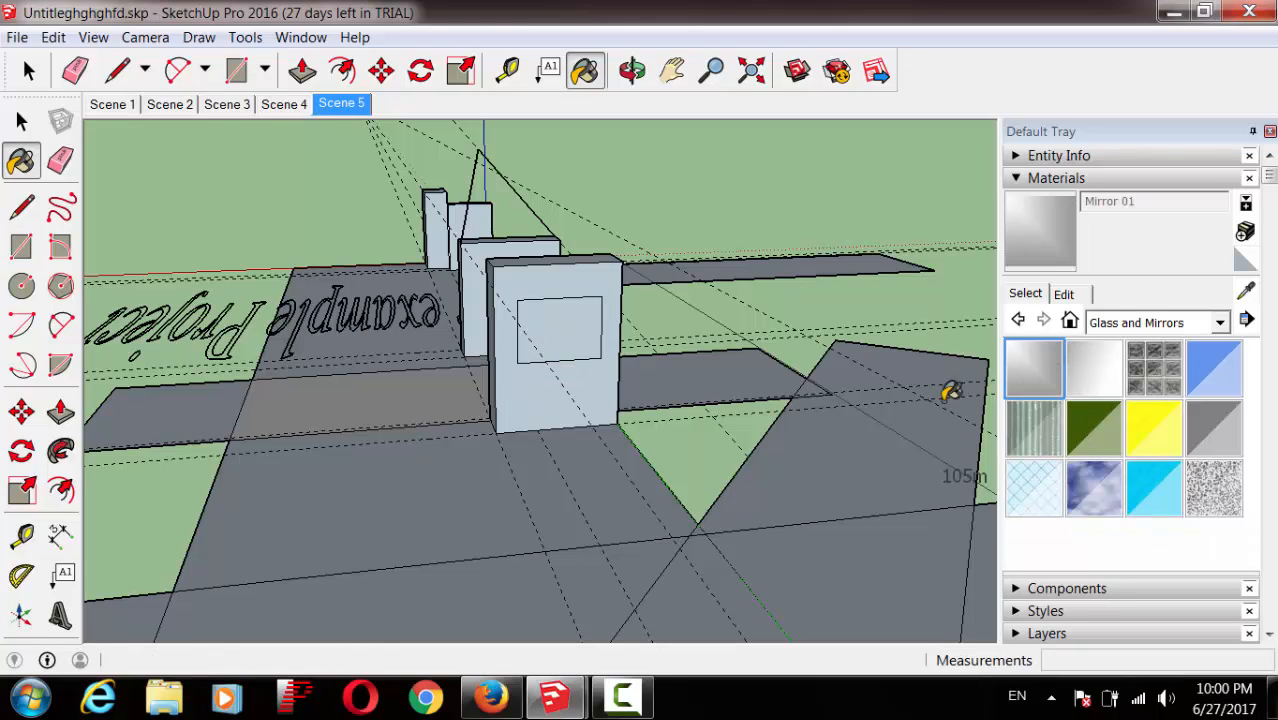
{"action": "left_click", "coordinate": [575, 341]}
{"action": "left_click", "coordinate": [1094, 488]}
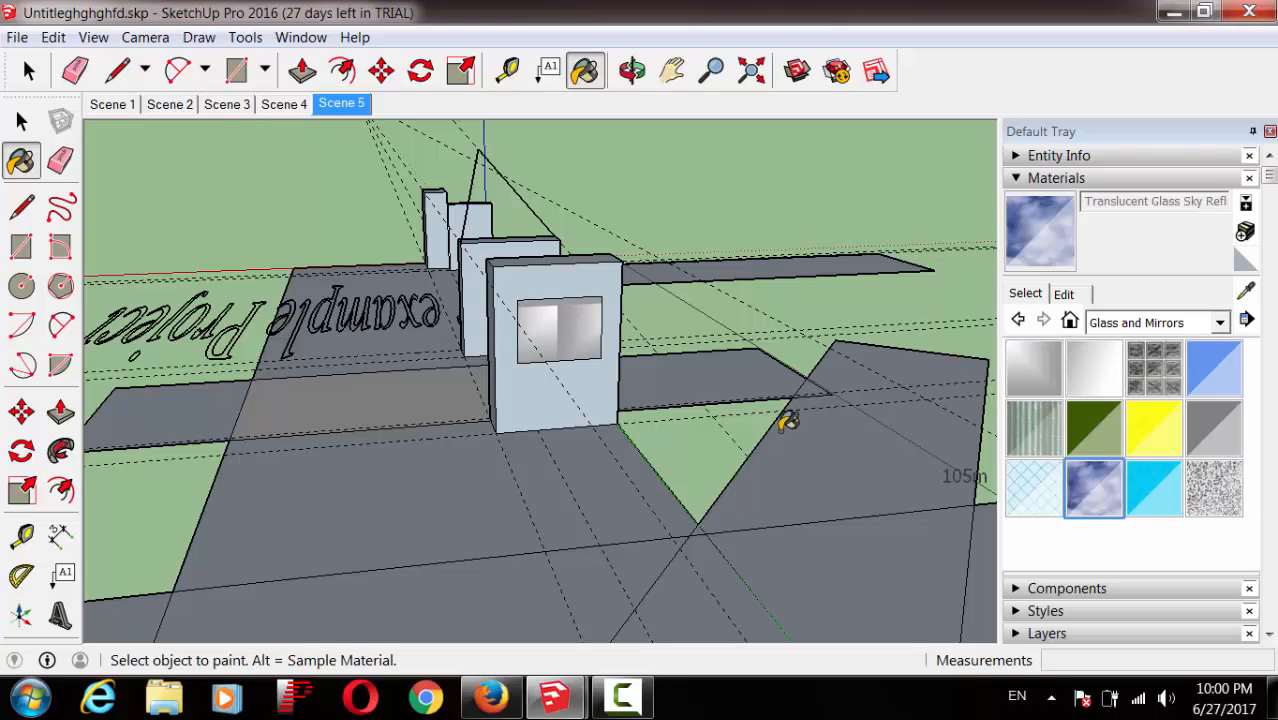
{"action": "left_click", "coordinate": [552, 326]}
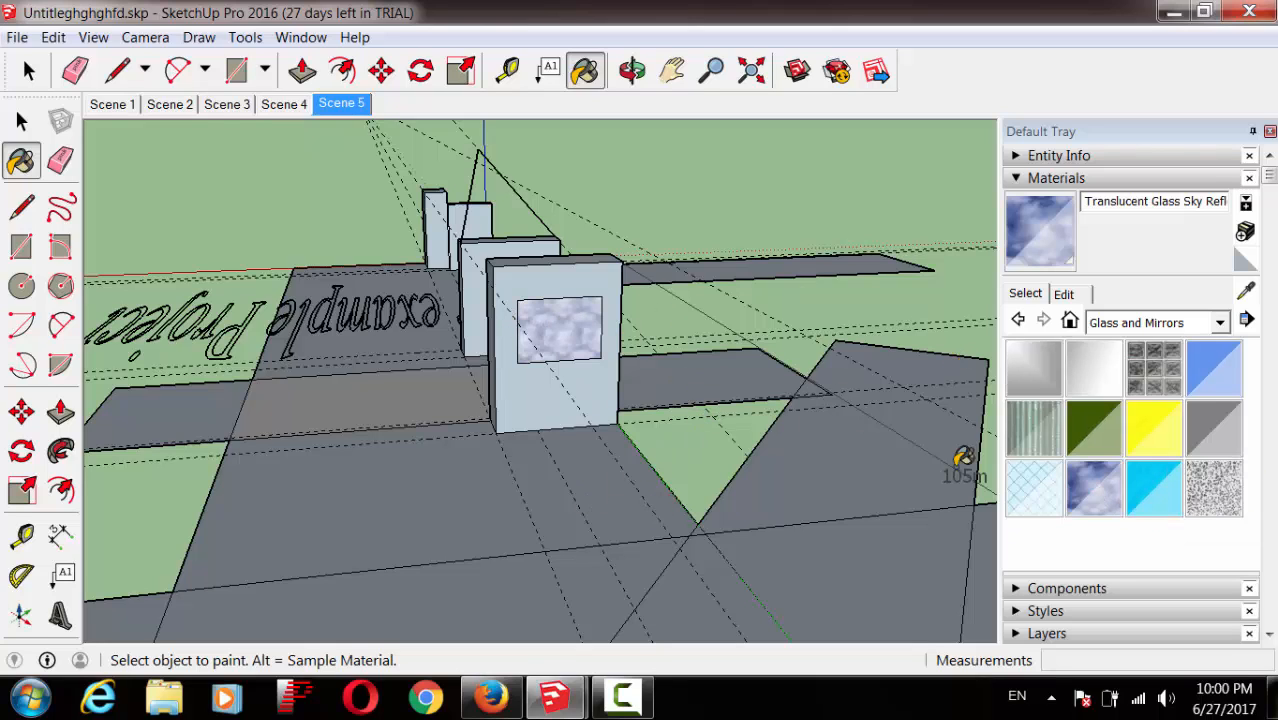
{"action": "left_click", "coordinate": [1214, 488]}
{"action": "left_click", "coordinate": [590, 320]}
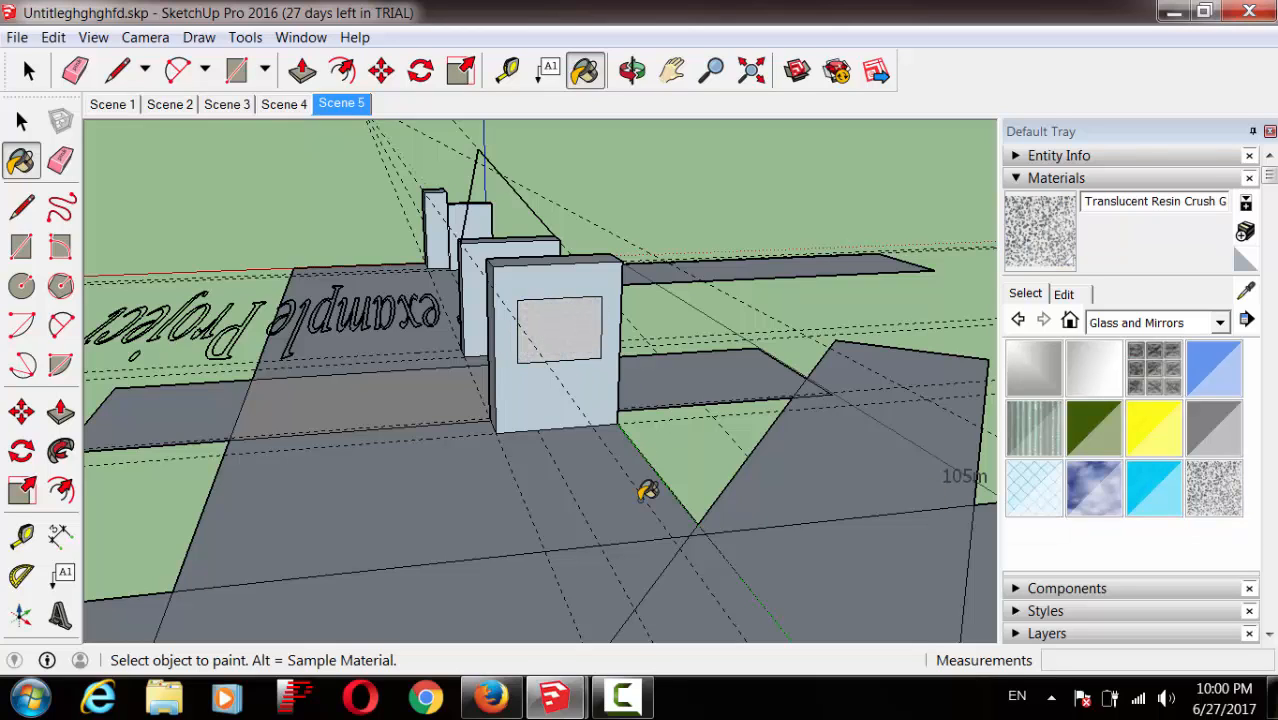
{"action": "left_click", "coordinate": [1038, 482]}
{"action": "left_click", "coordinate": [590, 330]}
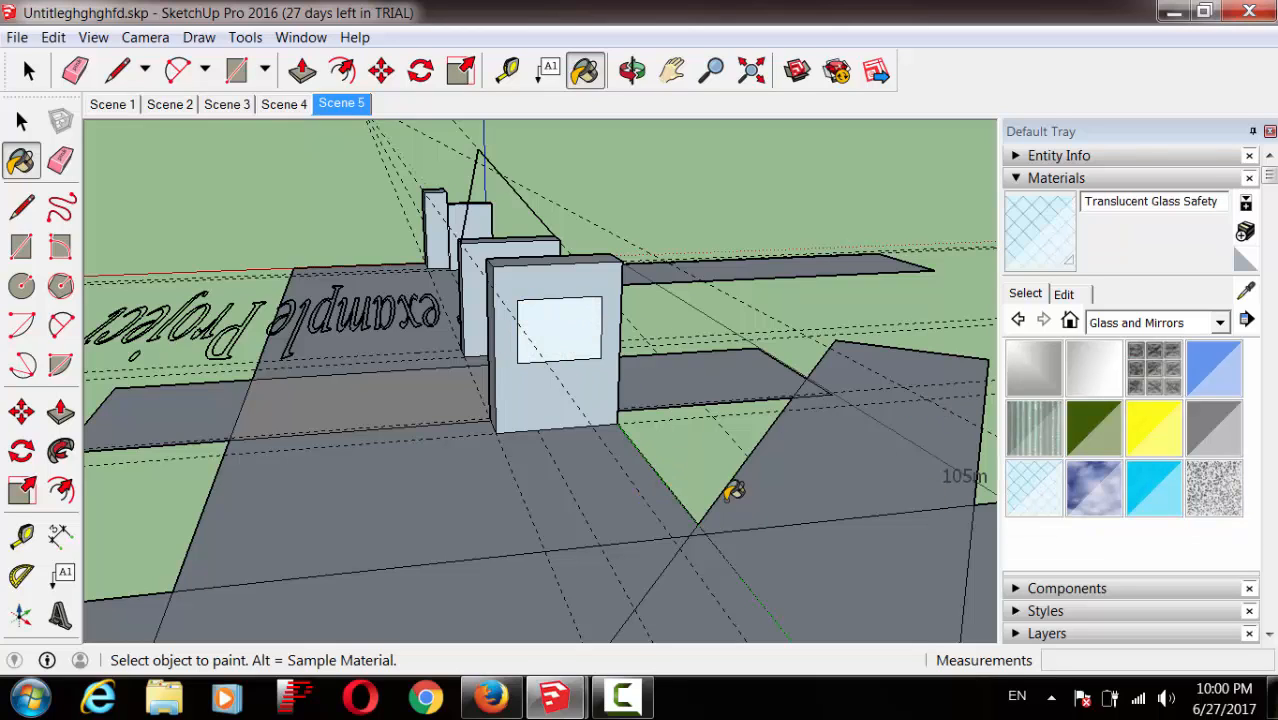
{"action": "left_click", "coordinate": [1104, 488]}
{"action": "left_click", "coordinate": [585, 350]}
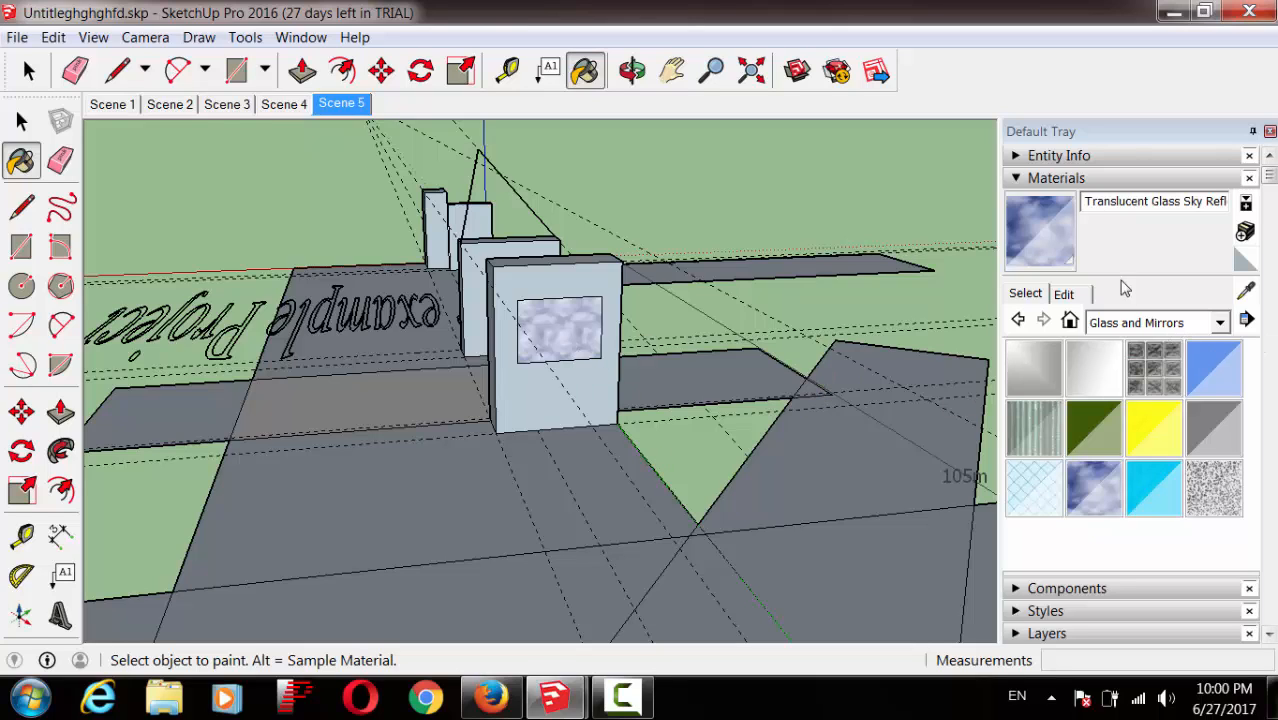
{"action": "left_click", "coordinate": [1018, 180]}
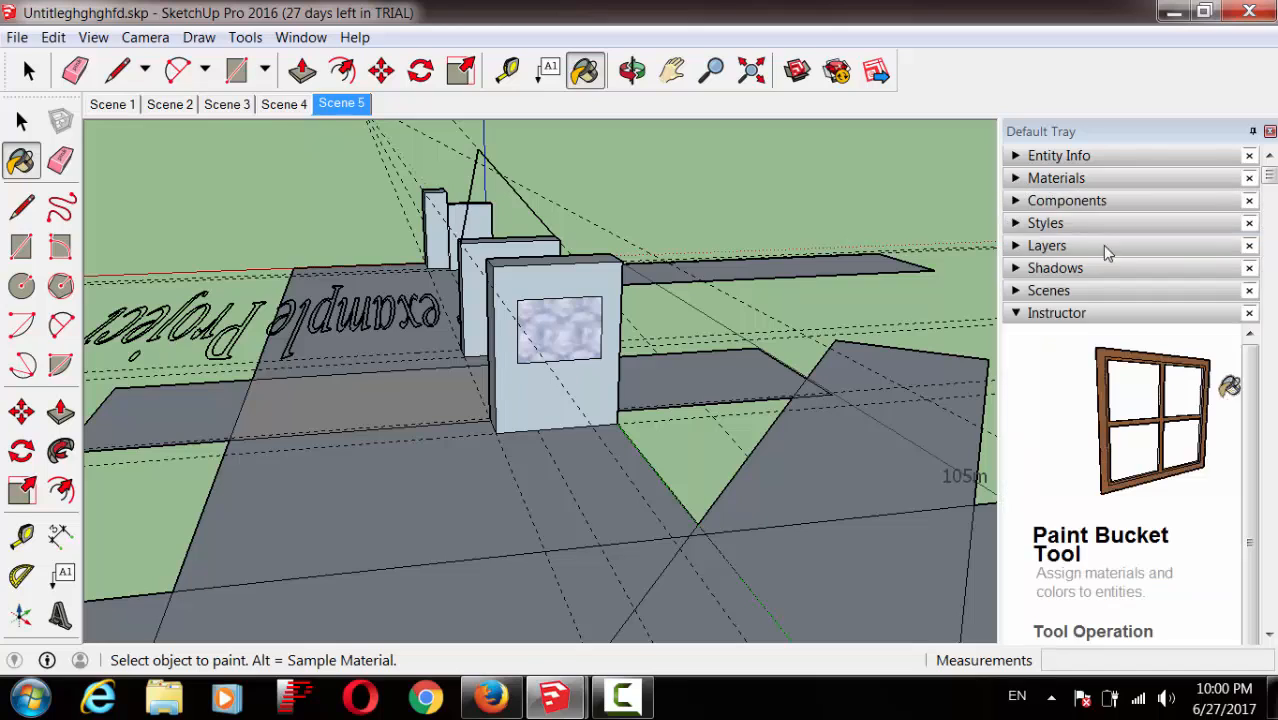
Step: Search the online components library for 'car'
{"action": "left_click", "coordinate": [1018, 200]}
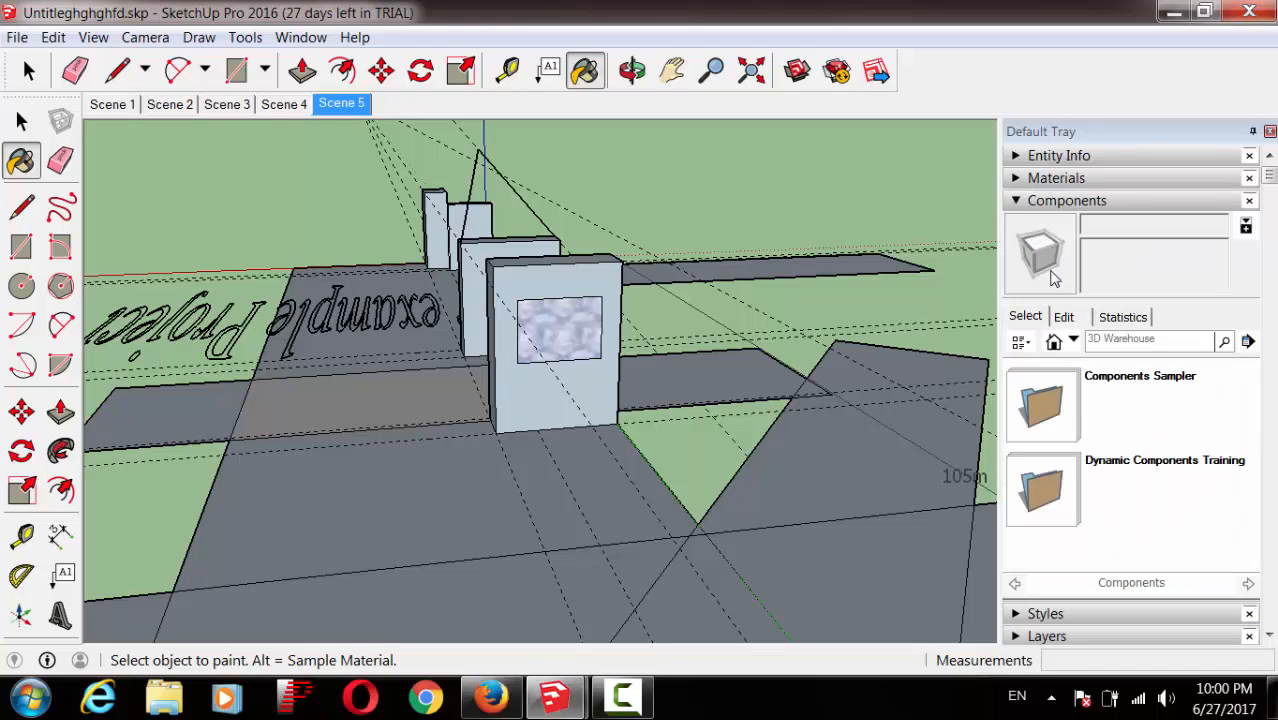
{"action": "left_click", "coordinate": [1144, 344]}
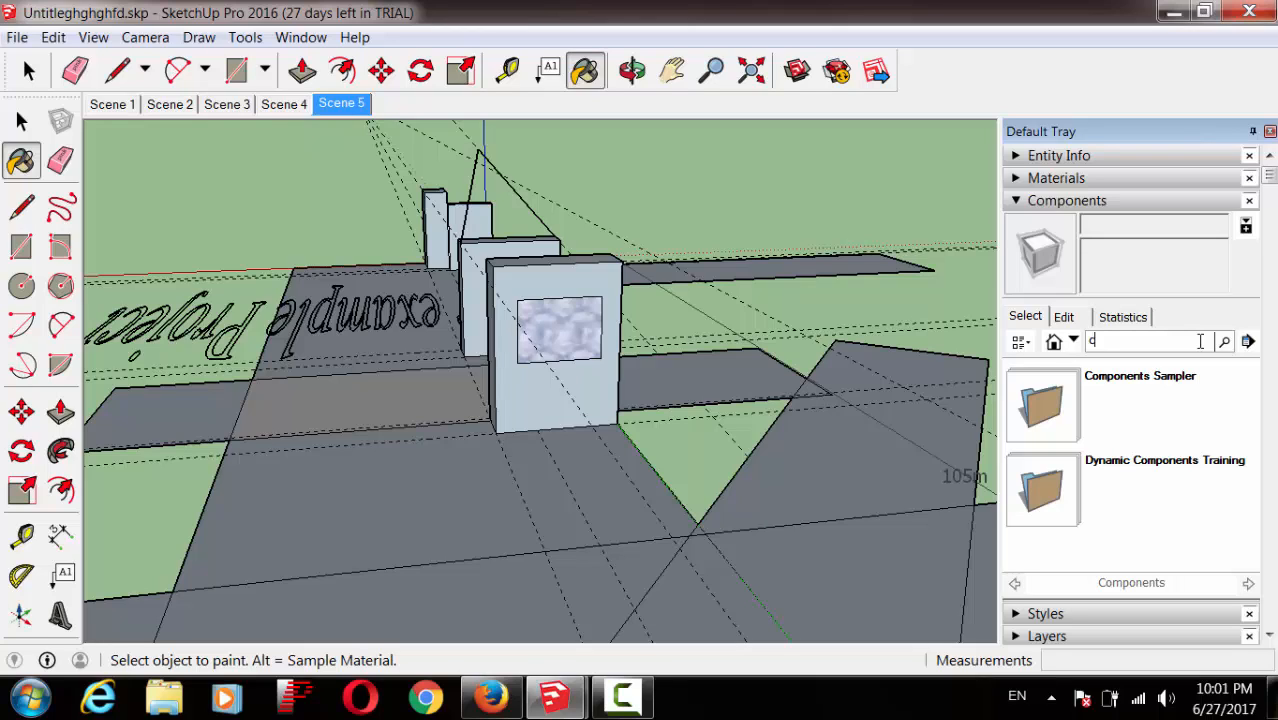
{"action": "type", "text": "car"}
{"action": "key", "text": "Return"}
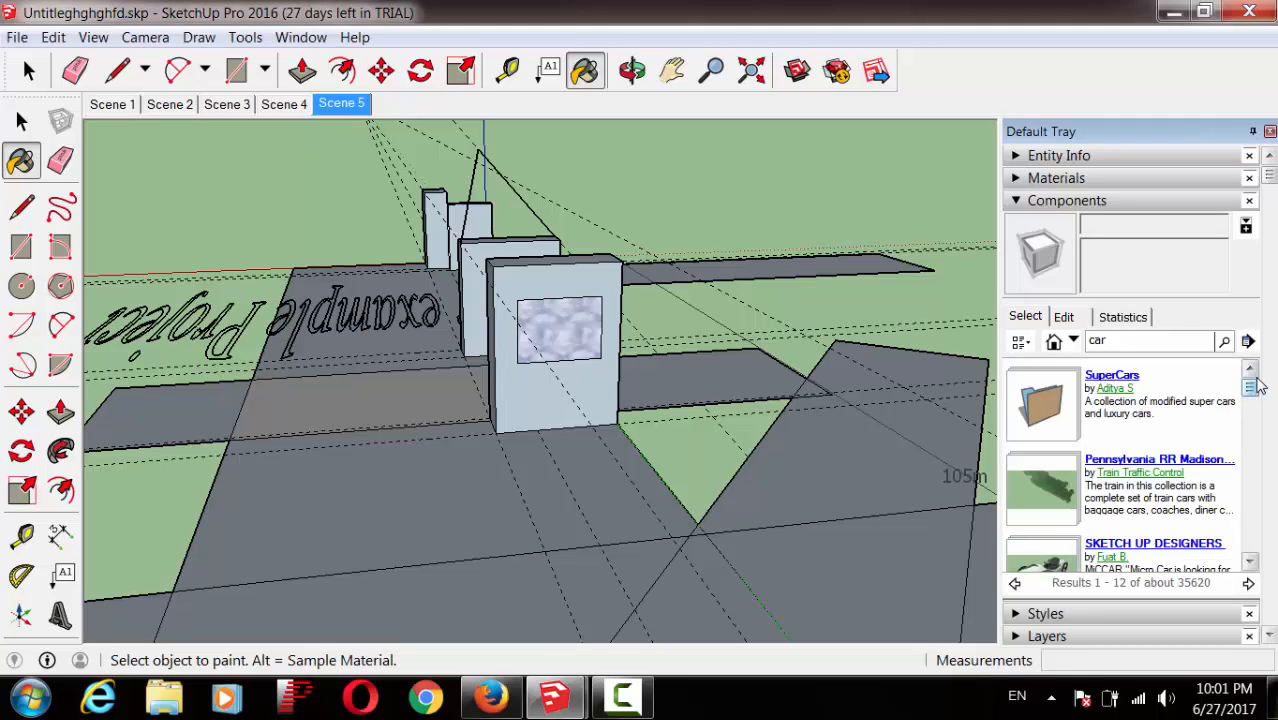
Step: Browse the car results and open the SuperCars collection in 3D Warehouse
{"action": "scroll", "coordinate": [1150, 460], "scroll_direction": "down", "scroll_amount": 3}
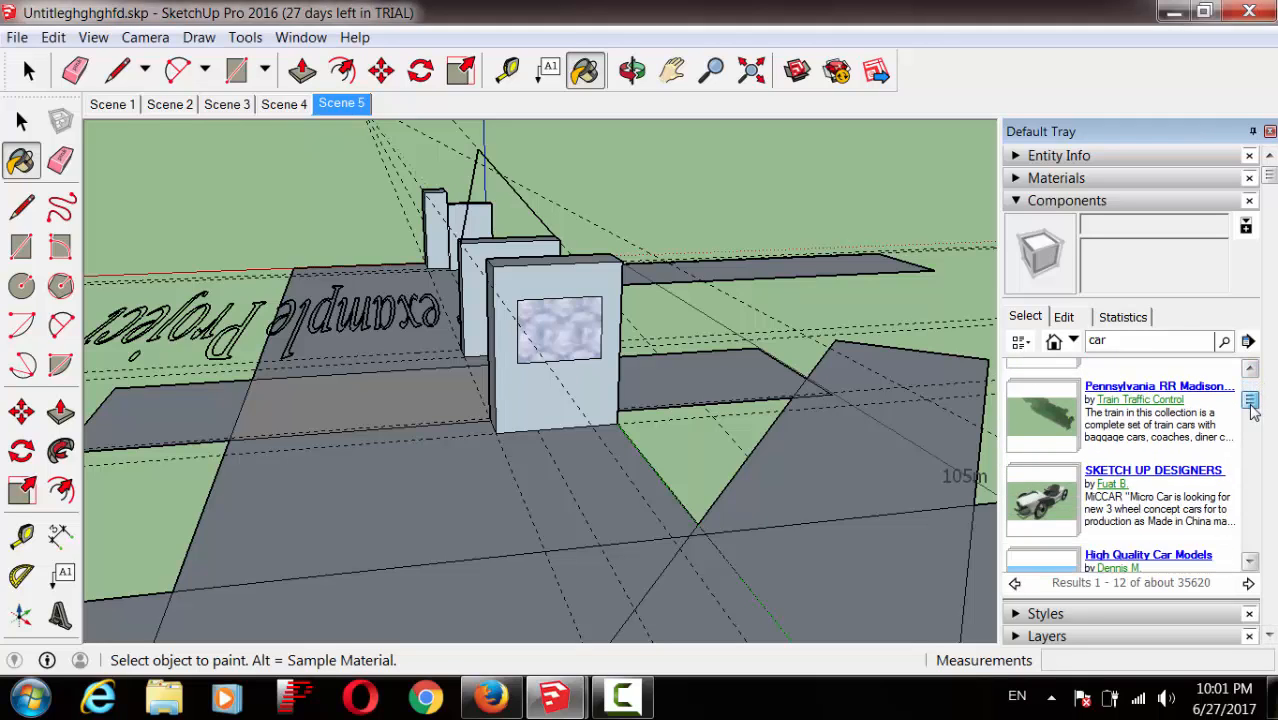
{"action": "scroll", "coordinate": [1250, 562], "scroll_direction": "down", "scroll_amount": 3}
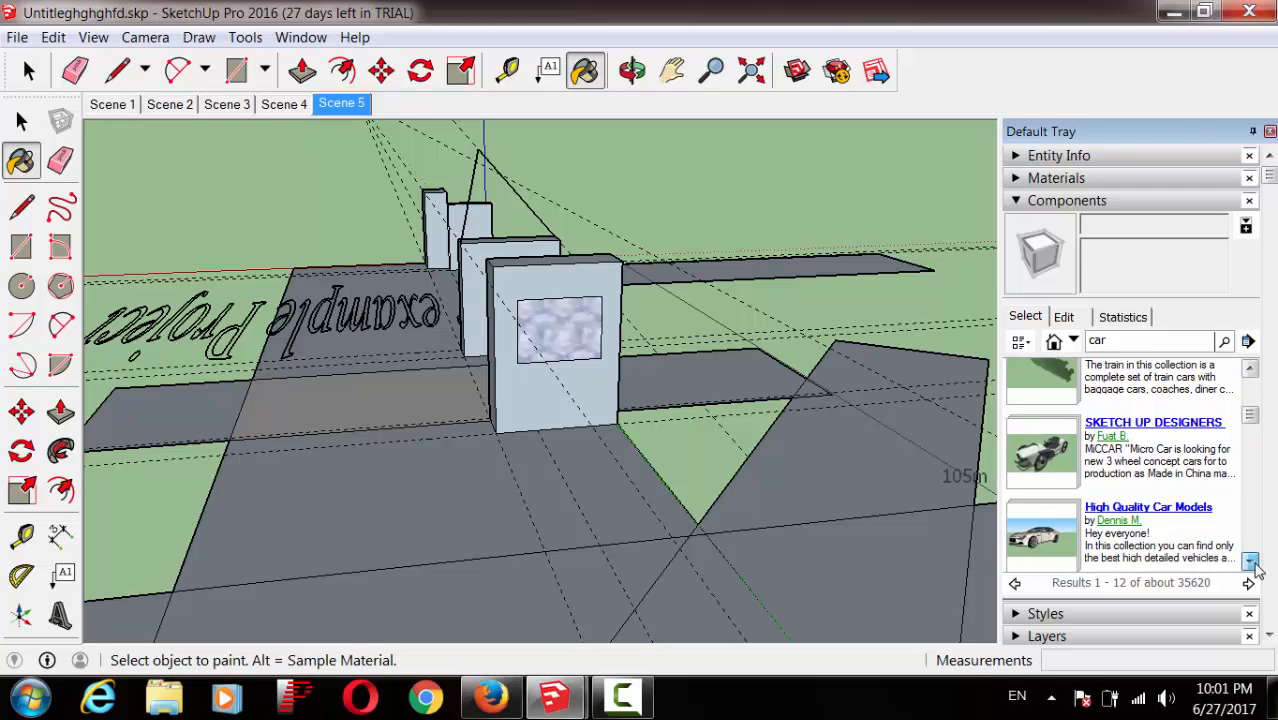
{"action": "scroll", "coordinate": [1250, 562], "scroll_direction": "down", "scroll_amount": 3}
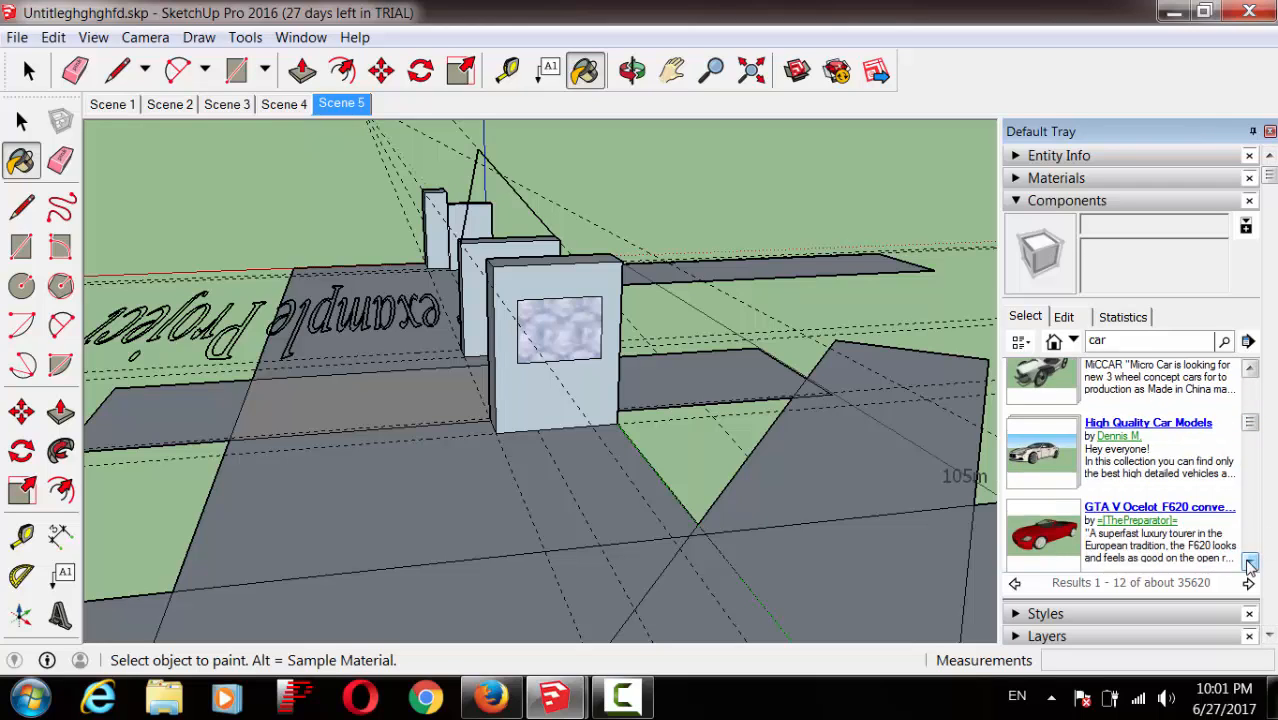
{"action": "scroll", "coordinate": [1249, 415], "scroll_direction": "up", "scroll_amount": 4}
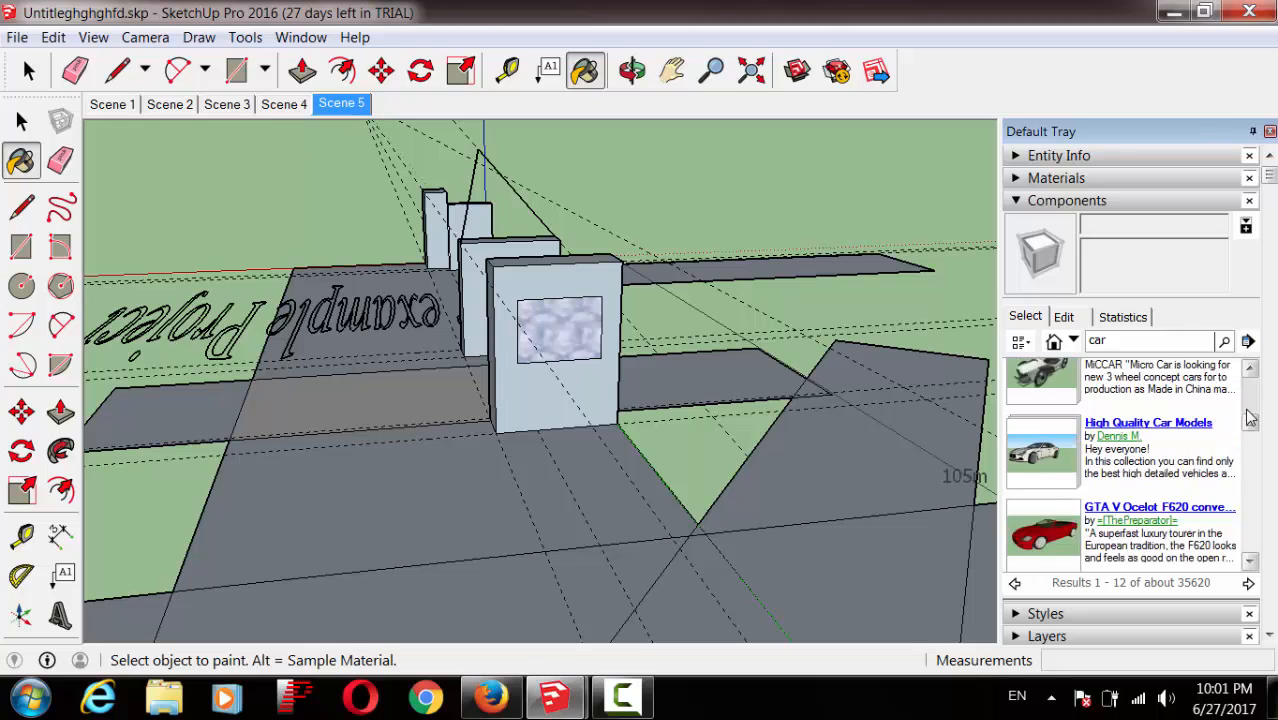
{"action": "scroll", "coordinate": [1250, 400], "scroll_direction": "up", "scroll_amount": 2}
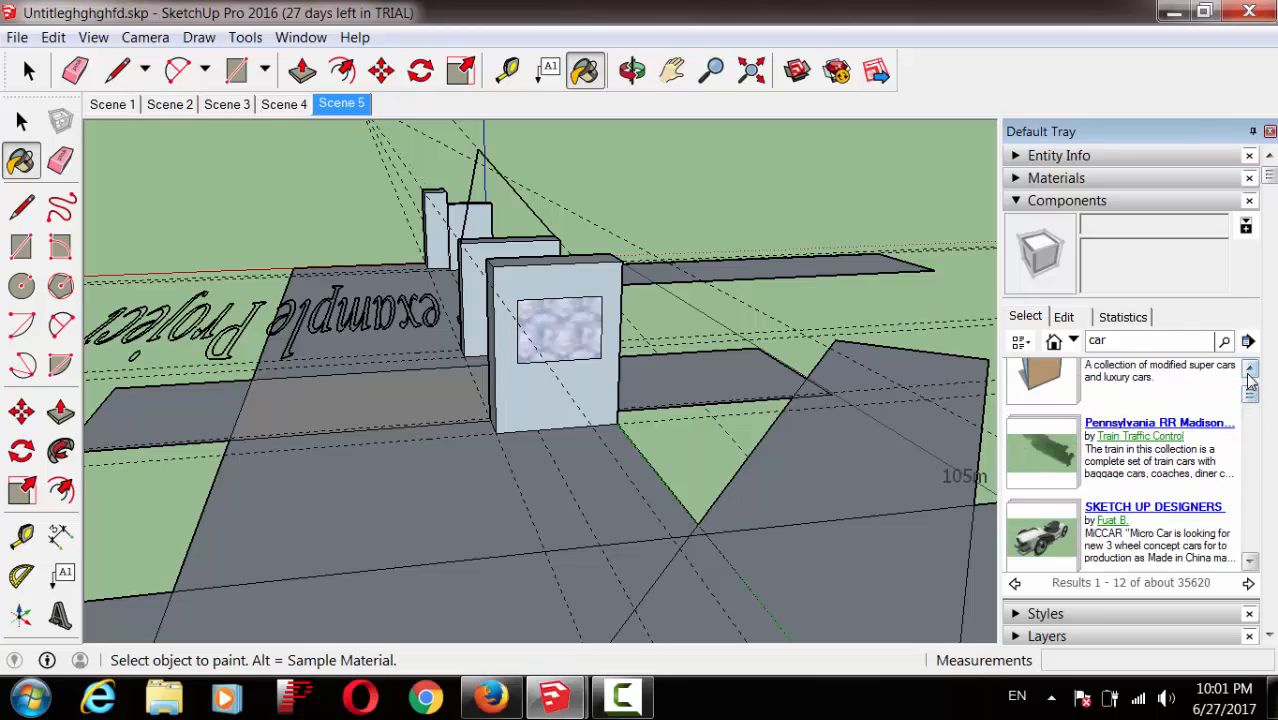
{"action": "scroll", "coordinate": [1248, 378], "scroll_direction": "up", "scroll_amount": 1}
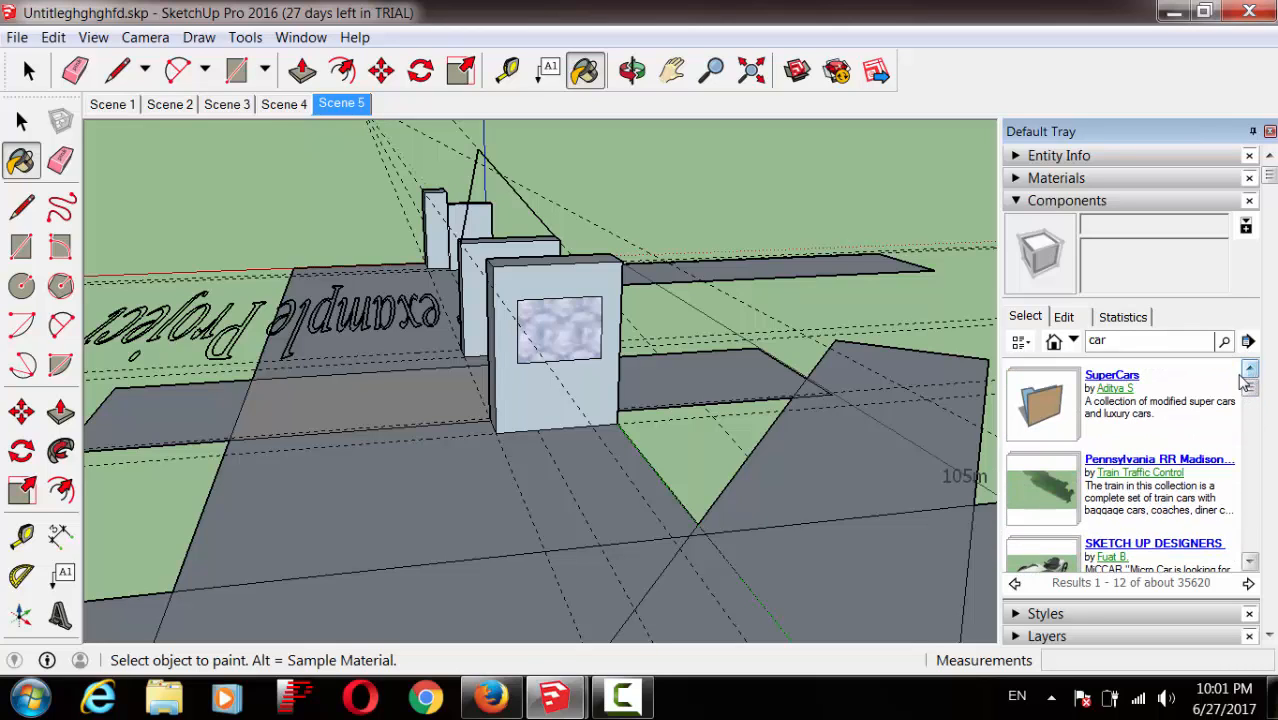
{"action": "left_click", "coordinate": [1114, 377]}
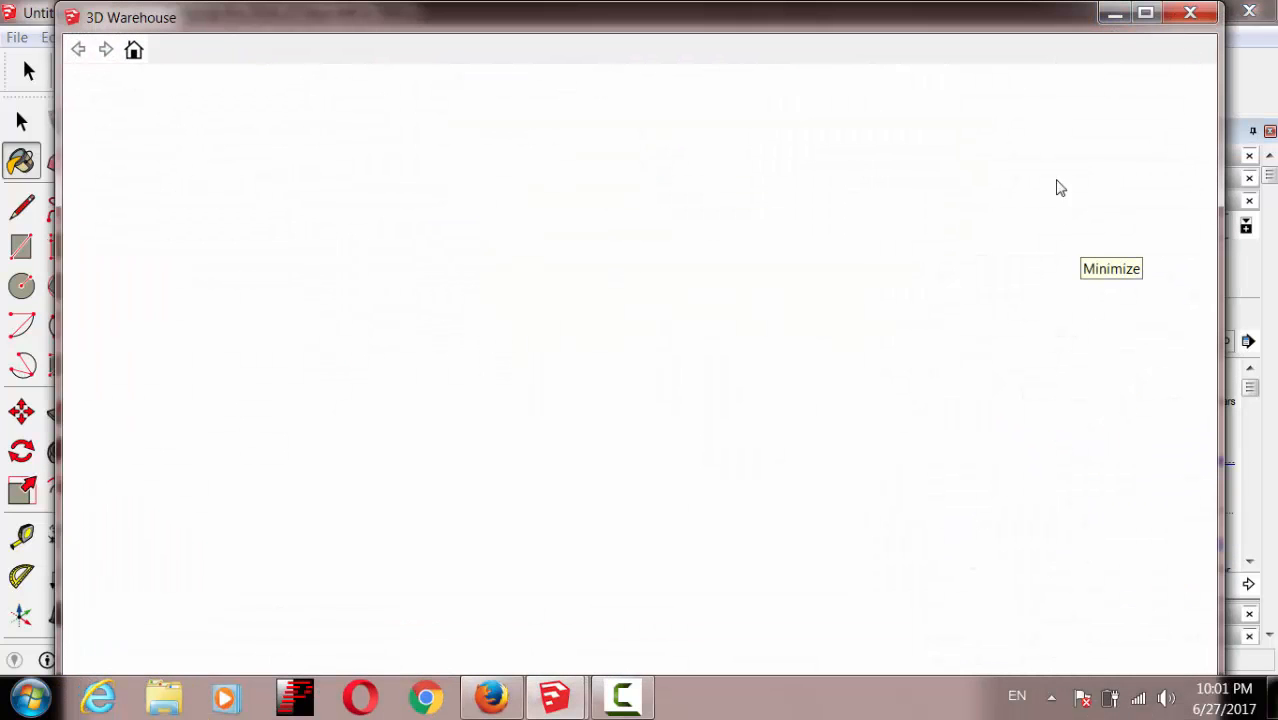
Step: Search 3D Warehouse for 'bmw' and load Vehicles - BMW X5 E70 straight into the model
{"action": "left_click", "coordinate": [1122, 12]}
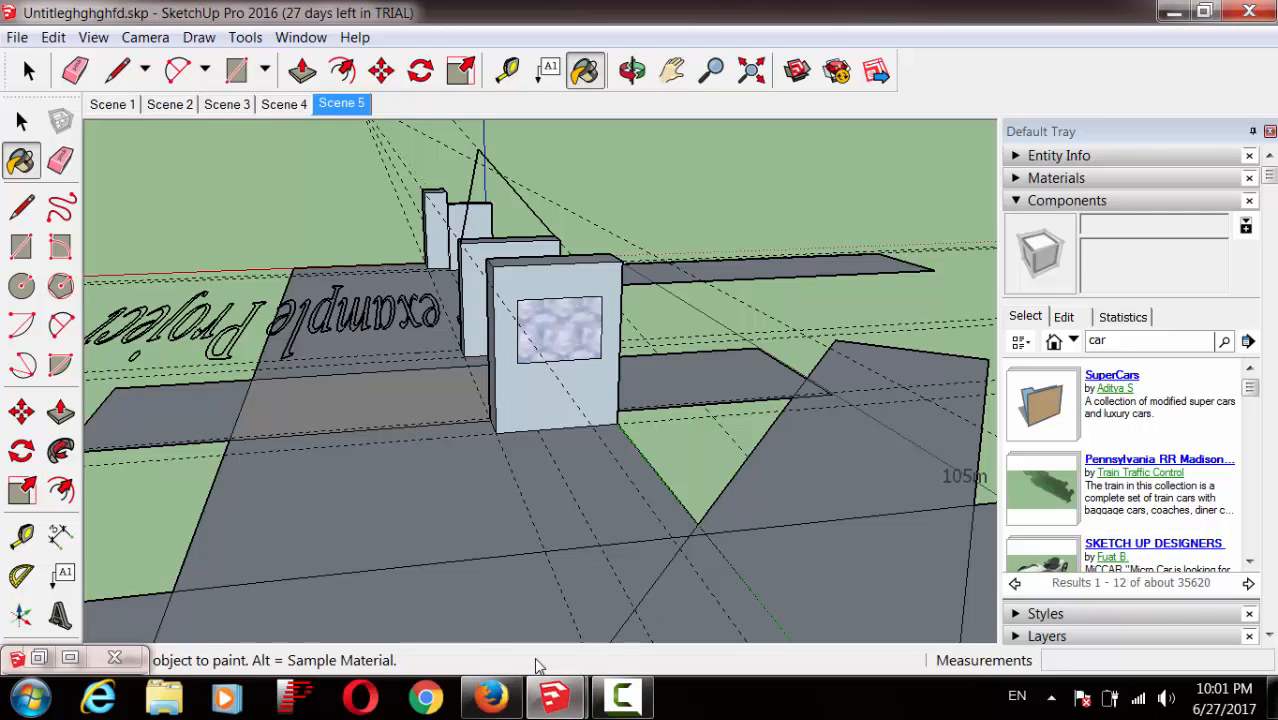
{"action": "left_click", "coordinate": [68, 660]}
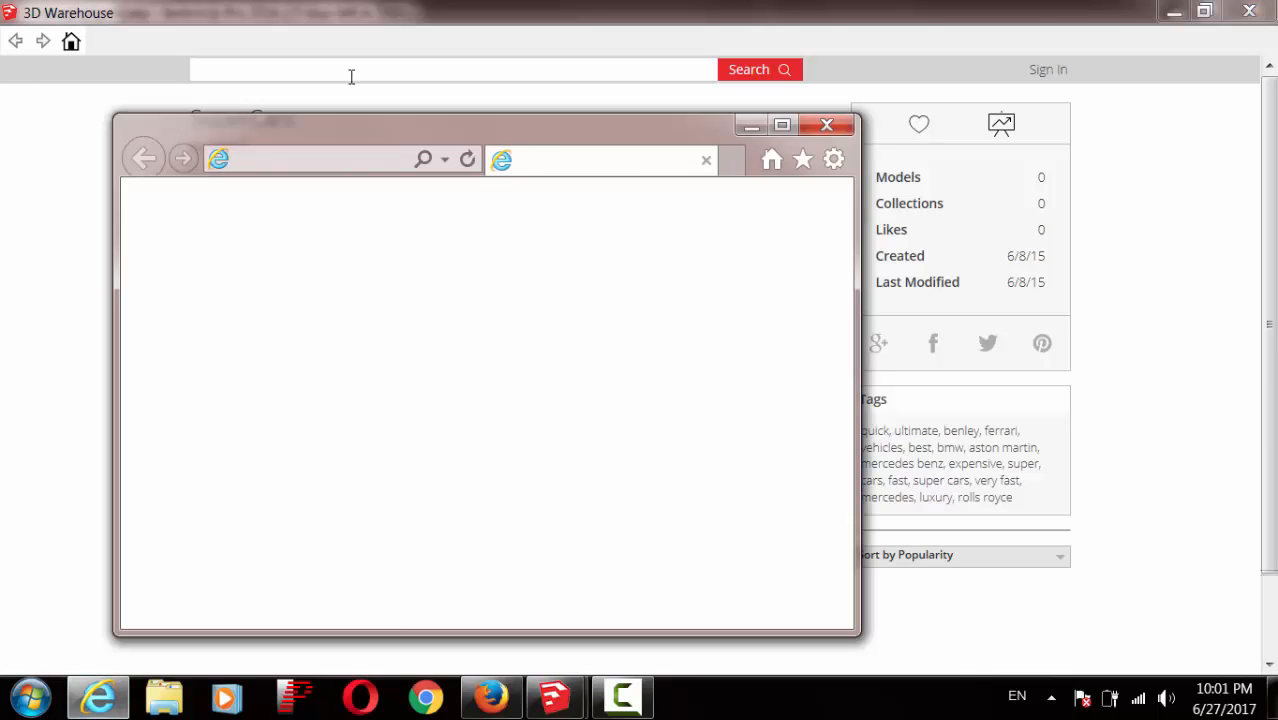
{"action": "left_click", "coordinate": [826, 125]}
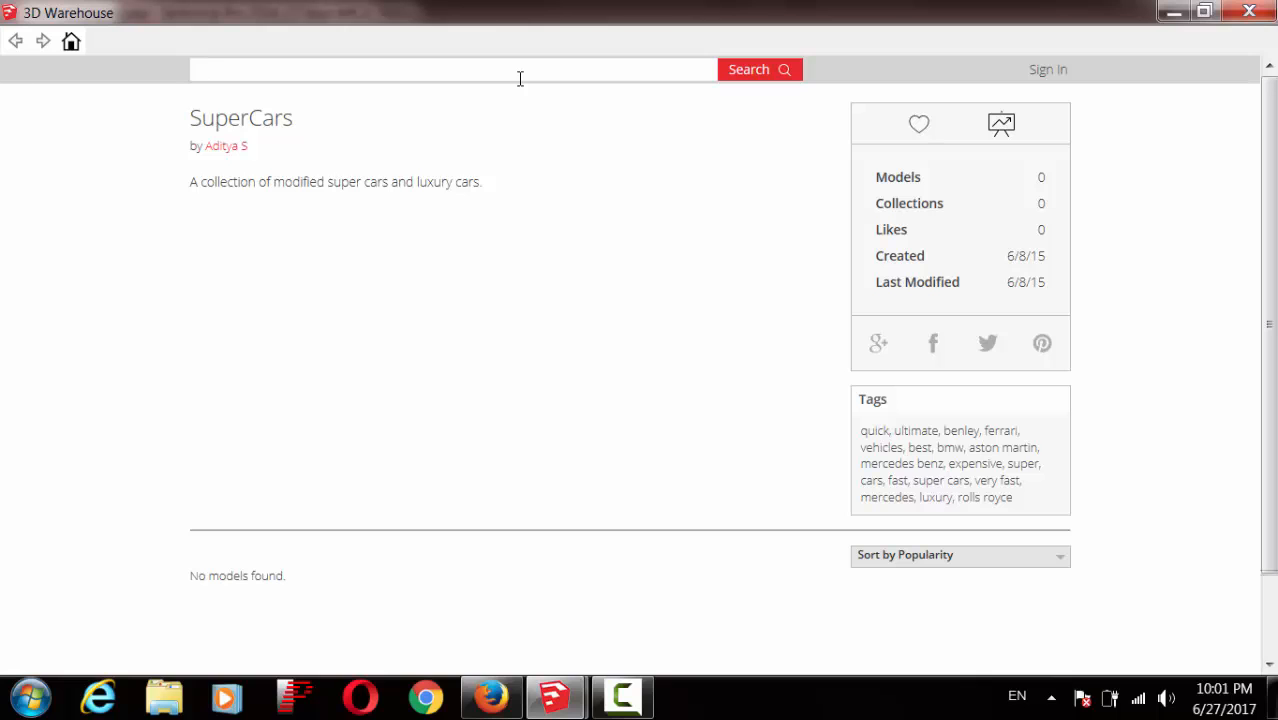
{"action": "type", "text": "w"}
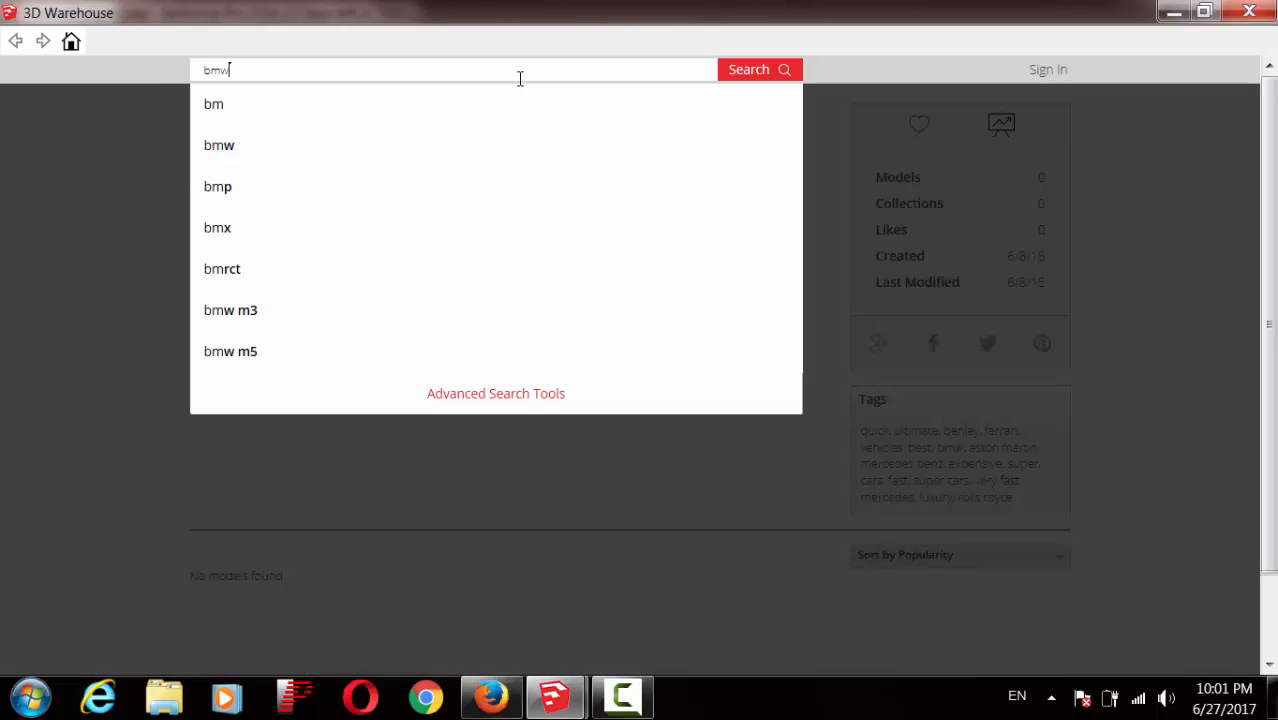
{"action": "key", "text": "Return"}
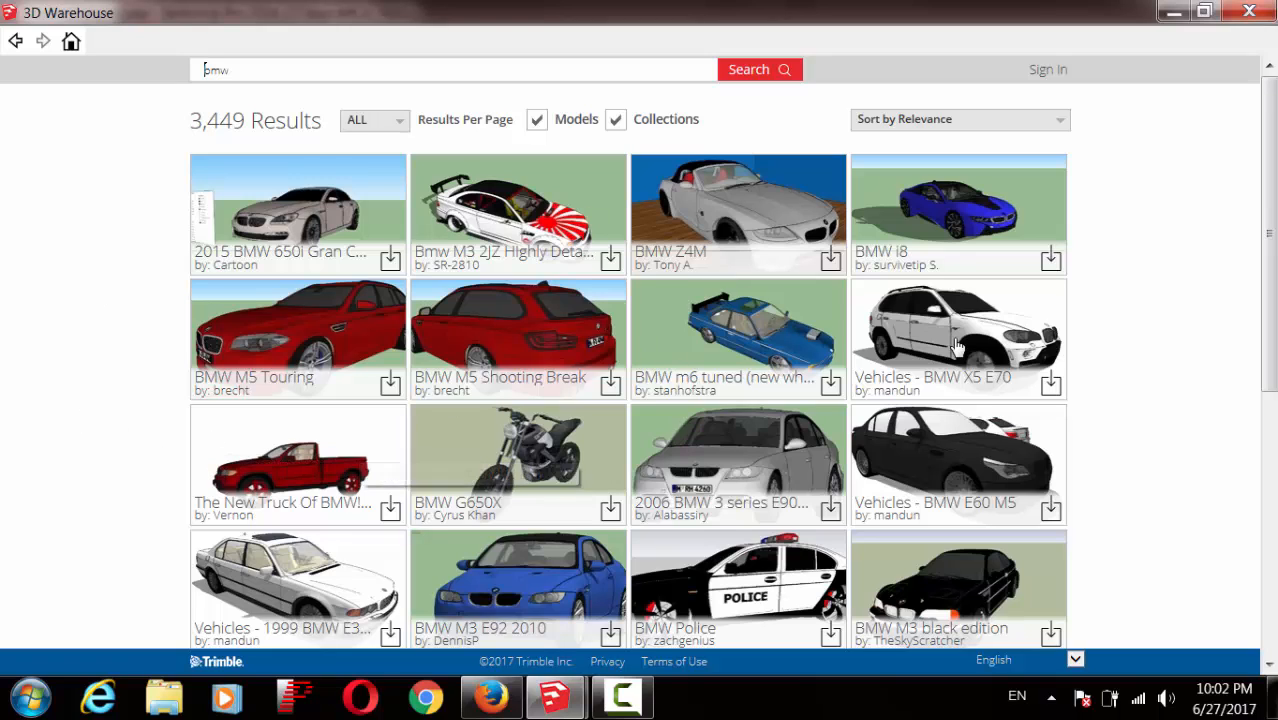
{"action": "left_click", "coordinate": [1049, 394]}
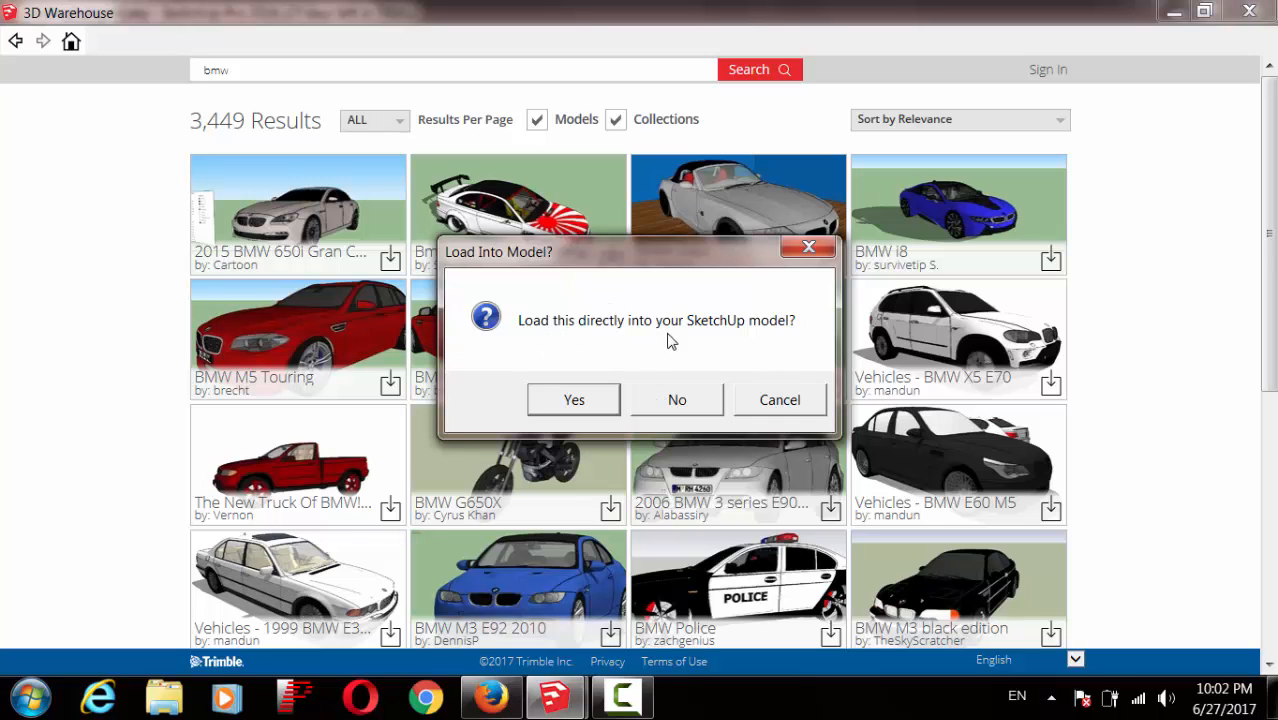
{"action": "left_click", "coordinate": [579, 401]}
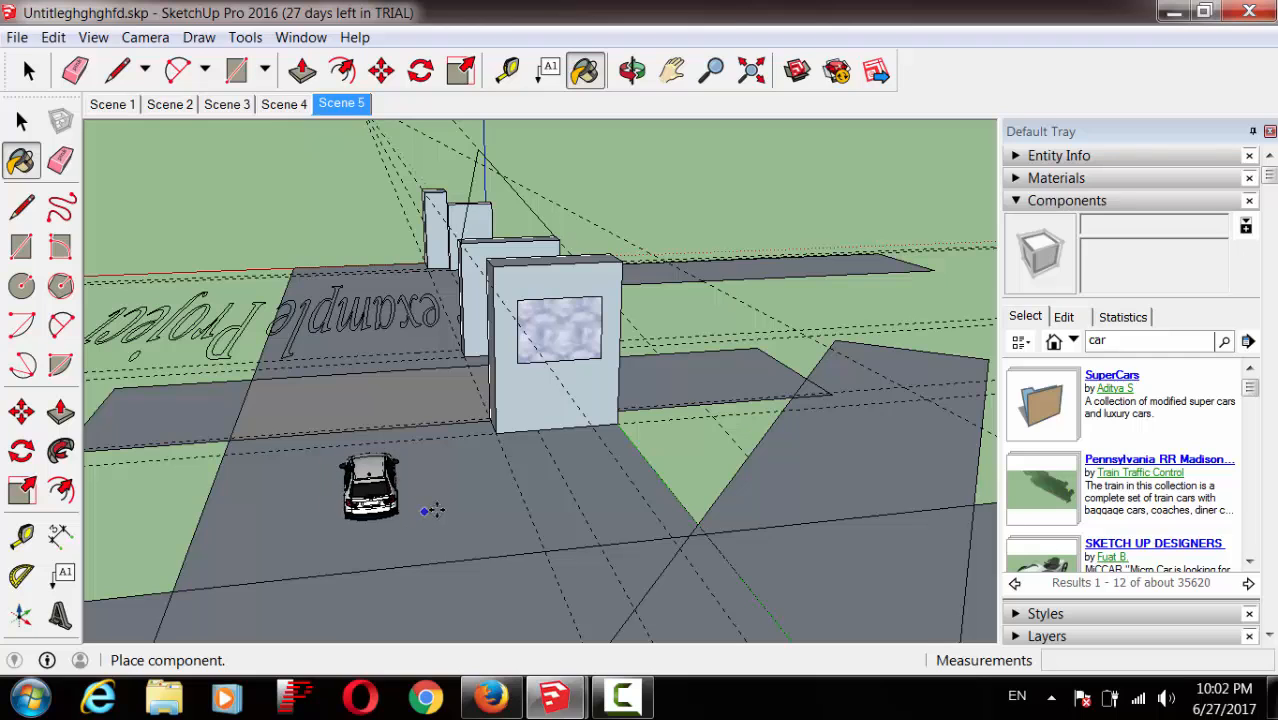
Step: Place the BMW on the ground, scale it to 1.85, then switch to the Untitled1 radio station model
{"action": "left_click", "coordinate": [435, 507]}
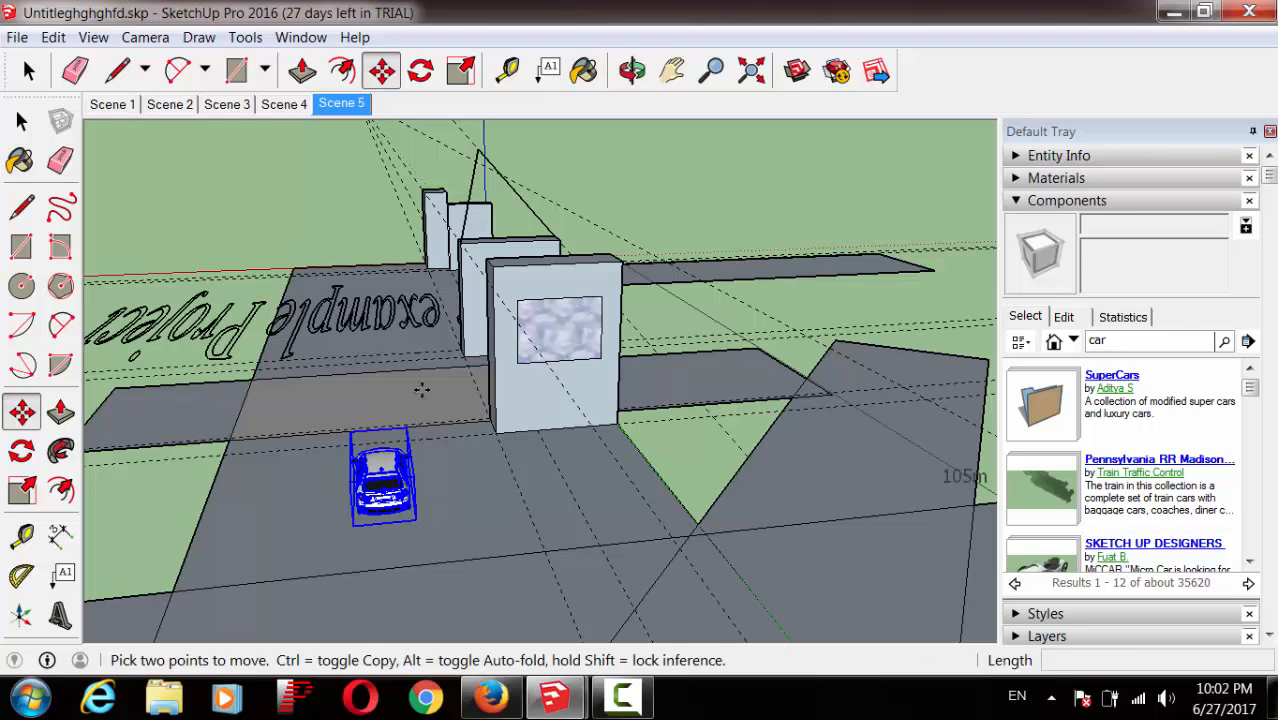
{"action": "left_click", "coordinate": [632, 70]}
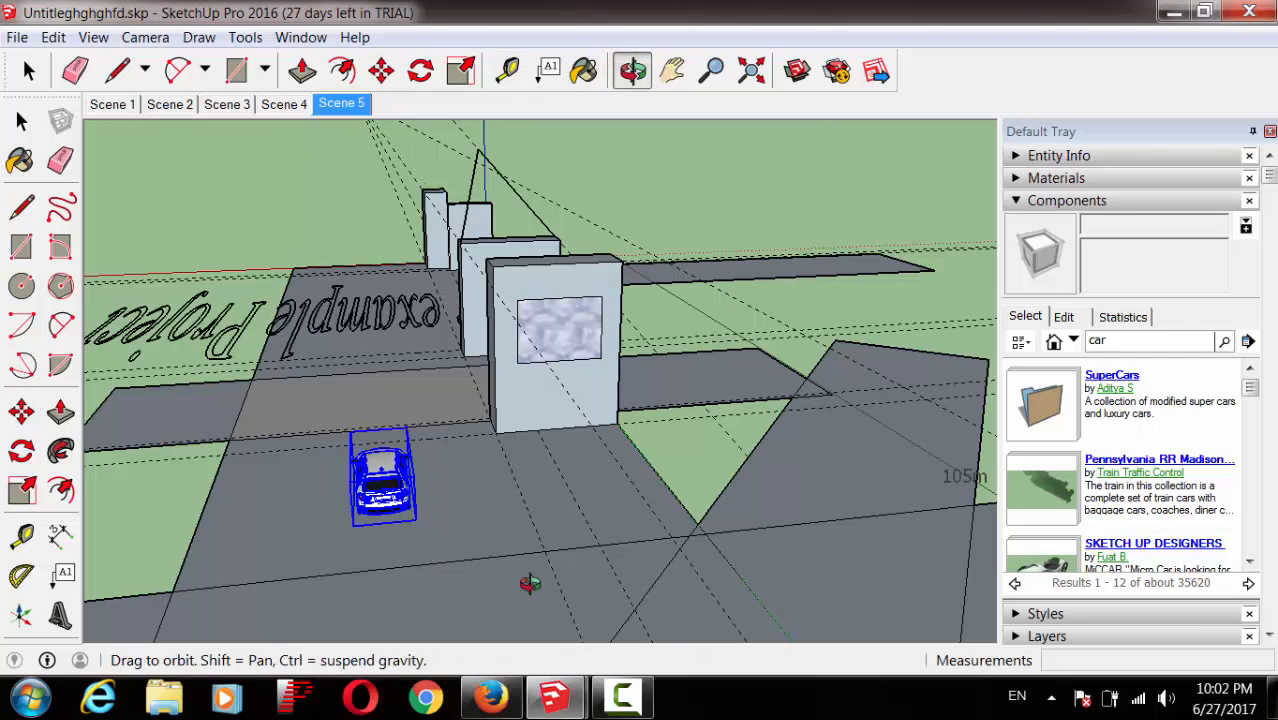
{"action": "left_click_drag", "start_coordinate": [529, 584], "coordinate": [792, 554]}
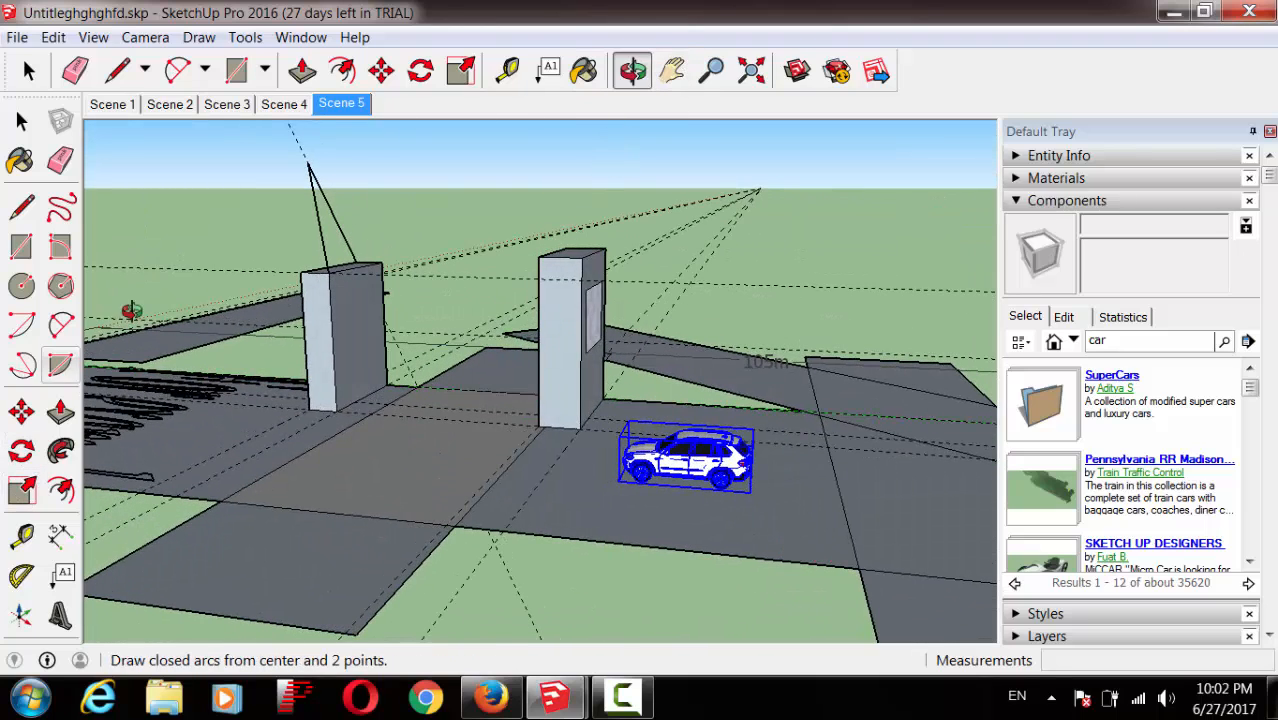
{"action": "left_click", "coordinate": [460, 70]}
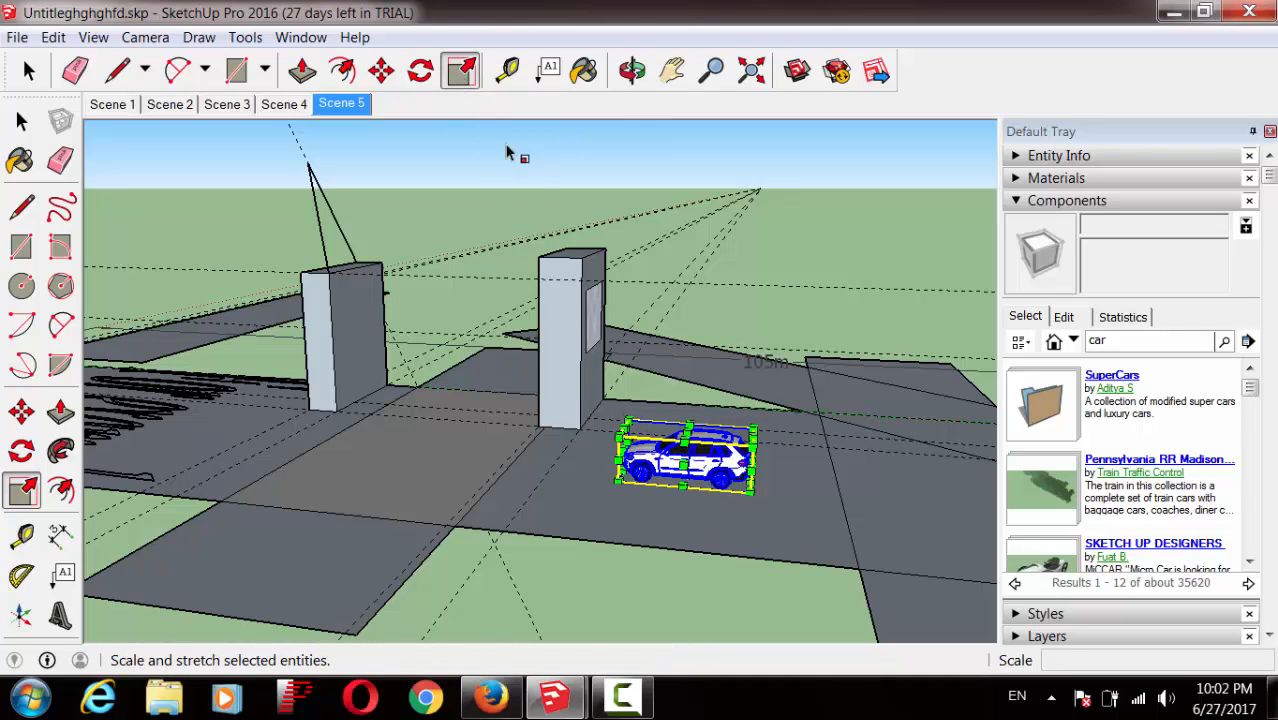
{"action": "mouse_move", "coordinate": [620, 437]}
{"action": "left_mouse_down"}
{"action": "mouse_move", "coordinate": [294, 345]}
{"action": "mouse_move", "coordinate": [499, 404]}
{"action": "left_mouse_up"}
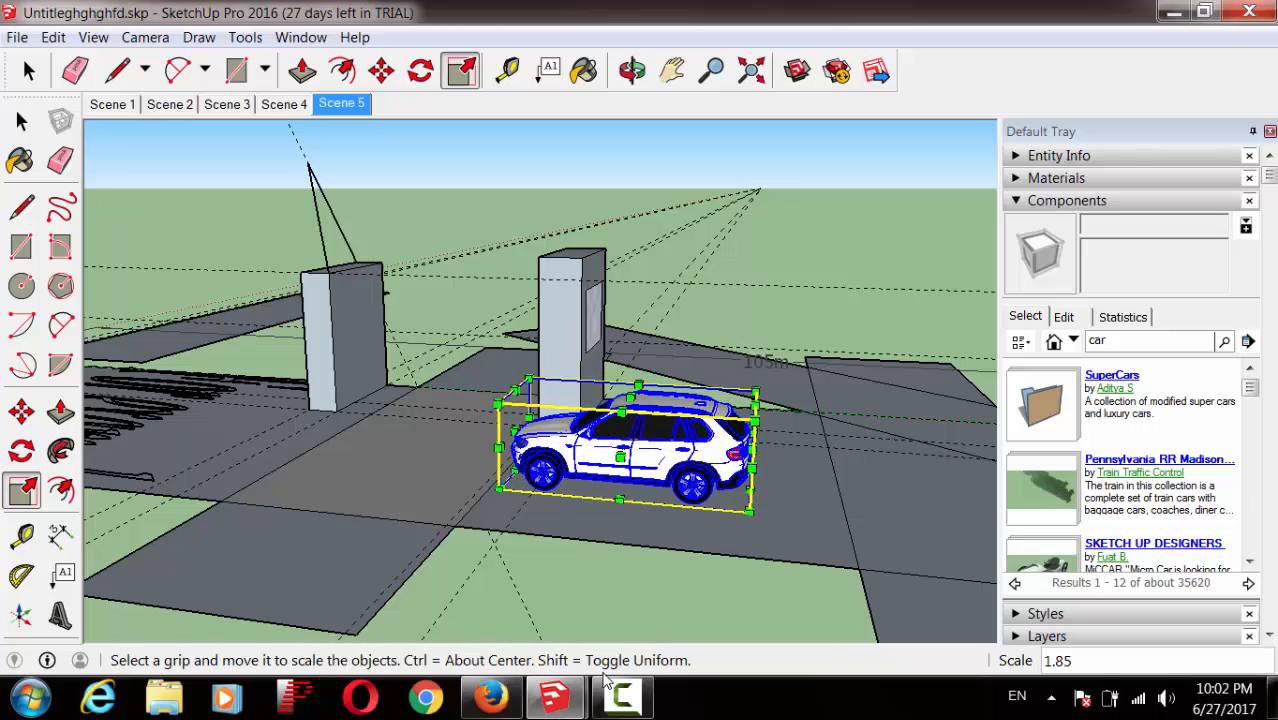
{"action": "mouse_move", "coordinate": [553, 697]}
{"action": "left_click", "coordinate": [490, 583]}
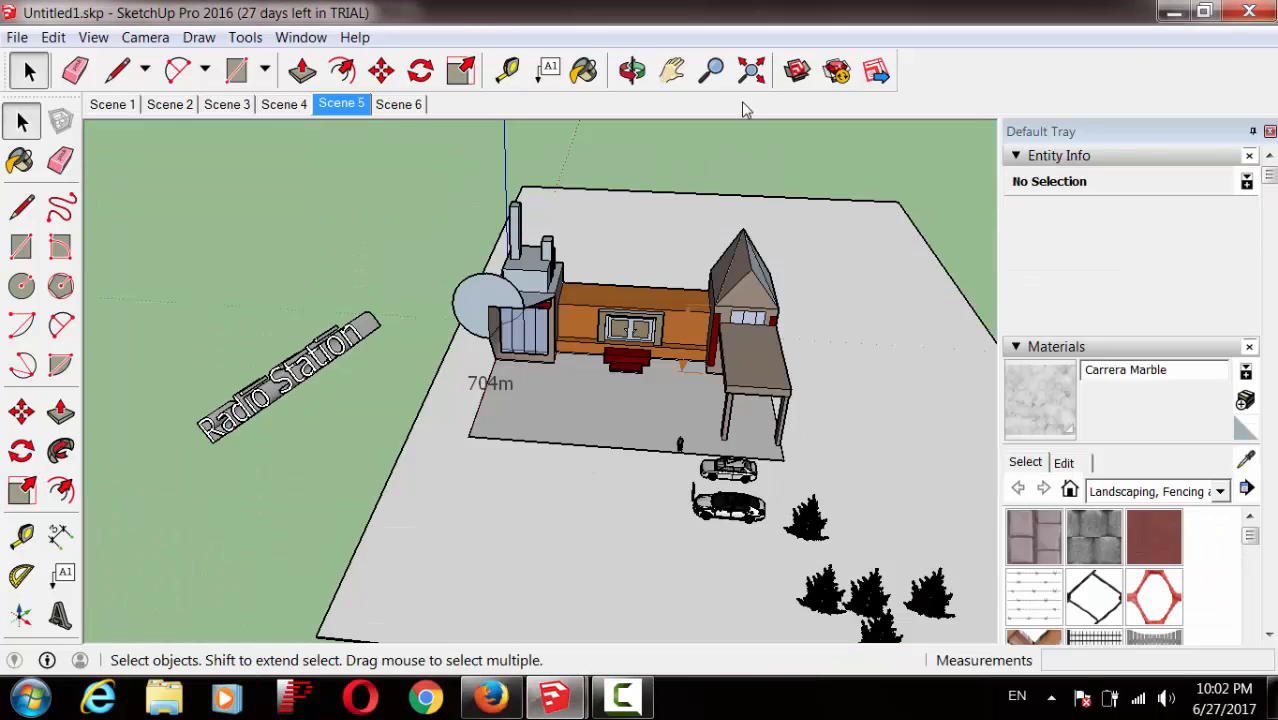
Step: Zoom and orbit around the radio station house for low and top-down views
{"action": "left_click", "coordinate": [711, 70]}
{"action": "left_click_drag", "start_coordinate": [737, 591], "coordinate": [762, 451]}
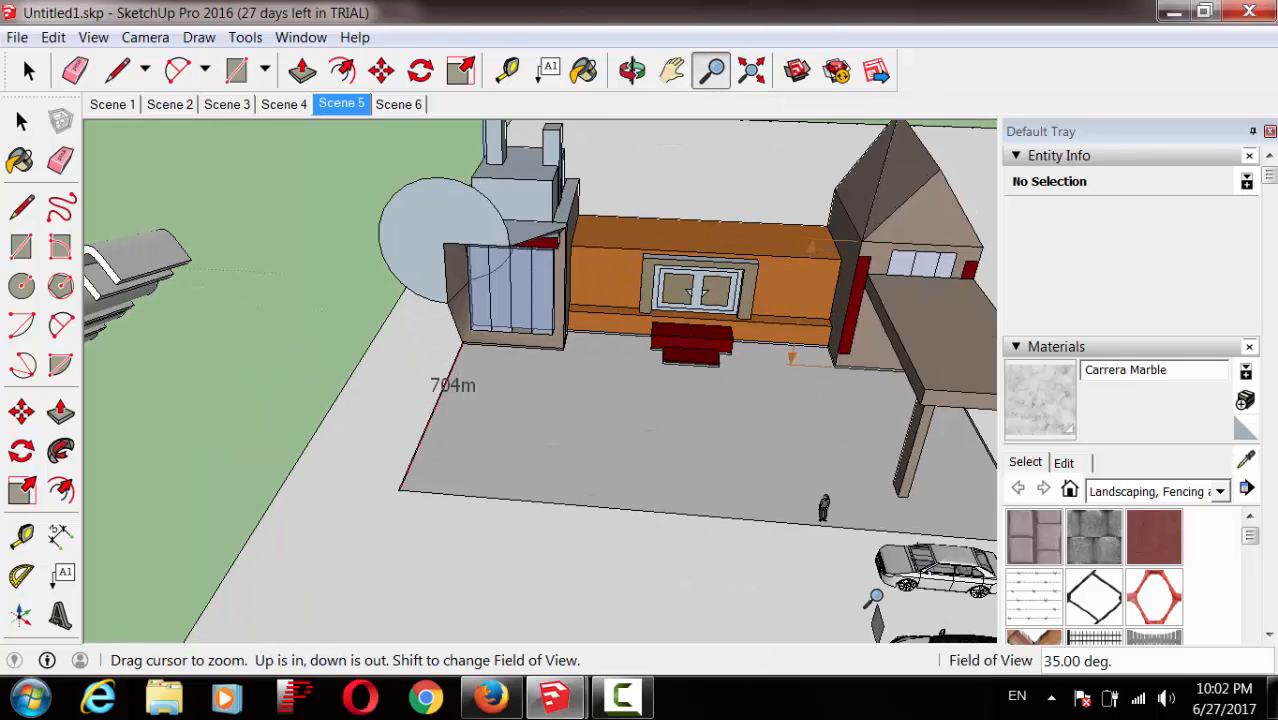
{"action": "left_click", "coordinate": [632, 70]}
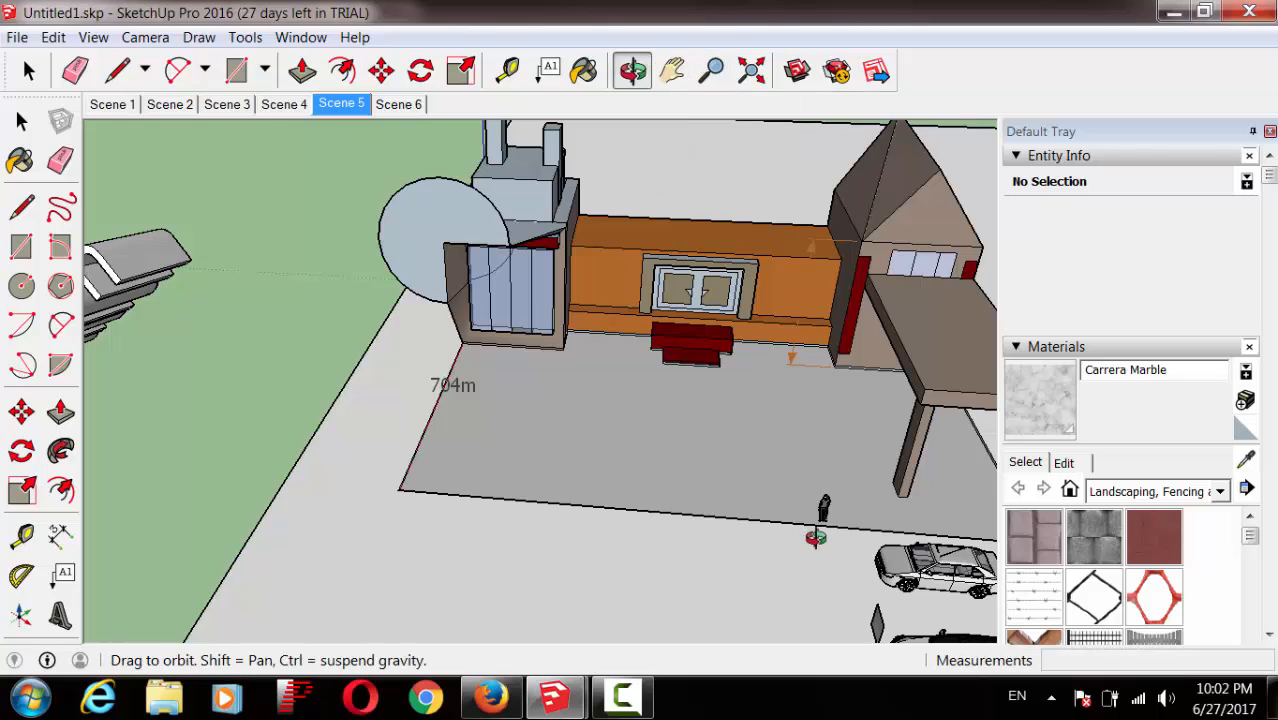
{"action": "left_click_drag", "start_coordinate": [812, 518], "coordinate": [728, 414]}
{"action": "left_click_drag", "start_coordinate": [846, 497], "coordinate": [761, 516]}
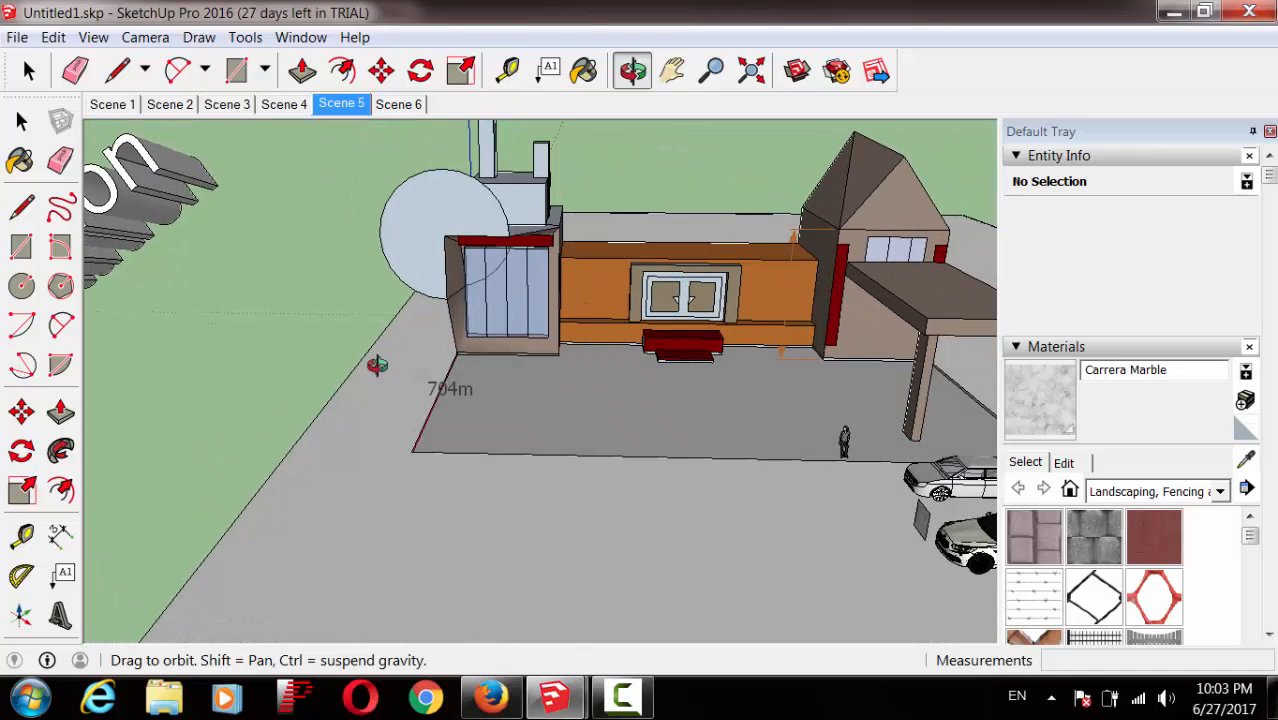
Step: Switch back to the Untitleghghghfd model and select the Components search box
{"action": "mouse_move", "coordinate": [553, 697]}
{"action": "left_click", "coordinate": [658, 576]}
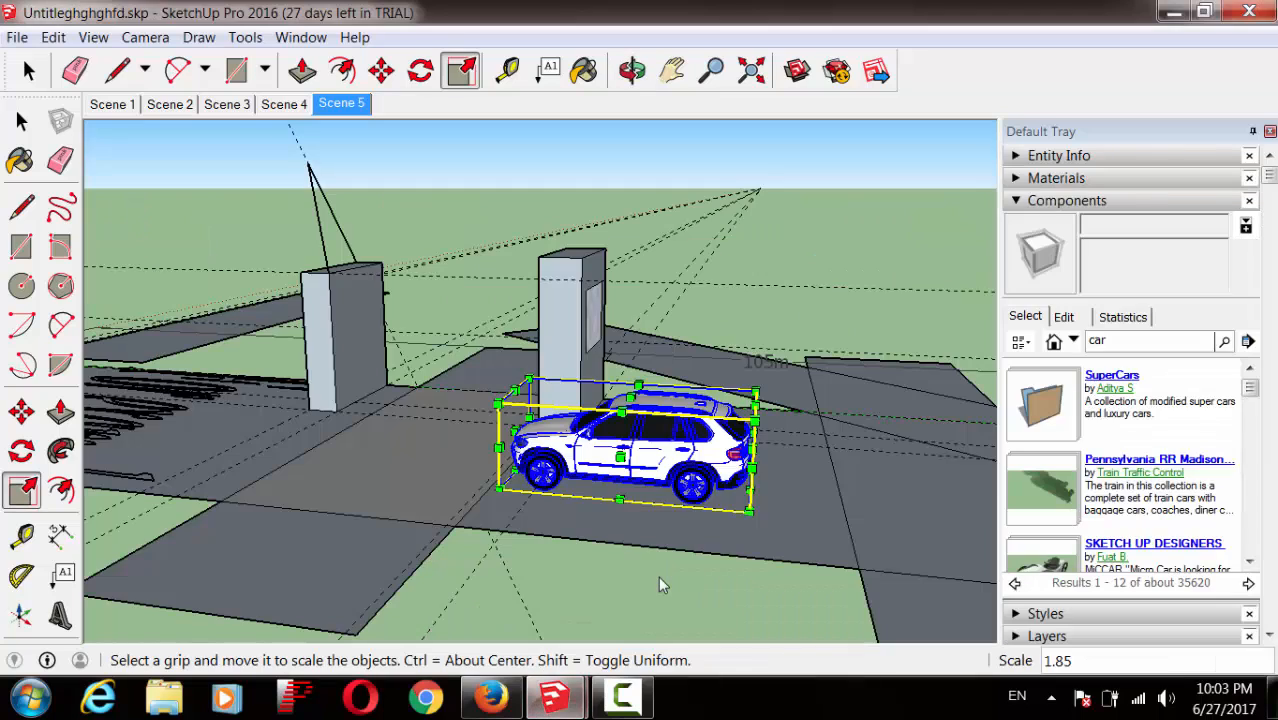
{"action": "left_click", "coordinate": [1142, 343]}
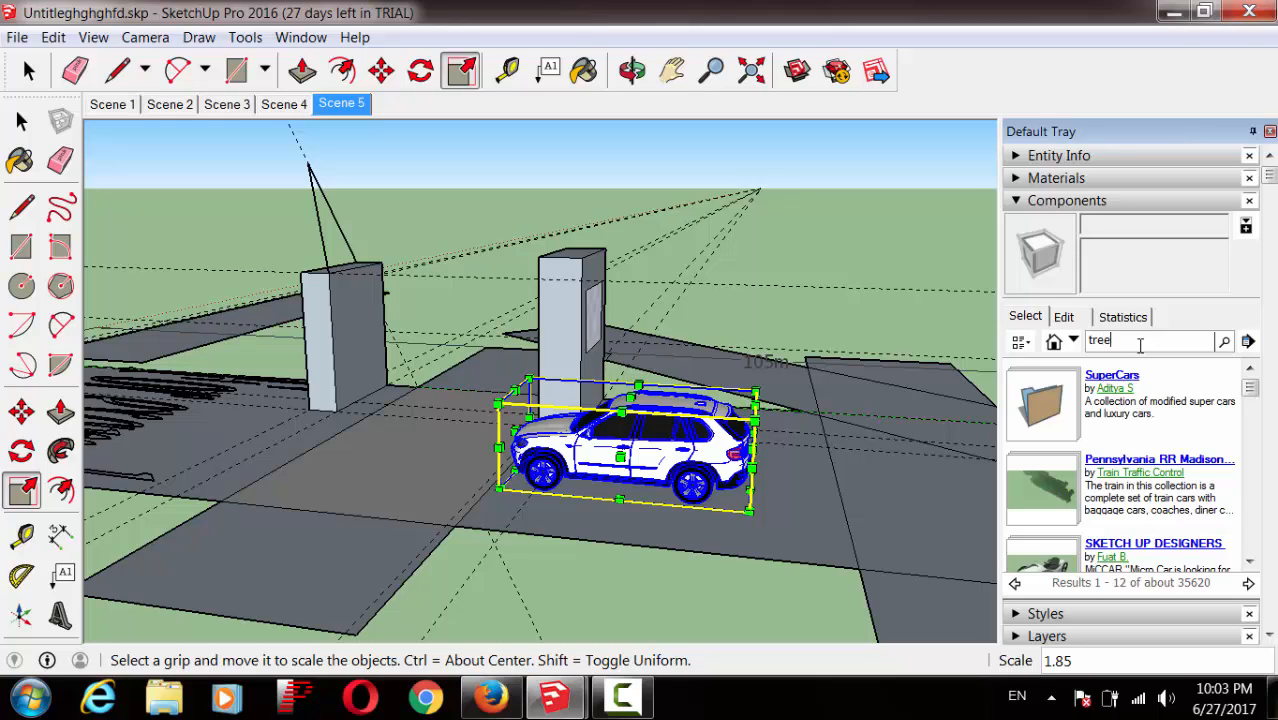
Step: Search Components for 'tree' and scroll down the results
{"action": "key", "text": "Return"}
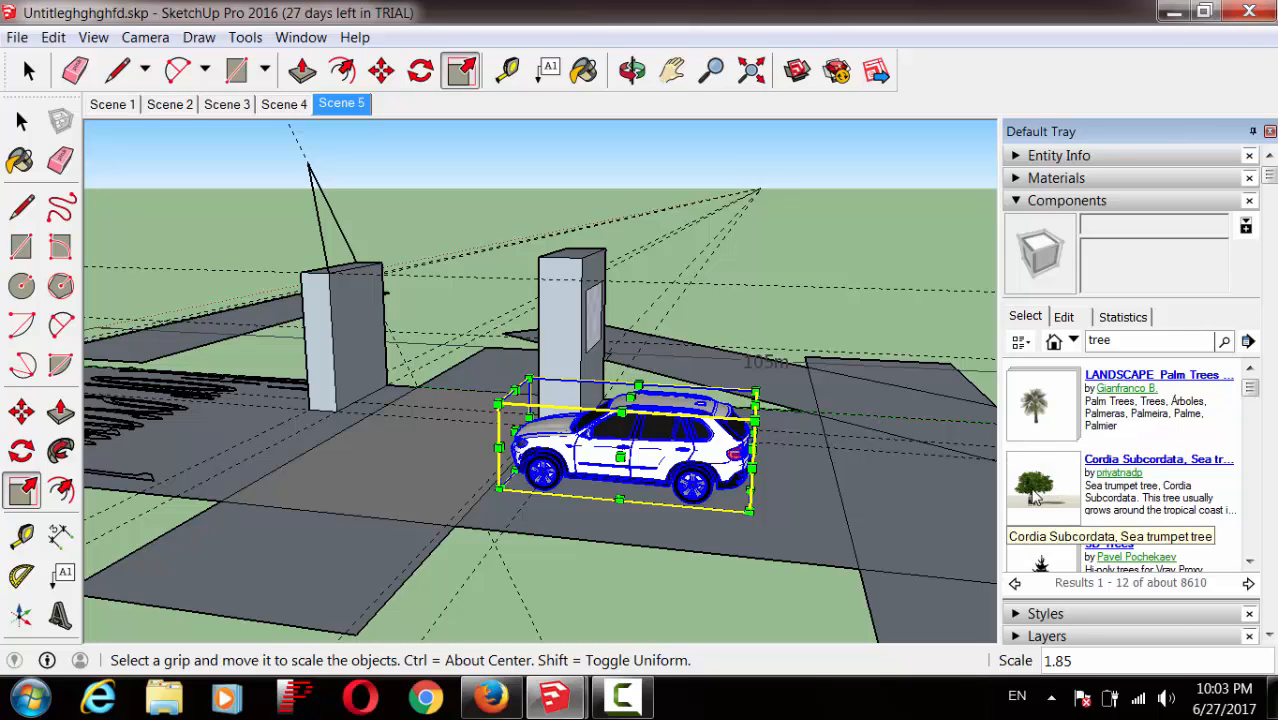
{"action": "scroll", "coordinate": [1246, 368], "scroll_direction": "down", "scroll_amount": 1}
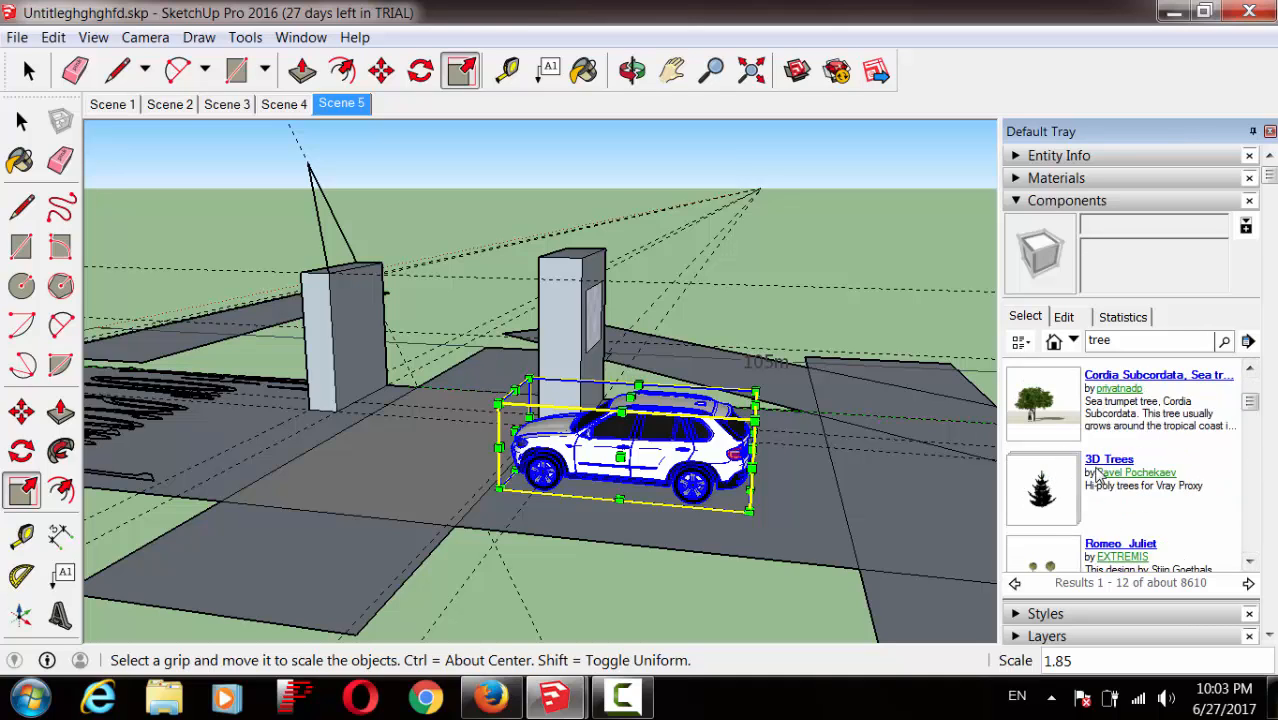
Step: Download the Cordia Subcordata Sea trumpet tree from 3D Warehouse into the model
{"action": "left_click", "coordinate": [1123, 380]}
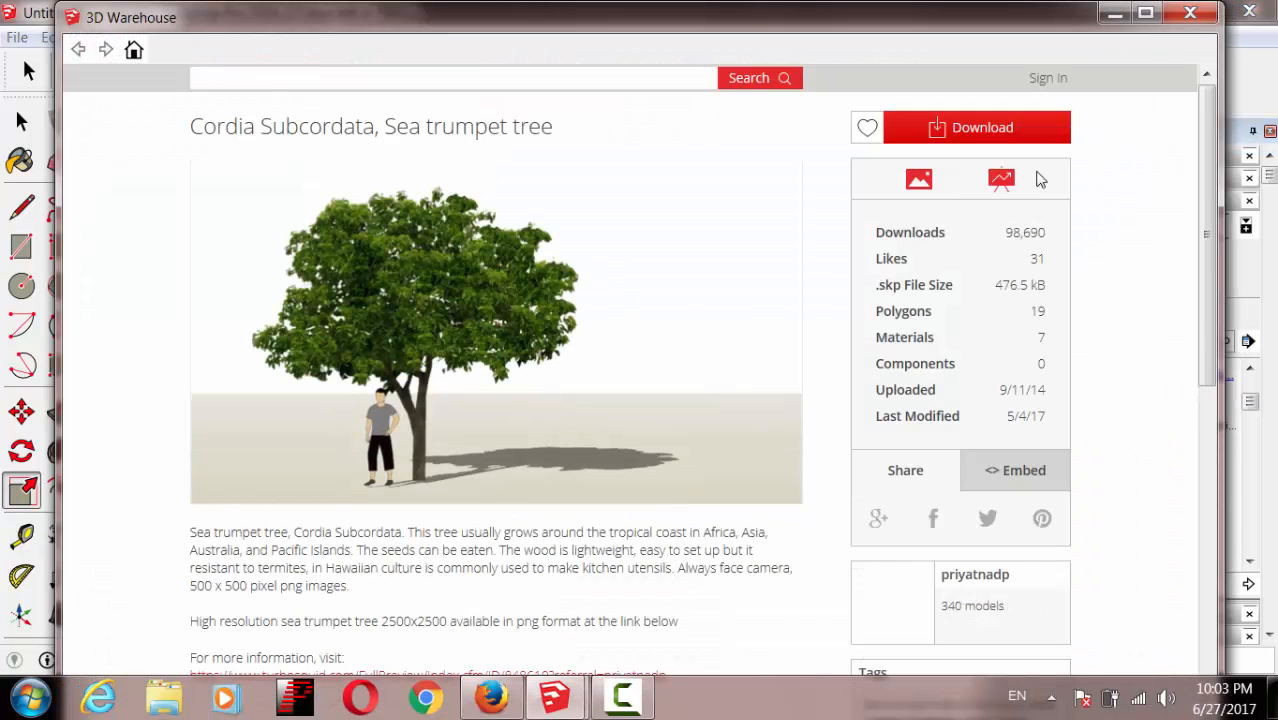
{"action": "left_click_drag", "start_coordinate": [1210, 232], "coordinate": [1208, 240]}
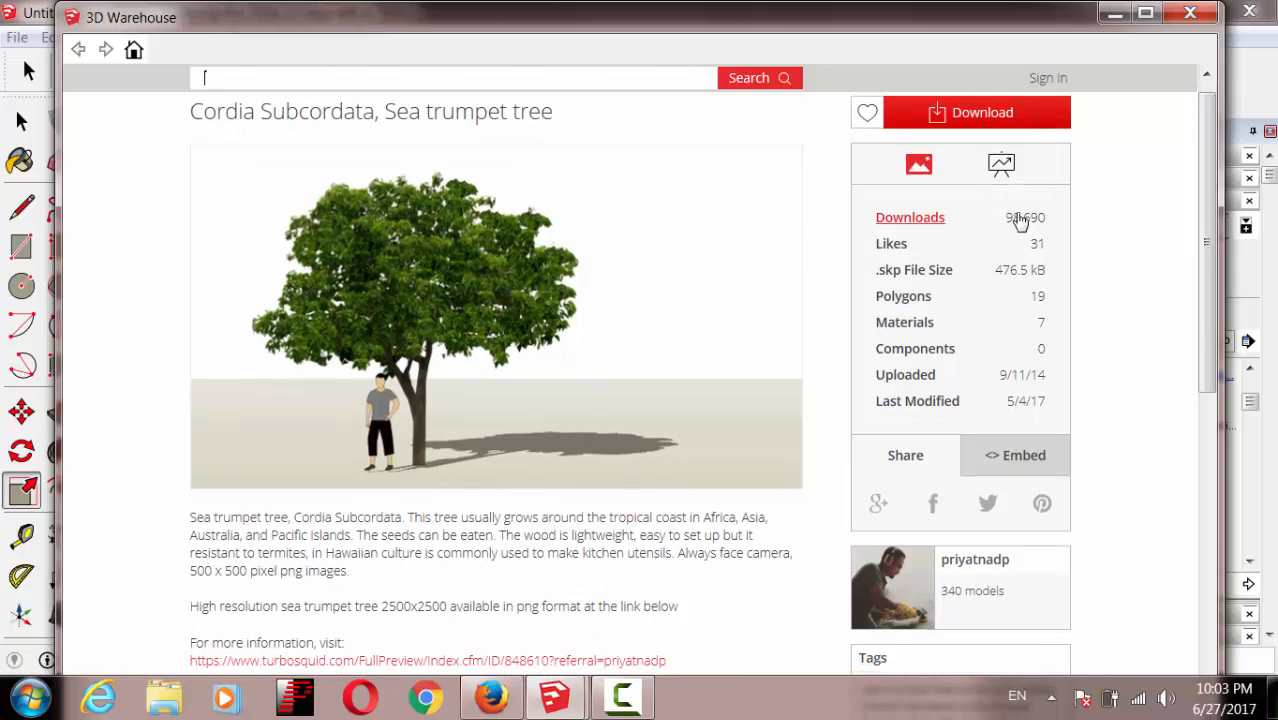
{"action": "left_click_drag", "start_coordinate": [1204, 218], "coordinate": [1222, 185]}
{"action": "left_click", "coordinate": [967, 134]}
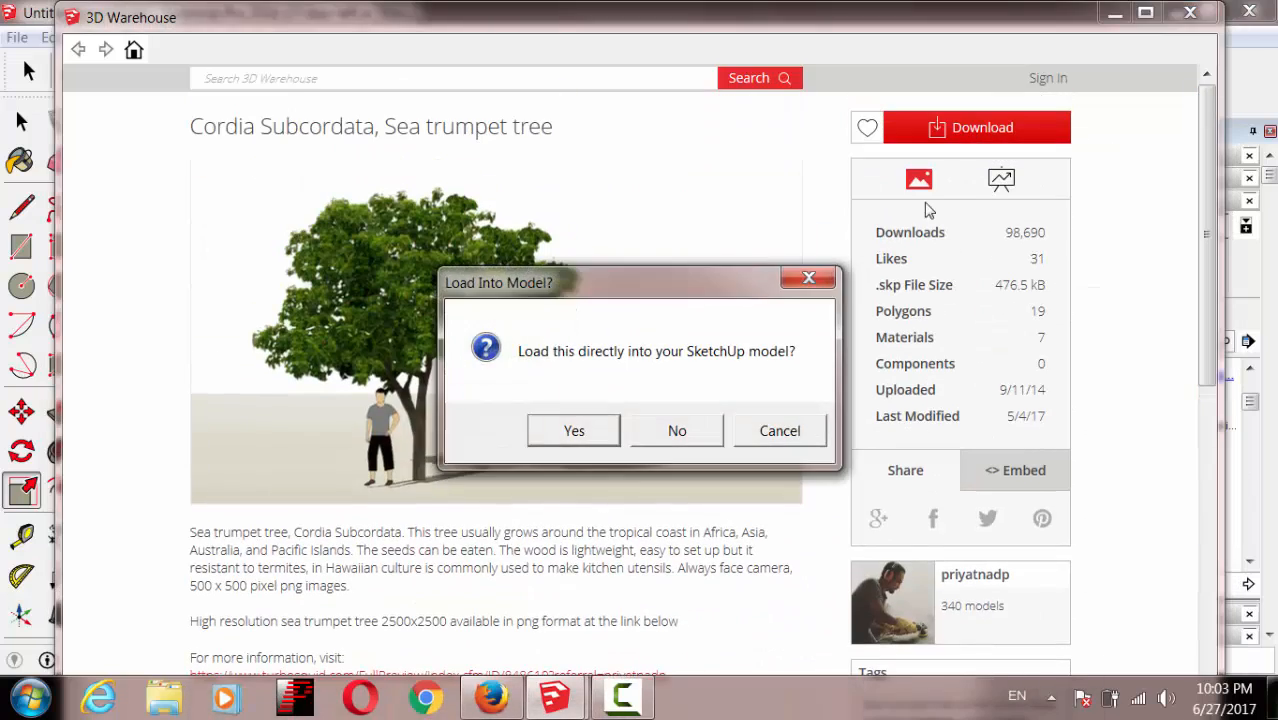
{"action": "left_click", "coordinate": [588, 435]}
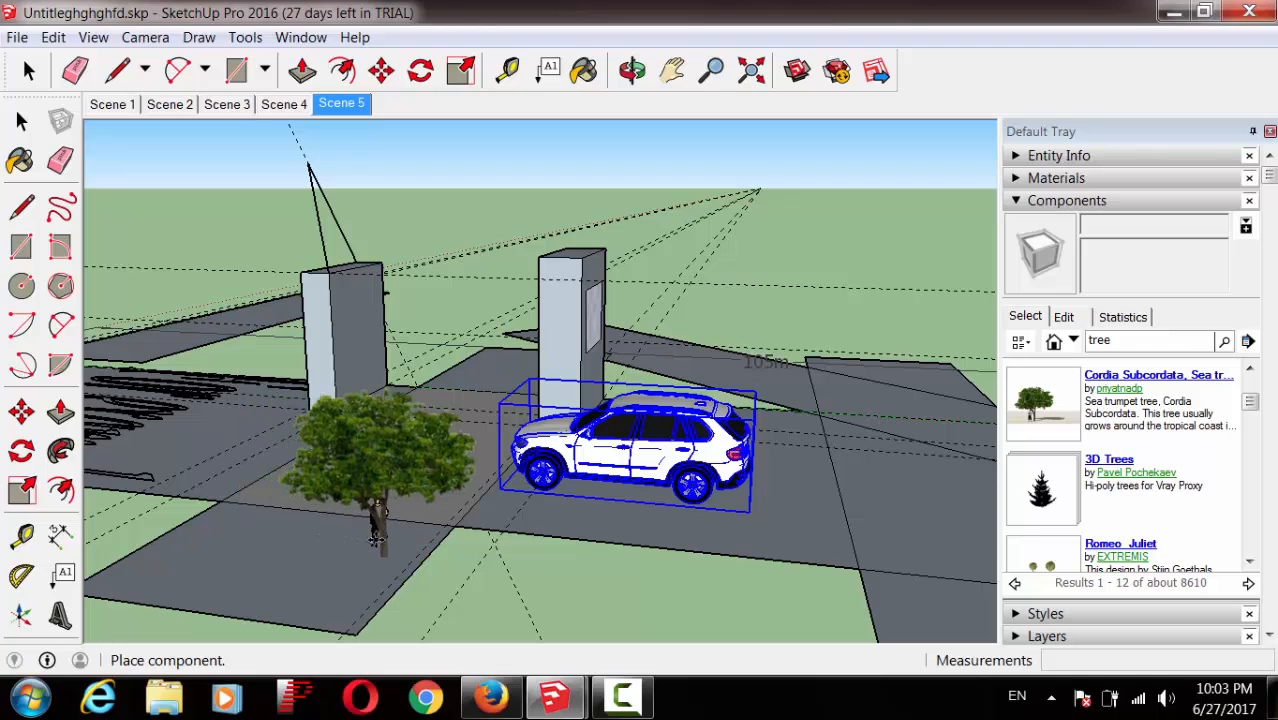
Step: Place the sea trumpet tree on the ground in front of the left pillar beside the car
{"action": "left_click", "coordinate": [366, 530]}
{"action": "key", "text": "m"}
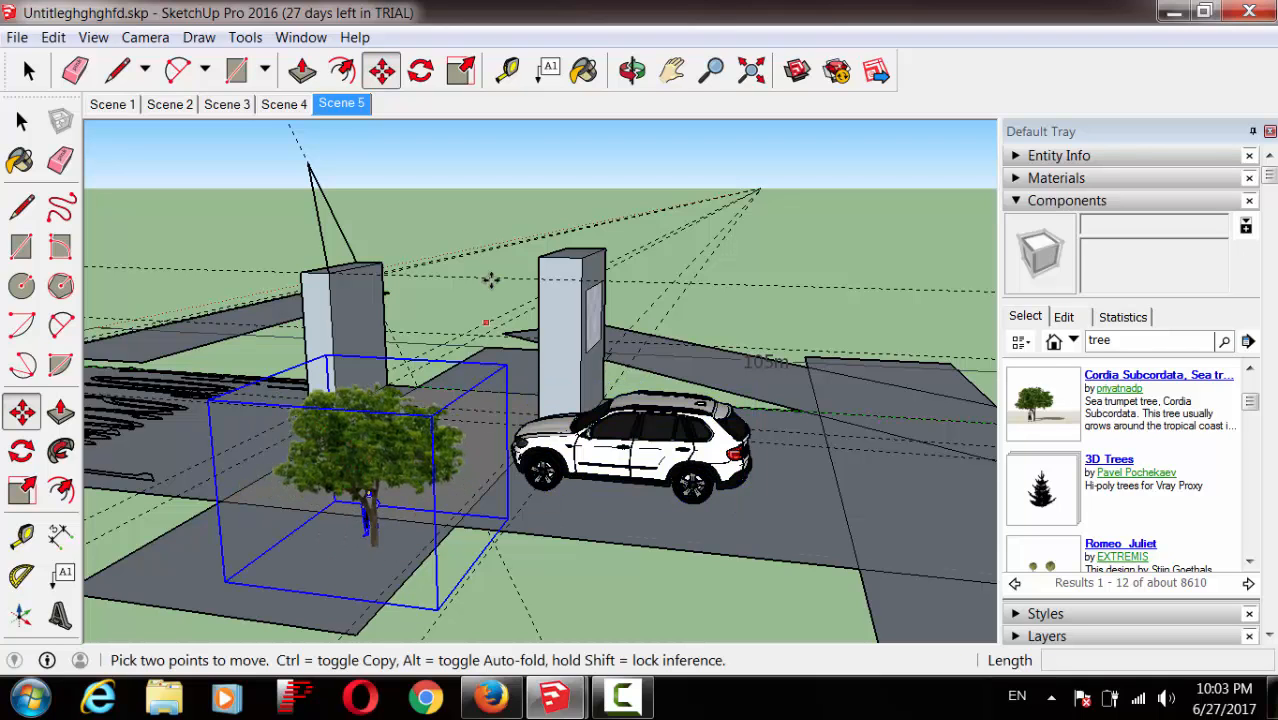
{"action": "left_click", "coordinate": [632, 70]}
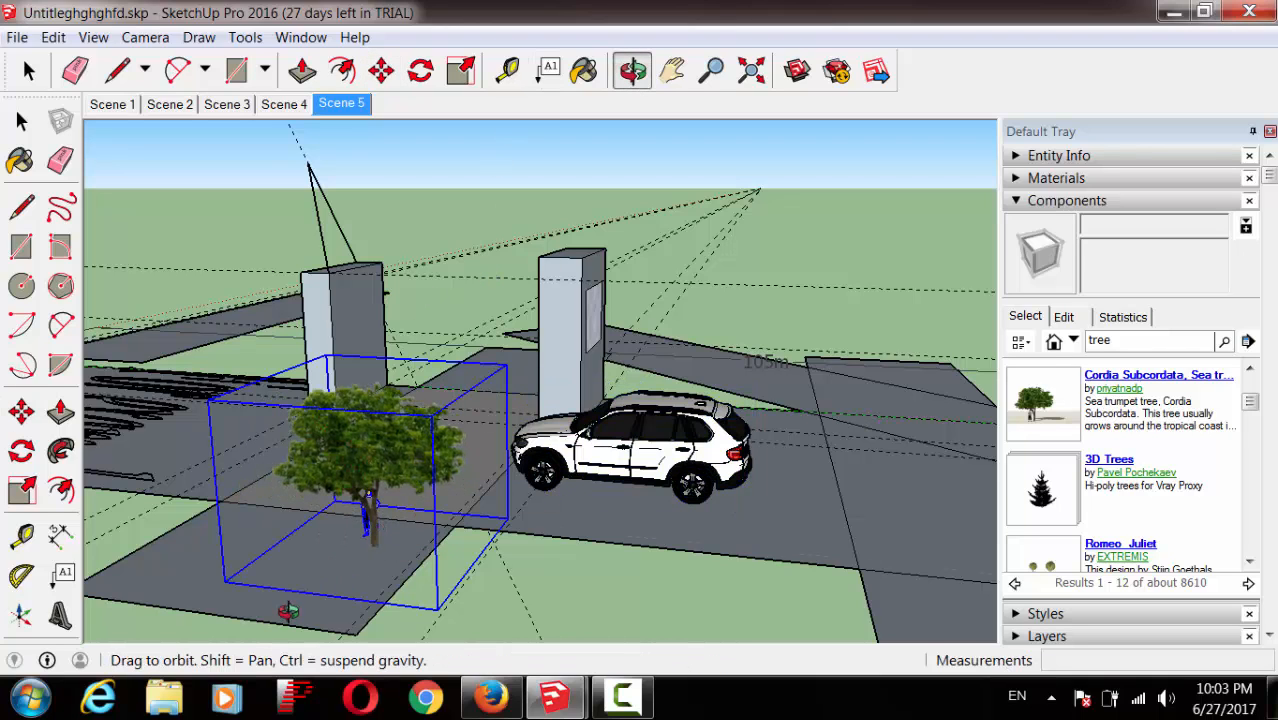
{"action": "left_click_drag", "start_coordinate": [288, 612], "coordinate": [606, 596]}
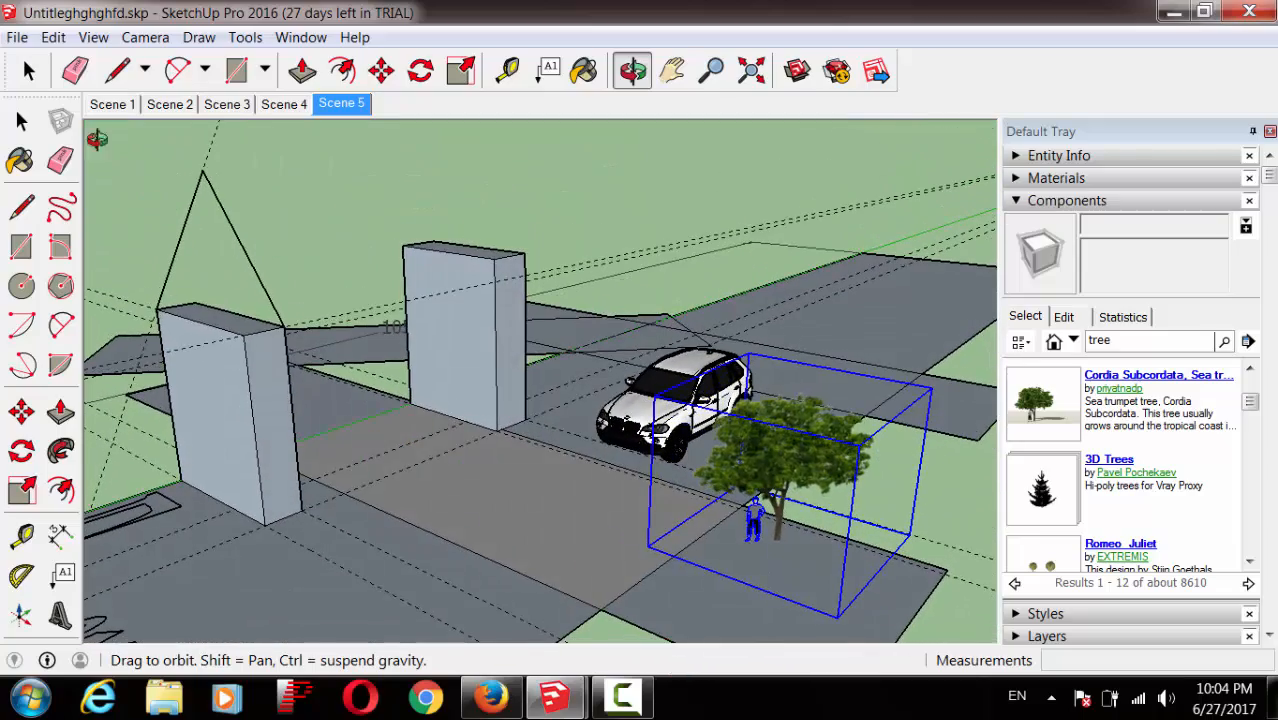
{"action": "left_click", "coordinate": [22, 121]}
{"action": "left_click", "coordinate": [545, 545]}
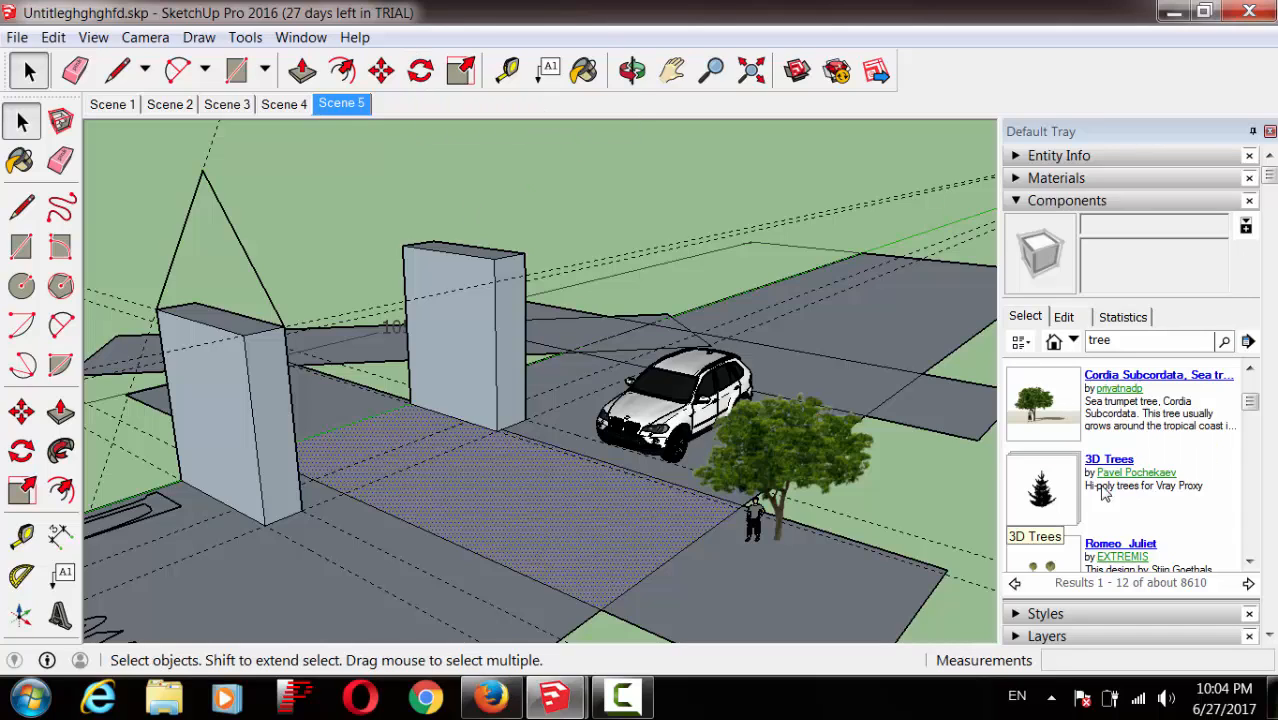
Step: Show the Glass and Mirrors materials collection with Mirror 01 as the current material
{"action": "left_click", "coordinate": [1017, 201]}
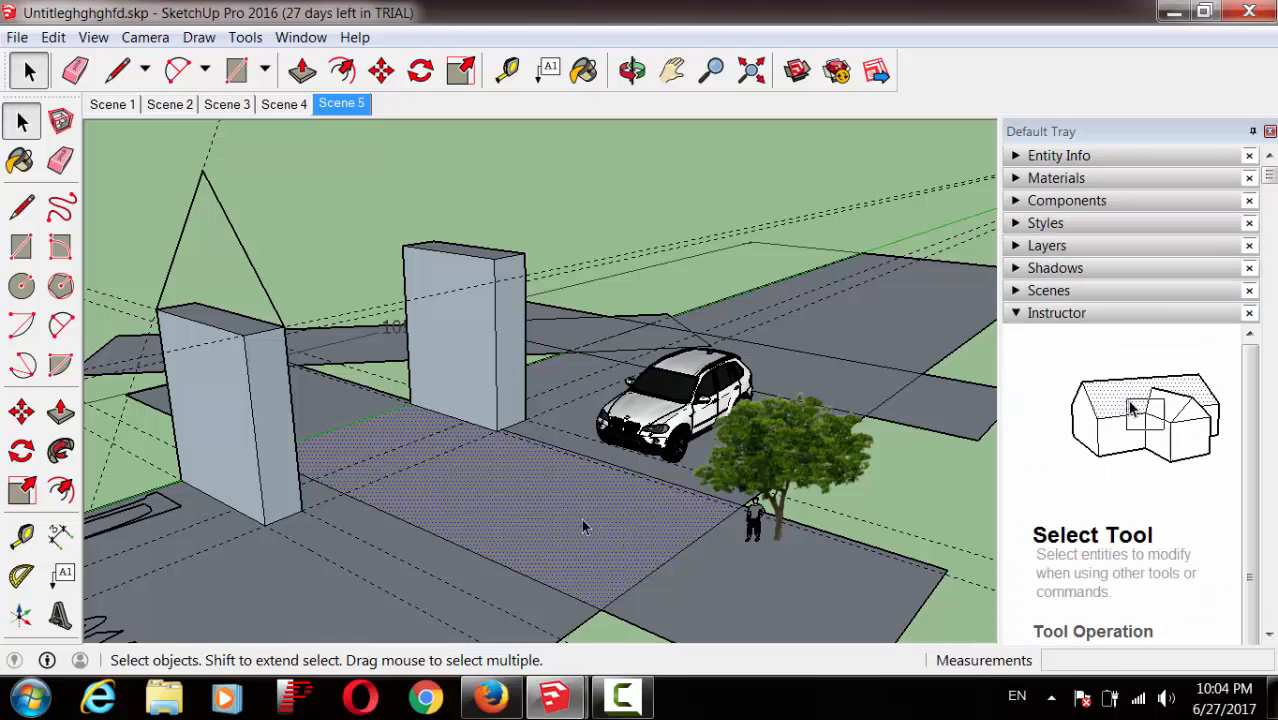
{"action": "left_click", "coordinate": [622, 698]}
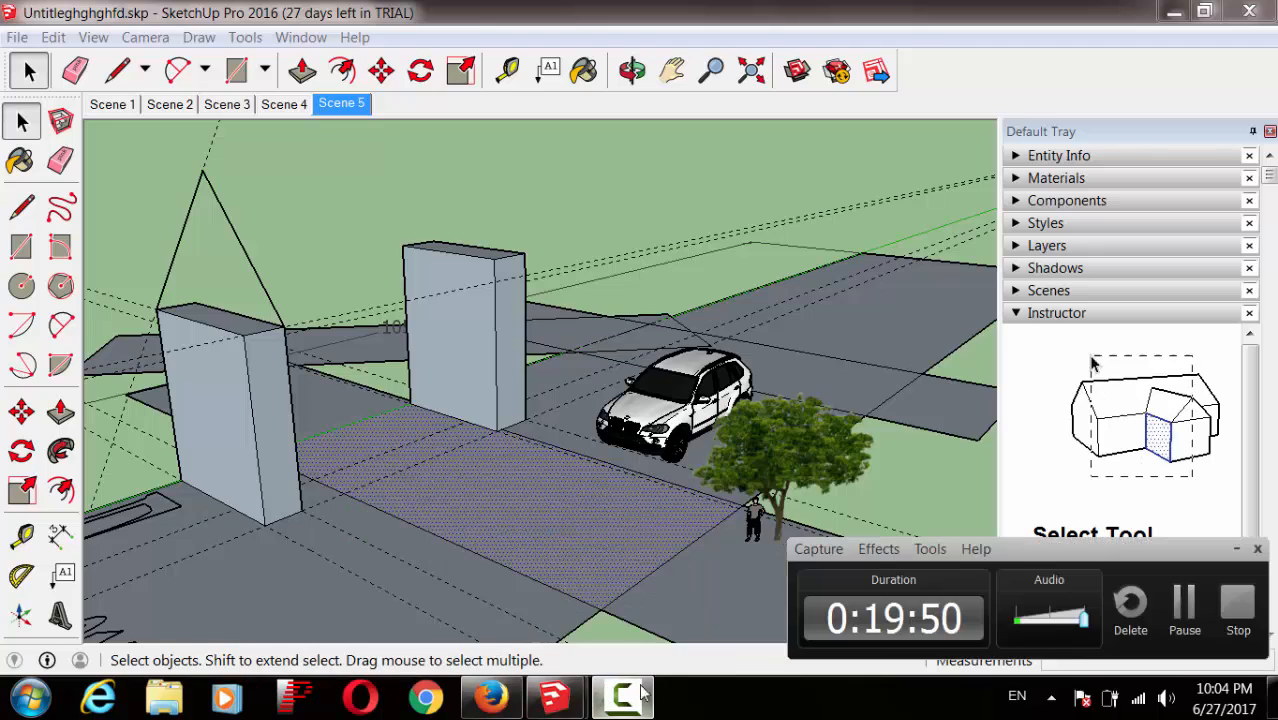
{"action": "left_click", "coordinate": [1183, 620]}
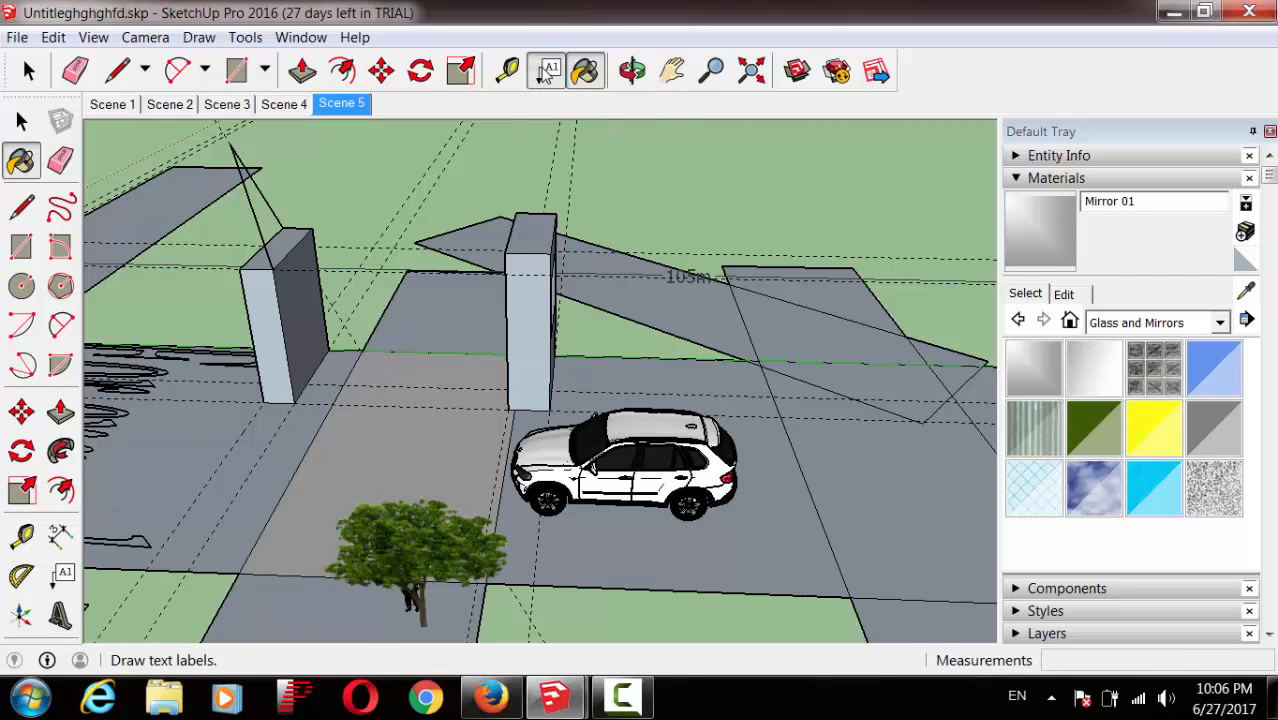
Step: Add a 'Slow Down 30Km' text label on the ground in front of the left gate pillar
{"action": "left_click", "coordinate": [547, 72]}
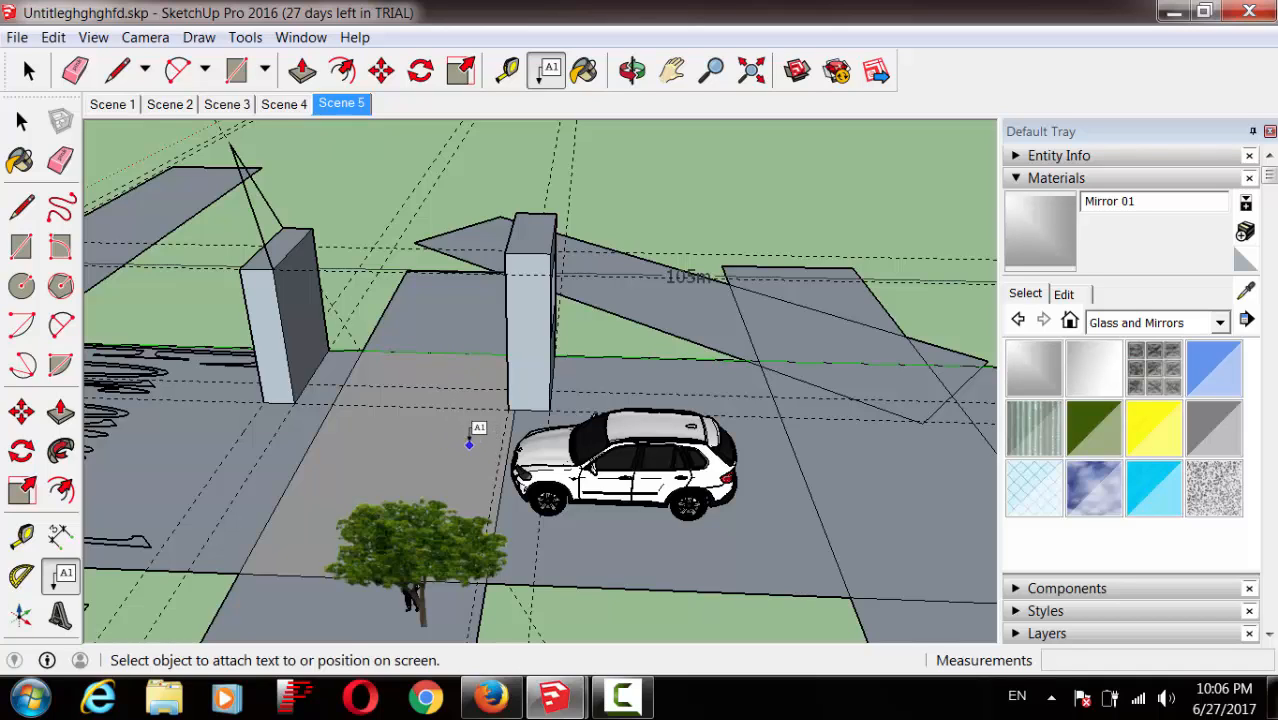
{"action": "left_click", "coordinate": [403, 441]}
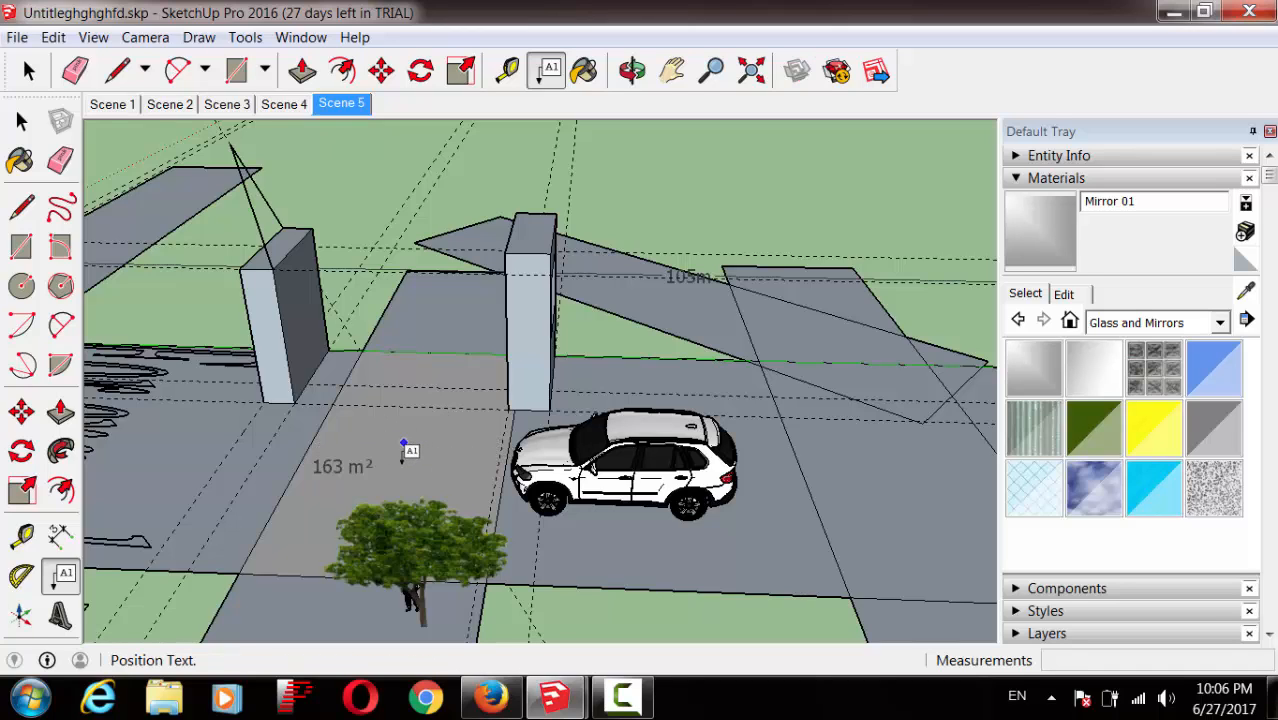
{"action": "left_click", "coordinate": [403, 452]}
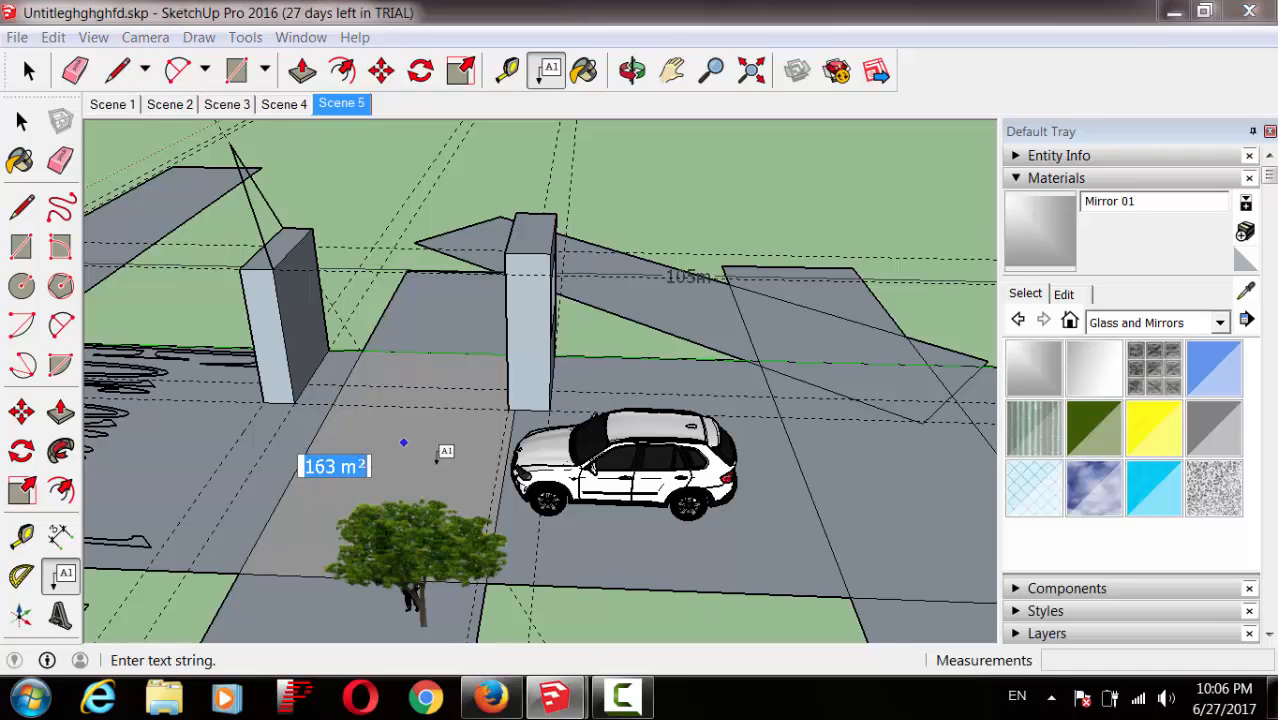
{"action": "type", "text": "Slow"}
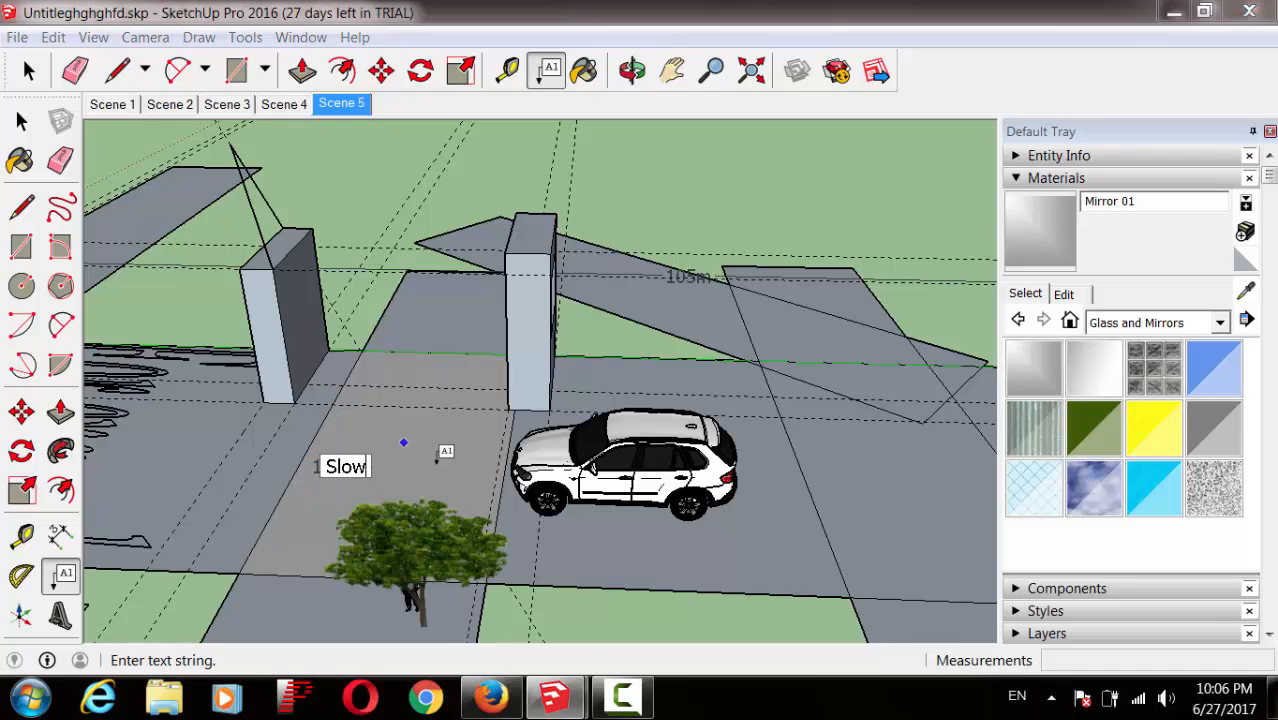
{"action": "type", "text": " Down "}
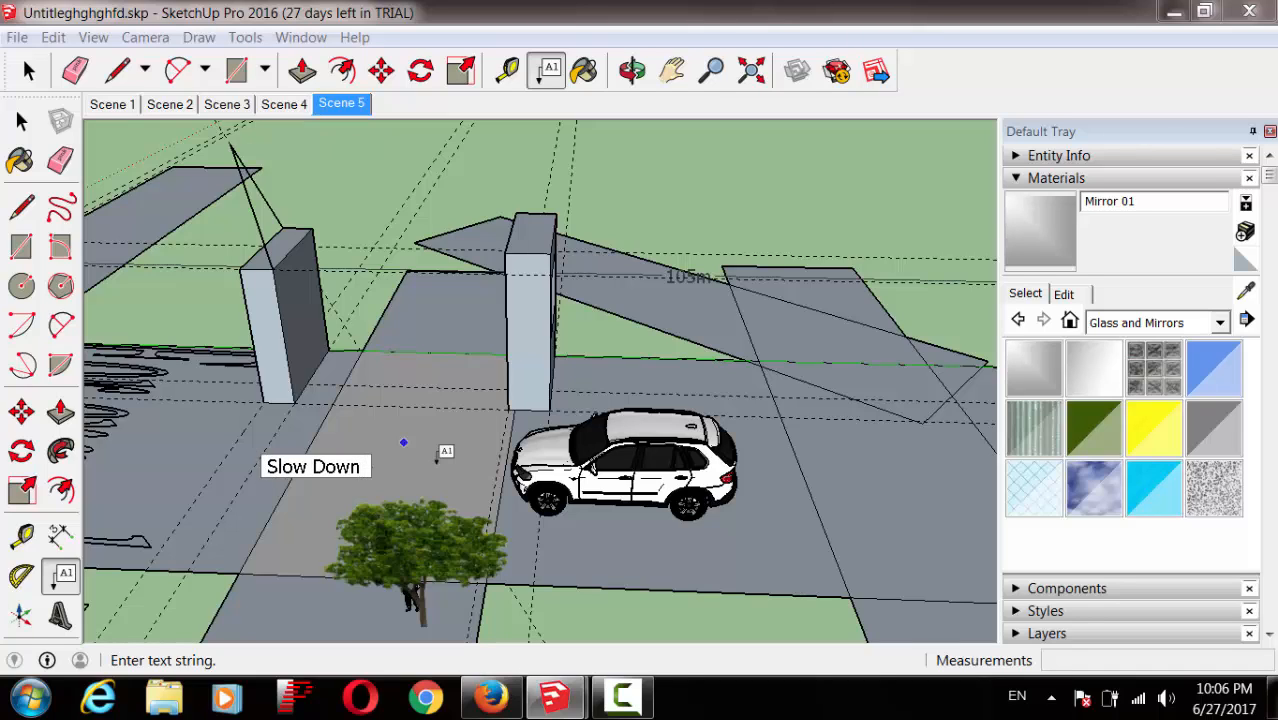
{"action": "type", "text": "30Km"}
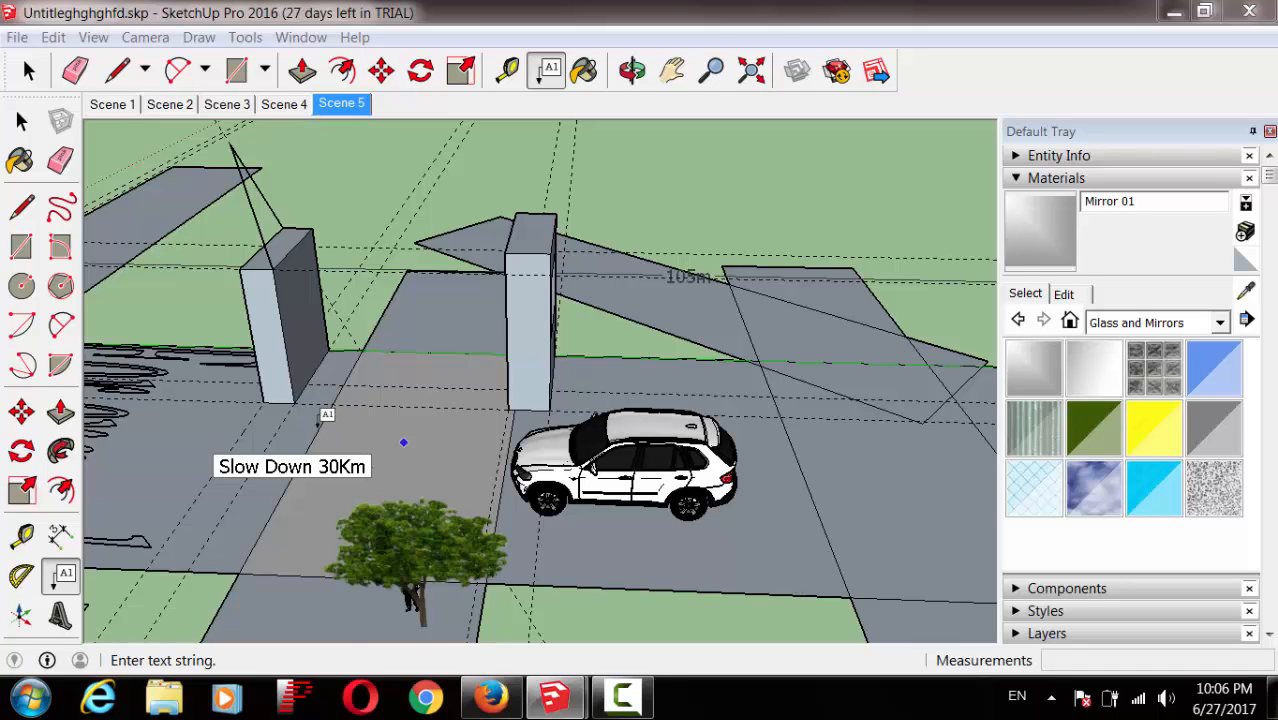
{"action": "left_click", "coordinate": [346, 418]}
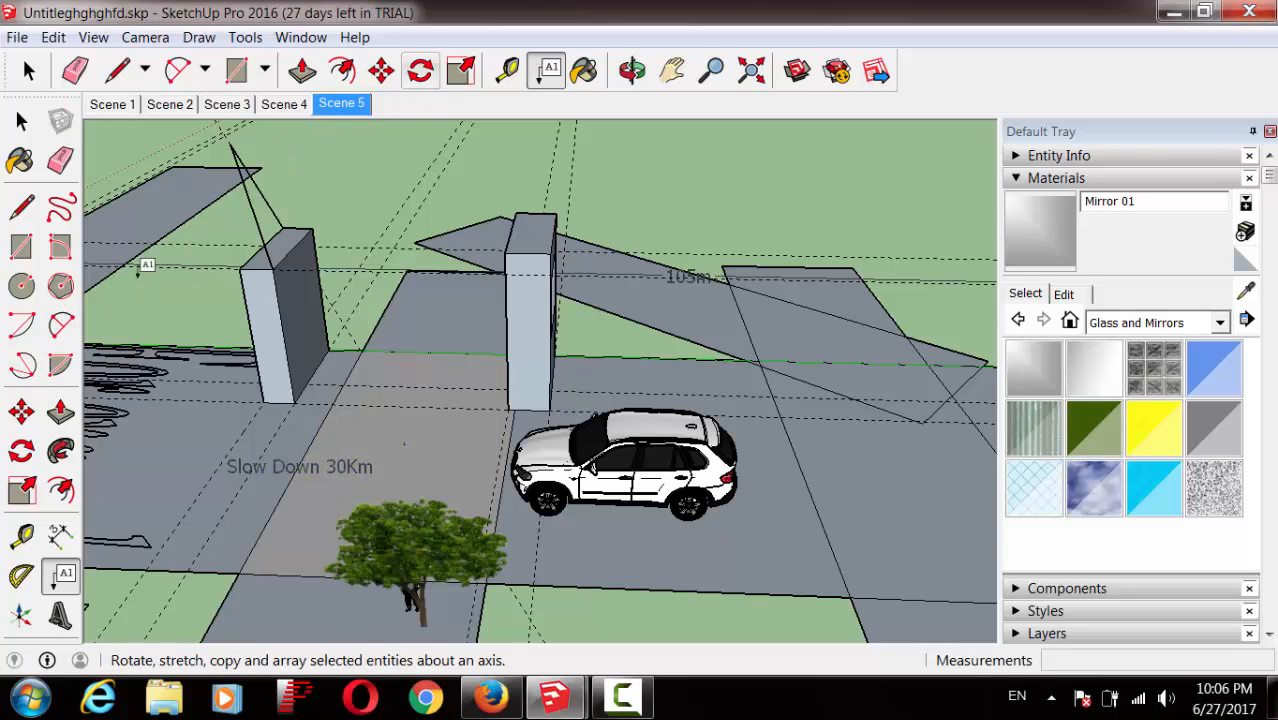
Step: Stretch the paved patch between the pillars leftward to about 1.21 times its width
{"action": "left_click", "coordinate": [21, 411]}
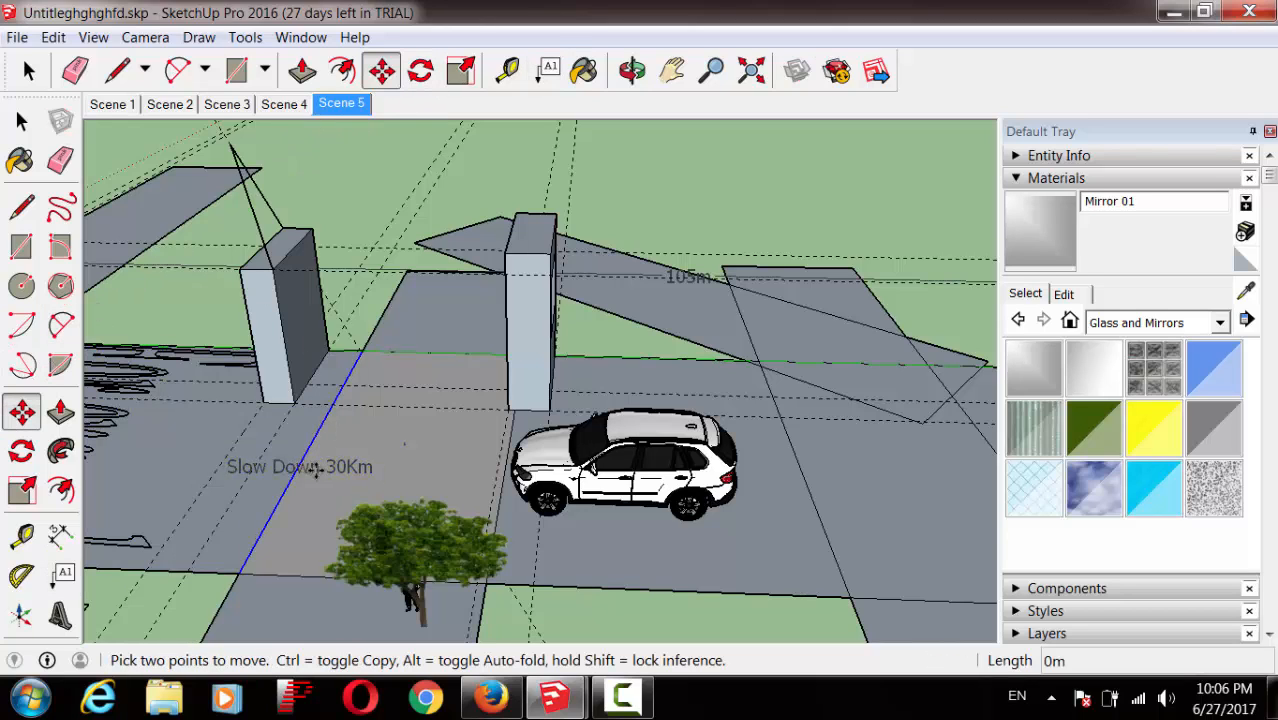
{"action": "mouse_move", "coordinate": [322, 470]}
{"action": "left_mouse_down"}
{"action": "mouse_move", "coordinate": [282, 463]}
{"action": "mouse_move", "coordinate": [353, 464]}
{"action": "mouse_move", "coordinate": [320, 462]}
{"action": "left_mouse_up"}
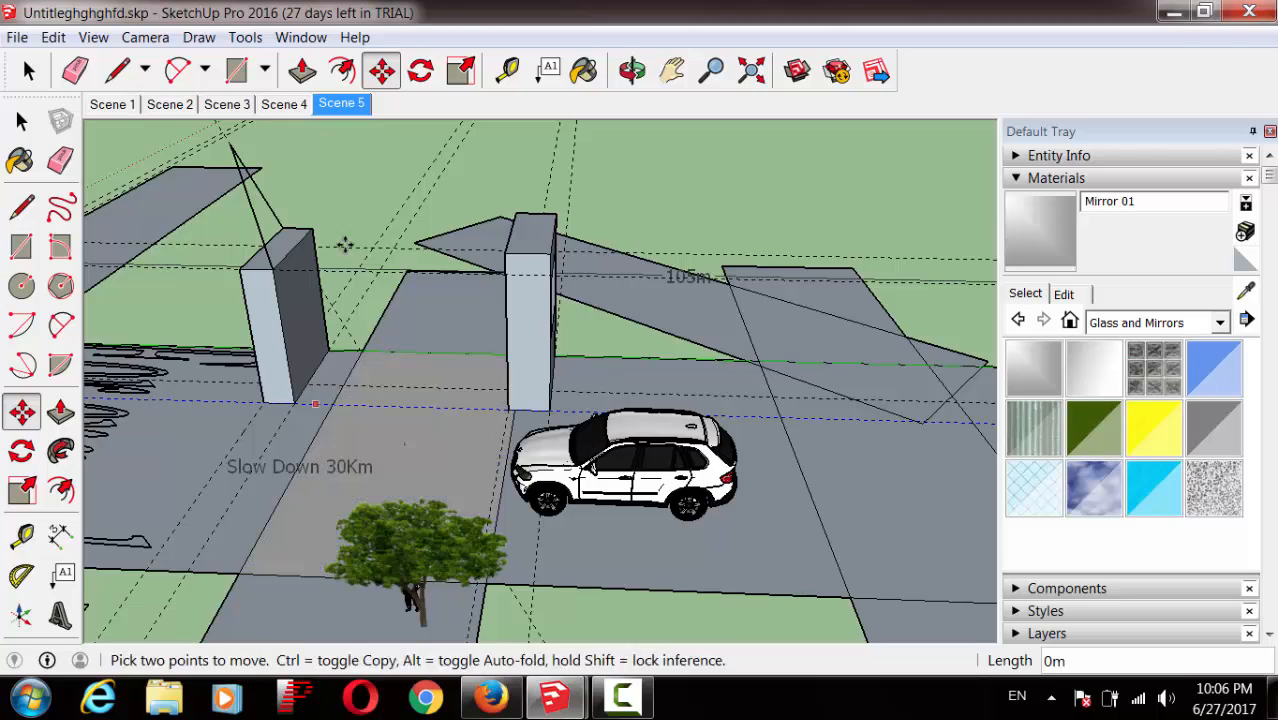
{"action": "left_click", "coordinate": [460, 72]}
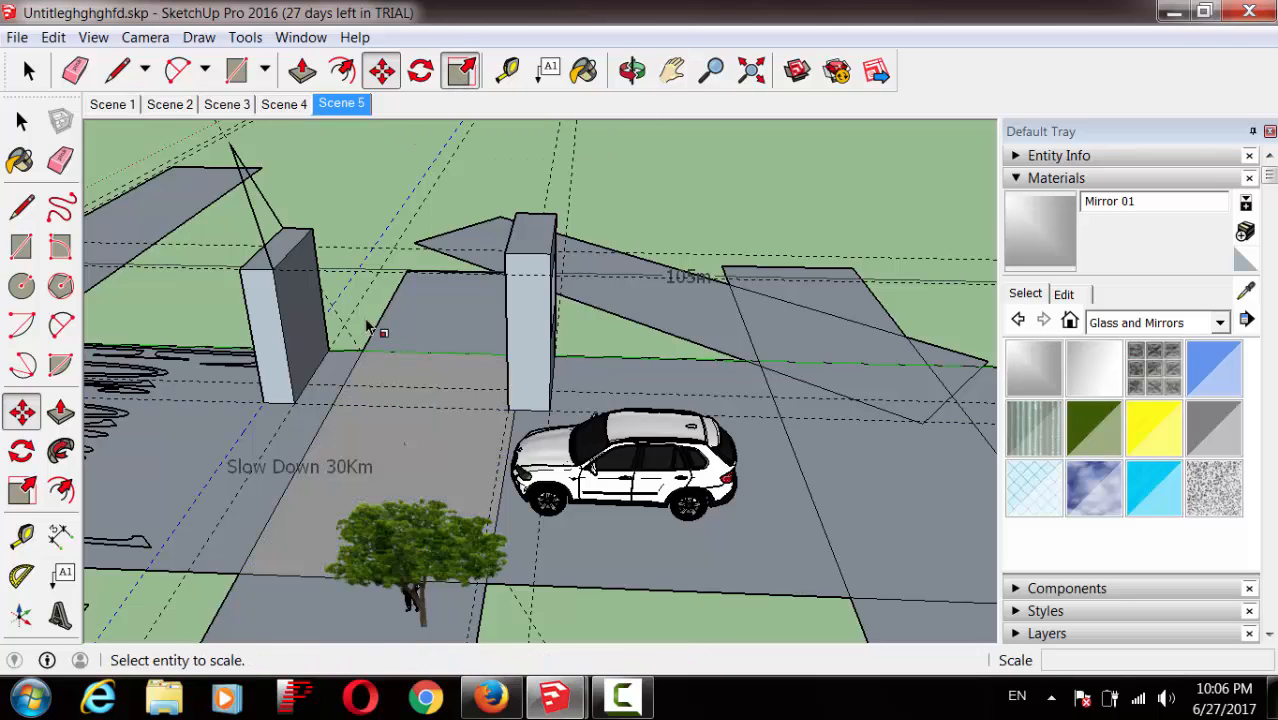
{"action": "left_click", "coordinate": [326, 470]}
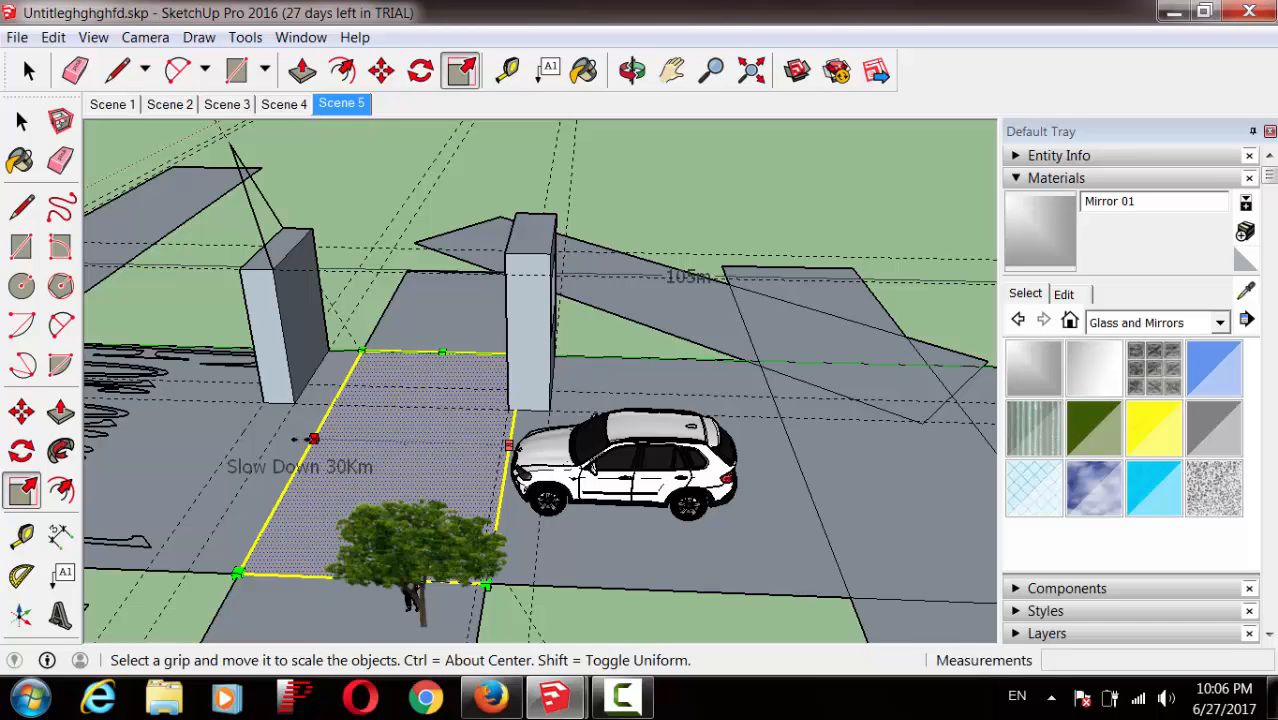
{"action": "left_click_drag", "start_coordinate": [312, 437], "coordinate": [272, 438]}
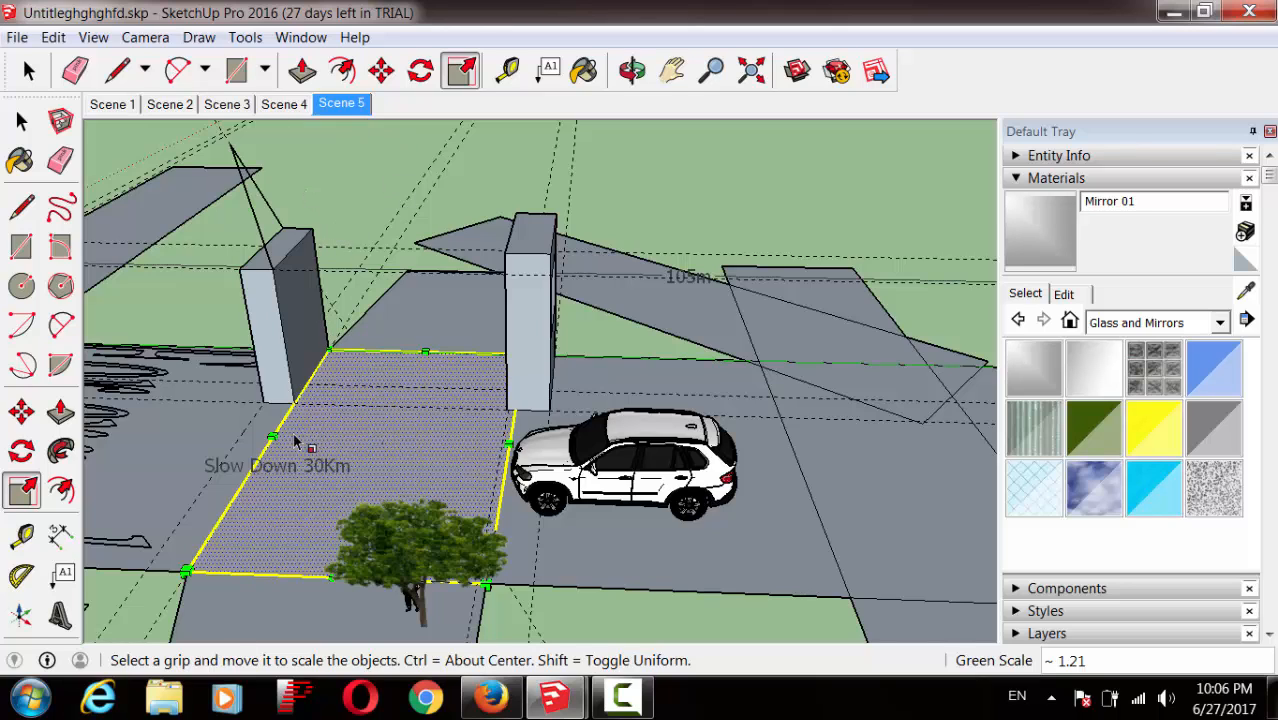
{"action": "left_click", "coordinate": [22, 120]}
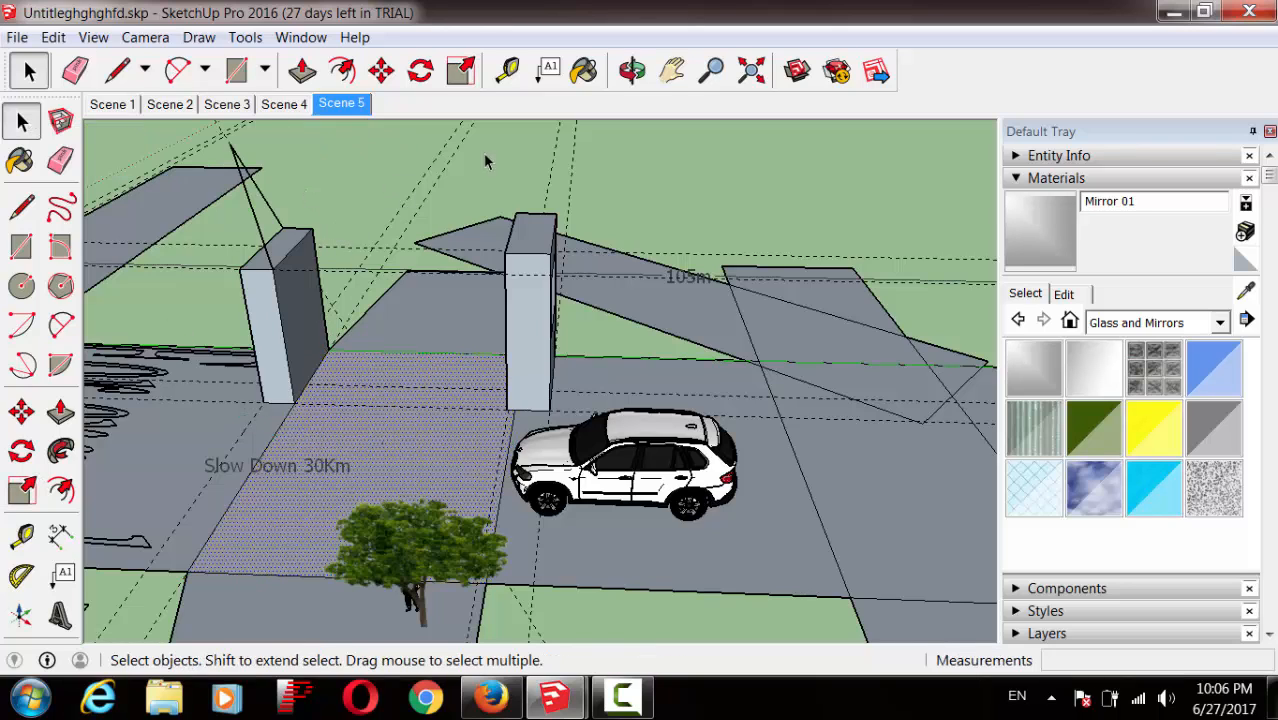
Step: Paint the ground under the car, the slanted upper-right panel and left ground with Mirror 01
{"action": "left_click", "coordinate": [580, 78]}
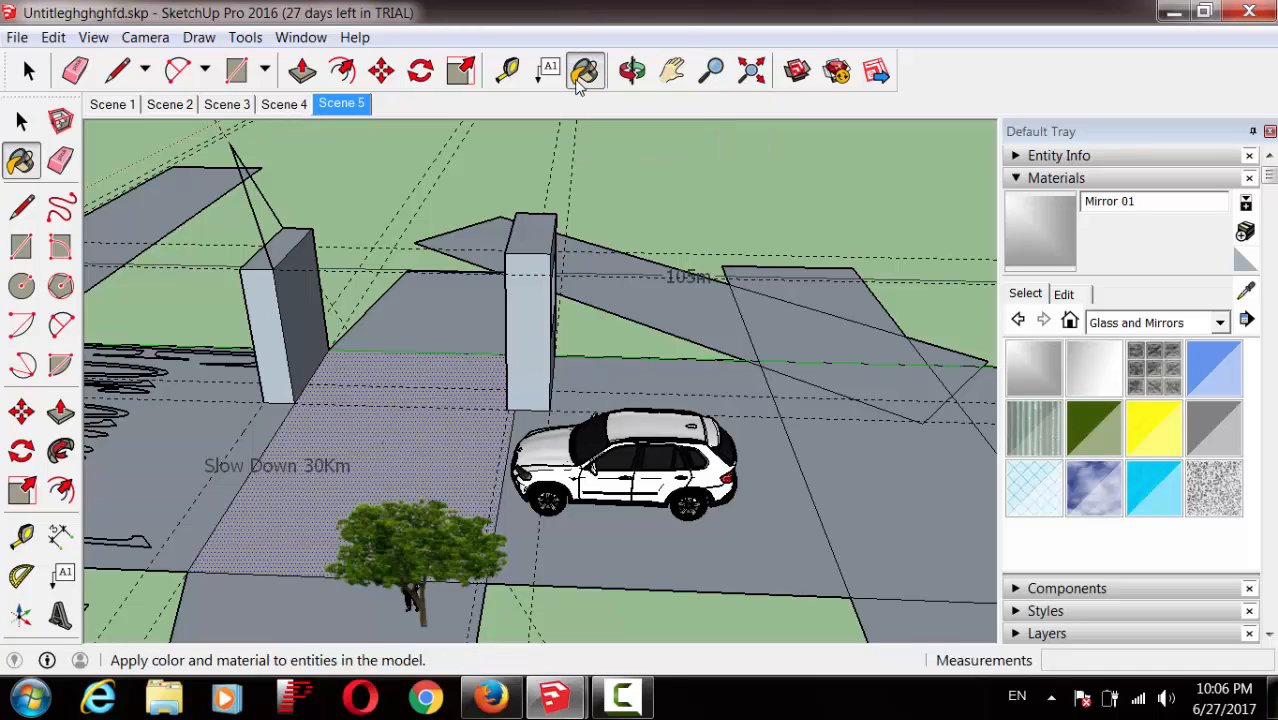
{"action": "left_click", "coordinate": [1221, 330]}
{"action": "left_click", "coordinate": [1223, 324]}
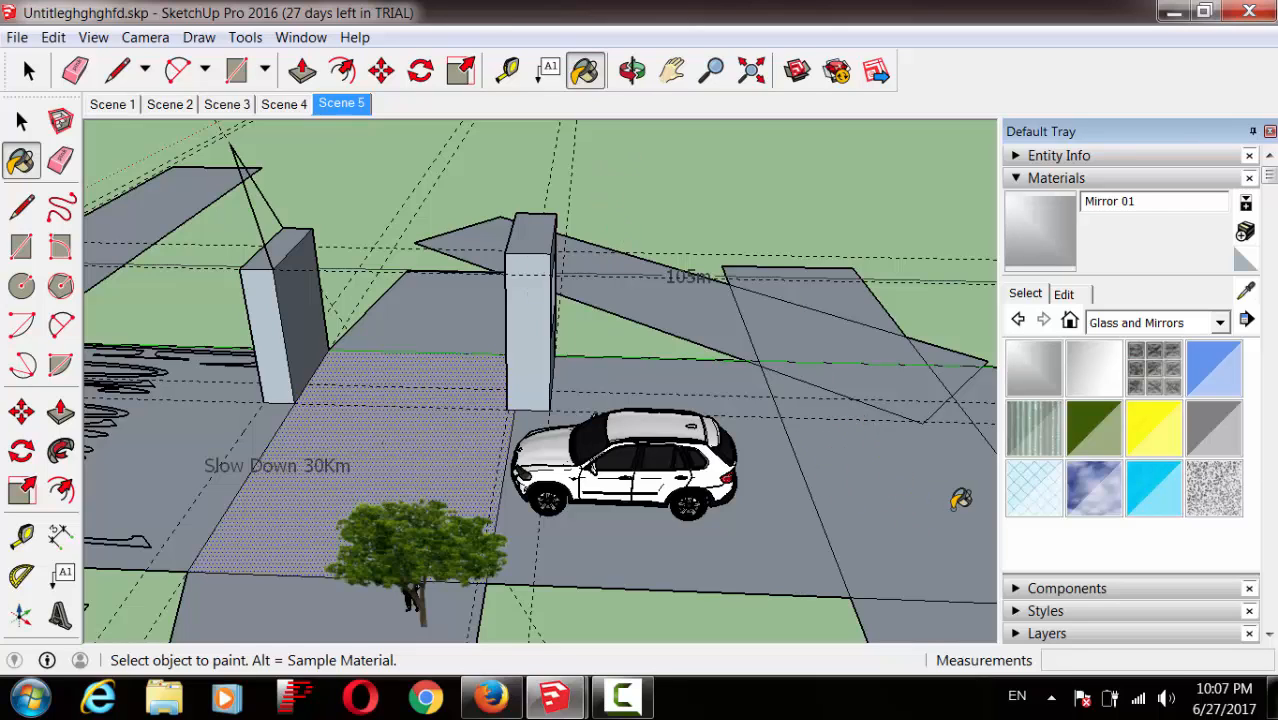
{"action": "left_click", "coordinate": [1015, 368]}
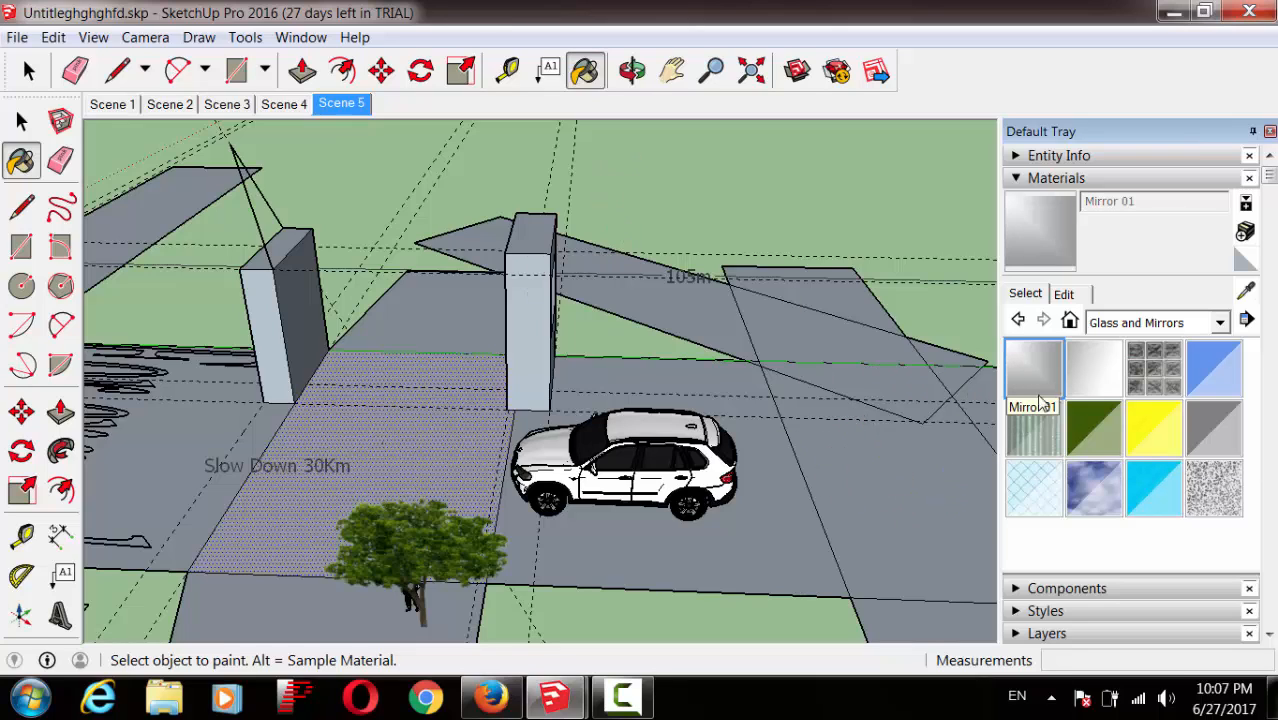
{"action": "left_click", "coordinate": [888, 488]}
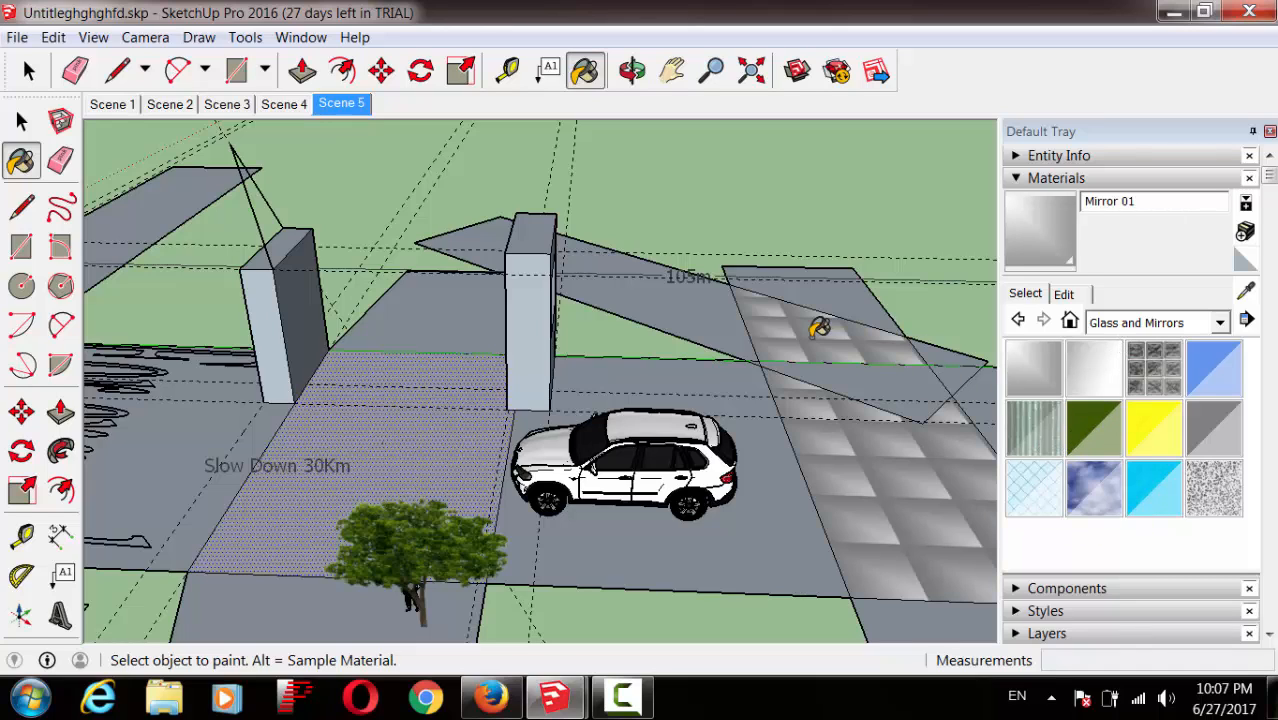
{"action": "left_click", "coordinate": [800, 505]}
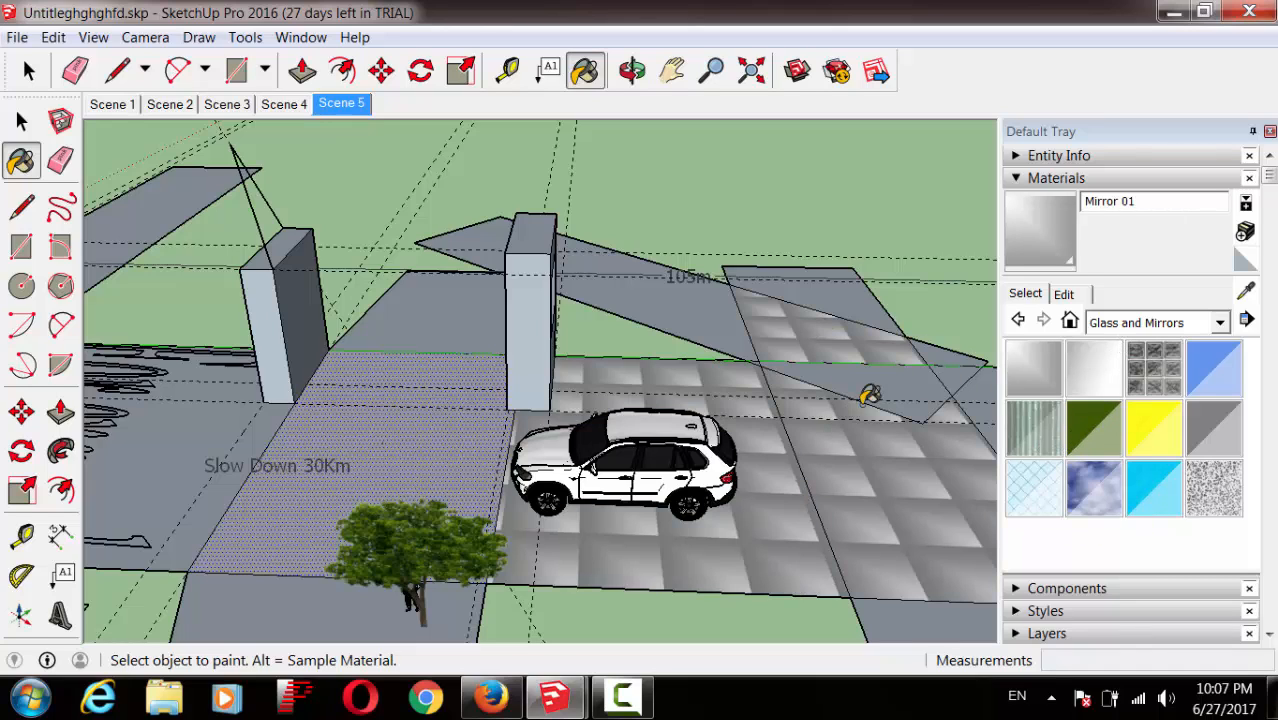
{"action": "left_click", "coordinate": [868, 303]}
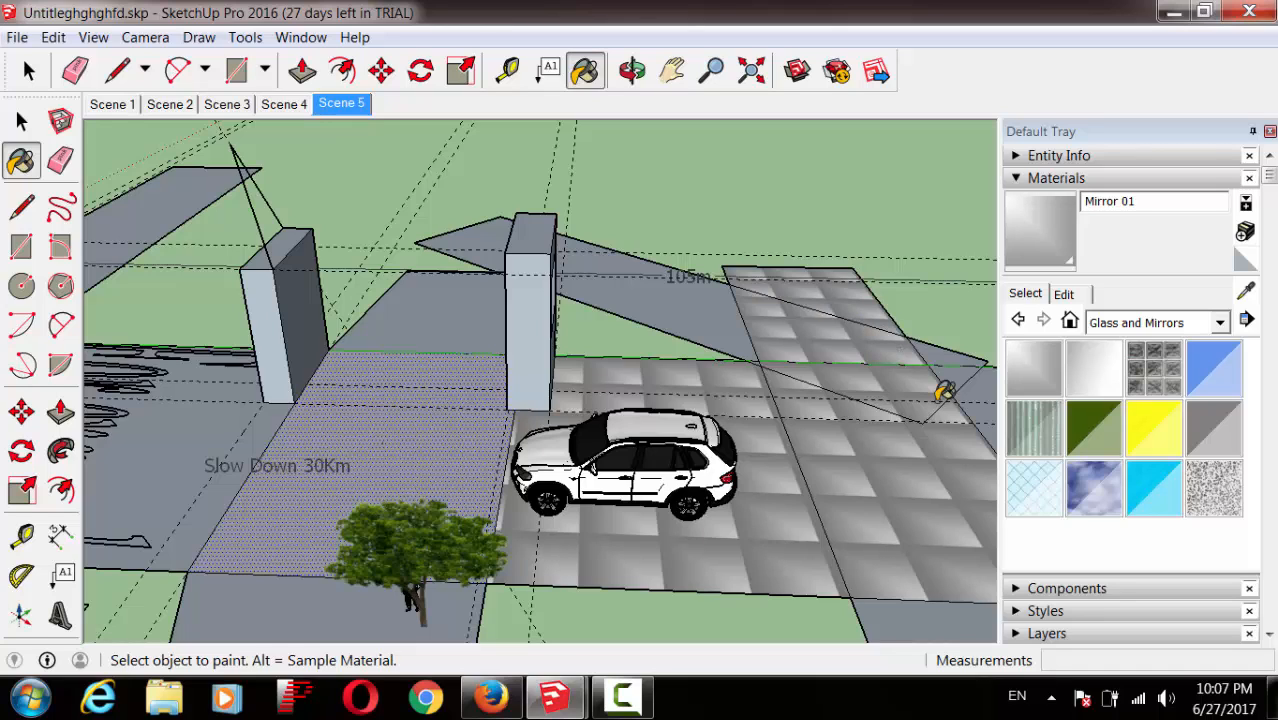
{"action": "left_click", "coordinate": [172, 440]}
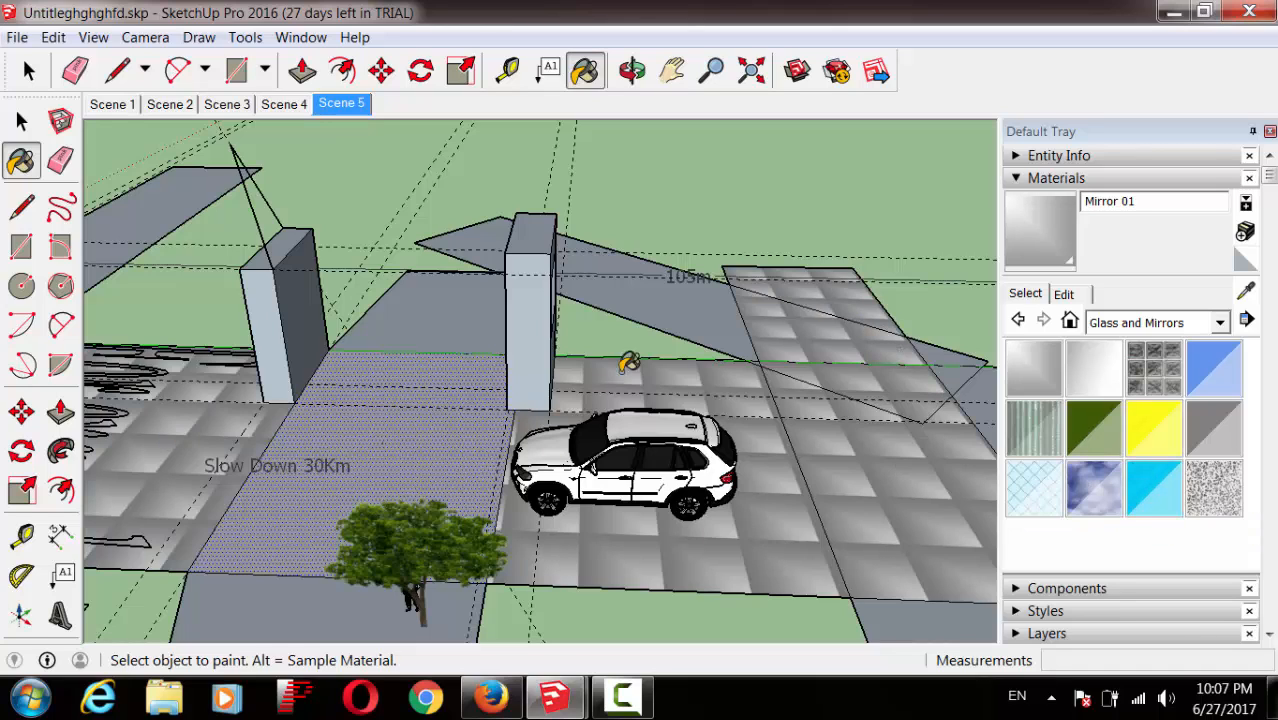
Step: Pan and zoom the view to frame the gate area and the car
{"action": "left_click", "coordinate": [674, 80]}
{"action": "left_click_drag", "start_coordinate": [719, 374], "coordinate": [756, 336]}
{"action": "left_click", "coordinate": [711, 71]}
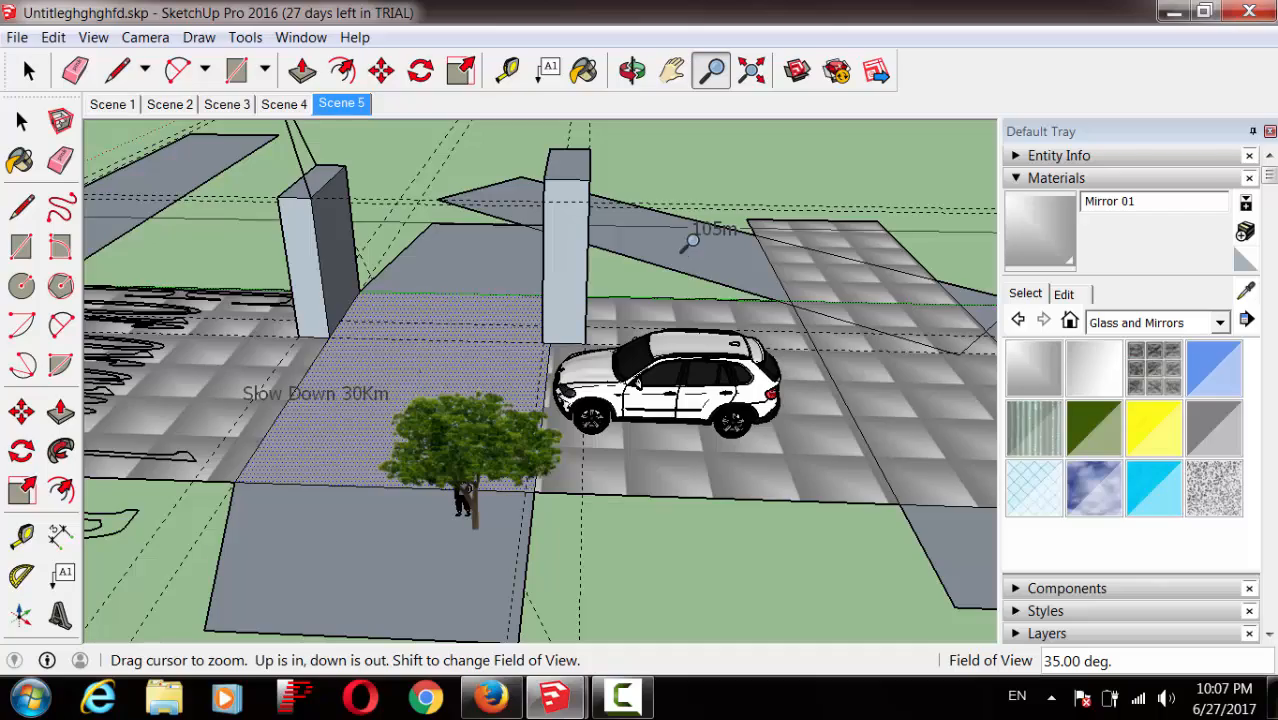
{"action": "left_click_drag", "start_coordinate": [692, 238], "coordinate": [830, 325]}
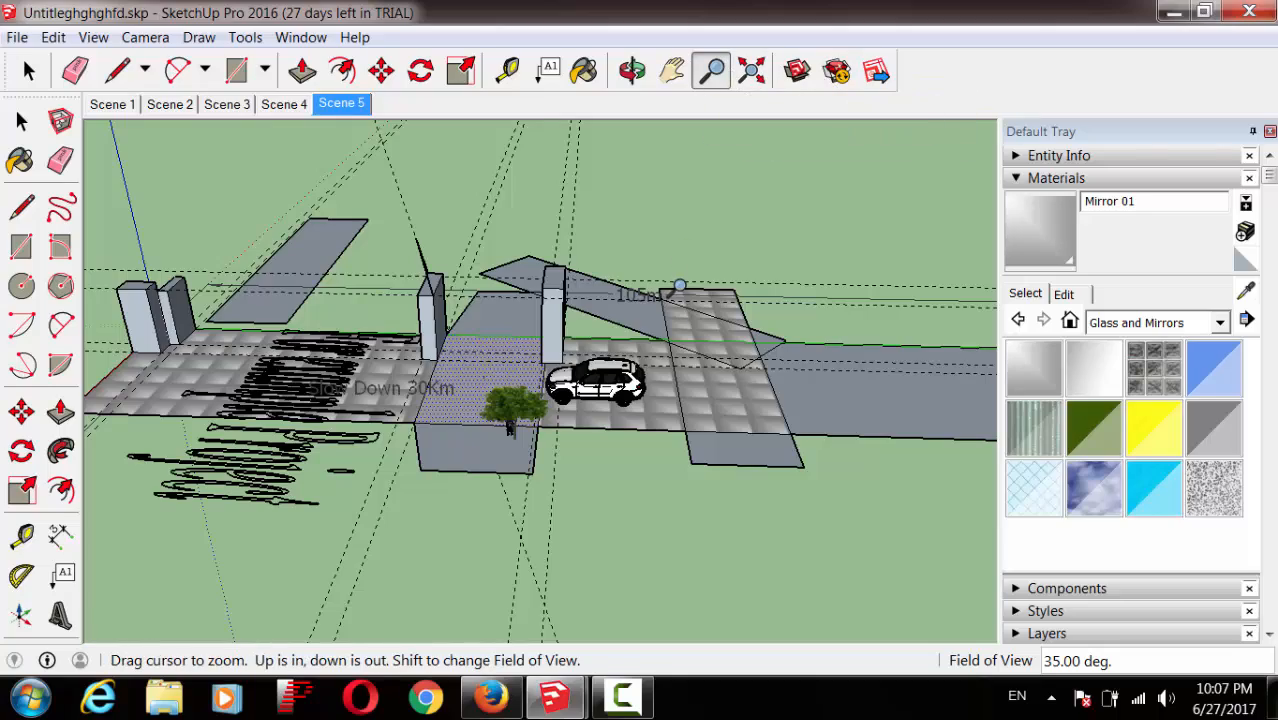
{"action": "left_click_drag", "start_coordinate": [679, 286], "coordinate": [719, 253]}
{"action": "left_click", "coordinate": [751, 71]}
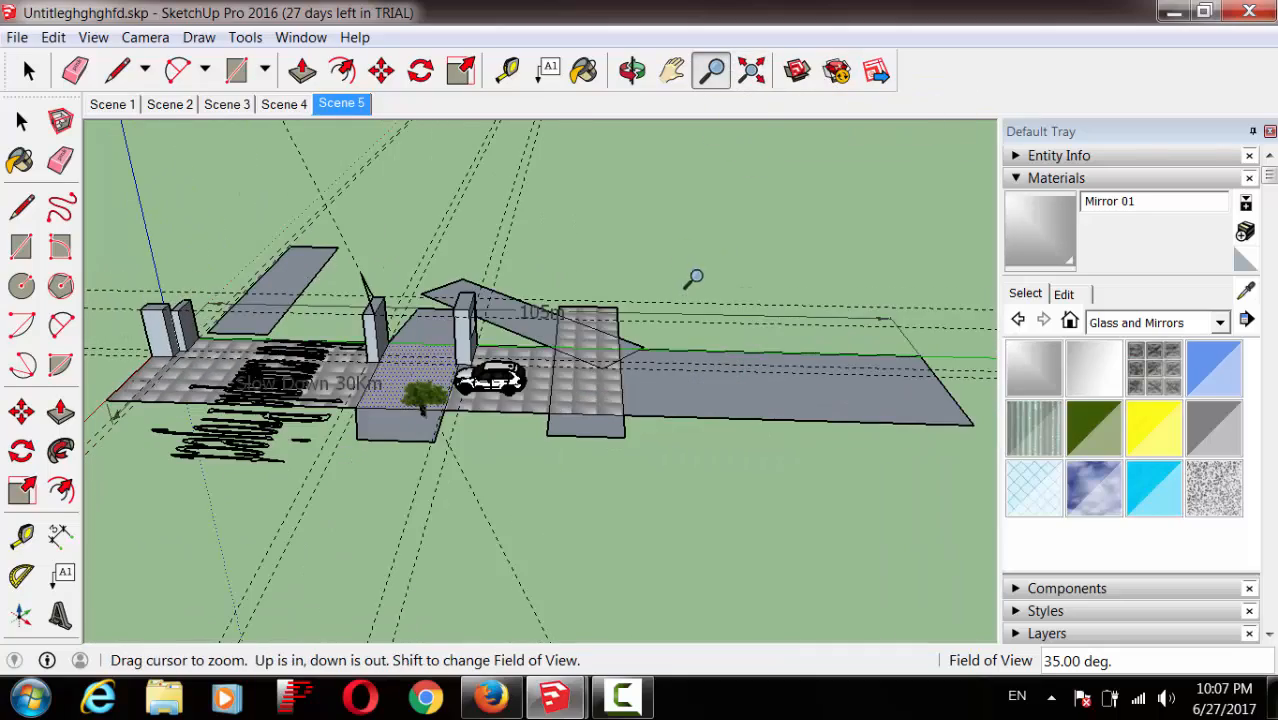
{"action": "left_click_drag", "start_coordinate": [677, 306], "coordinate": [655, 198]}
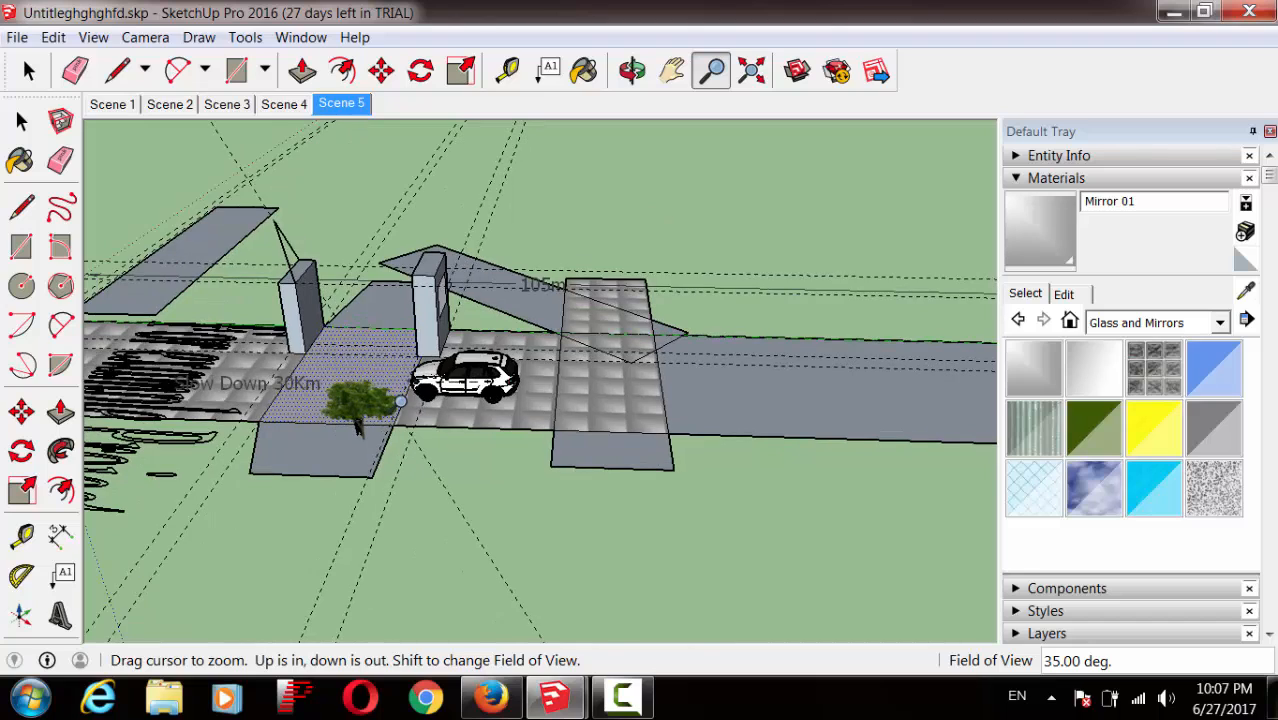
{"action": "left_click_drag", "start_coordinate": [457, 375], "coordinate": [560, 322]}
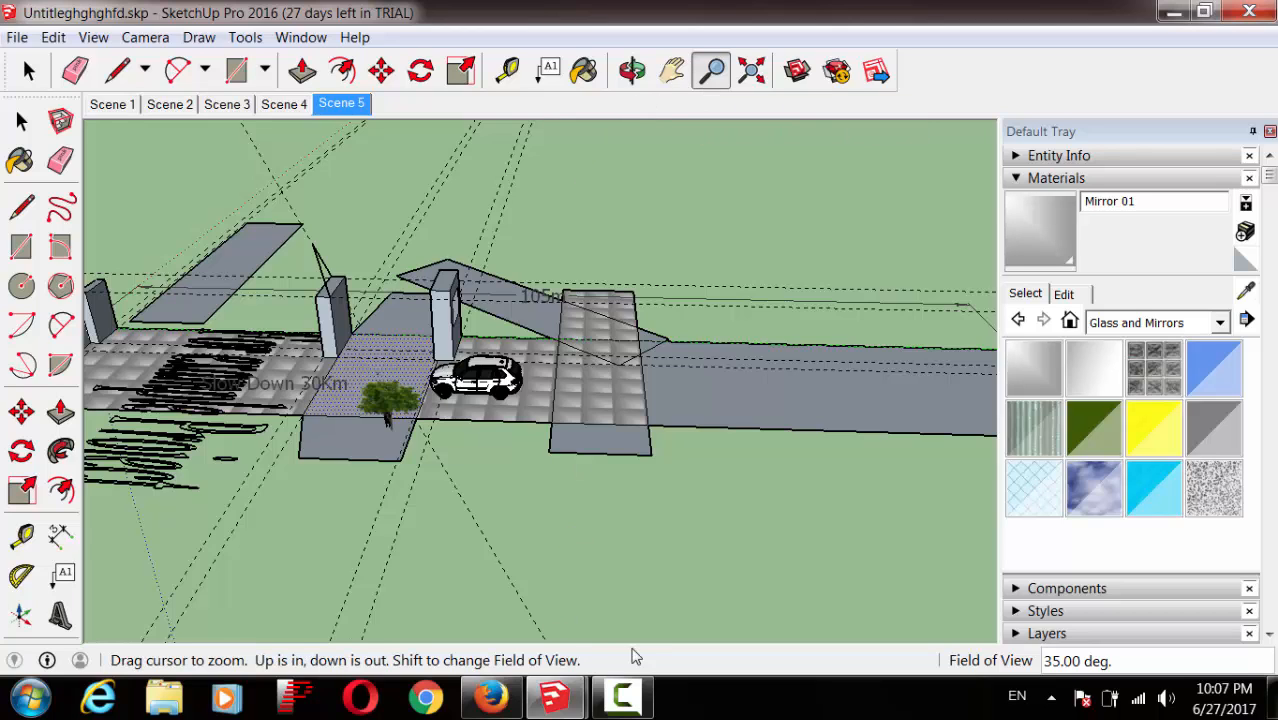
{"action": "left_click", "coordinate": [621, 697]}
{"action": "left_click", "coordinate": [1202, 601]}
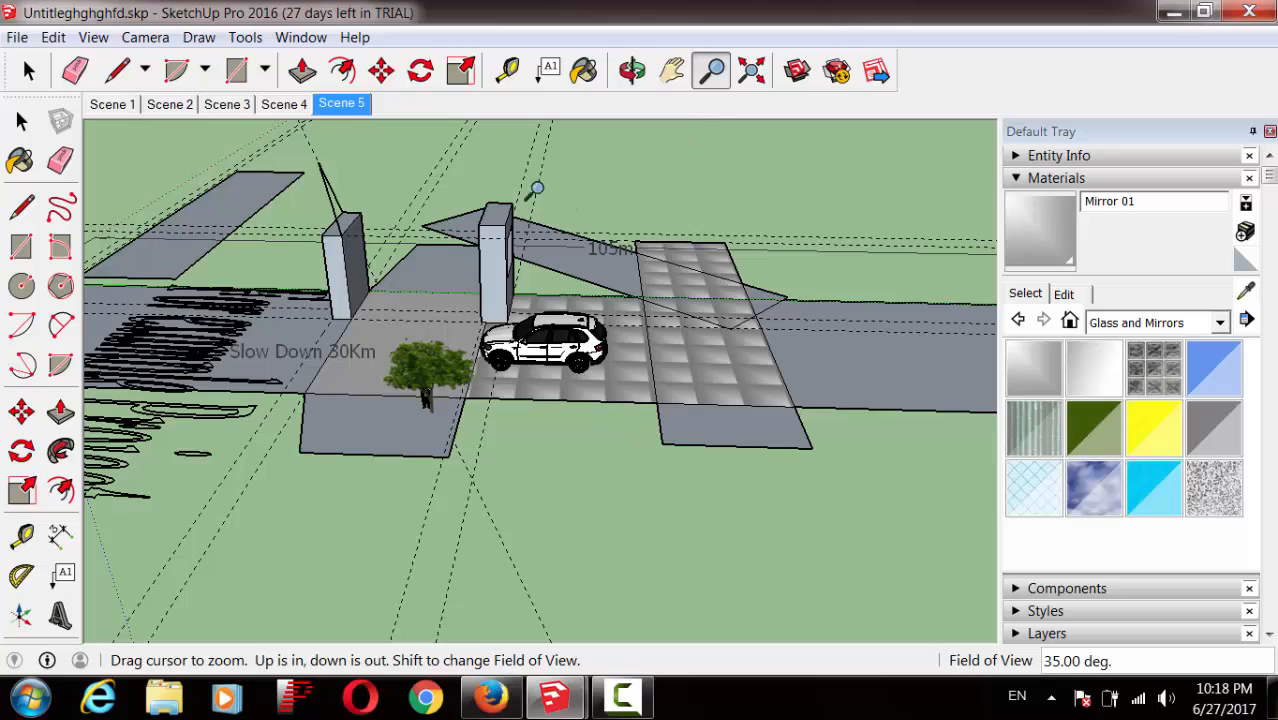
Step: Orbit to a higher angle and zoom close on the gate's mirror panel and car
{"action": "left_click", "coordinate": [632, 70]}
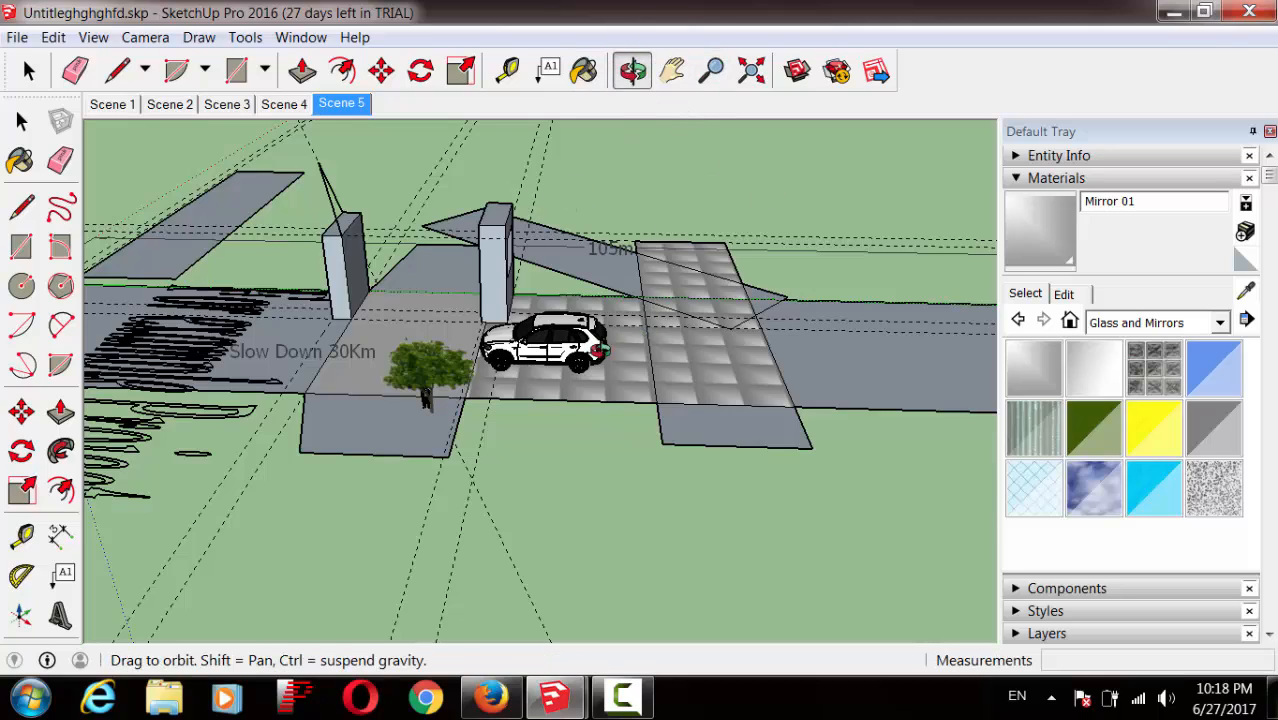
{"action": "left_click_drag", "start_coordinate": [528, 378], "coordinate": [420, 276]}
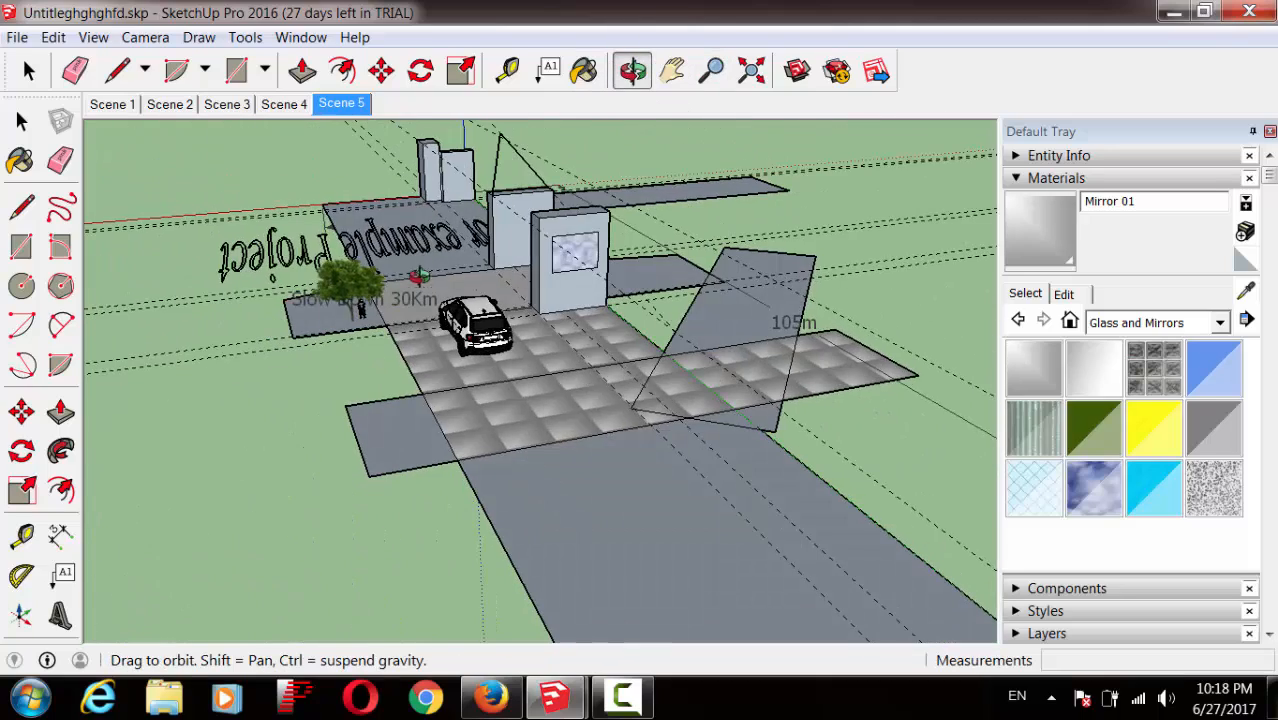
{"action": "left_click_drag", "start_coordinate": [587, 301], "coordinate": [499, 335]}
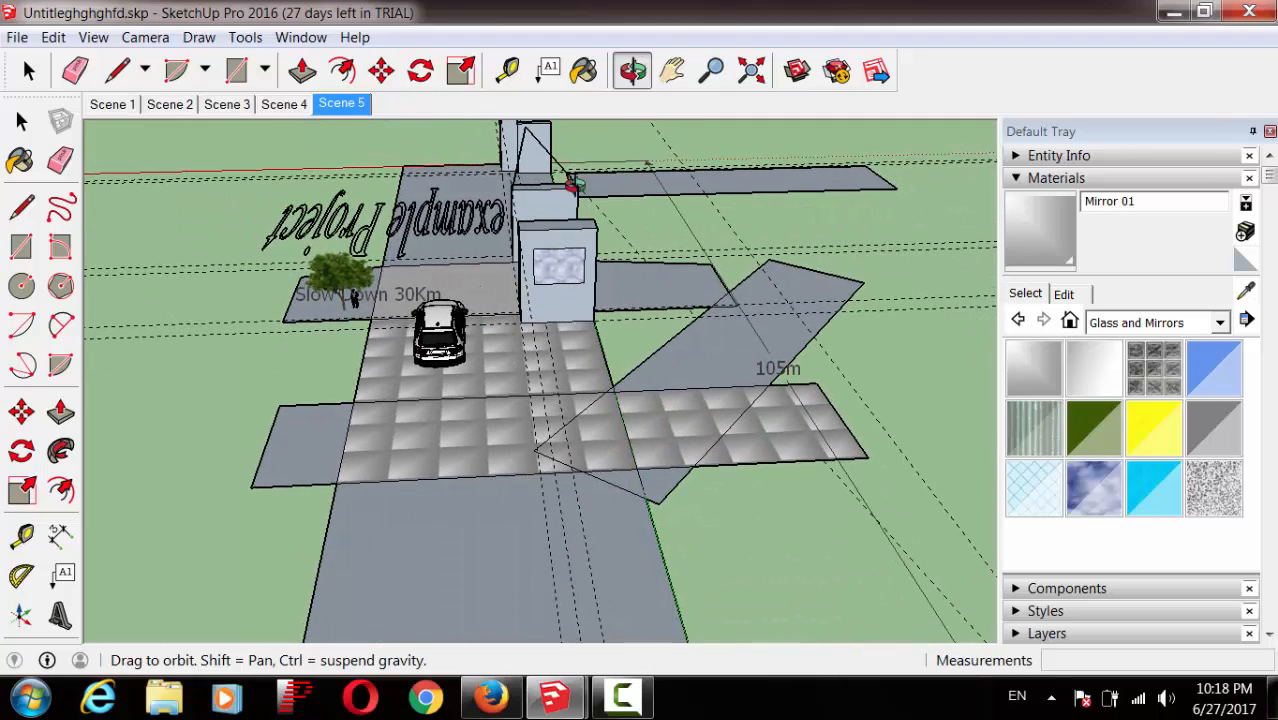
{"action": "left_click", "coordinate": [711, 70]}
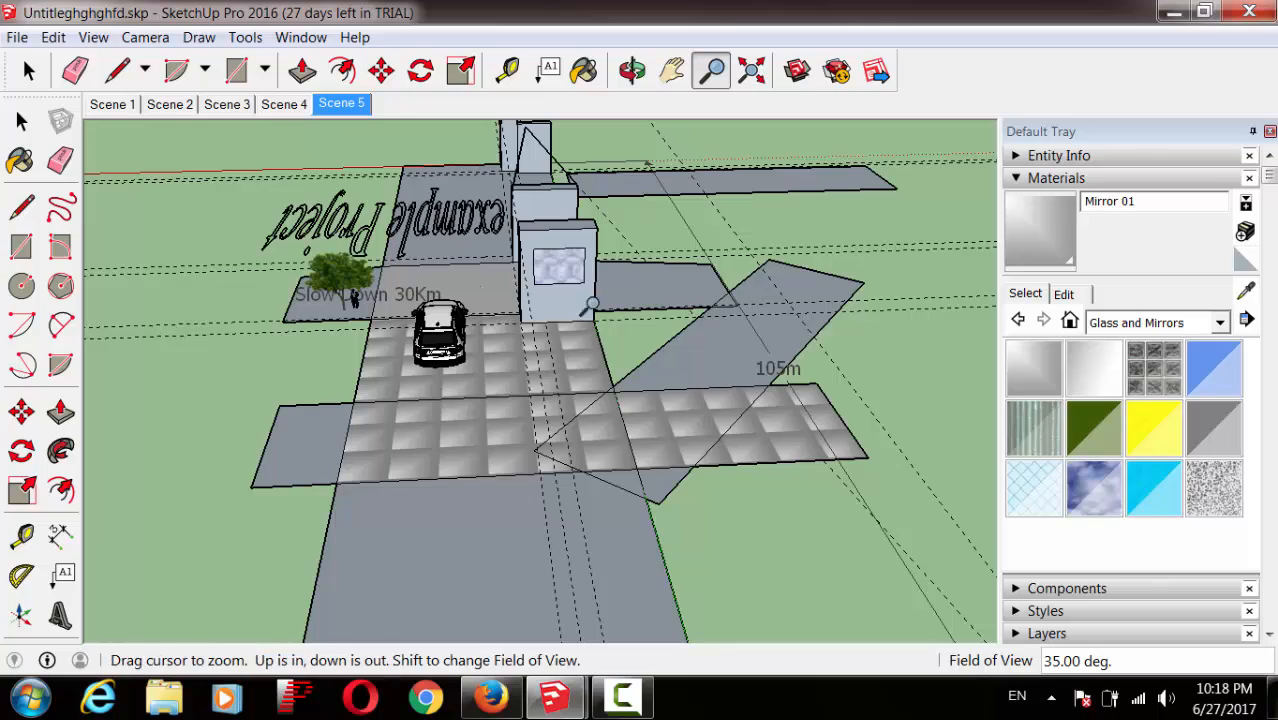
{"action": "left_click_drag", "start_coordinate": [592, 312], "coordinate": [587, 195]}
{"action": "left_click", "coordinate": [632, 70]}
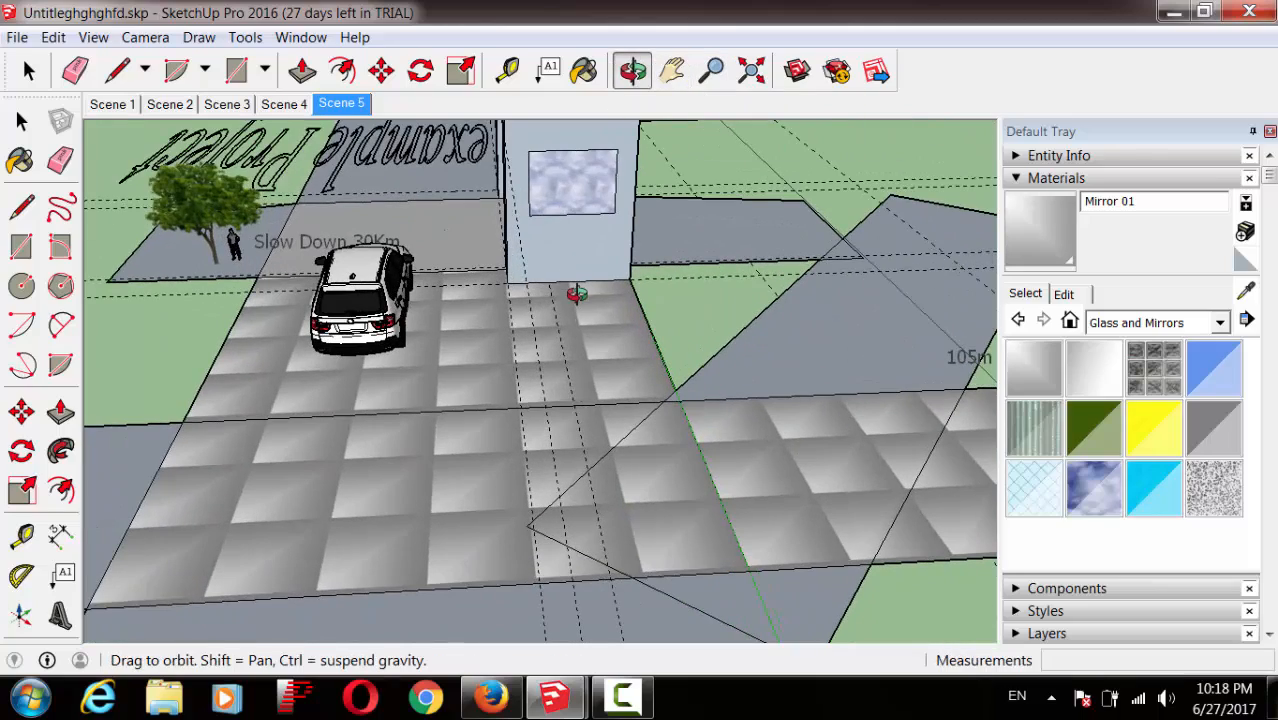
{"action": "left_click_drag", "start_coordinate": [571, 291], "coordinate": [566, 381]}
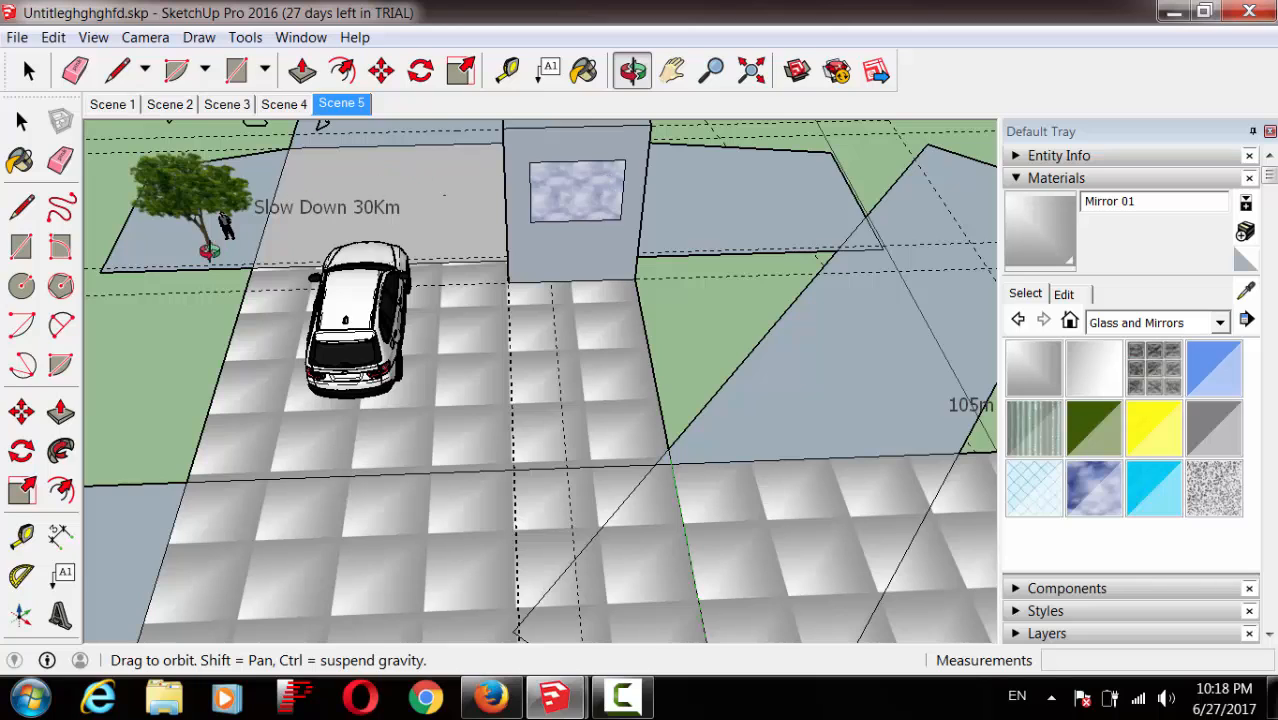
Step: Offset the mirror face's edges inward to form a border frame
{"action": "left_click", "coordinate": [341, 70]}
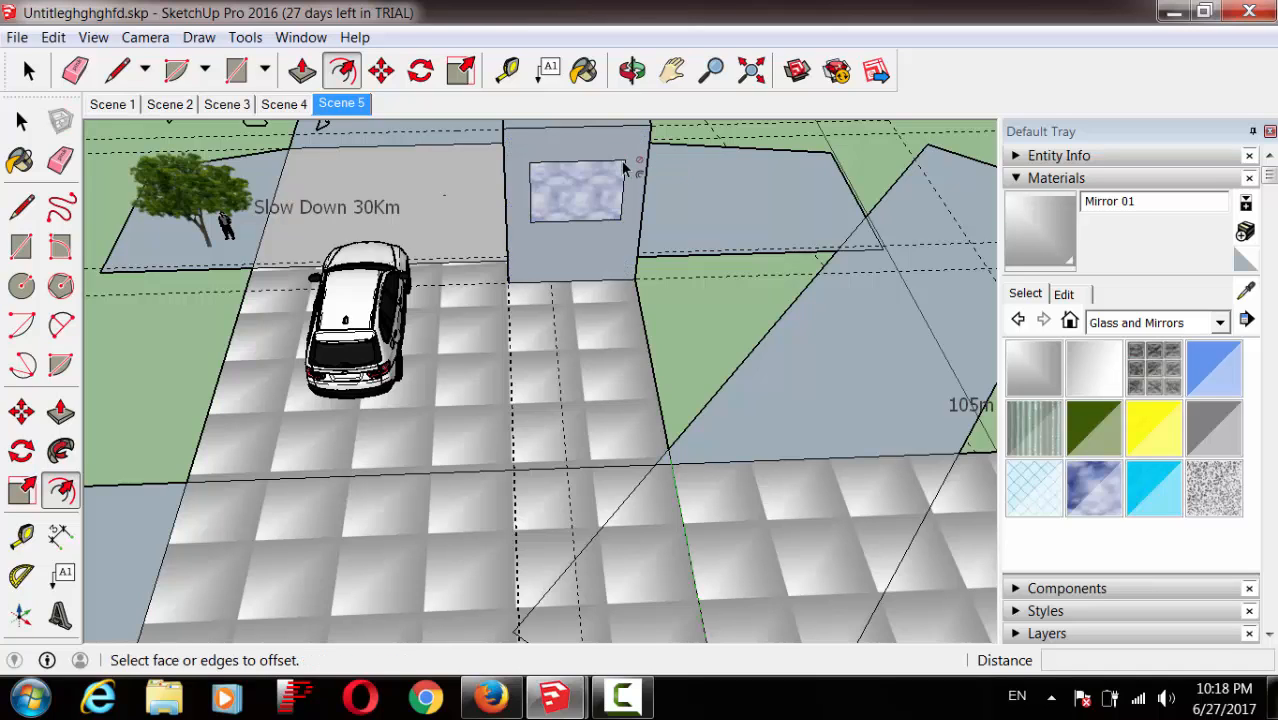
{"action": "left_click", "coordinate": [21, 121]}
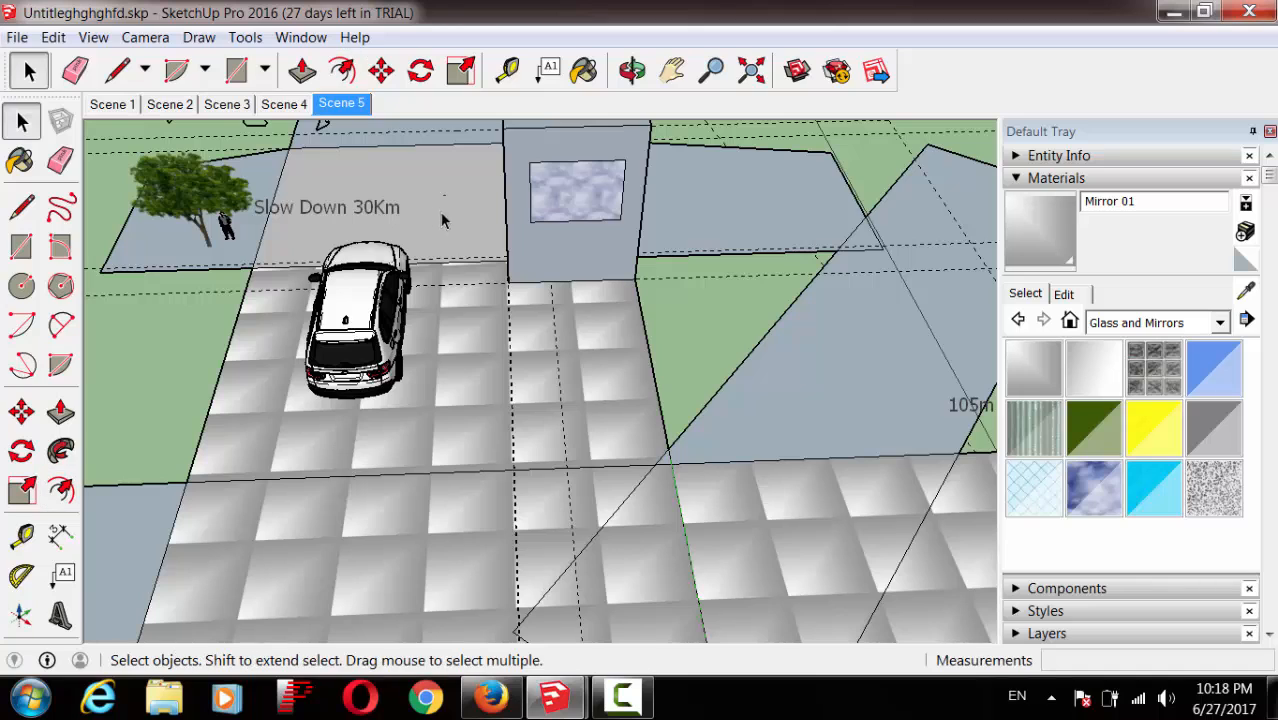
{"action": "left_click", "coordinate": [562, 203]}
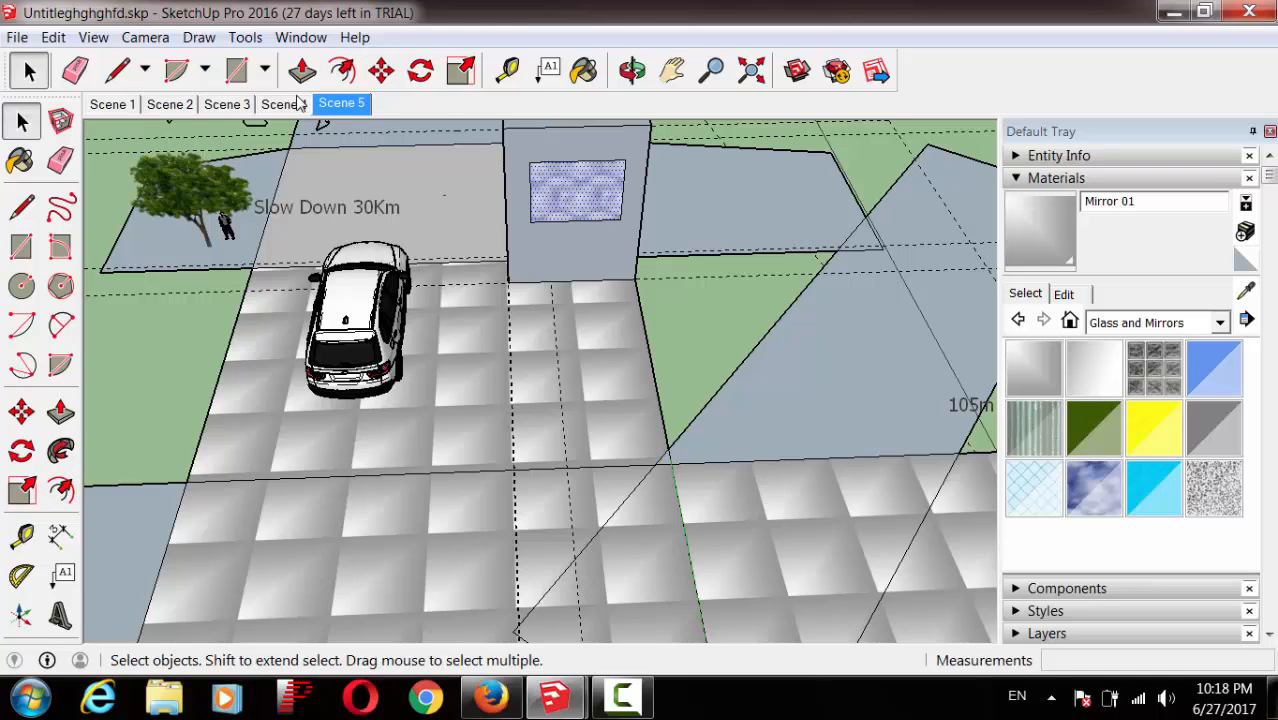
{"action": "left_click", "coordinate": [341, 70]}
{"action": "left_click", "coordinate": [624, 168]}
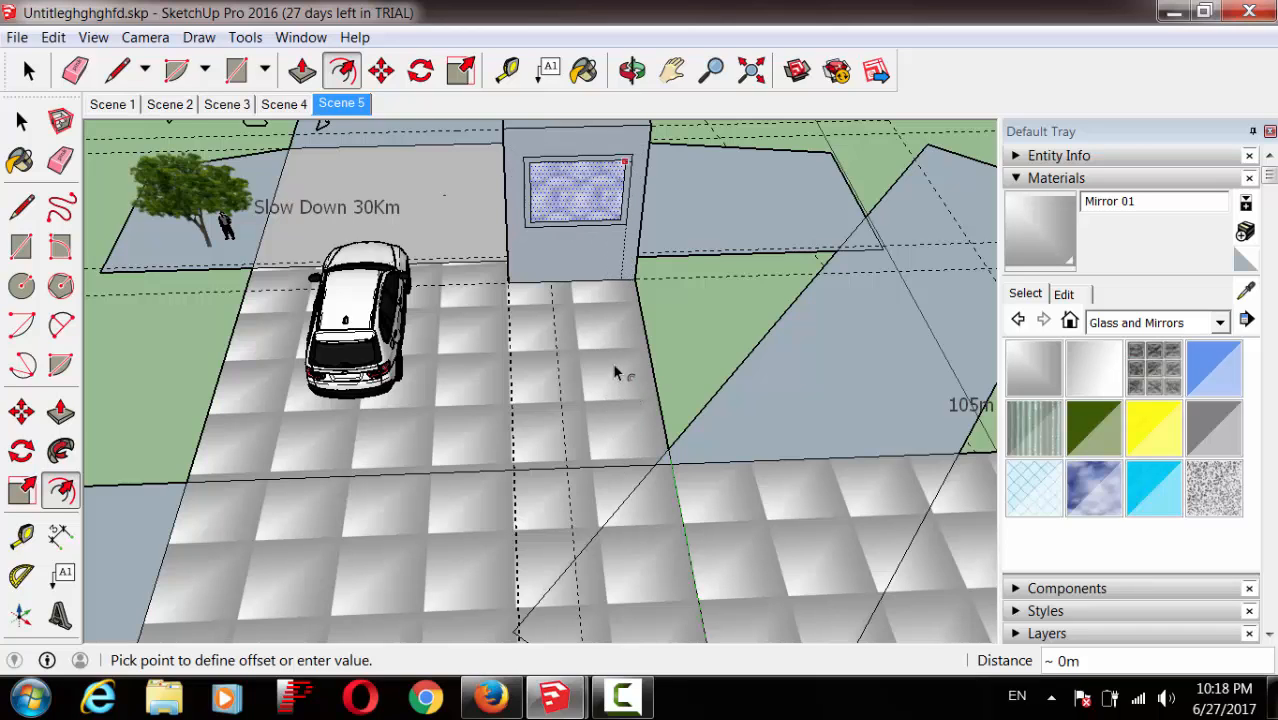
{"action": "left_click", "coordinate": [612, 362]}
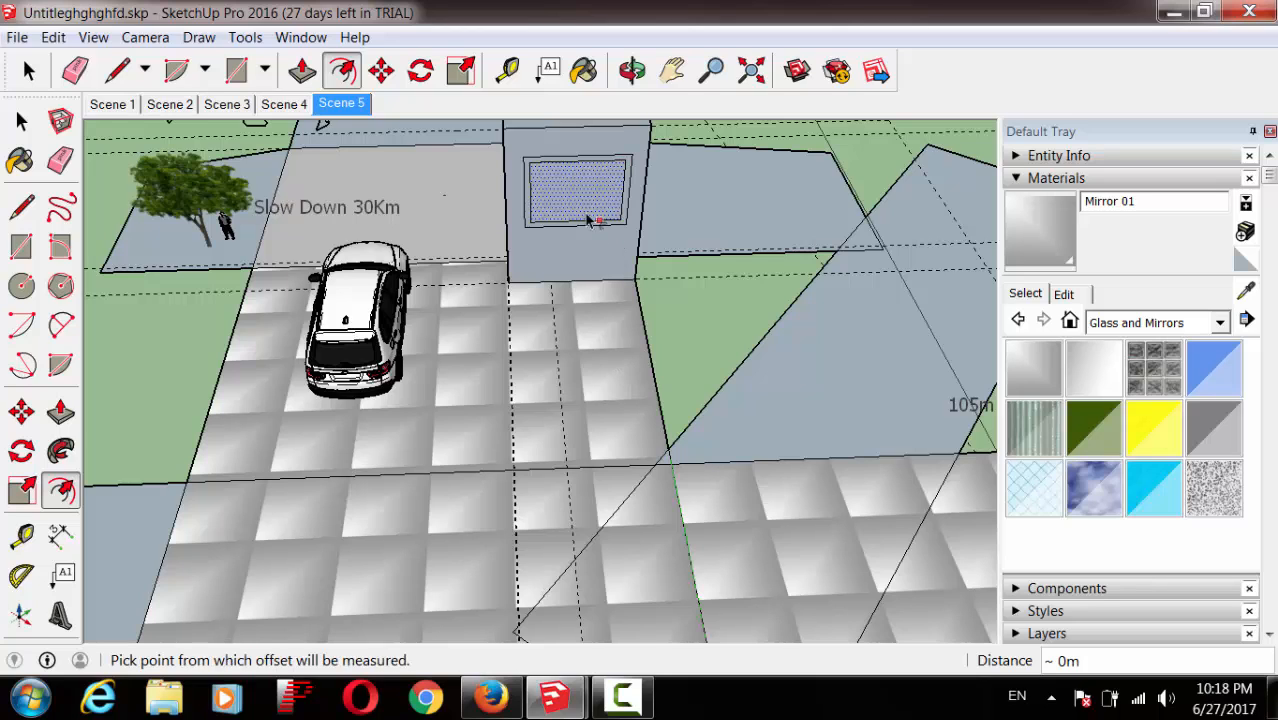
Step: Push the framed mirror face 1m into the wall
{"action": "left_click", "coordinate": [61, 416]}
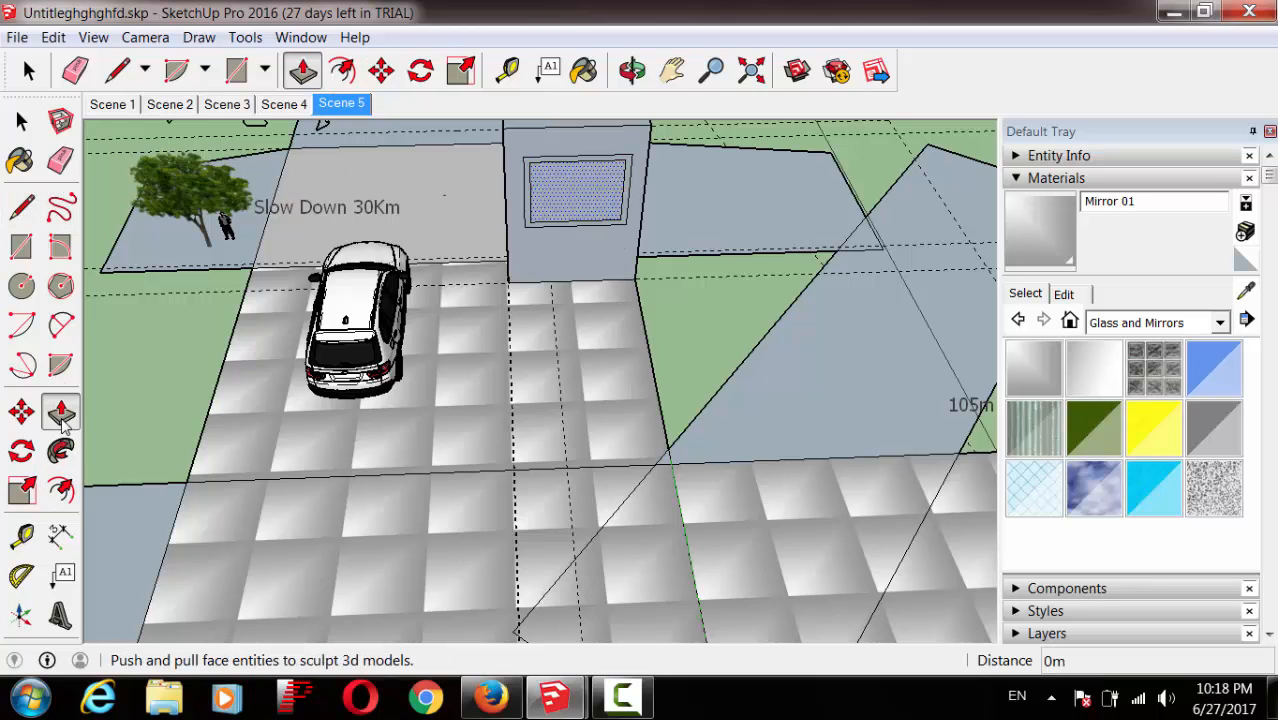
{"action": "left_click", "coordinate": [630, 157]}
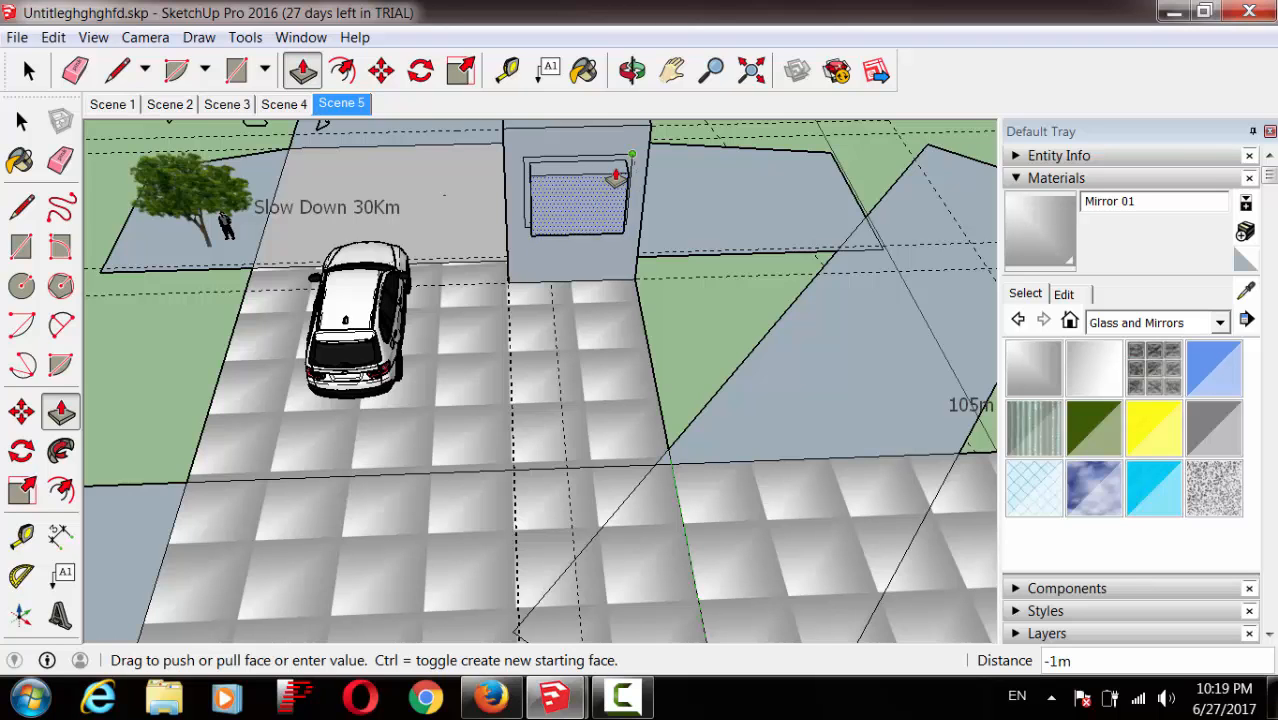
{"action": "left_click", "coordinate": [617, 176]}
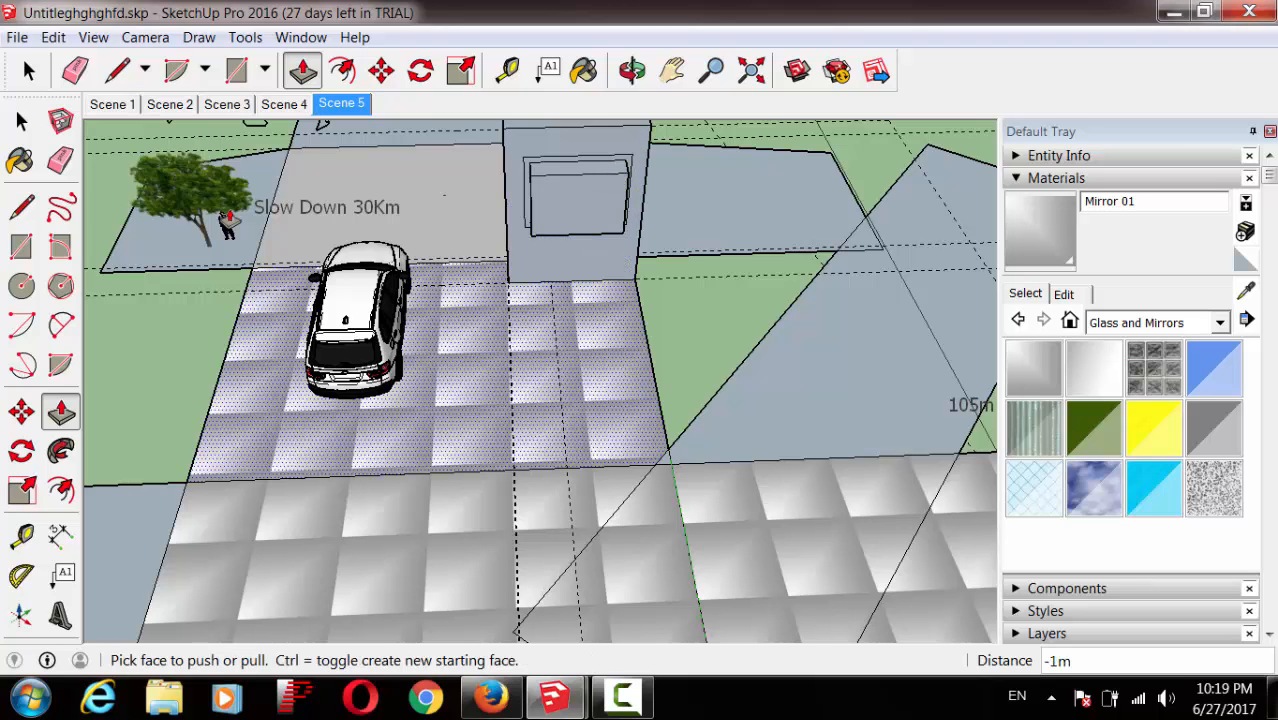
Step: Zoom out to the whole site and enlarge the flat face right of the gate
{"action": "left_click", "coordinate": [706, 78]}
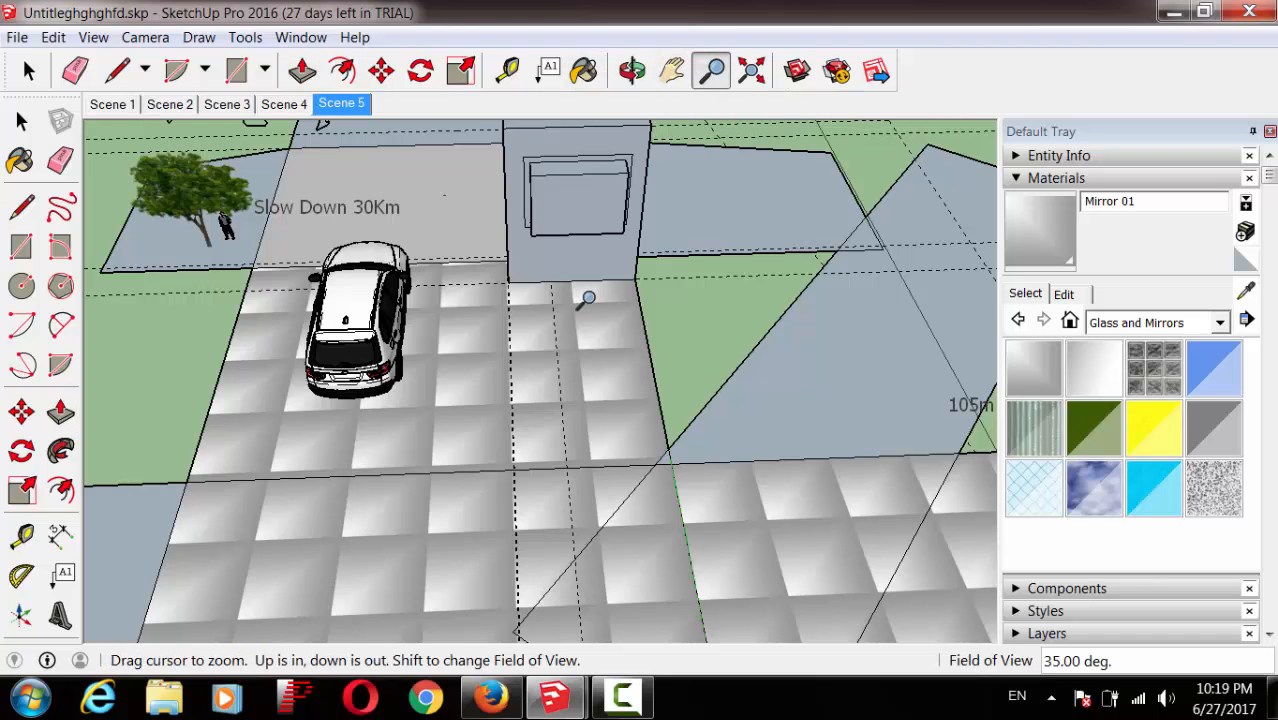
{"action": "left_click_drag", "start_coordinate": [585, 296], "coordinate": [597, 369]}
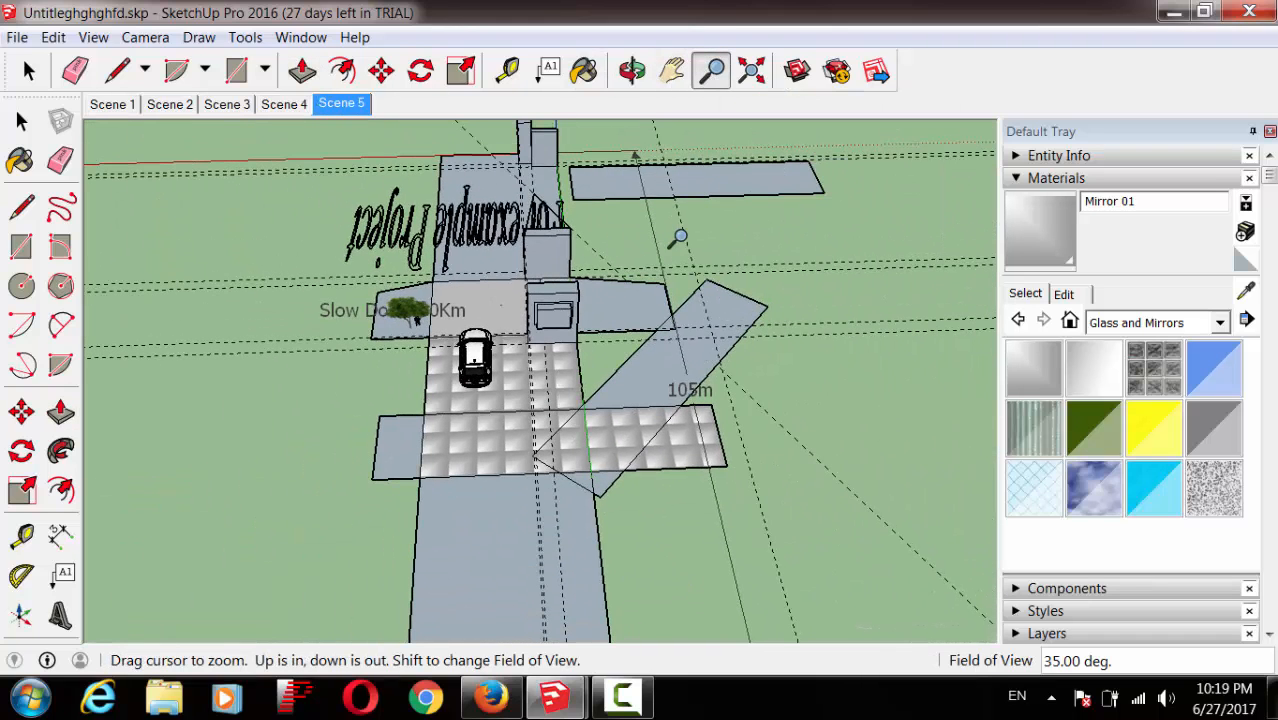
{"action": "left_click", "coordinate": [460, 70]}
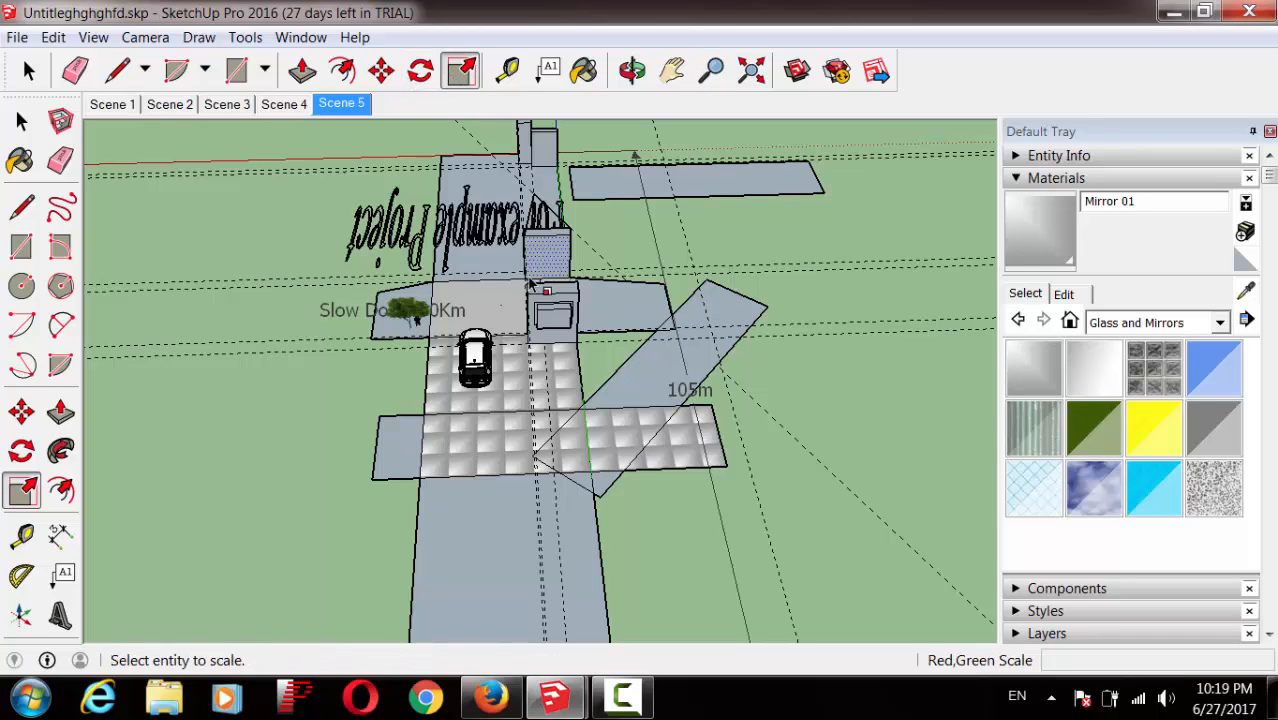
{"action": "left_click", "coordinate": [632, 312]}
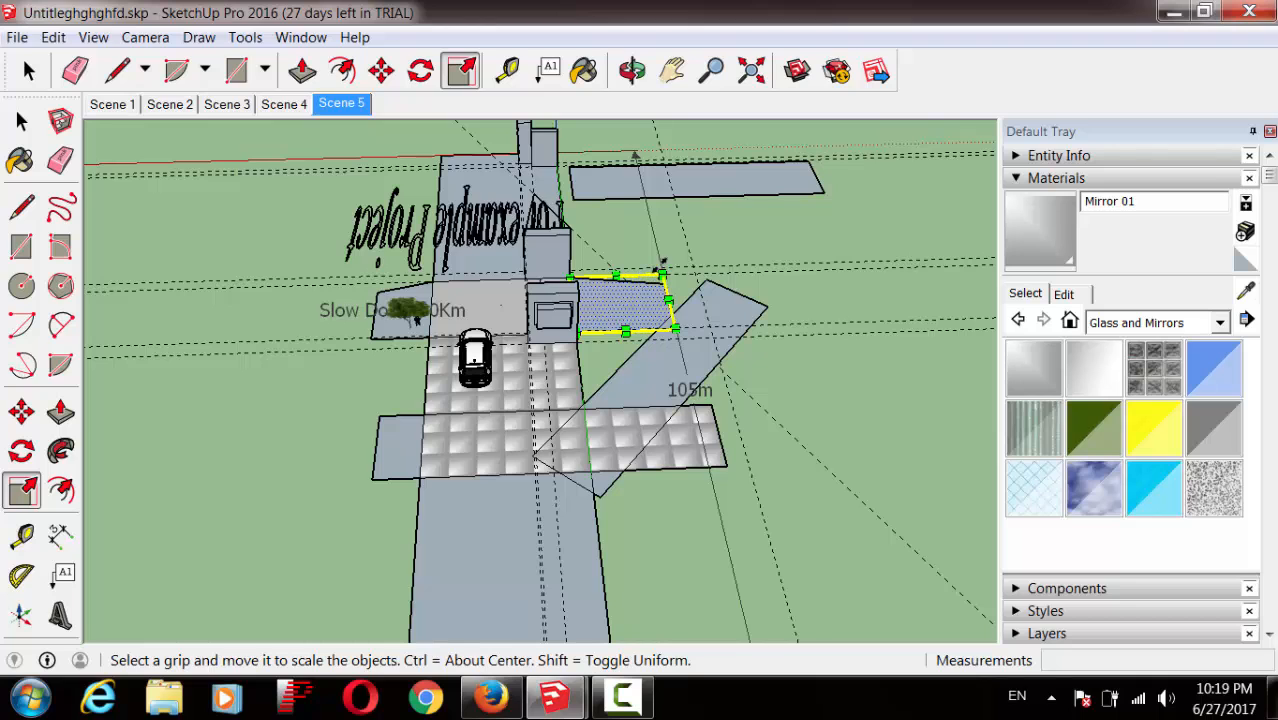
{"action": "mouse_move", "coordinate": [667, 266]}
{"action": "left_mouse_down"}
{"action": "mouse_move", "coordinate": [710, 248]}
{"action": "mouse_move", "coordinate": [782, 288]}
{"action": "mouse_move", "coordinate": [763, 256]}
{"action": "mouse_move", "coordinate": [505, 345]}
{"action": "mouse_move", "coordinate": [265, 356]}
{"action": "mouse_move", "coordinate": [177, 388]}
{"action": "mouse_move", "coordinate": [602, 282]}
{"action": "mouse_move", "coordinate": [767, 203]}
{"action": "mouse_move", "coordinate": [680, 262]}
{"action": "left_mouse_up"}
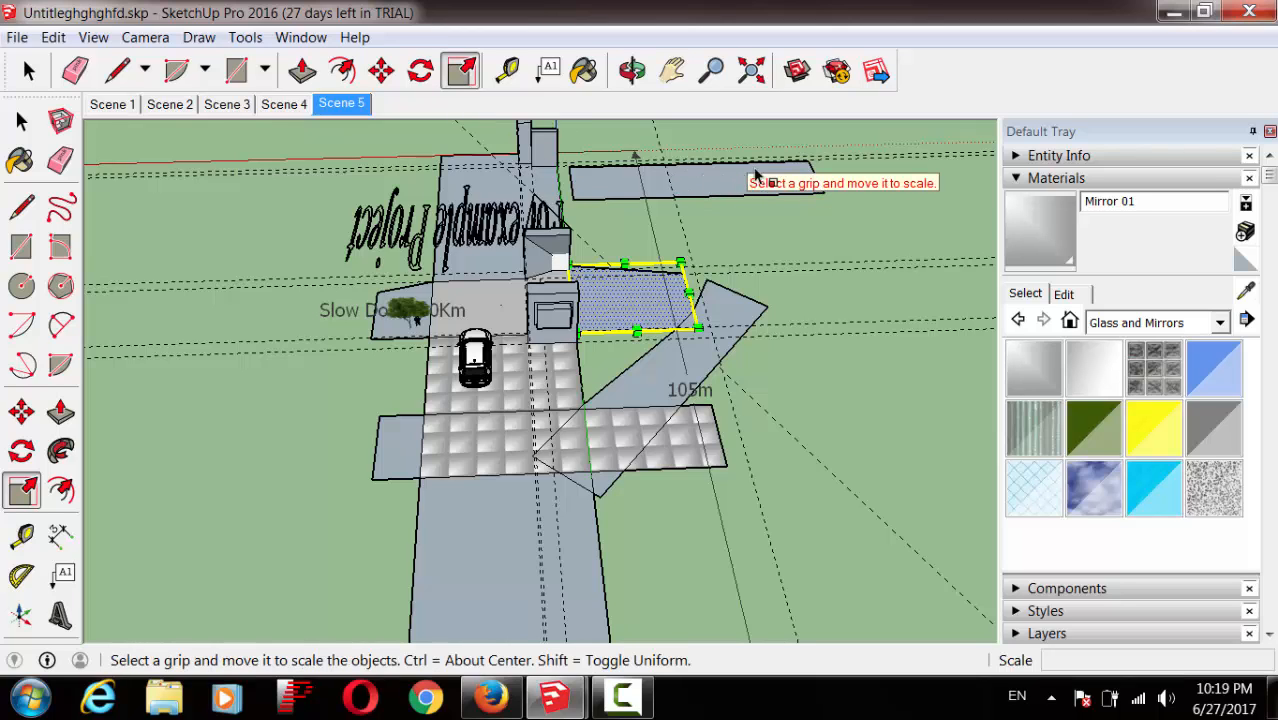
Step: Shrink the long top face to half its length, then select it with its 105m dimension
{"action": "left_click", "coordinate": [22, 120]}
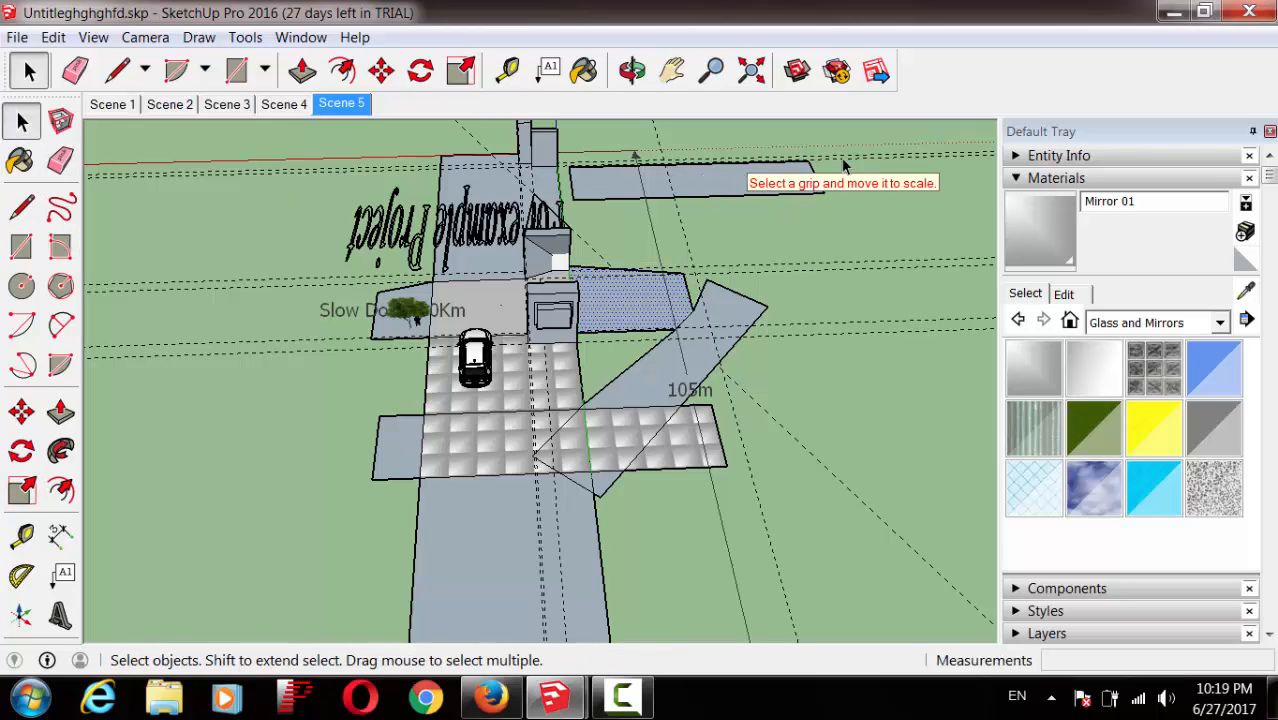
{"action": "left_click", "coordinate": [676, 197]}
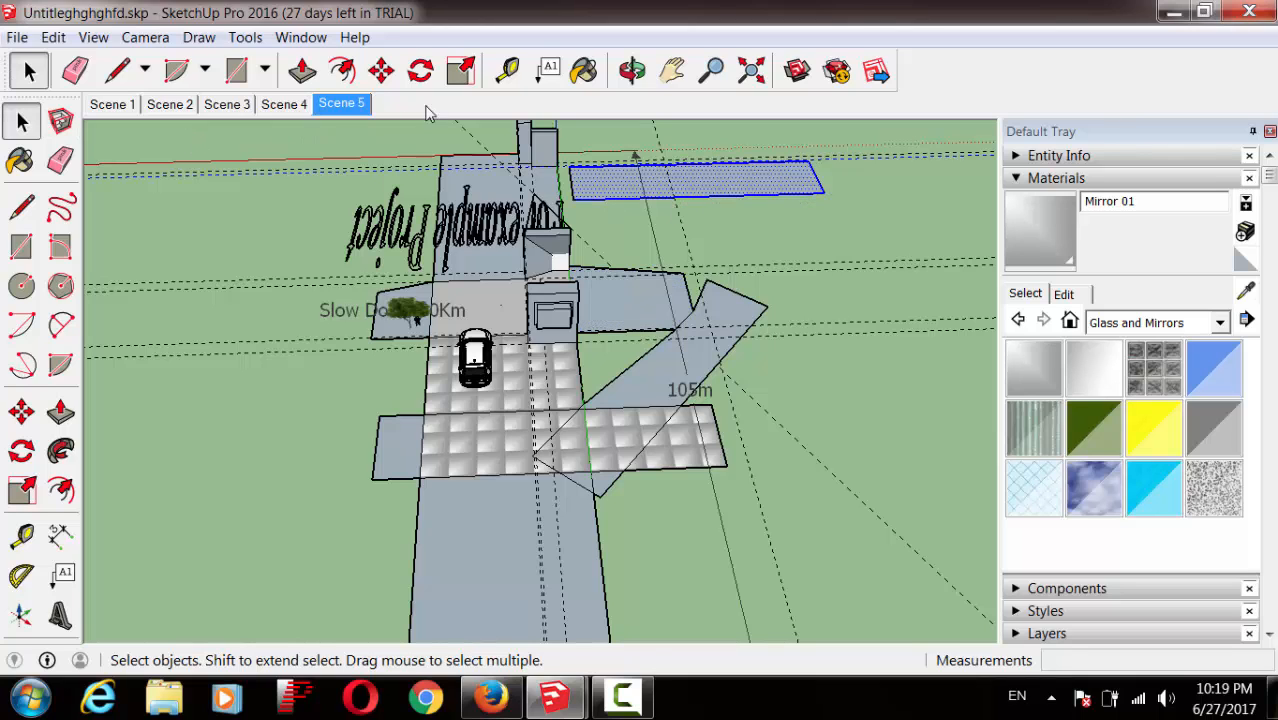
{"action": "left_click", "coordinate": [461, 70]}
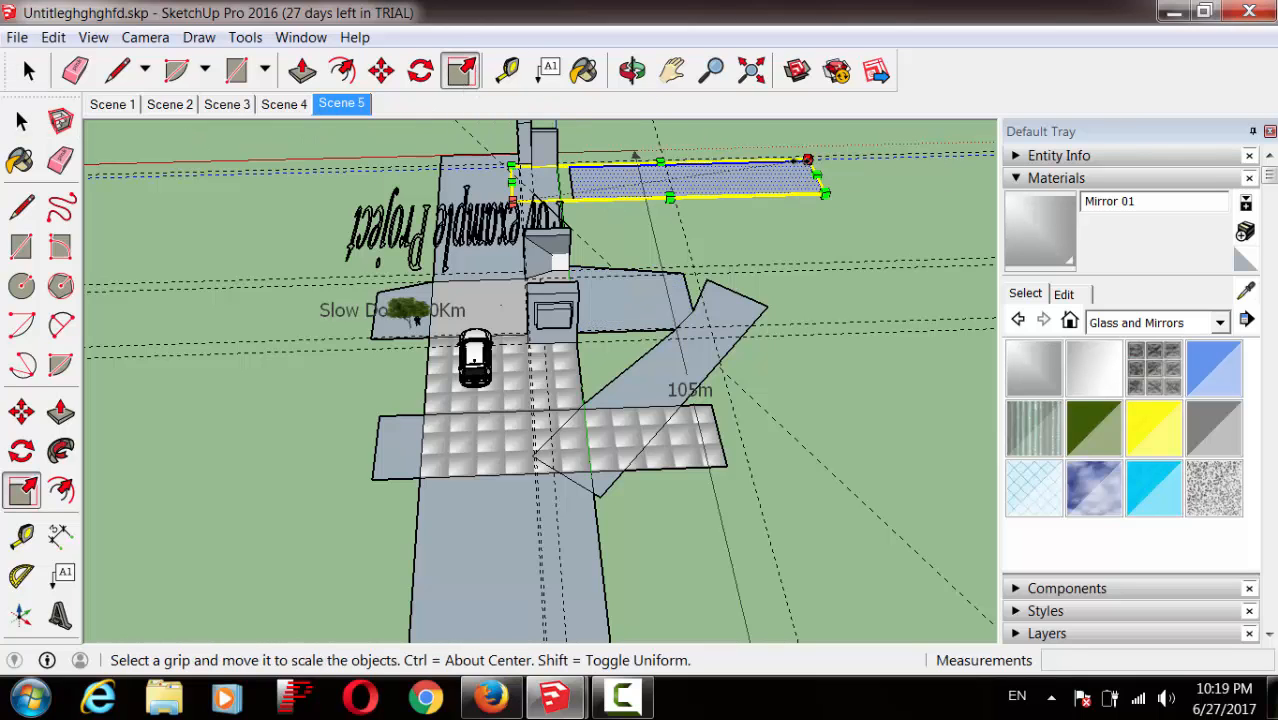
{"action": "mouse_move", "coordinate": [818, 178]}
{"action": "left_mouse_down"}
{"action": "mouse_move", "coordinate": [712, 196]}
{"action": "mouse_move", "coordinate": [848, 162]}
{"action": "mouse_move", "coordinate": [838, 178]}
{"action": "left_mouse_up"}
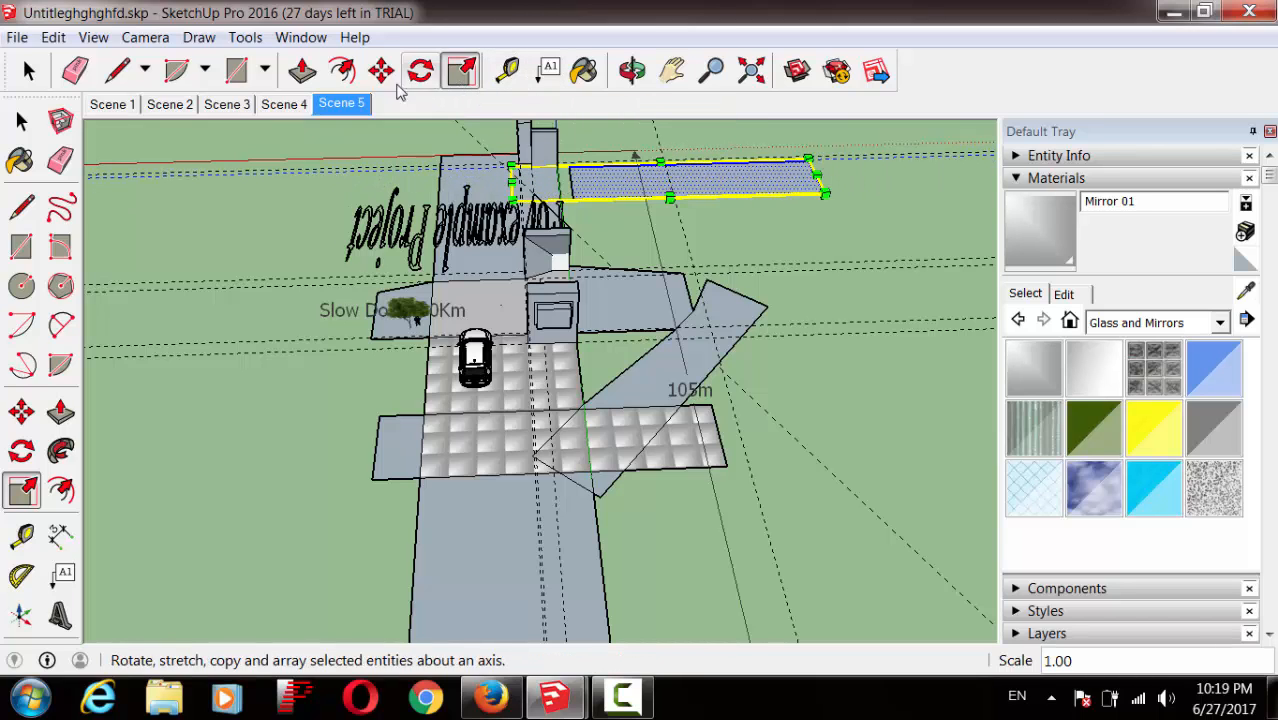
{"action": "left_click", "coordinate": [12, 114]}
{"action": "left_click", "coordinate": [649, 210], "text": "shift"}
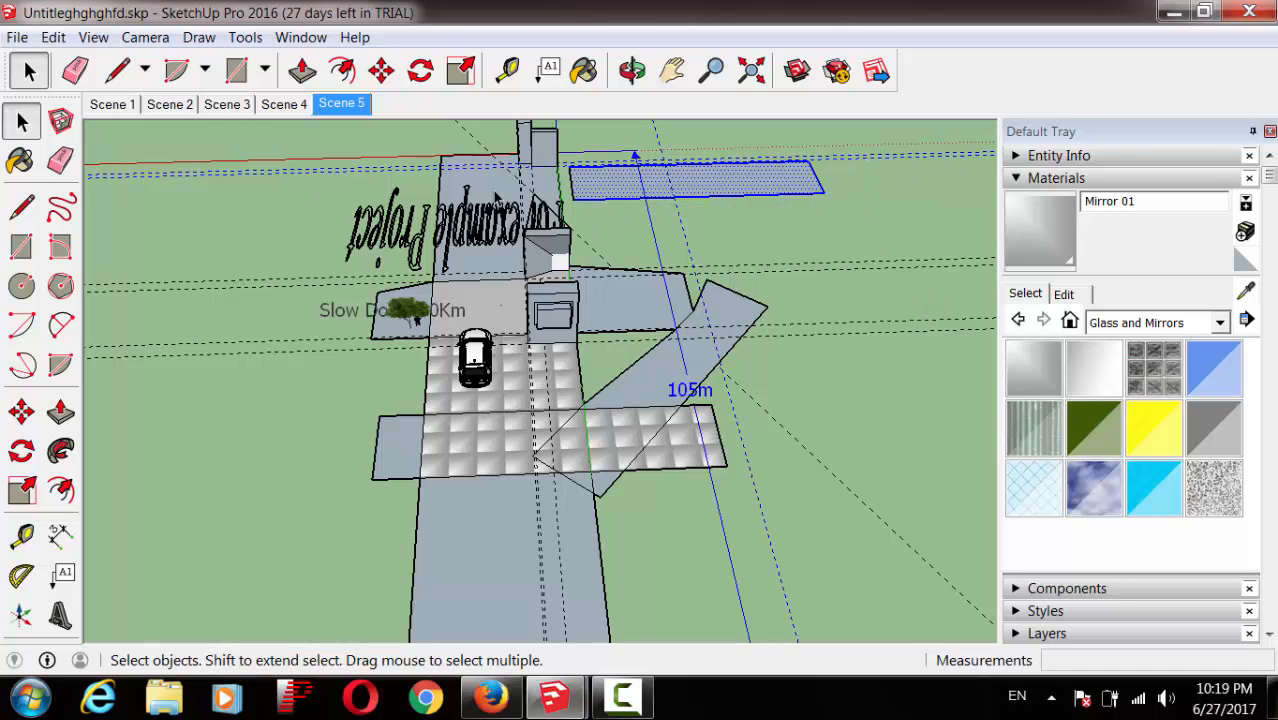
{"action": "left_click", "coordinate": [343, 70]}
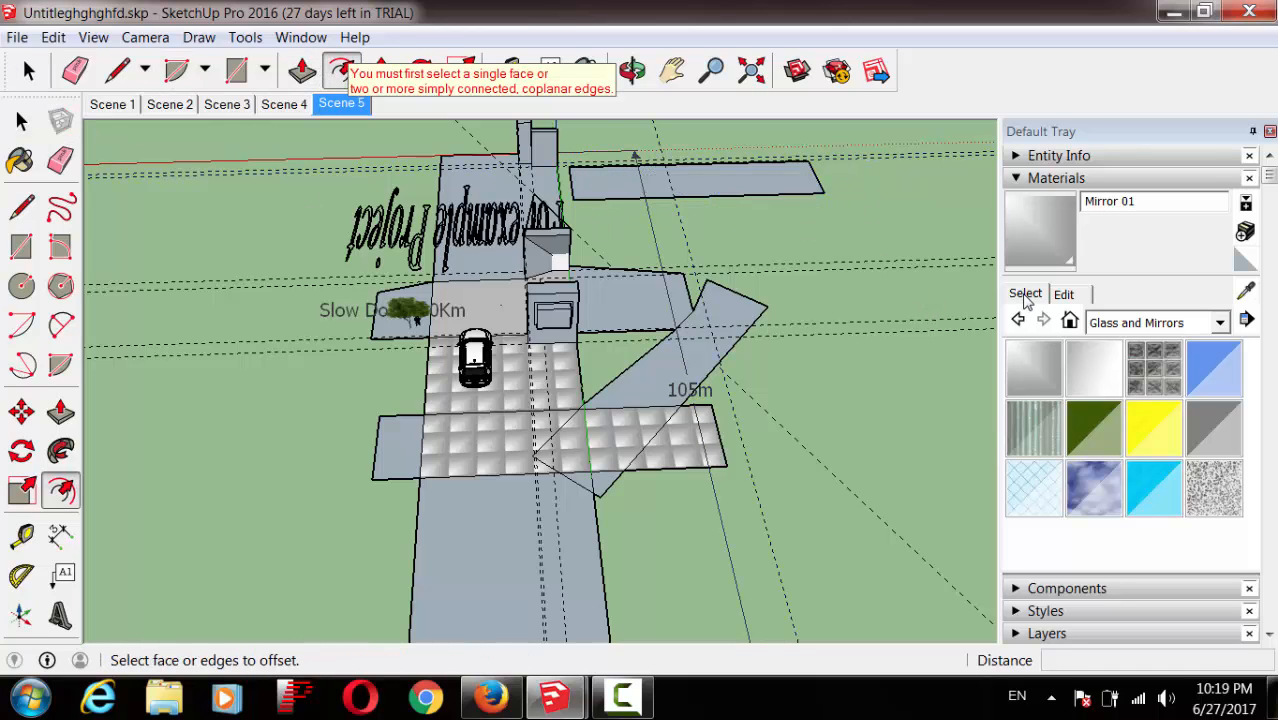
Step: Offset the long top slab's face inward to create an inset outline inside it
{"action": "left_click", "coordinate": [778, 180]}
{"action": "left_click", "coordinate": [779, 190]}
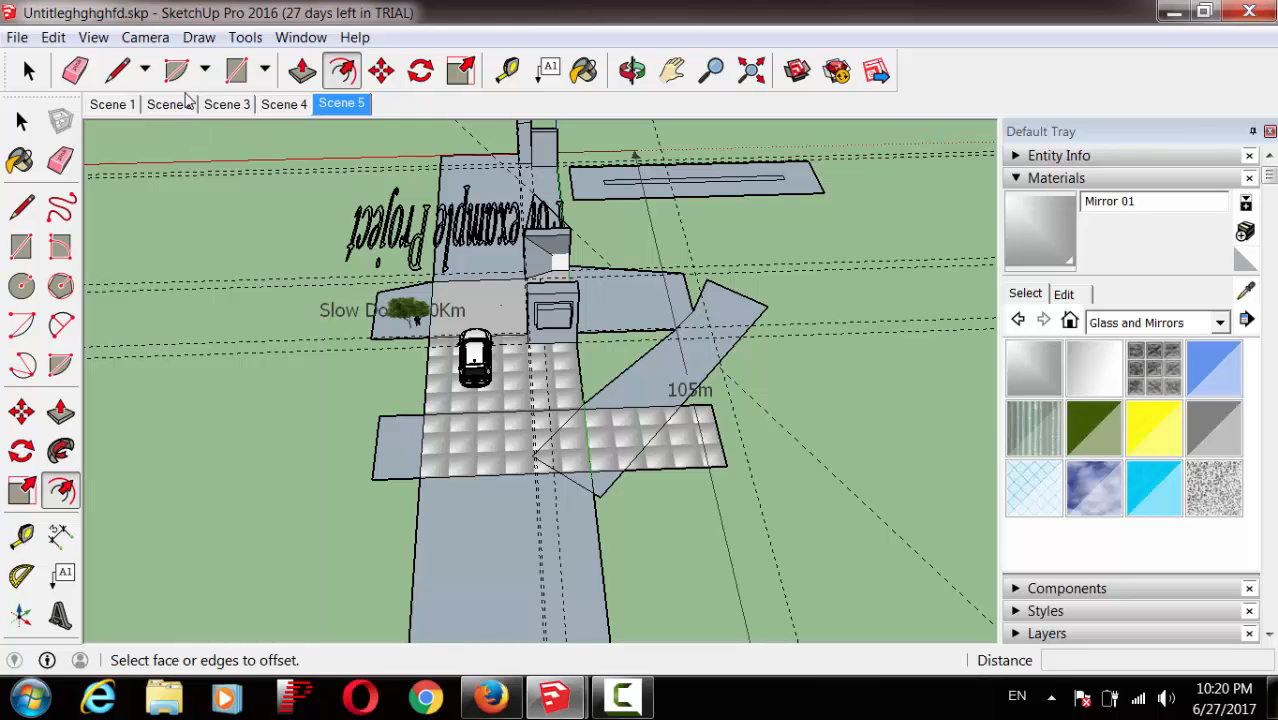
{"action": "left_click", "coordinate": [205, 67]}
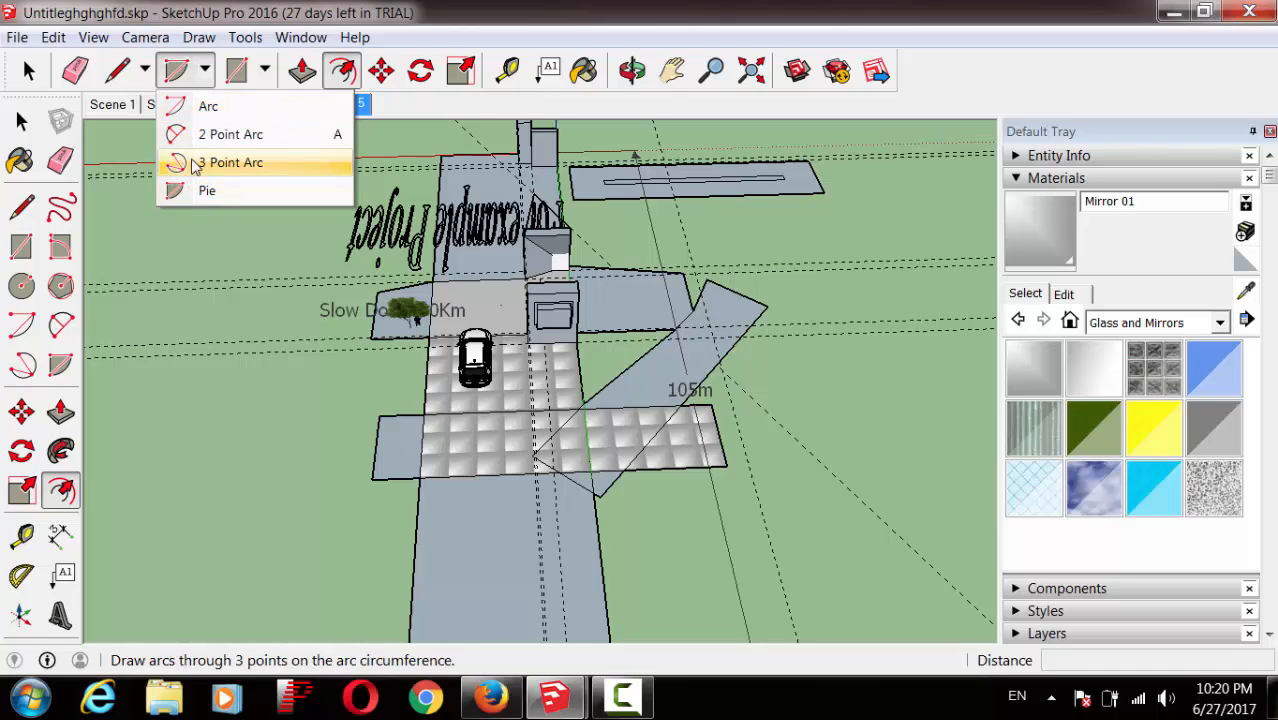
{"action": "left_click", "coordinate": [257, 381]}
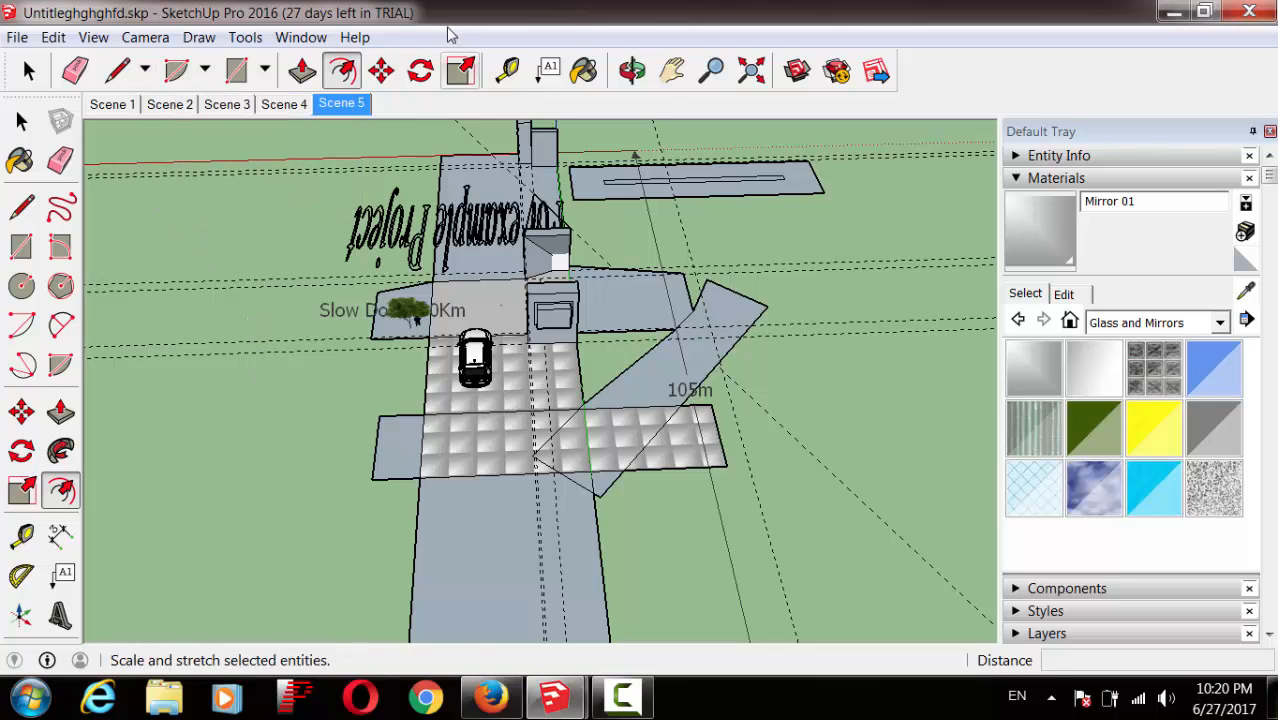
{"action": "left_click", "coordinate": [632, 70]}
Step: From a low perspective, draw a 19m by 27m rectangle on the ground in front of the crossing
{"action": "left_click_drag", "start_coordinate": [606, 112], "coordinate": [711, 449]}
{"action": "left_click_drag", "start_coordinate": [680, 325], "coordinate": [560, 330]}
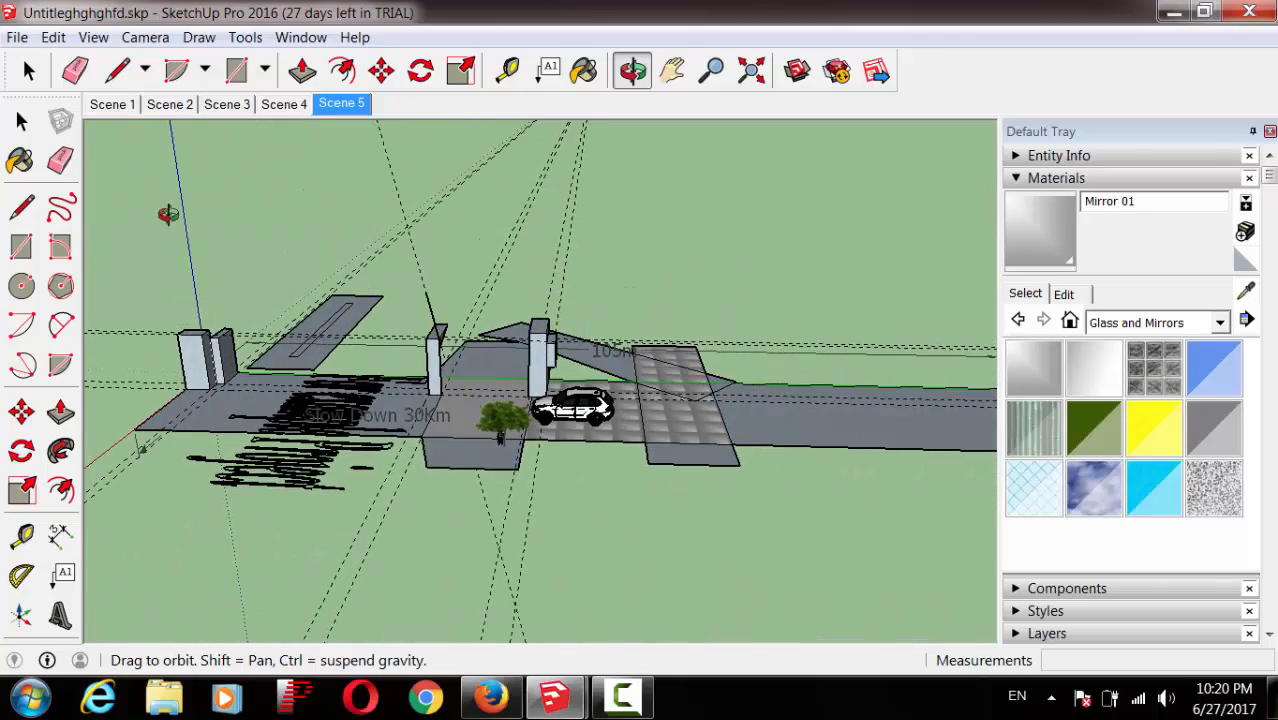
{"action": "left_click", "coordinate": [21, 246]}
{"action": "left_click", "coordinate": [876, 484]}
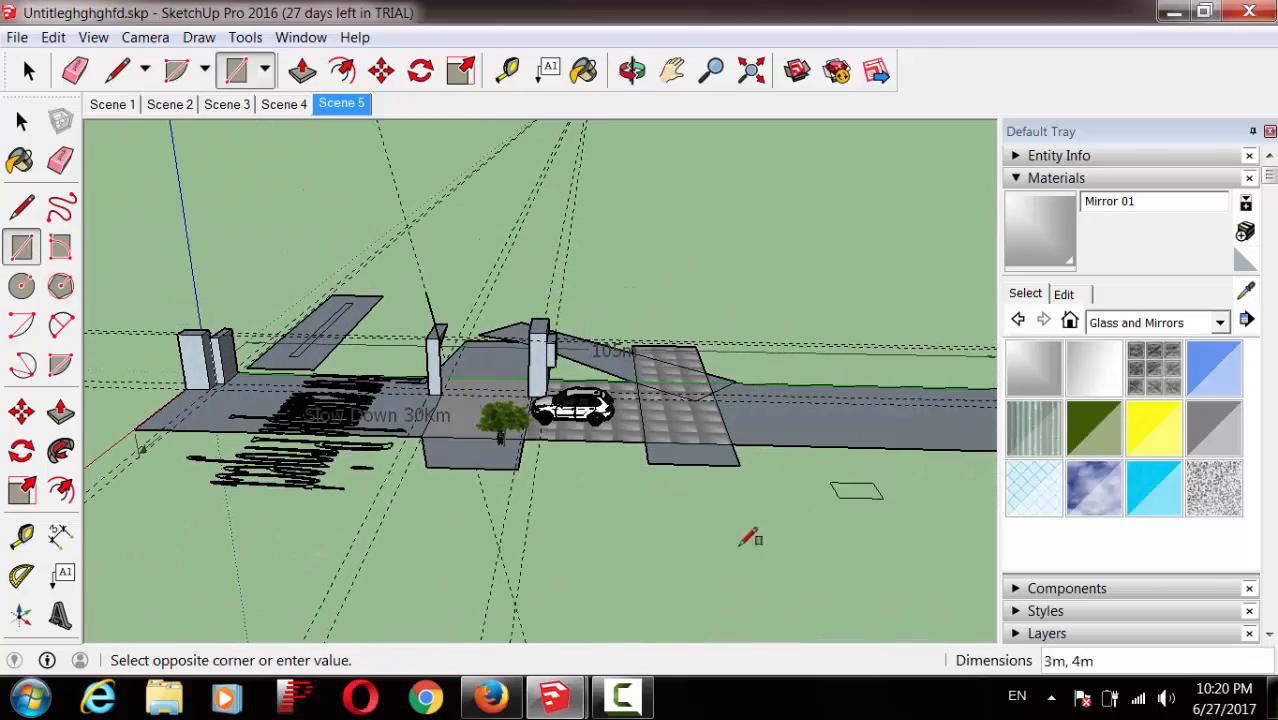
{"action": "left_click", "coordinate": [587, 587]}
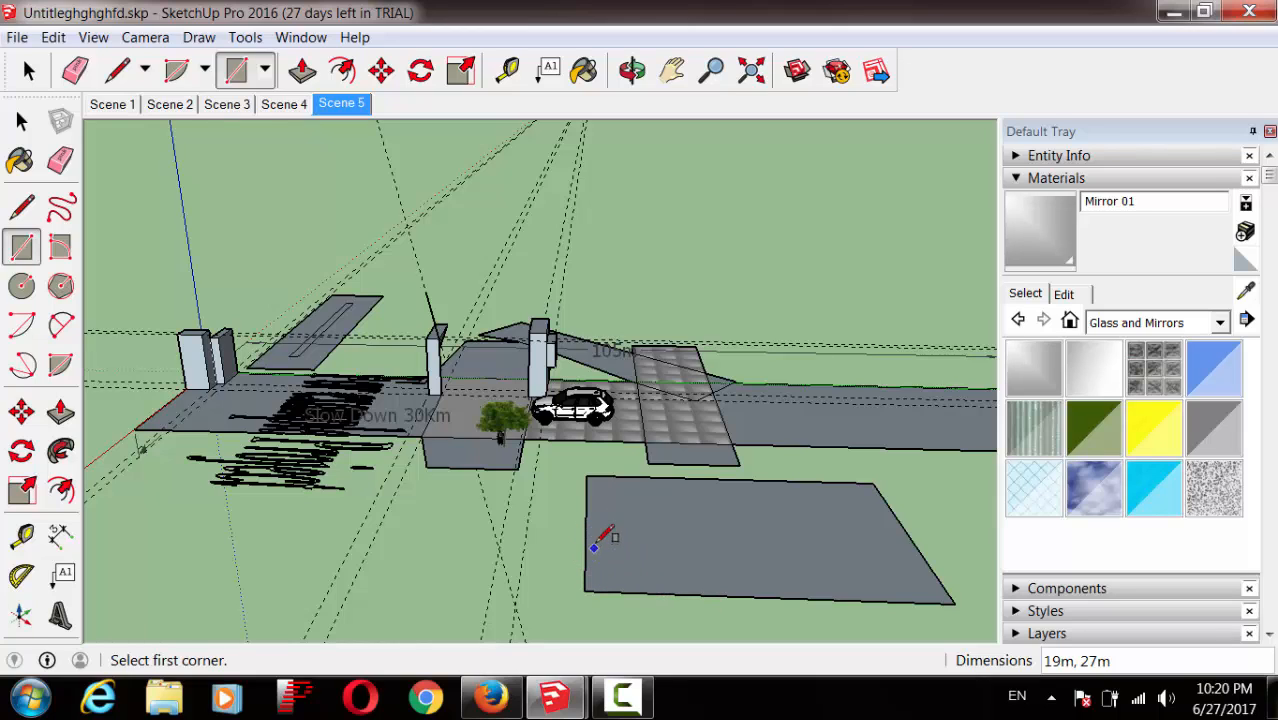
Step: Draw a quarter-pie in the lower slab's left corner and extrude it 17m tall
{"action": "left_click", "coordinate": [177, 80]}
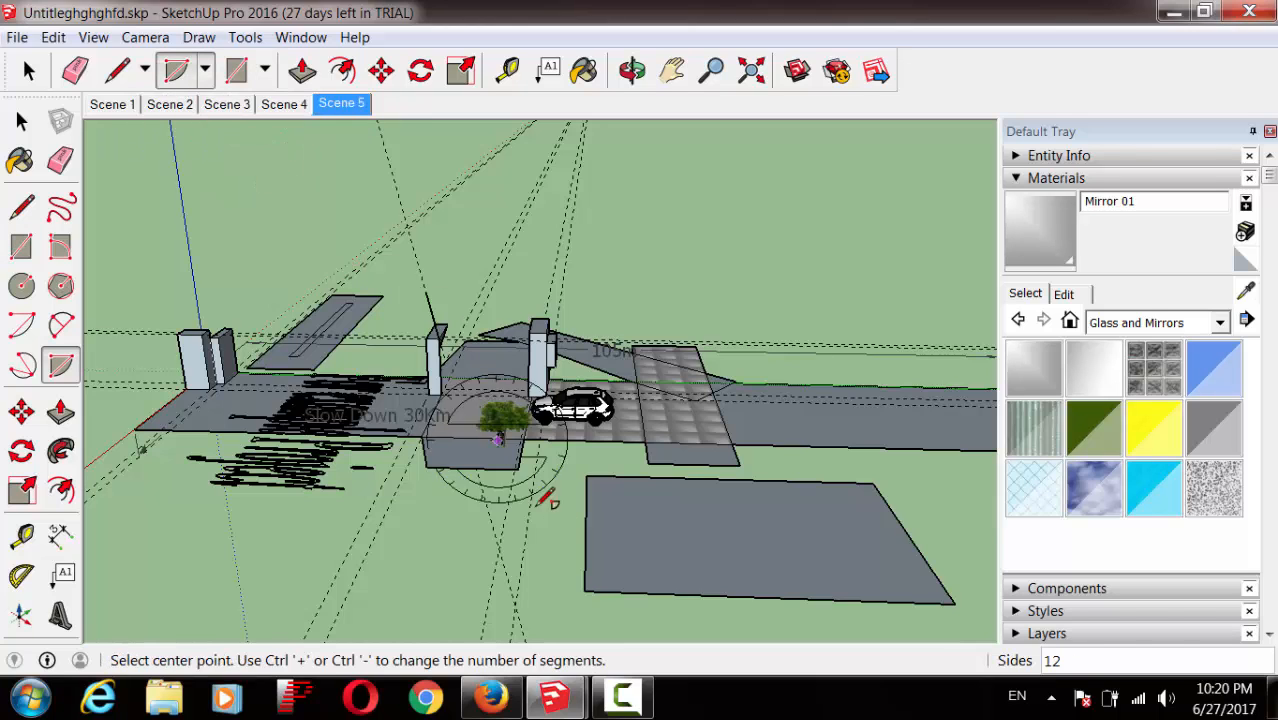
{"action": "left_click", "coordinate": [585, 547]}
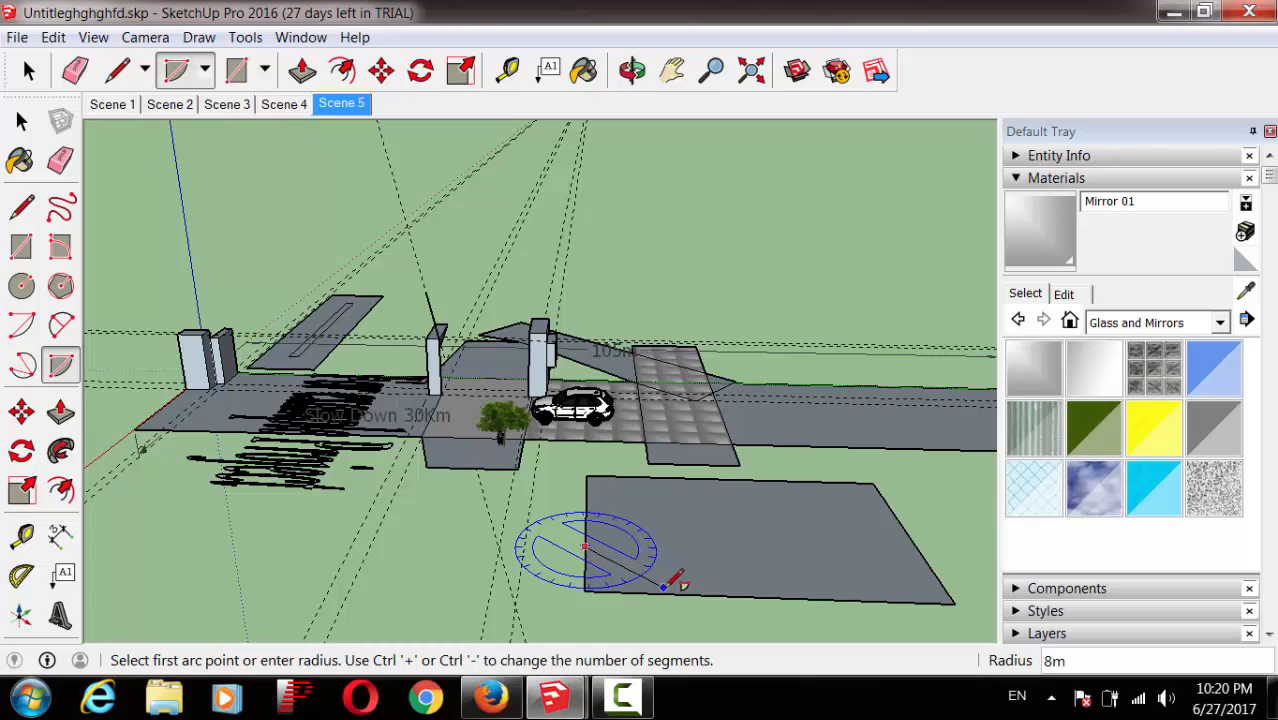
{"action": "left_click", "coordinate": [666, 593]}
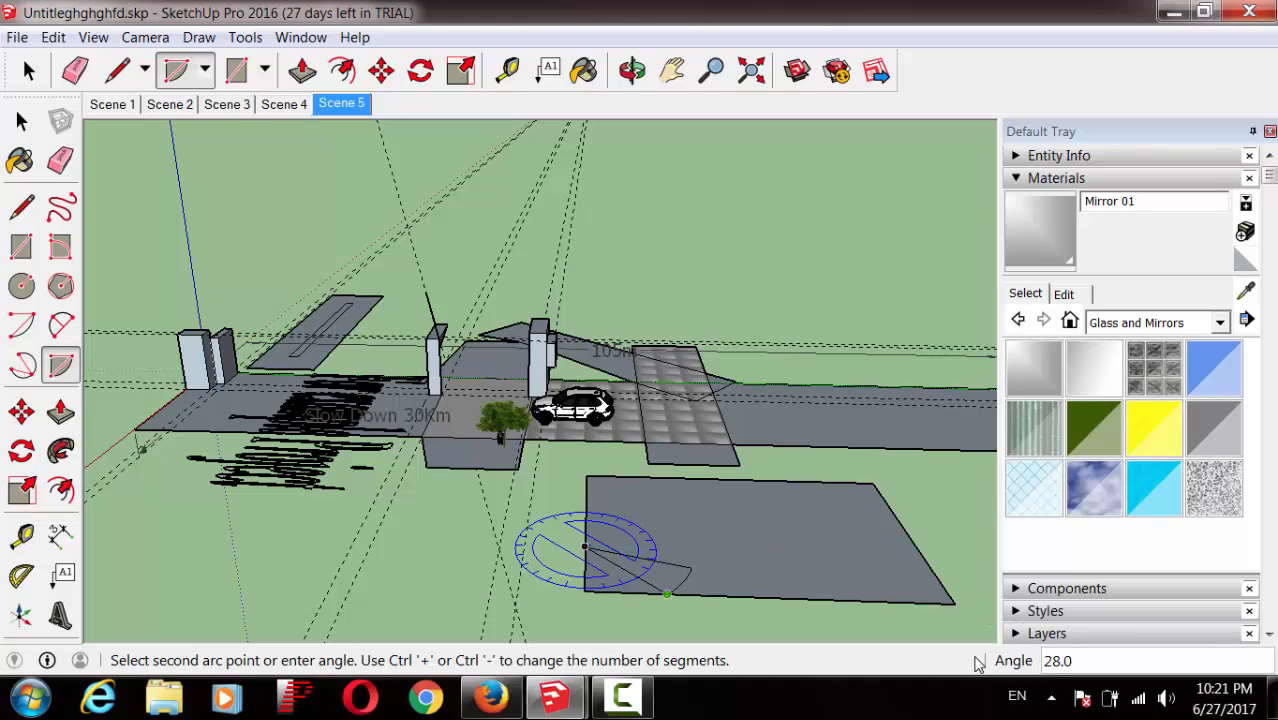
{"action": "left_click", "coordinate": [755, 545]}
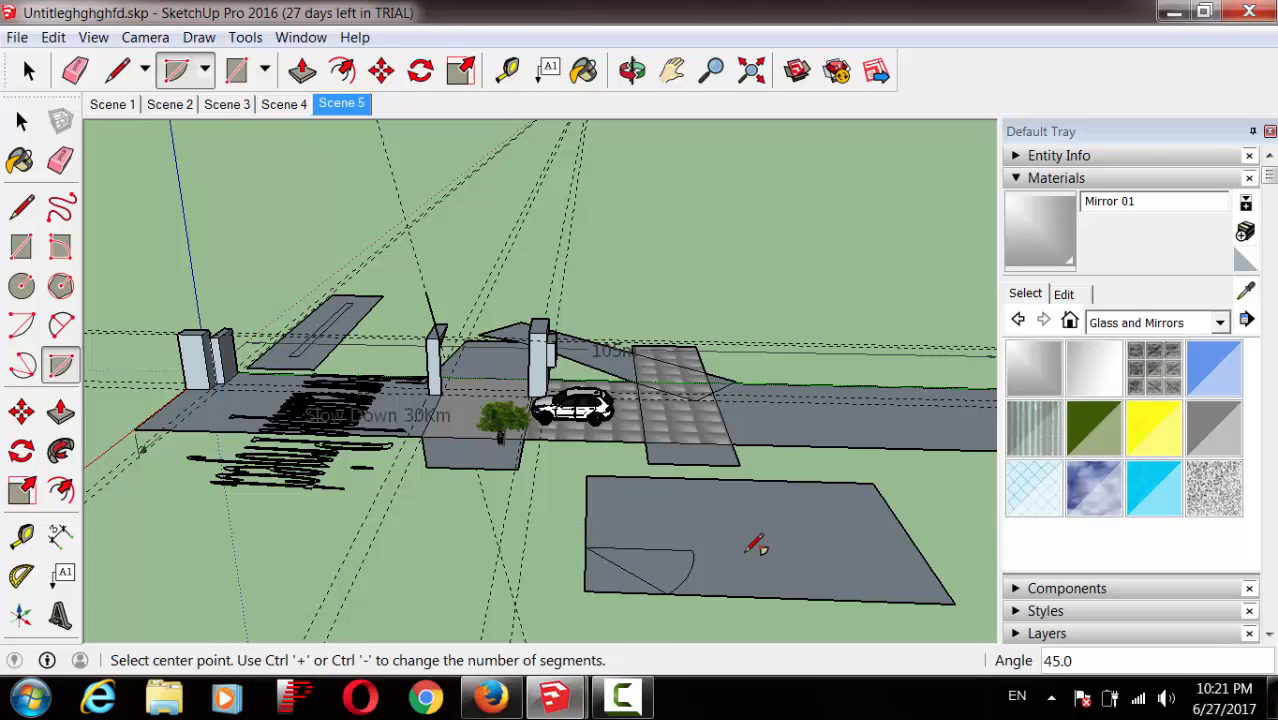
{"action": "left_click", "coordinate": [64, 412]}
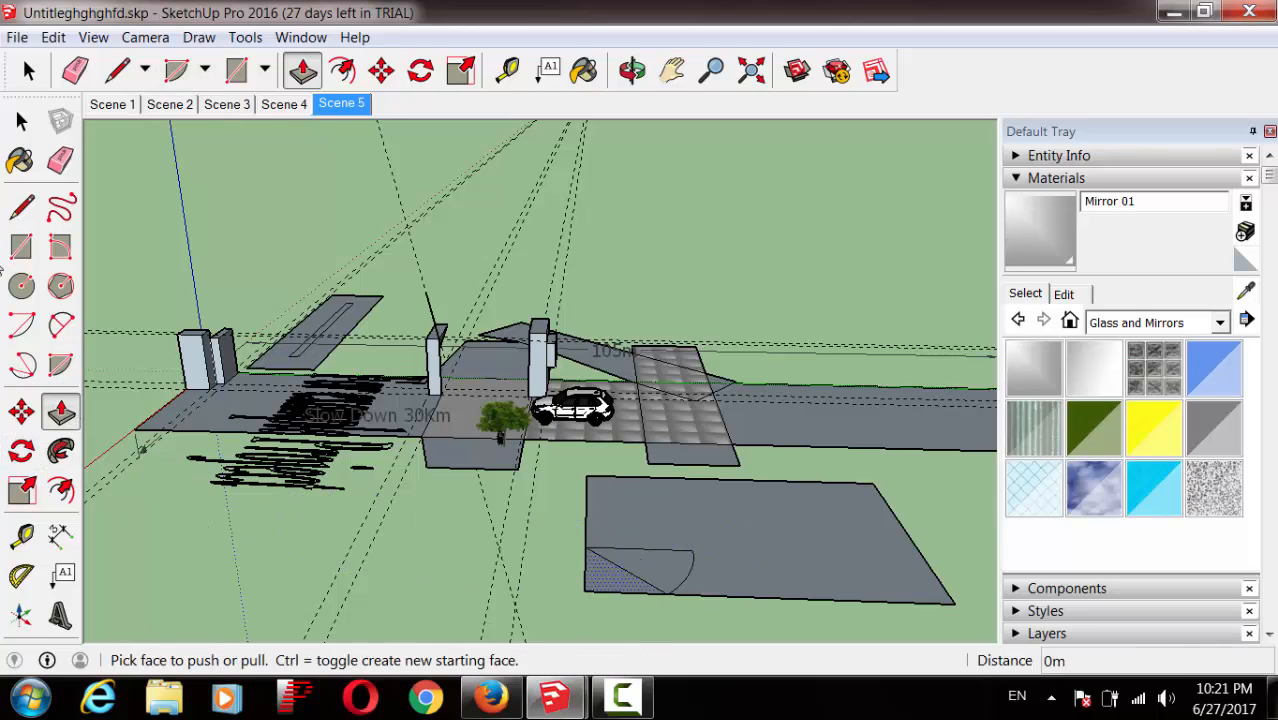
{"action": "left_click", "coordinate": [668, 562]}
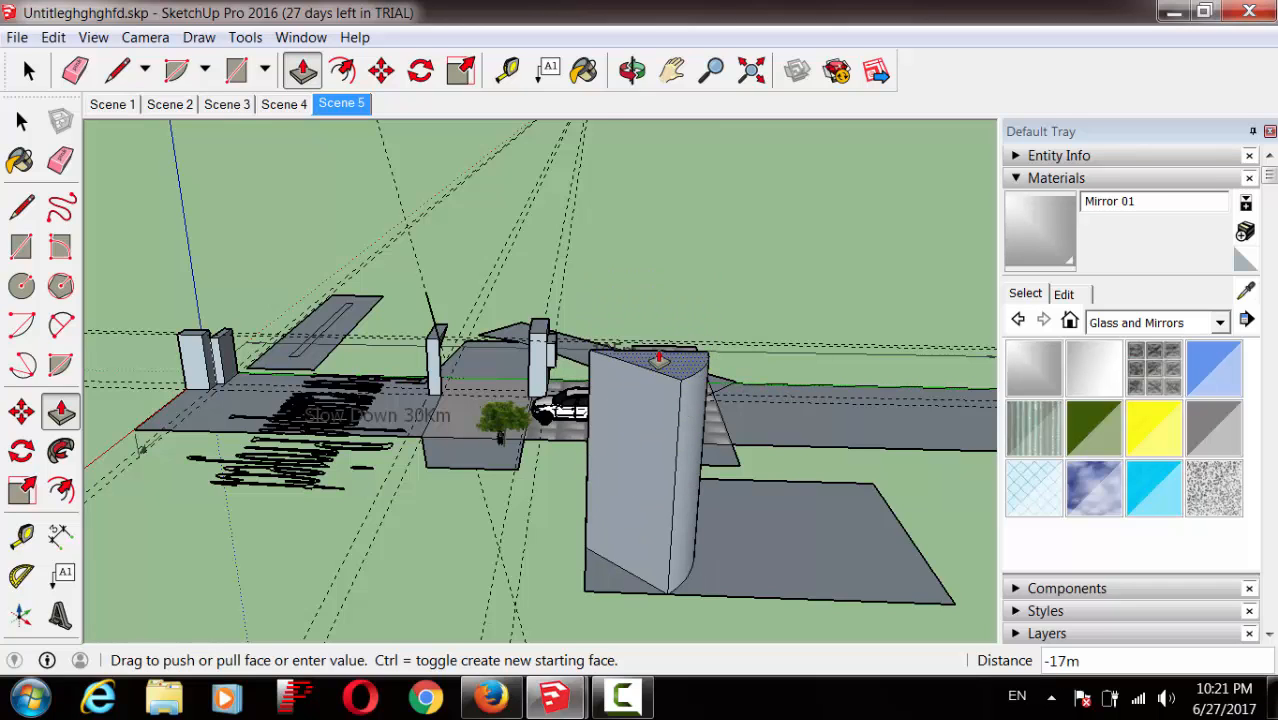
{"action": "left_click", "coordinate": [660, 357]}
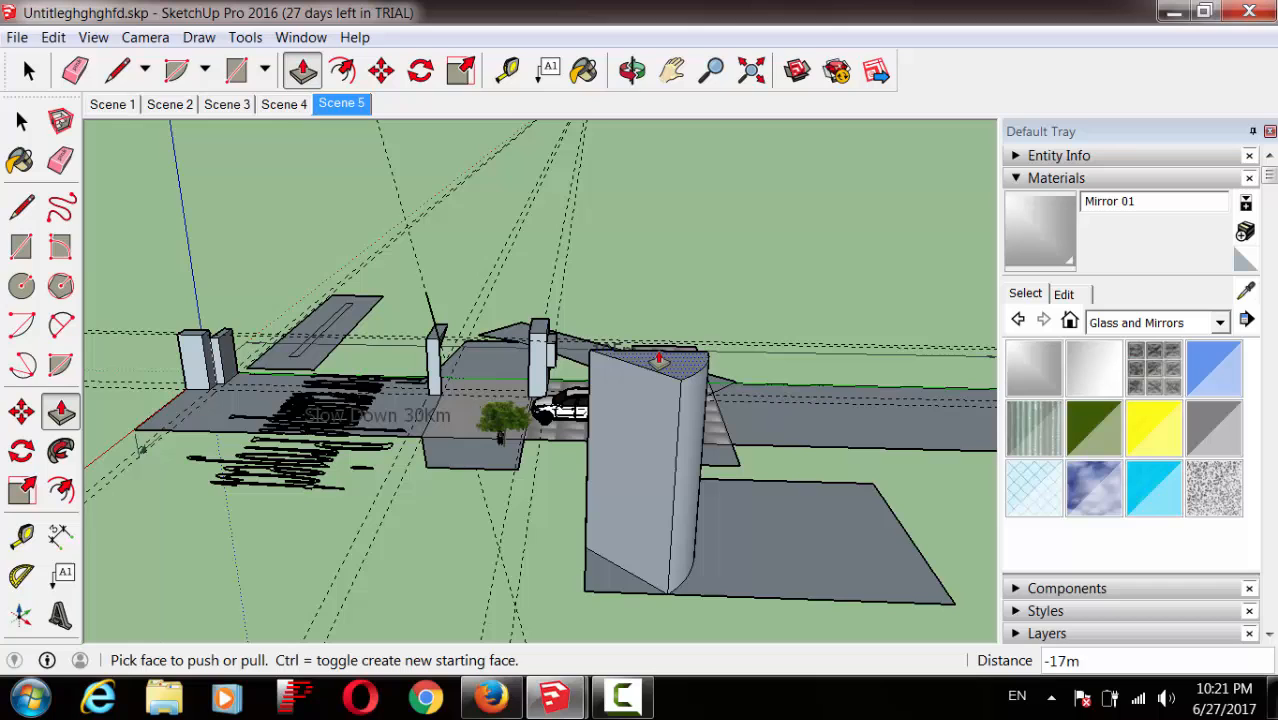
Step: Draw a 5m-radius circle on the slab's right part and begin pulling it up as a cylinder
{"action": "left_click", "coordinate": [22, 286]}
{"action": "left_click", "coordinate": [827, 522]}
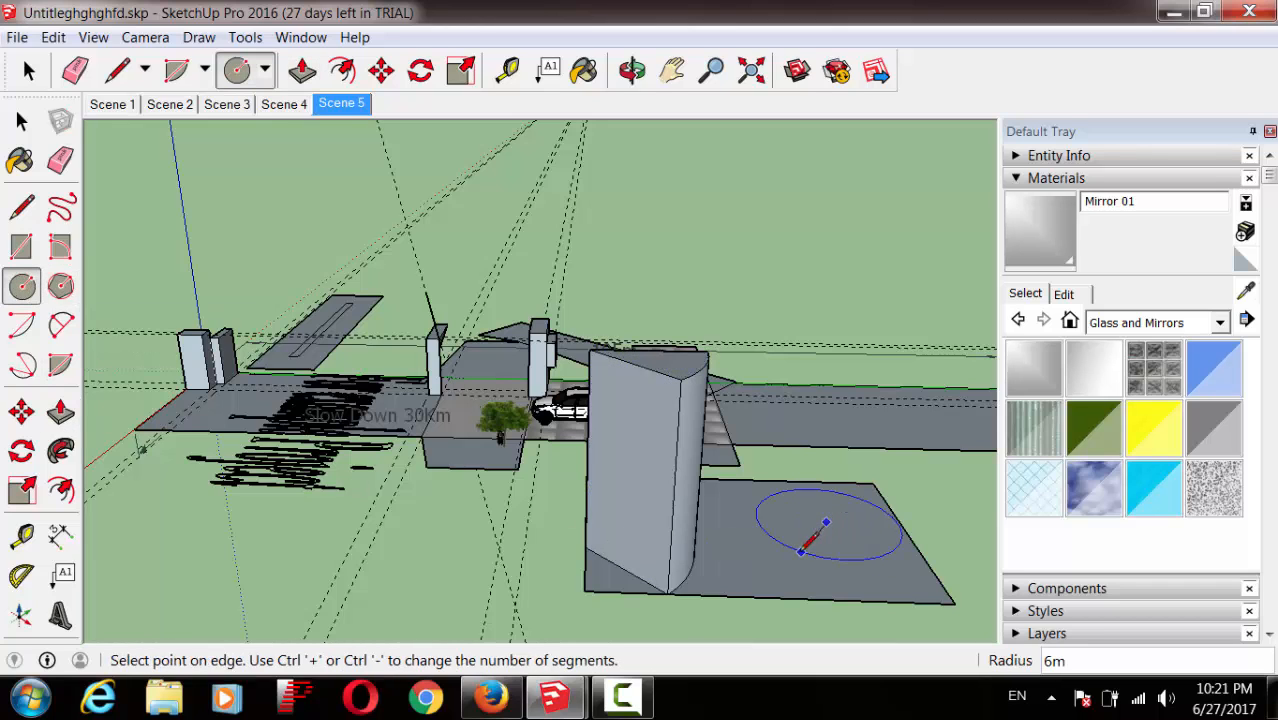
{"action": "left_click", "coordinate": [795, 538]}
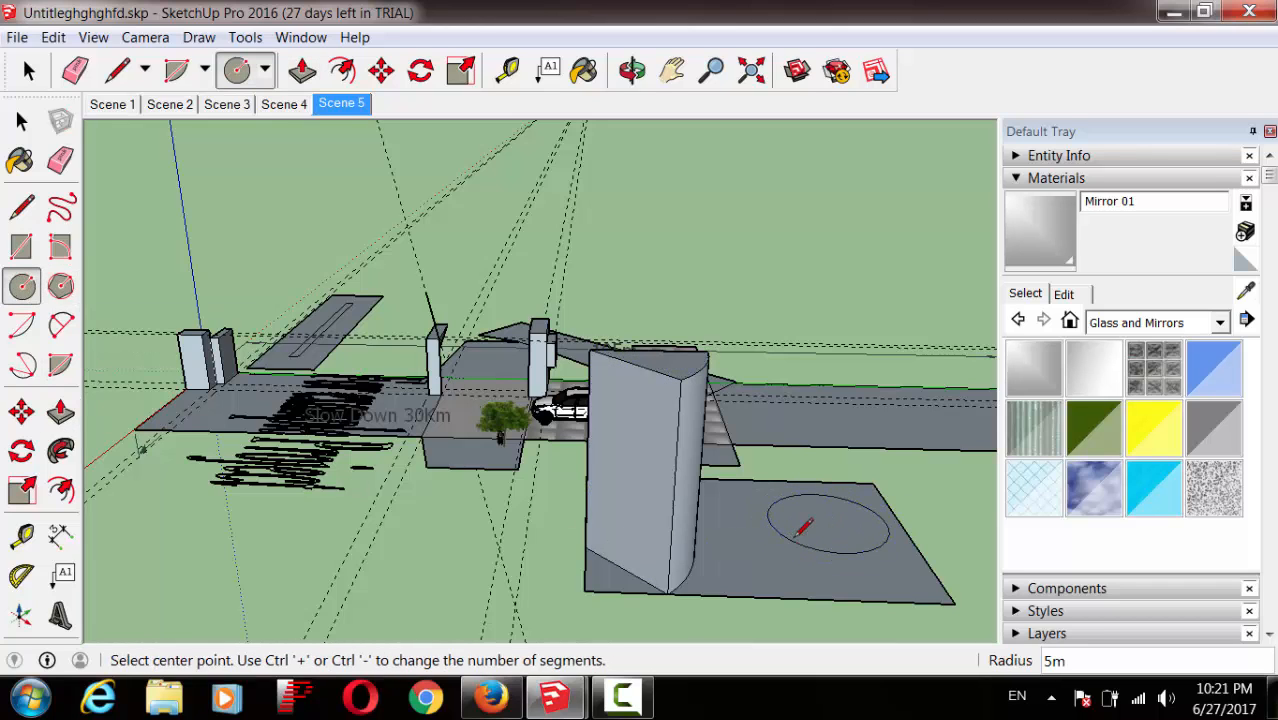
{"action": "left_click", "coordinate": [60, 411]}
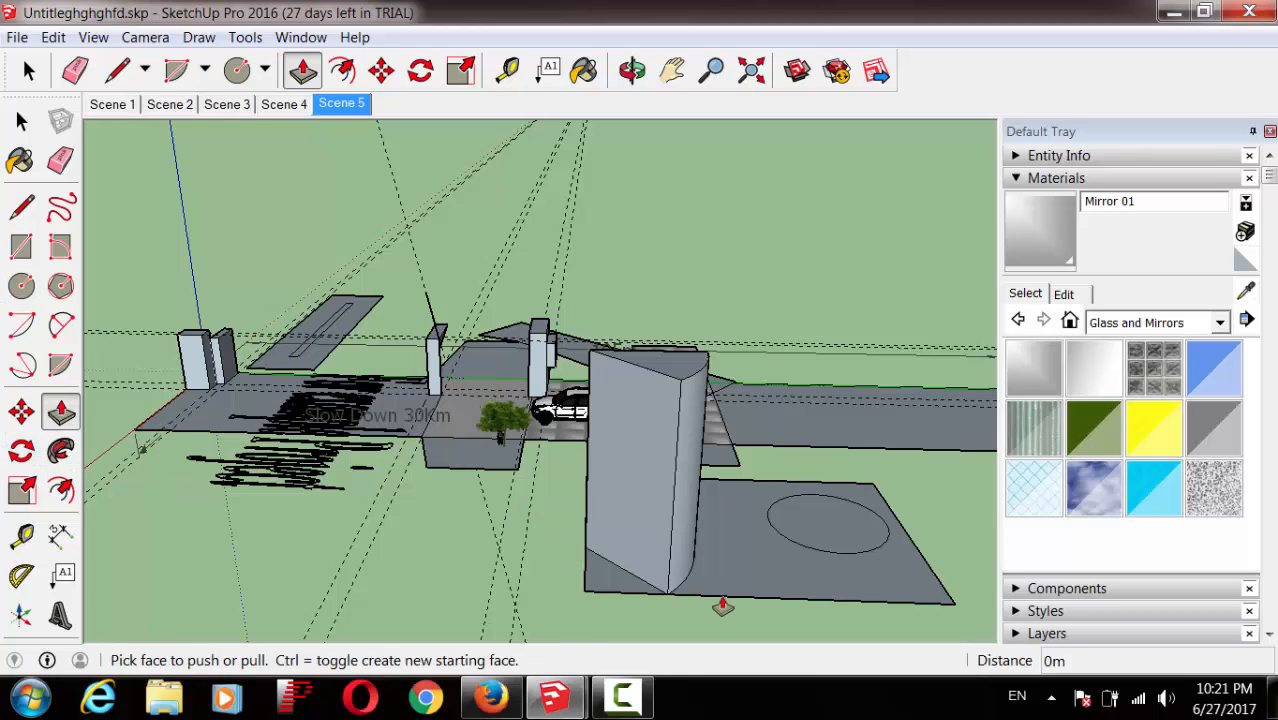
{"action": "left_click", "coordinate": [827, 522]}
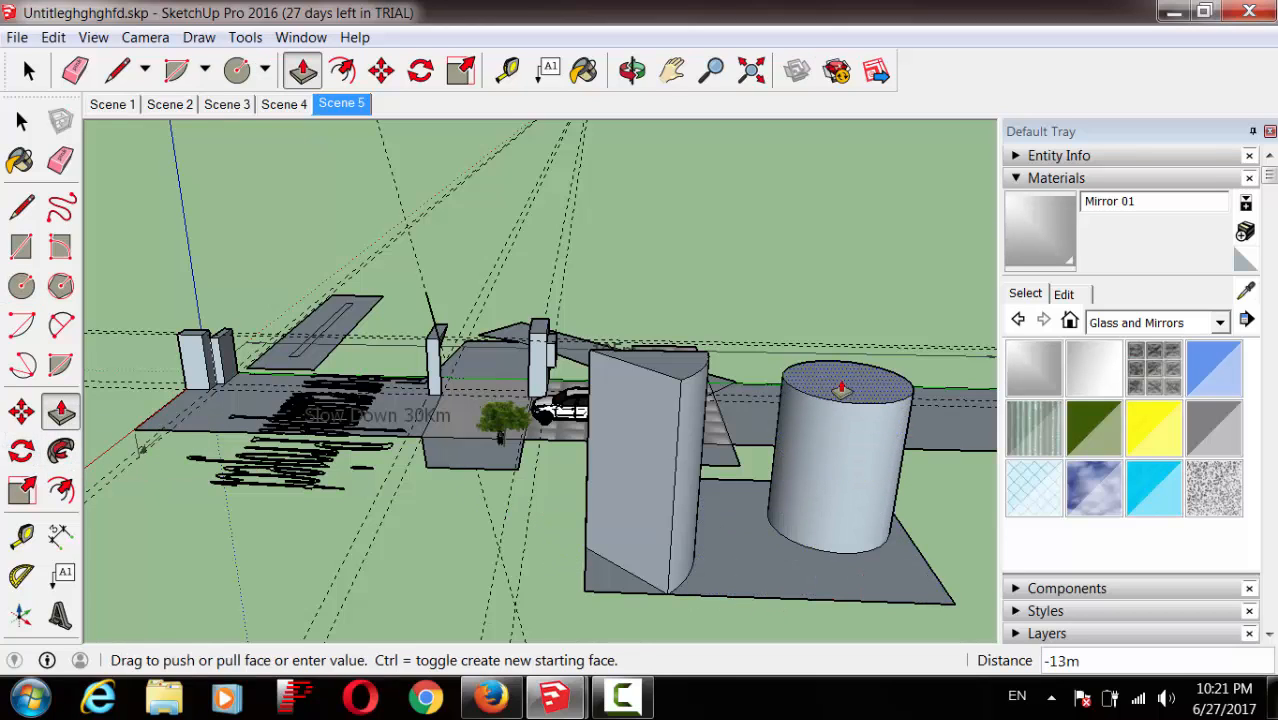
Step: Finish the cylinder at 19m, then raise an arc-rounded front-right corner face 8m into a block
{"action": "left_click", "coordinate": [856, 316]}
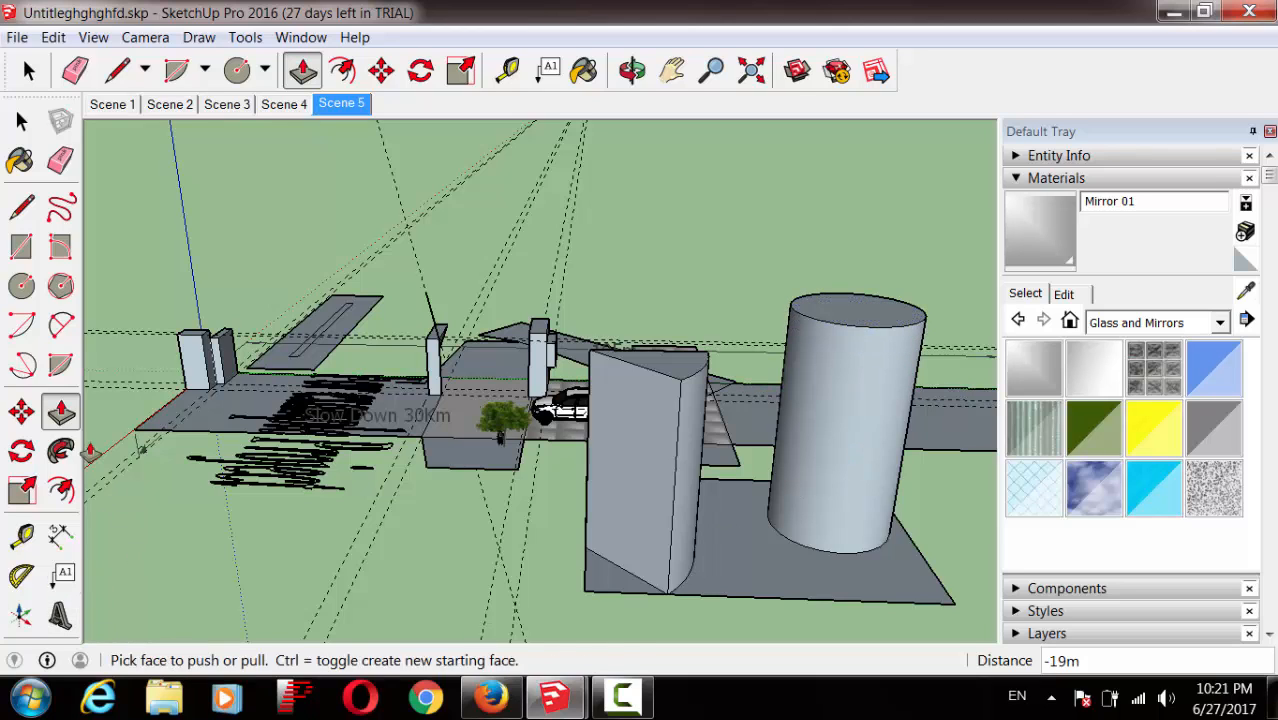
{"action": "left_click", "coordinate": [58, 333]}
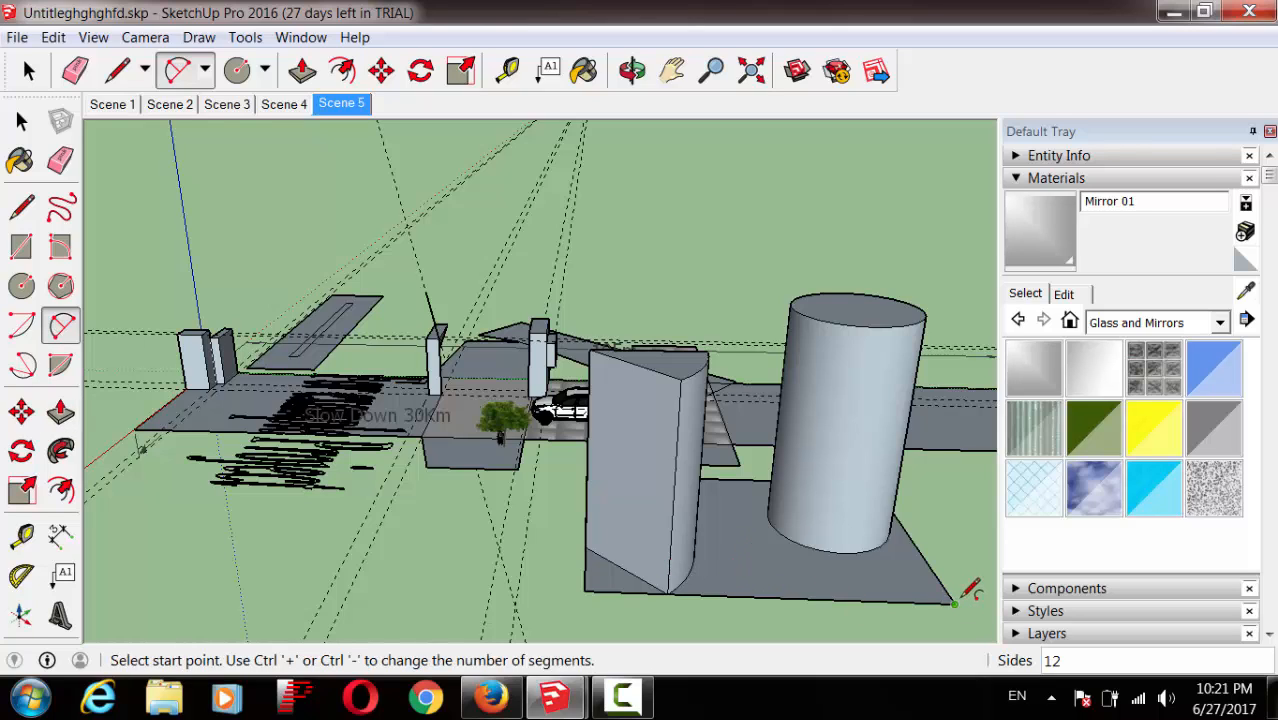
{"action": "left_click", "coordinate": [931, 570]}
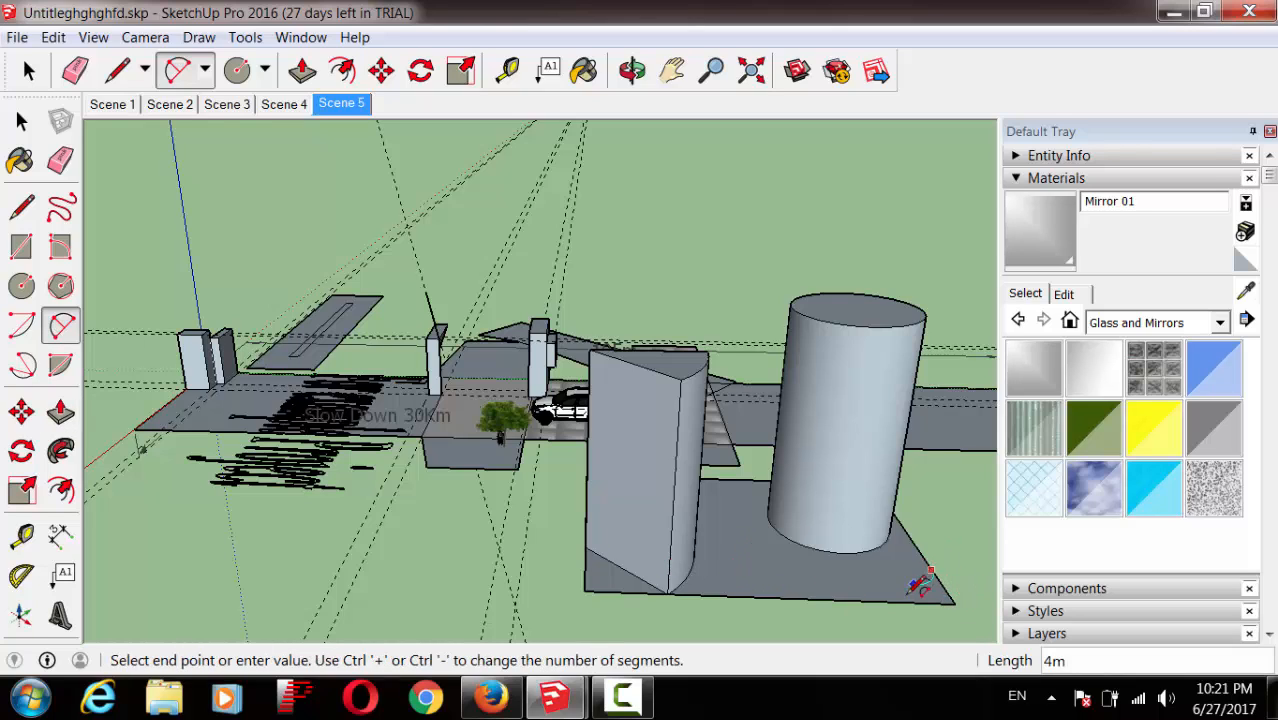
{"action": "left_click", "coordinate": [892, 599]}
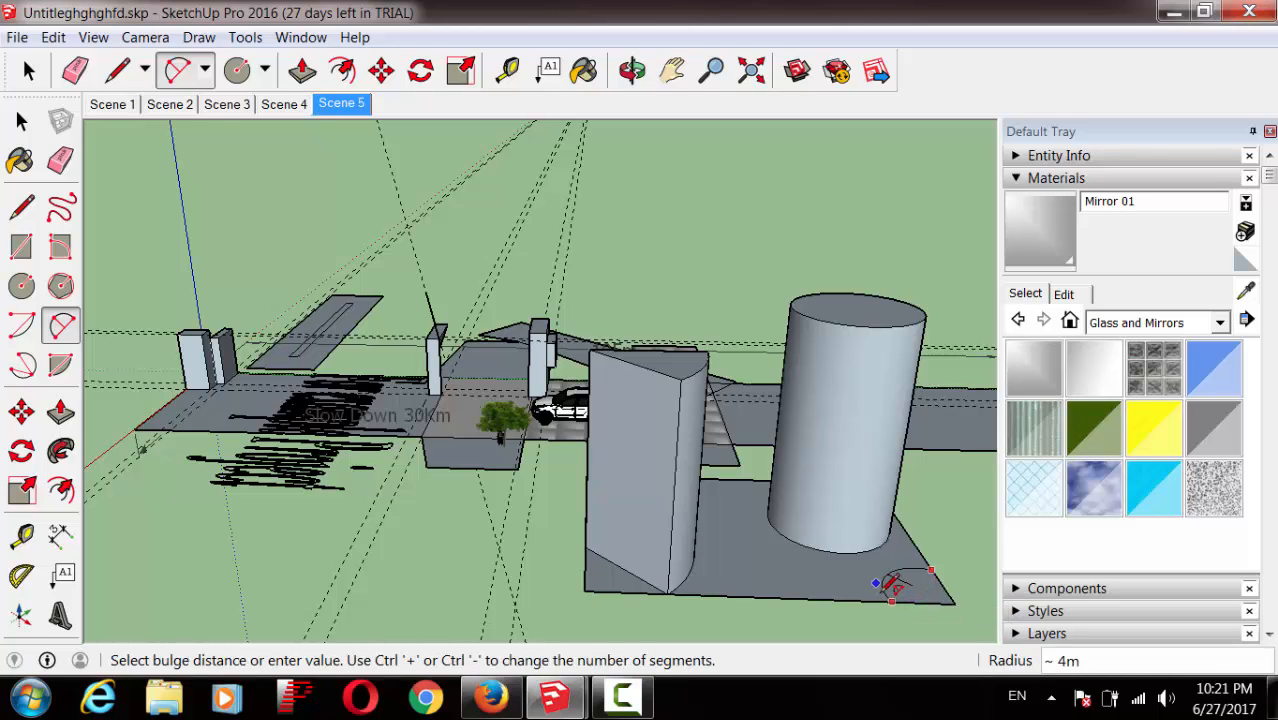
{"action": "left_click", "coordinate": [893, 587]}
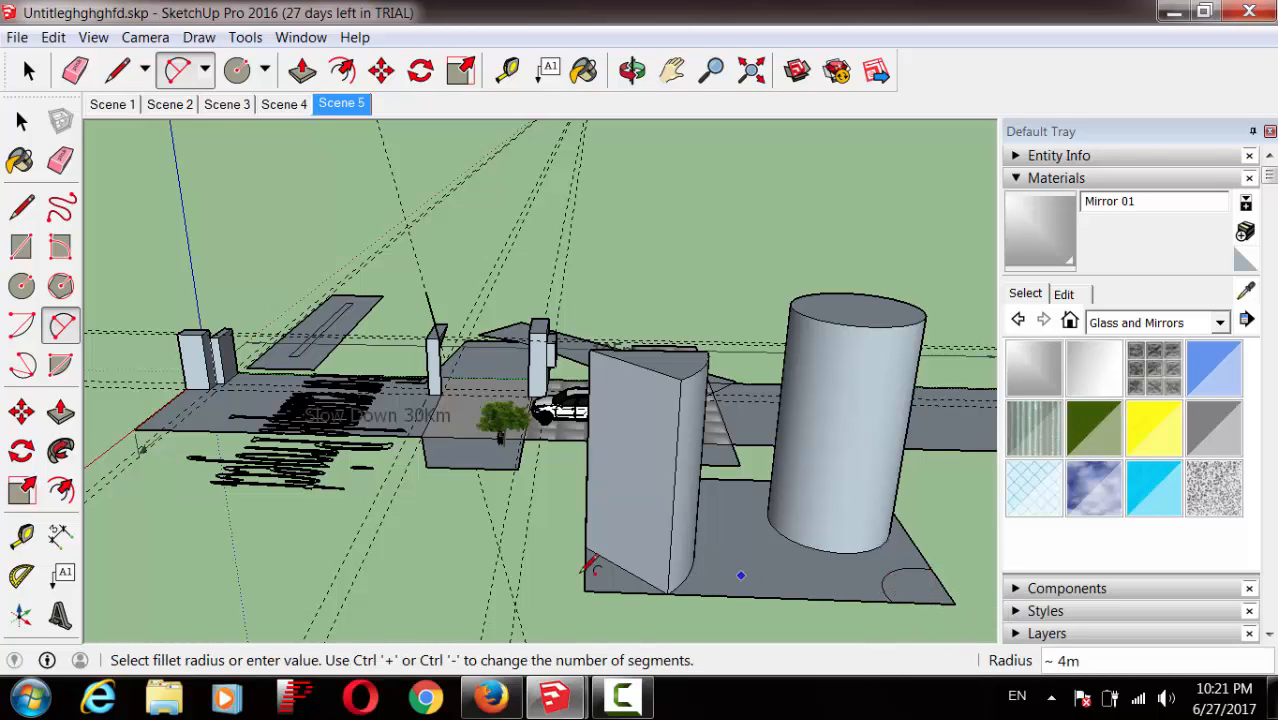
{"action": "left_click", "coordinate": [60, 410]}
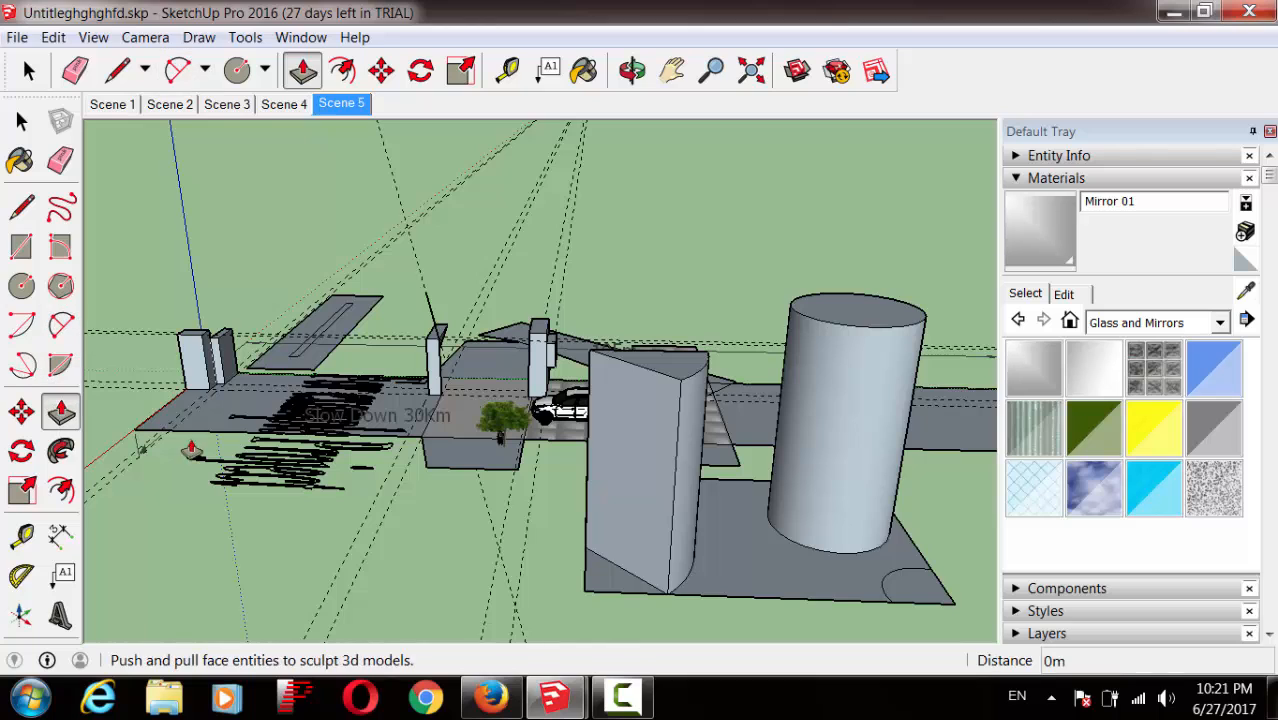
{"action": "left_click_drag", "start_coordinate": [930, 592], "coordinate": [938, 502]}
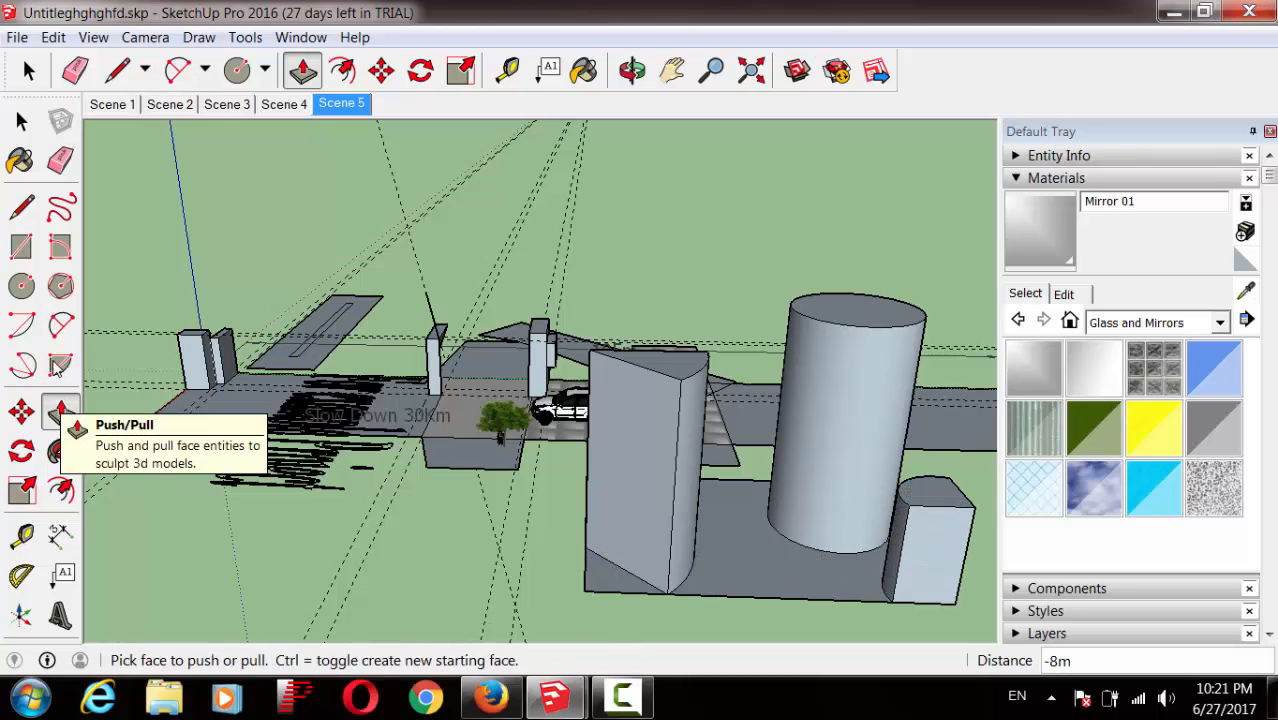
Step: Draw a 2m-radius, 60° pie on the slab in front of the cylinder
{"action": "left_click", "coordinate": [203, 70]}
{"action": "left_click", "coordinate": [205, 194]}
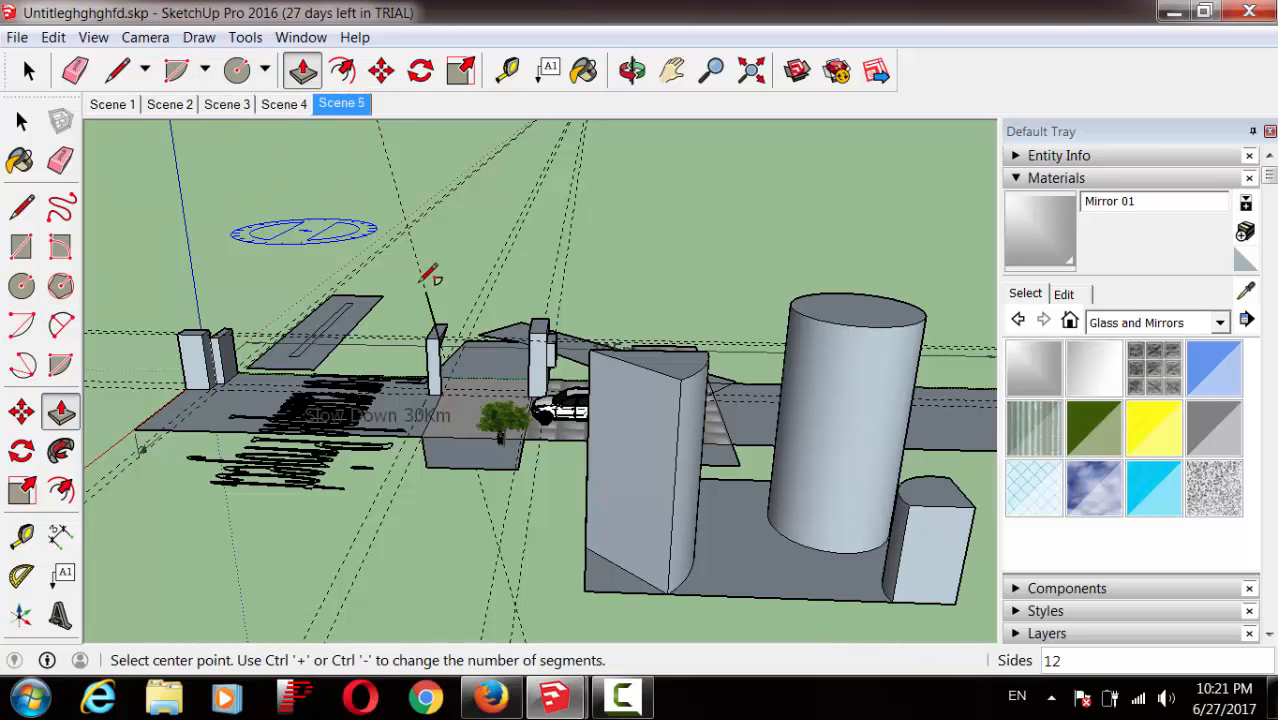
{"action": "left_click", "coordinate": [737, 563]}
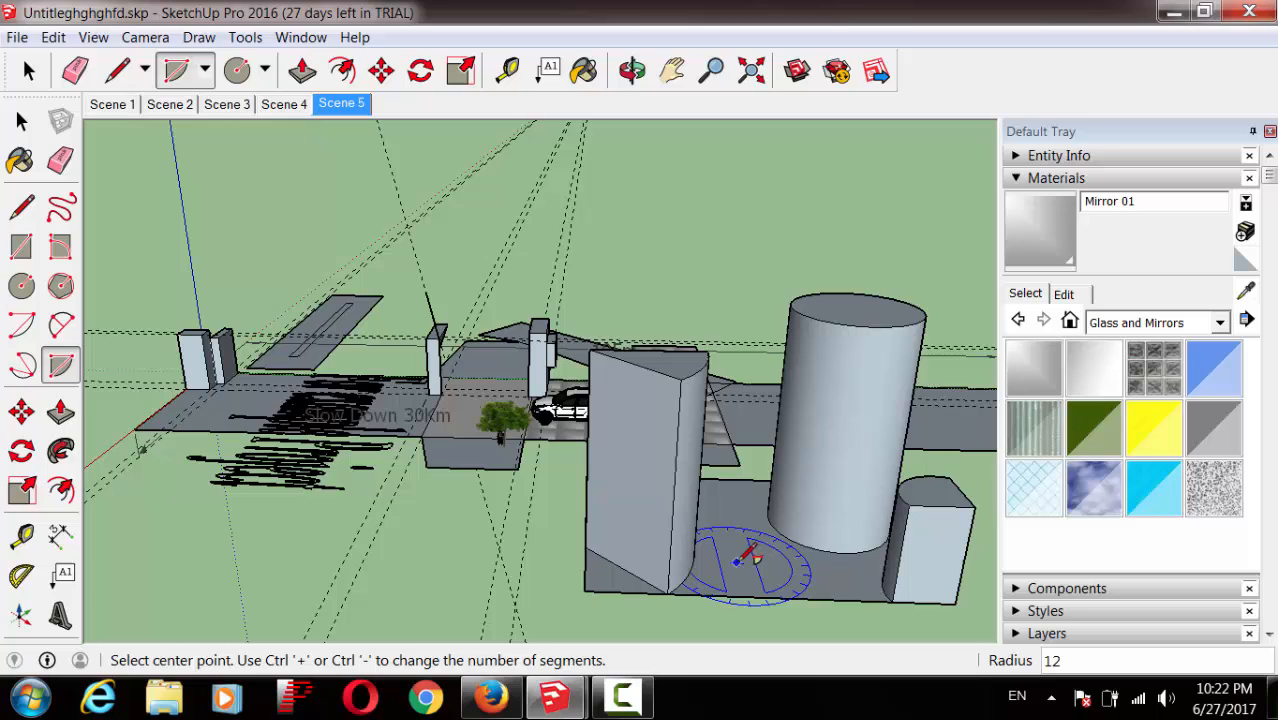
{"action": "left_click", "coordinate": [778, 597]}
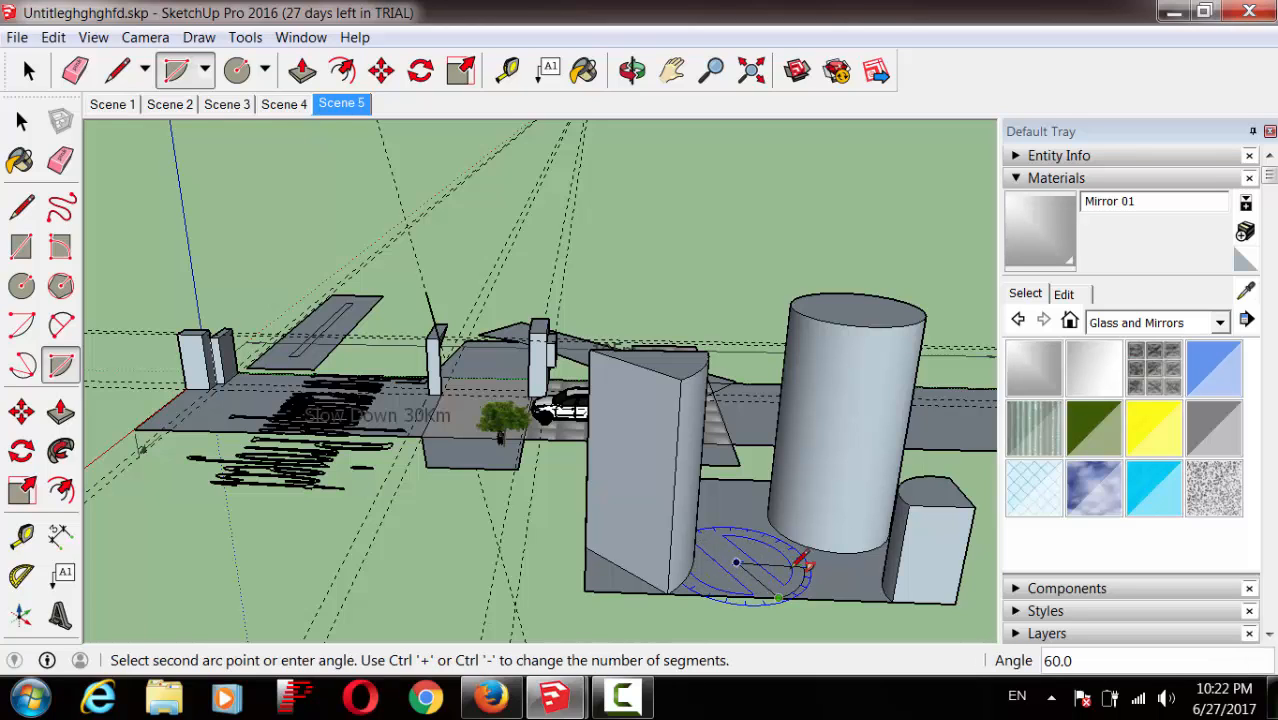
{"action": "left_click", "coordinate": [806, 566]}
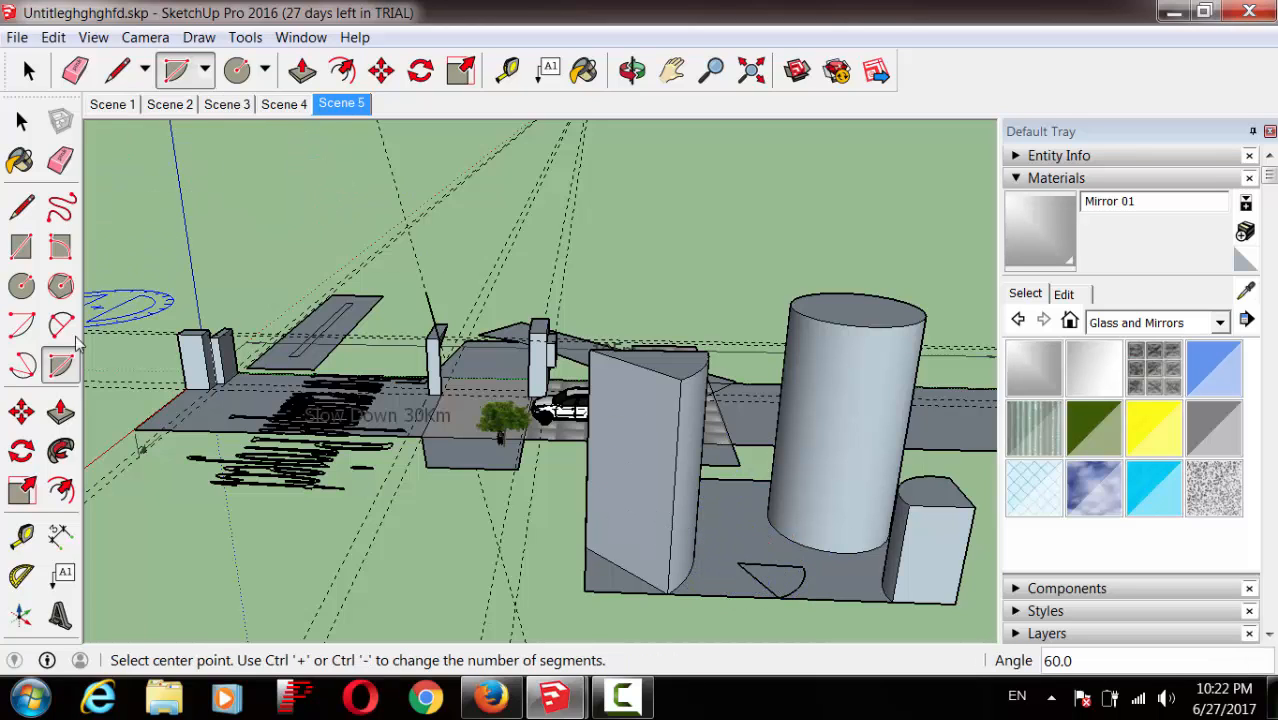
Step: Extrude the pie wedge 5m high and bring up the Untitled1.skp radio station model
{"action": "left_click", "coordinate": [60, 410]}
{"action": "left_click", "coordinate": [781, 588]}
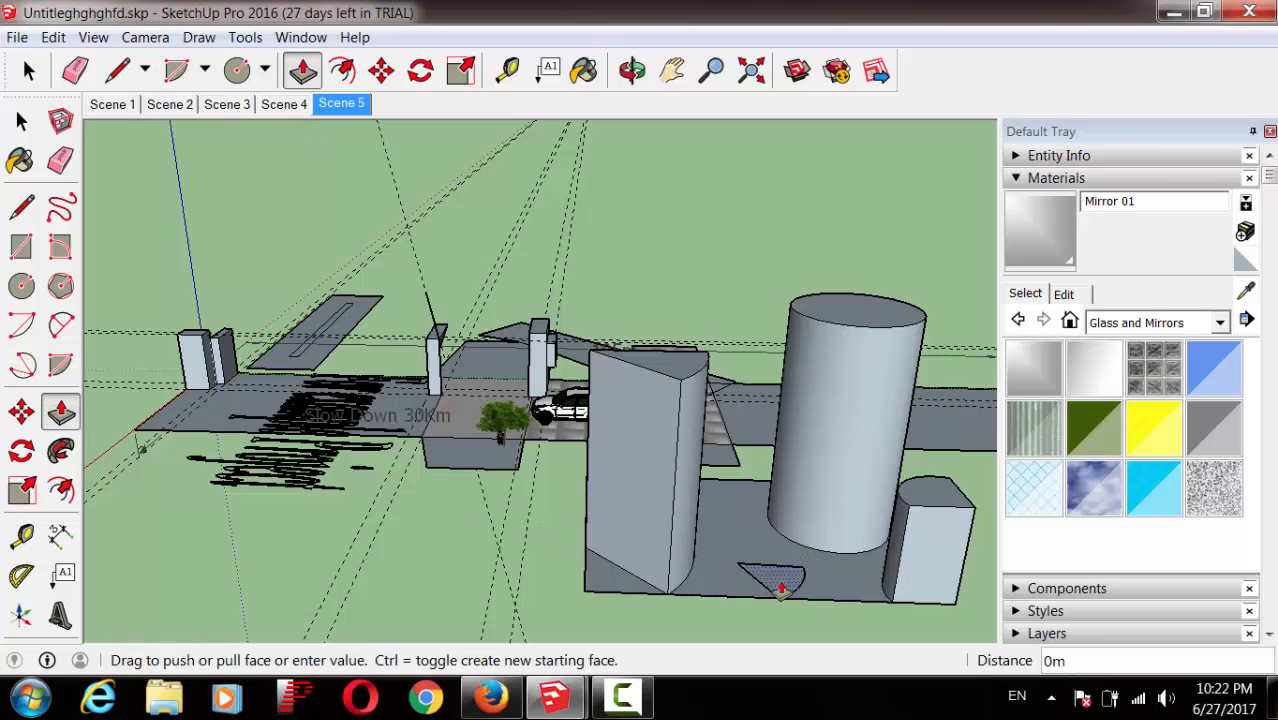
{"action": "left_click", "coordinate": [775, 535]}
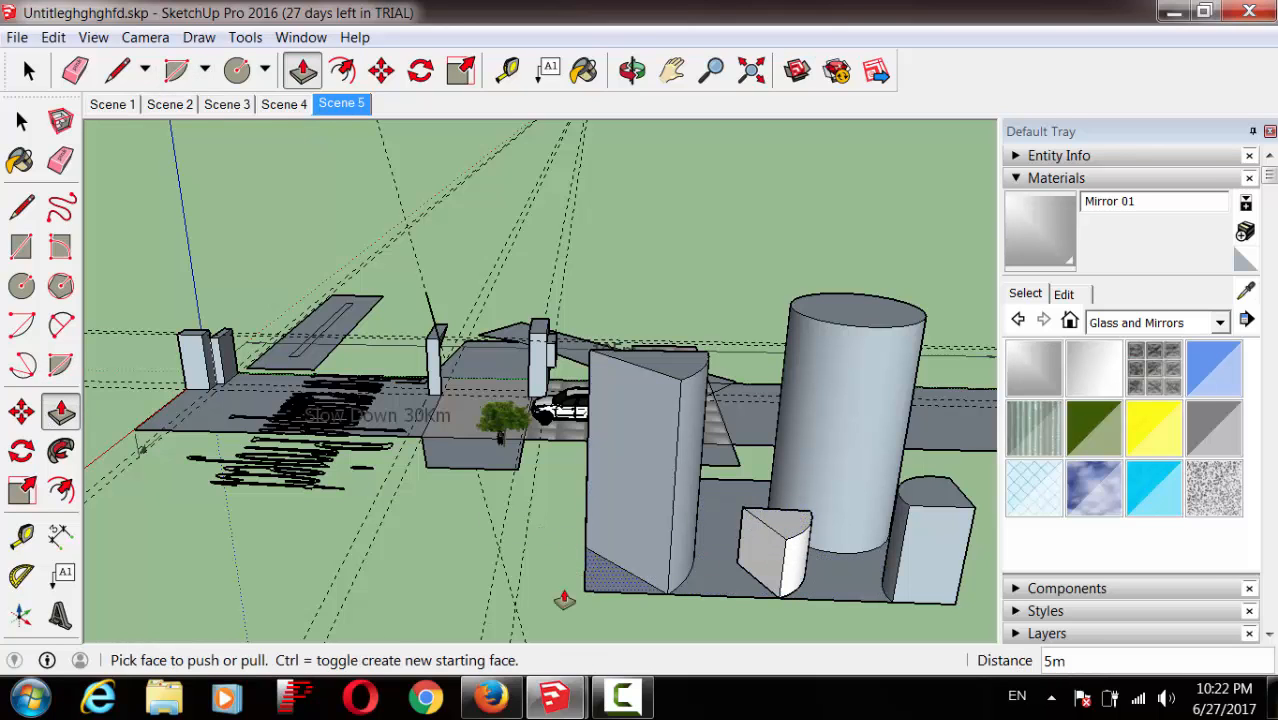
{"action": "mouse_move", "coordinate": [565, 688]}
{"action": "left_click", "coordinate": [437, 580]}
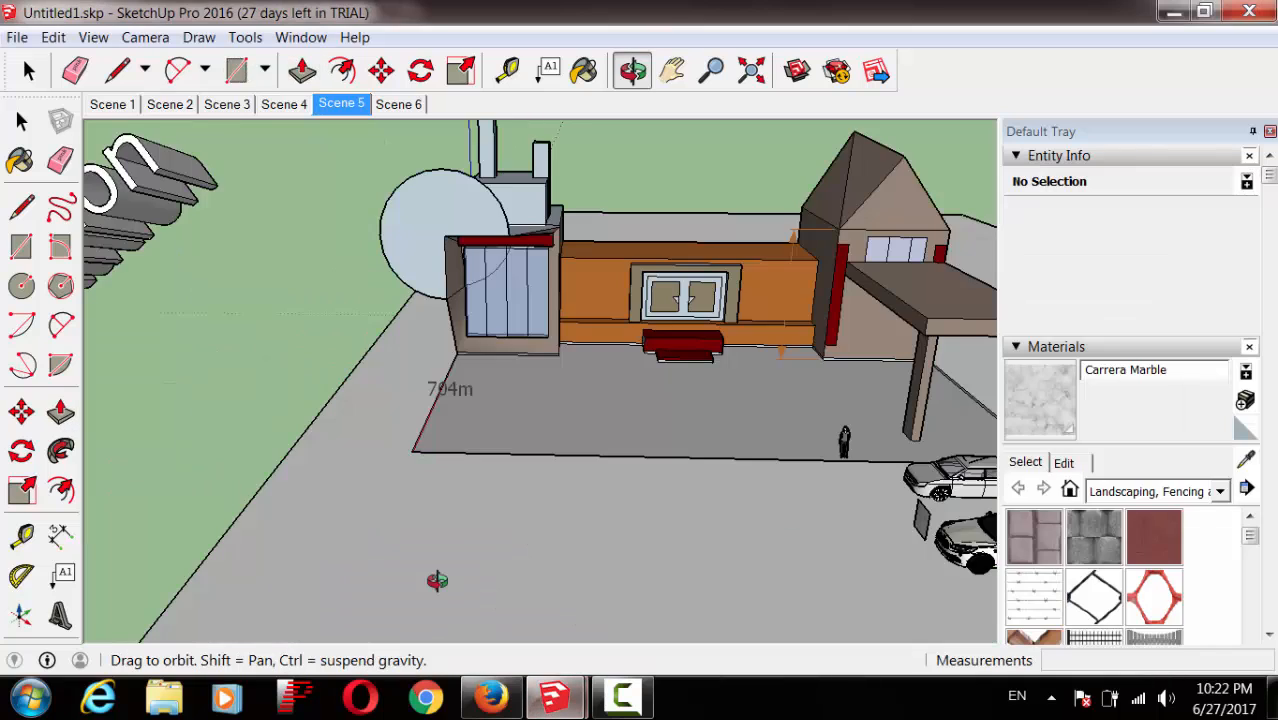
Step: Frame the radio station scene and draw a small rectangle at the ground's back corner
{"action": "left_click", "coordinate": [671, 70]}
{"action": "left_click_drag", "start_coordinate": [696, 494], "coordinate": [697, 568]}
{"action": "left_click_drag", "start_coordinate": [686, 459], "coordinate": [752, 631]}
{"action": "left_click", "coordinate": [711, 71]}
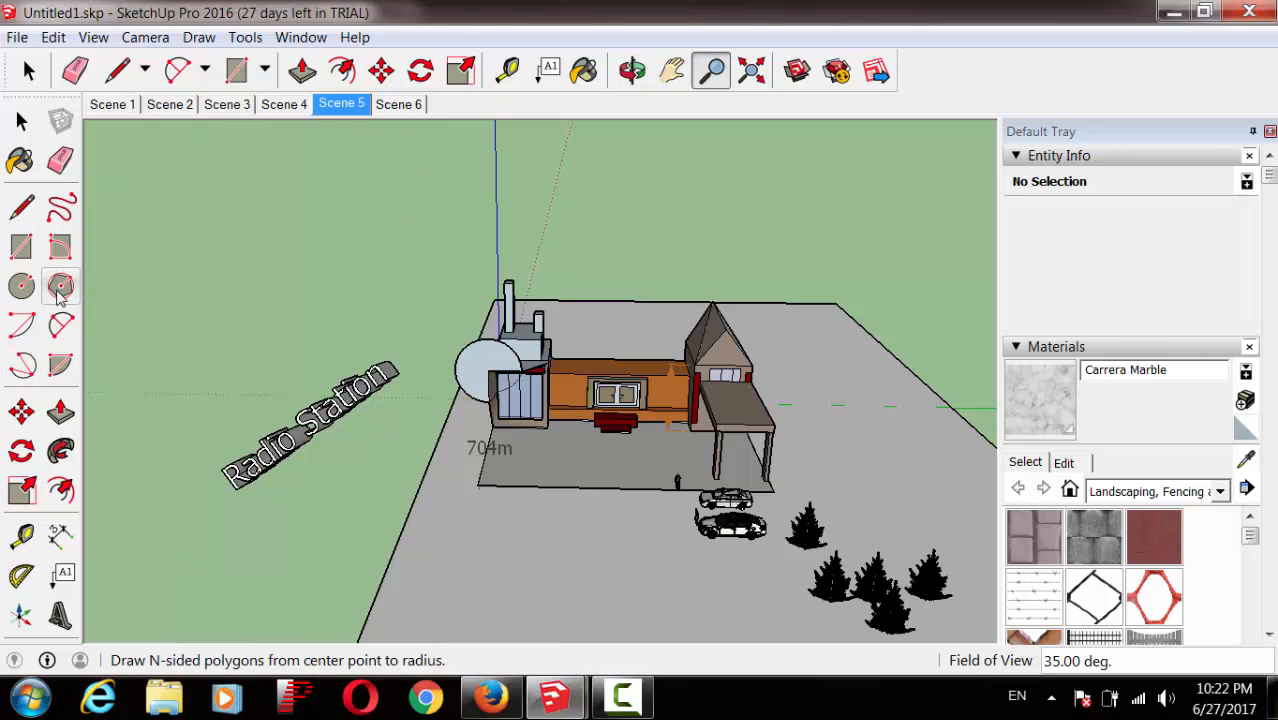
{"action": "left_click", "coordinate": [21, 247]}
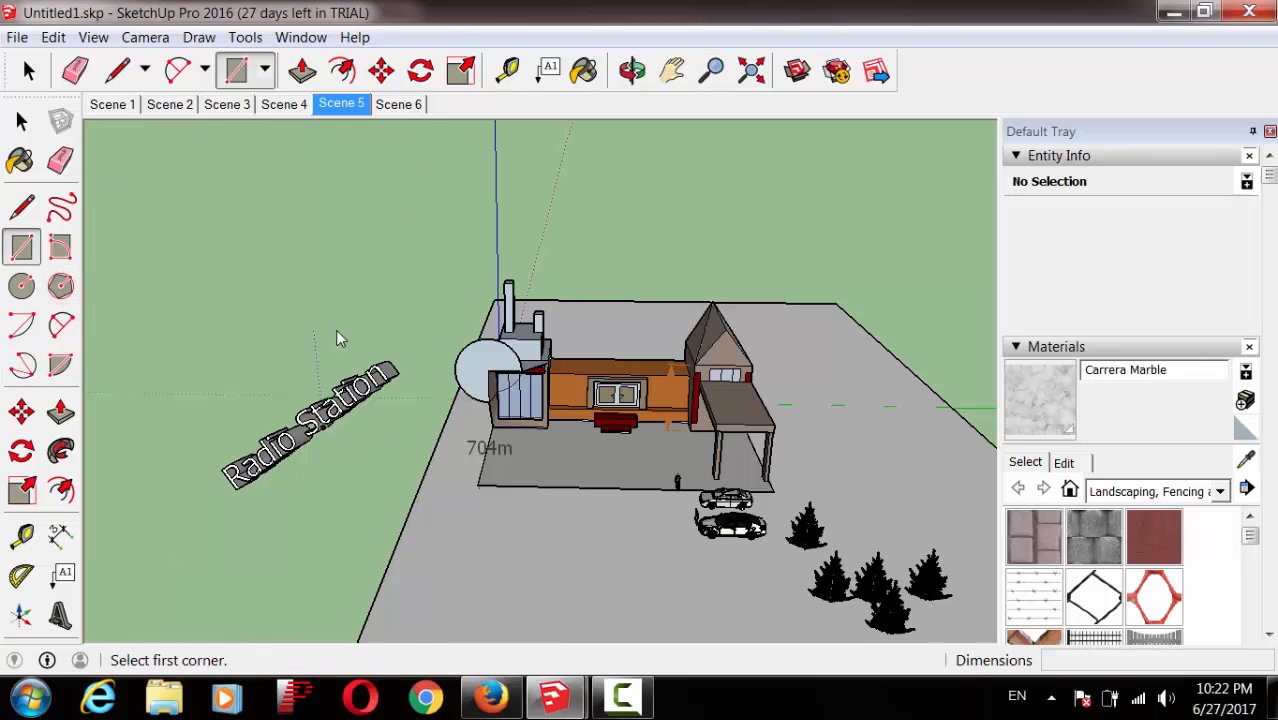
{"action": "left_click", "coordinate": [836, 304]}
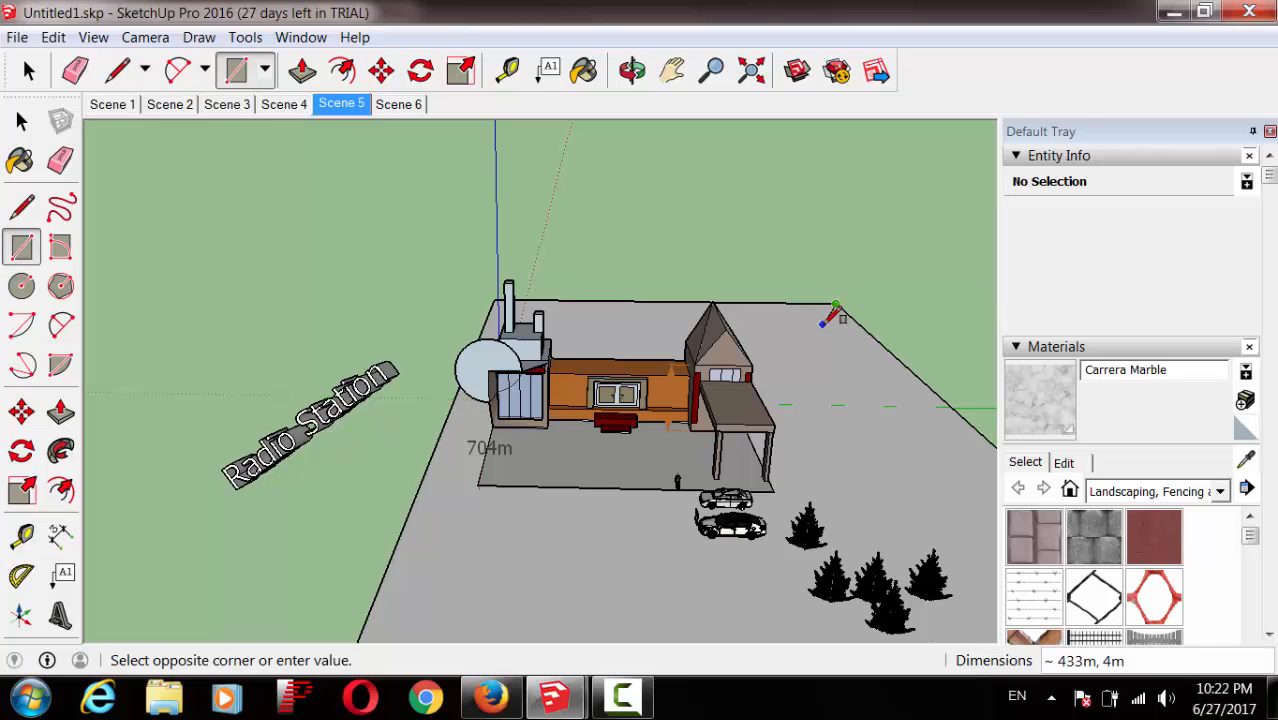
{"action": "left_click", "coordinate": [818, 316]}
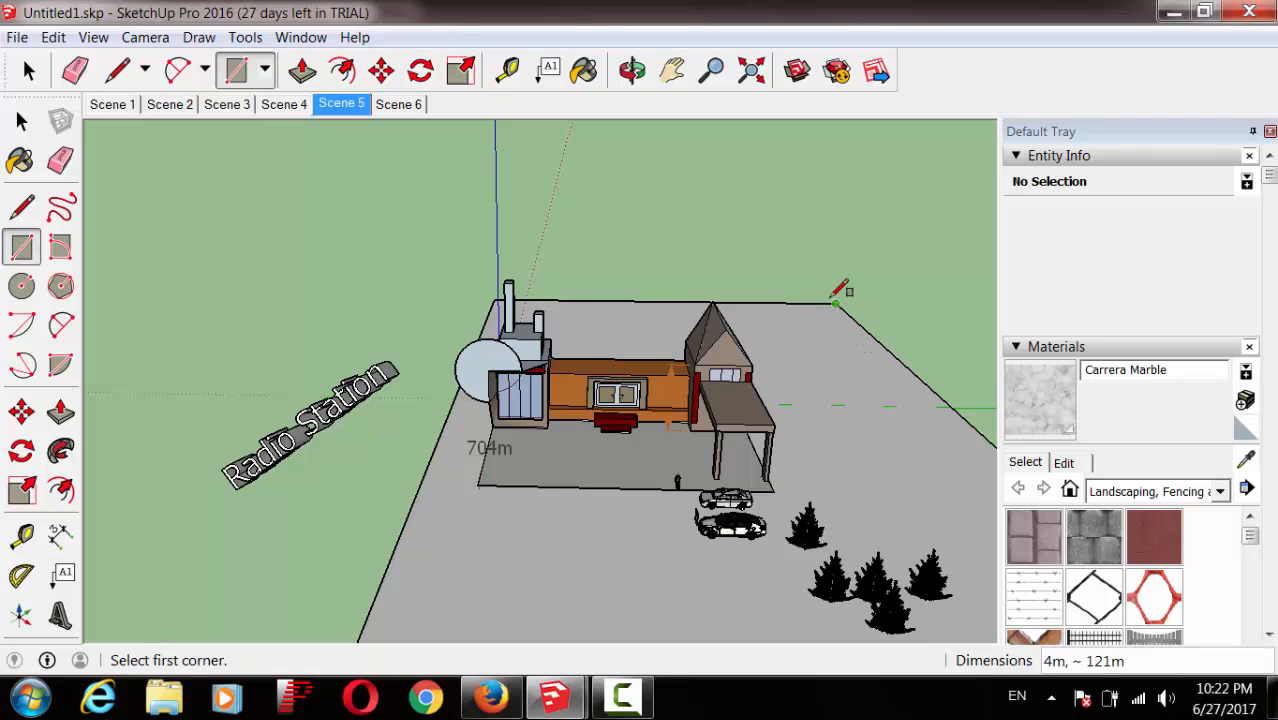
Step: Measure a short distance from the ground's back corner and draw a line near the back edge
{"action": "left_click", "coordinate": [21, 536]}
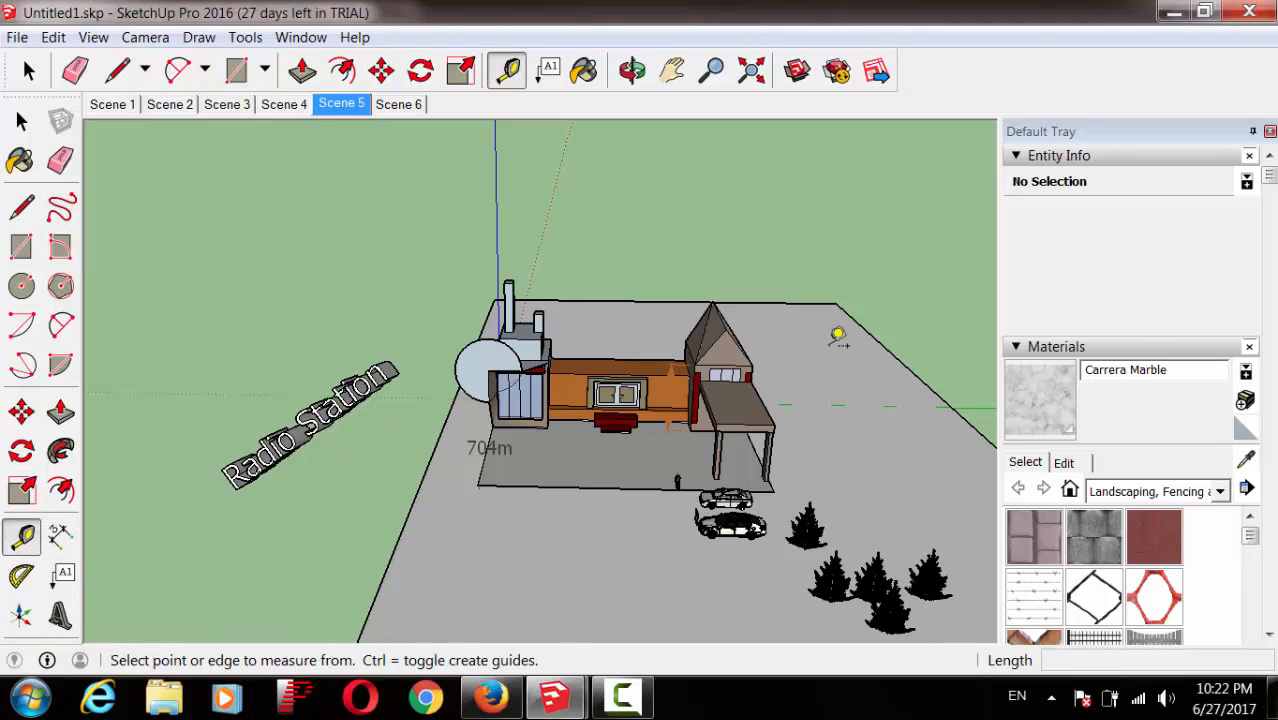
{"action": "left_click", "coordinate": [829, 297]}
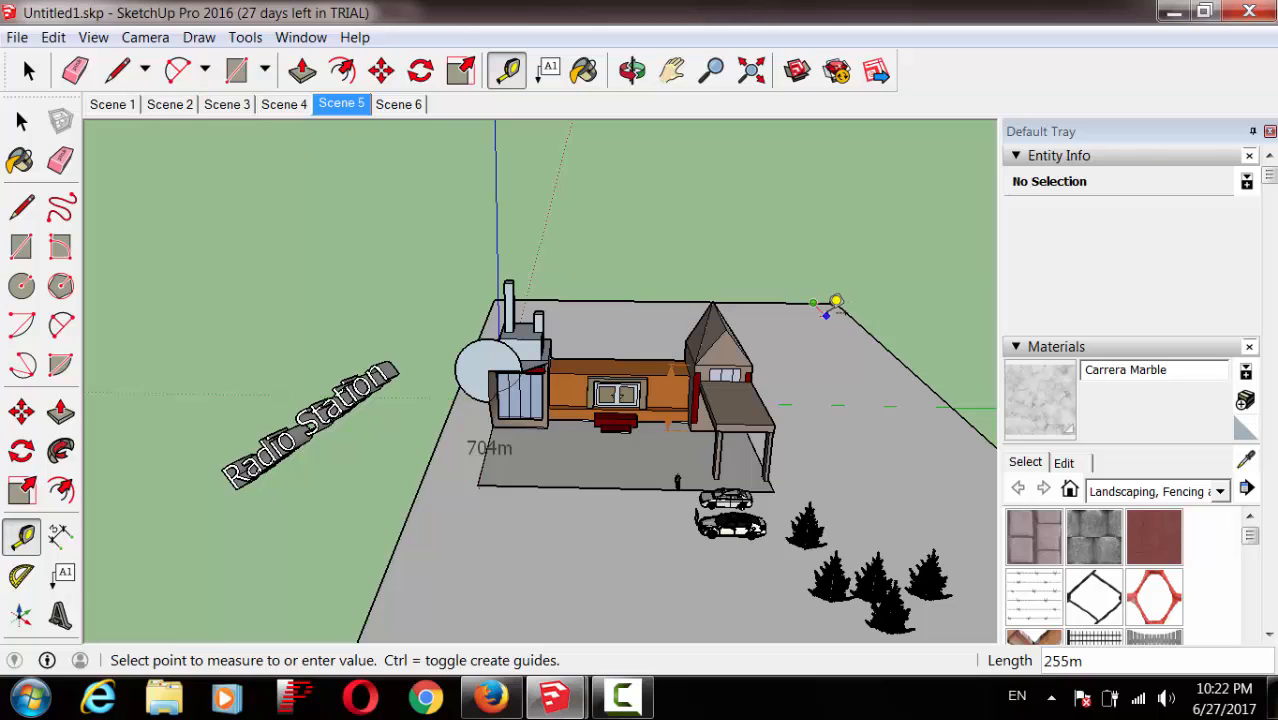
{"action": "left_click", "coordinate": [833, 302]}
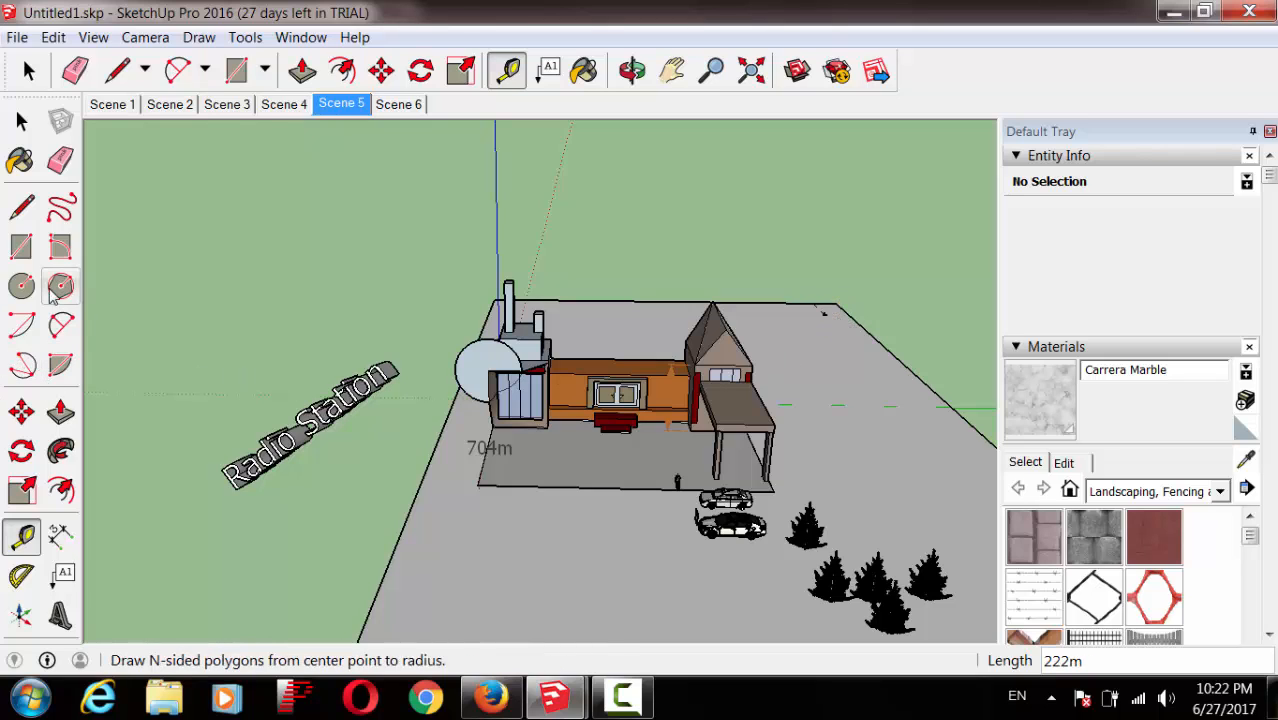
{"action": "left_click", "coordinate": [21, 207]}
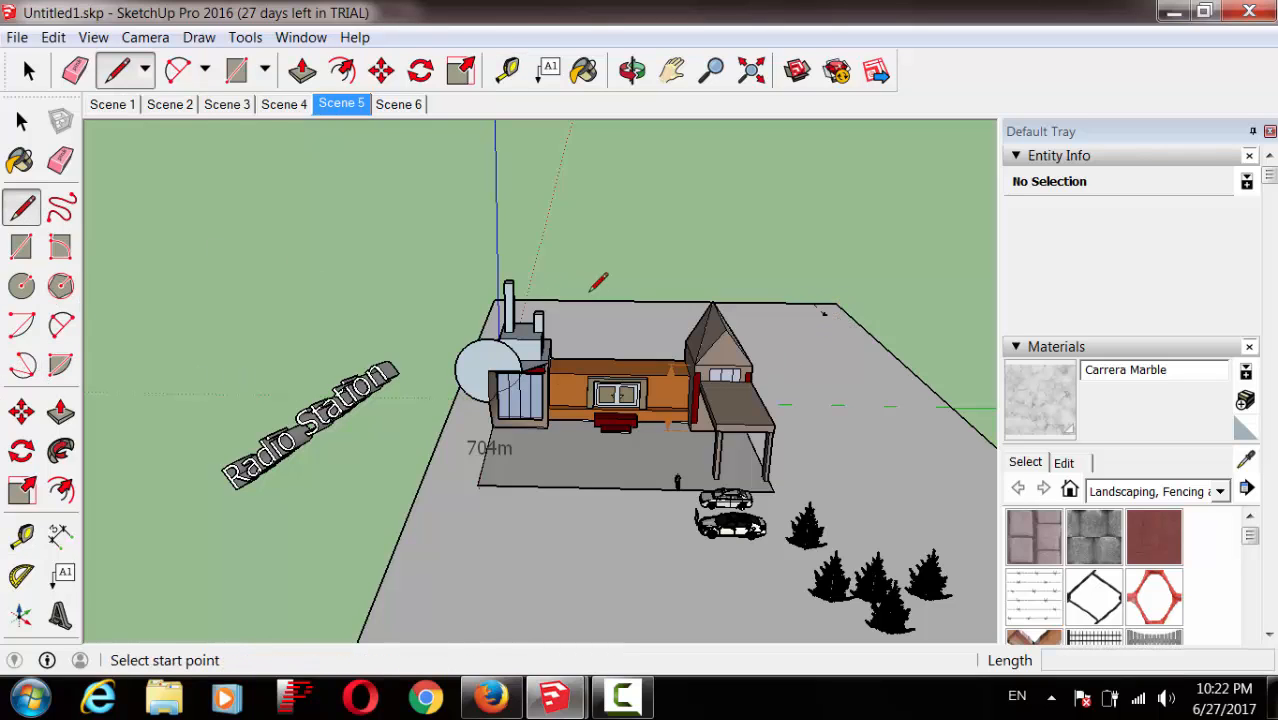
{"action": "left_click", "coordinate": [824, 313]}
{"action": "left_click", "coordinate": [810, 315]}
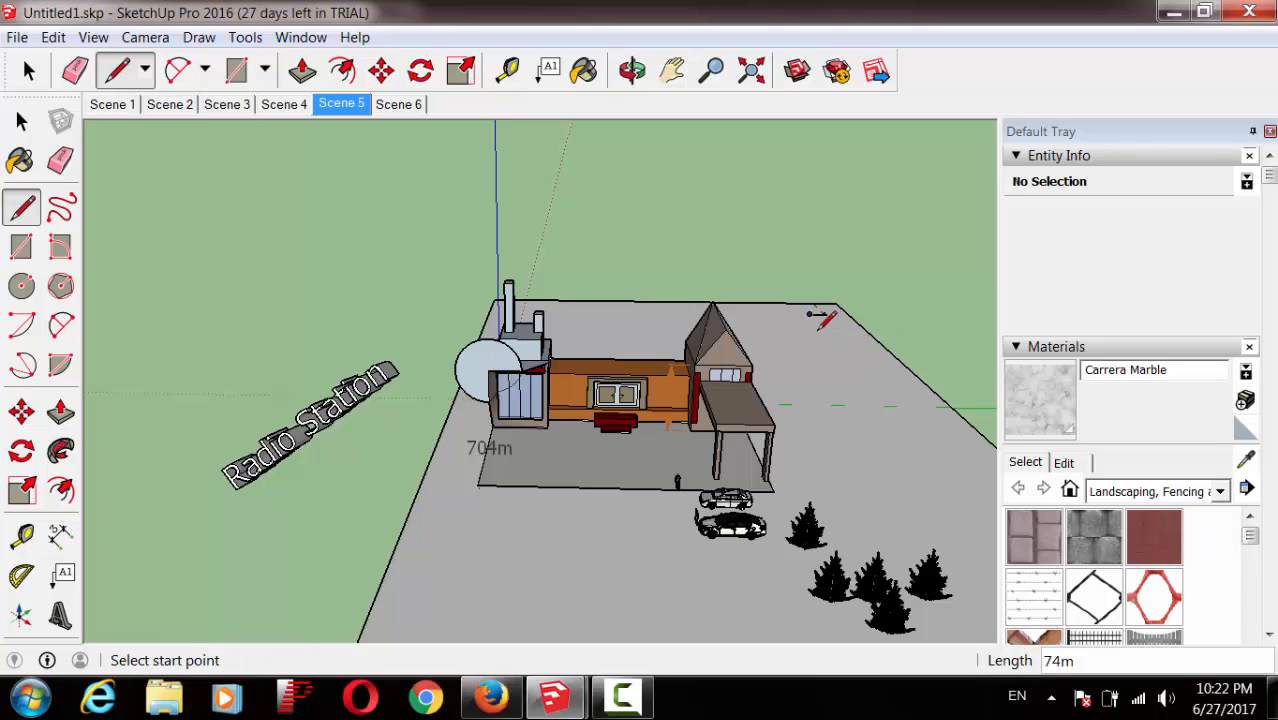
{"action": "left_click", "coordinate": [822, 316]}
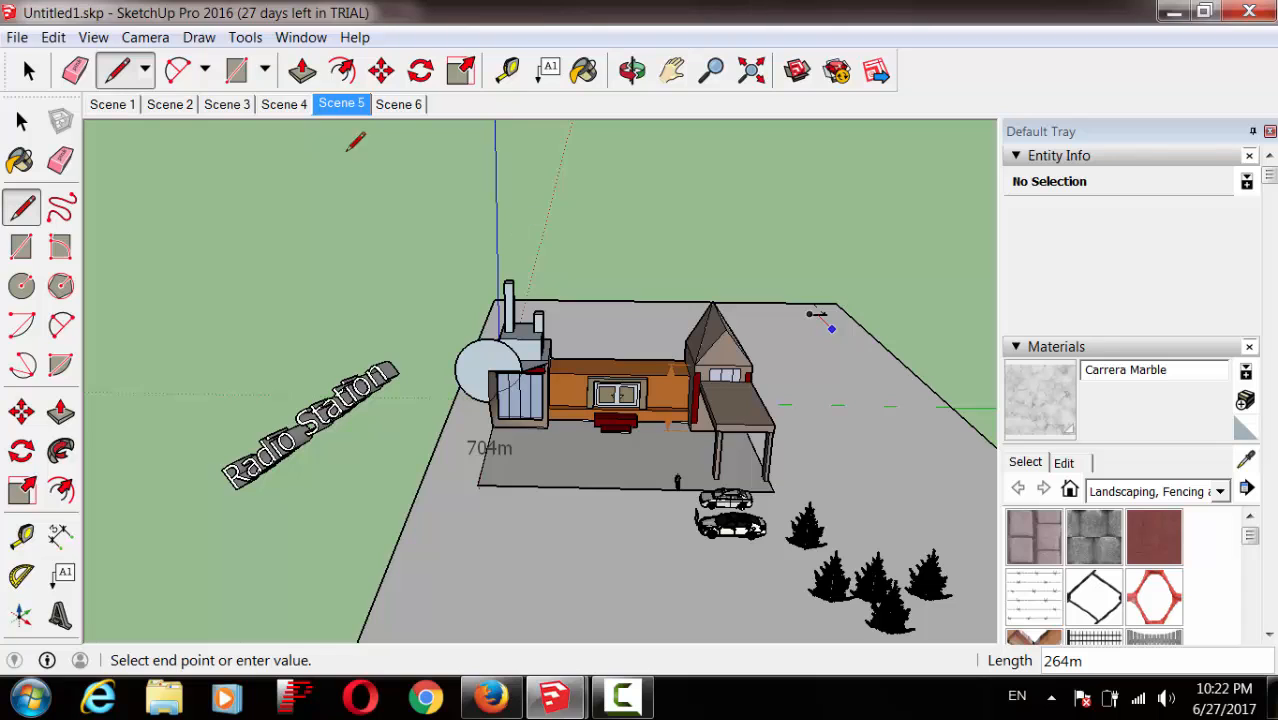
Step: Undo the unfinished line, the drawn line, the guide and the rectangle
{"action": "left_click", "coordinate": [53, 37]}
{"action": "left_click", "coordinate": [72, 52]}
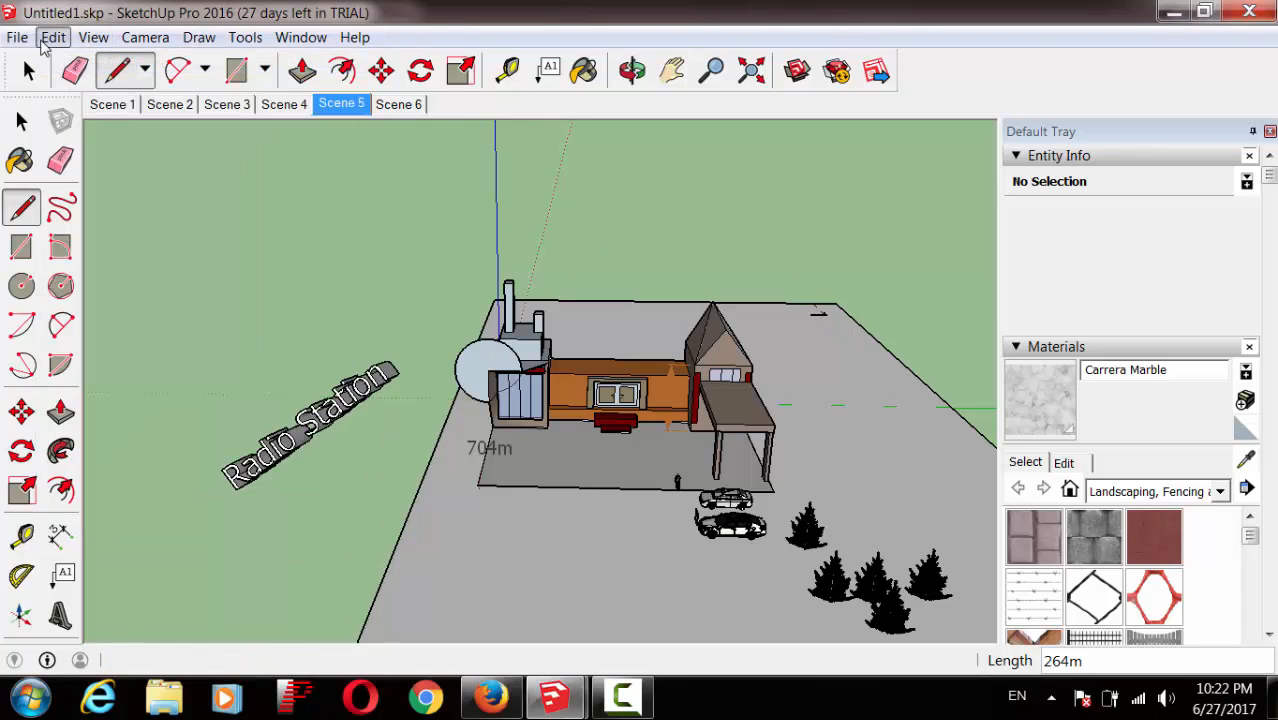
{"action": "left_click", "coordinate": [53, 37]}
{"action": "left_click", "coordinate": [80, 62]}
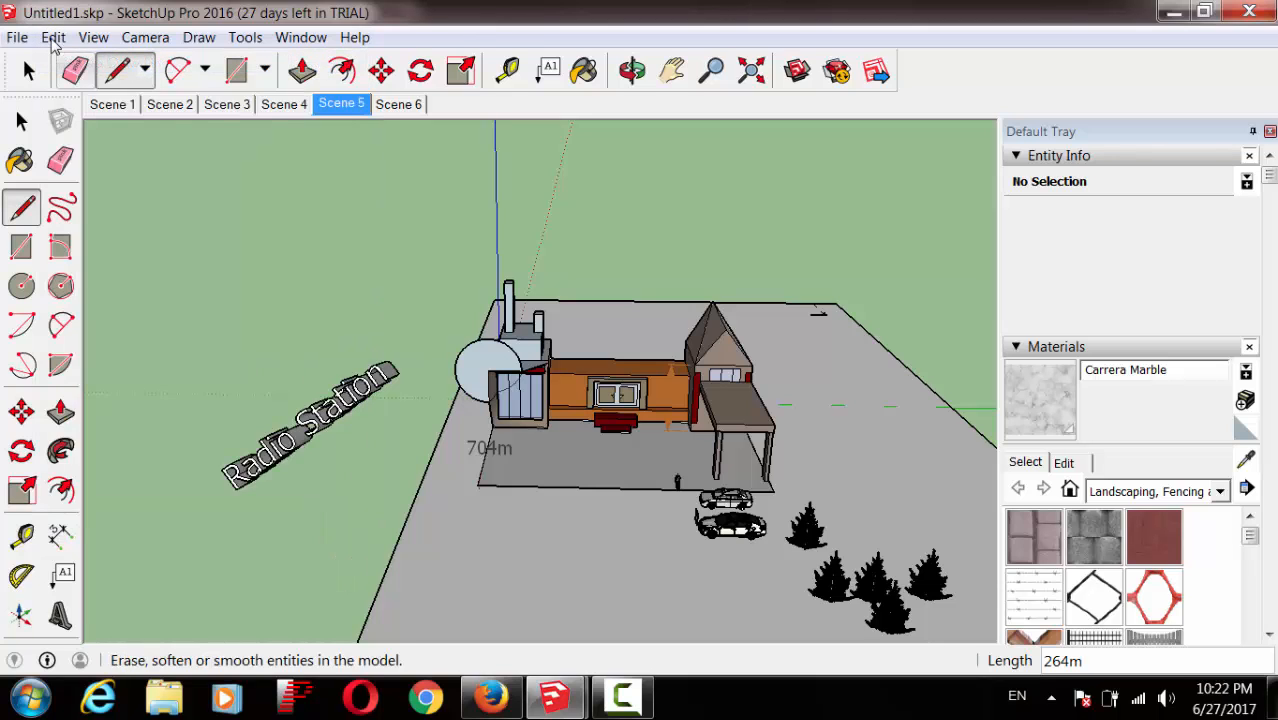
{"action": "left_click", "coordinate": [53, 37]}
{"action": "left_click", "coordinate": [72, 56]}
{"action": "left_click", "coordinate": [53, 37]}
{"action": "left_click", "coordinate": [80, 60]}
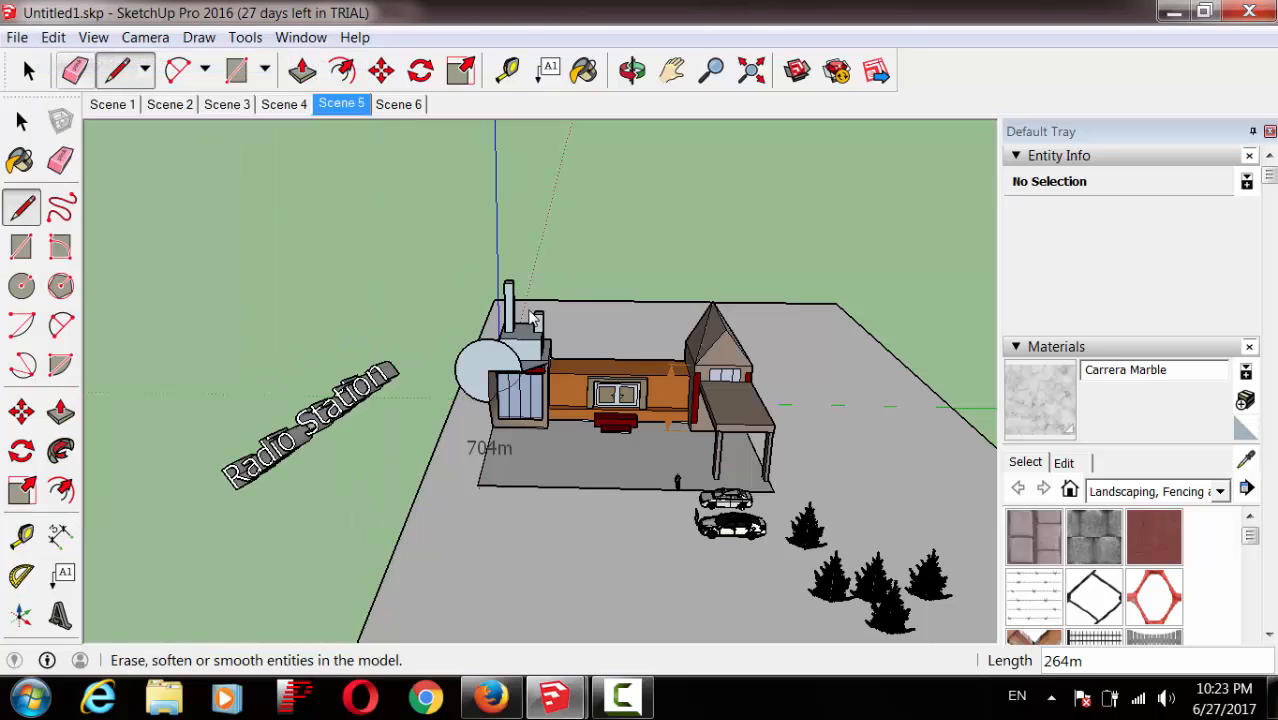
Step: Draw a rectangle at the paving's far right corner and raise it into a white box
{"action": "left_click", "coordinate": [21, 246]}
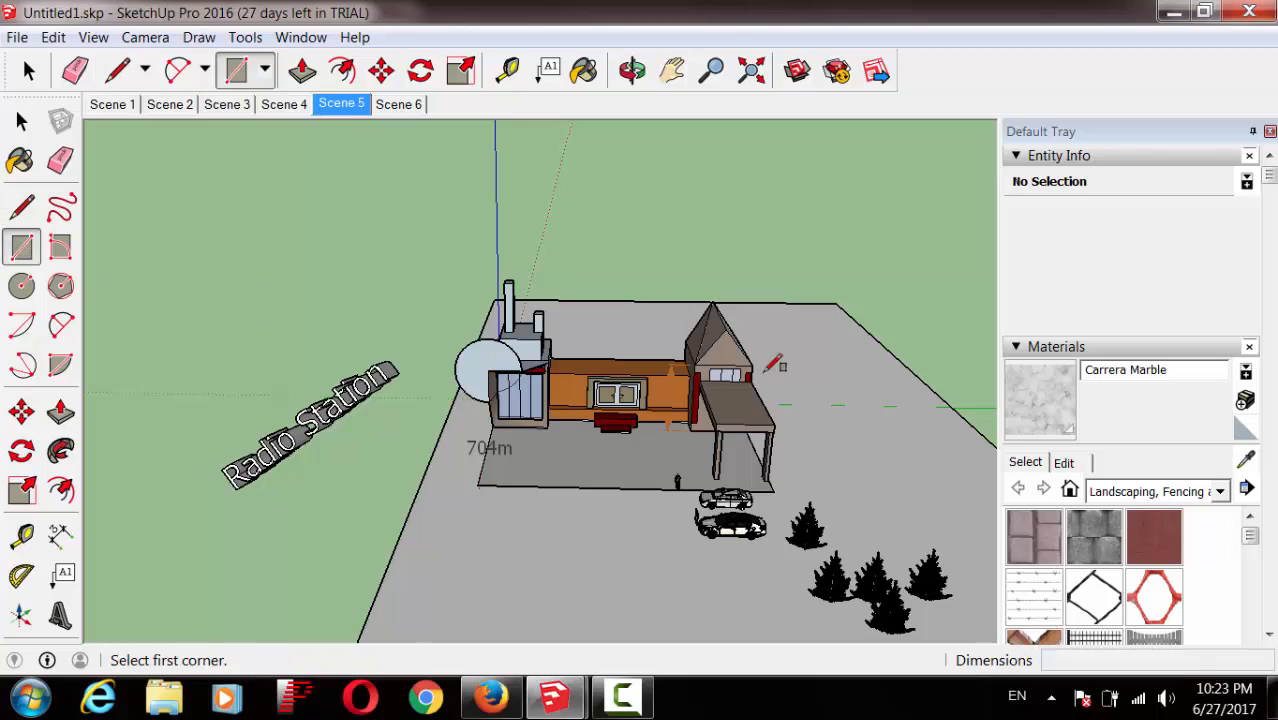
{"action": "left_click", "coordinate": [829, 313]}
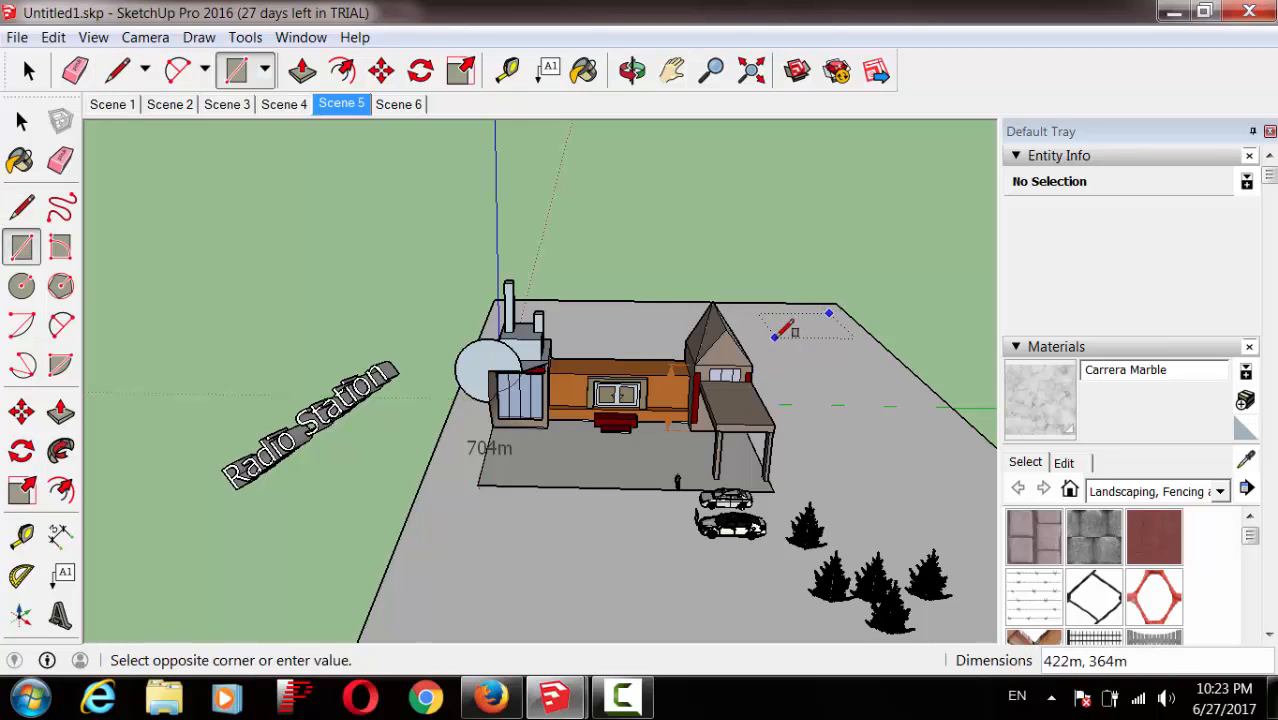
{"action": "left_click", "coordinate": [775, 337]}
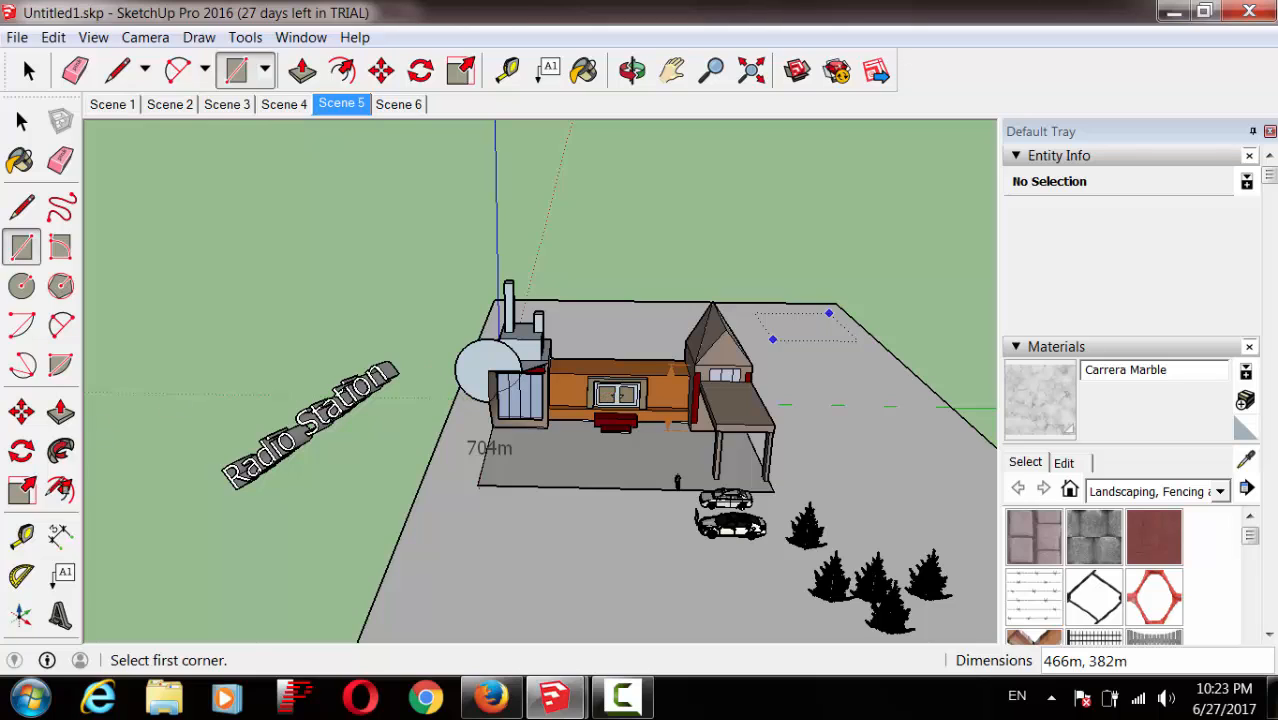
{"action": "left_click", "coordinate": [61, 413]}
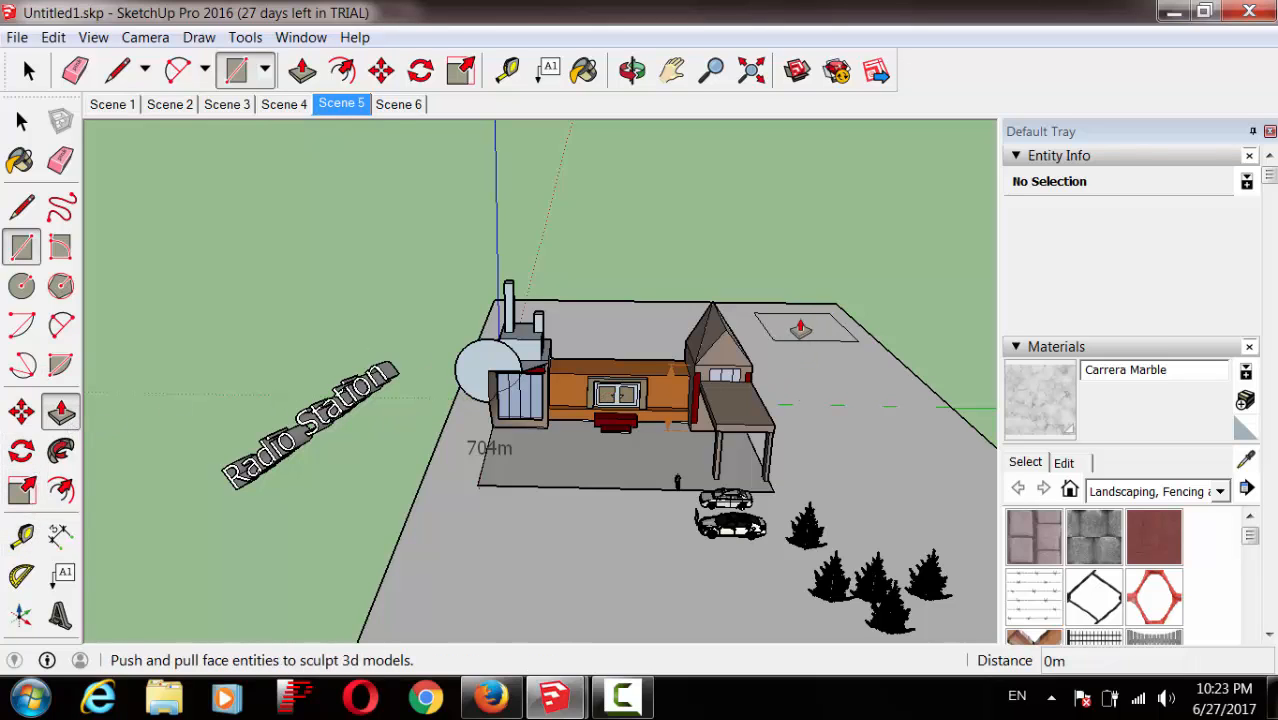
{"action": "left_click_drag", "start_coordinate": [800, 329], "coordinate": [811, 309]}
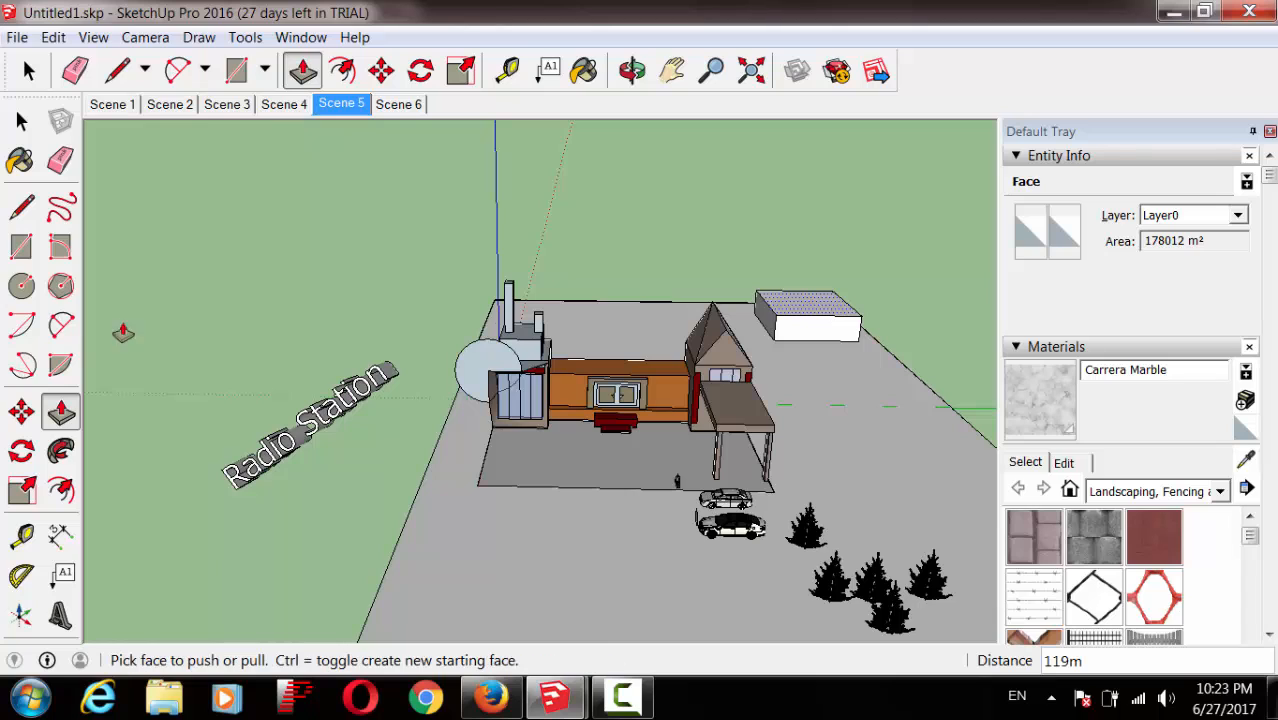
Step: Draw a small circle on the box top, then undo it
{"action": "left_click", "coordinate": [22, 286]}
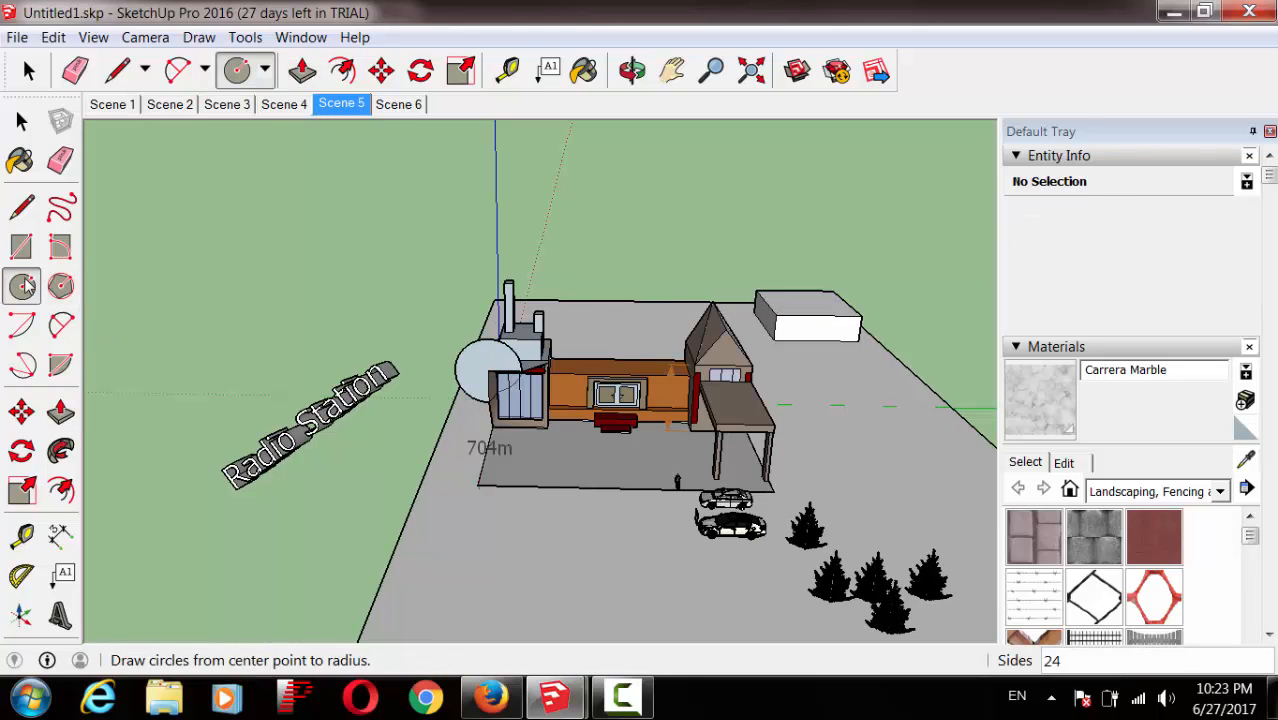
{"action": "left_click", "coordinate": [810, 298]}
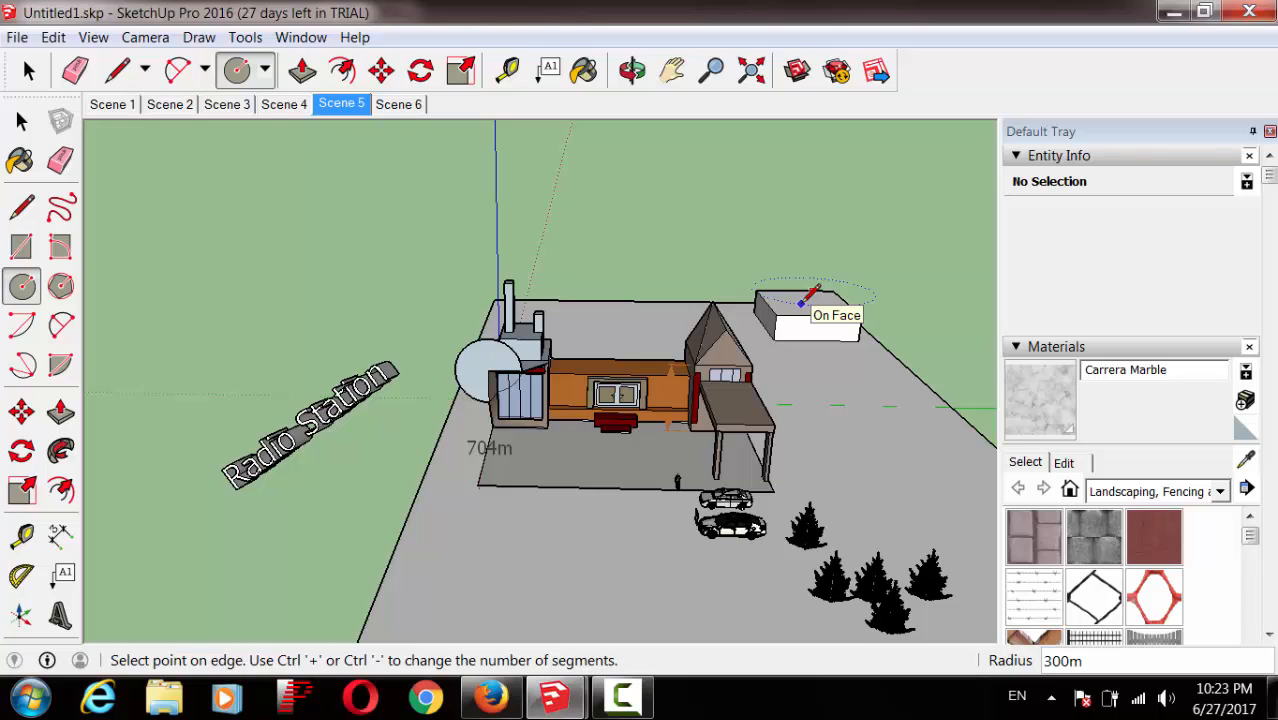
{"action": "left_click", "coordinate": [815, 290]}
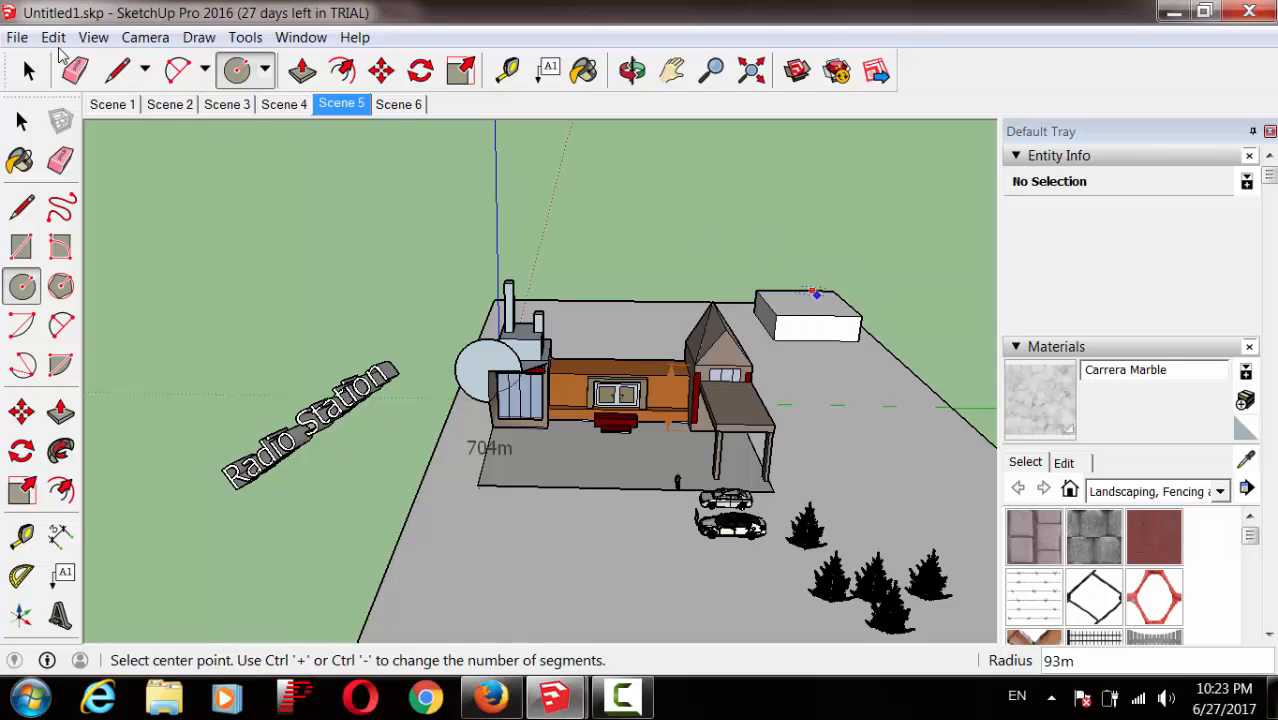
{"action": "left_click", "coordinate": [53, 37]}
{"action": "left_click", "coordinate": [80, 60]}
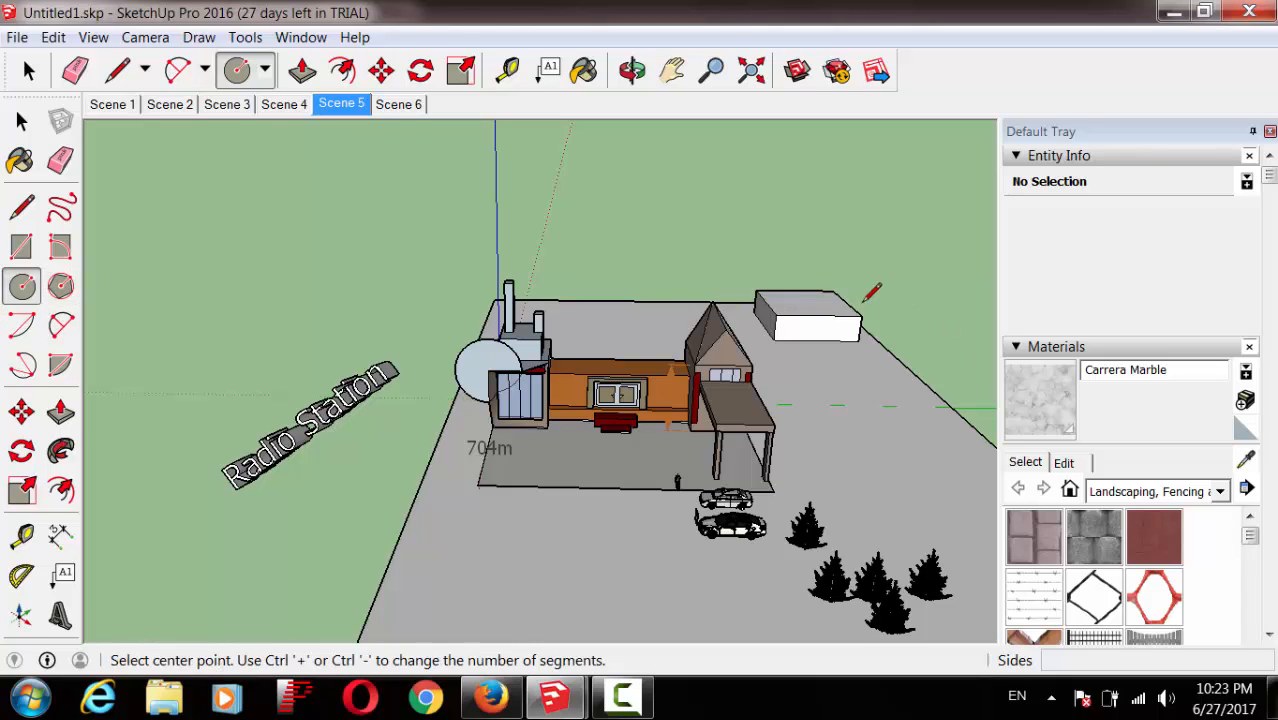
Step: Draw a 115m-radius circle on the box top and push it 27m down into the box
{"action": "left_click", "coordinate": [806, 303]}
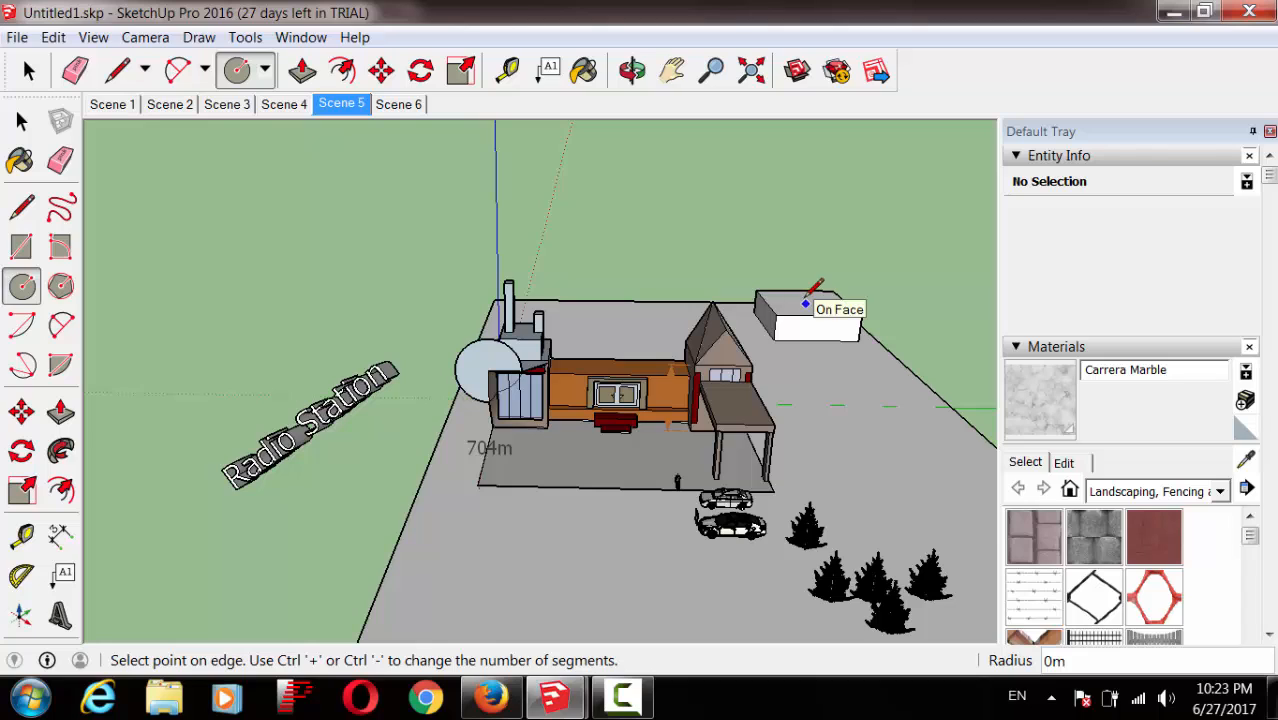
{"action": "left_click", "coordinate": [800, 298]}
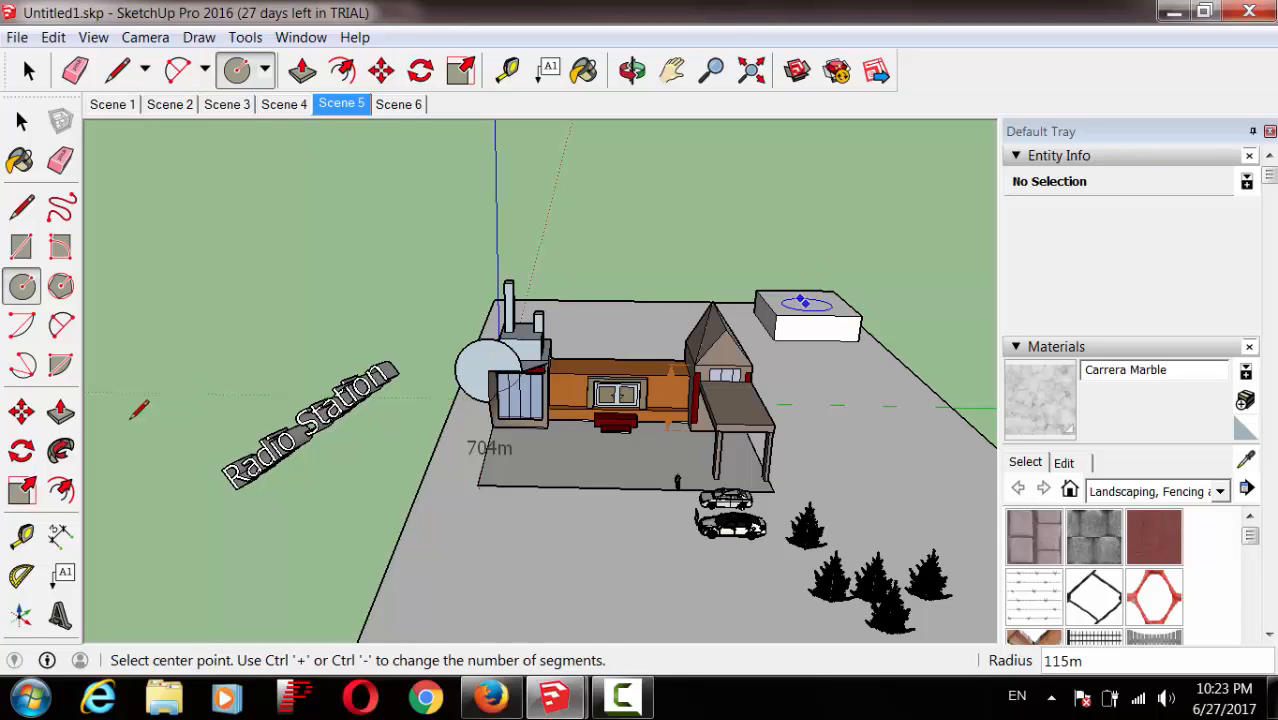
{"action": "left_click", "coordinate": [60, 411]}
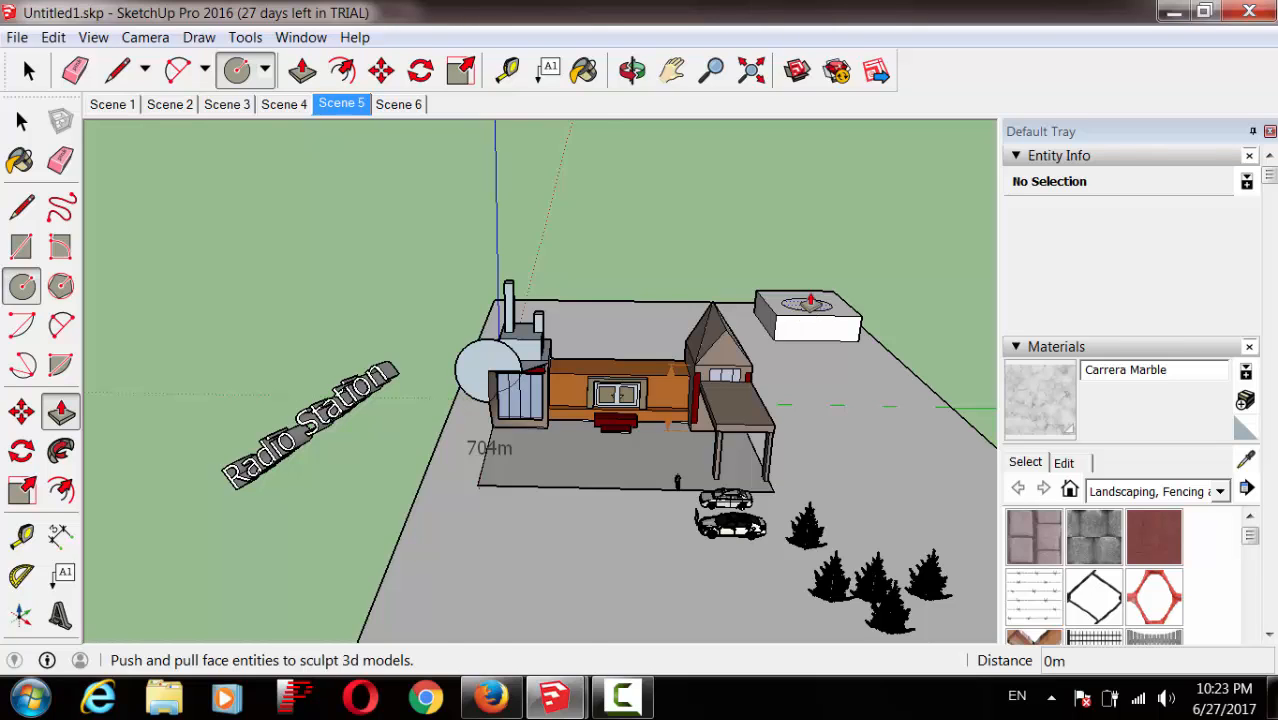
{"action": "left_click", "coordinate": [810, 300]}
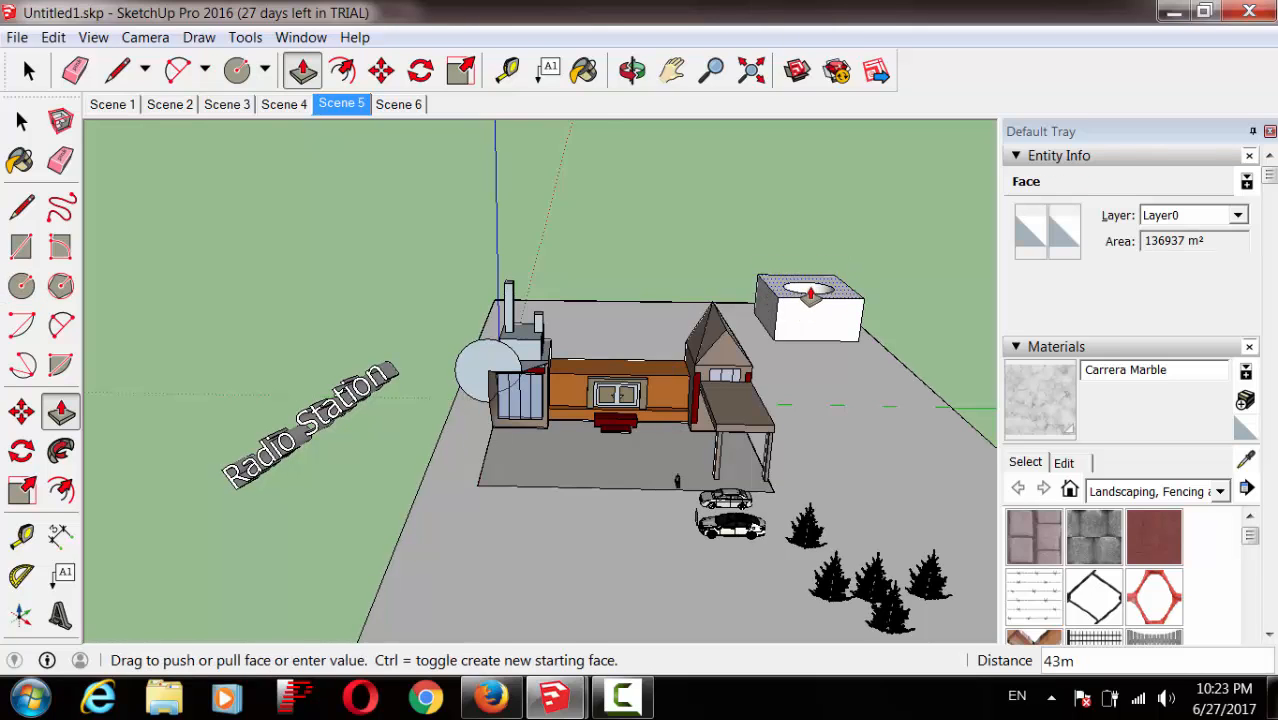
{"action": "left_click", "coordinate": [802, 305]}
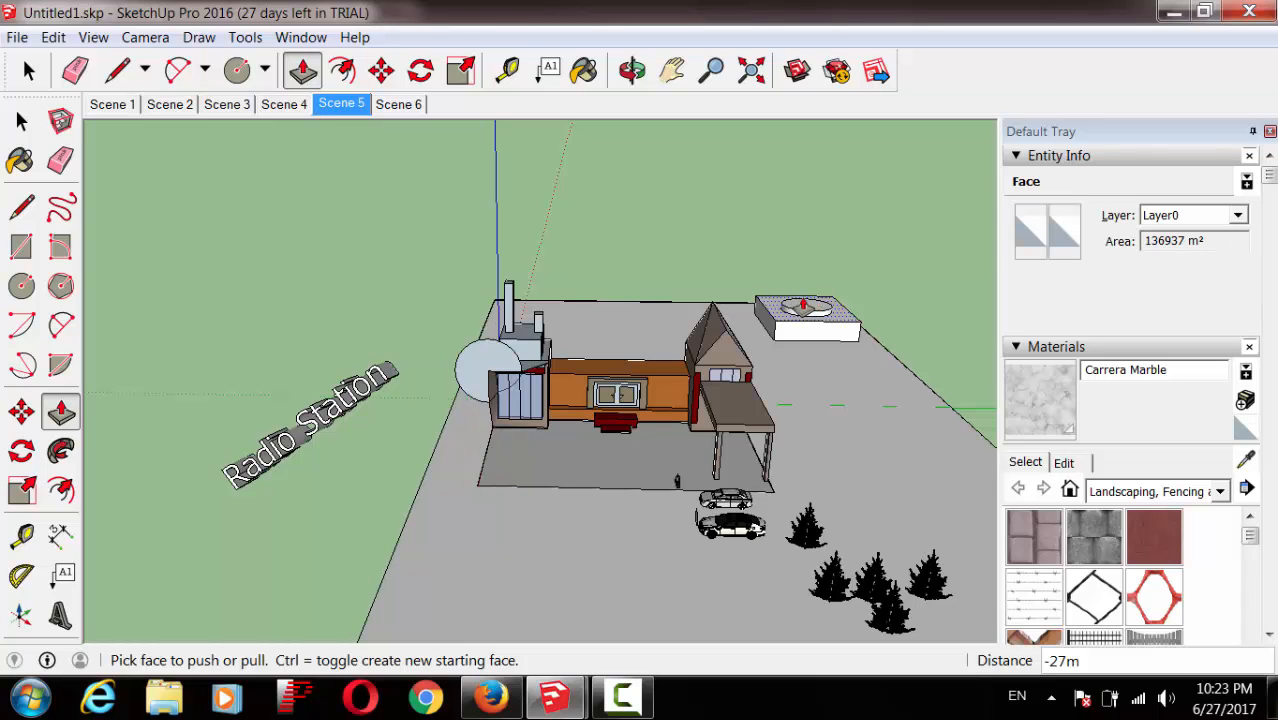
{"action": "left_click", "coordinate": [805, 307]}
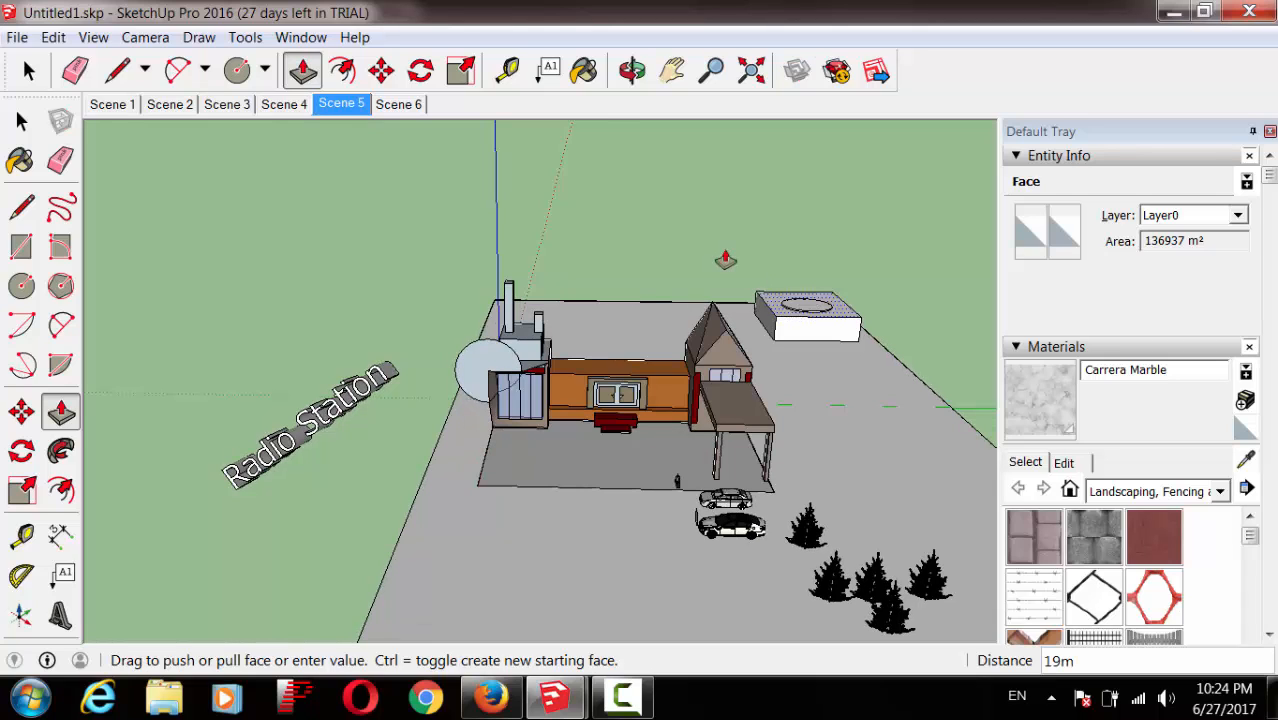
Step: Bring the circle back up 27m, zoom in, and raise it into a roughly 275m-tall cylinder
{"action": "left_click", "coordinate": [808, 300]}
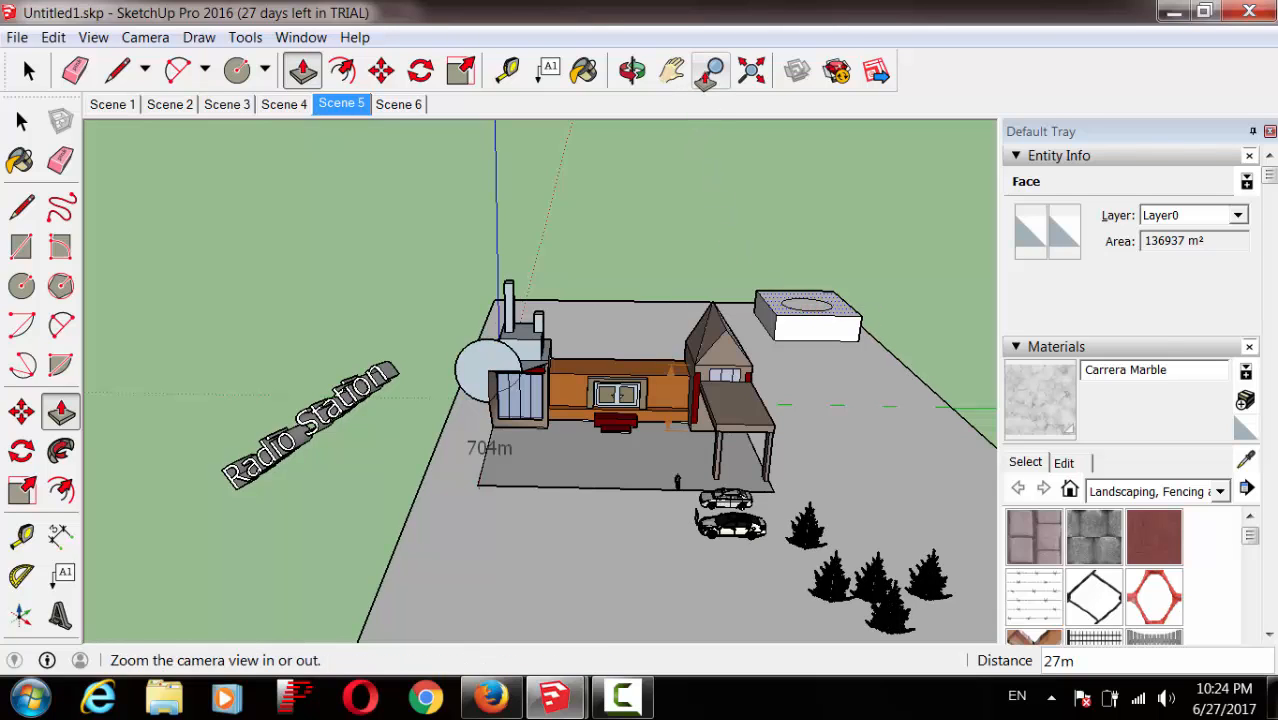
{"action": "key", "text": "z"}
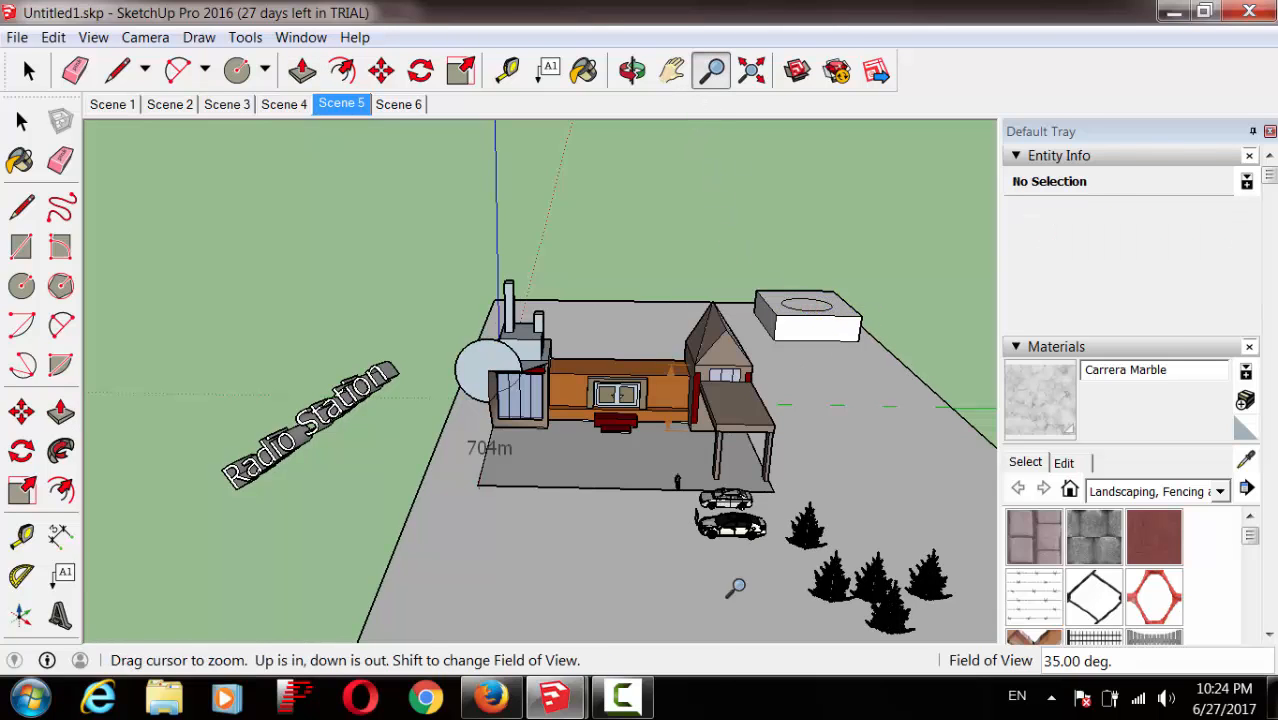
{"action": "left_click", "coordinate": [643, 708]}
{"action": "left_click", "coordinate": [1127, 605]}
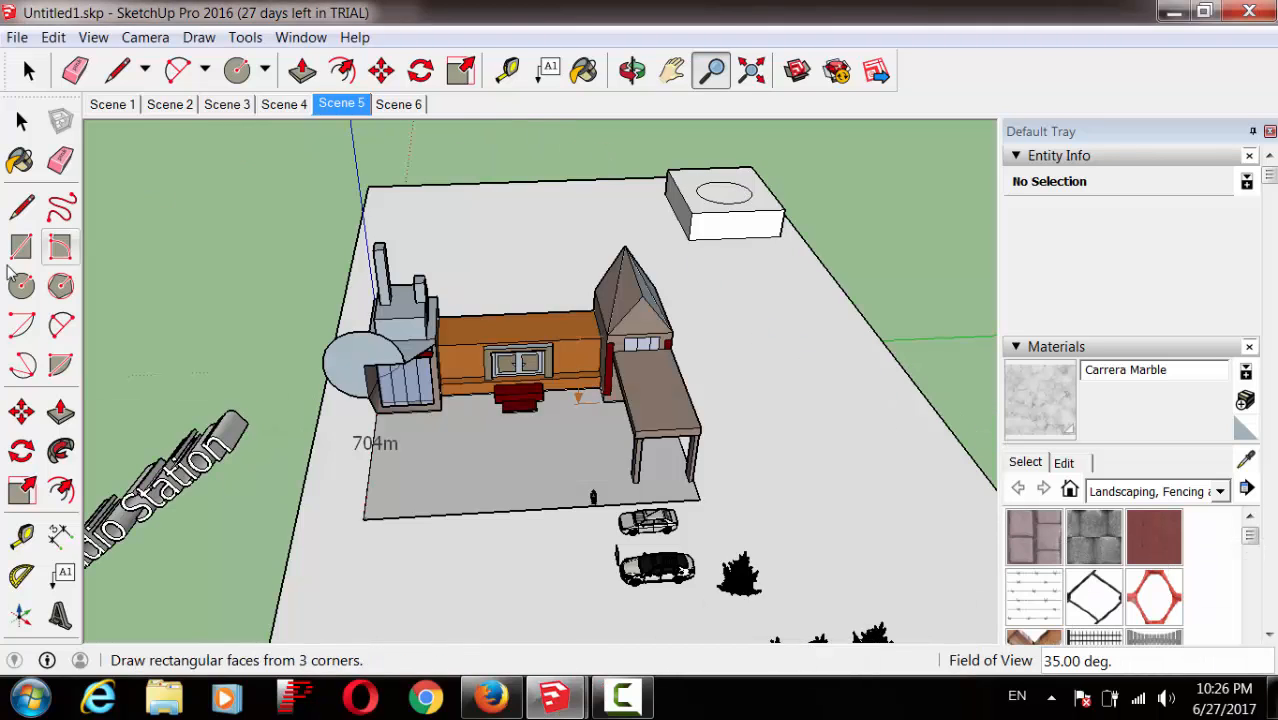
{"action": "left_click", "coordinate": [60, 412]}
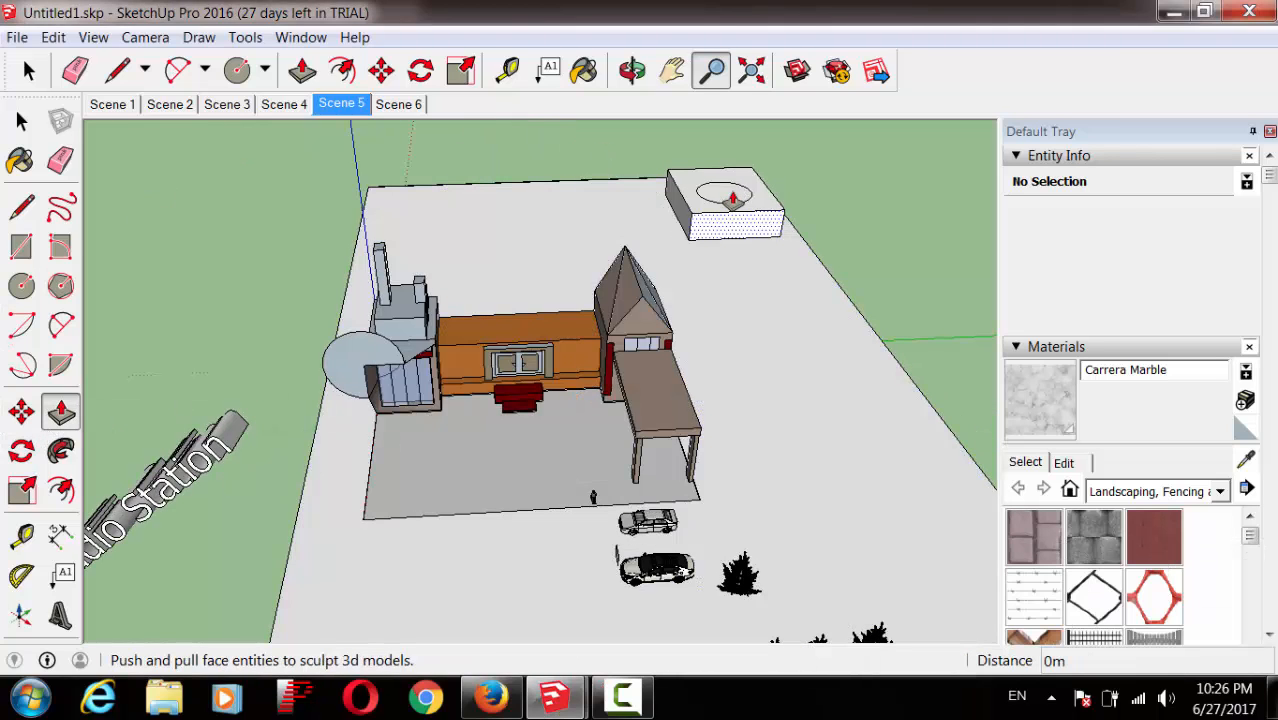
{"action": "left_click_drag", "start_coordinate": [732, 195], "coordinate": [746, 128]}
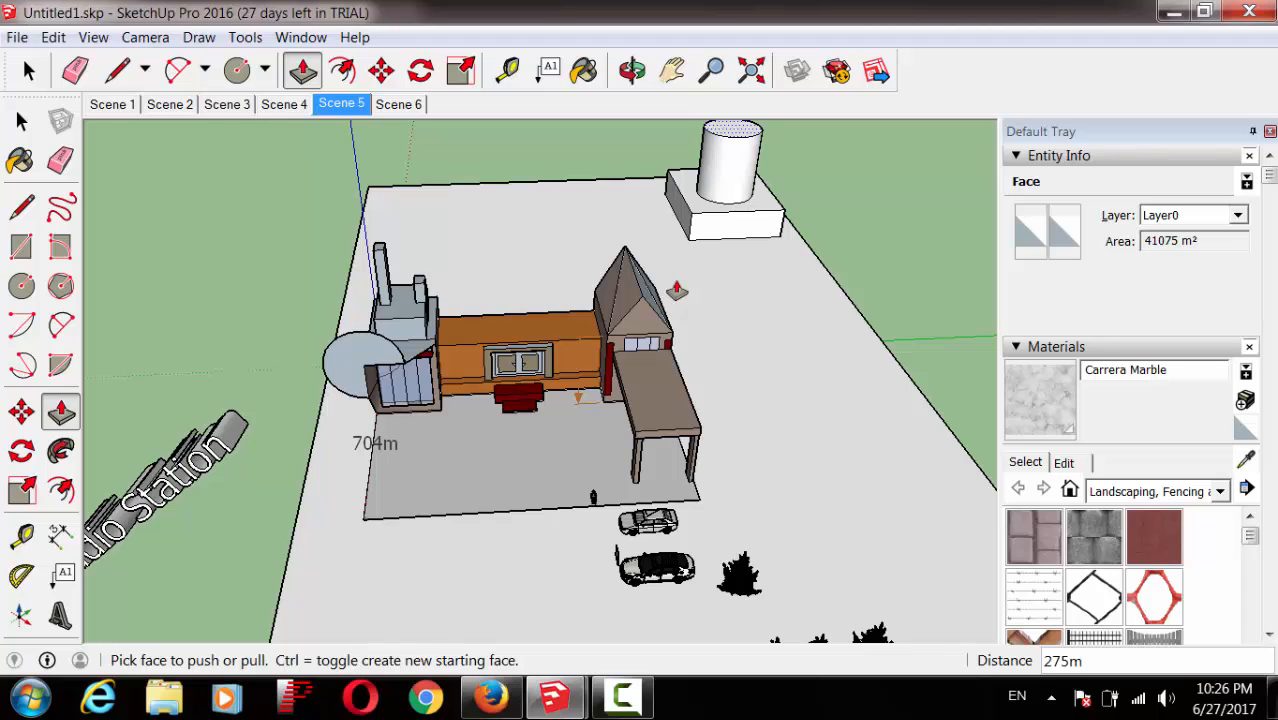
Step: Switch back to the Untitleghghghfd.skp model window instead of the radio station model
{"action": "left_click", "coordinate": [560, 700]}
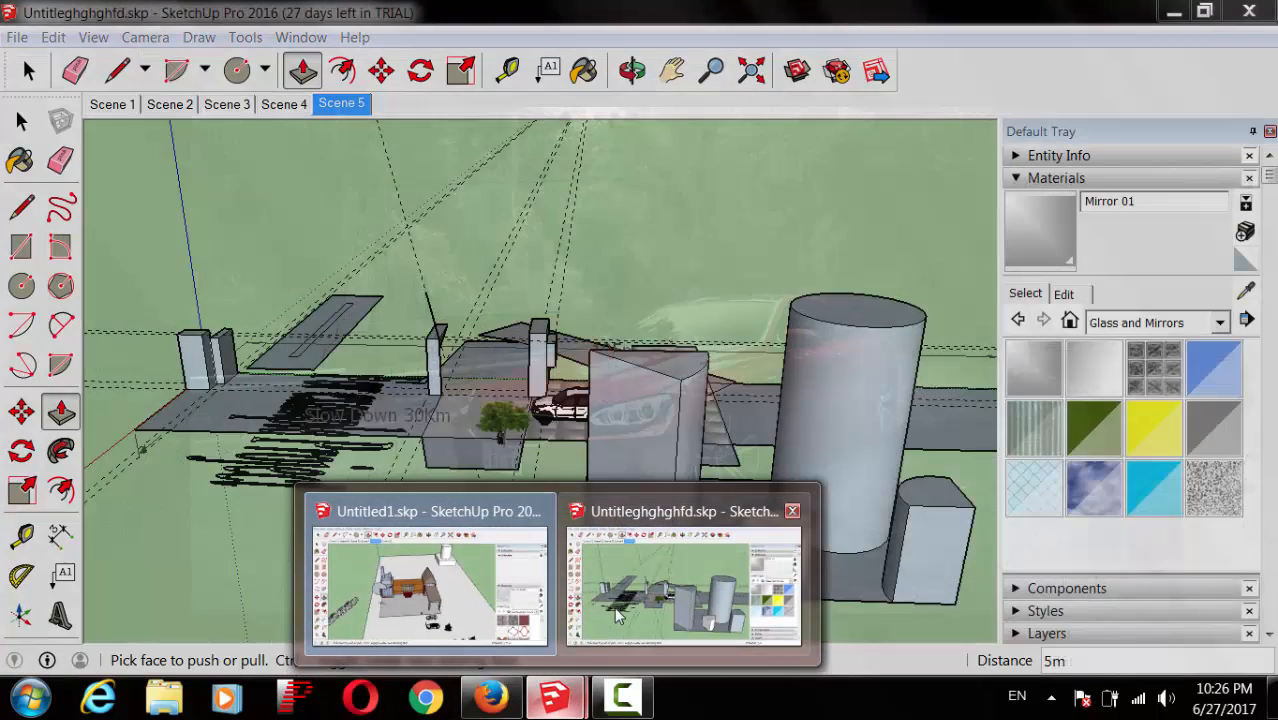
{"action": "left_click", "coordinate": [617, 615]}
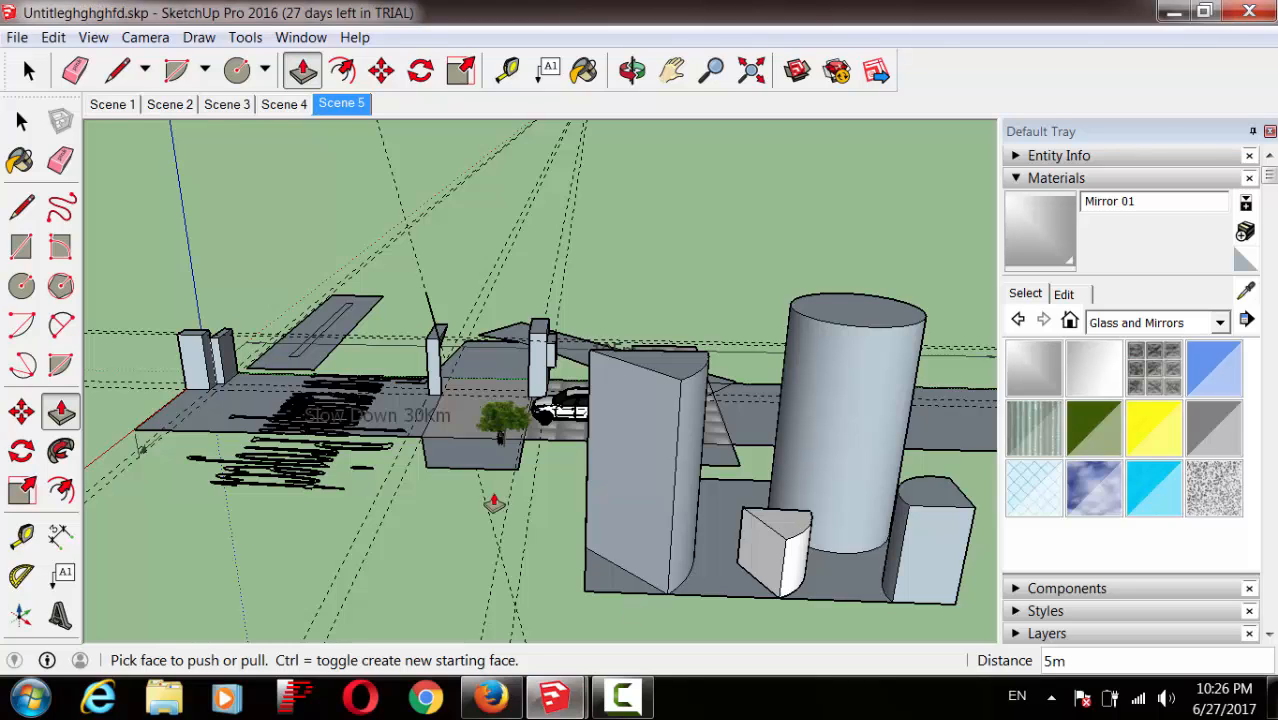
{"action": "left_click", "coordinate": [620, 697]}
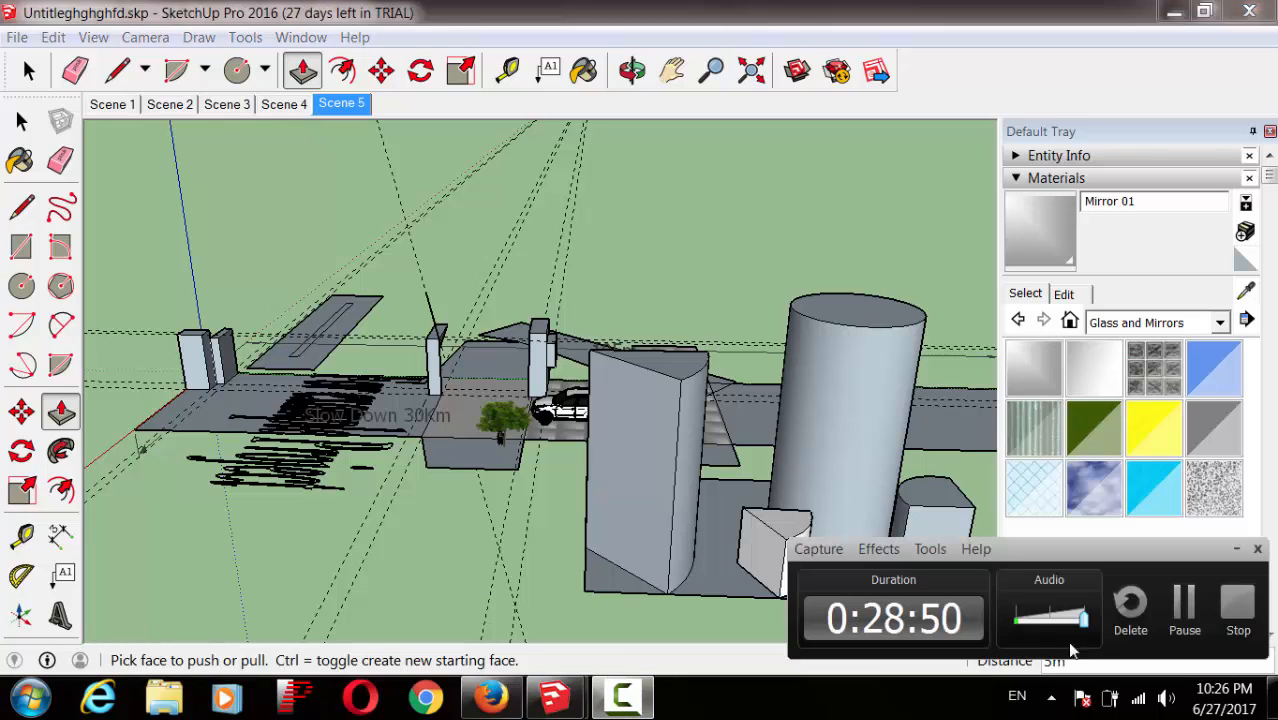
{"action": "left_click", "coordinate": [1178, 600]}
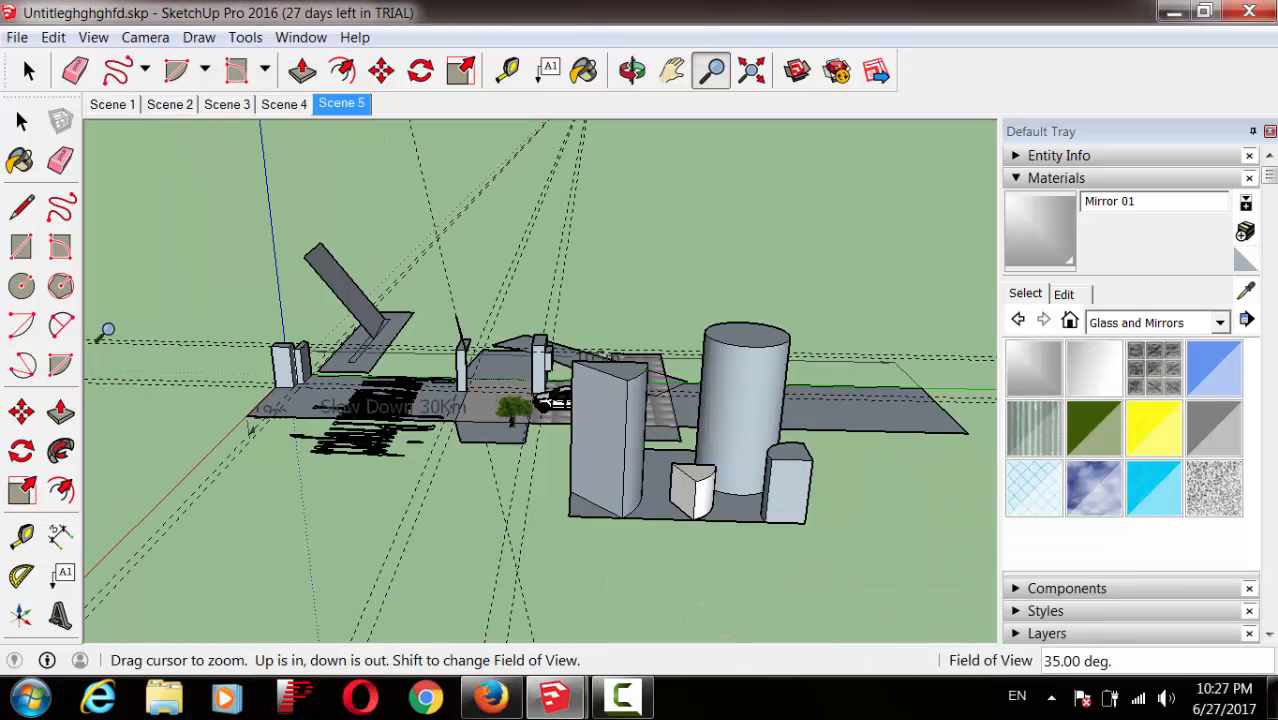
Step: Draw a closed wavy freehand shape floating above the buildings
{"action": "left_click", "coordinate": [60, 206]}
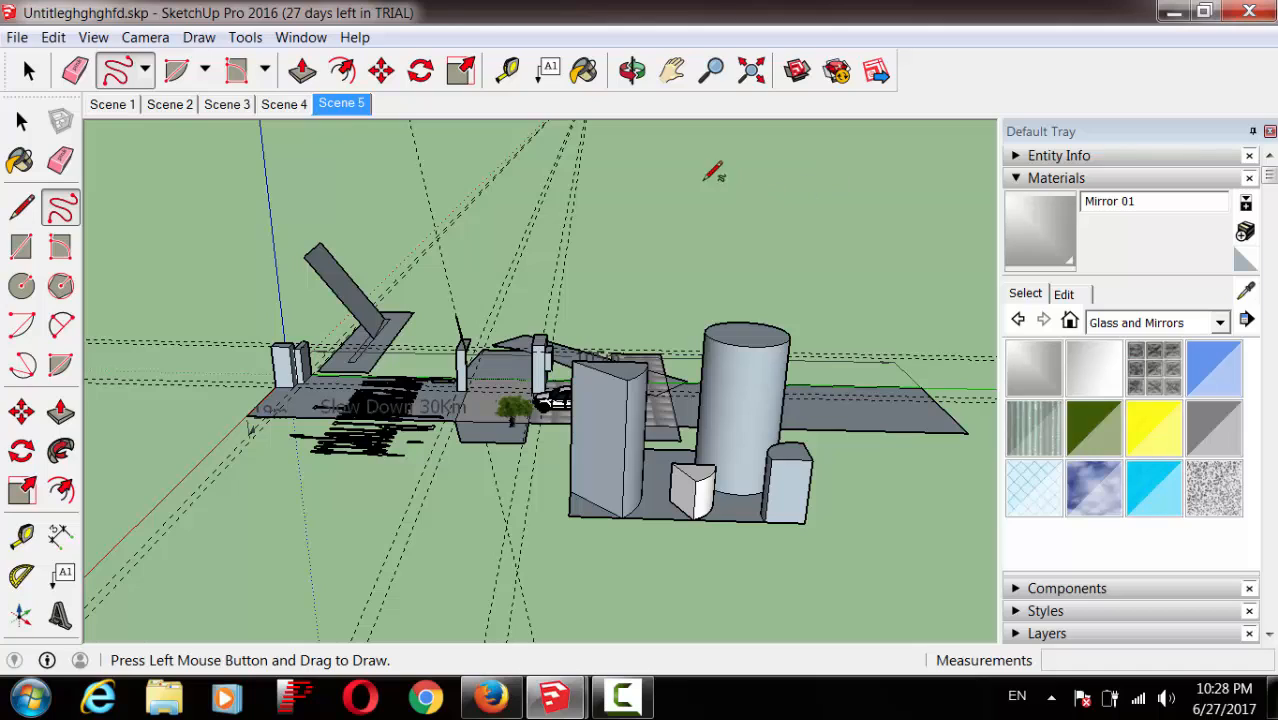
{"action": "mouse_move", "coordinate": [666, 182]}
{"action": "left_mouse_down"}
{"action": "mouse_move", "coordinate": [776, 184]}
{"action": "mouse_move", "coordinate": [822, 200]}
{"action": "mouse_move", "coordinate": [736, 234]}
{"action": "mouse_move", "coordinate": [632, 232]}
{"action": "mouse_move", "coordinate": [630, 205]}
{"action": "mouse_move", "coordinate": [682, 176]}
{"action": "mouse_move", "coordinate": [668, 182]}
{"action": "left_mouse_up"}
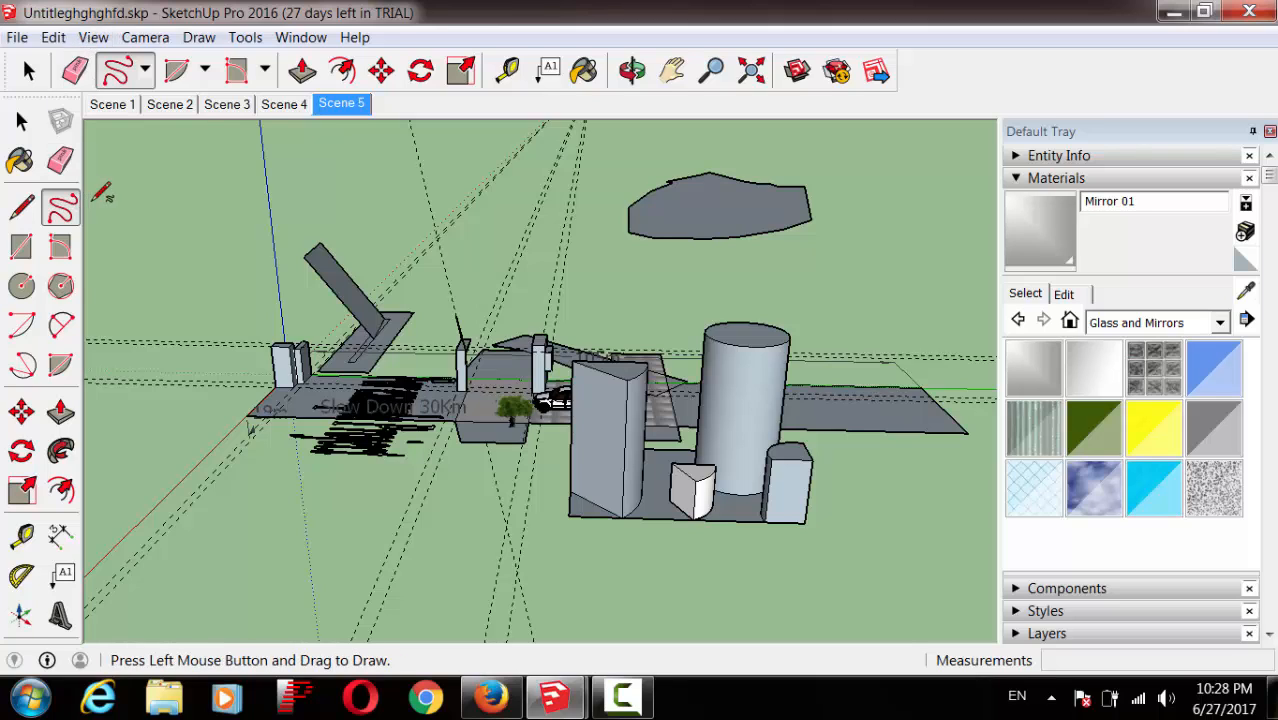
Step: Draw a rotated rectangle from three corners on the tilted face at the left
{"action": "left_click", "coordinate": [57, 258]}
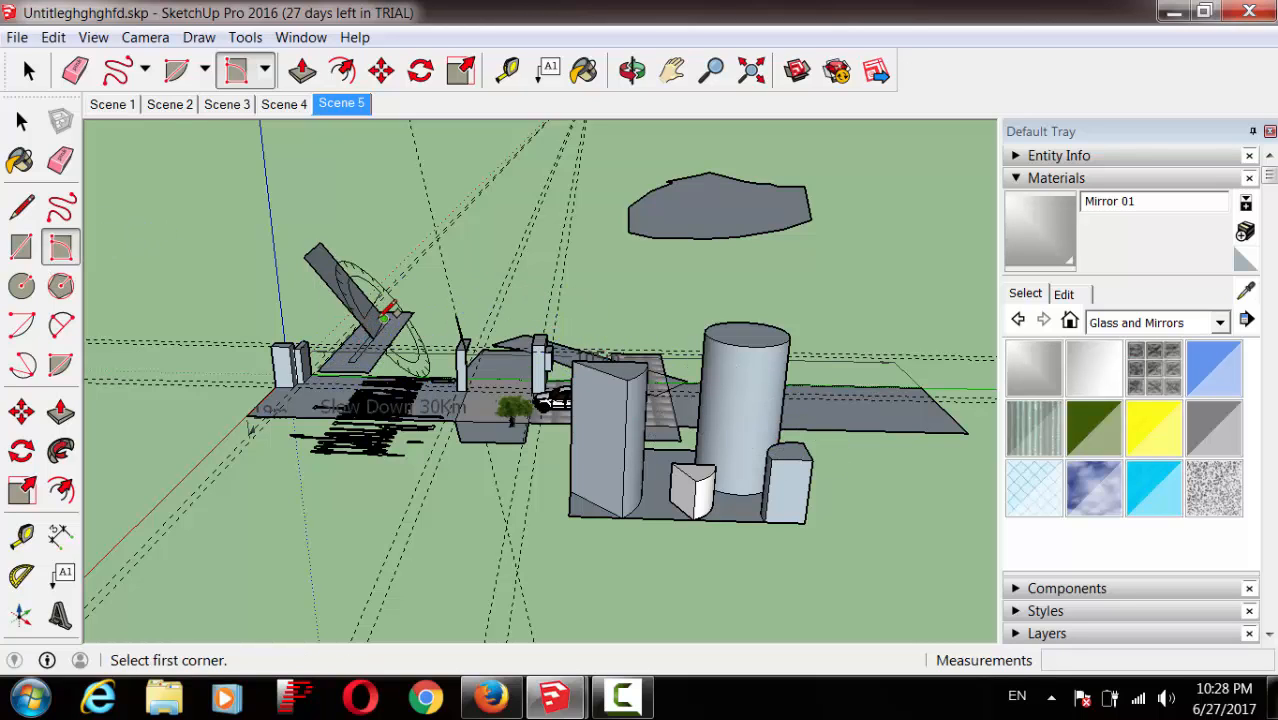
{"action": "left_click", "coordinate": [384, 318]}
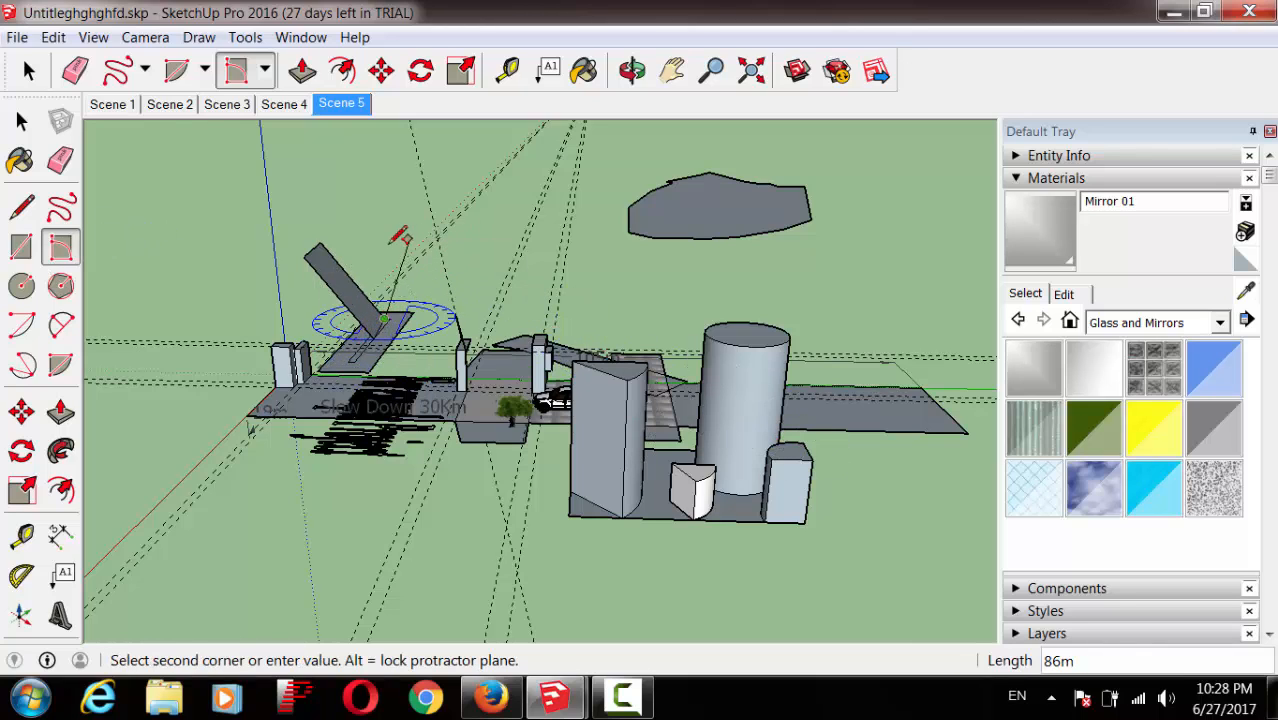
{"action": "left_click", "coordinate": [349, 200]}
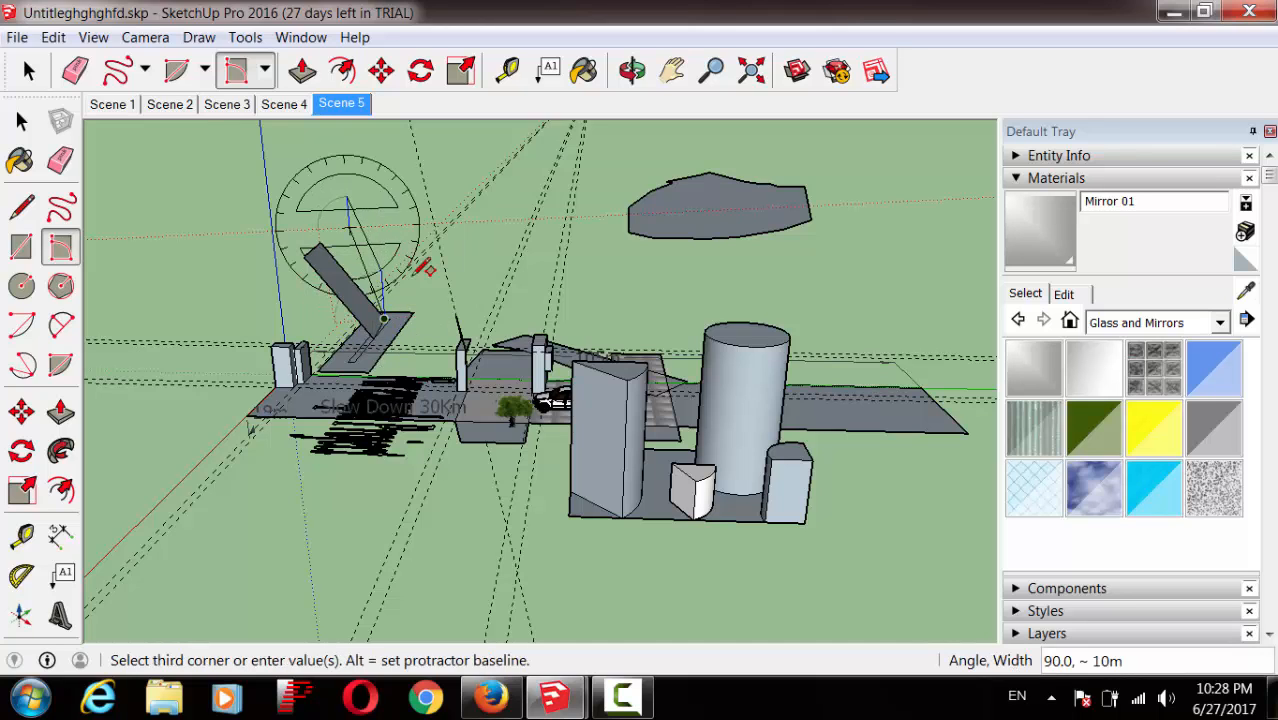
{"action": "left_click", "coordinate": [442, 250]}
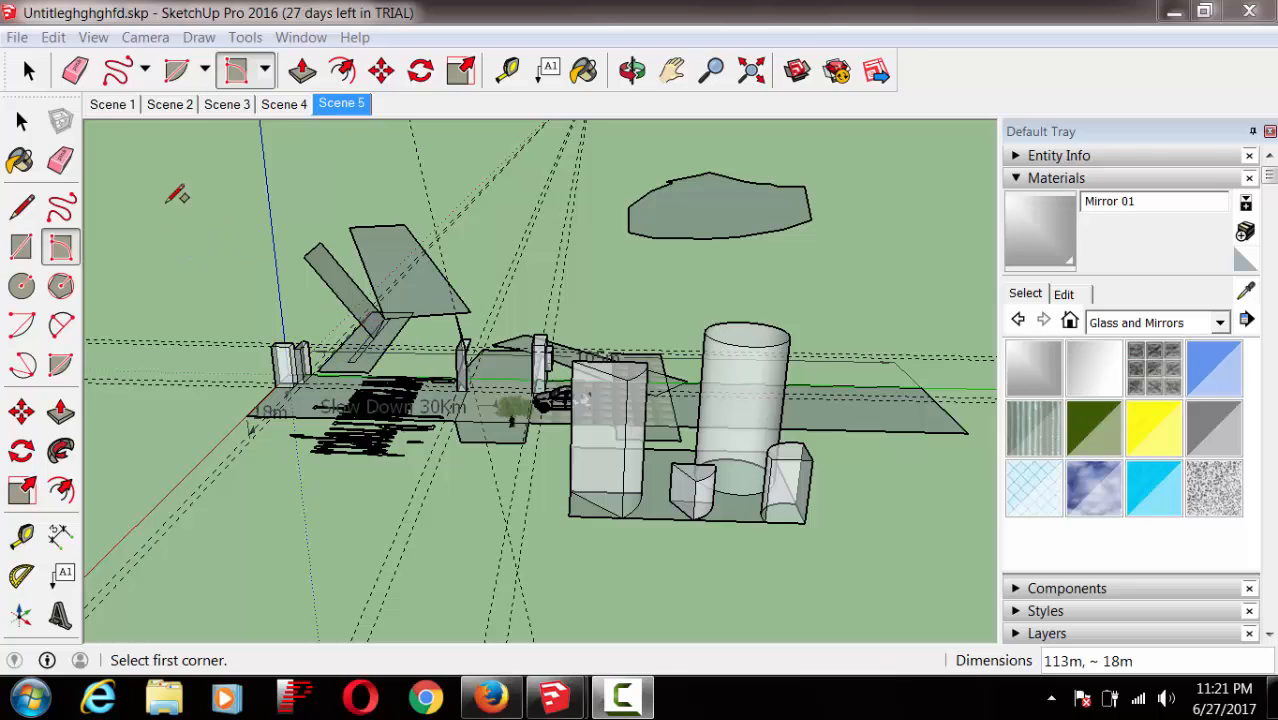
Step: Open the 3D Warehouse model library through File > 3D Warehouse > Get Models
{"action": "left_click", "coordinate": [17, 38]}
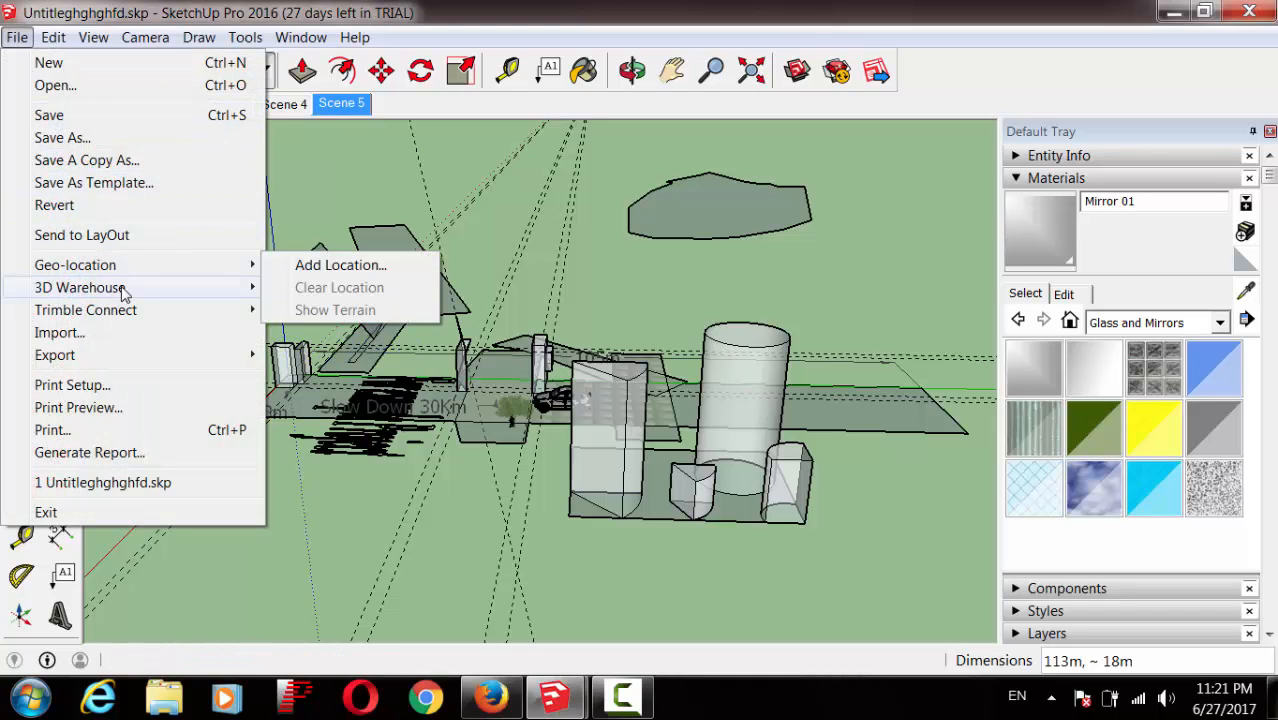
{"action": "mouse_move", "coordinate": [124, 291]}
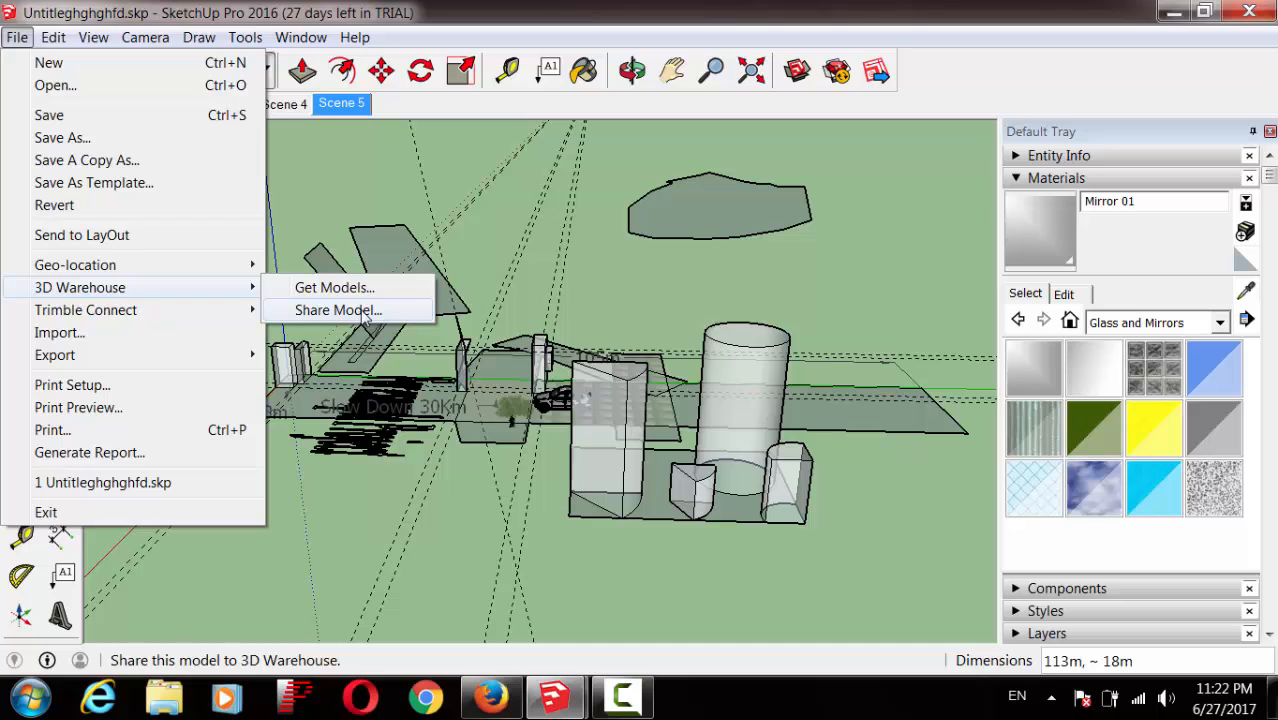
{"action": "left_click", "coordinate": [334, 288]}
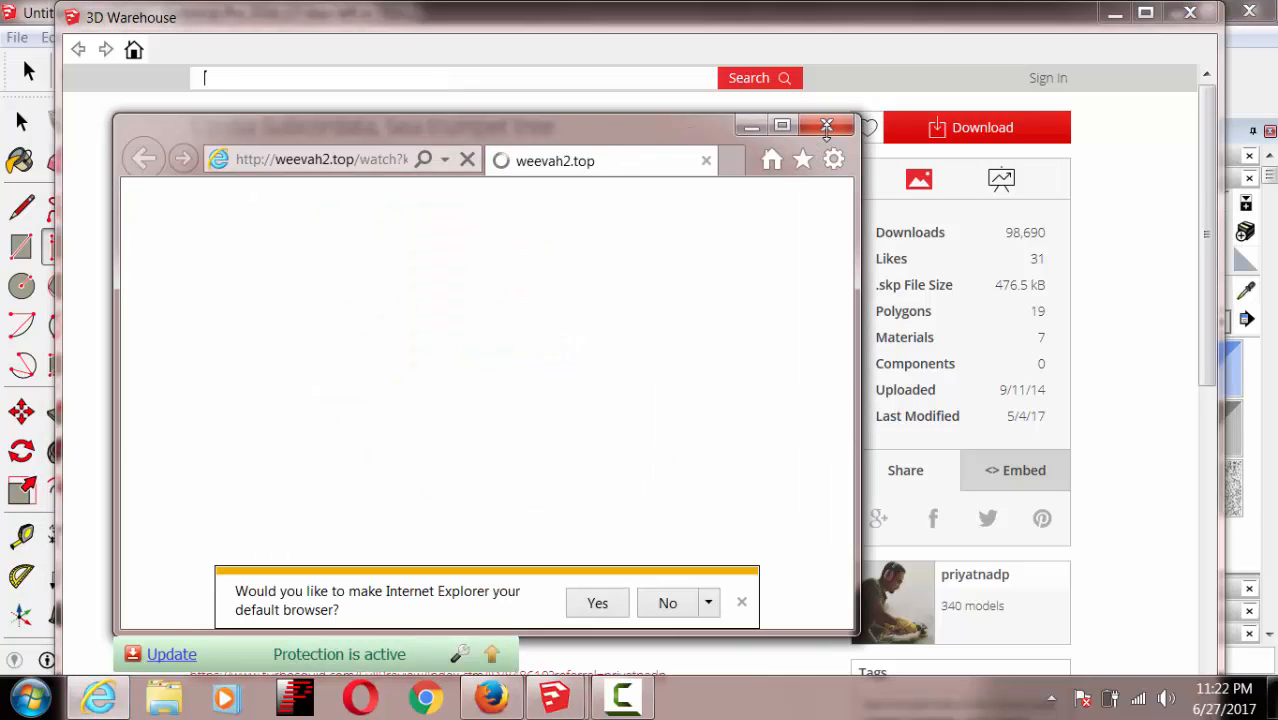
Step: Search 3D Warehouse for 'table' and load the Study Table directly into the model
{"action": "left_click", "coordinate": [826, 127]}
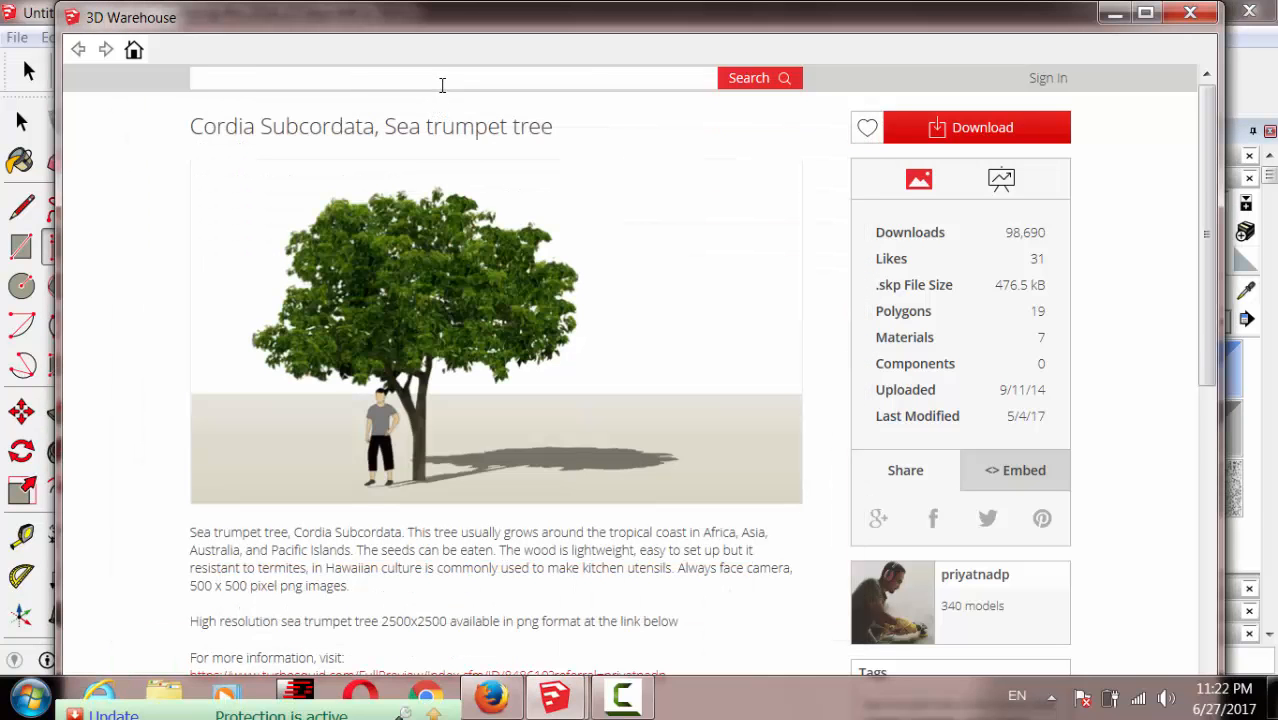
{"action": "type", "text": "ta"}
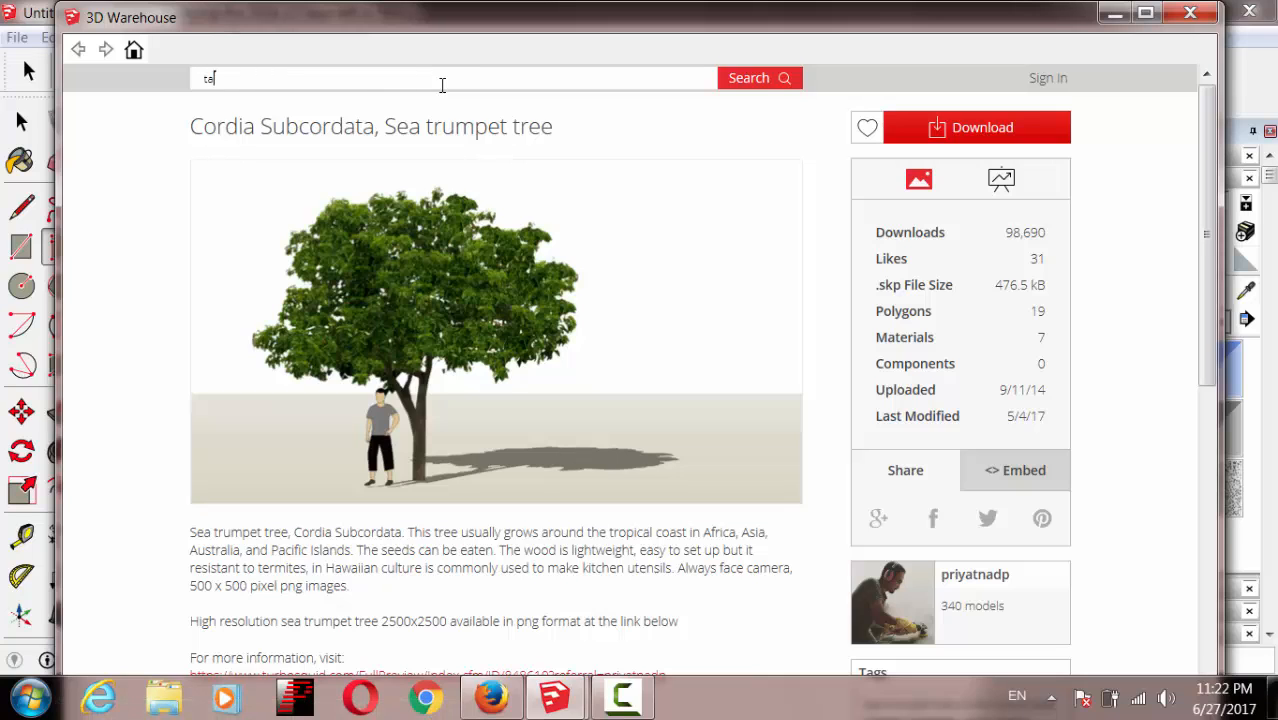
{"action": "type", "text": "ble"}
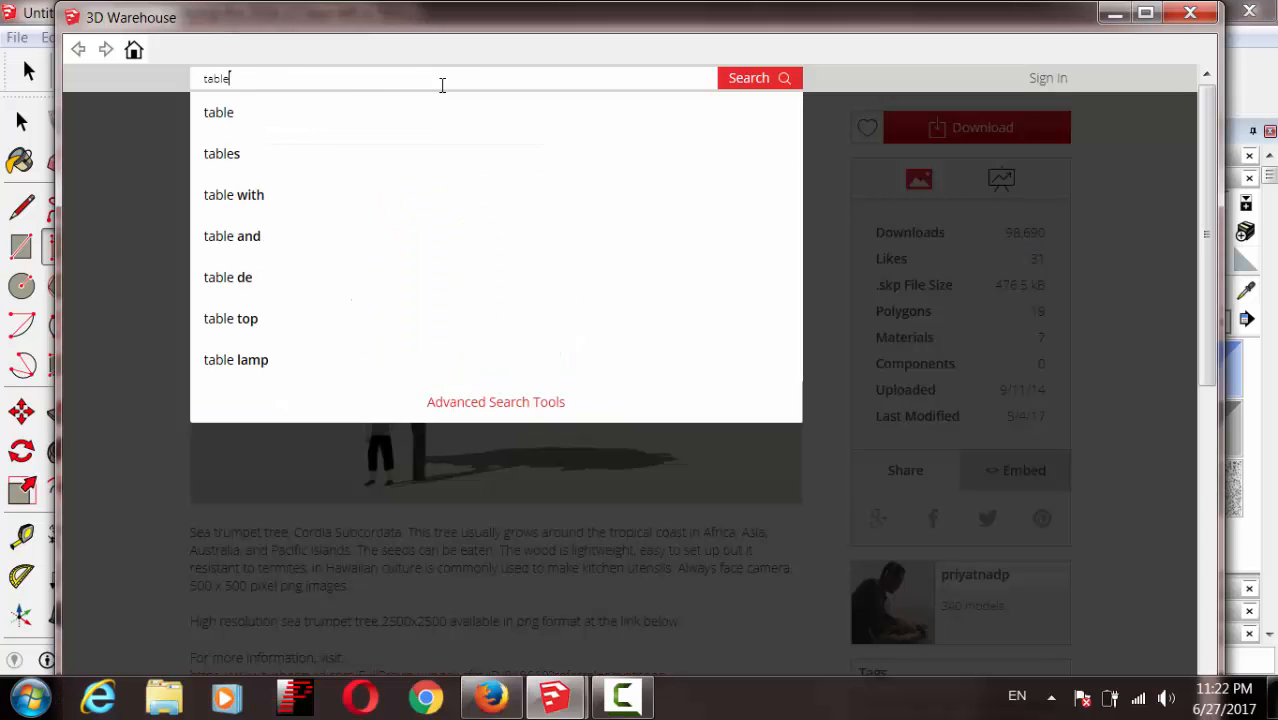
{"action": "key", "text": "Return"}
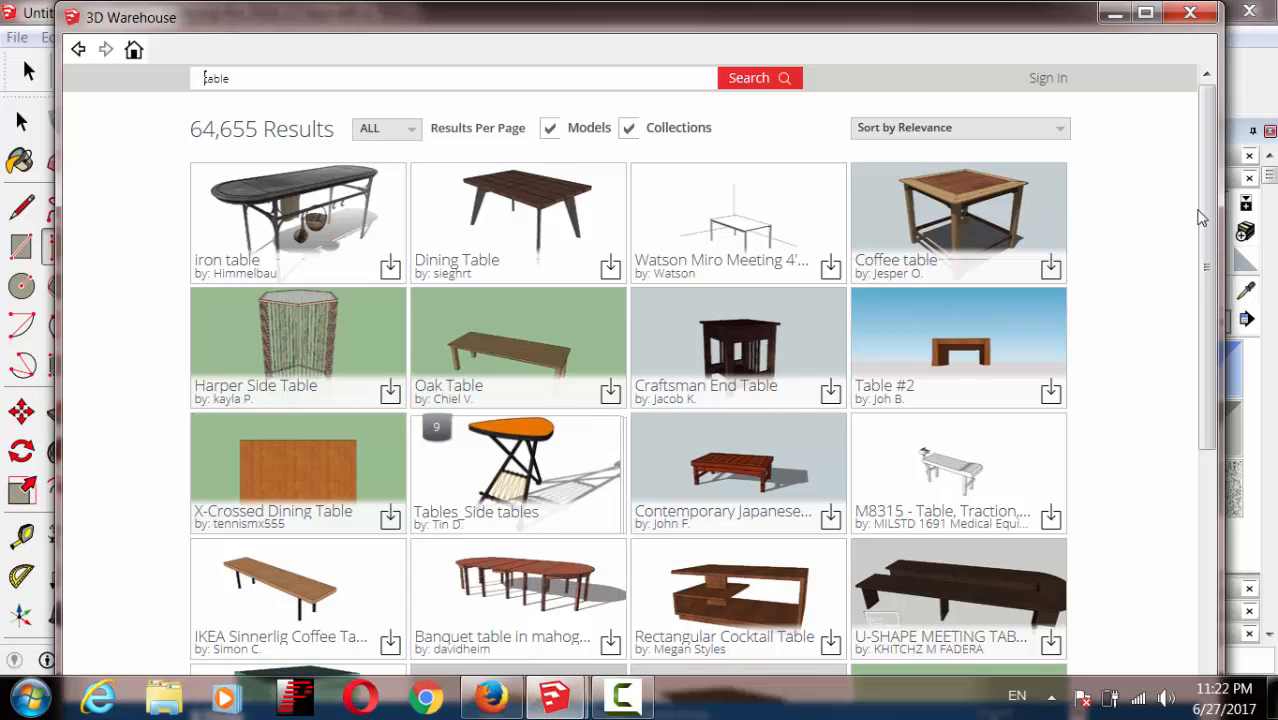
{"action": "scroll", "coordinate": [1180, 300], "scroll_direction": "down", "scroll_amount": 4}
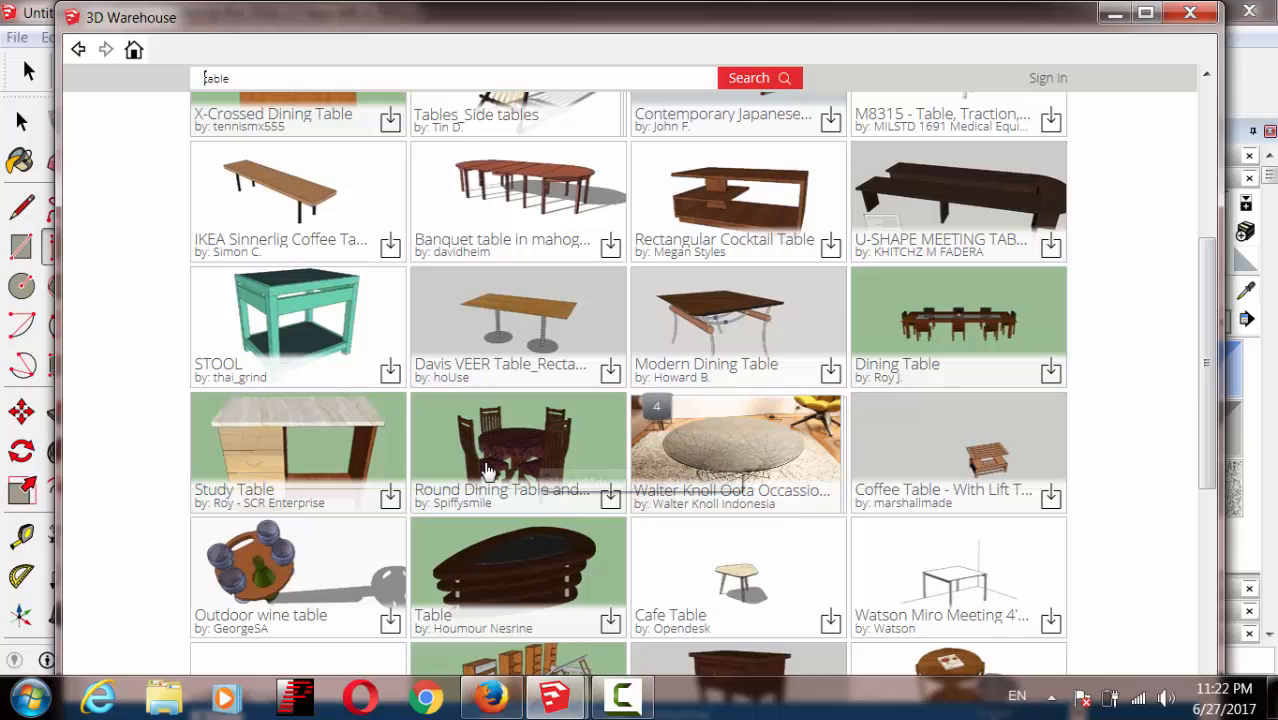
{"action": "left_click", "coordinate": [390, 497]}
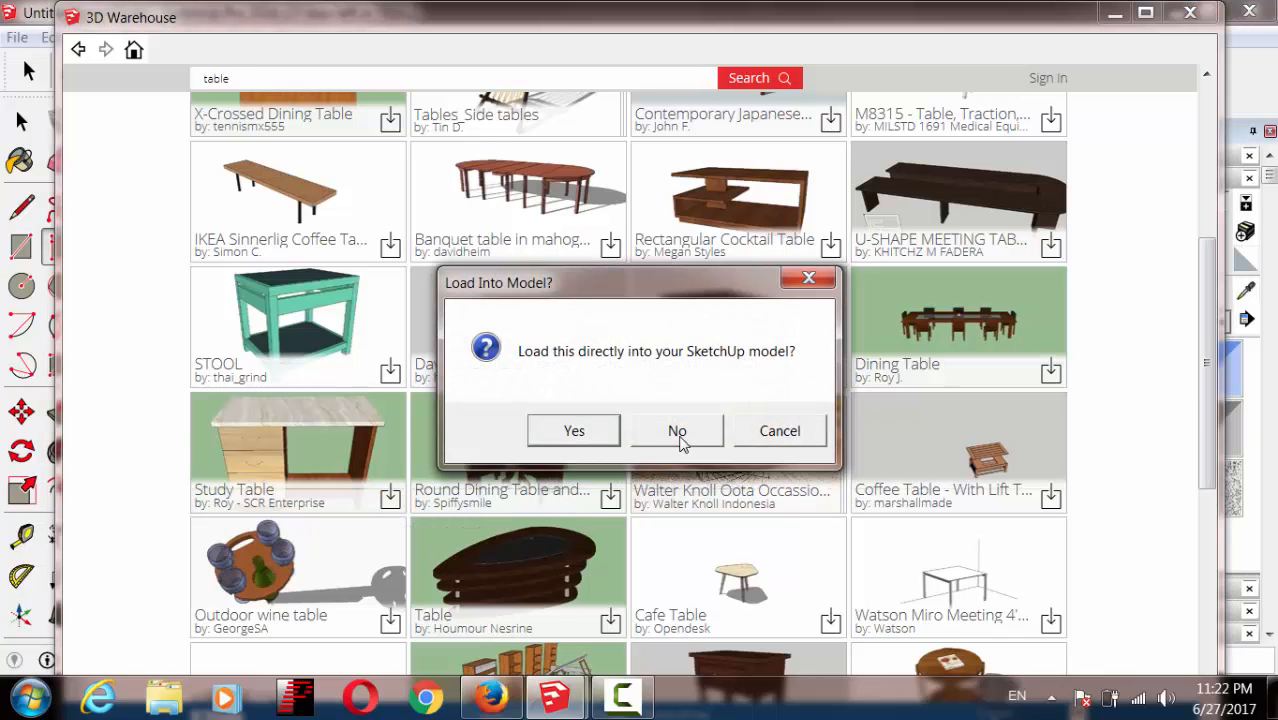
{"action": "left_click", "coordinate": [609, 436]}
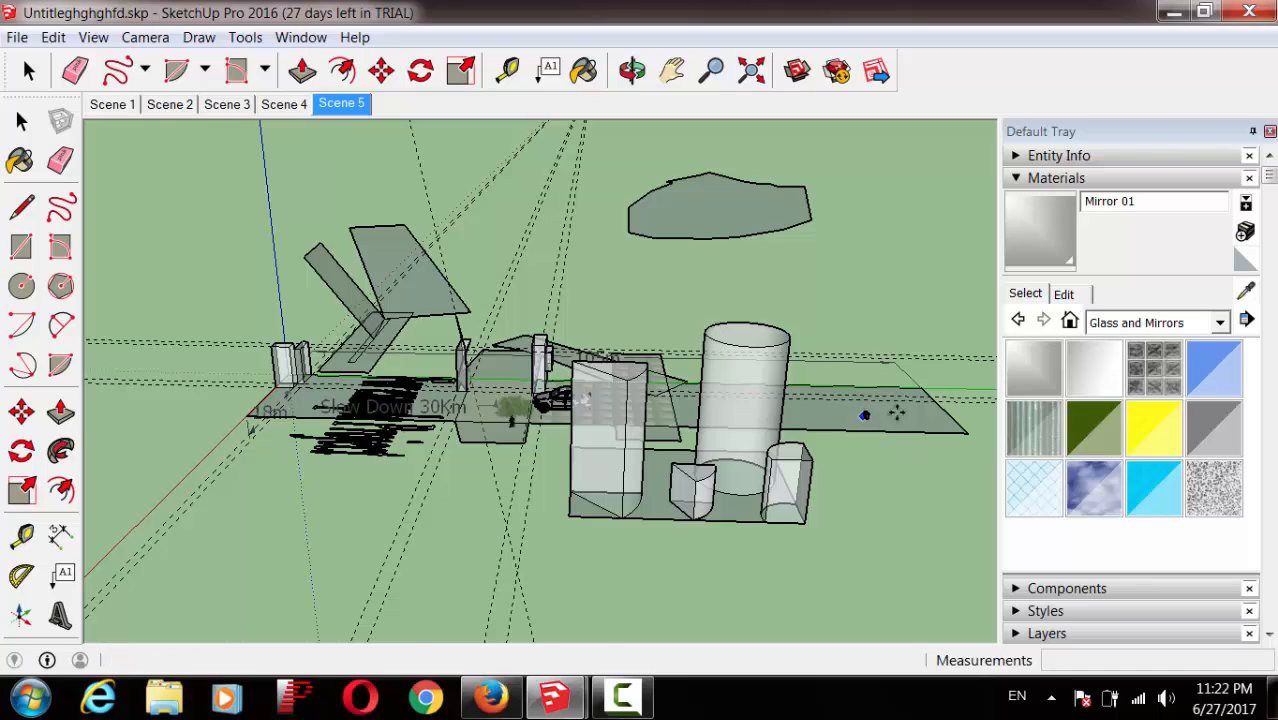
Step: Scale the tiny Study Table up about 24.41 times beside the cylinder
{"action": "key", "text": "m"}
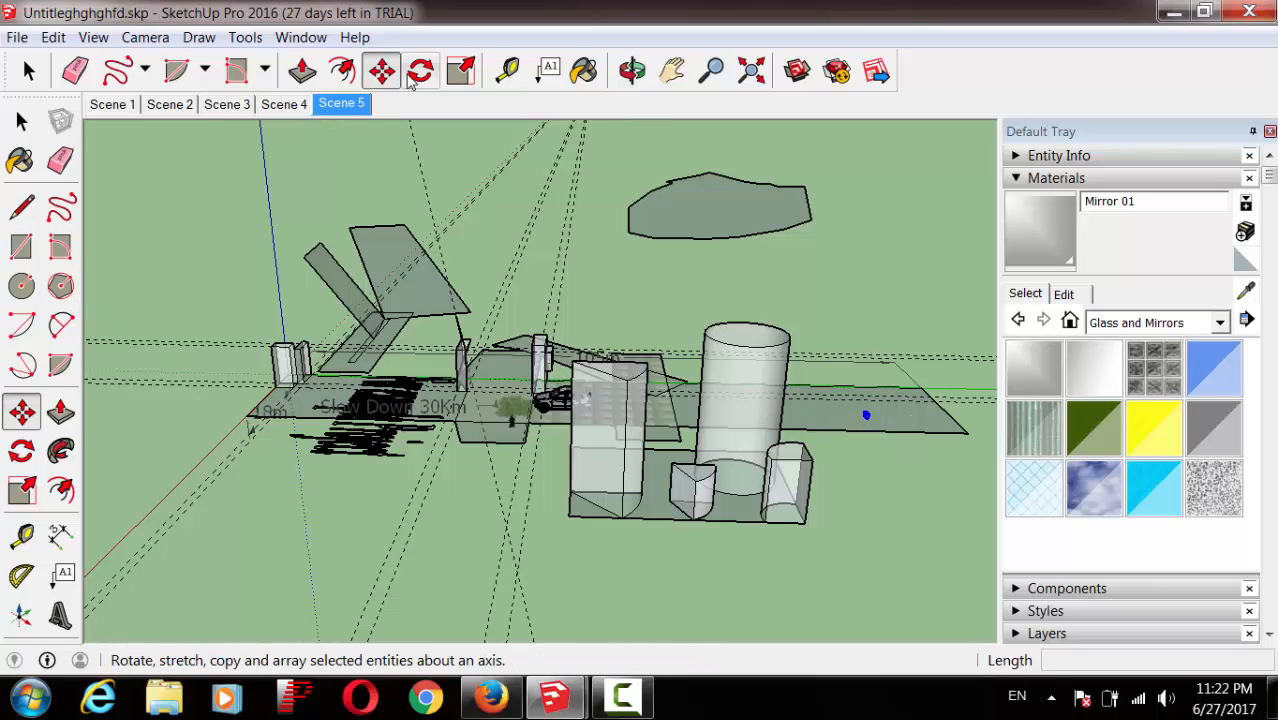
{"action": "left_click", "coordinate": [460, 70]}
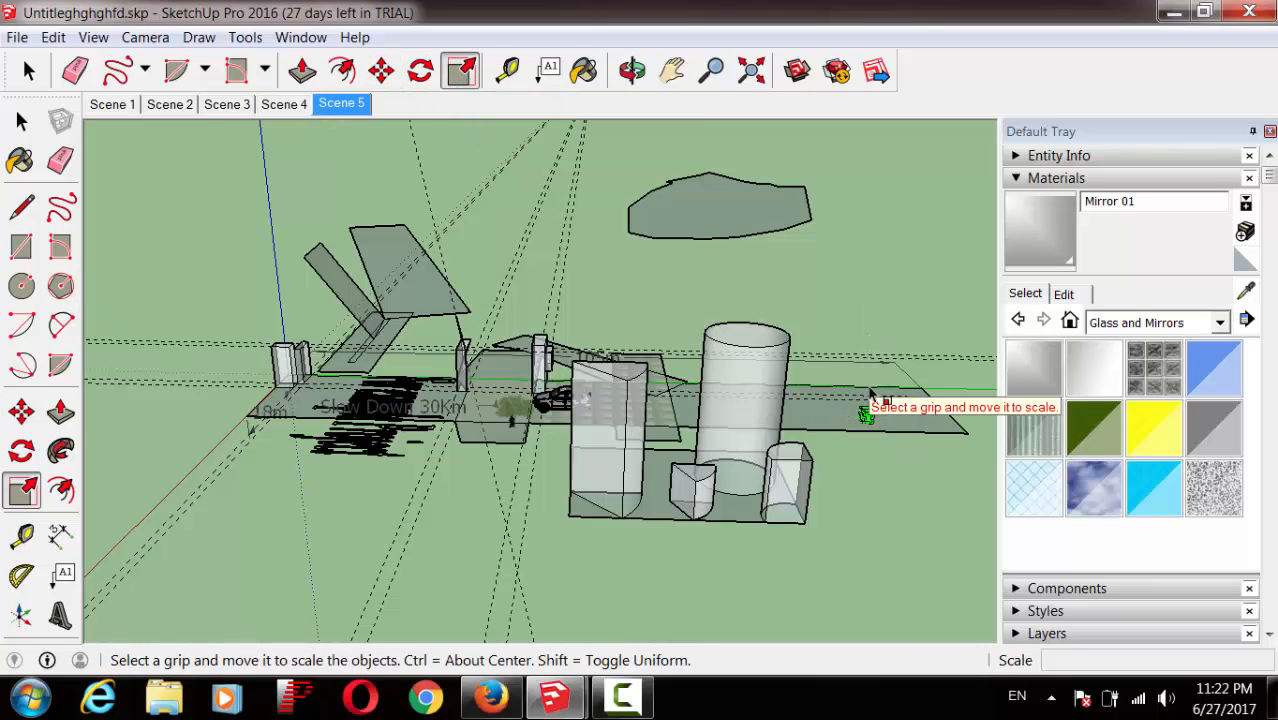
{"action": "left_click_drag", "start_coordinate": [866, 413], "coordinate": [856, 348]}
{"action": "left_click", "coordinate": [631, 714]}
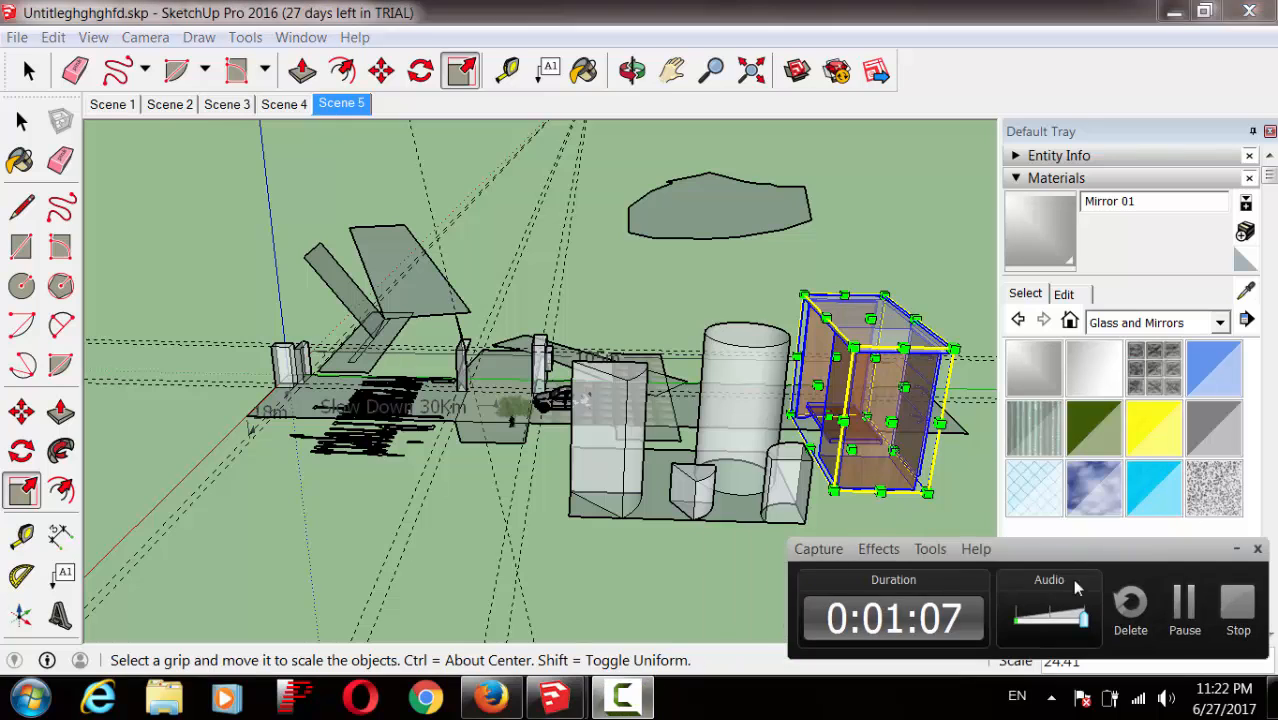
{"action": "left_click", "coordinate": [1186, 604]}
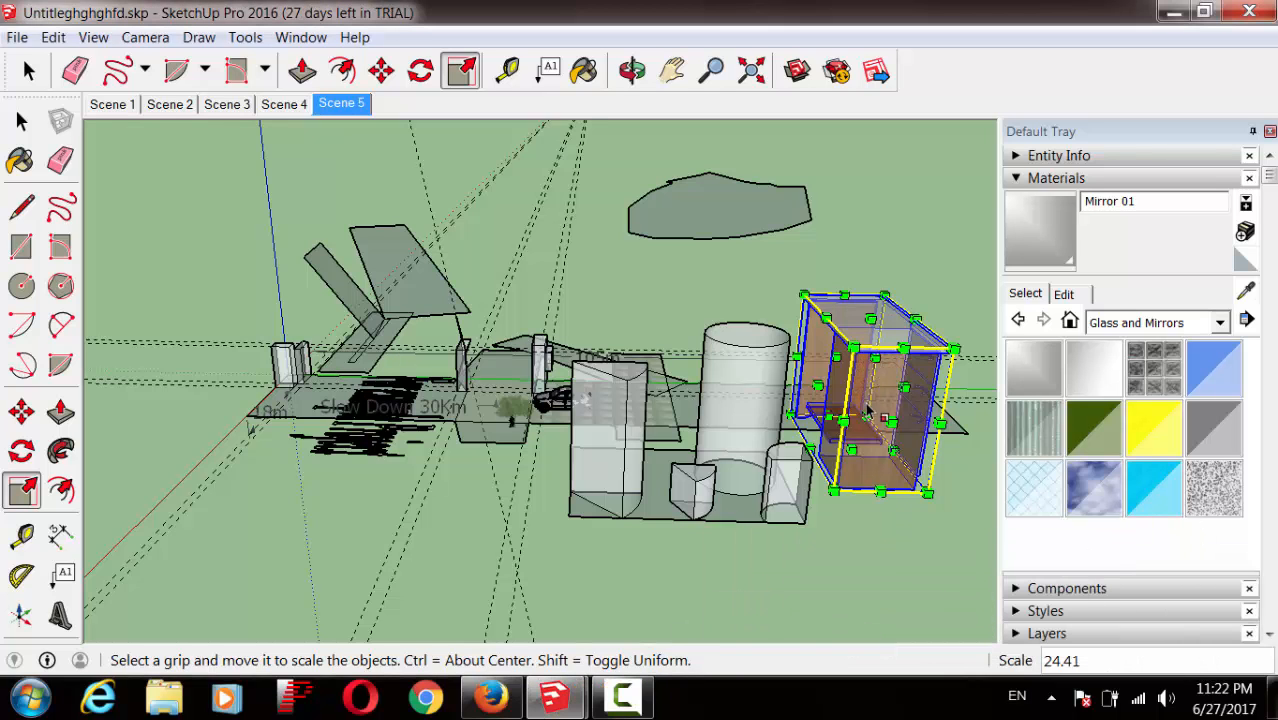
Step: Orbit the view to face the desk front, then deselect the desk
{"action": "left_click", "coordinate": [632, 70]}
{"action": "left_click_drag", "start_coordinate": [832, 440], "coordinate": [336, 383]}
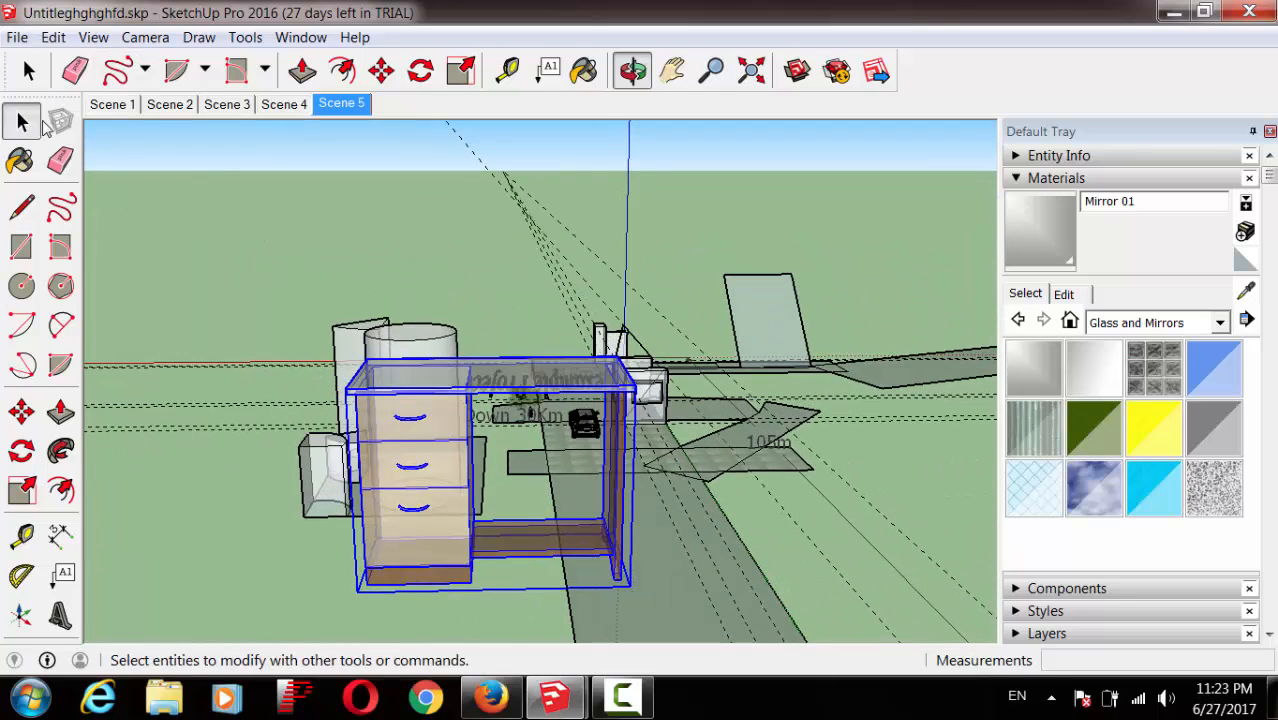
{"action": "left_click", "coordinate": [22, 120]}
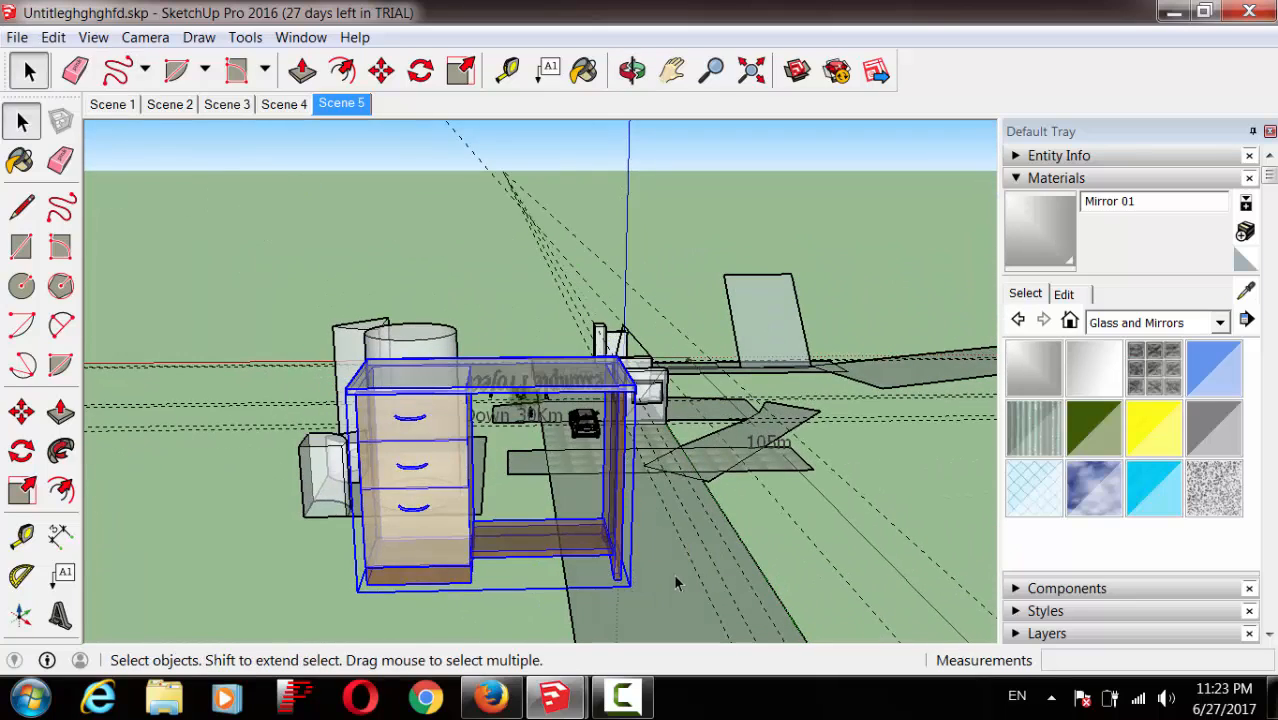
{"action": "left_click", "coordinate": [619, 316]}
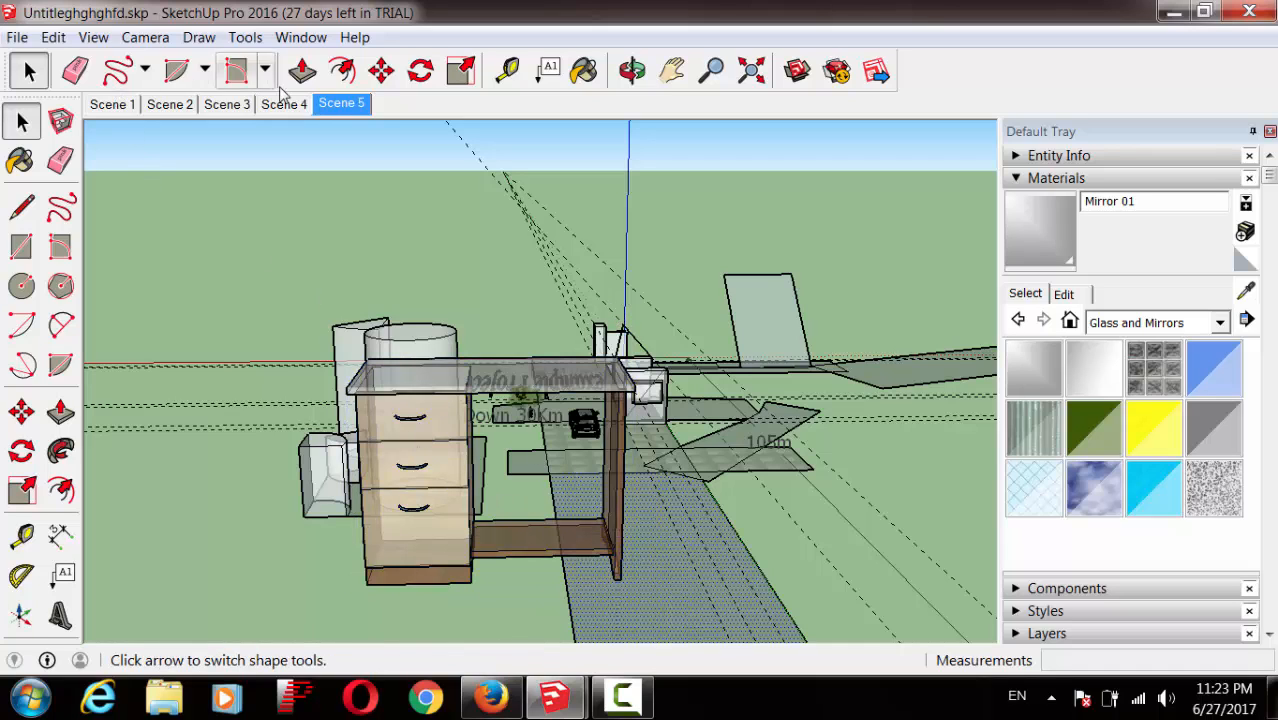
{"action": "left_click", "coordinate": [300, 38]}
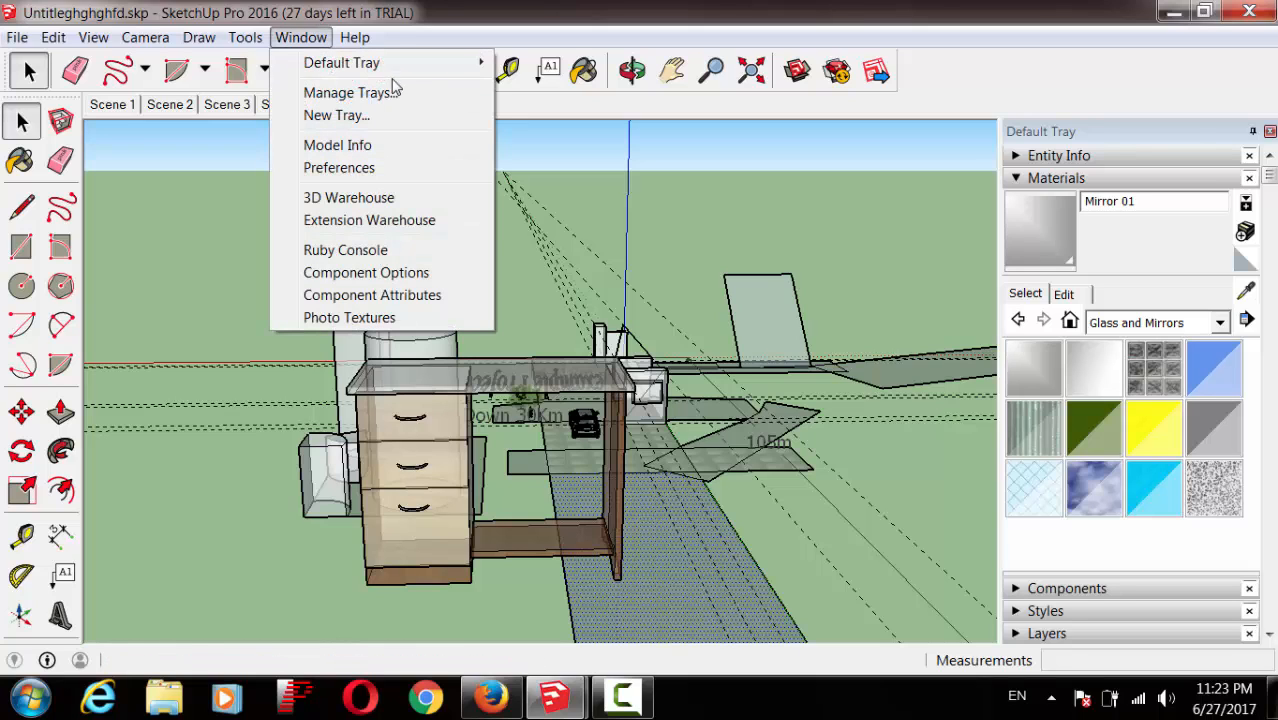
{"action": "left_click", "coordinate": [389, 144]}
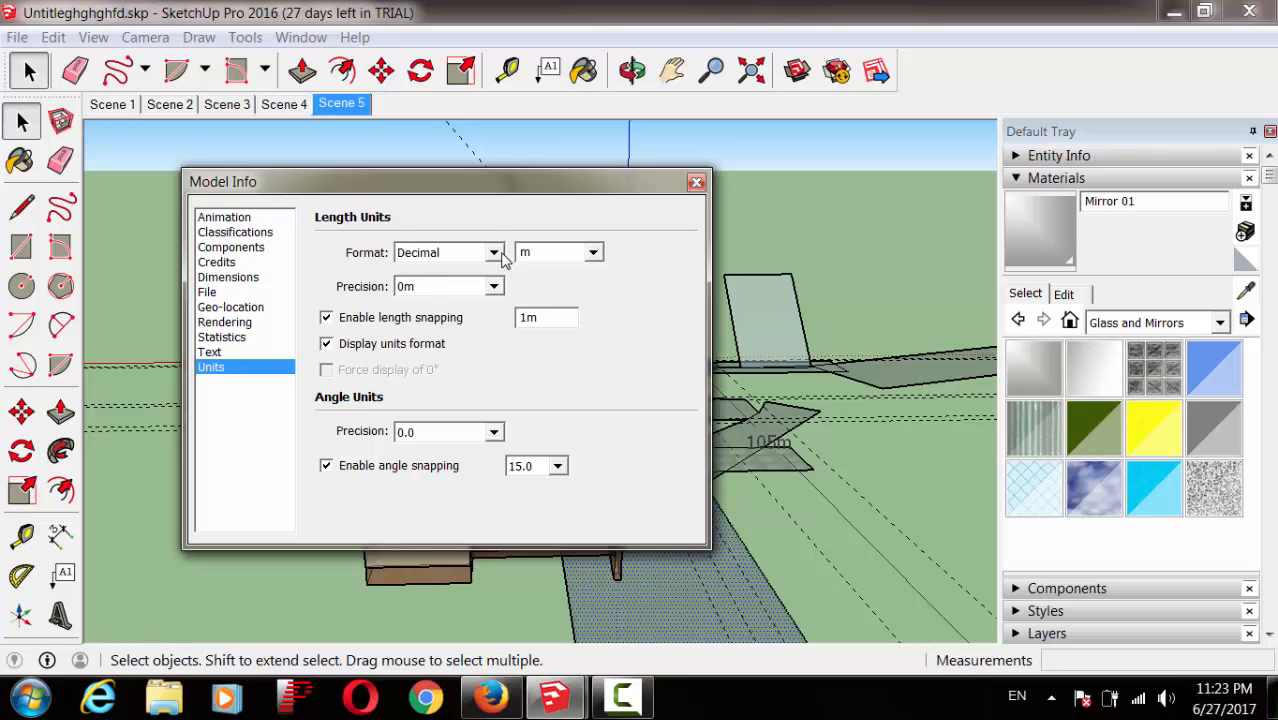
{"action": "left_click", "coordinate": [499, 256]}
{"action": "left_click", "coordinate": [478, 279]}
{"action": "left_click", "coordinate": [470, 253]}
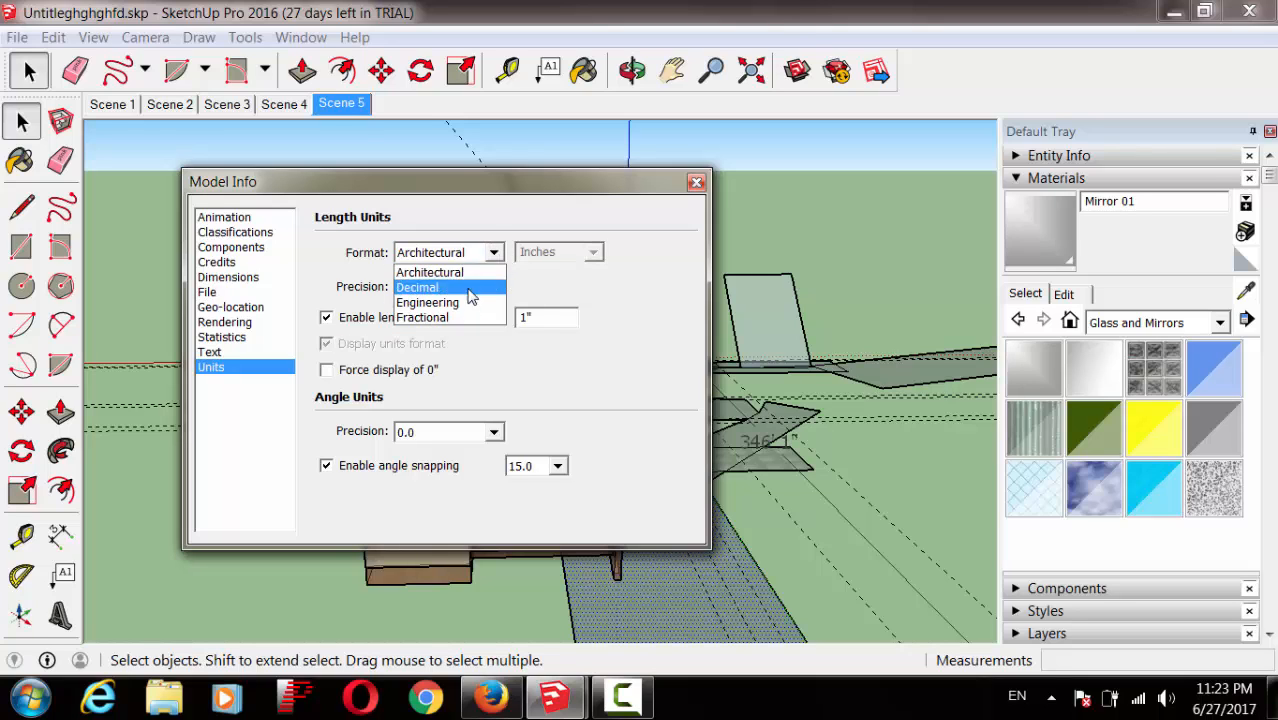
{"action": "left_click", "coordinate": [470, 303]}
{"action": "left_click", "coordinate": [494, 253]}
{"action": "left_click", "coordinate": [470, 317]}
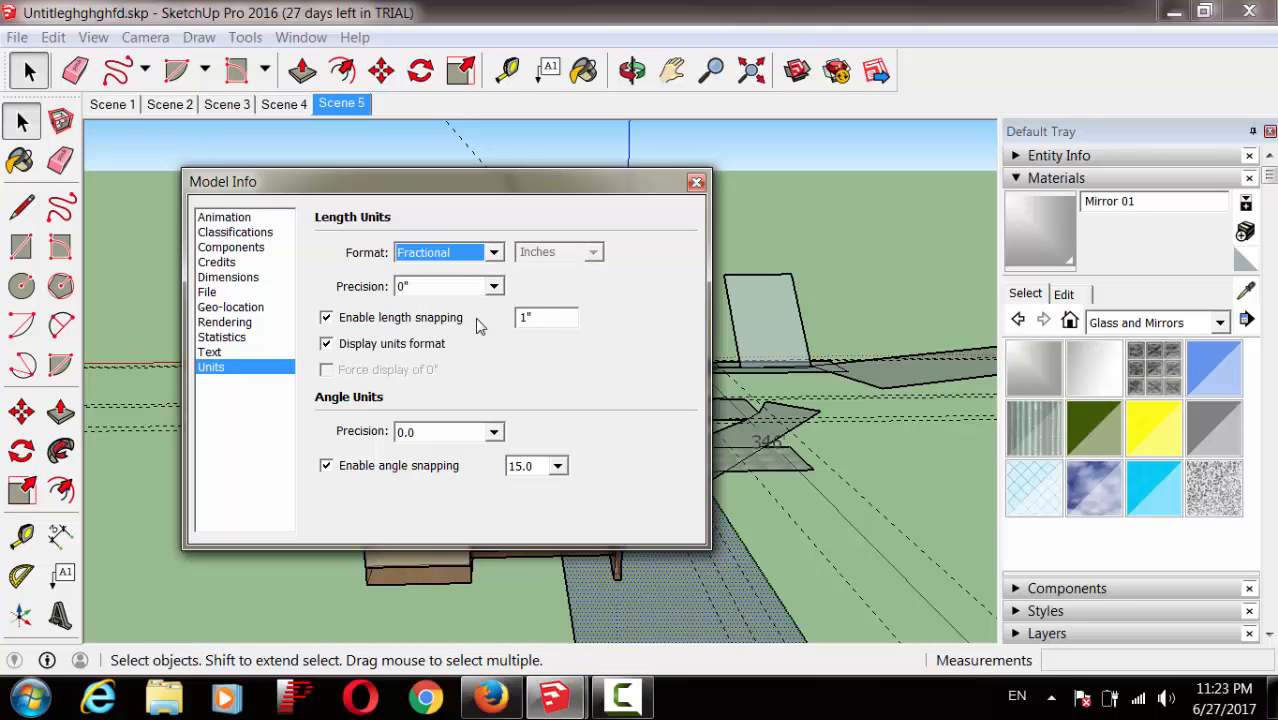
{"action": "left_click", "coordinate": [494, 253]}
{"action": "left_click", "coordinate": [470, 289]}
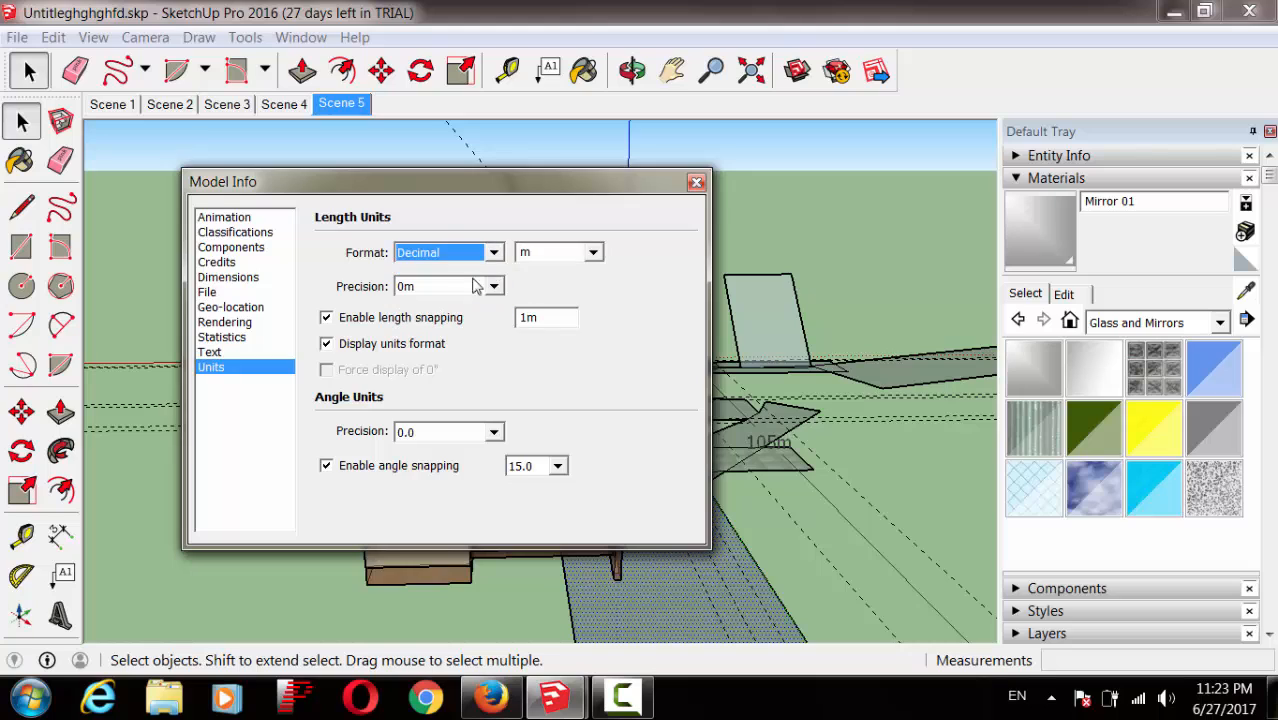
{"action": "left_click", "coordinate": [593, 254]}
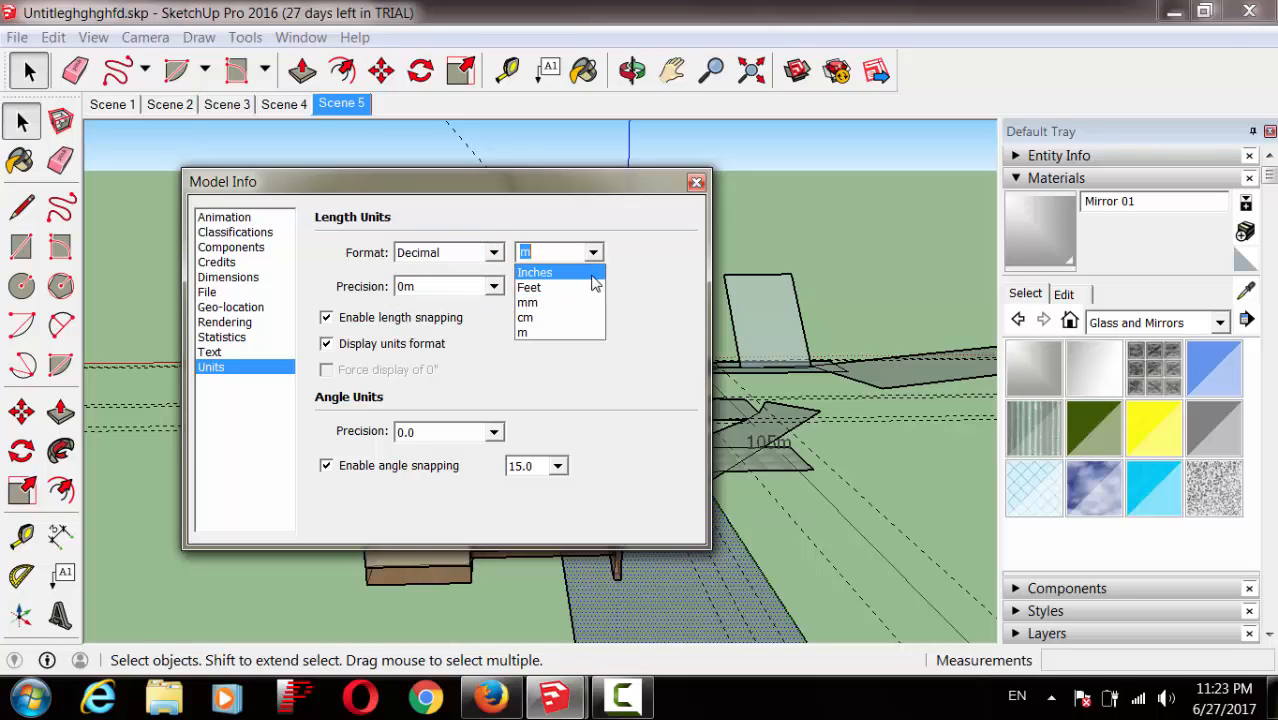
{"action": "left_click", "coordinate": [620, 253]}
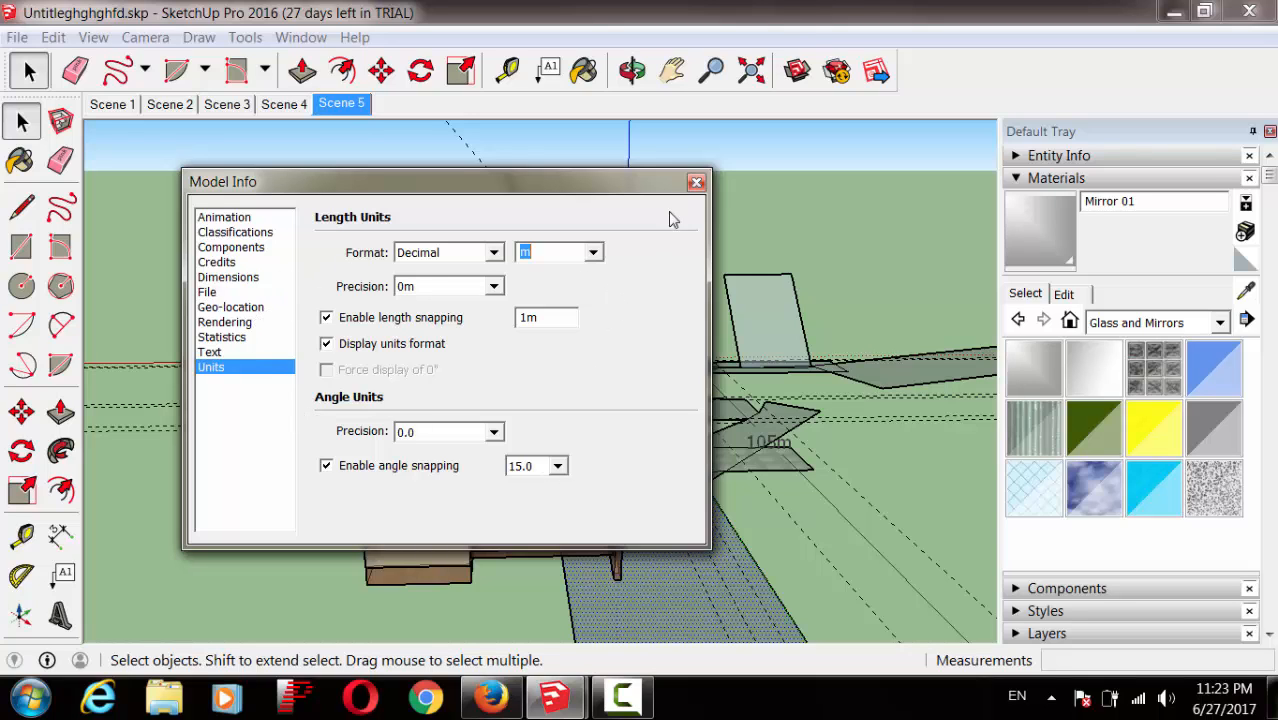
{"action": "left_click", "coordinate": [696, 183]}
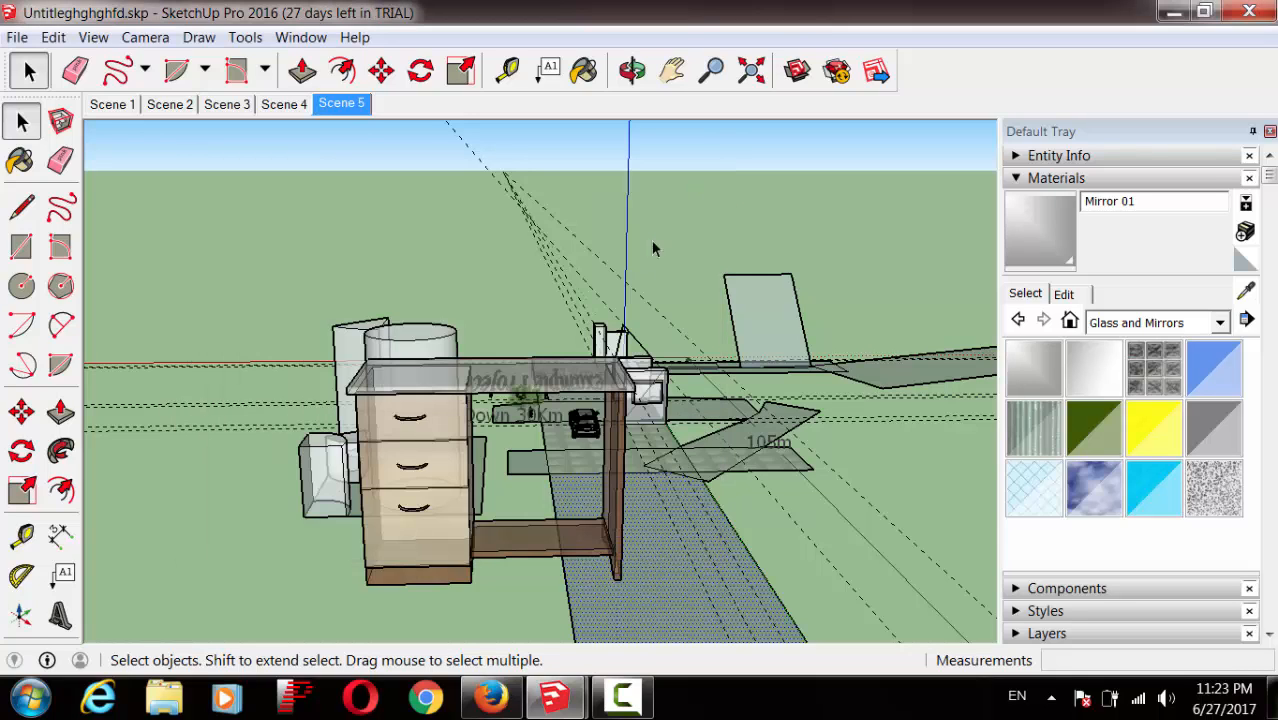